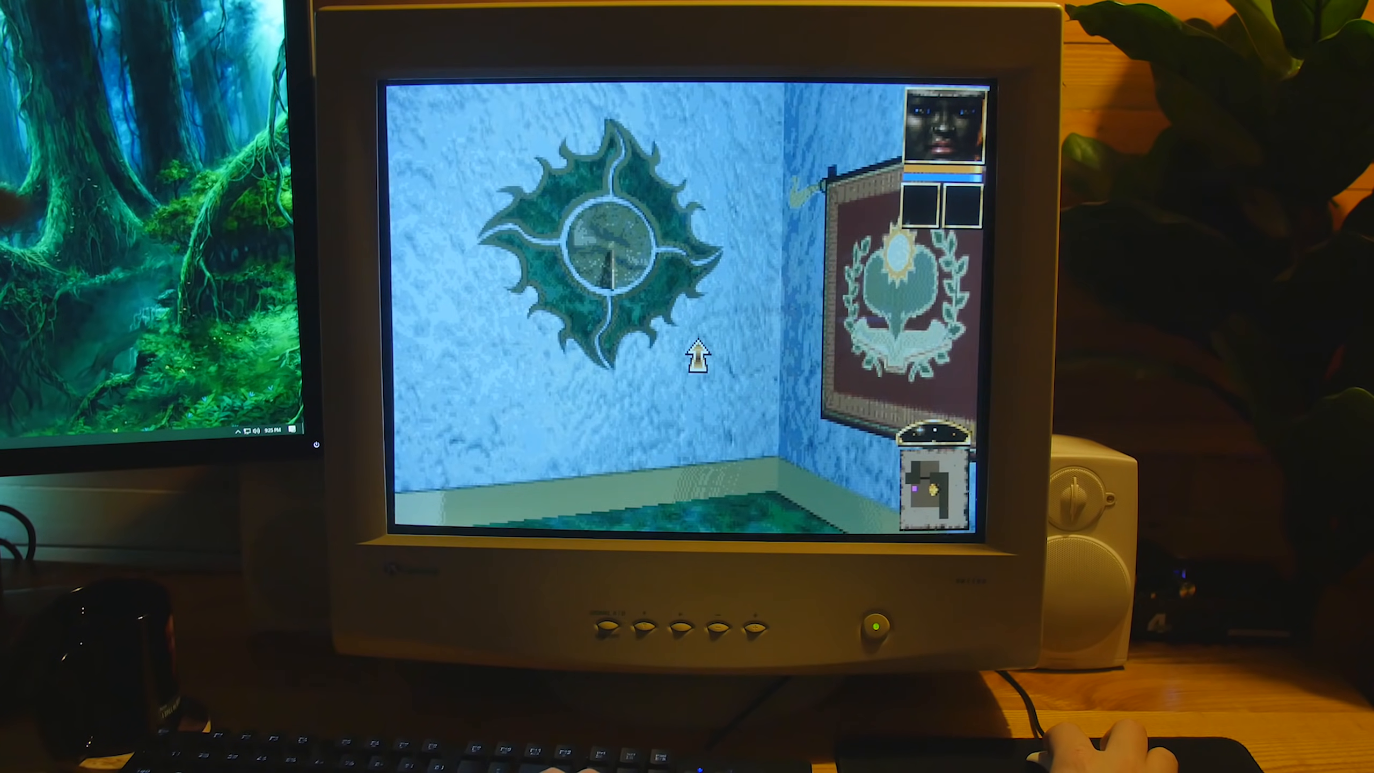
pyautogui.press('Up')
pyautogui.click(693, 270)
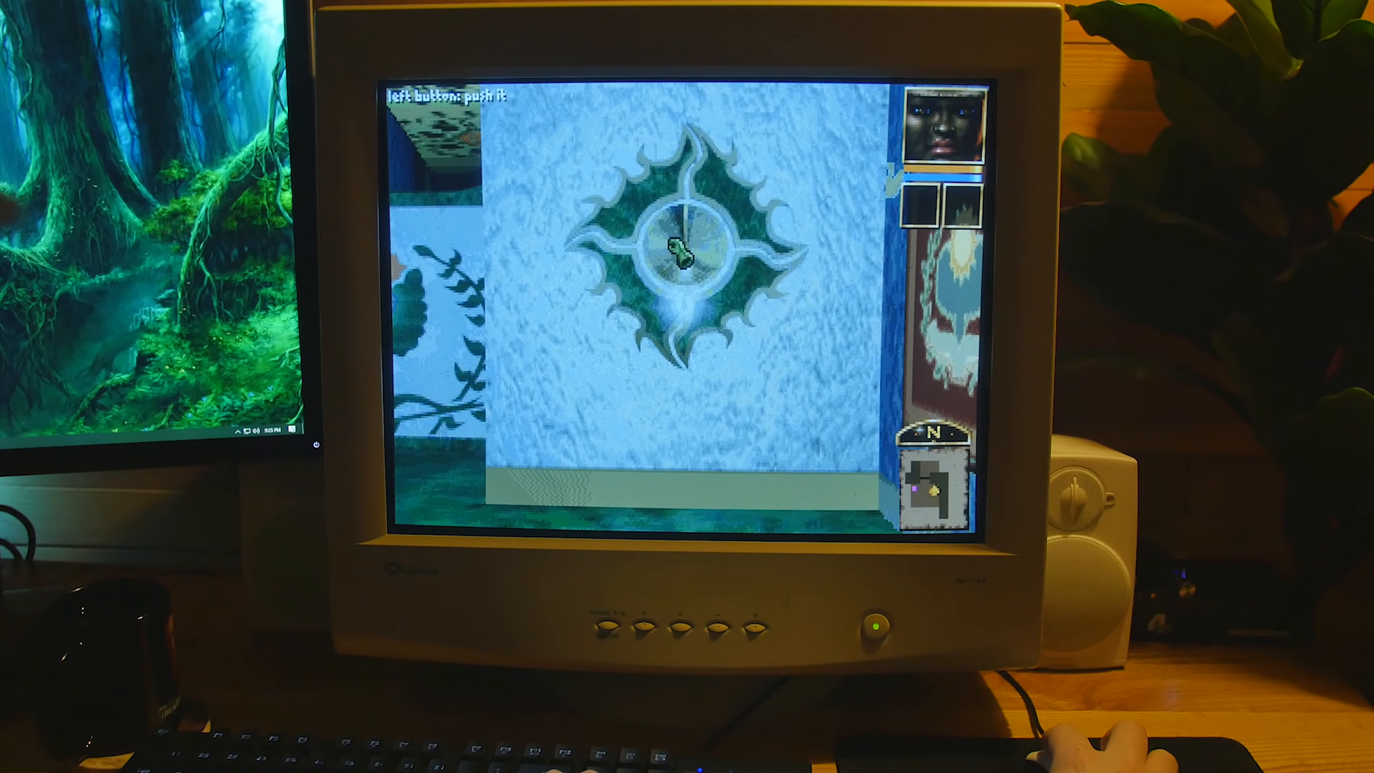
pyautogui.press('Left')
pyautogui.click(675, 278)
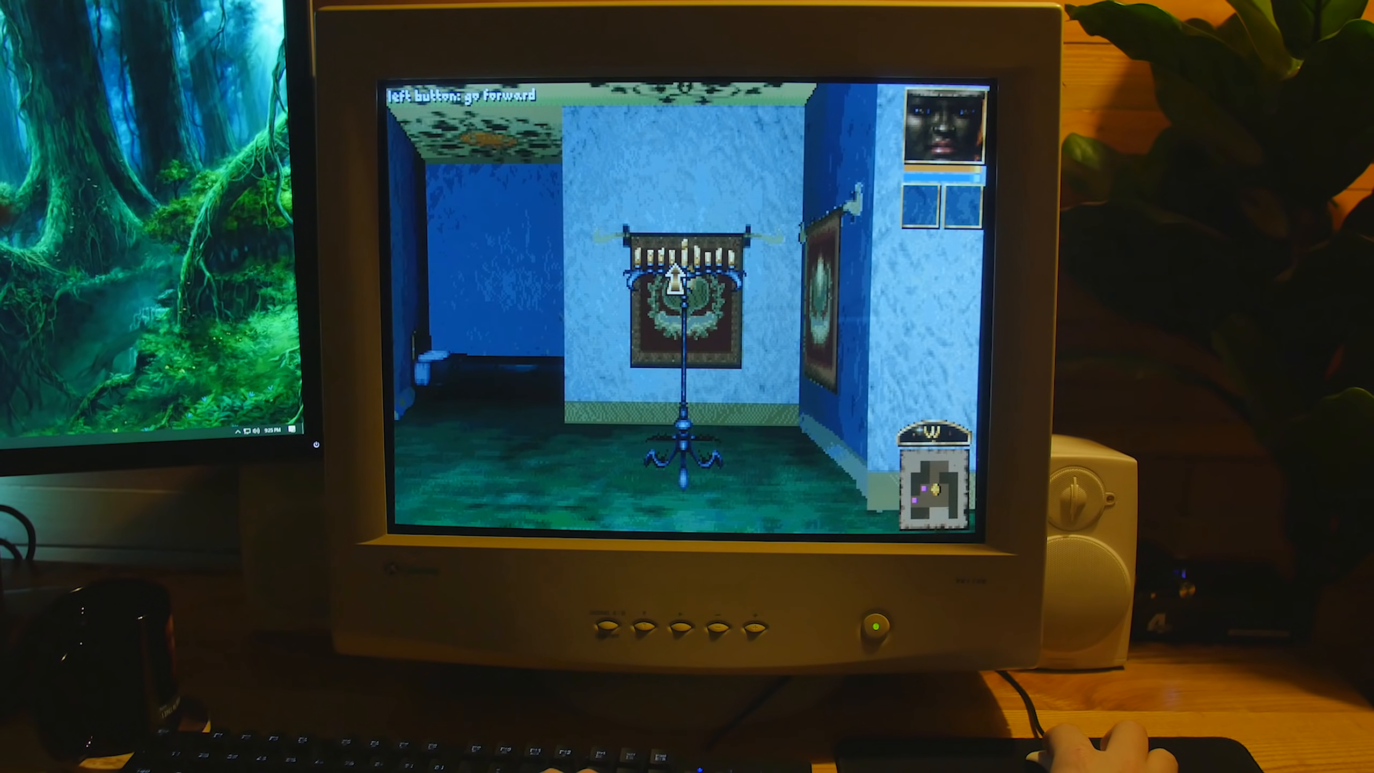
pyautogui.press('Right')
pyautogui.click(675, 277)
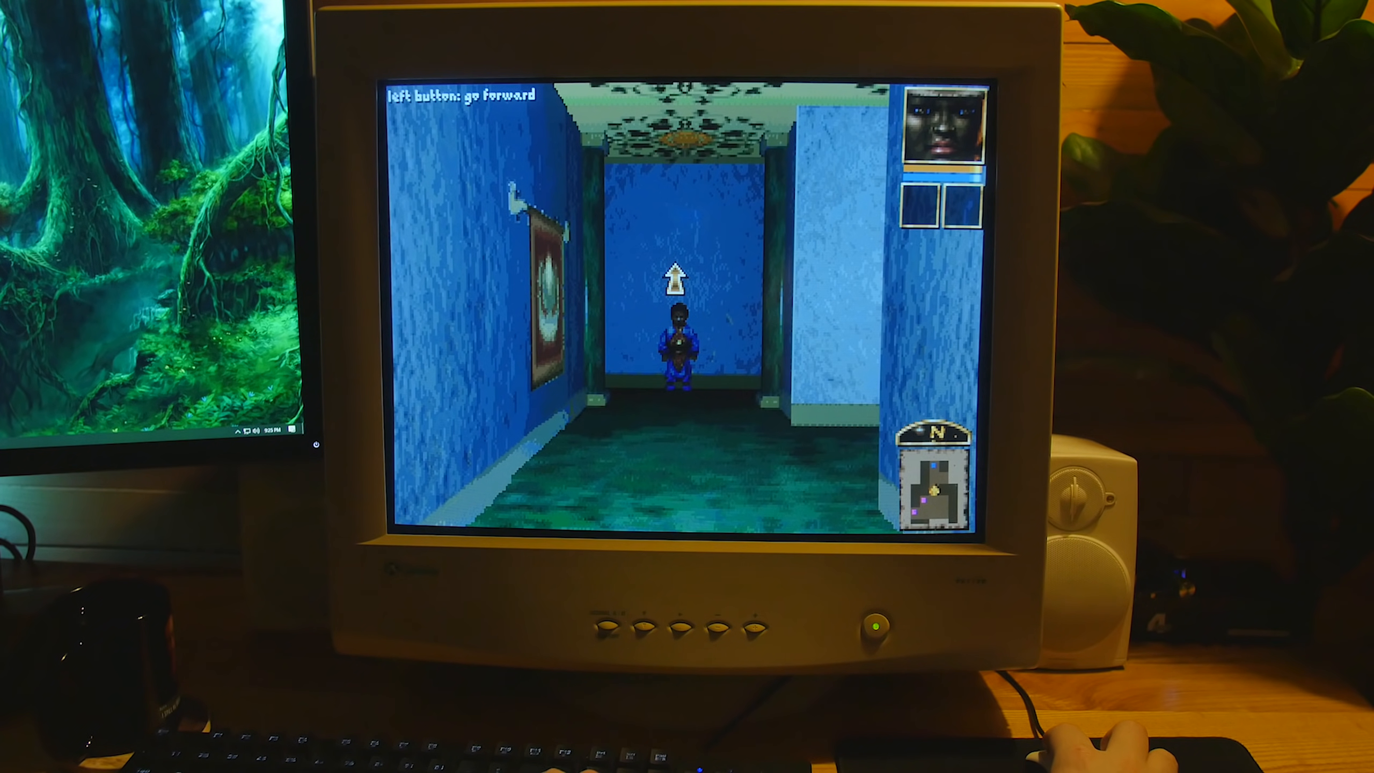
pyautogui.click(674, 277)
pyautogui.click(685, 369)
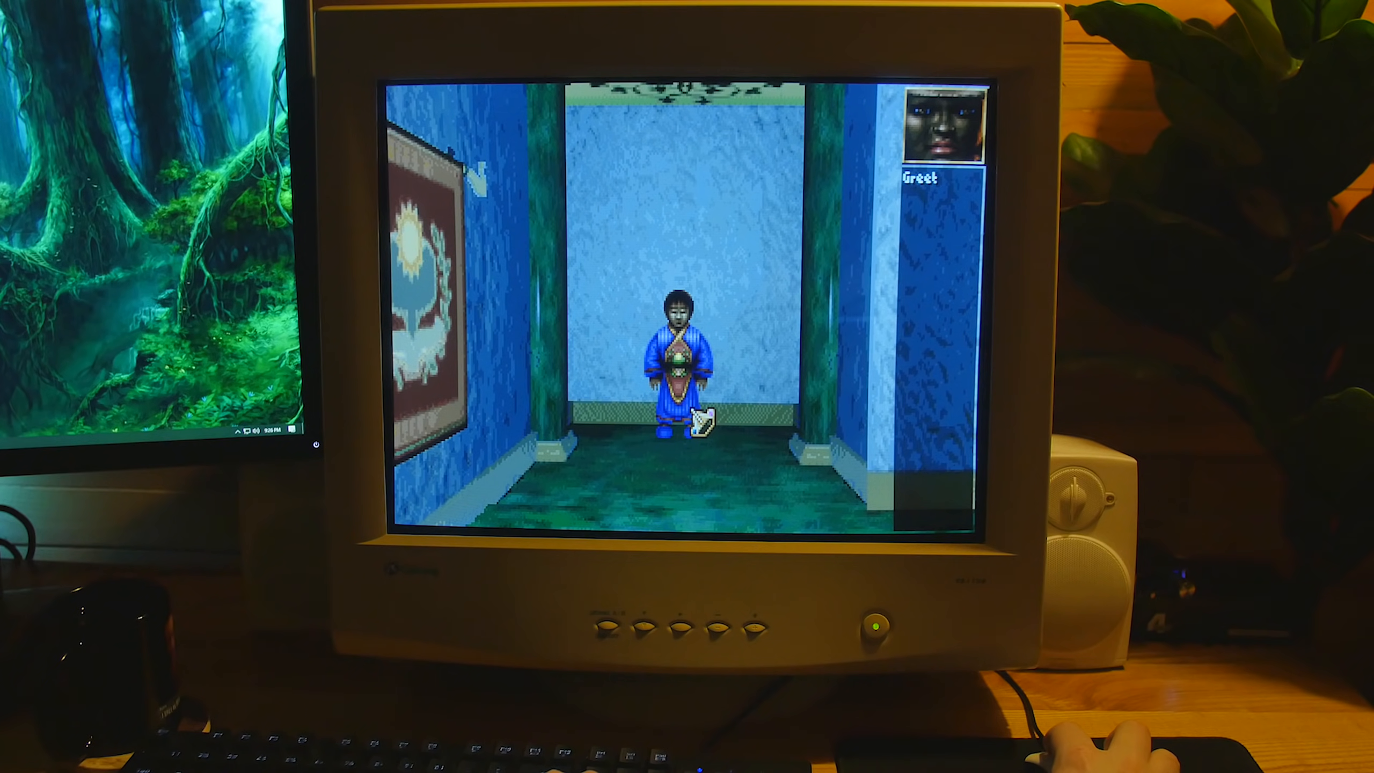
pyautogui.press('Escape')
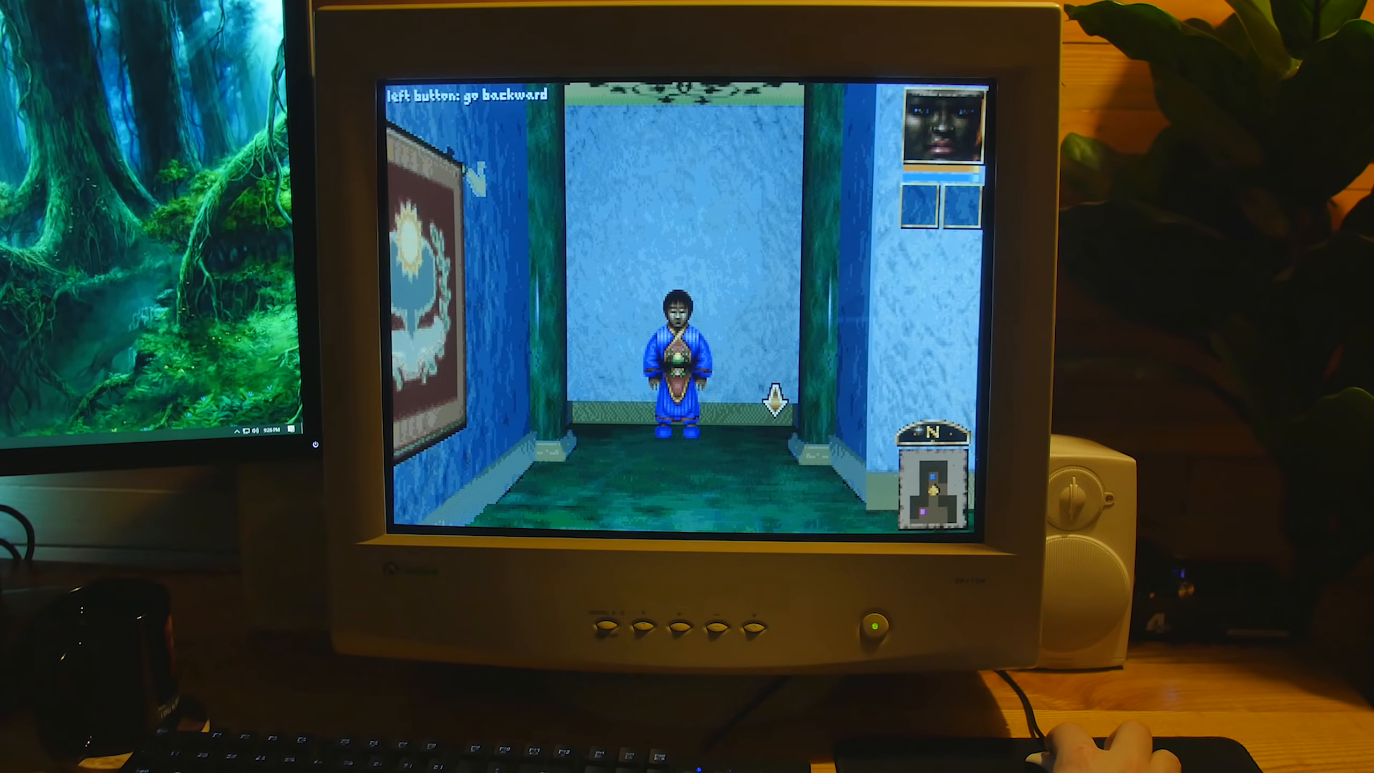
pyautogui.press('Right')
pyautogui.press('Up')
pyautogui.press('Up')
pyautogui.press('Up')
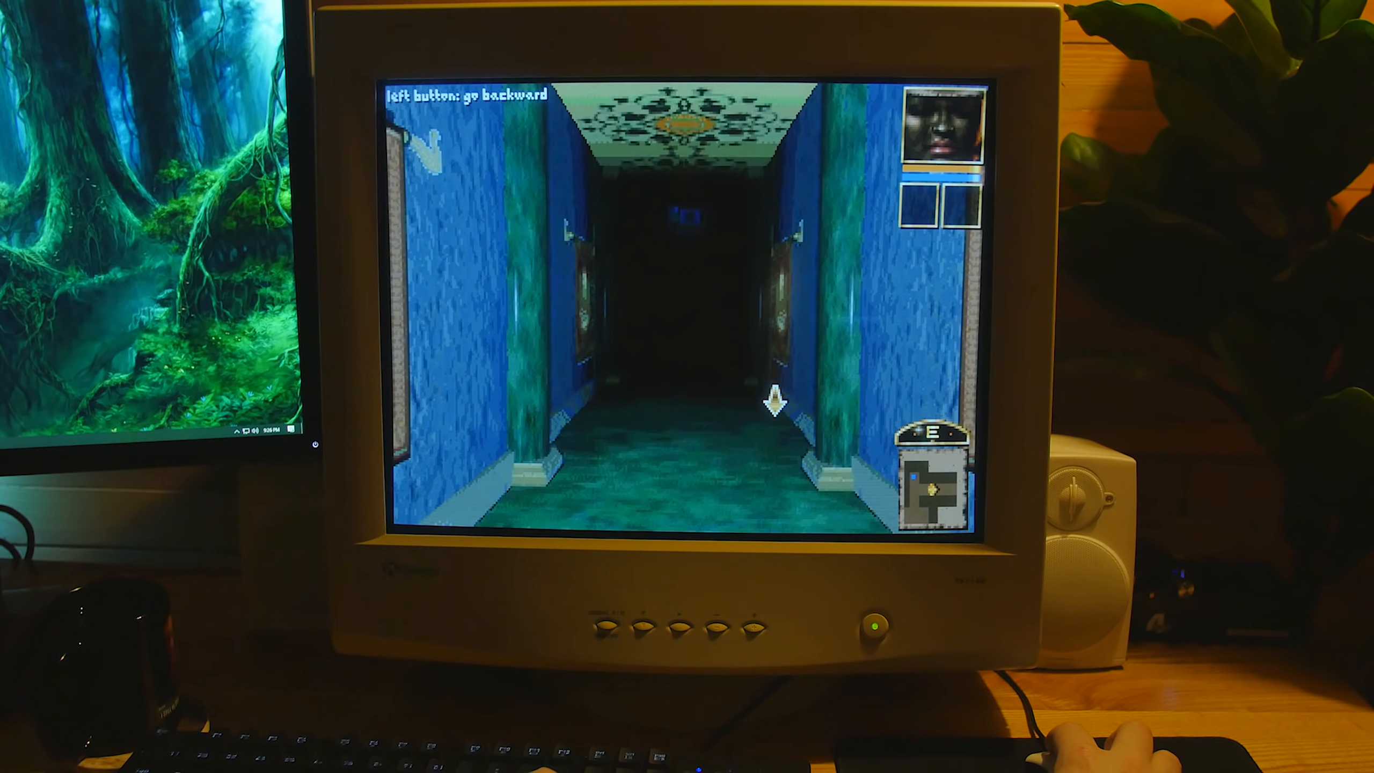
pyautogui.press('Up')
pyautogui.press('Up')
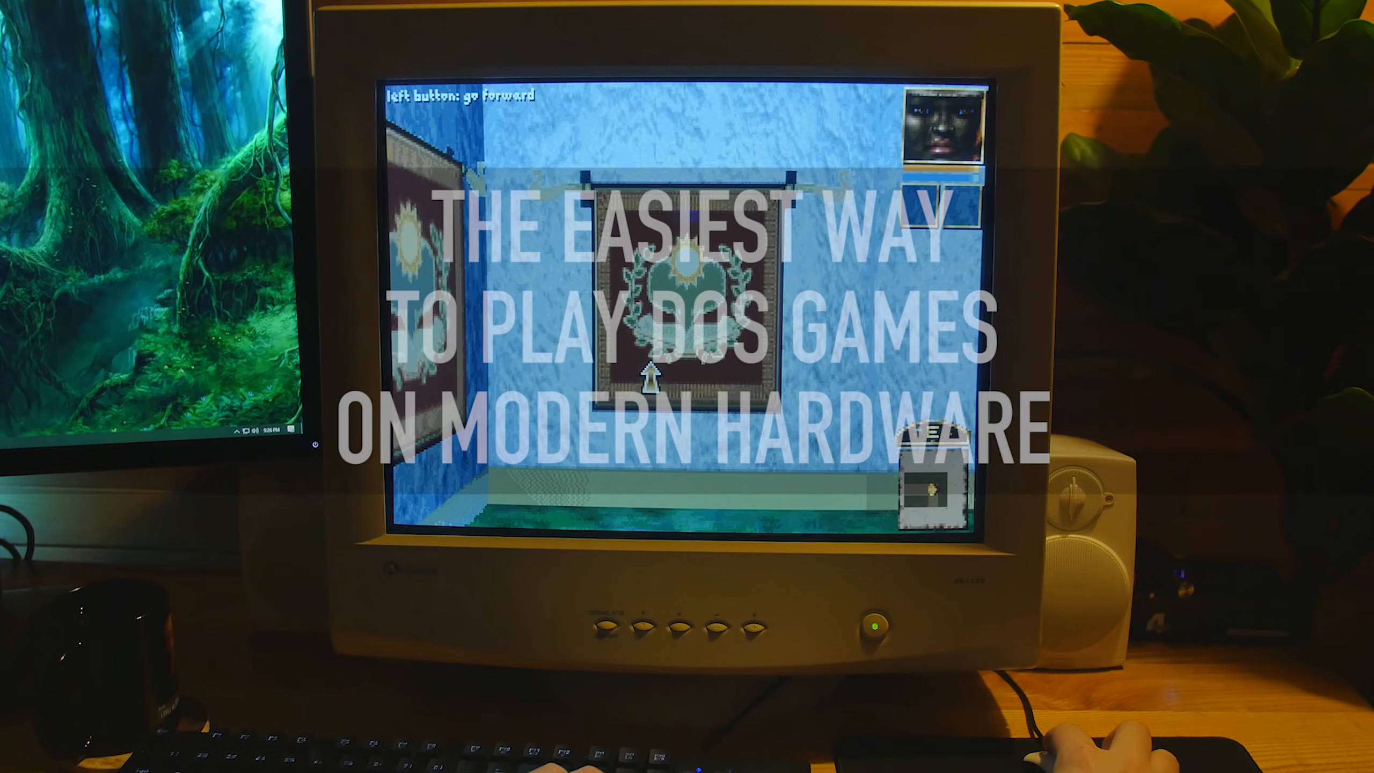
pyautogui.press('Right')
pyautogui.press('Up')
pyautogui.press('Up')
pyautogui.press('Up')
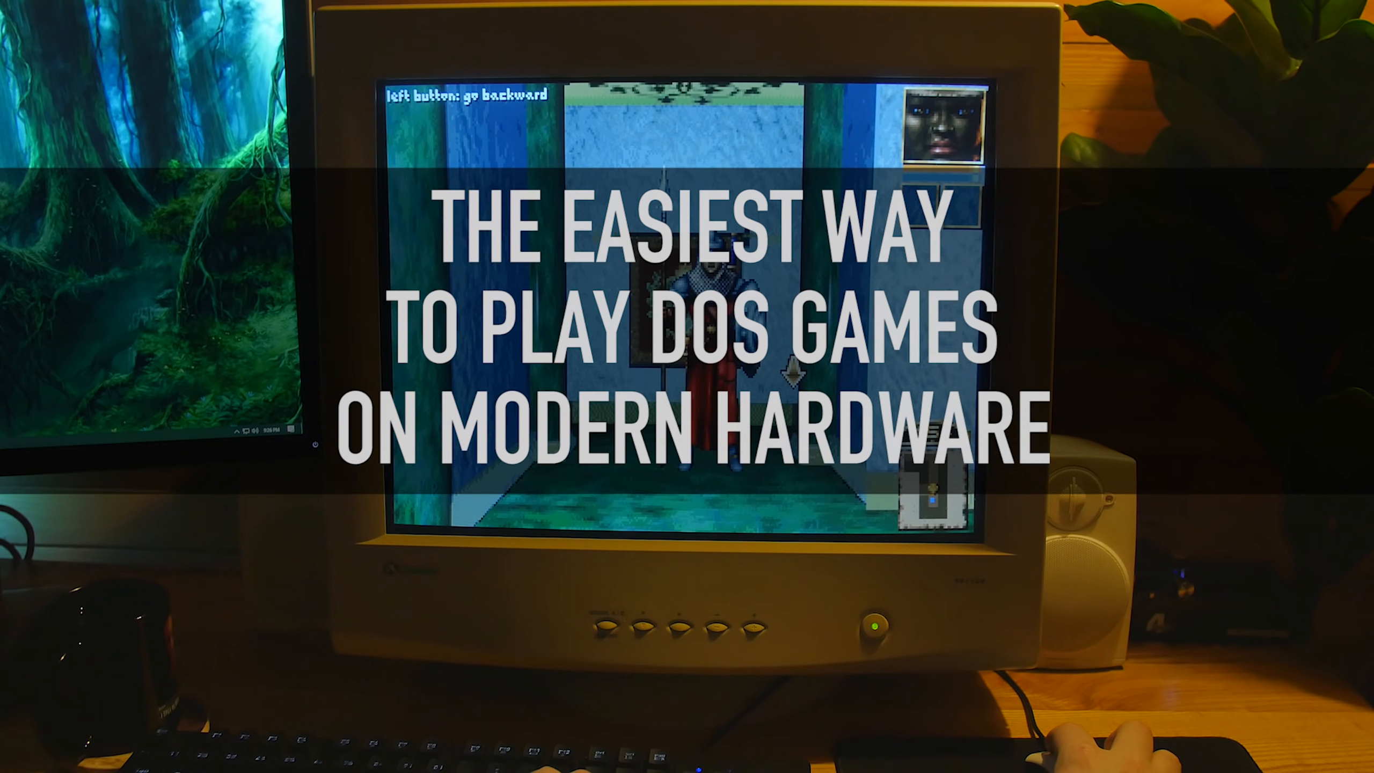
pyautogui.press('Right')
pyautogui.press('Right')
pyautogui.press('Right')
pyautogui.press('Right')
pyautogui.press('Right')
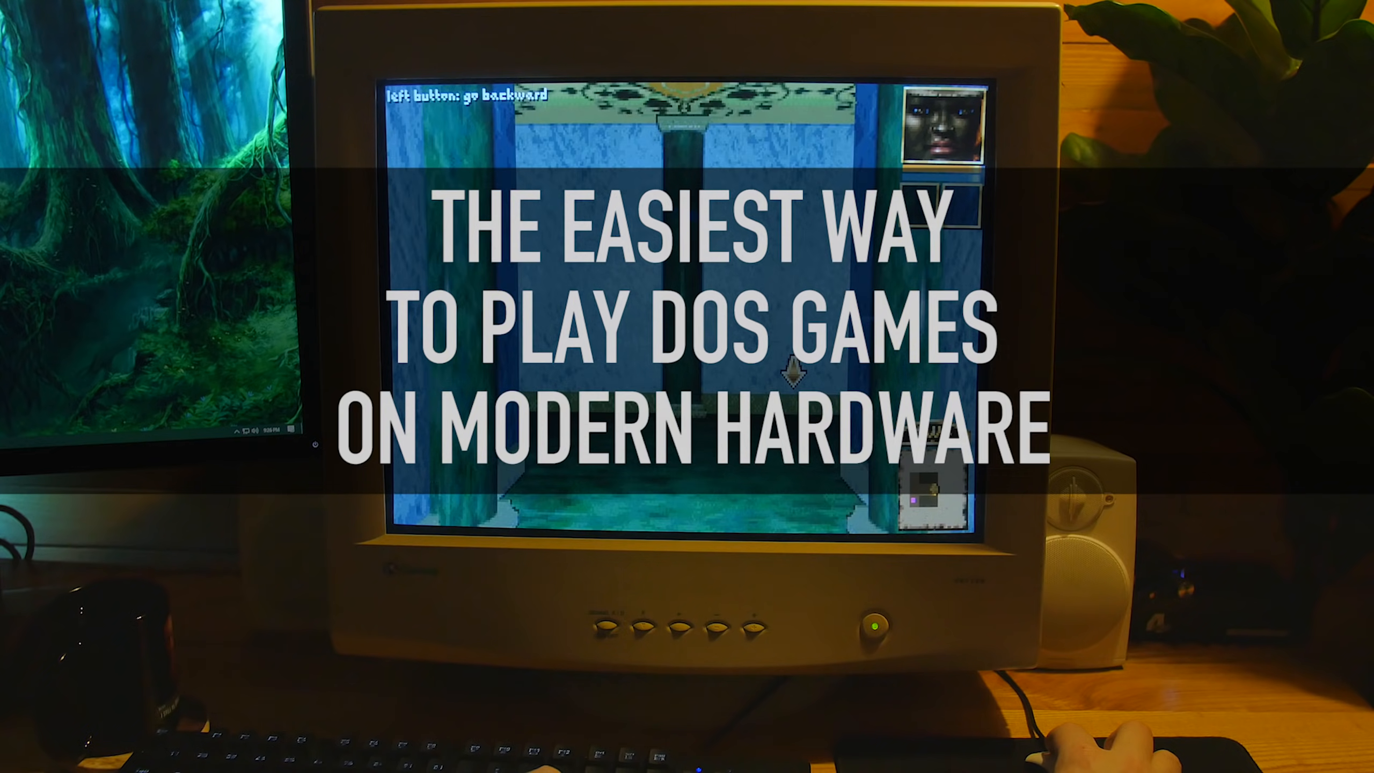
pyautogui.press('Right')
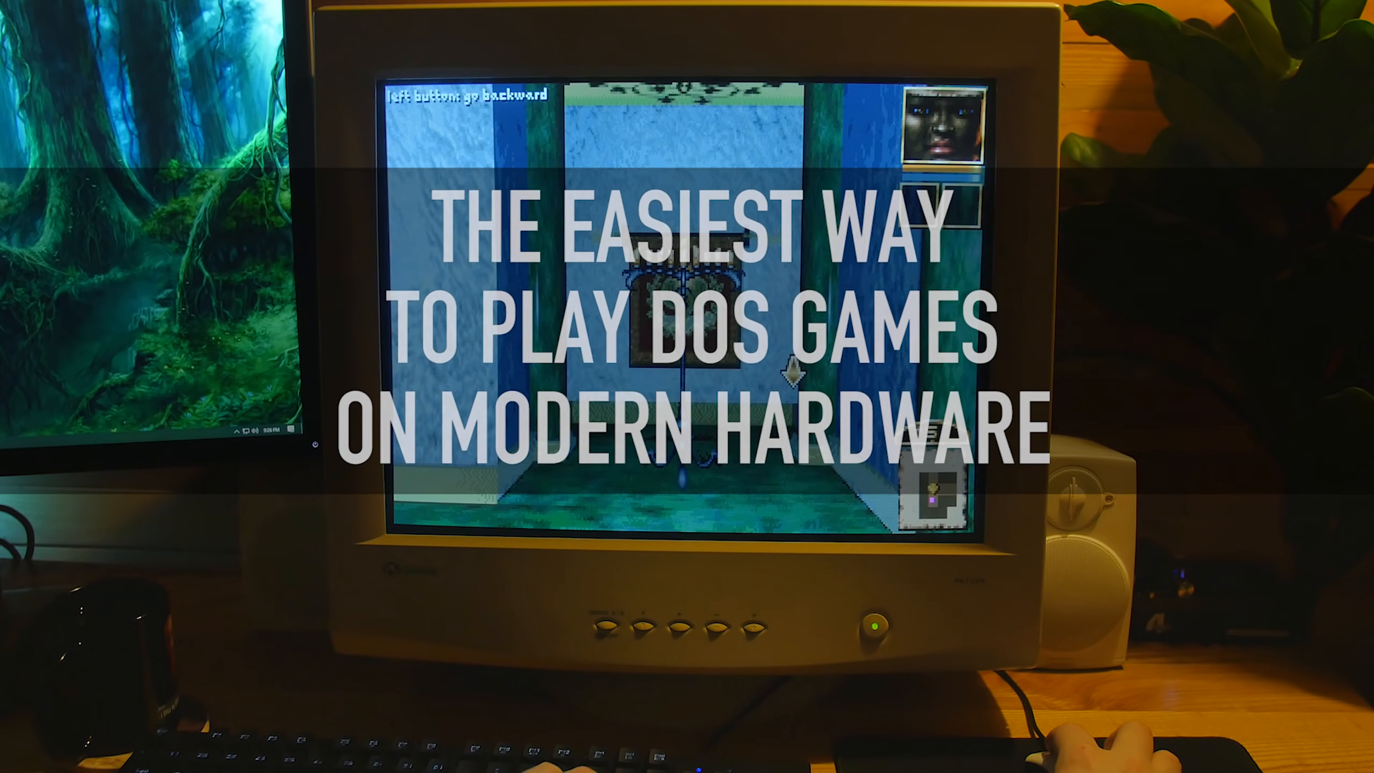
pyautogui.press('Left')
pyautogui.press('Right')
pyautogui.press('Up')
pyautogui.press('Left')
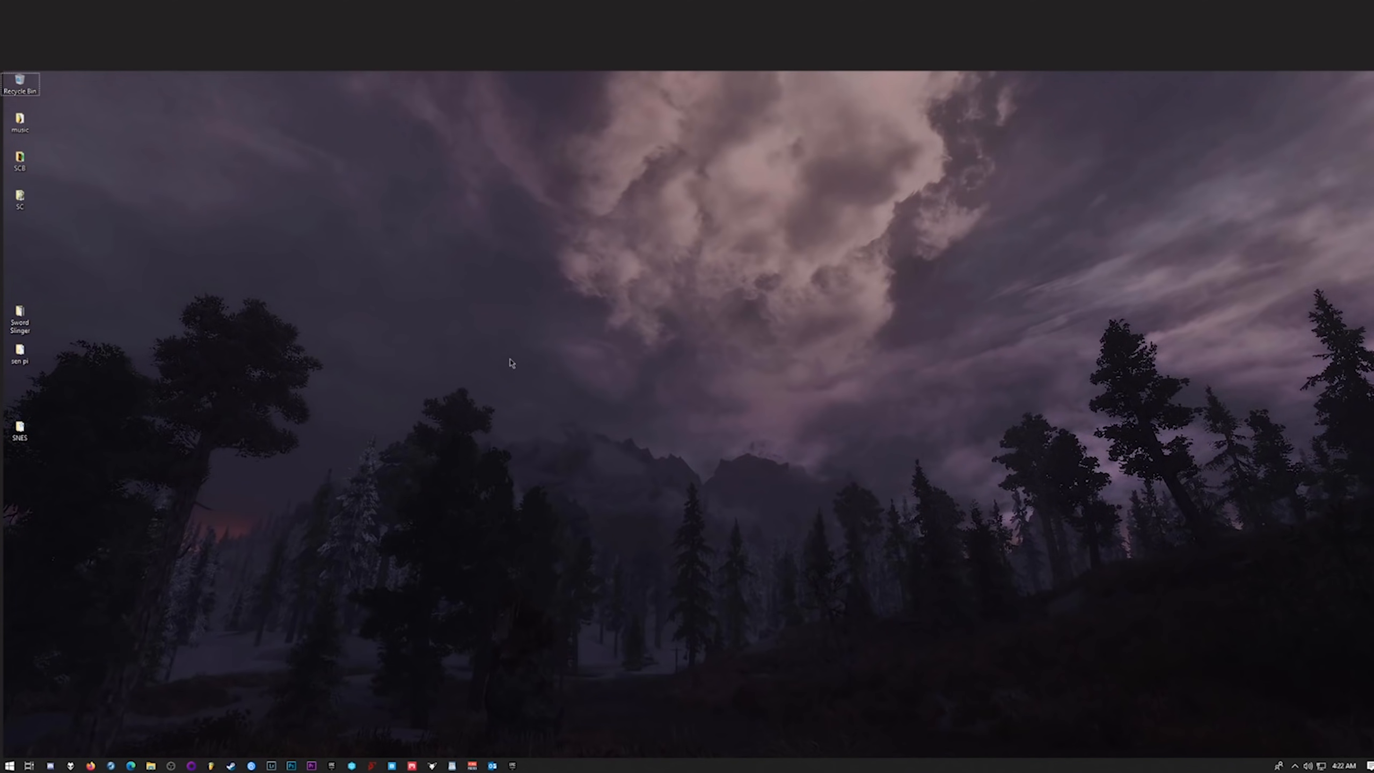
# Open the Windows taskbar personalization settings.
pyautogui.rightClick(510, 359)
pyautogui.click(602, 465)
pyautogui.rightClick(562, 765)
pyautogui.click(606, 755)
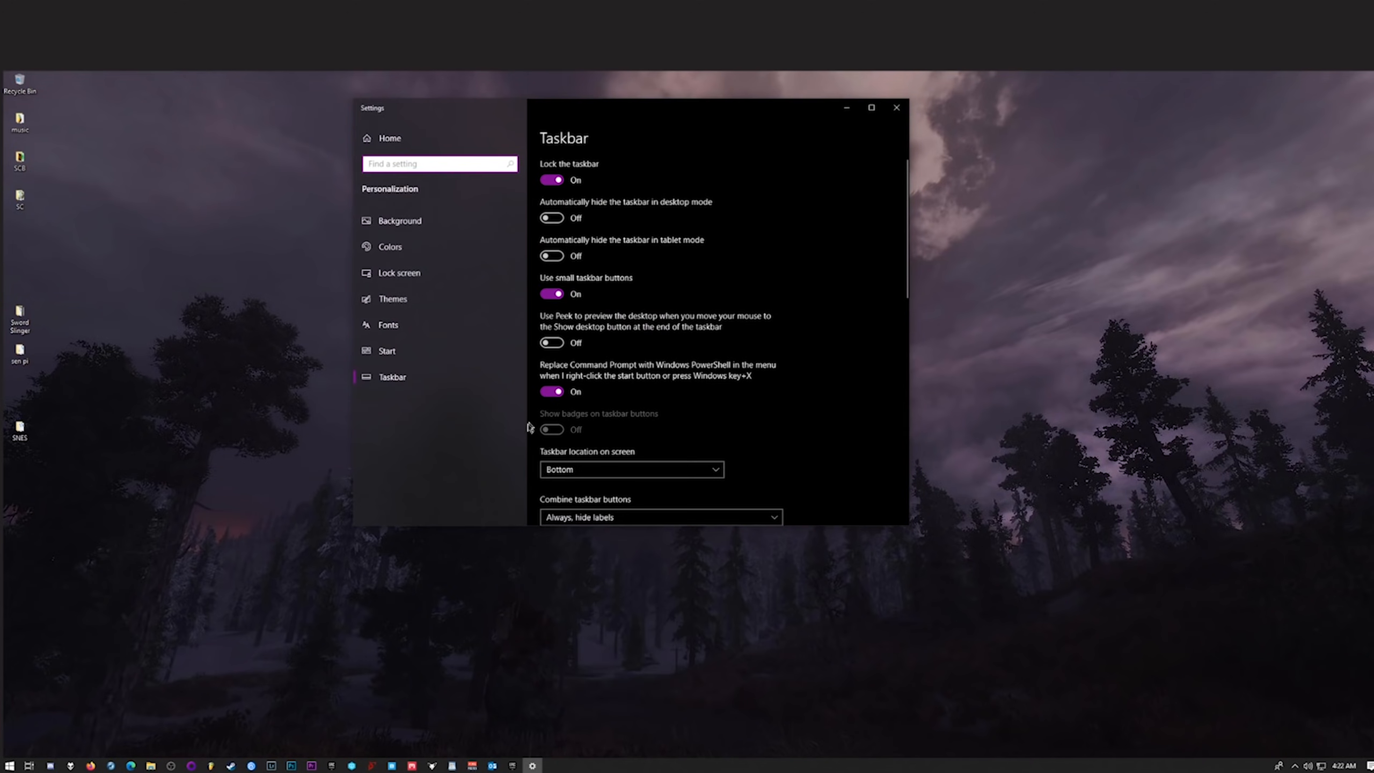
pyautogui.rightClick(196, 411)
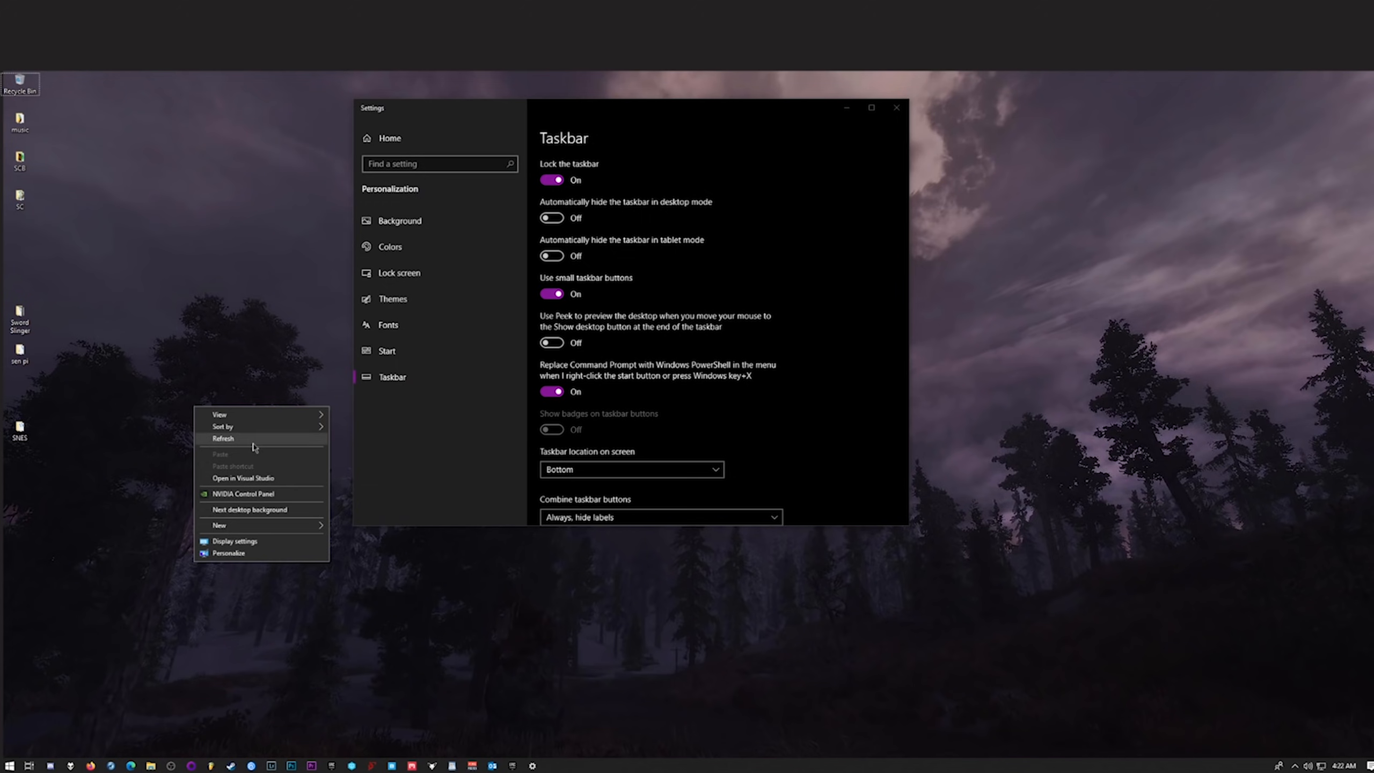
pyautogui.click(396, 621)
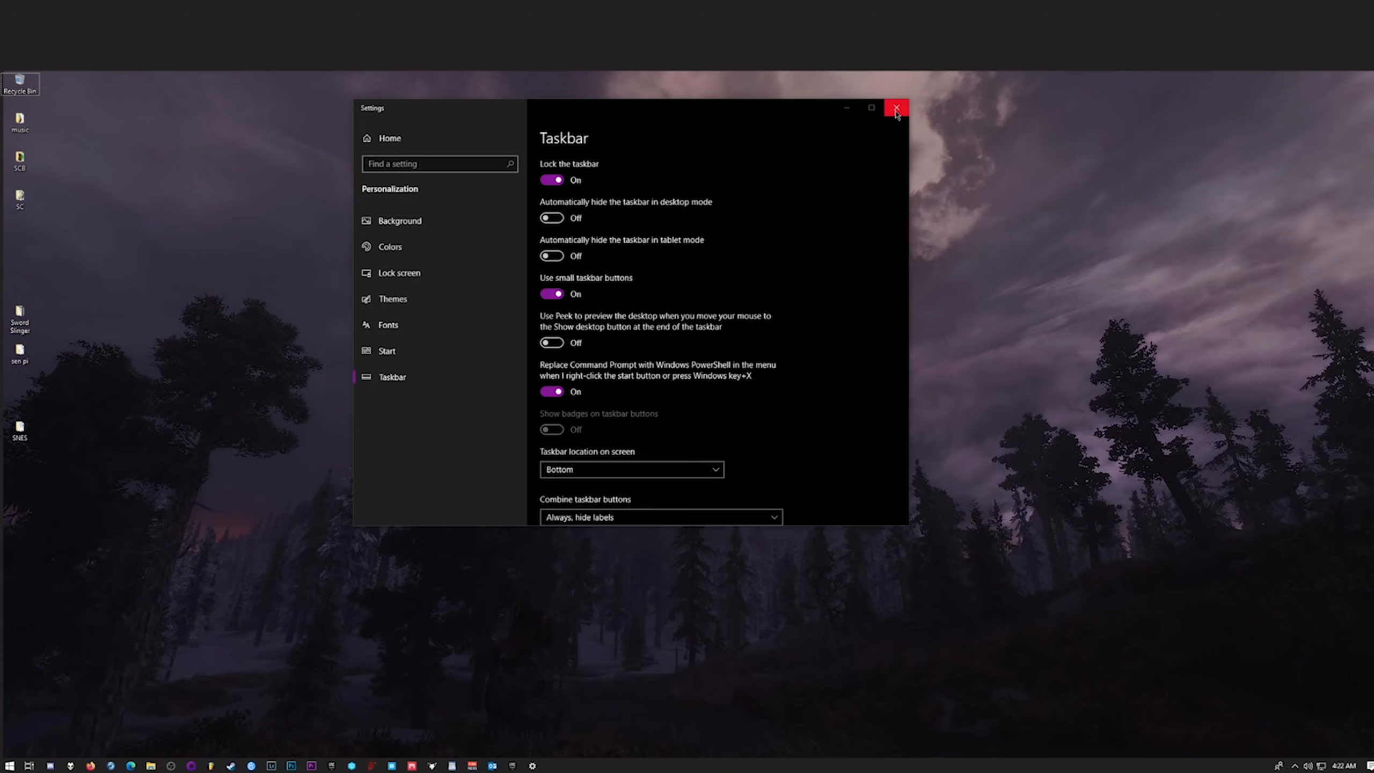
# Browse the BobKeys store and review the Windows 10 Pro OEM, two-PC Windows 10 Pro and Office2019 Professional Plus product pages.
pyautogui.middleClick(57, 158)
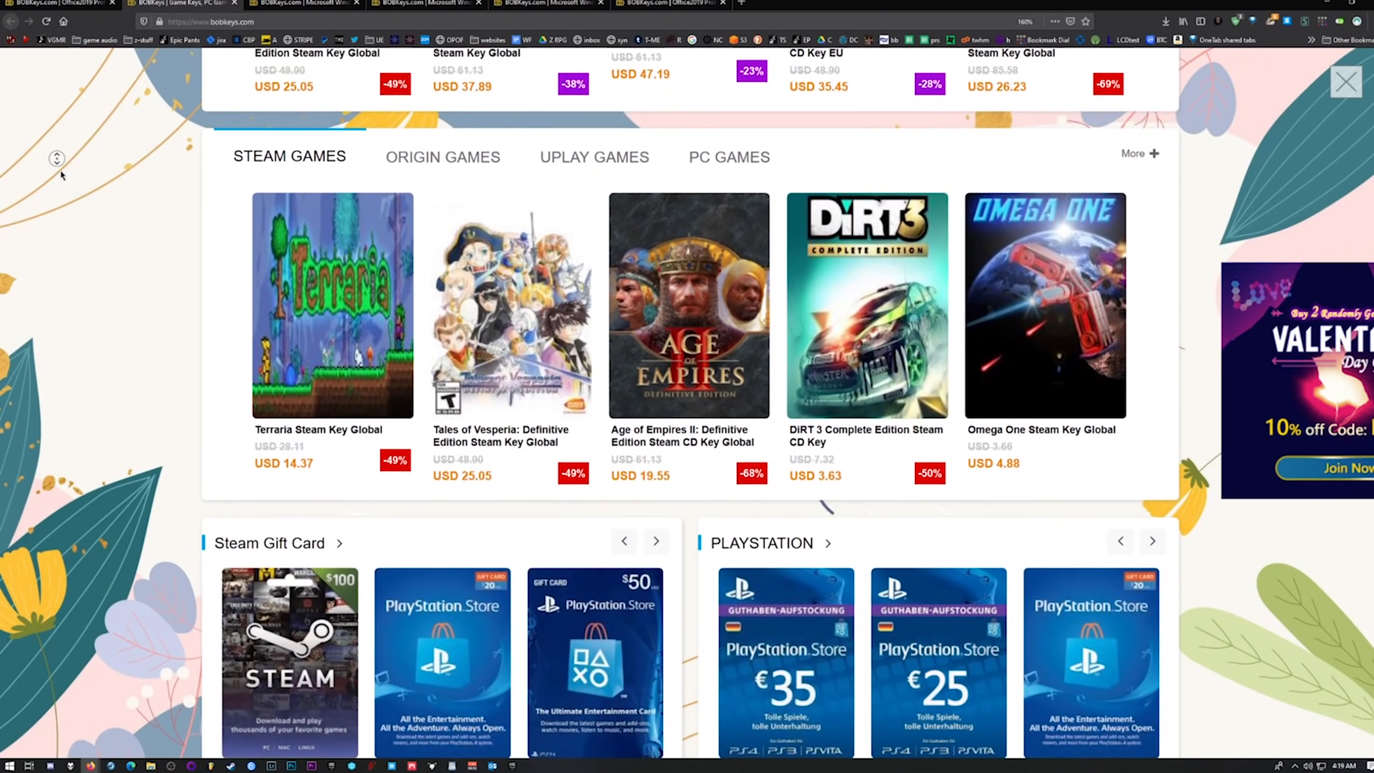
pyautogui.hotkey('ctrl', 'Tab')
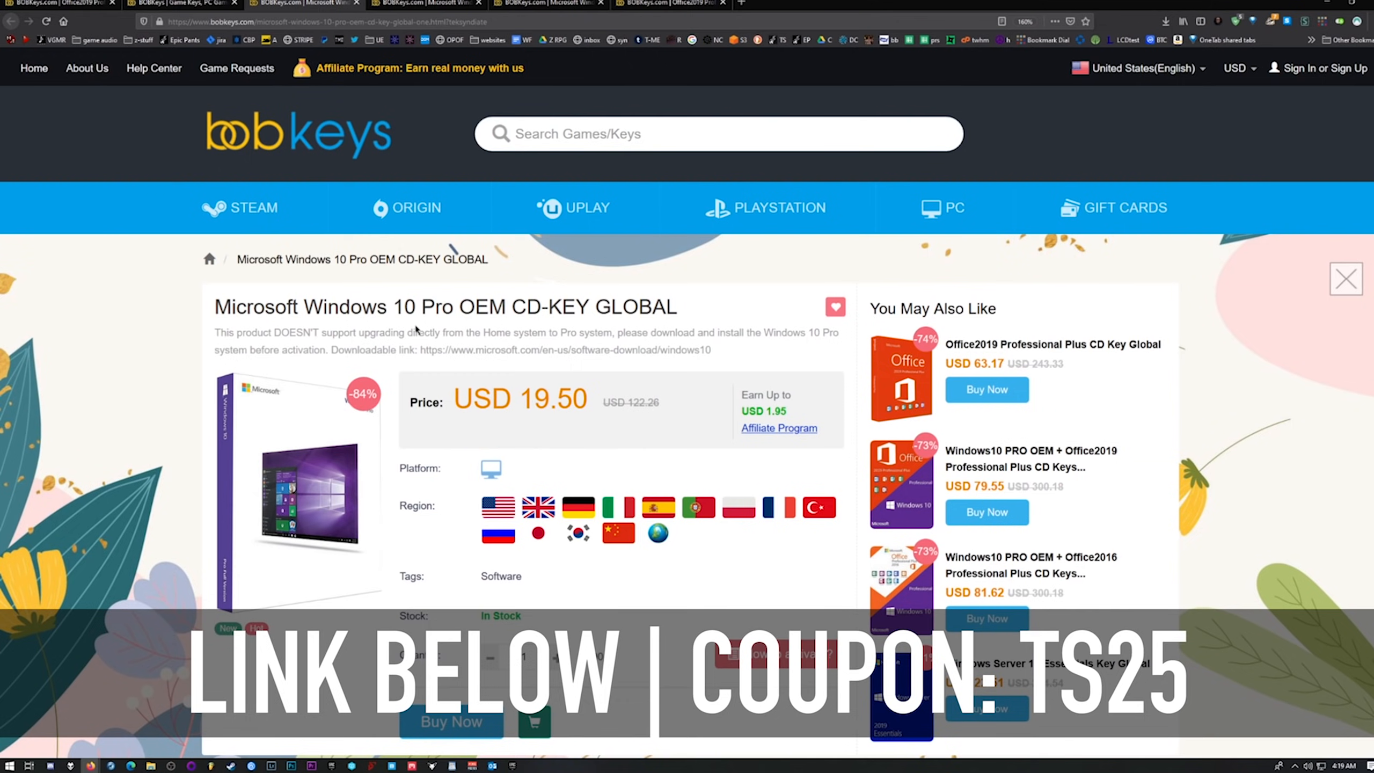
pyautogui.moveTo(518, 404); pyautogui.dragTo(455, 404)
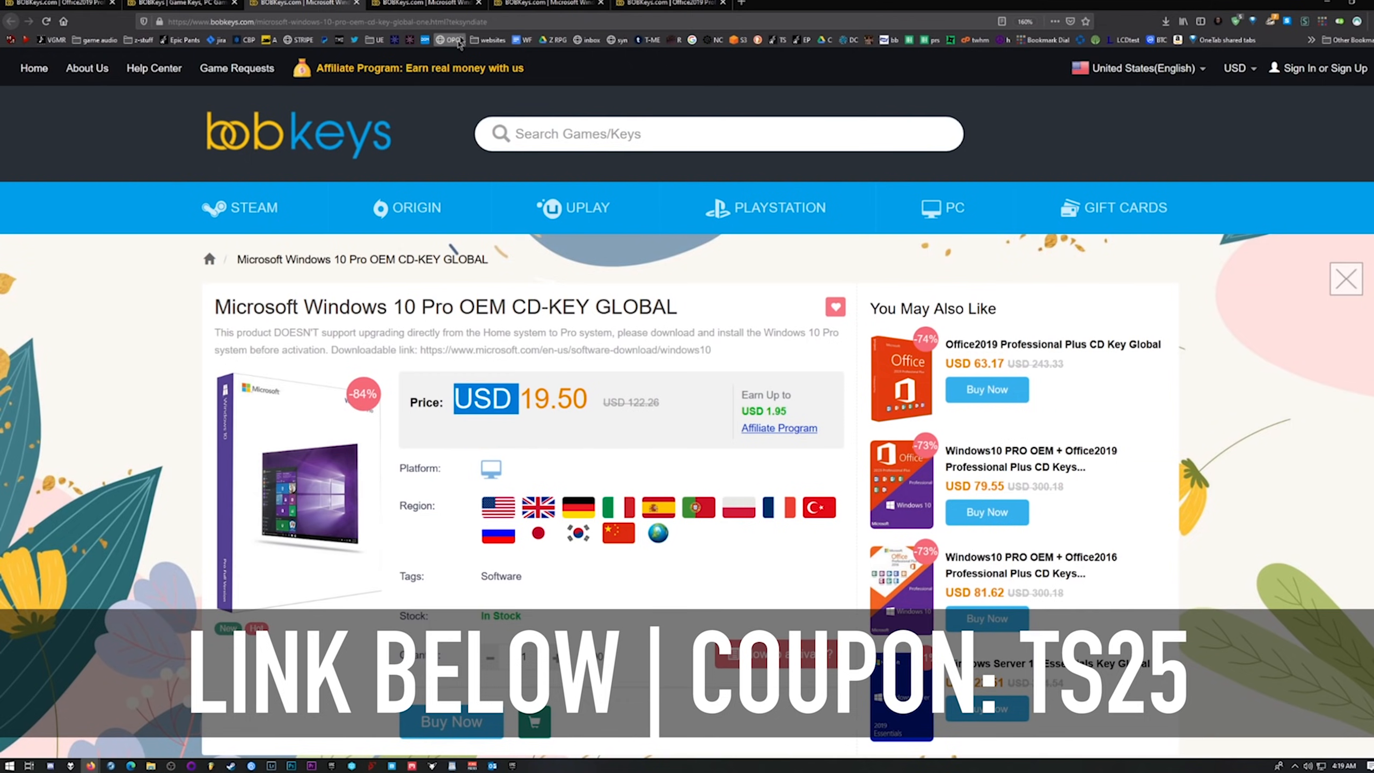
pyautogui.click(442, 11)
pyautogui.hotkey('ctrl', 'Tab')
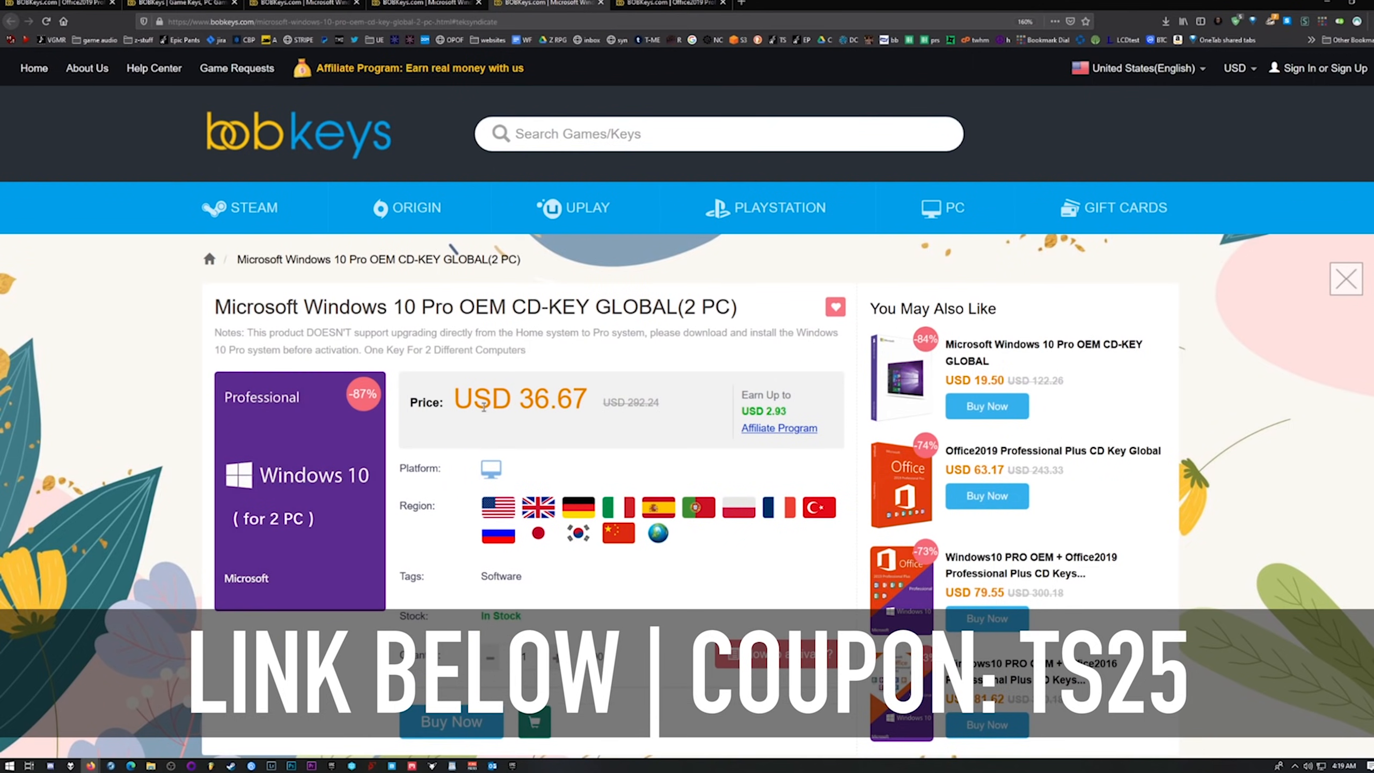
pyautogui.hotkey('ctrl', 'Tab')
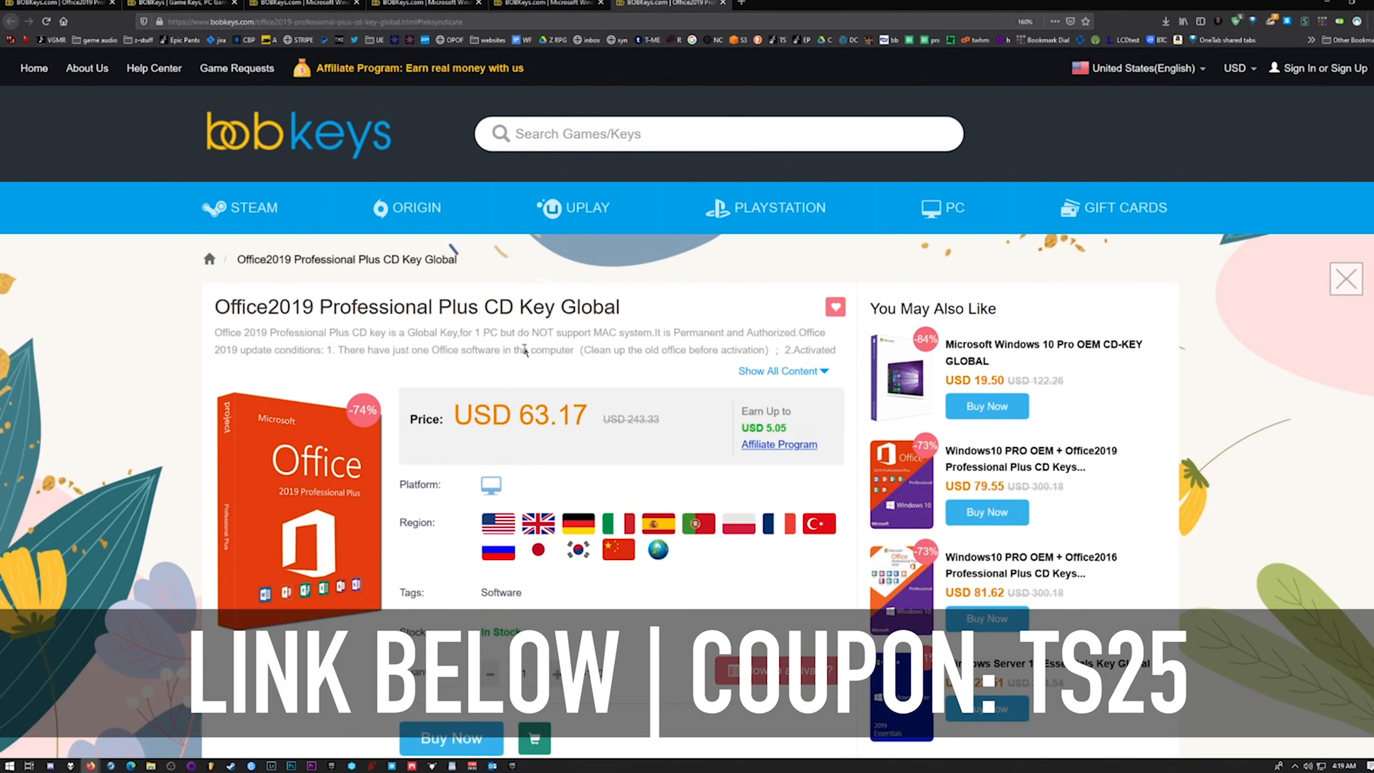
pyautogui.click(546, 4)
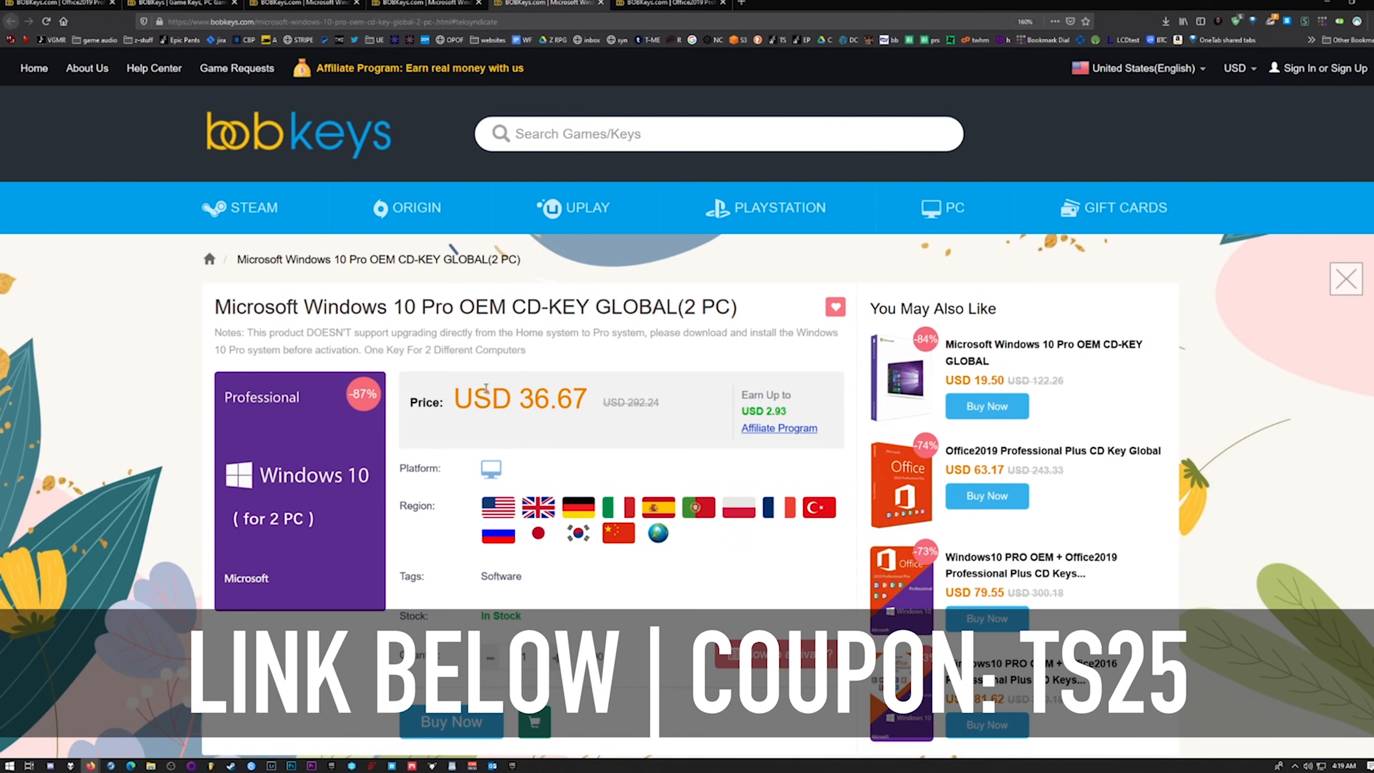
pyautogui.scroll(-3, 311, 429)
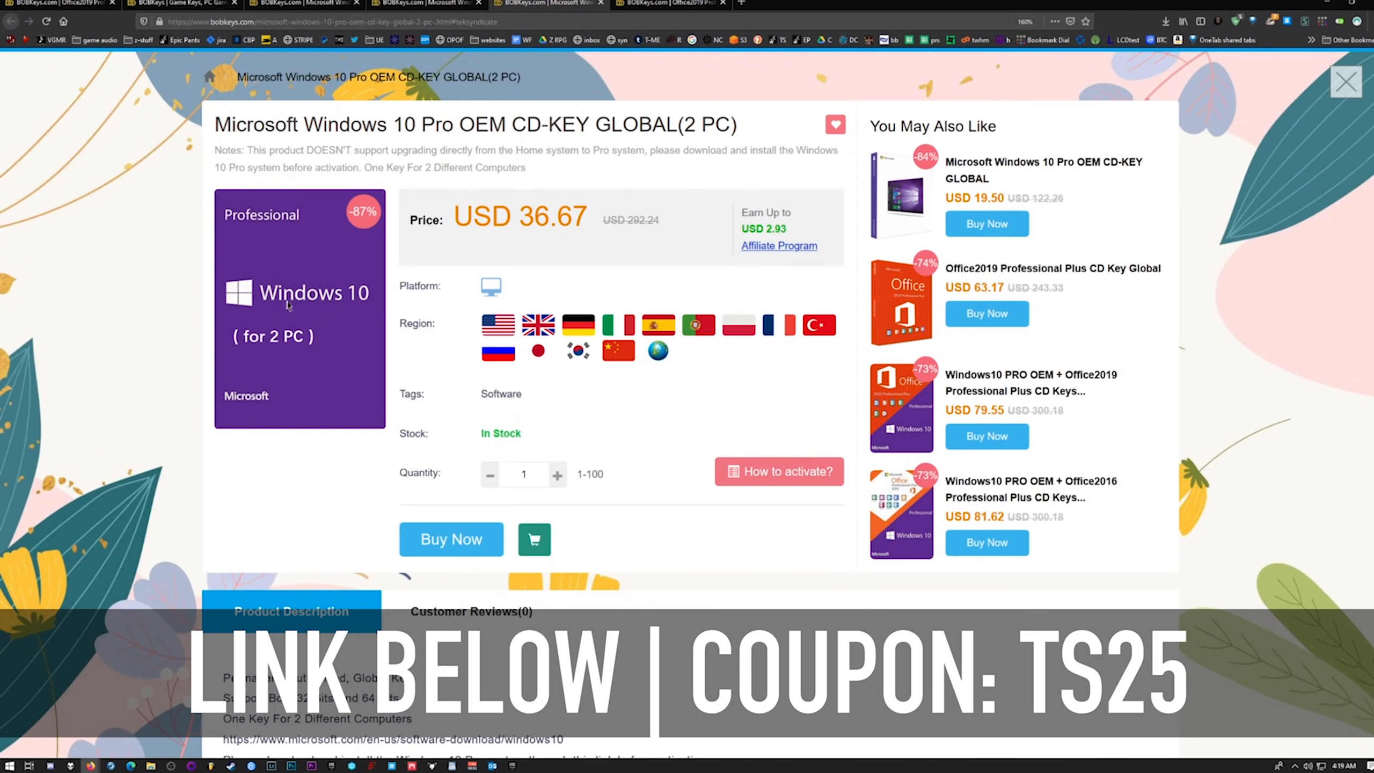
# Open the BobKeys account profile and view the key for the purchased Windows 10 Pro order.
pyautogui.hotkey('ctrl', 'Tab')
pyautogui.moveTo(1282, 78)
pyautogui.click(1235, 119)
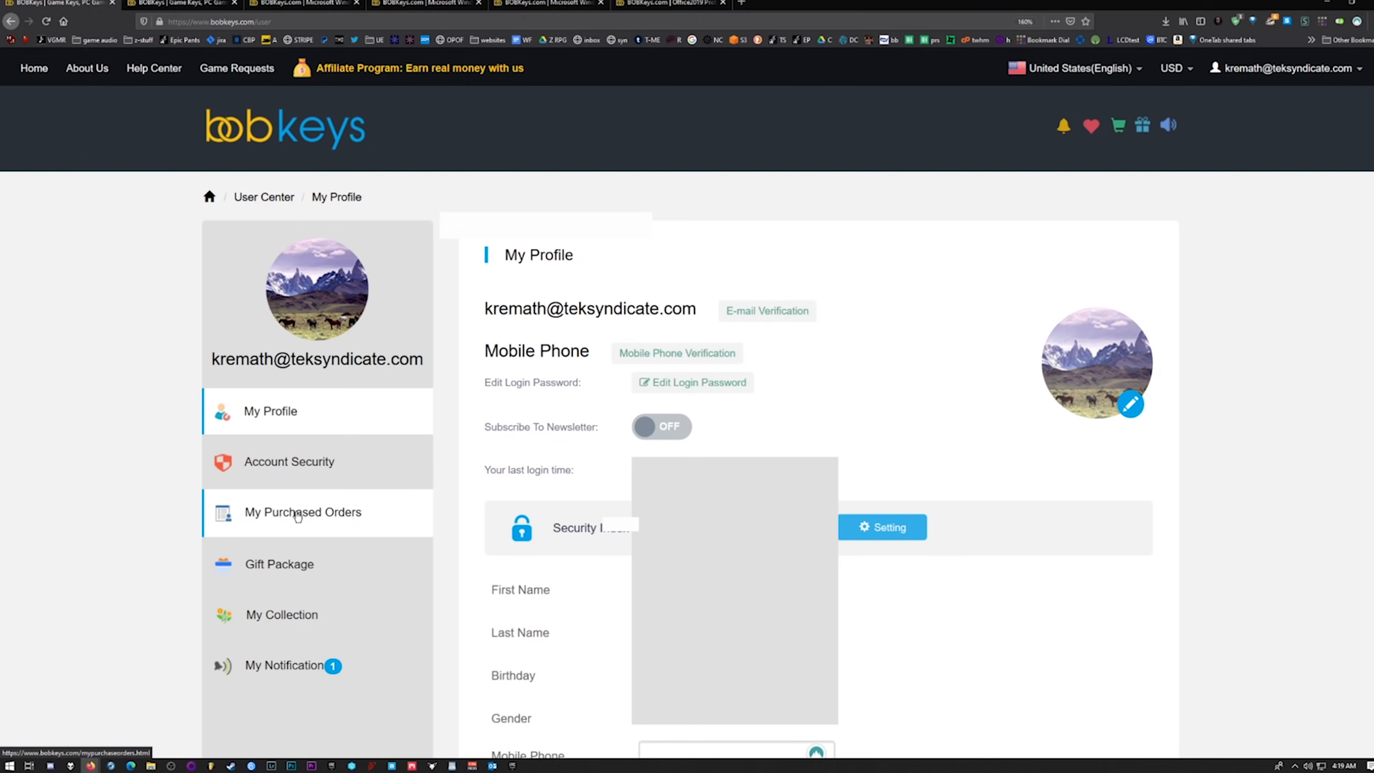
pyautogui.scroll(-2, 303, 488)
pyautogui.click(324, 428)
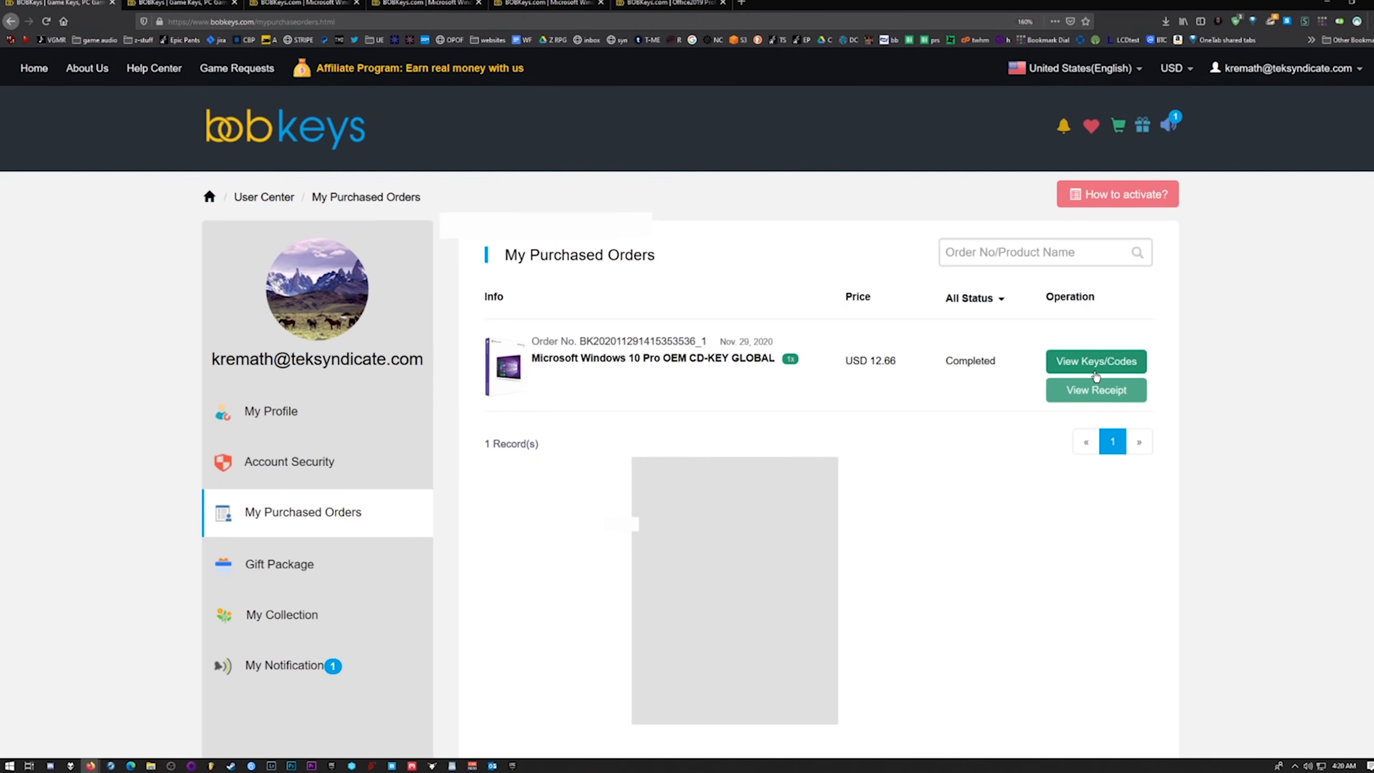
pyautogui.click(1084, 364)
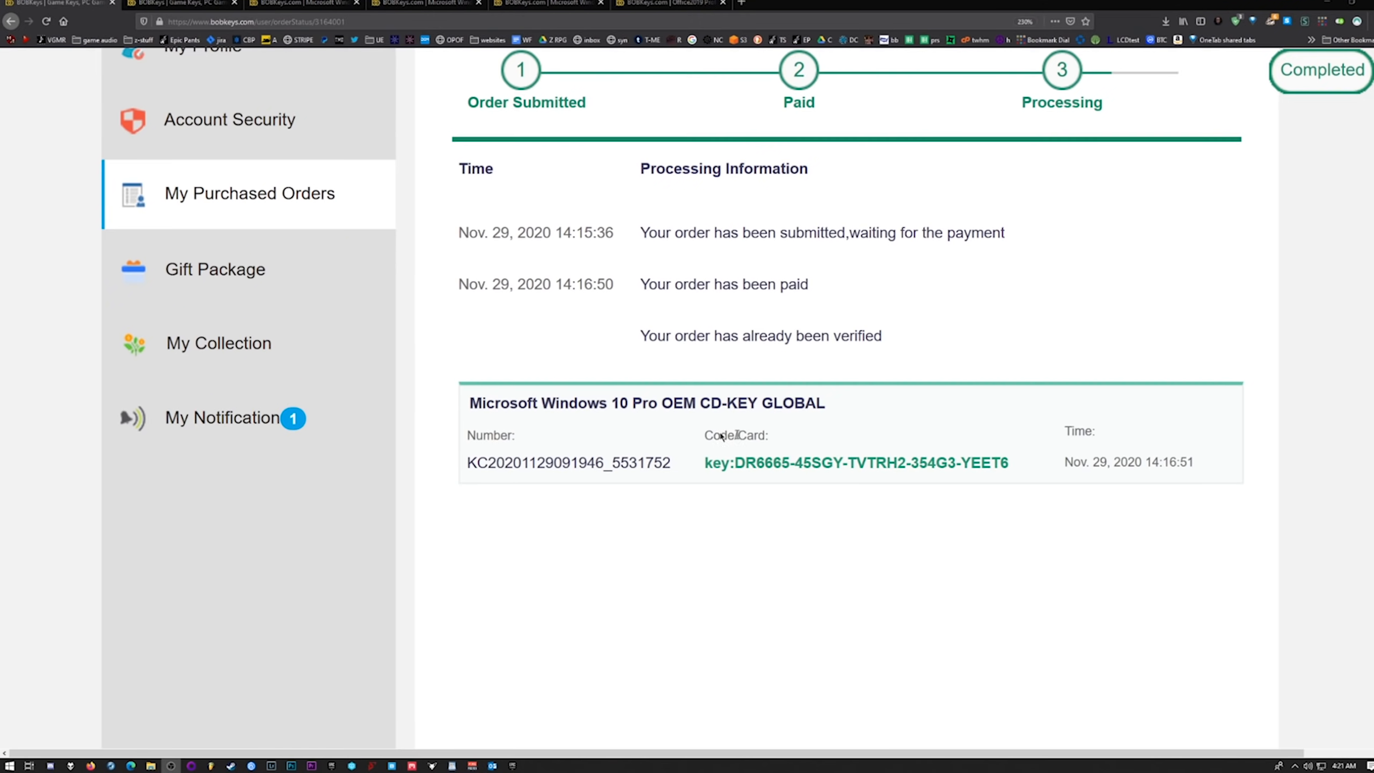
# Copy the purchased licence key, paste it into the product key field of Windows Activation settings, and close the settings without submitting.
pyautogui.moveTo(736, 460); pyautogui.dragTo(958, 463)
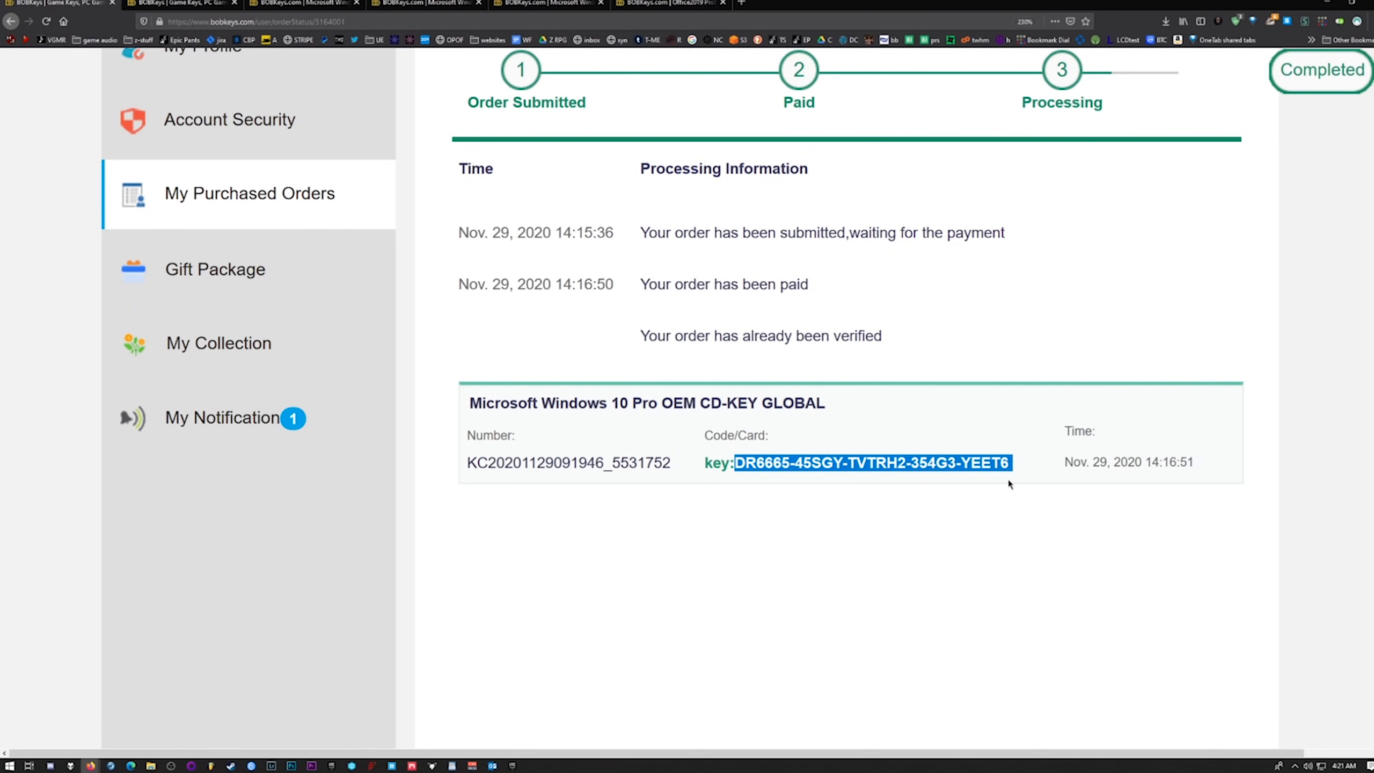
pyautogui.press('super')
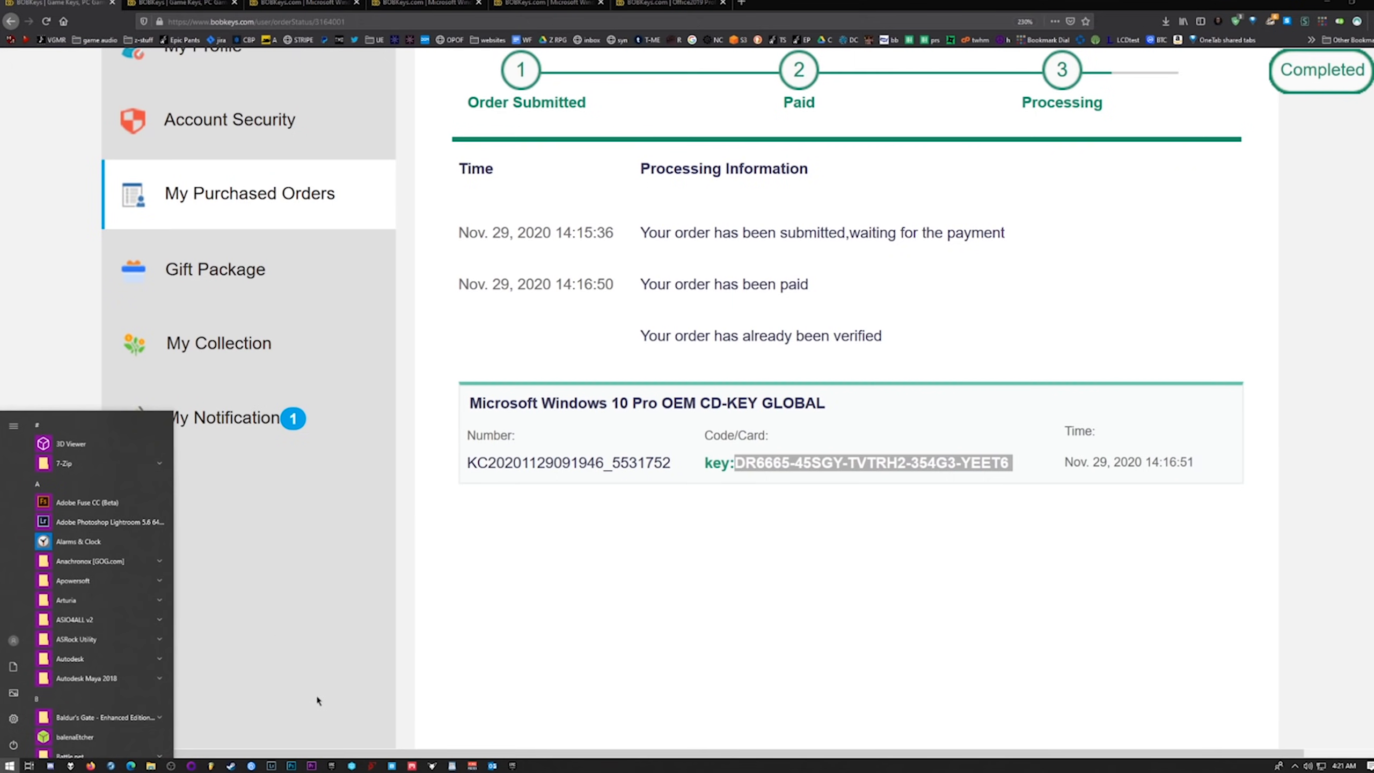
pyautogui.write('activate')
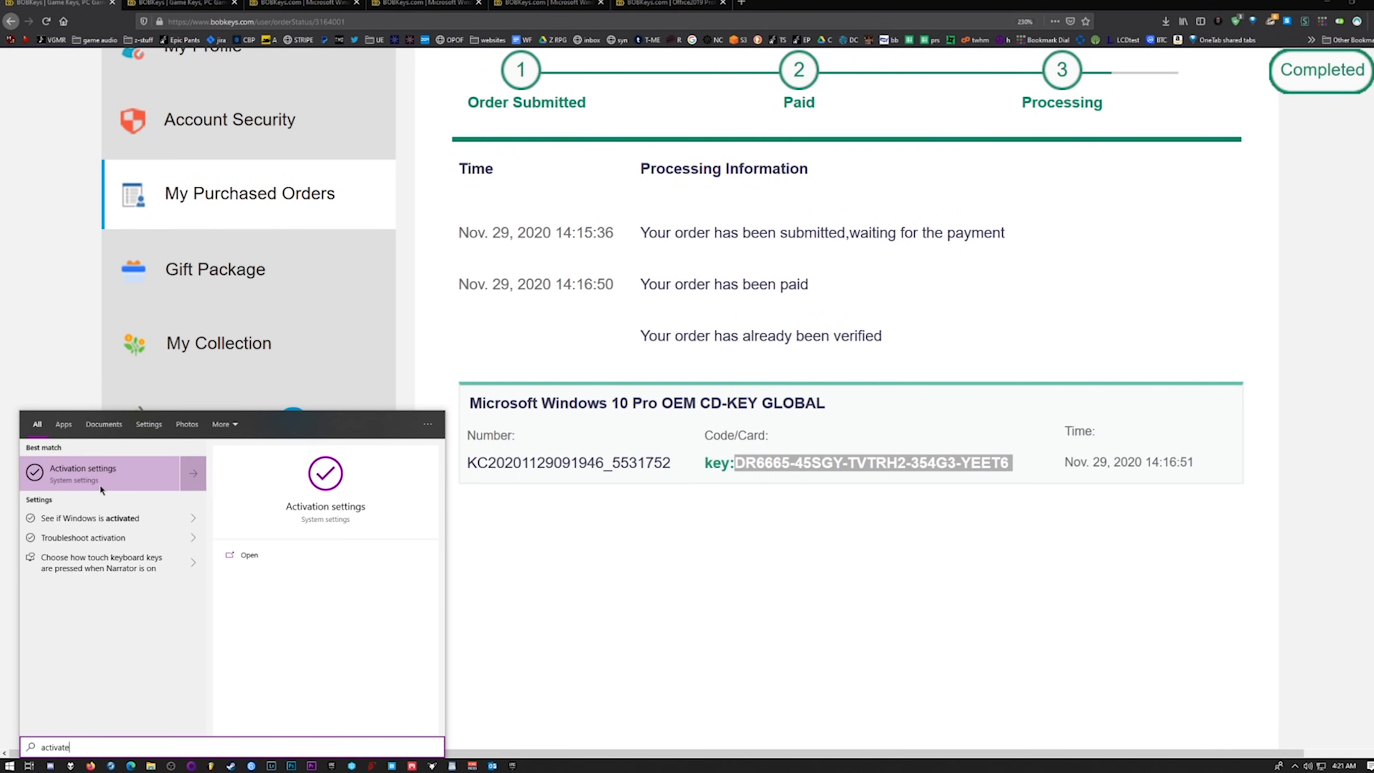
pyautogui.click(100, 489)
pyautogui.click(596, 340)
pyautogui.hotkey('ctrl', 'v')
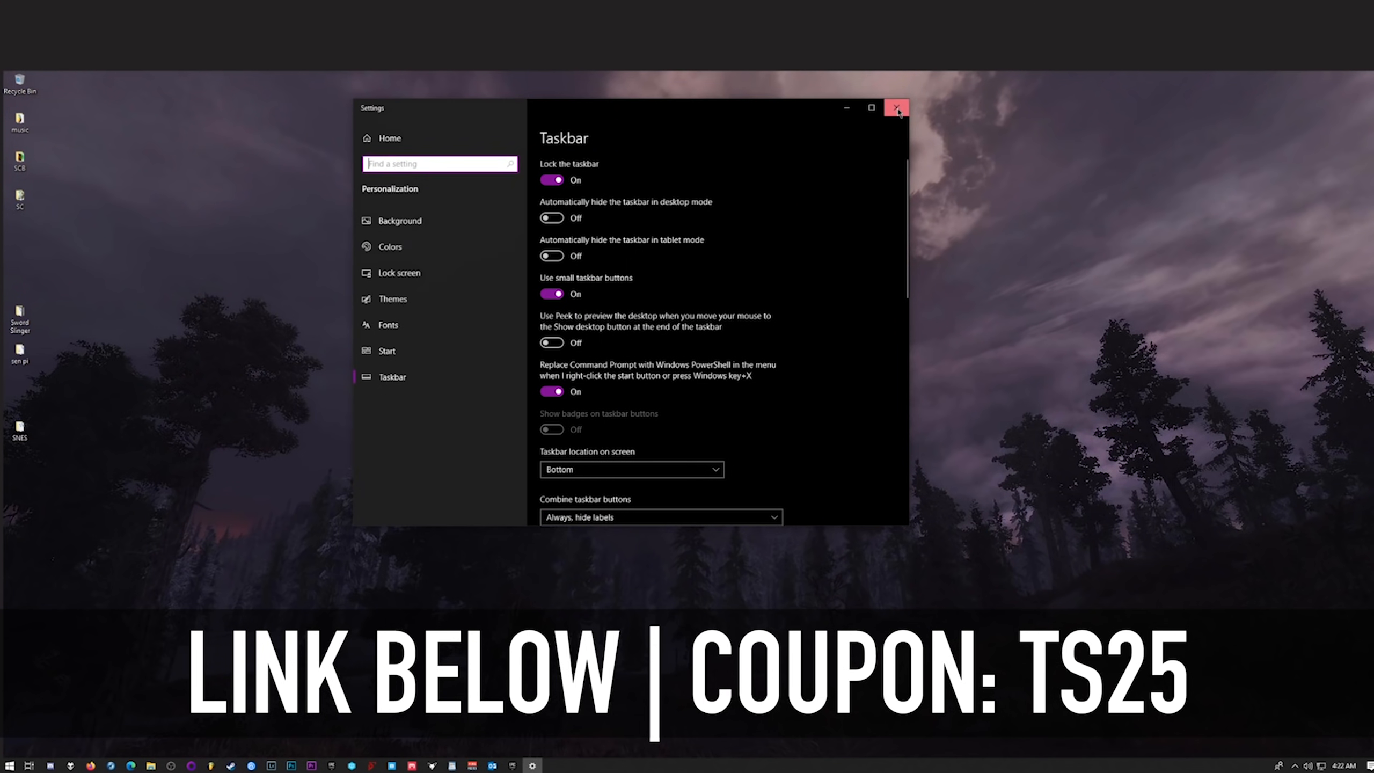
pyautogui.click(897, 109)
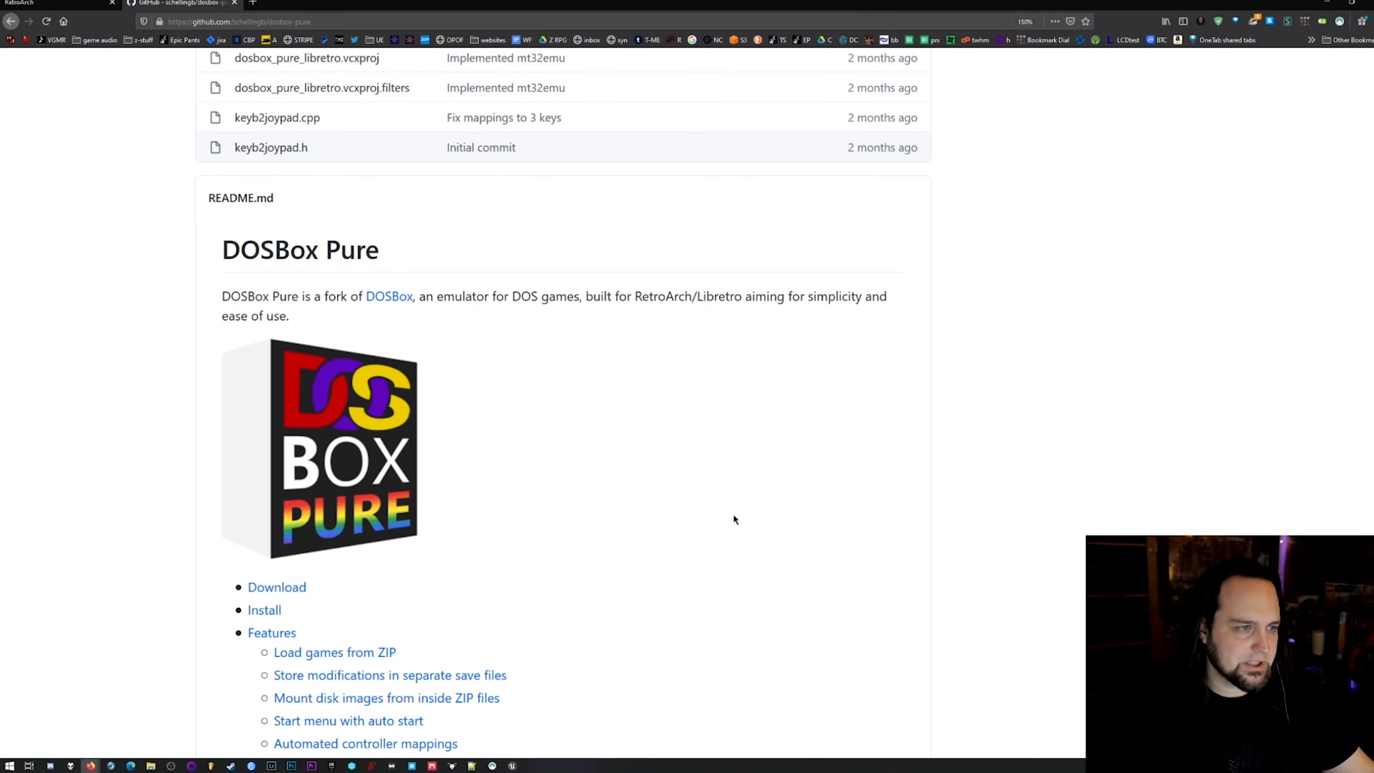
# Review the DOSBox Pure GitHub repository, including its contributors, file list and the download, install, features and tips entries of the README.
pyautogui.scroll(10, 734, 520)
pyautogui.moveTo(1133, 467)
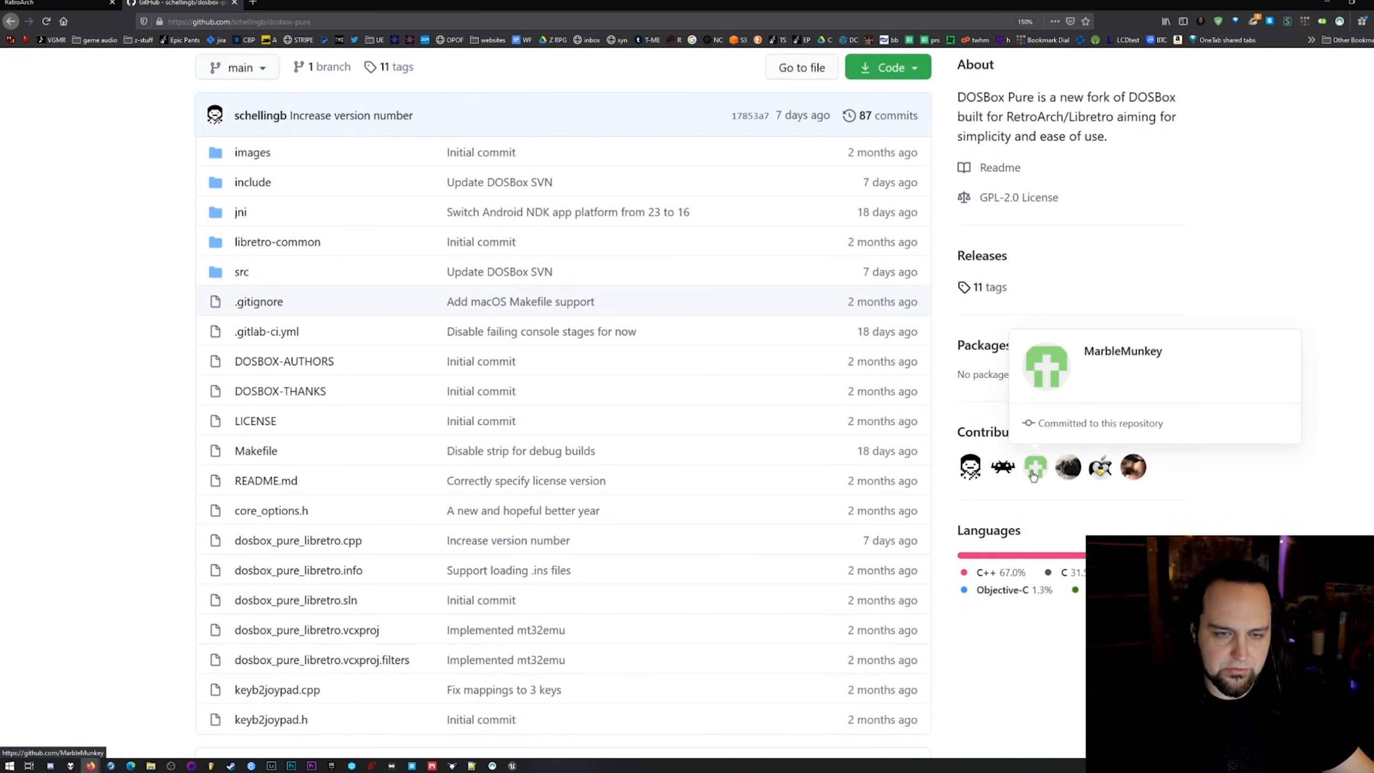
pyautogui.scroll(3, 237, 297)
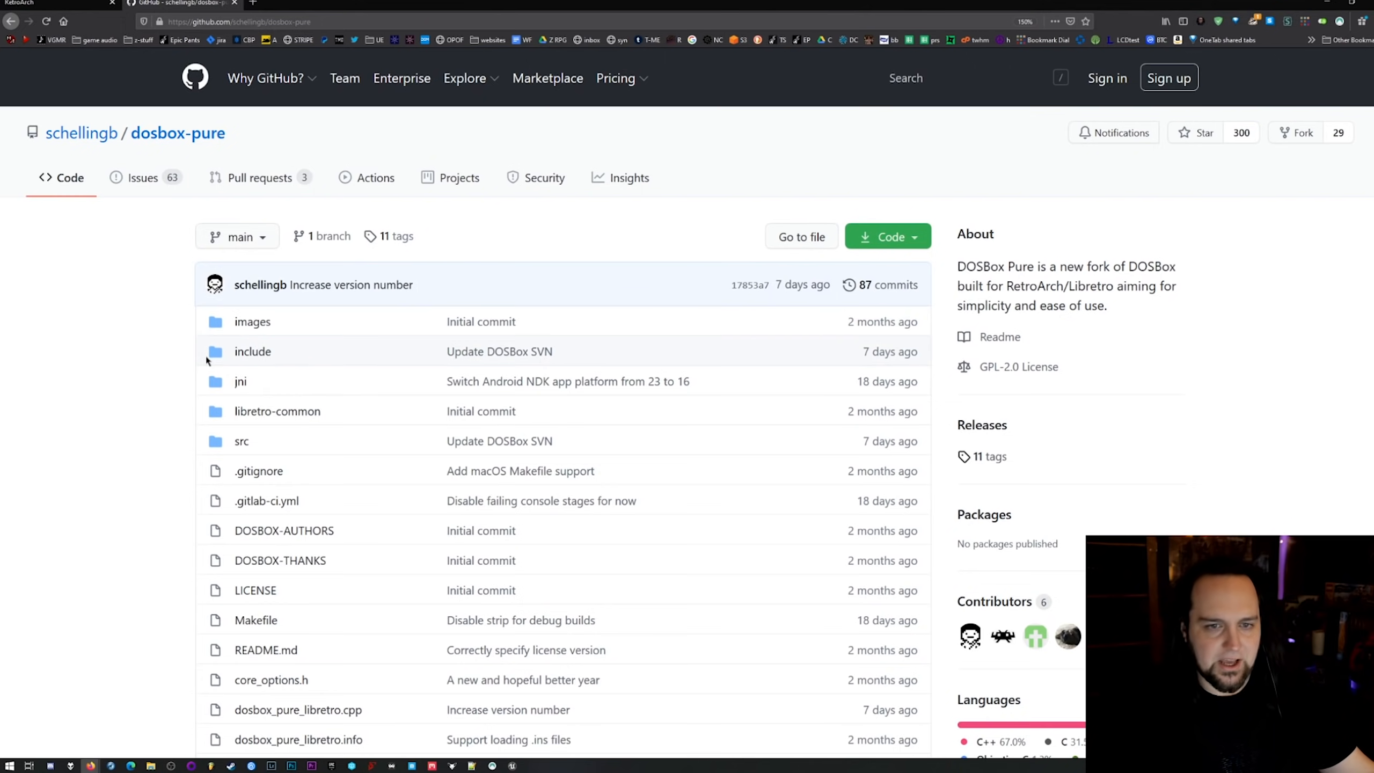
pyautogui.scroll(-3, 206, 360)
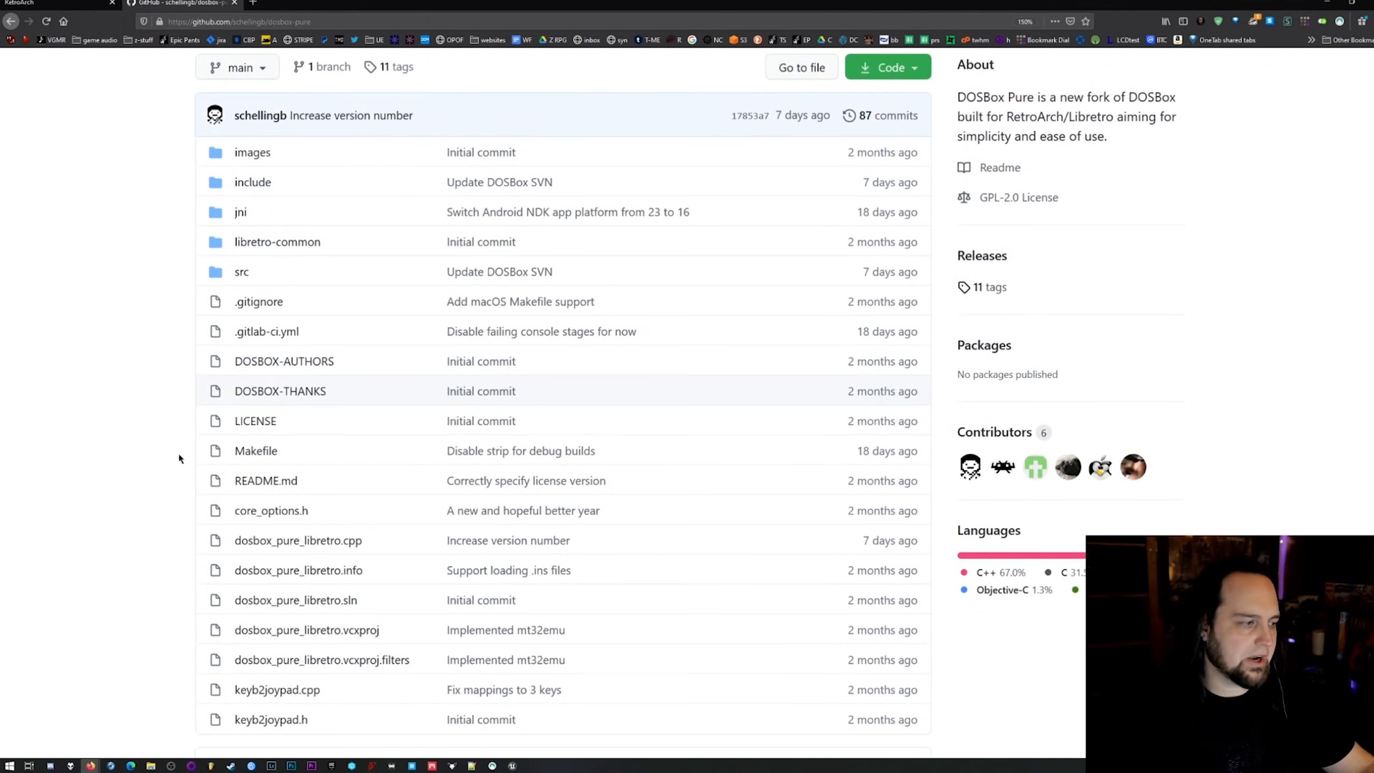
pyautogui.scroll(-9, 175, 523)
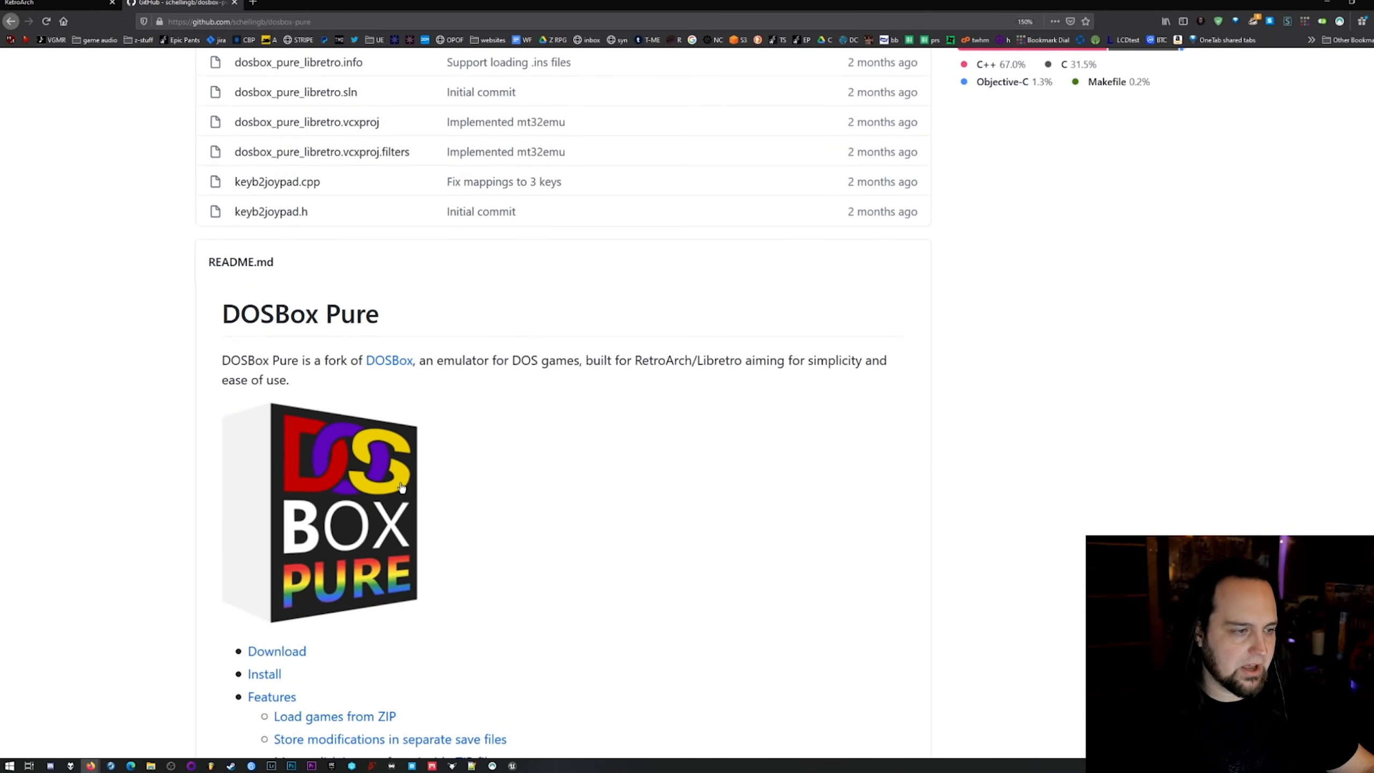
pyautogui.scroll(-3, 568, 522)
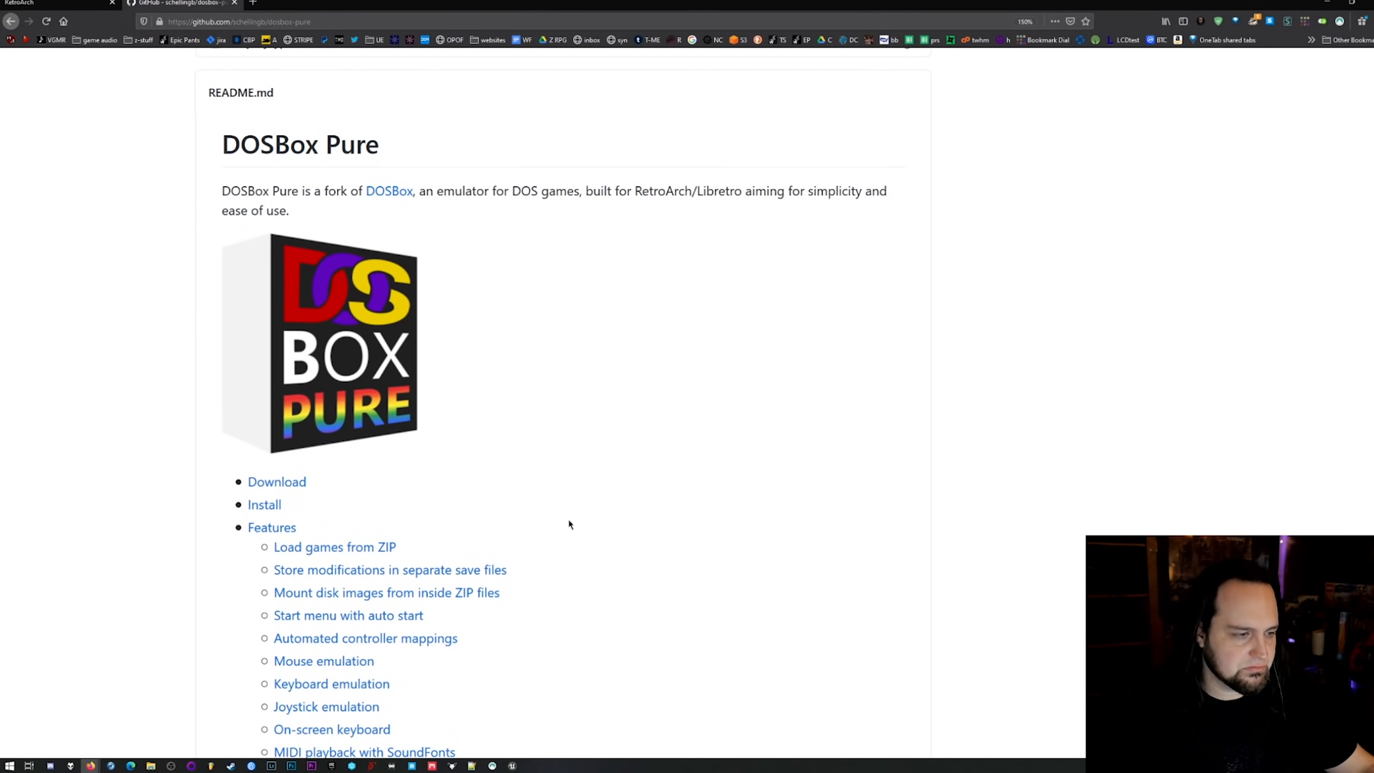
pyautogui.scroll(-2, 555, 571)
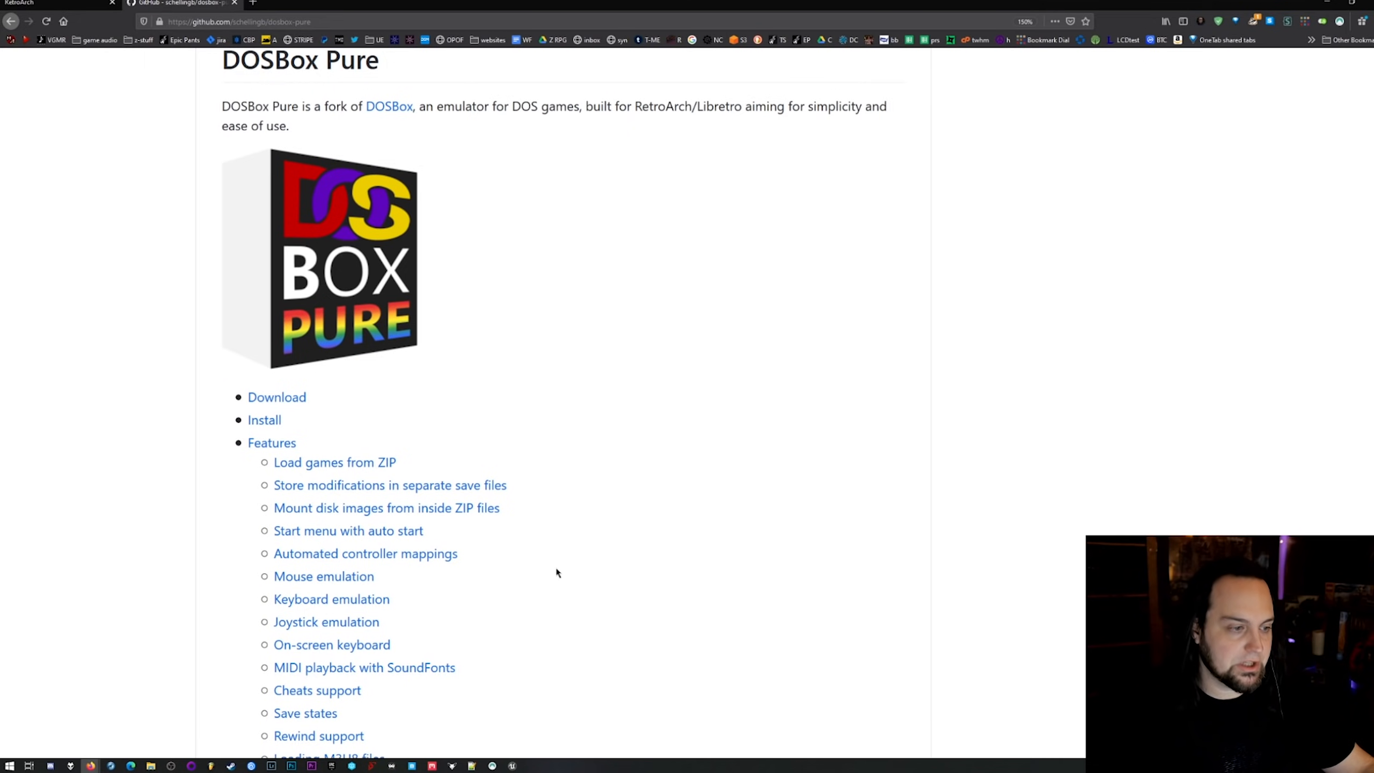
pyautogui.scroll(-3, 557, 572)
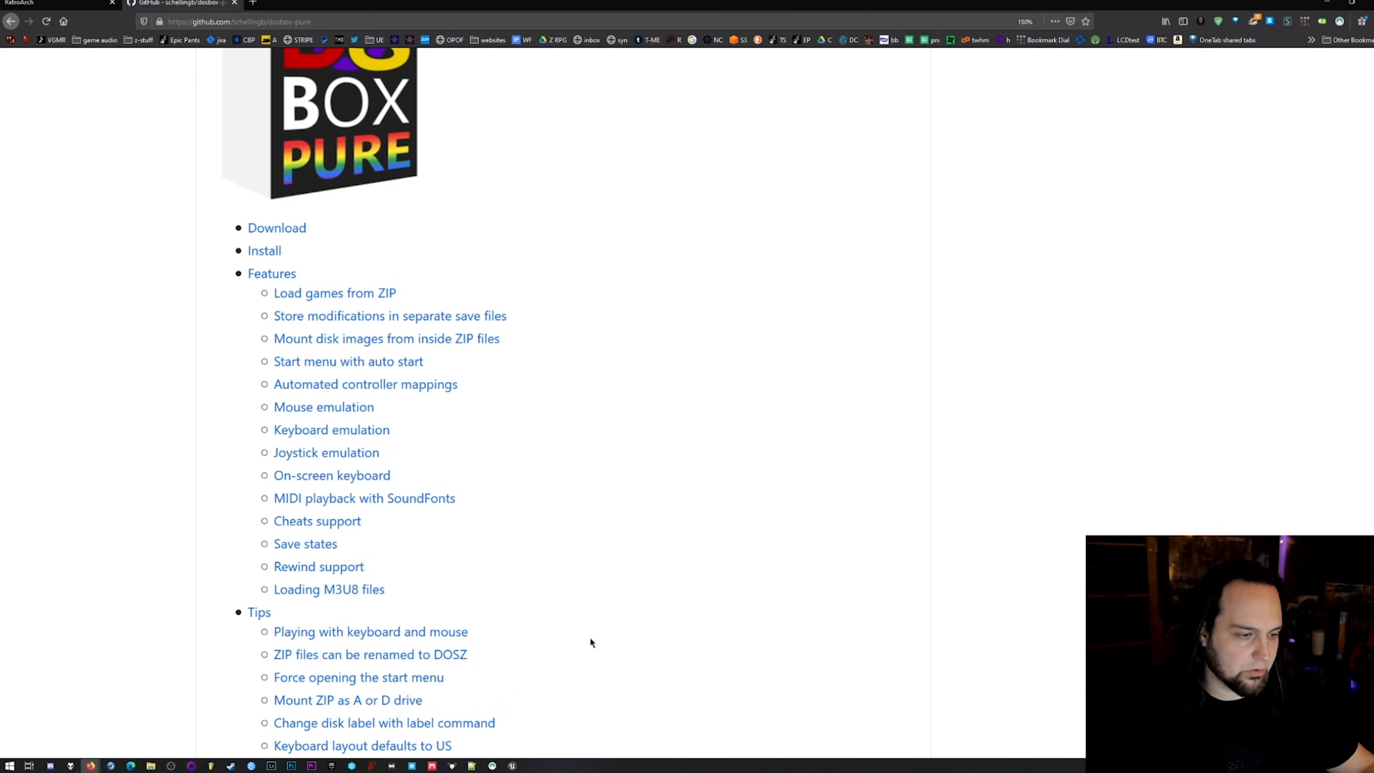
pyautogui.scroll(18, 592, 642)
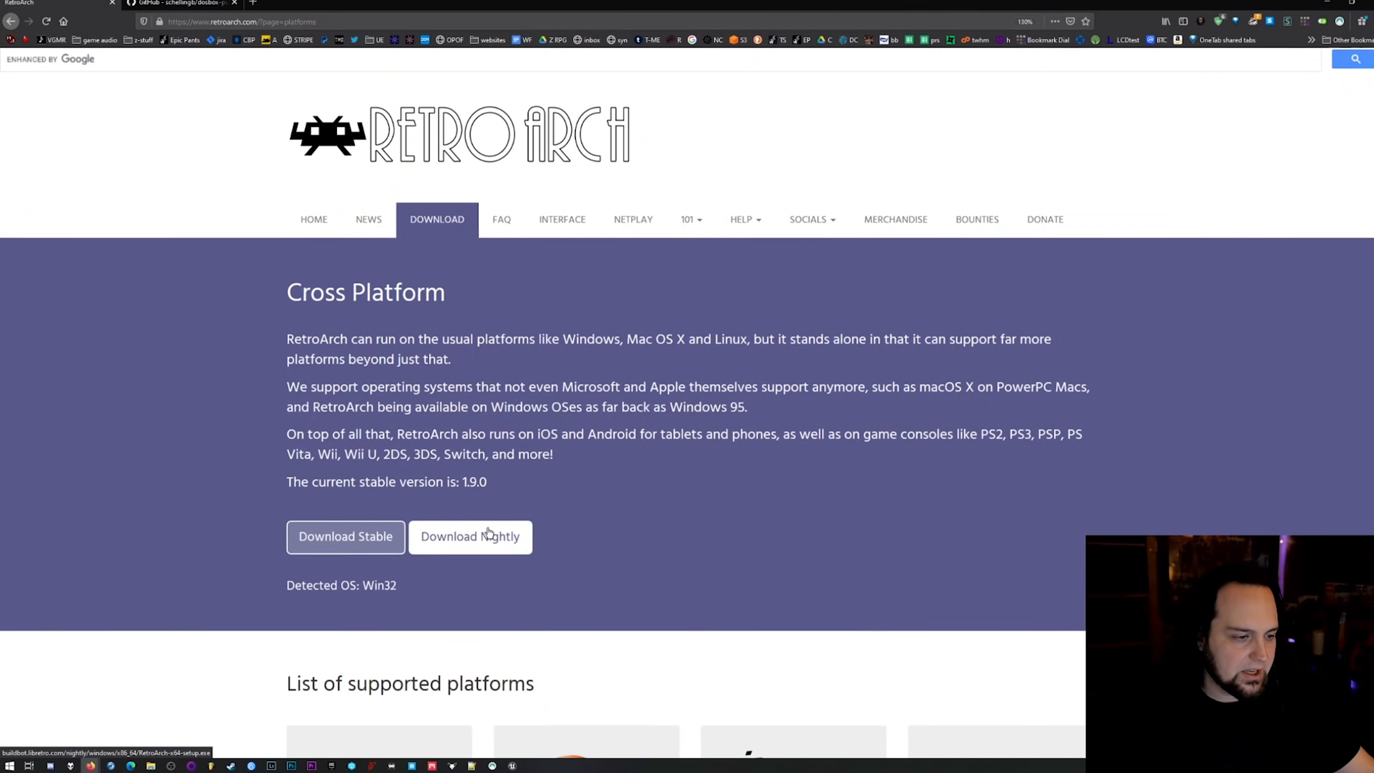
# Download the 64-bit RetroArch archive for Windows 10 / 8 / 7, open it with 7-Zip File Manager and check its contents.
pyautogui.scroll(-10, 488, 533)
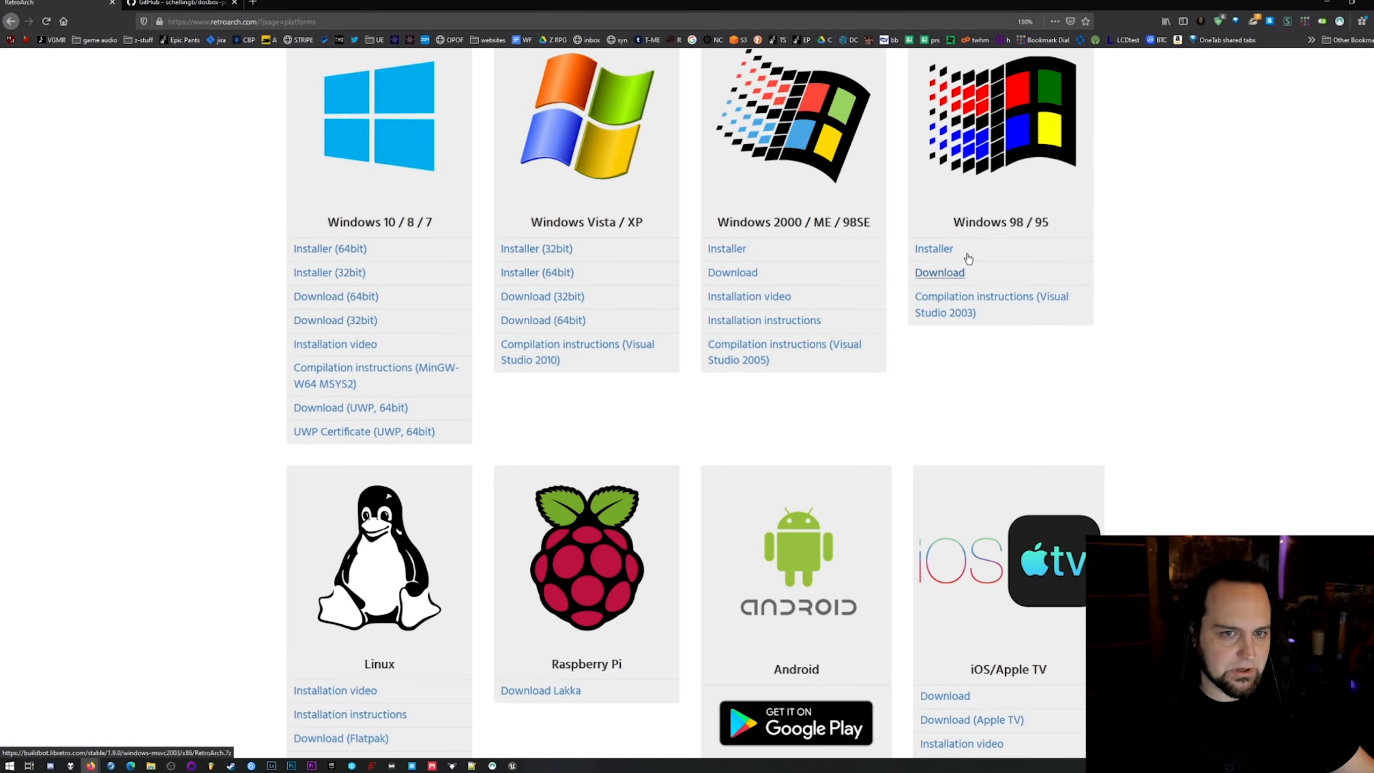
pyautogui.scroll(-15, 837, 486)
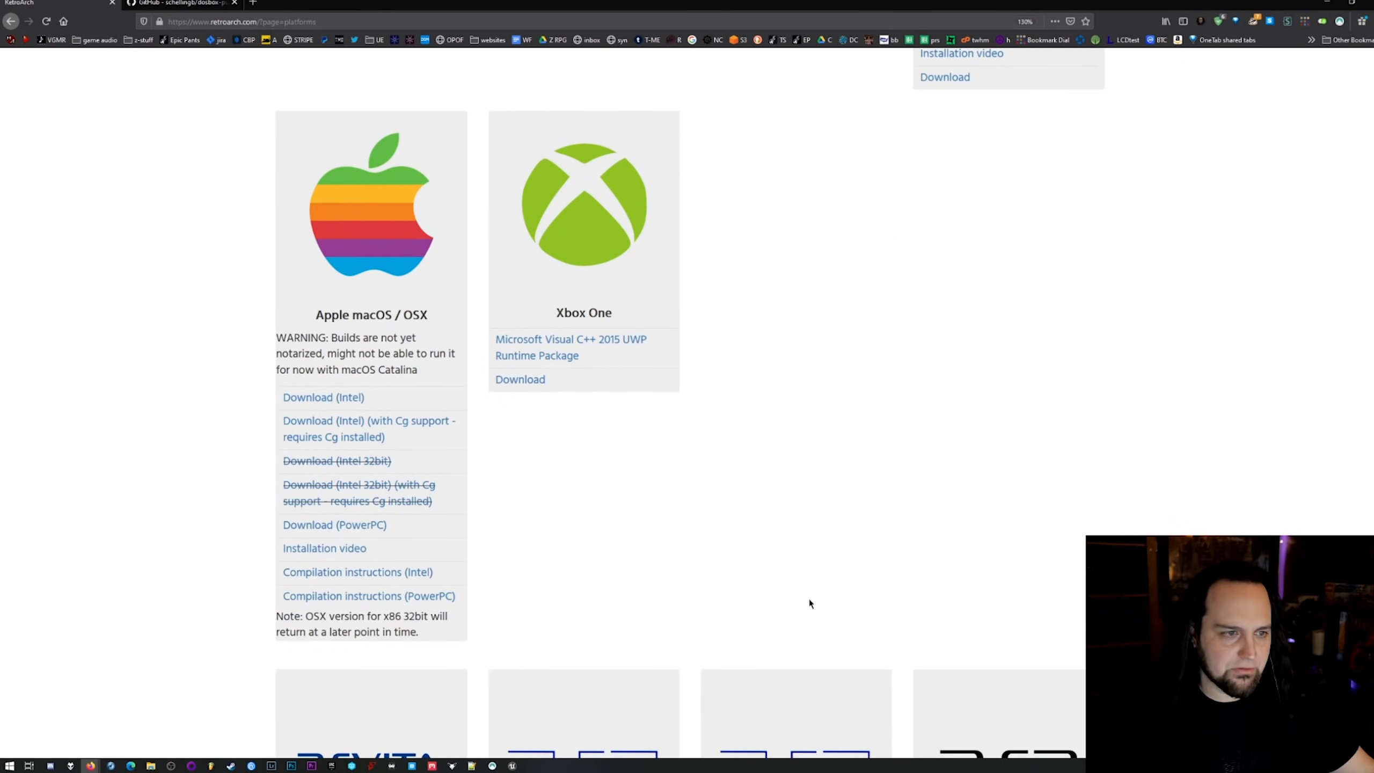
pyautogui.scroll(-10, 810, 602)
pyautogui.scroll(20, 394, 332)
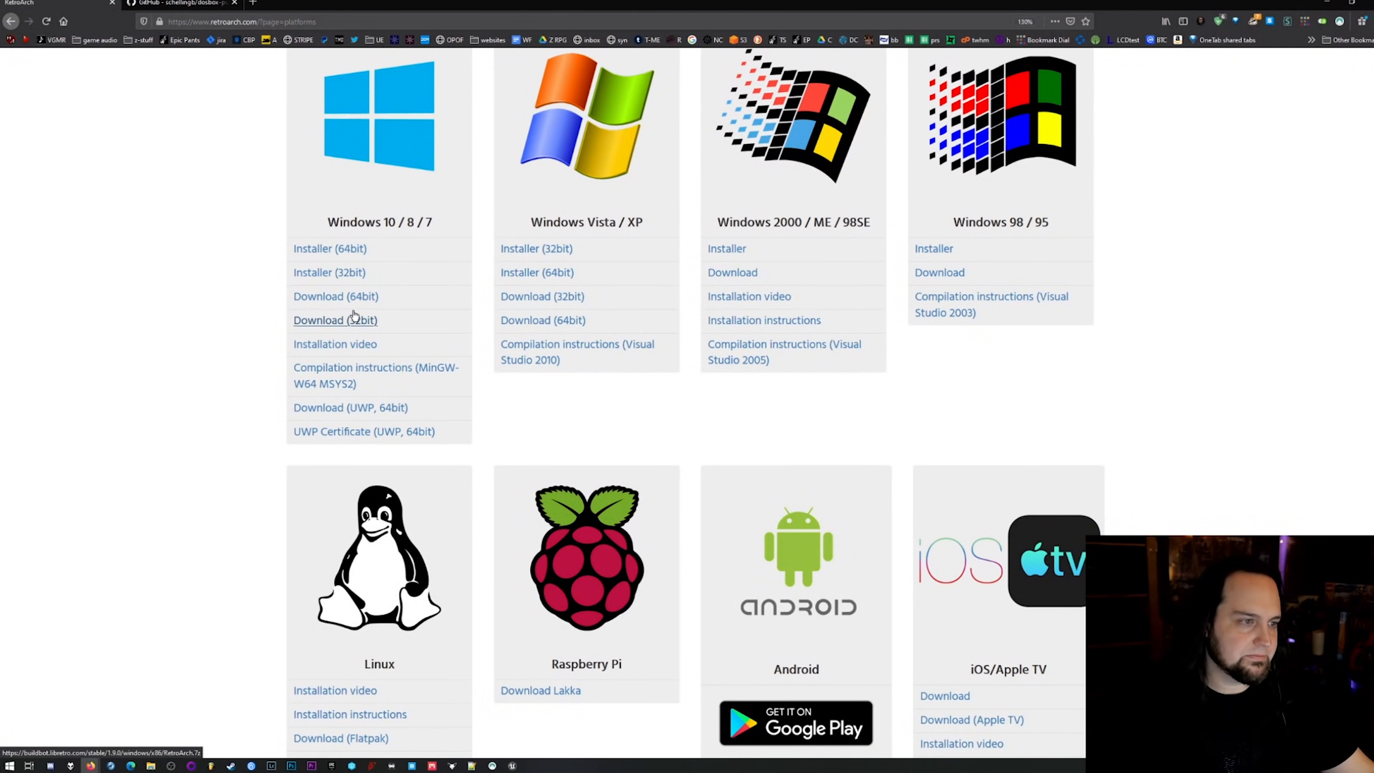
pyautogui.click(354, 318)
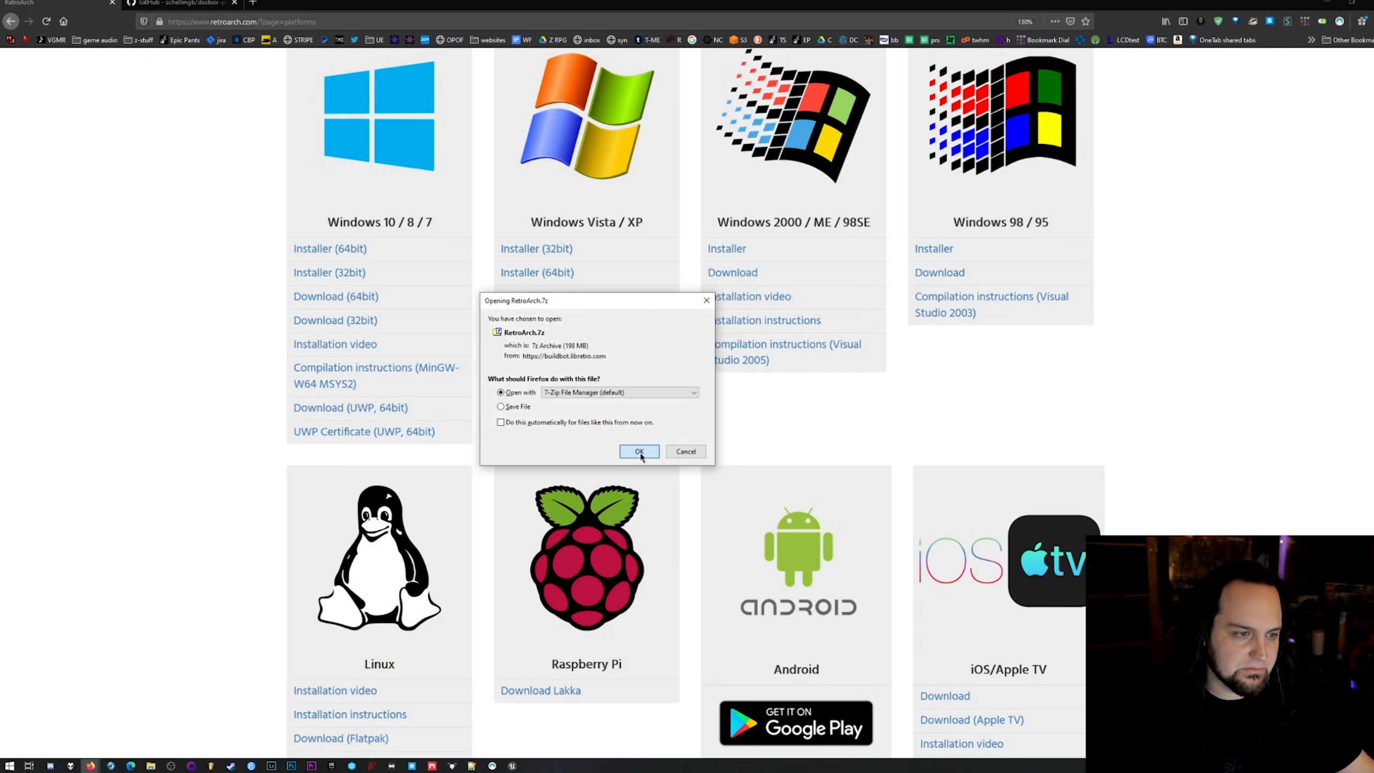
pyautogui.click(639, 451)
pyautogui.scroll(-11, 660, 535)
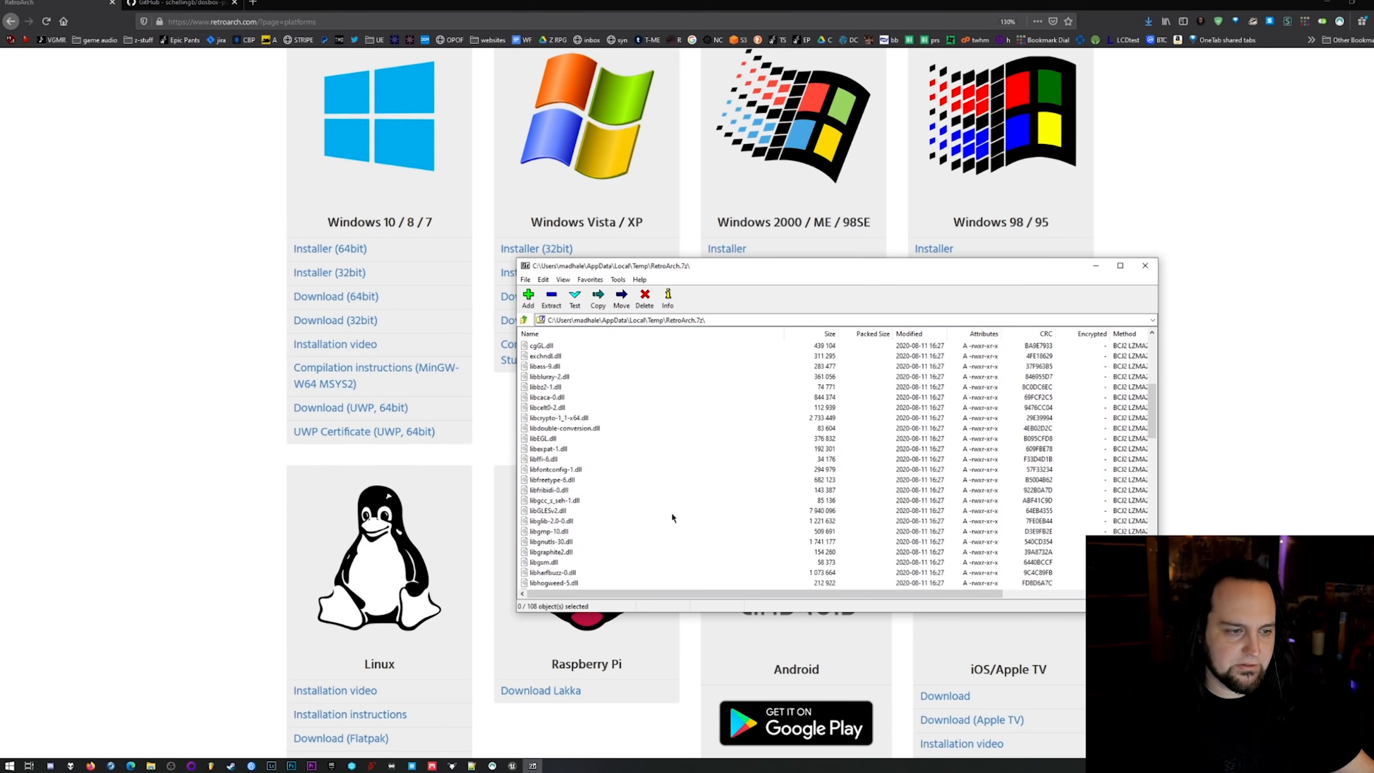
pyautogui.scroll(11, 670, 523)
pyautogui.scroll(-4, 680, 466)
pyautogui.scroll(4, 685, 473)
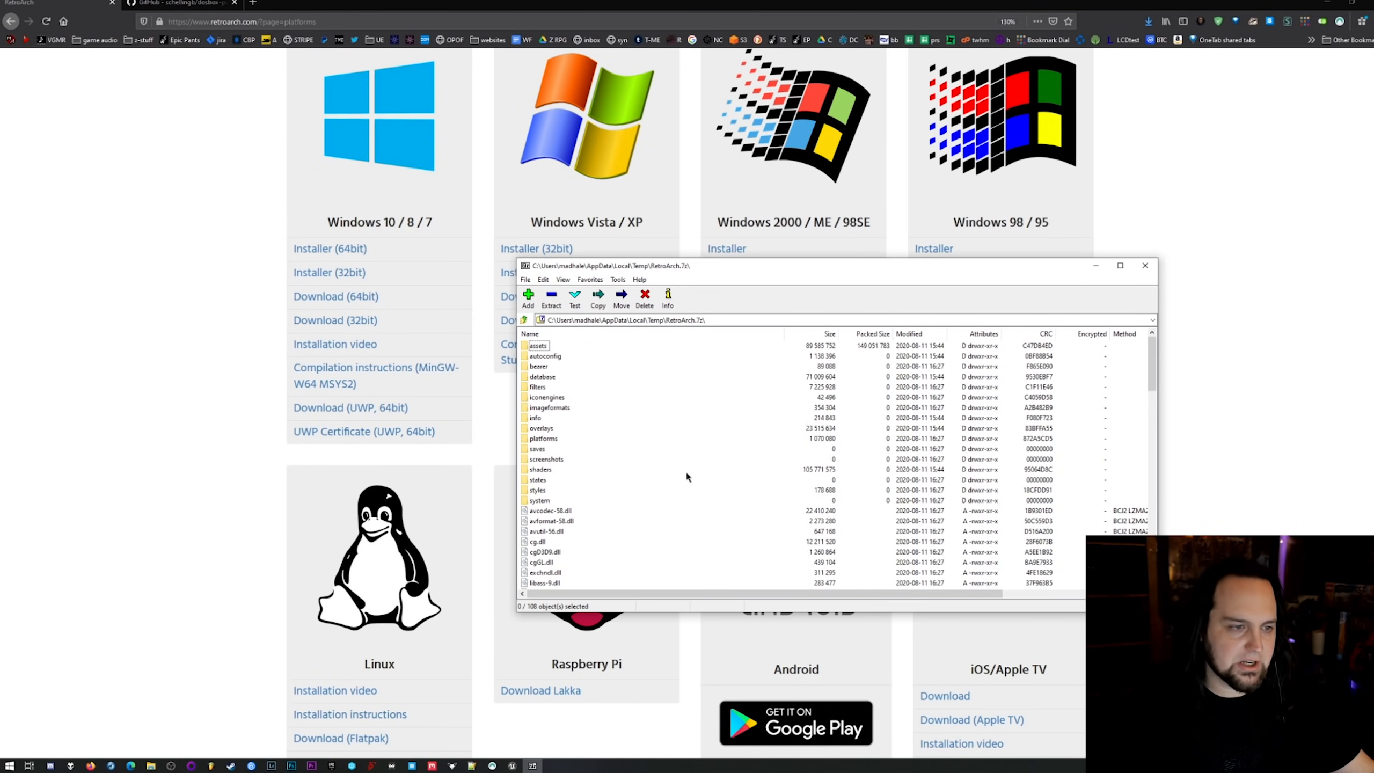
# Minimize the browser and create a new desktop folder named DosFun.
pyautogui.click(1341, 4)
pyautogui.rightClick(152, 216)
pyautogui.moveTo(179, 358)
pyautogui.click(314, 346)
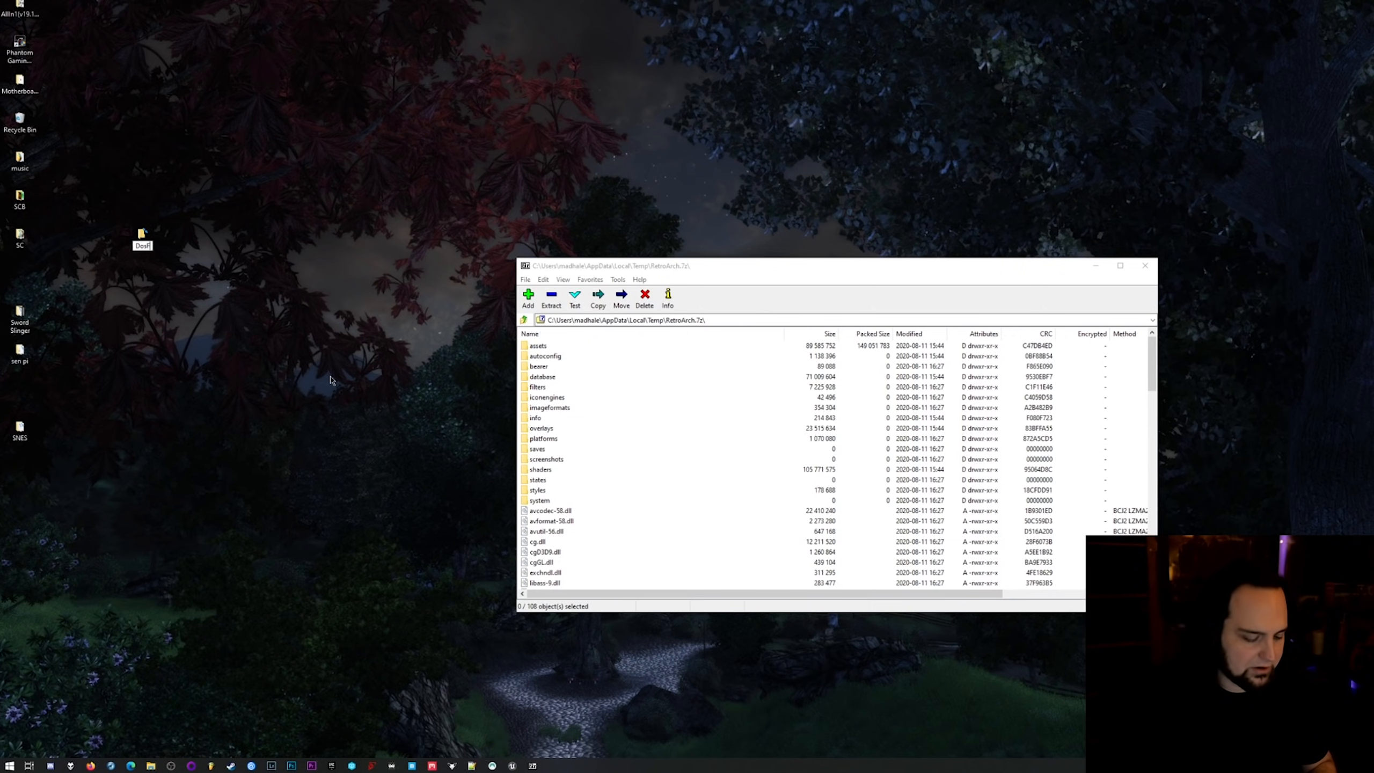
# Extract the entire contents of the RetroArch.7z archive into the DosFun folder on the desktop.
pyautogui.click(703, 513)
pyautogui.hotkey('ctrl', 'a')
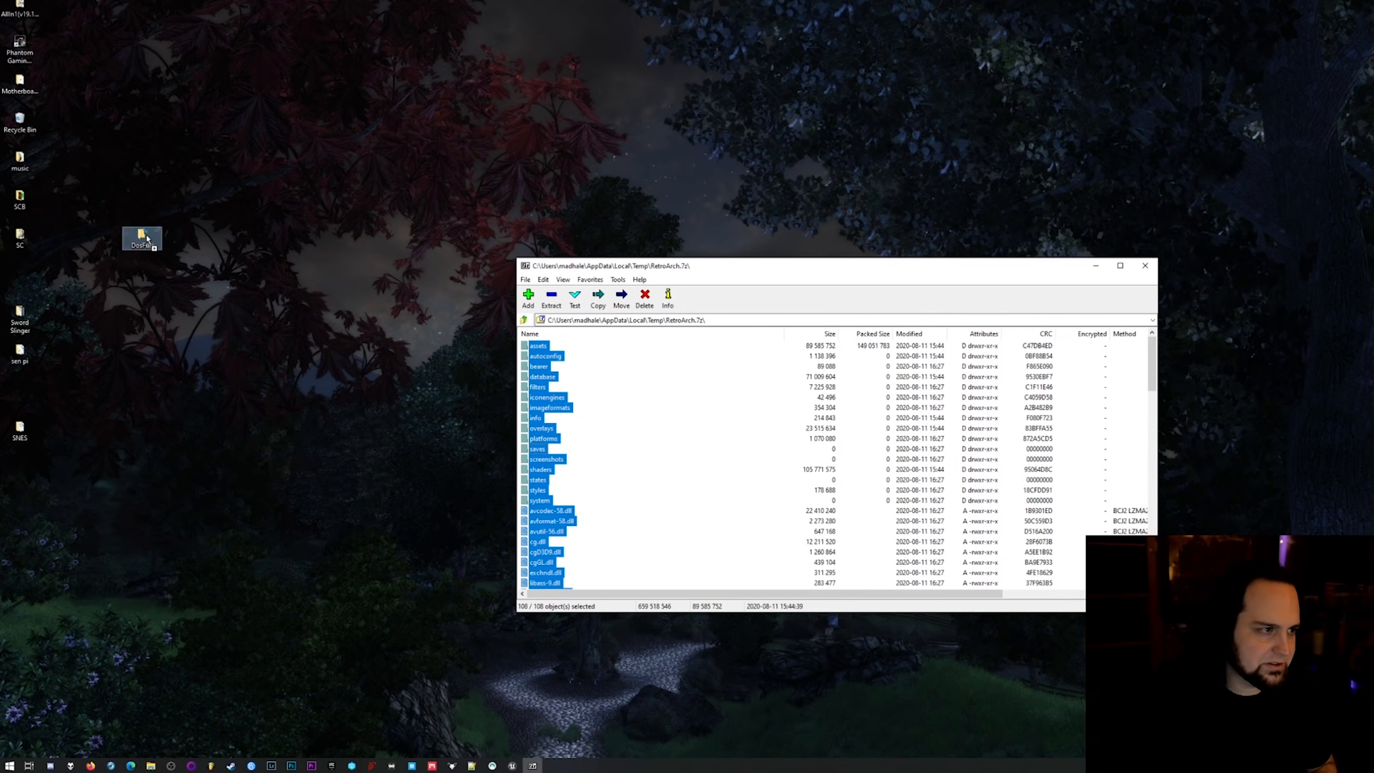
pyautogui.moveTo(147, 238); pyautogui.dragTo(144, 238)
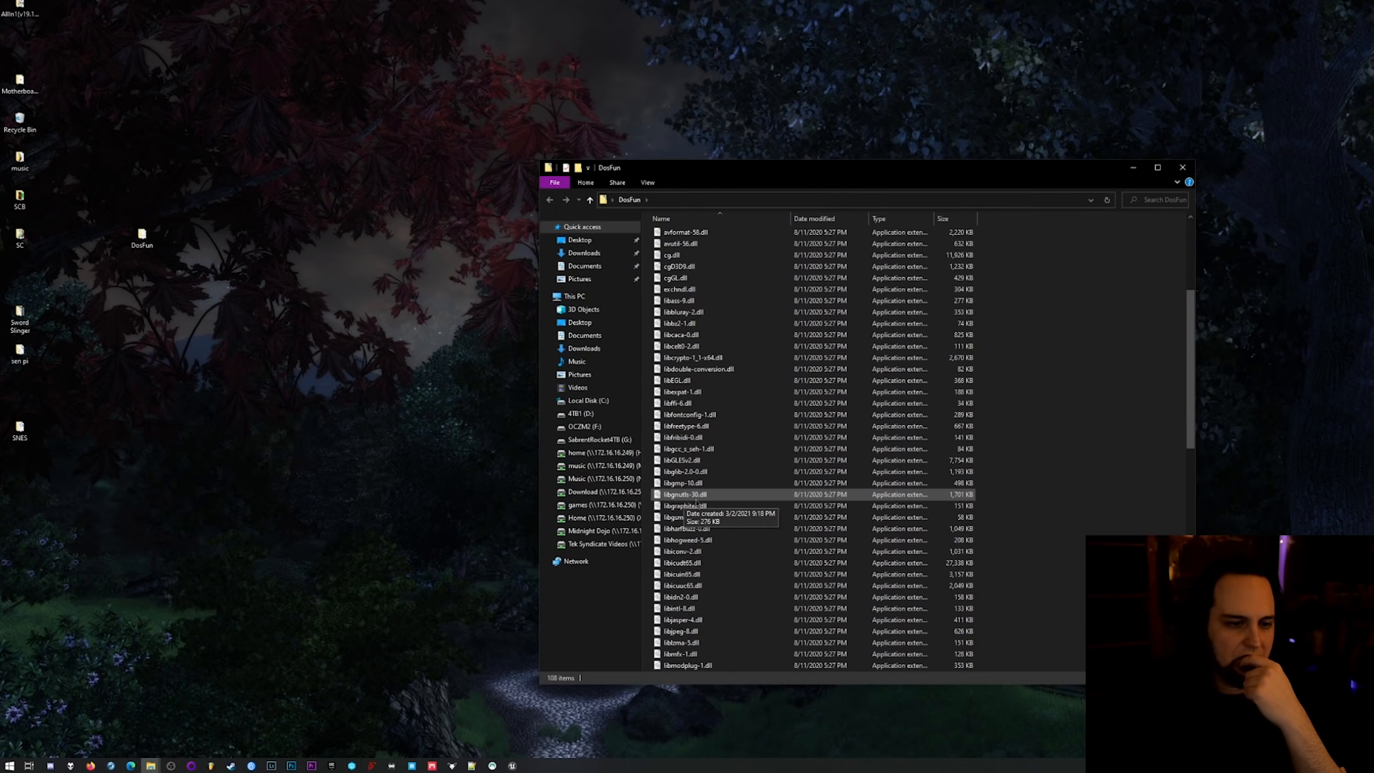
# Launch retroarch.exe from the DosFun folder and open the core downloader list.
pyautogui.scroll(-10, 802, 488)
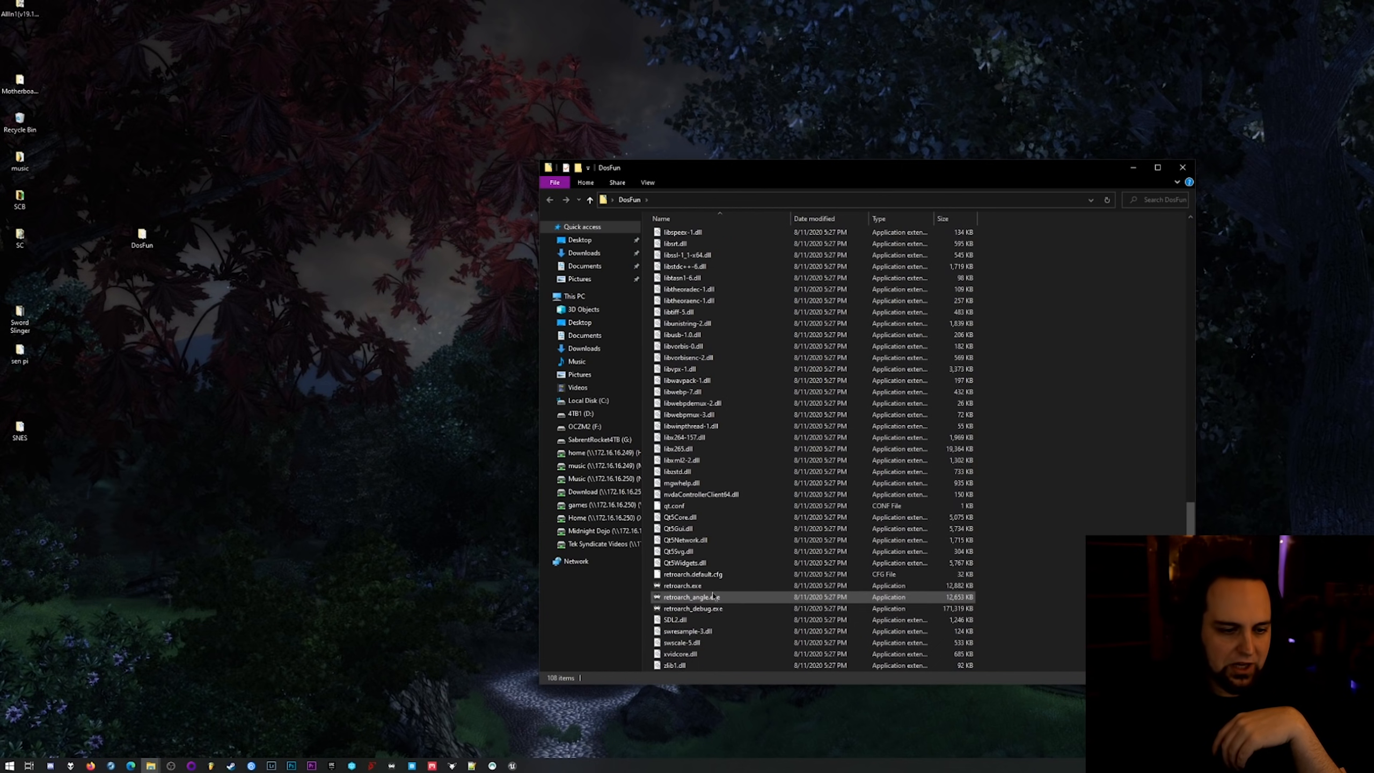
pyautogui.doubleClick(714, 589)
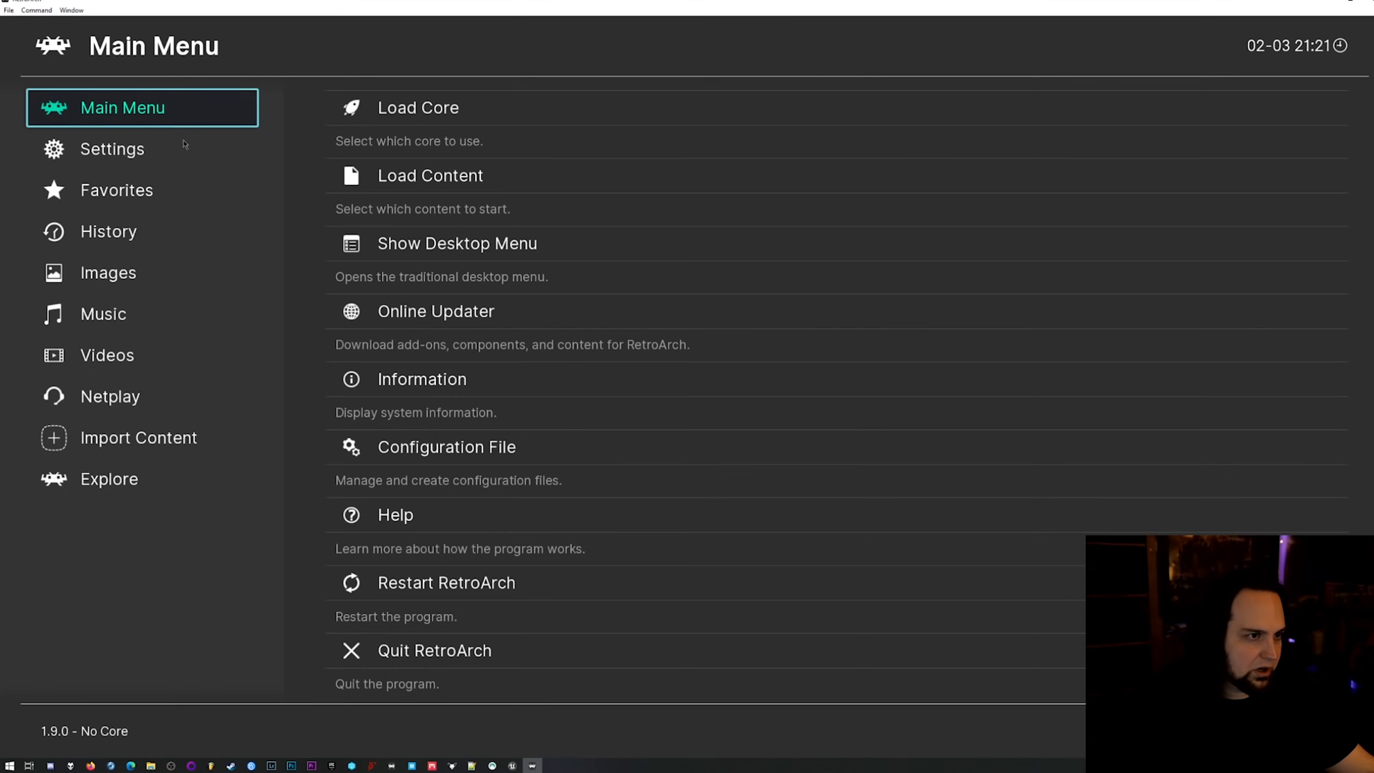
pyautogui.click(439, 126)
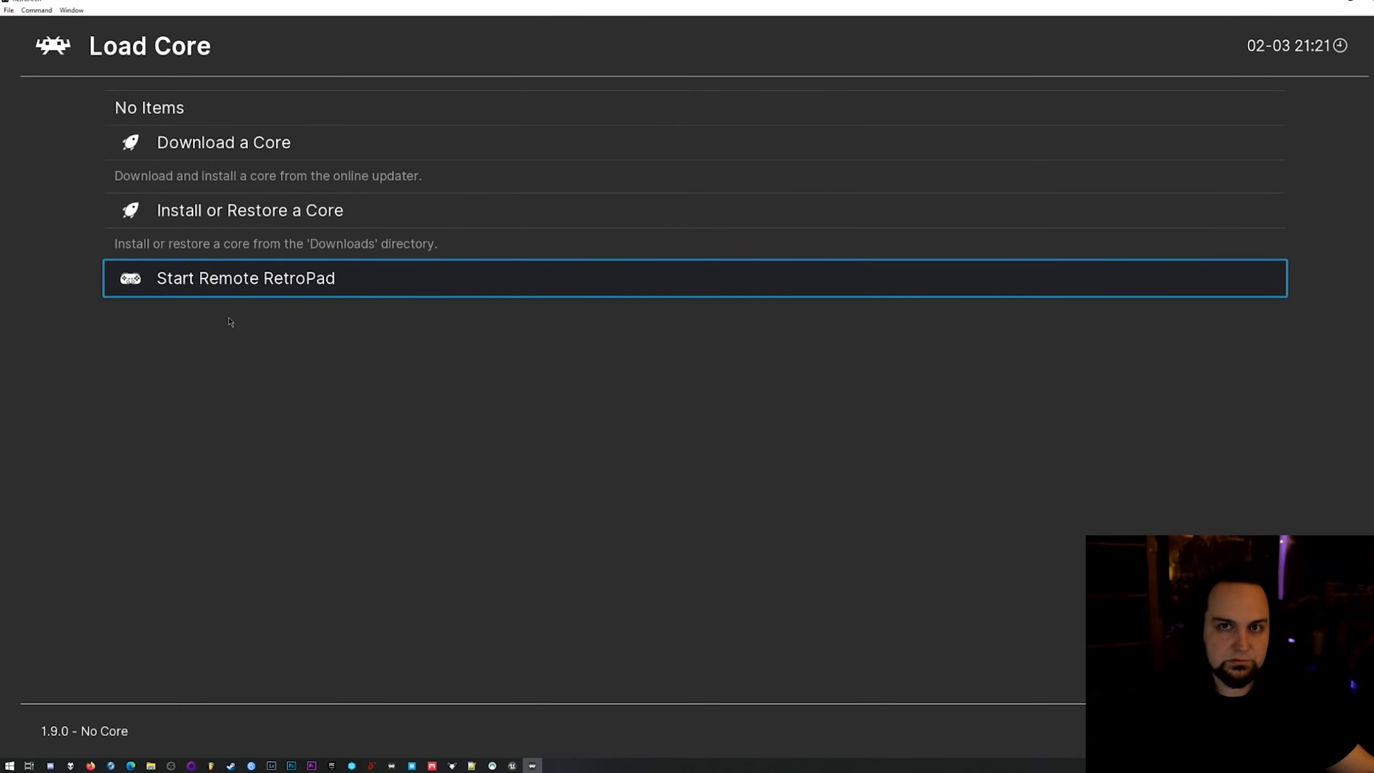
pyautogui.click(247, 156)
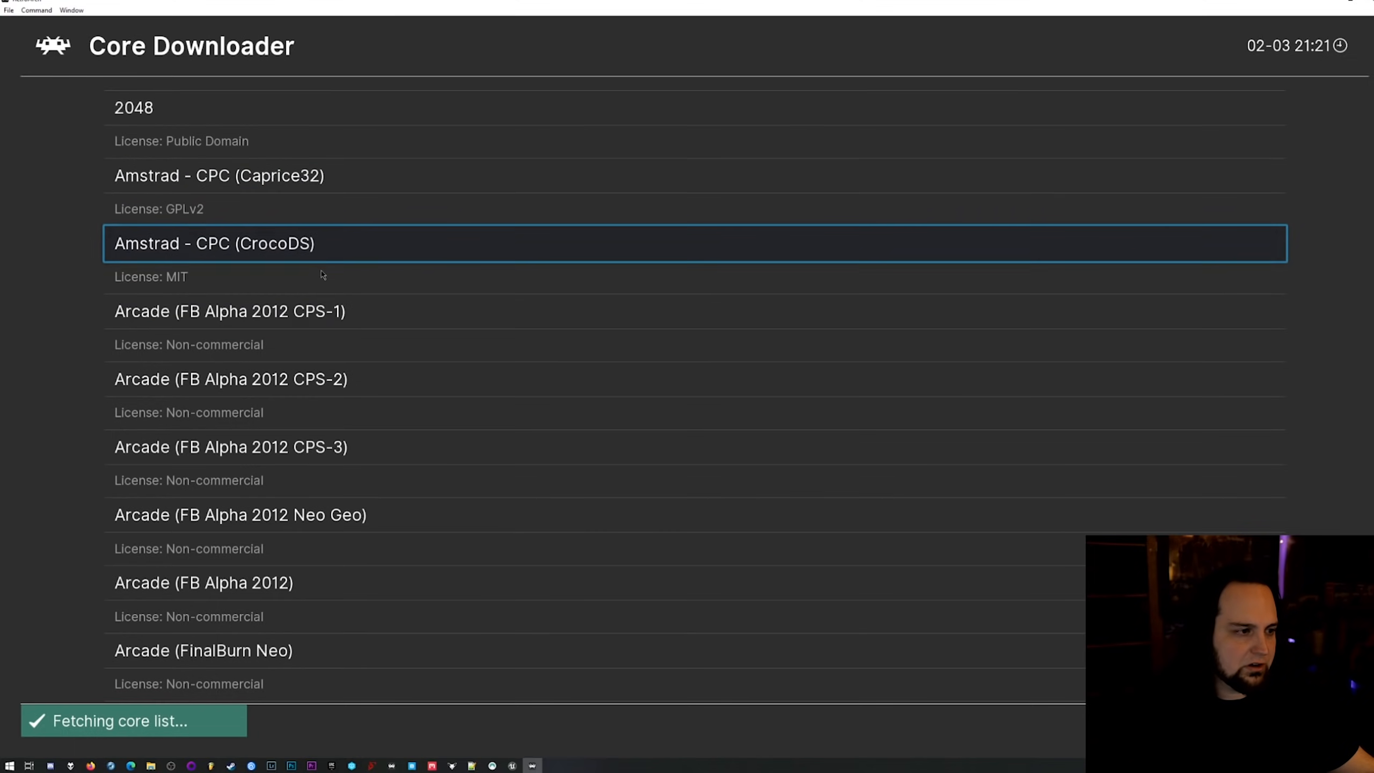
# Look through the downloadable cores as far as the DOS entries, DOSBox-core and DOSBox-SVN.
pyautogui.scroll(-4, 61, 423)
pyautogui.scroll(-6, 62, 430)
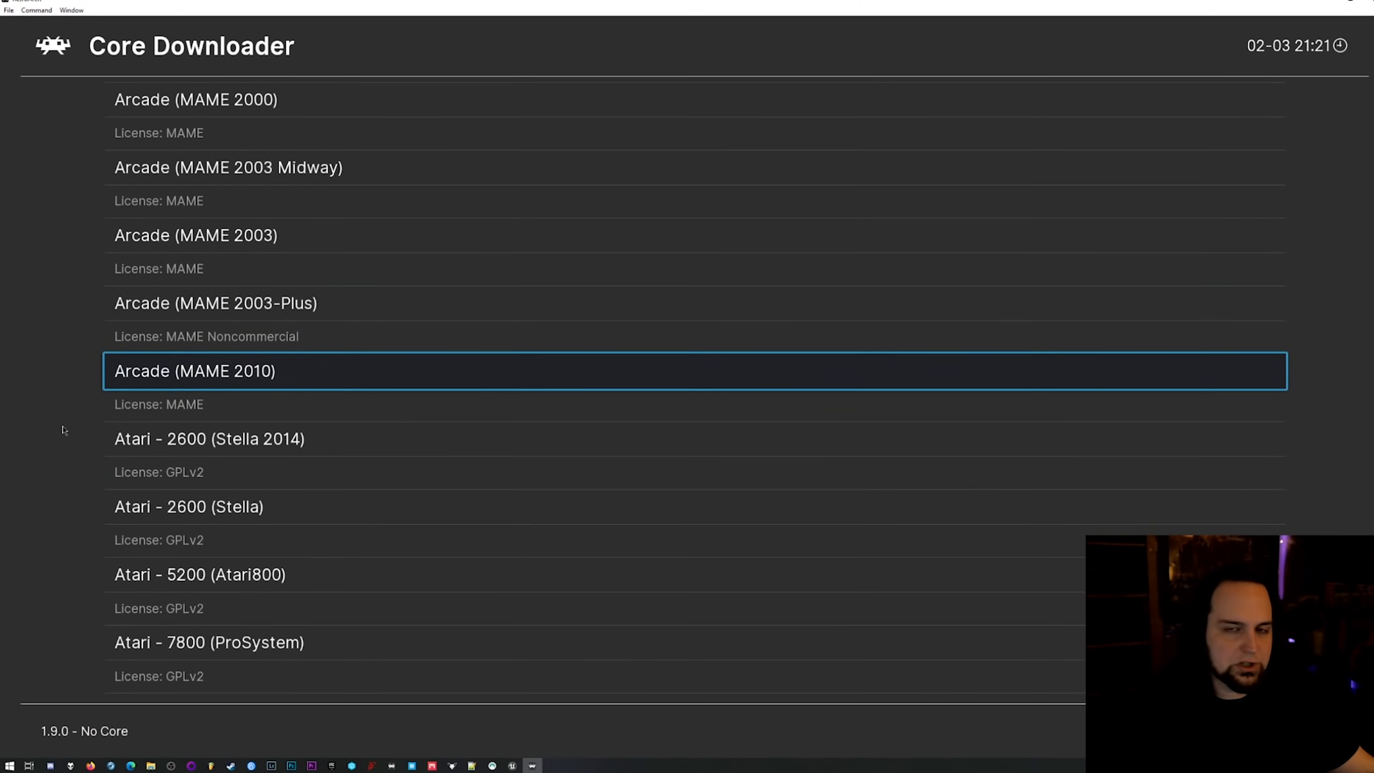
pyautogui.scroll(-1, 63, 430)
pyautogui.scroll(1, 62, 429)
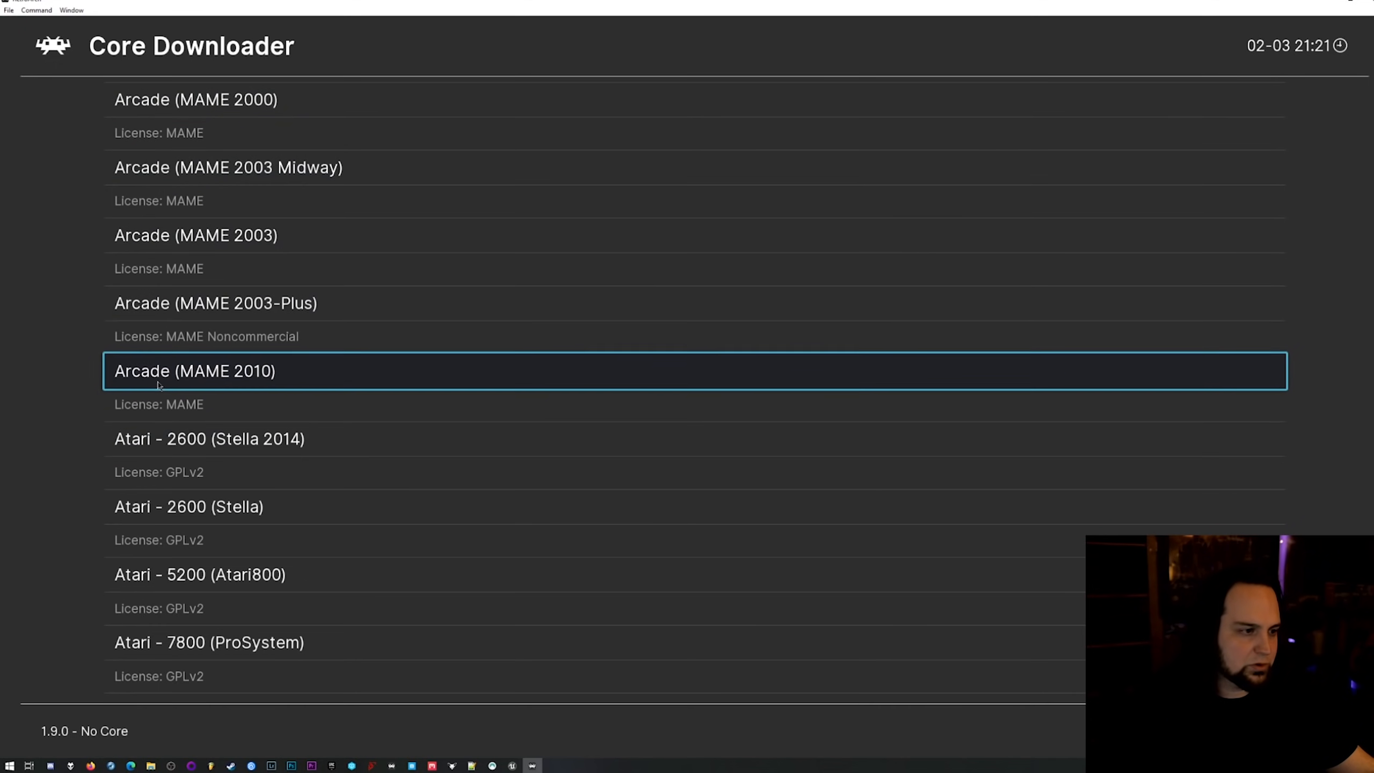
pyautogui.scroll(-12, 75, 475)
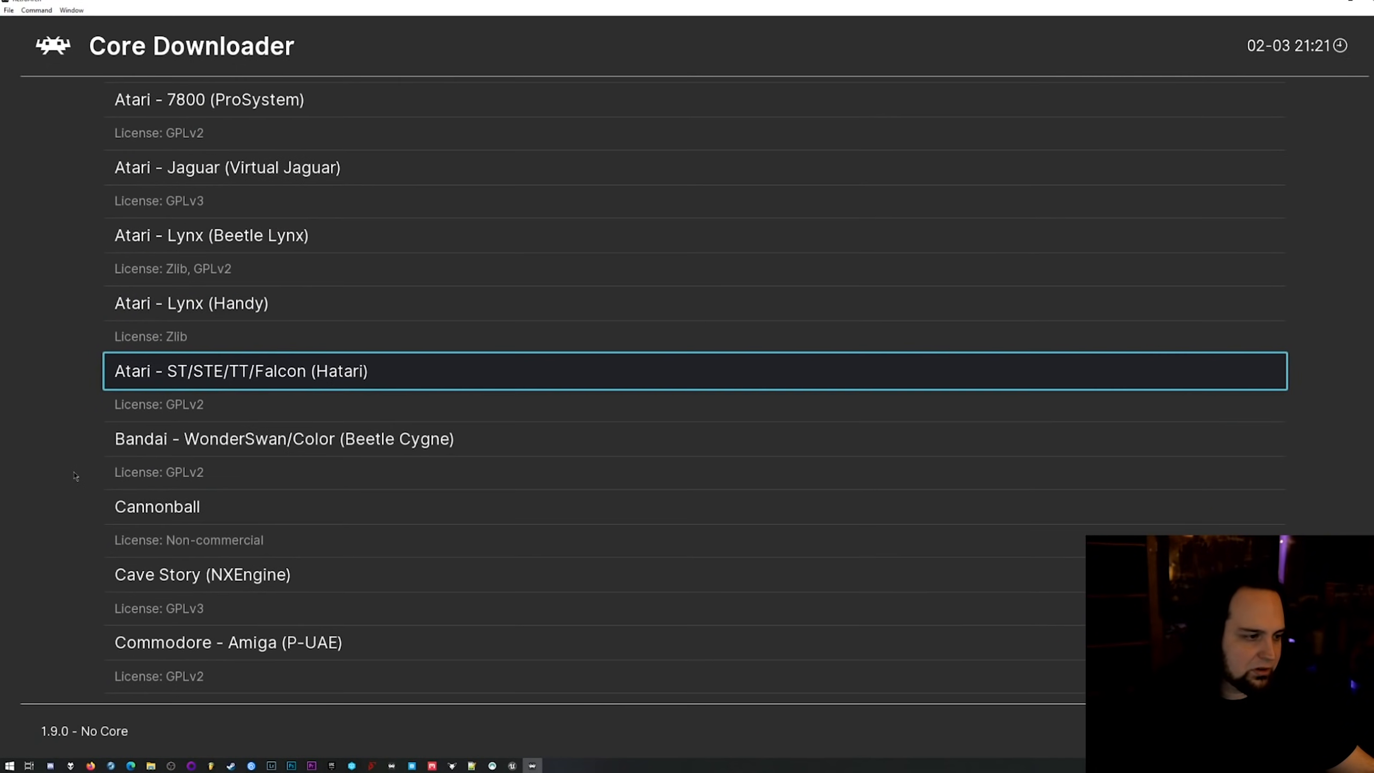
pyautogui.scroll(-8, 75, 475)
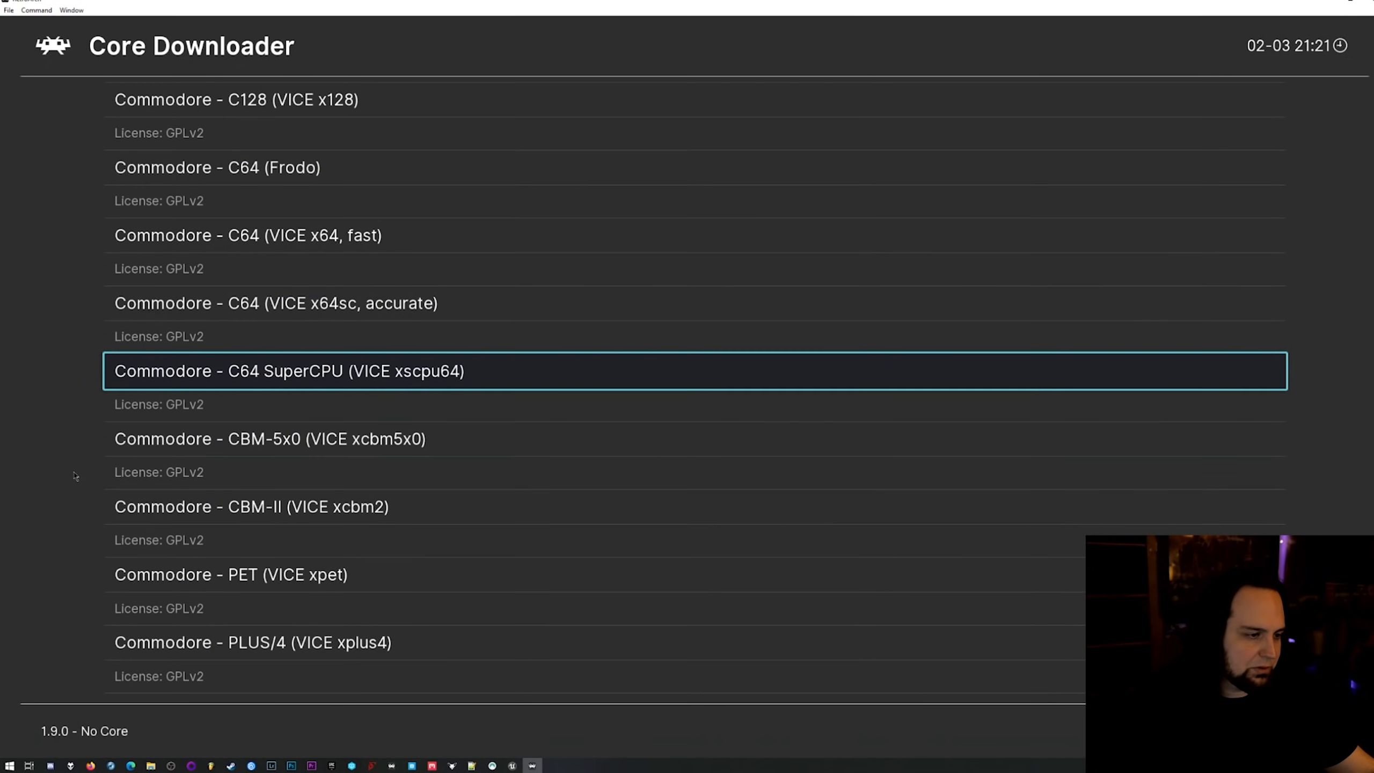
pyautogui.scroll(-5, 75, 475)
pyautogui.scroll(-3, 75, 475)
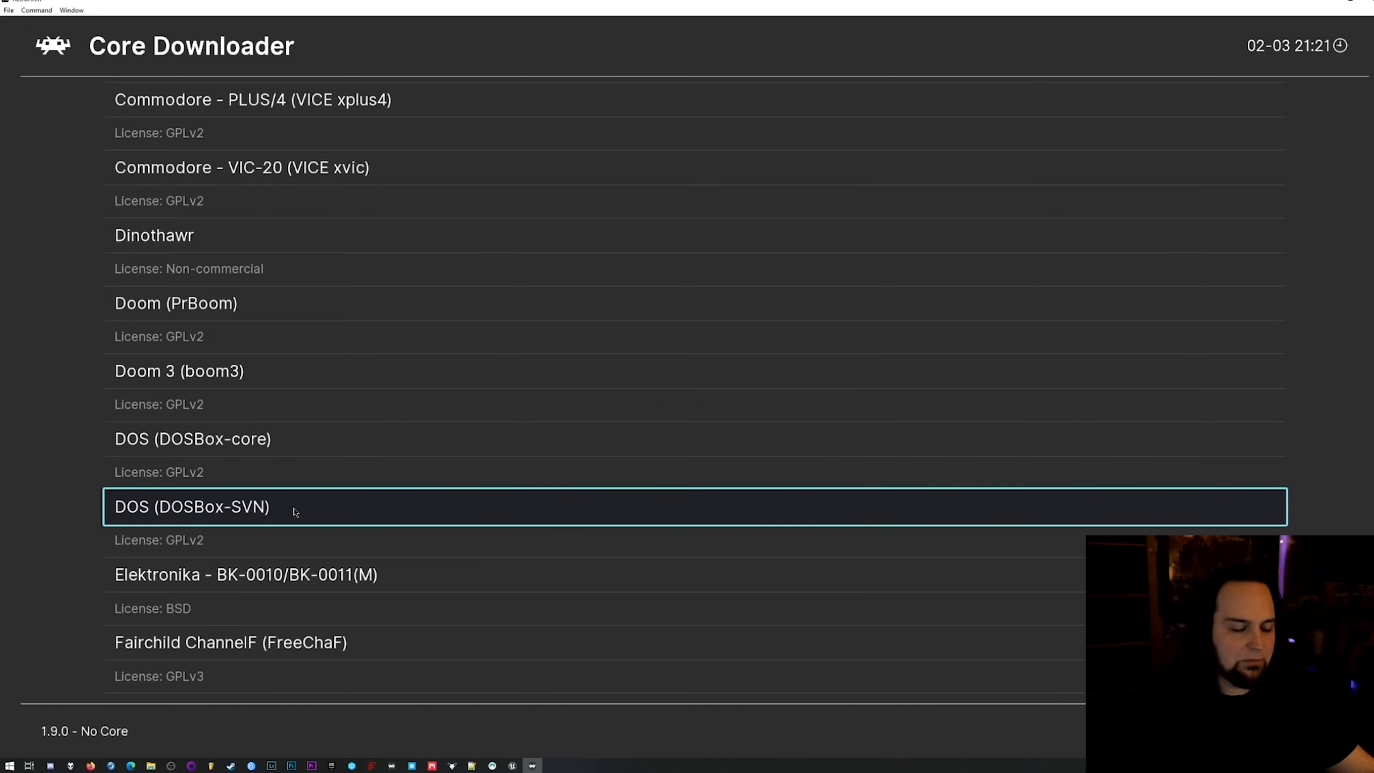
pyautogui.scroll(-3, 292, 513)
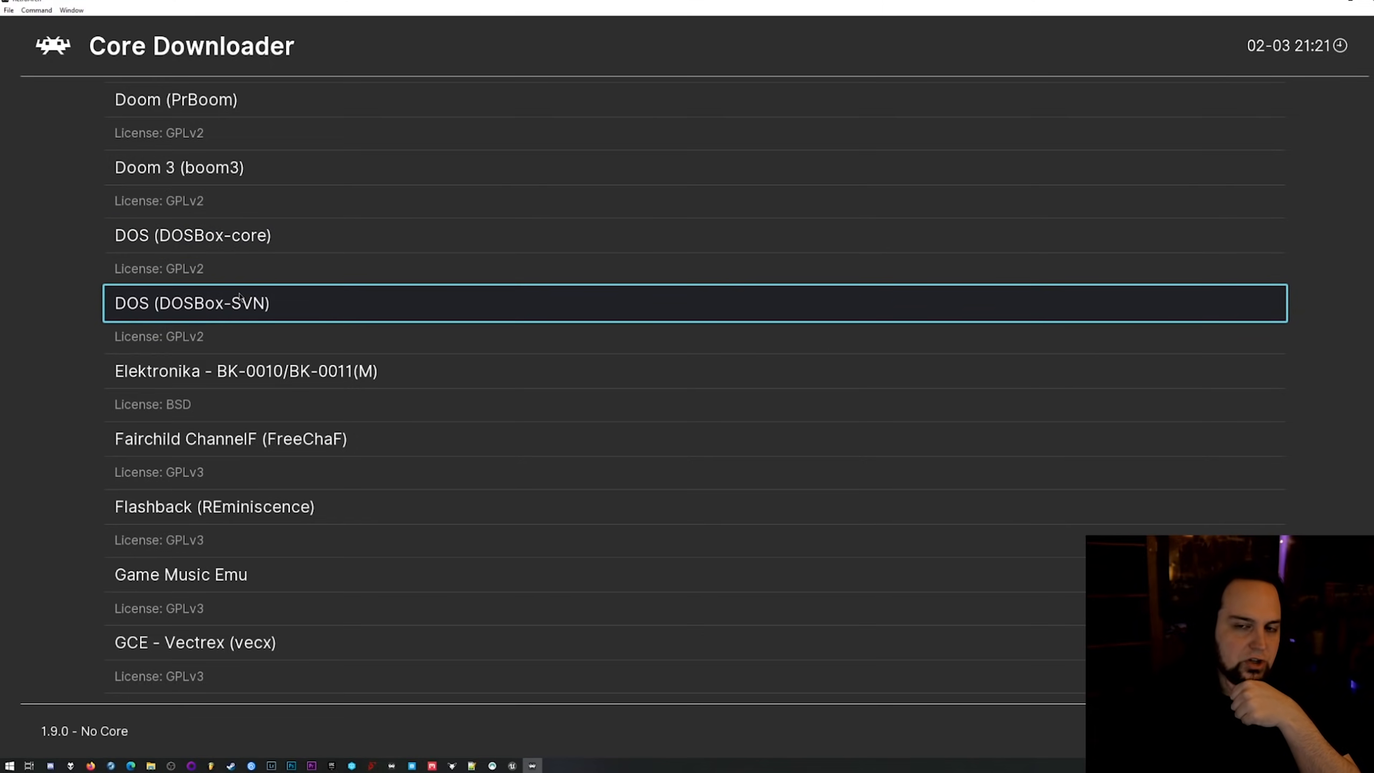
# Download the Nintendo 64 (Mupen64Plus-Next) core.
pyautogui.scroll(-8, 290, 374)
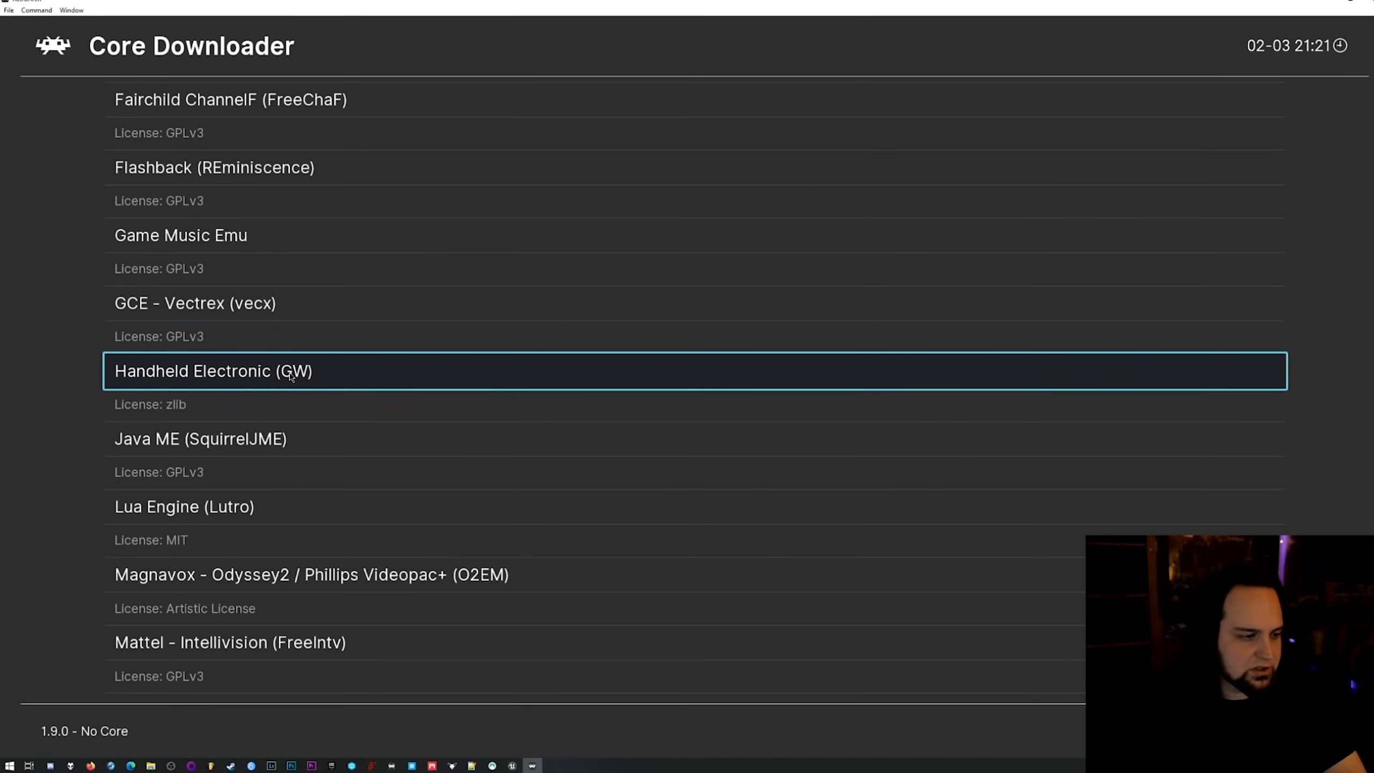
pyautogui.scroll(-3, 290, 375)
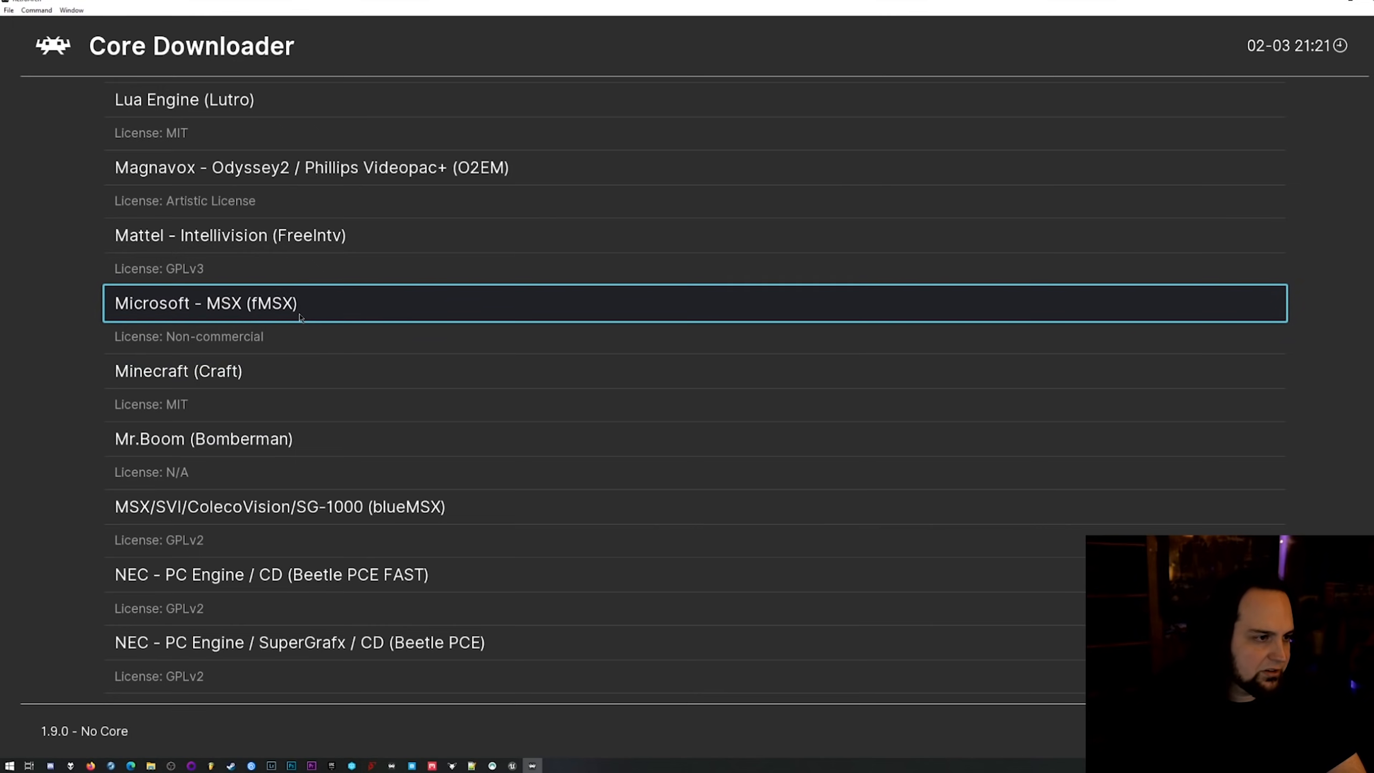
pyautogui.scroll(-15, 379, 373)
pyautogui.scroll(-5, 487, 444)
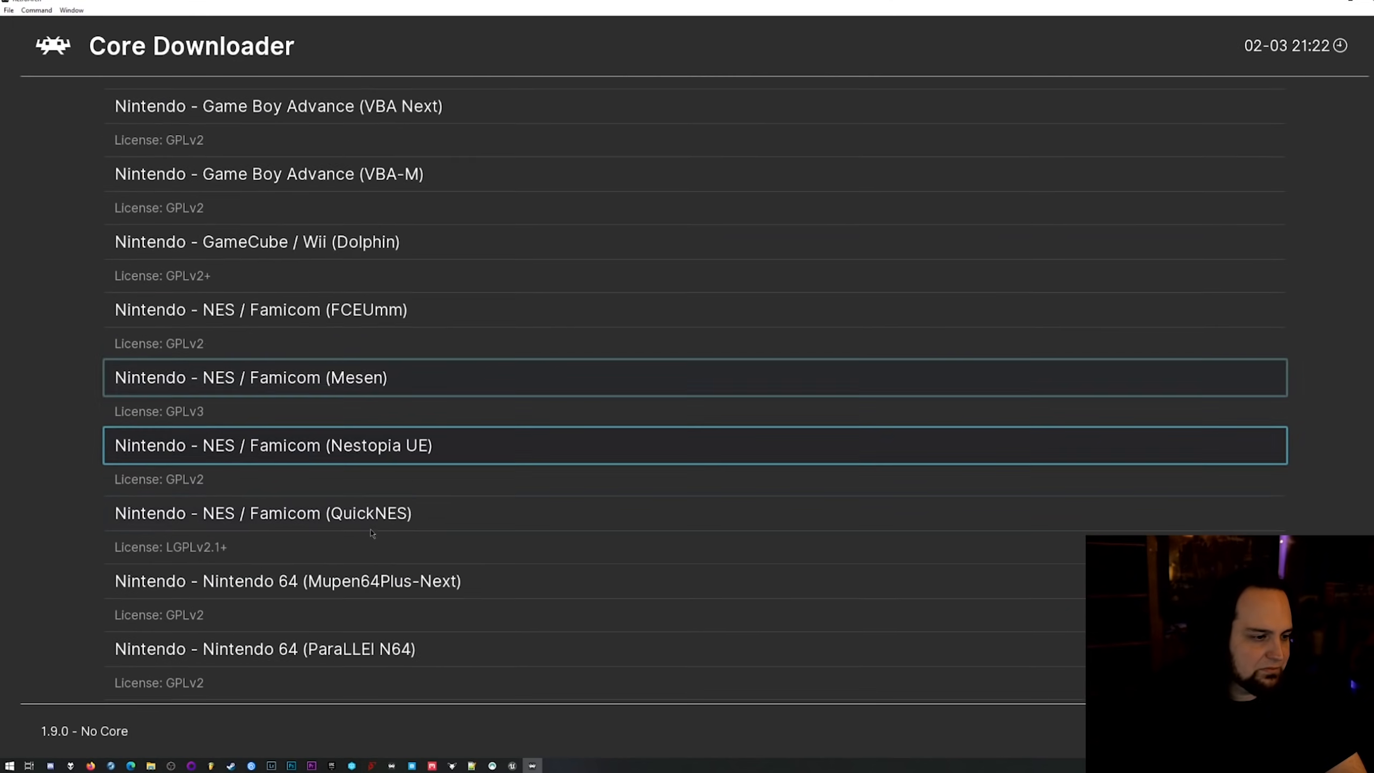
pyautogui.scroll(-3, 496, 460)
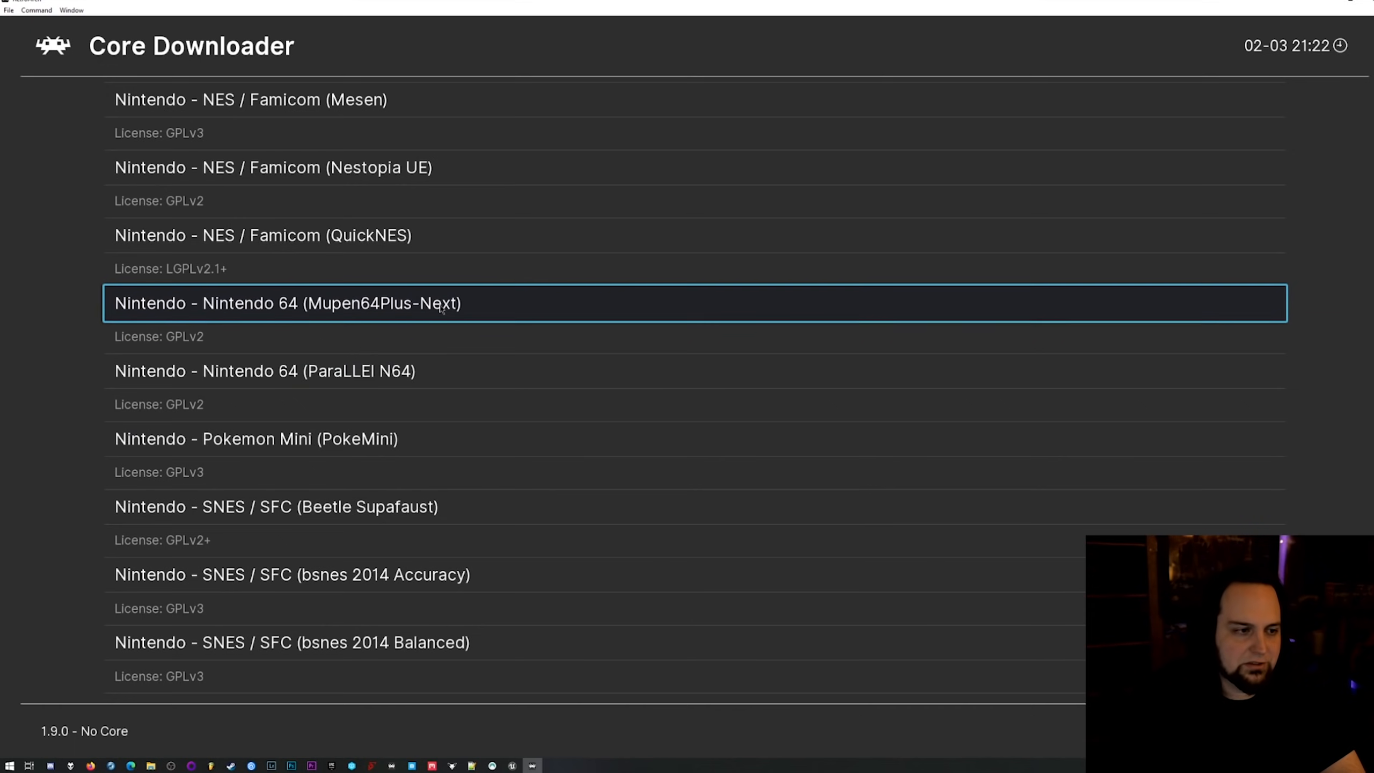
pyautogui.click(441, 309)
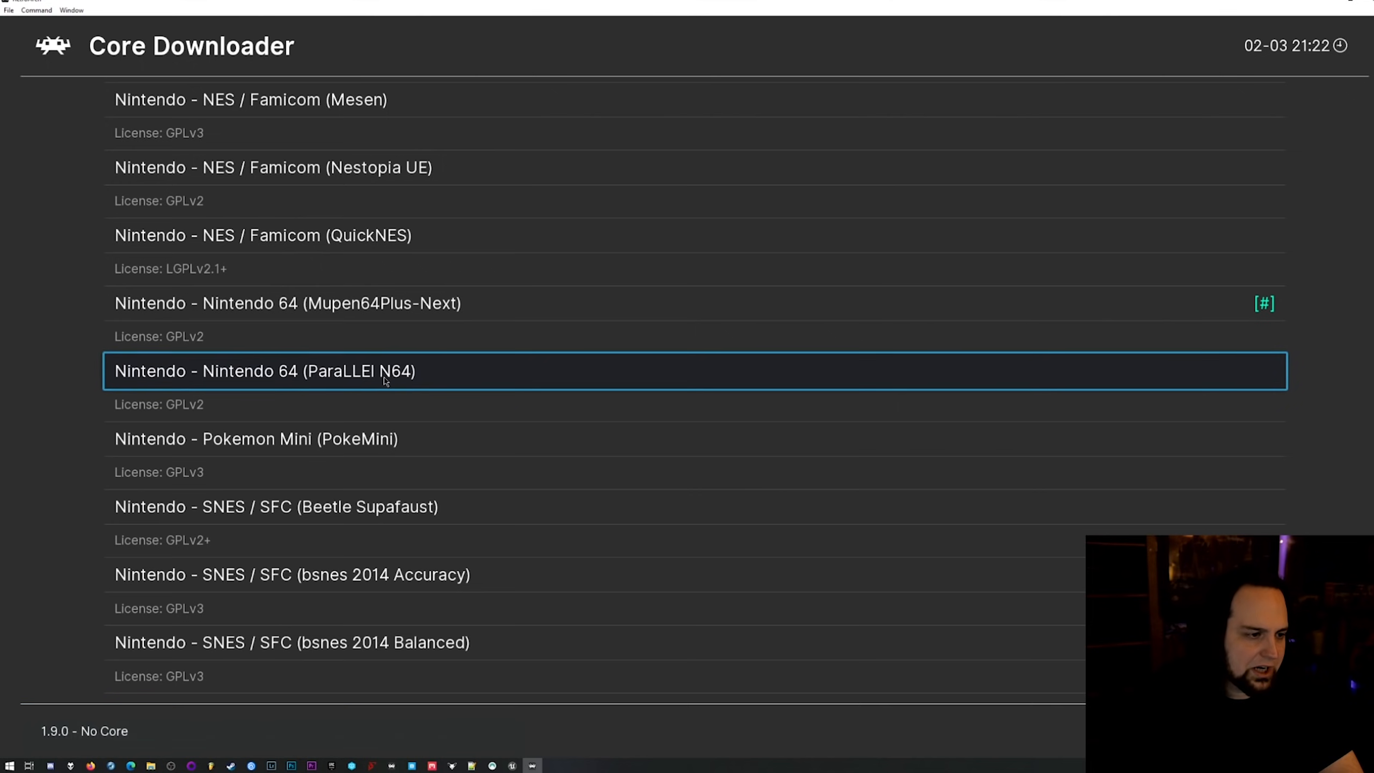
# Download the Nintendo - SNES / SFC (Snes9x - Current) core and return to the main menu.
pyautogui.scroll(-3, 379, 387)
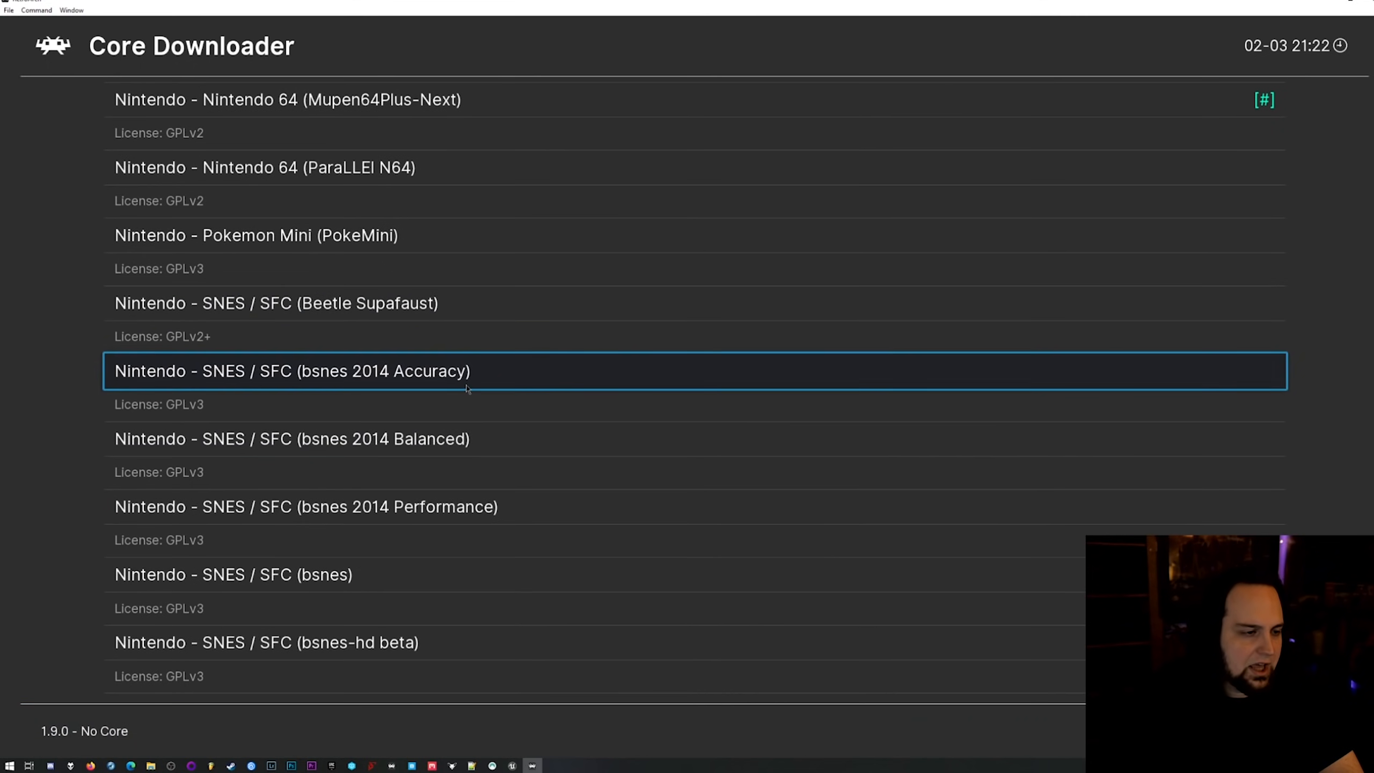
pyautogui.scroll(-5, 476, 563)
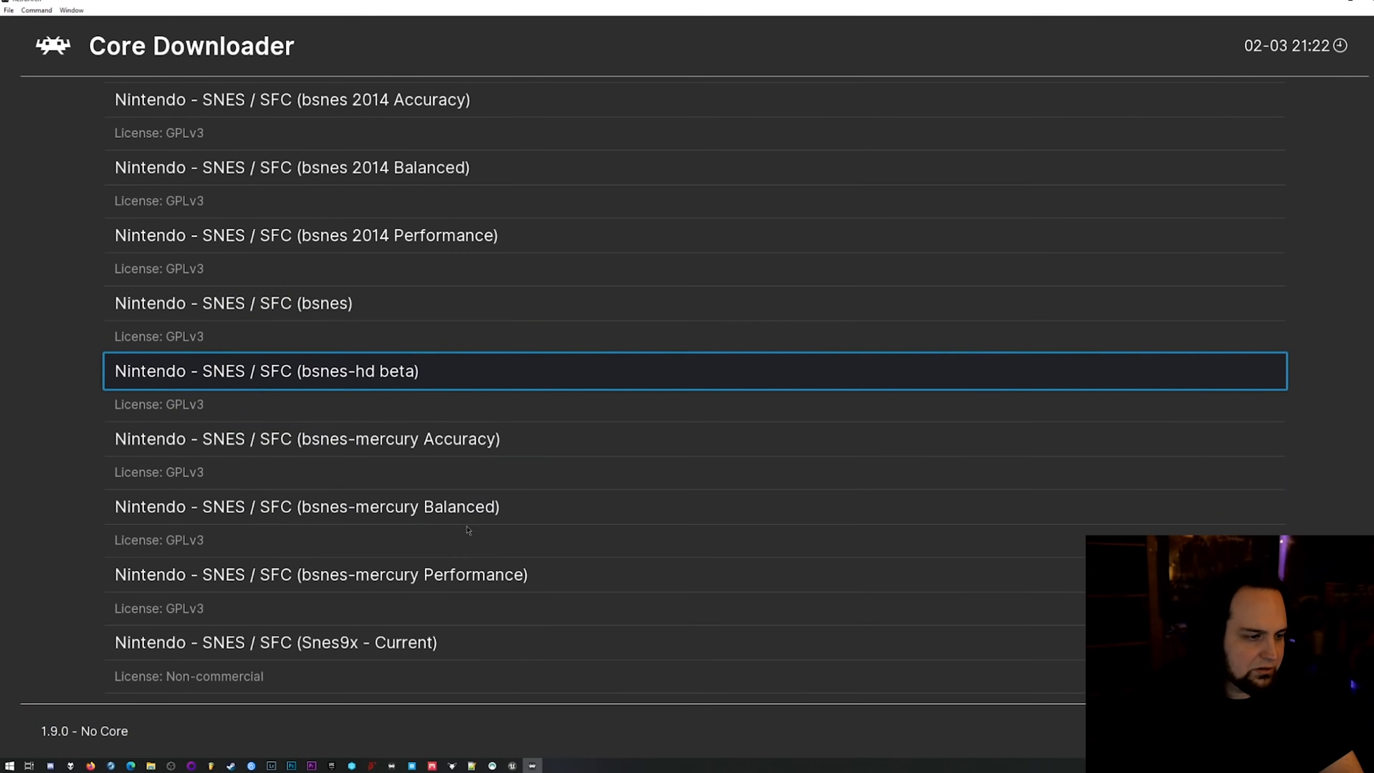
pyautogui.scroll(-6, 425, 642)
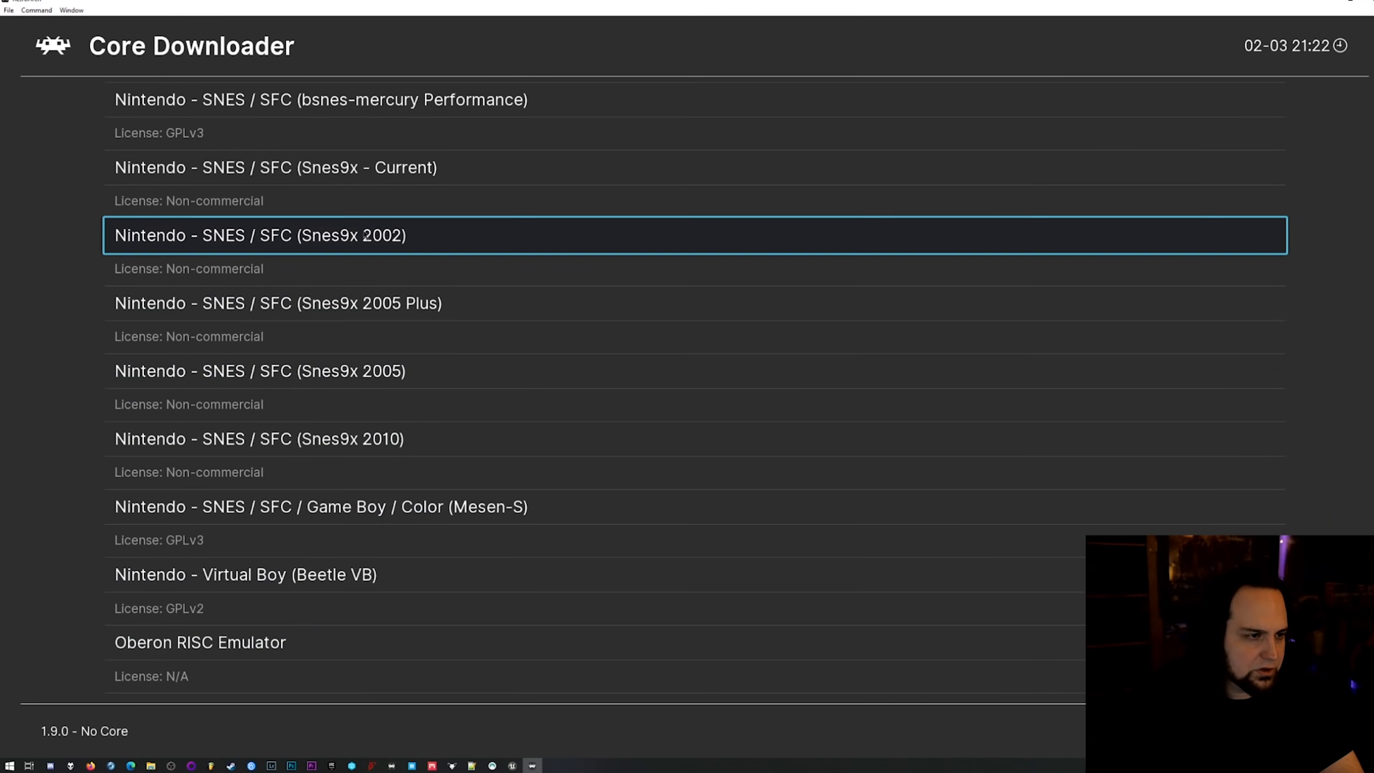
pyautogui.click(412, 172)
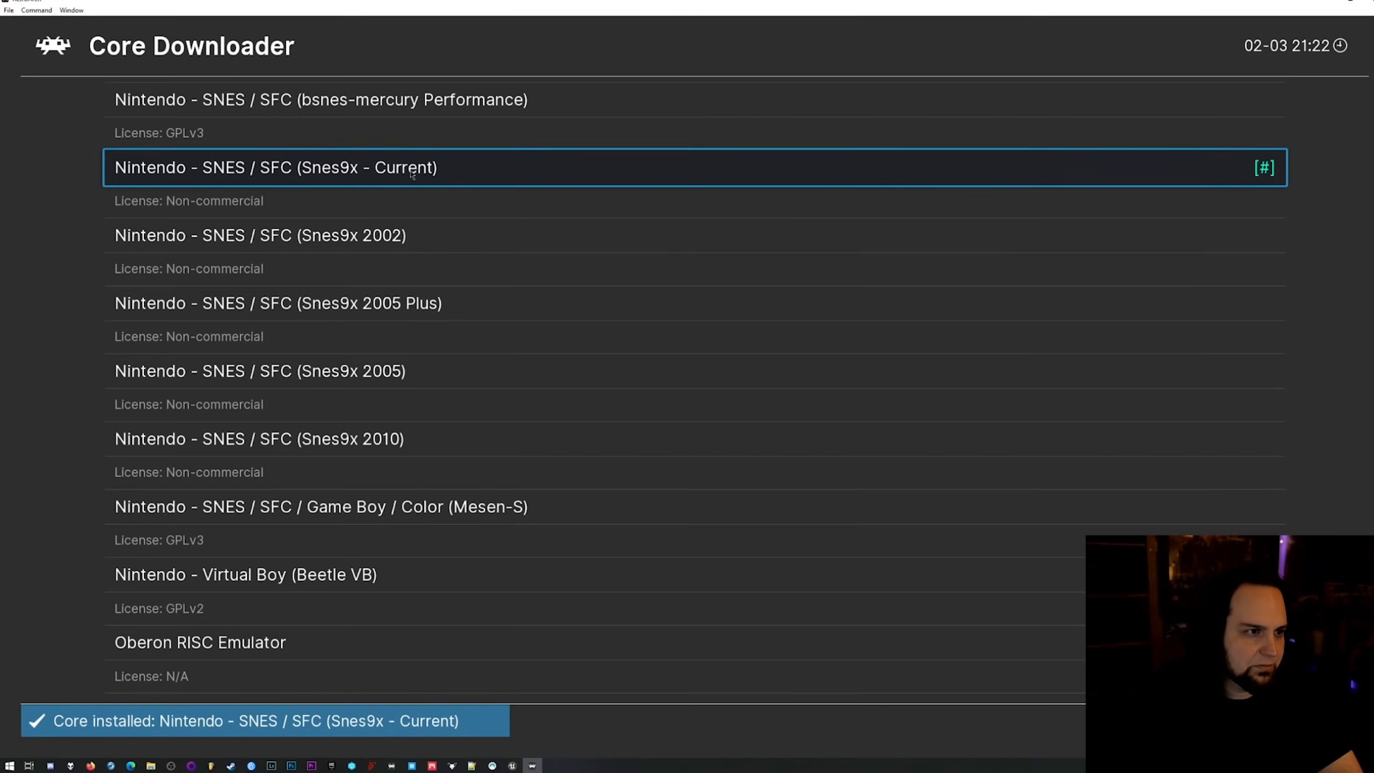
pyautogui.click(63, 52)
pyautogui.click(64, 52)
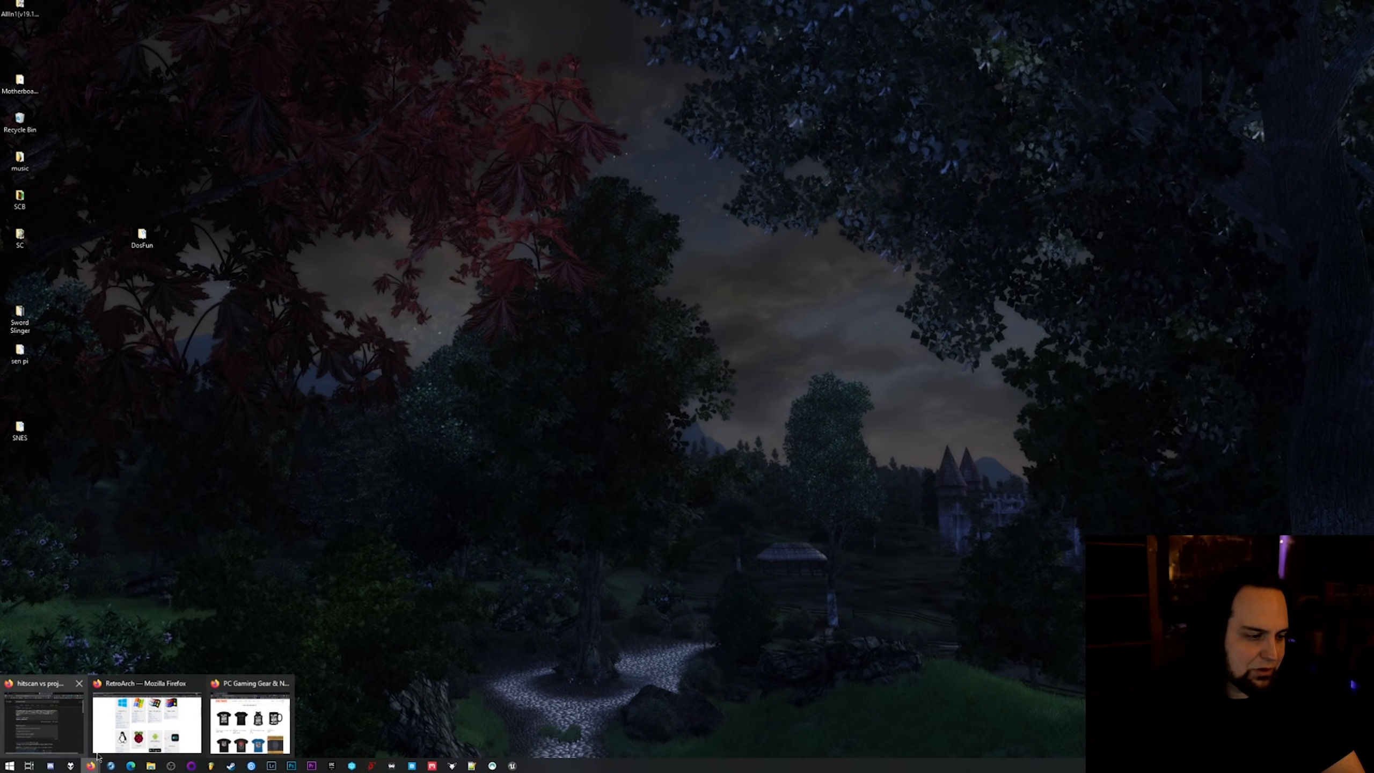
# Switch to Firefox and download dosbox_pure_libretro-win64-0.11.zip from the DOSBox Pure 0.11 release on GitHub, opening it with 7-Zip.
pyautogui.click(102, 750)
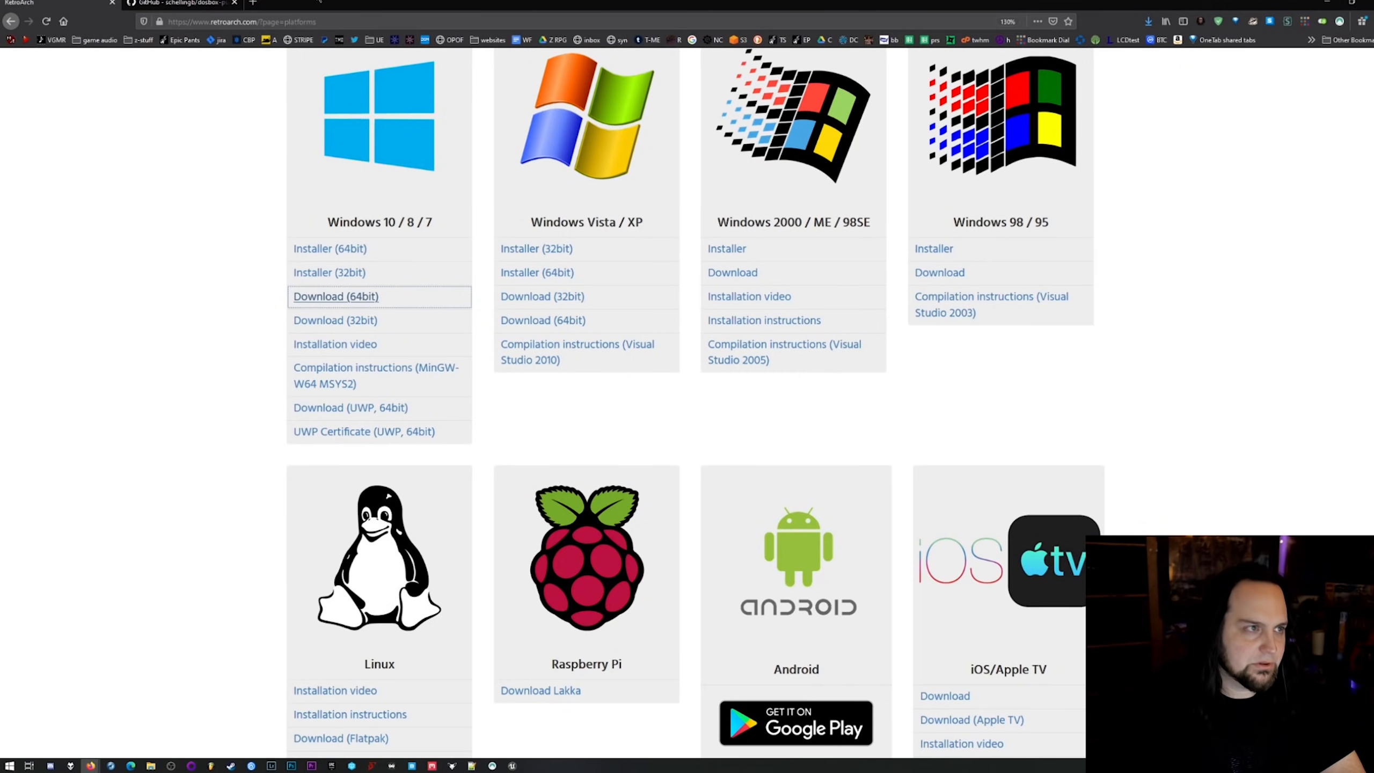
pyautogui.click(208, 5)
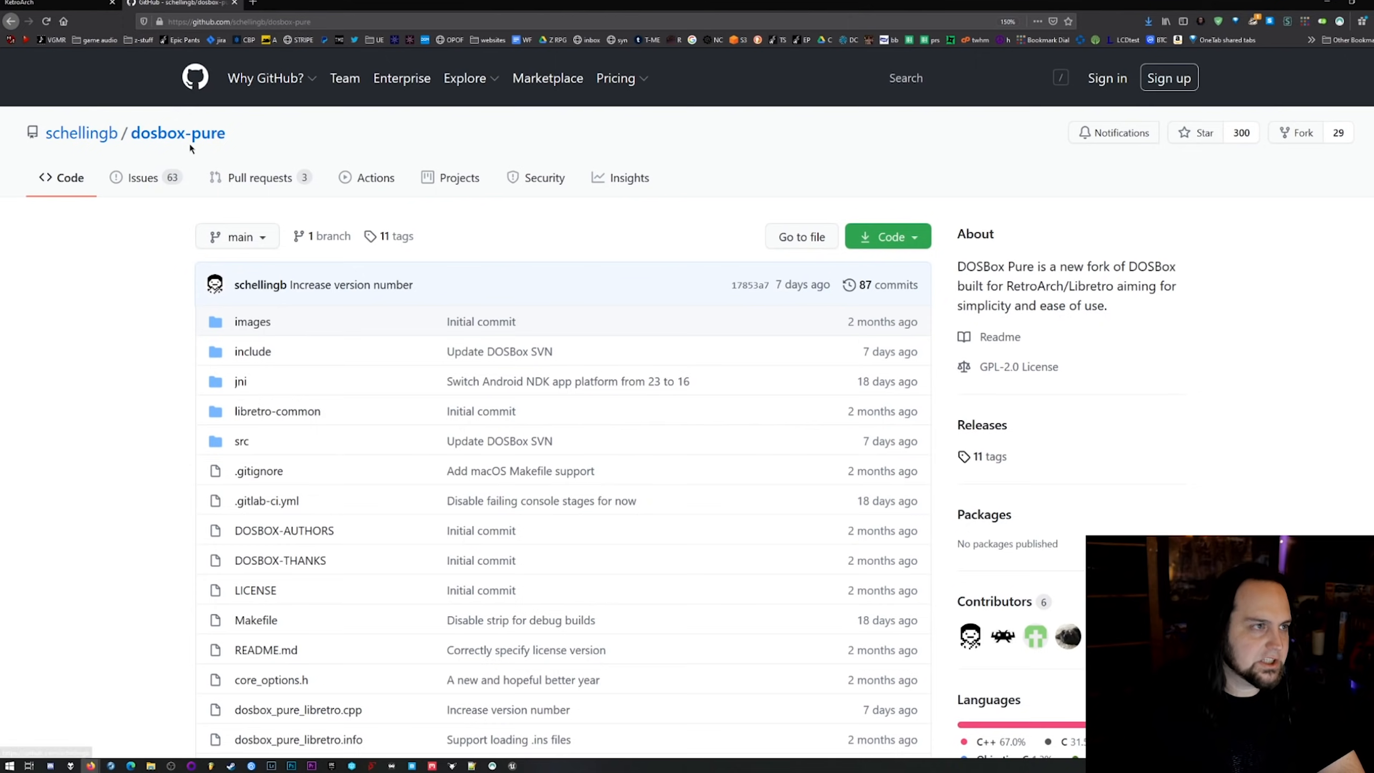
pyautogui.scroll(-15, 276, 372)
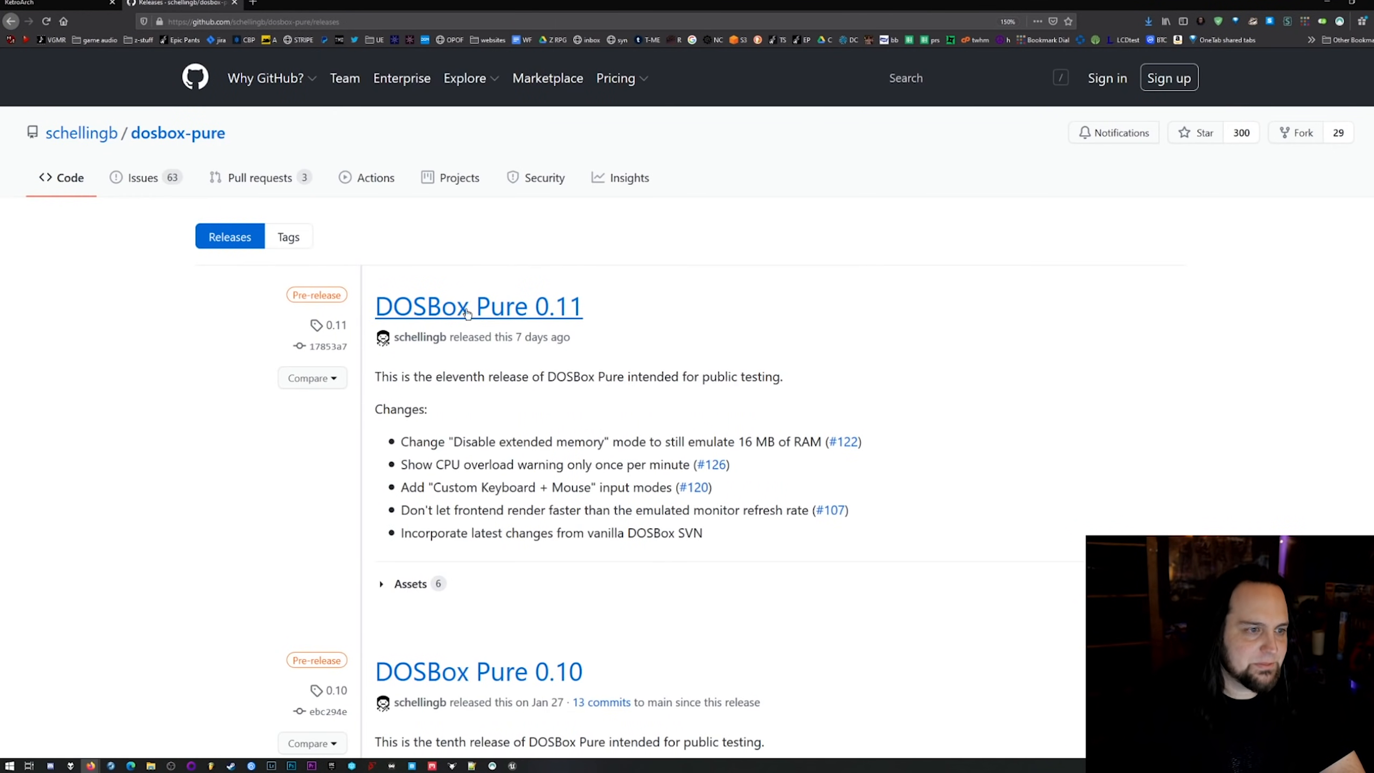
pyautogui.click(504, 321)
pyautogui.scroll(-3, 745, 622)
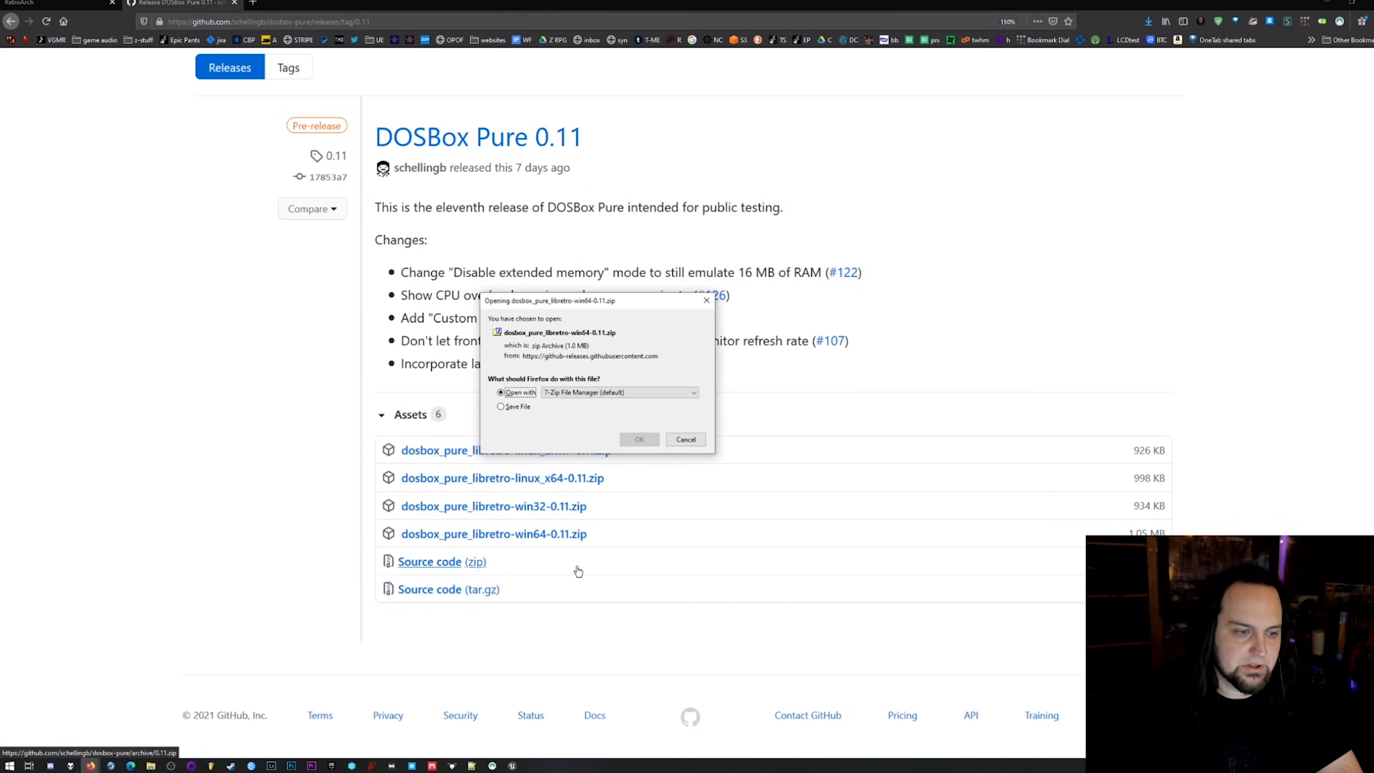
pyautogui.click(639, 443)
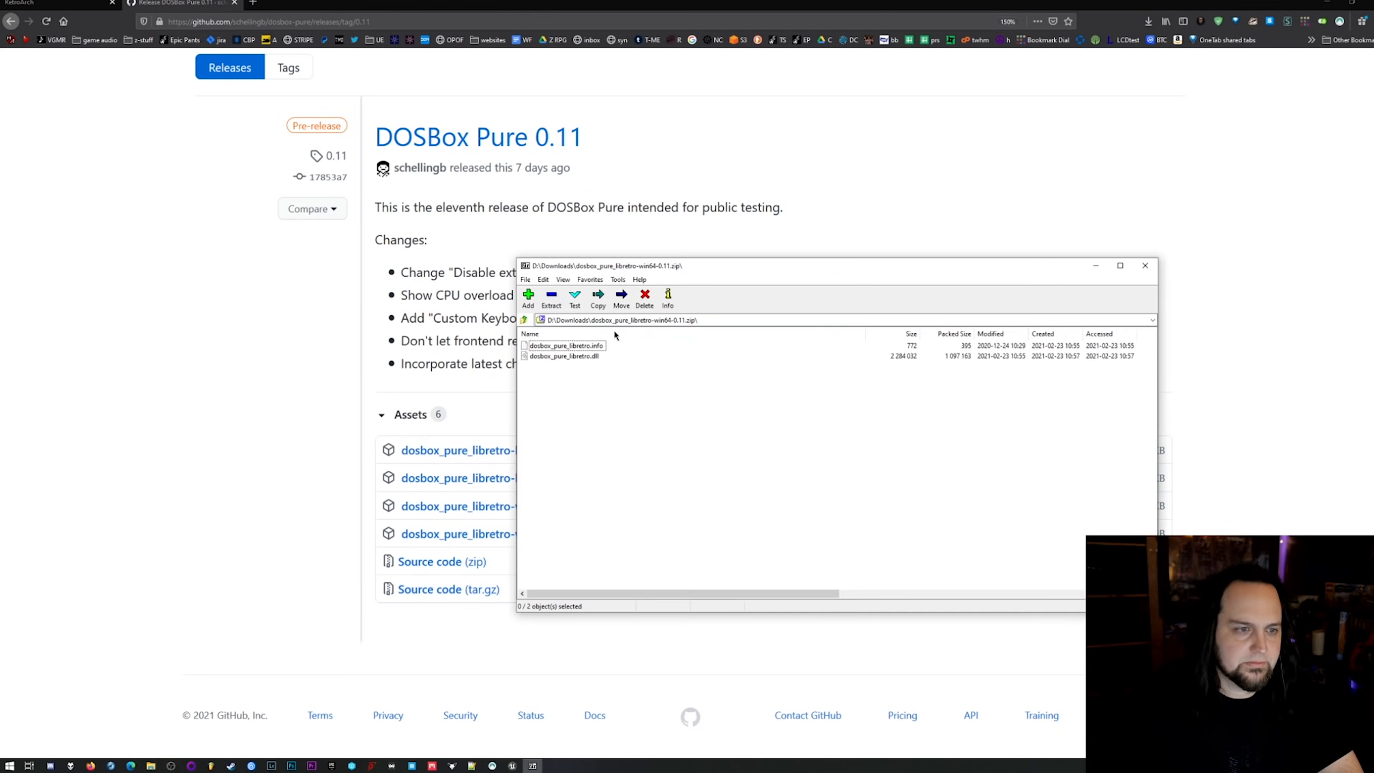
# Copy dosbox_pure_libretro.dll from the archive into the cores folder inside DosFun on the desktop.
pyautogui.click(576, 357)
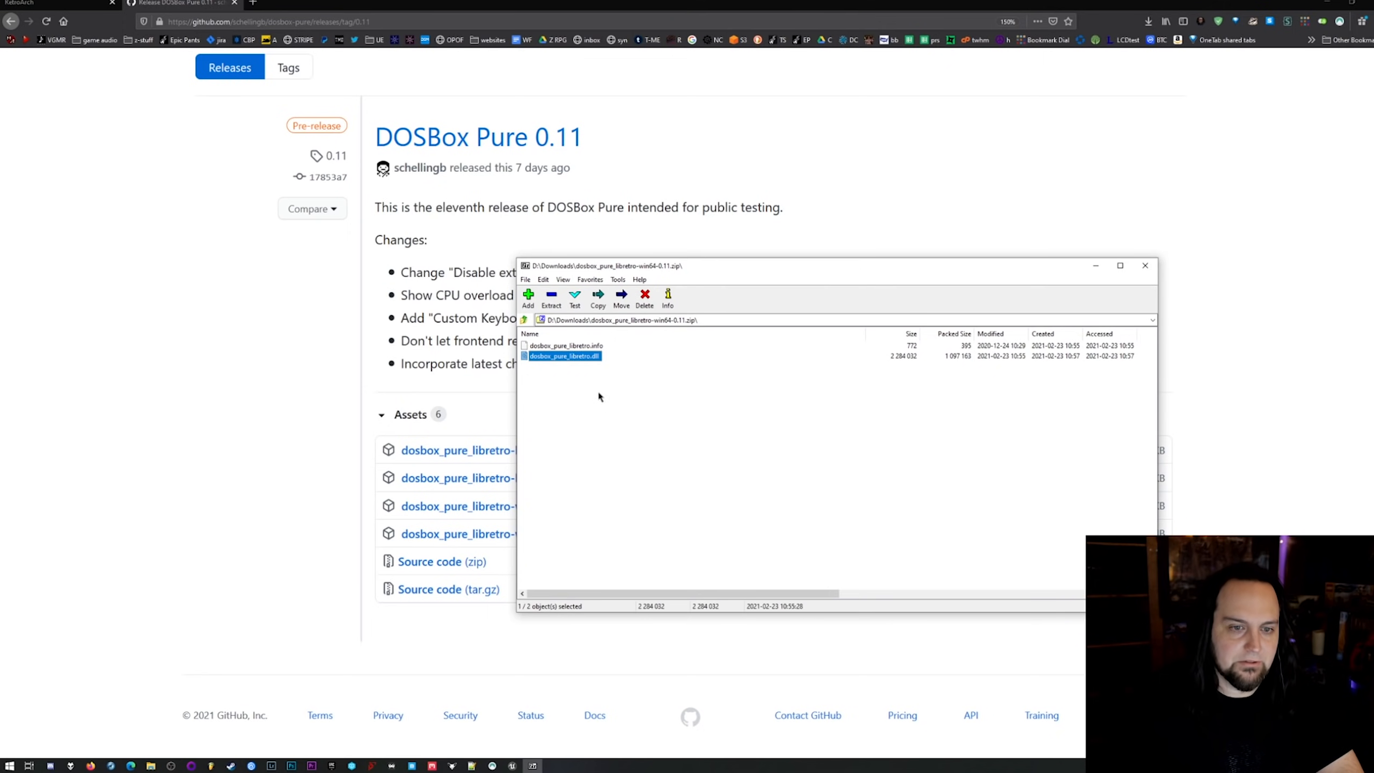
pyautogui.click(597, 346)
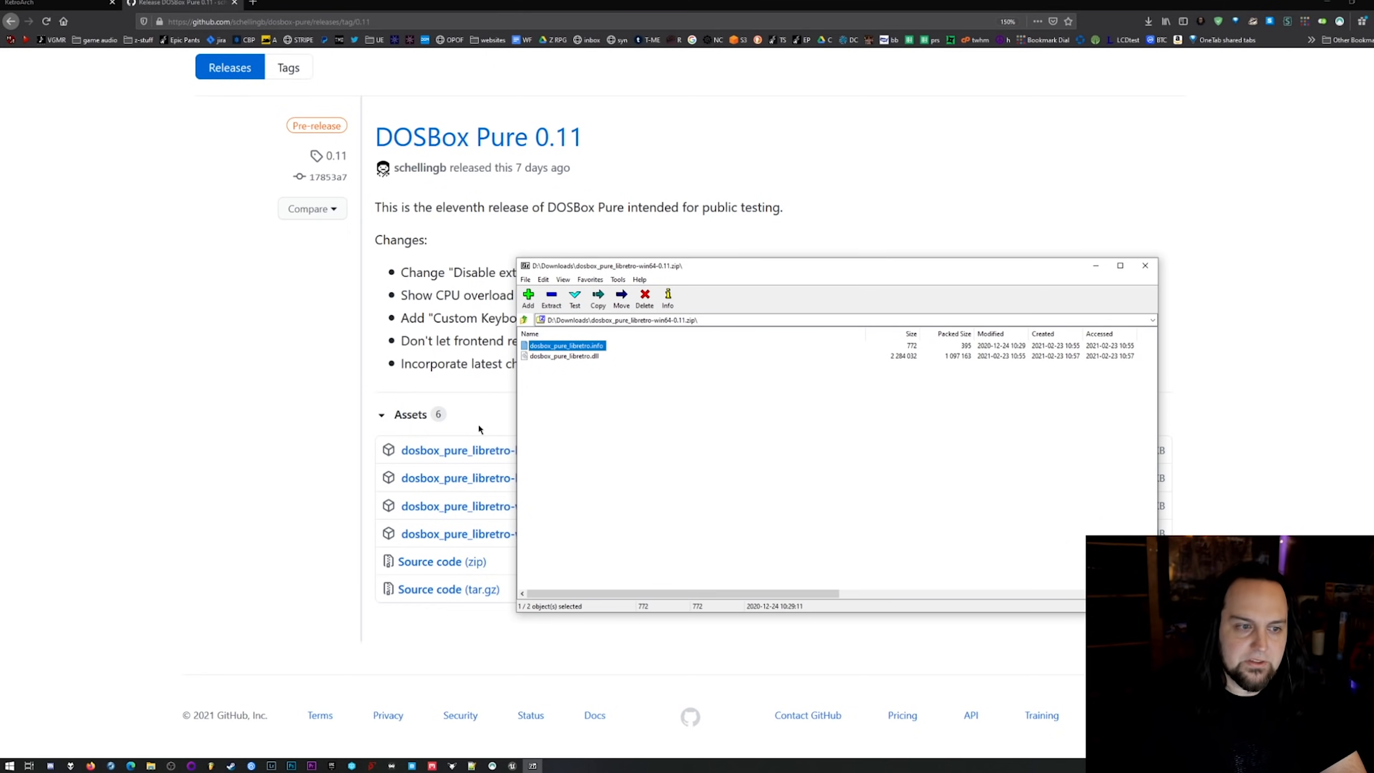
pyautogui.click(1330, 3)
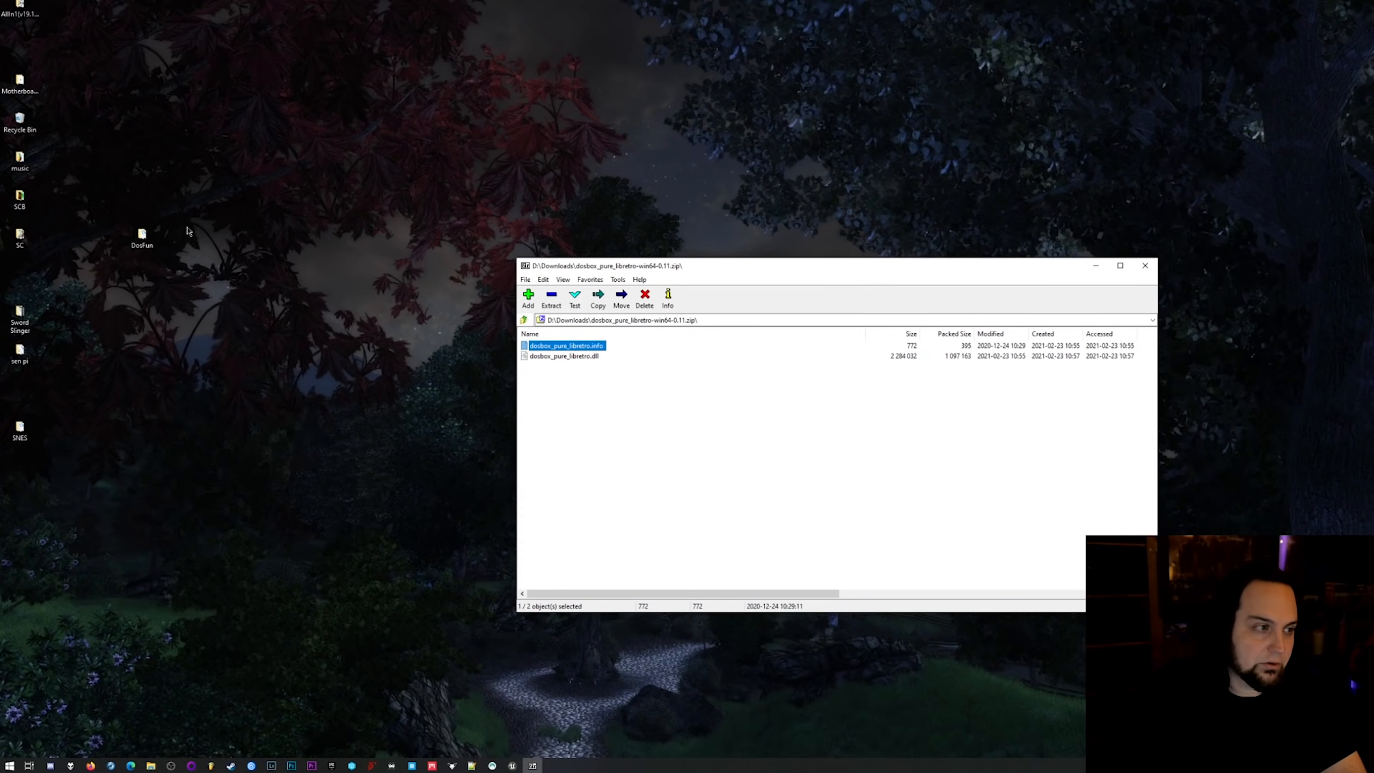
pyautogui.doubleClick(131, 239)
pyautogui.moveTo(797, 174); pyautogui.dragTo(268, 136)
pyautogui.moveTo(817, 274); pyautogui.dragTo(973, 253)
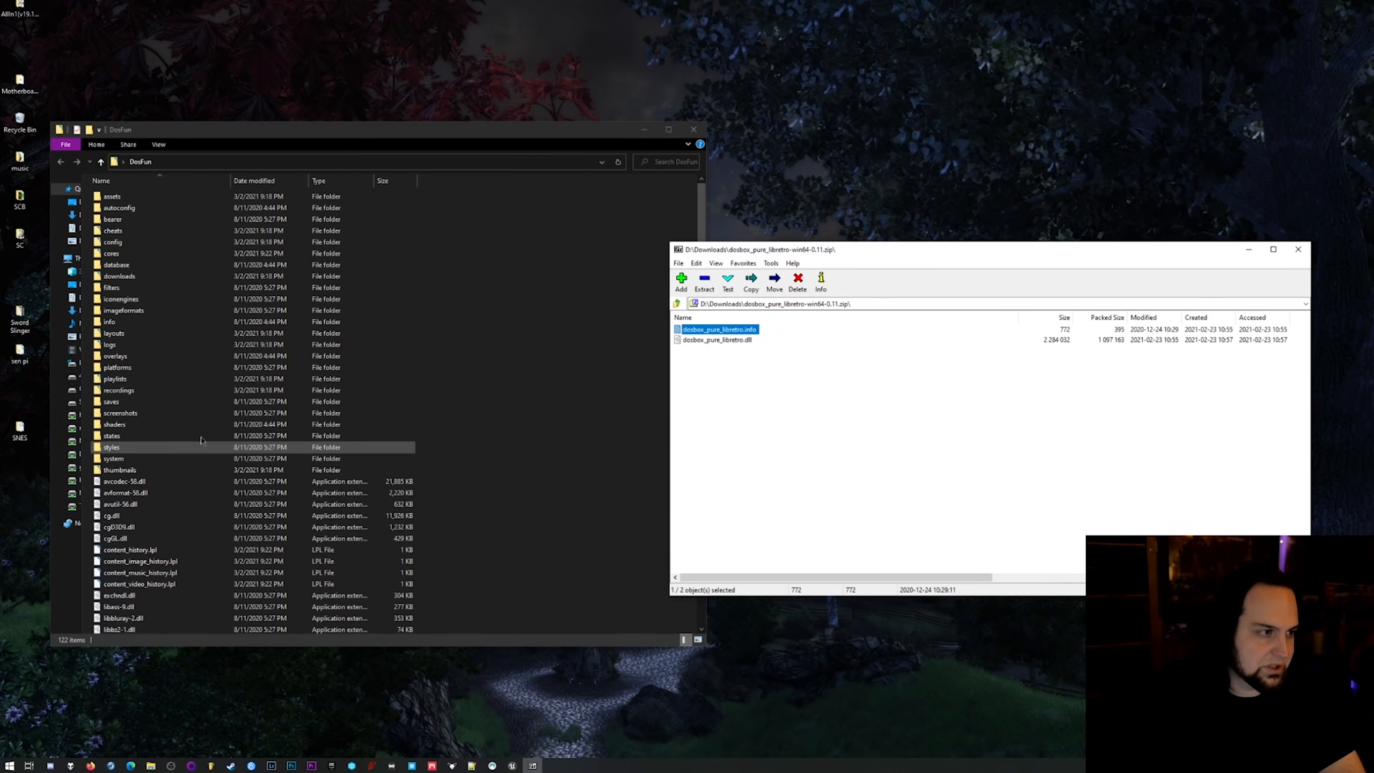
pyautogui.doubleClick(115, 255)
pyautogui.click(775, 388)
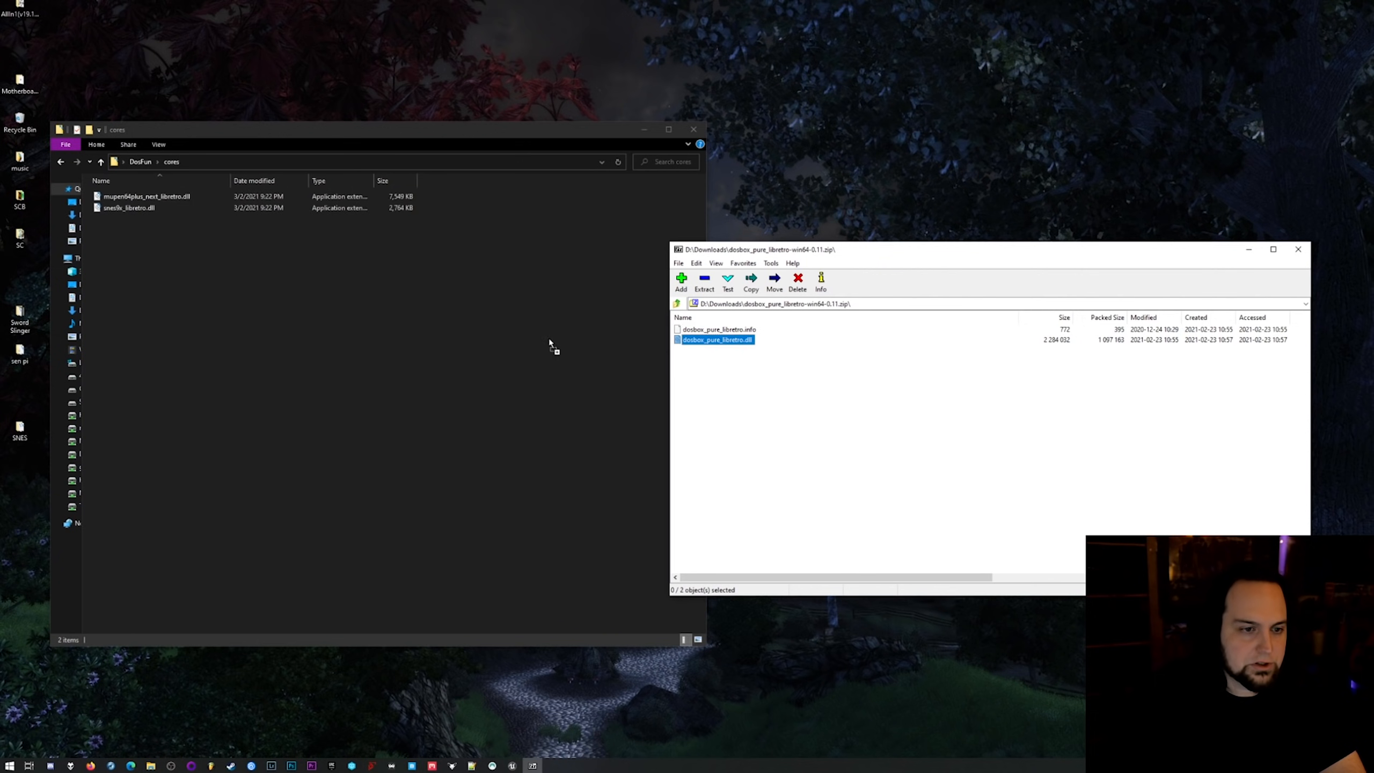
pyautogui.moveTo(556, 343); pyautogui.dragTo(542, 342)
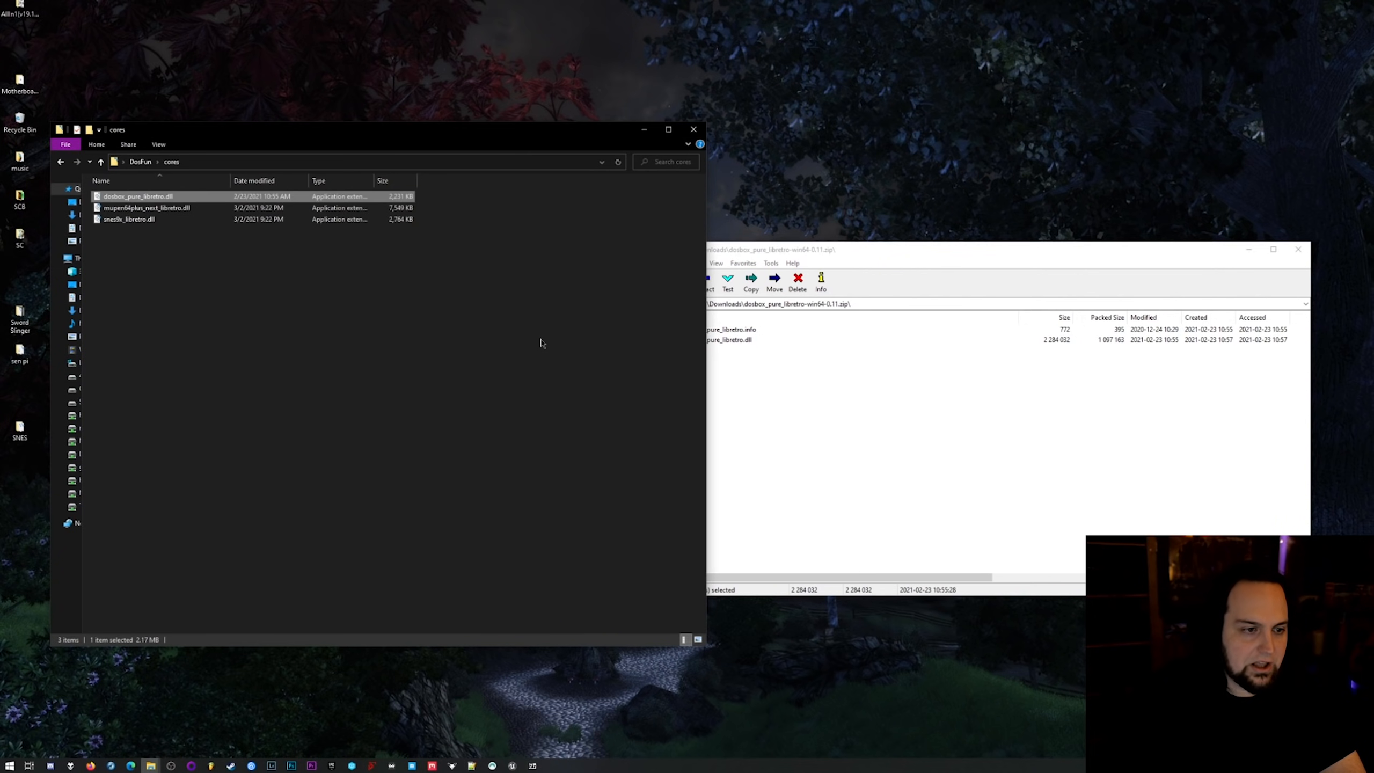
# Copy dosbox_pure_libretro.info from the archive into the info folder of DosFun, return to the DosFun folder and close the archive.
pyautogui.click(140, 163)
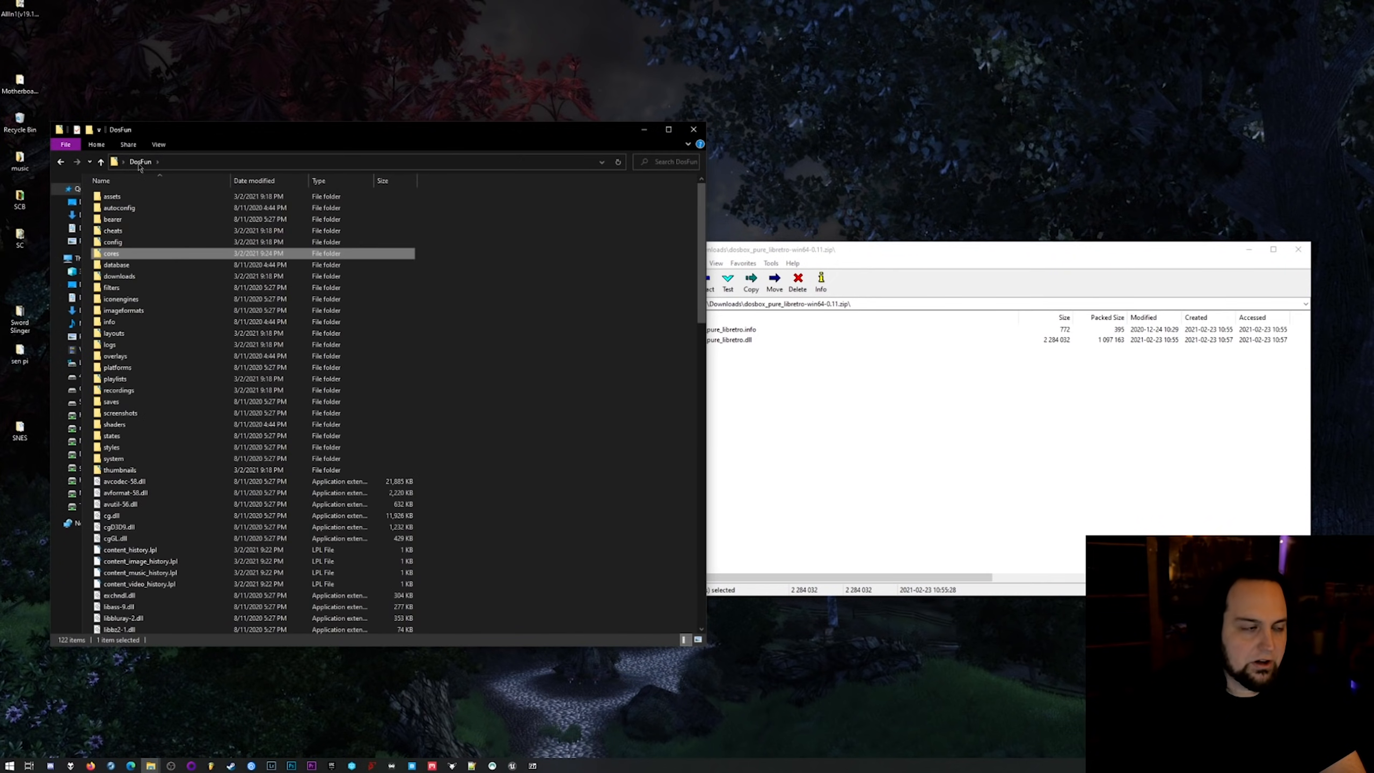
pyautogui.doubleClick(122, 323)
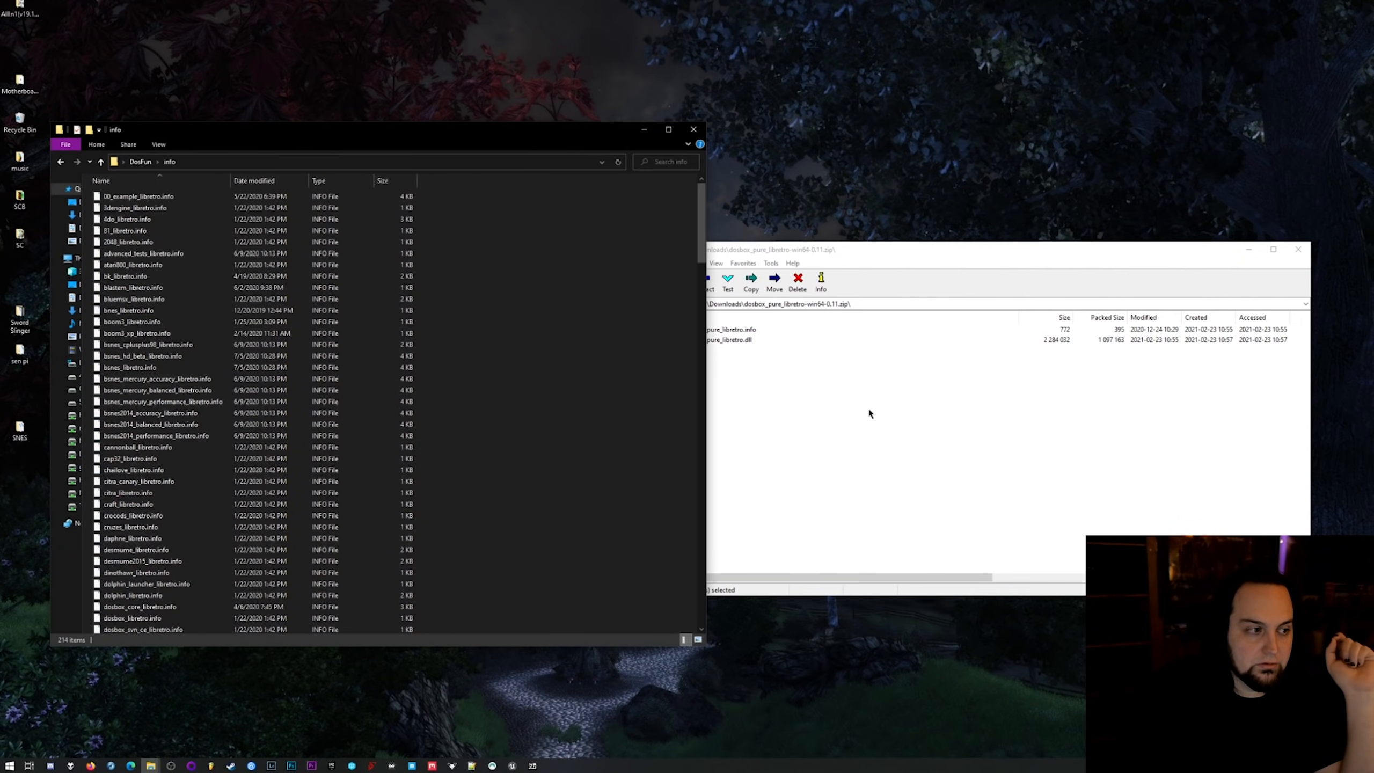
pyautogui.click(786, 348)
pyautogui.moveTo(534, 404); pyautogui.dragTo(534, 405)
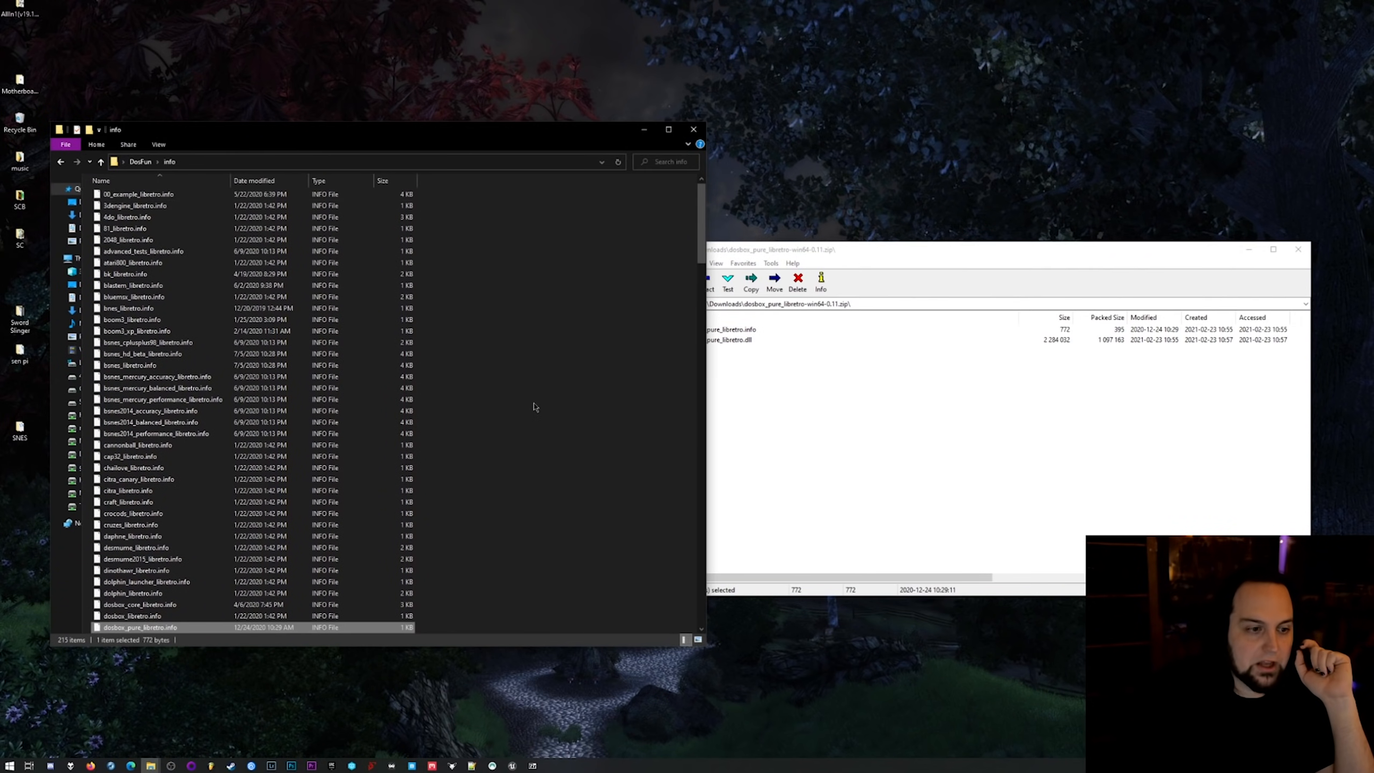
pyautogui.click(140, 162)
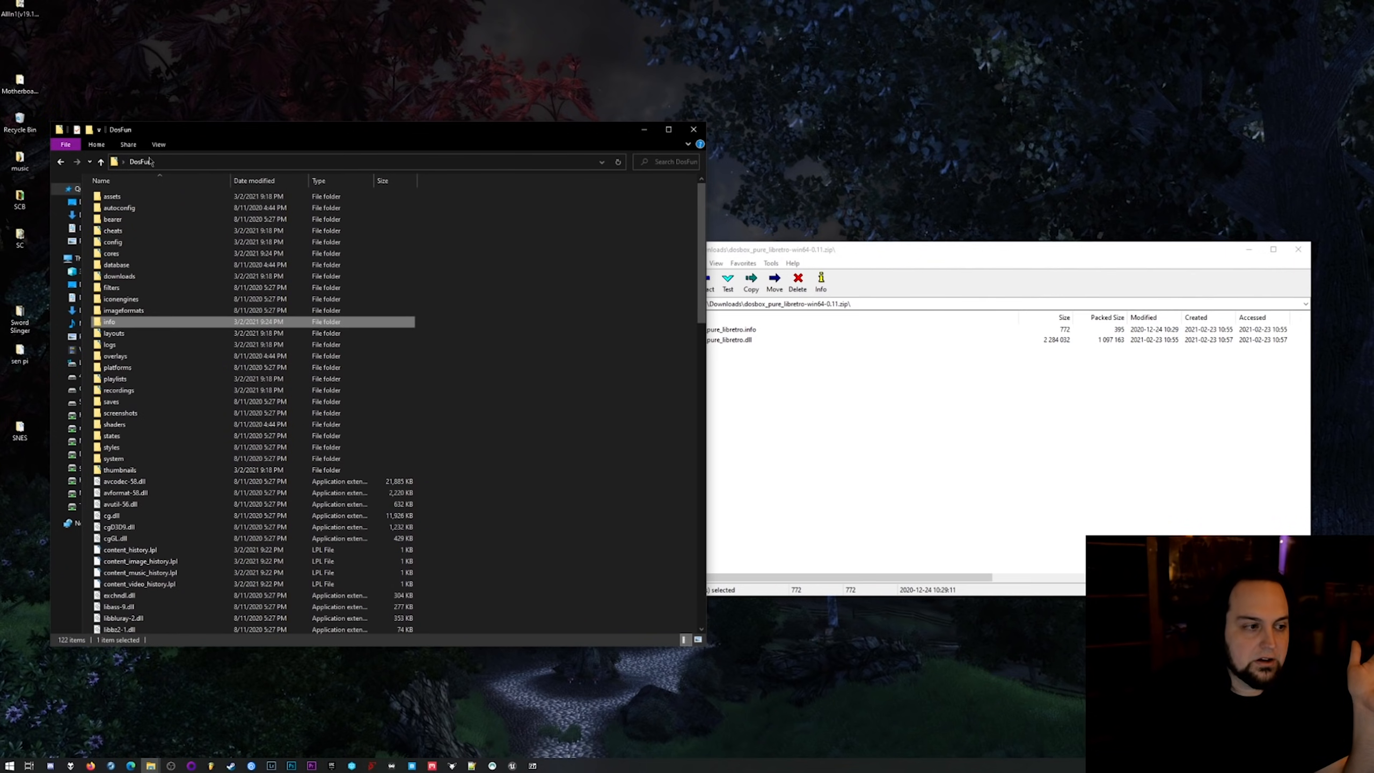
pyautogui.click(1289, 254)
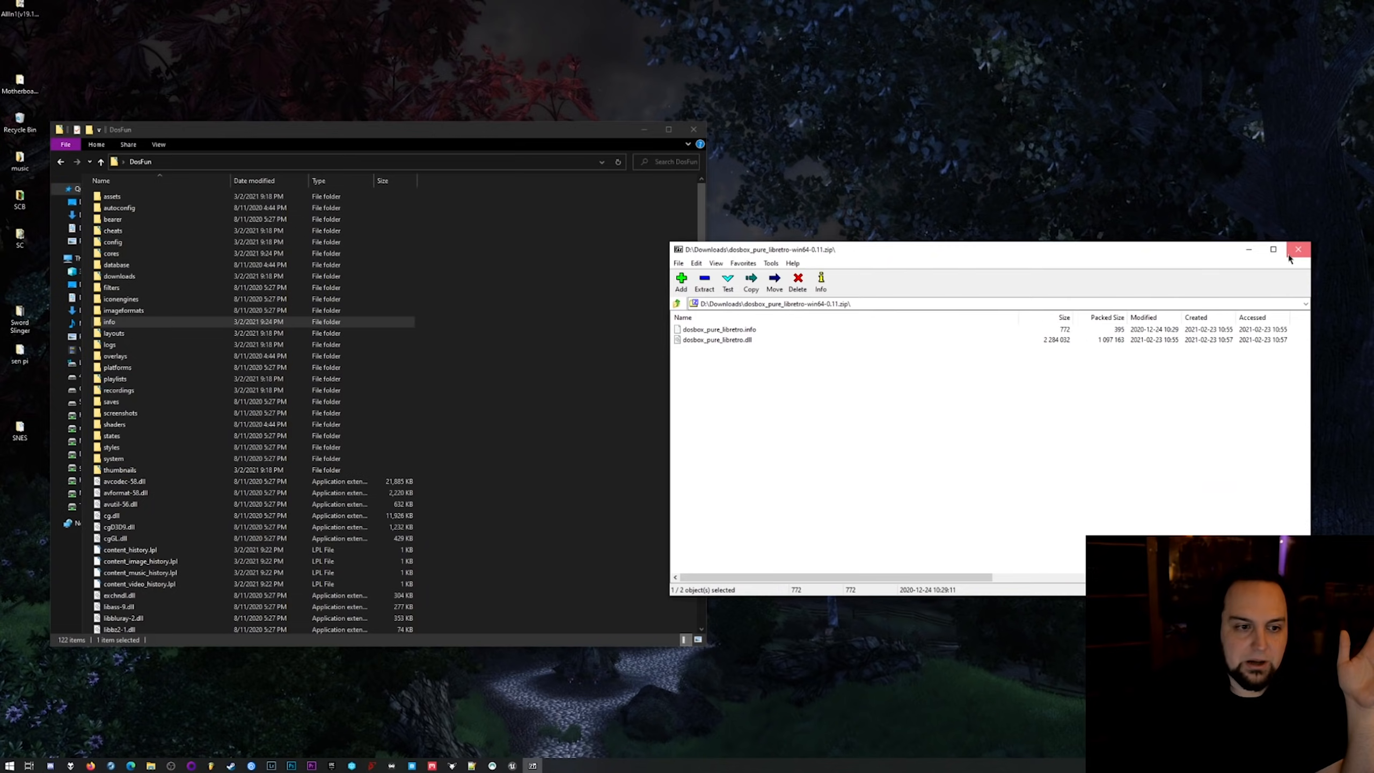
pyautogui.moveTo(410, 136); pyautogui.dragTo(451, 133)
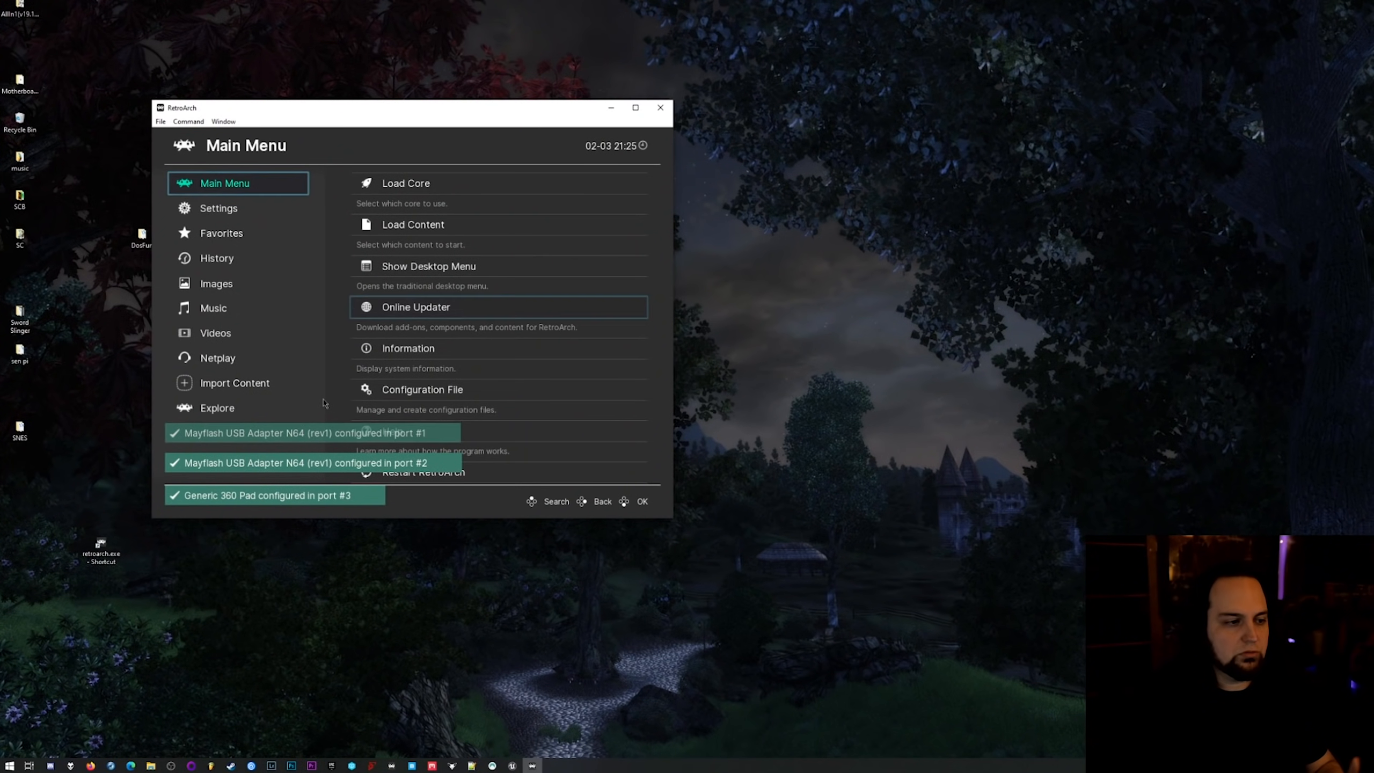
# In RetroArch, import the DOS games by scanning the directory V:\Roms\Microsoft - DOS.
pyautogui.click(213, 384)
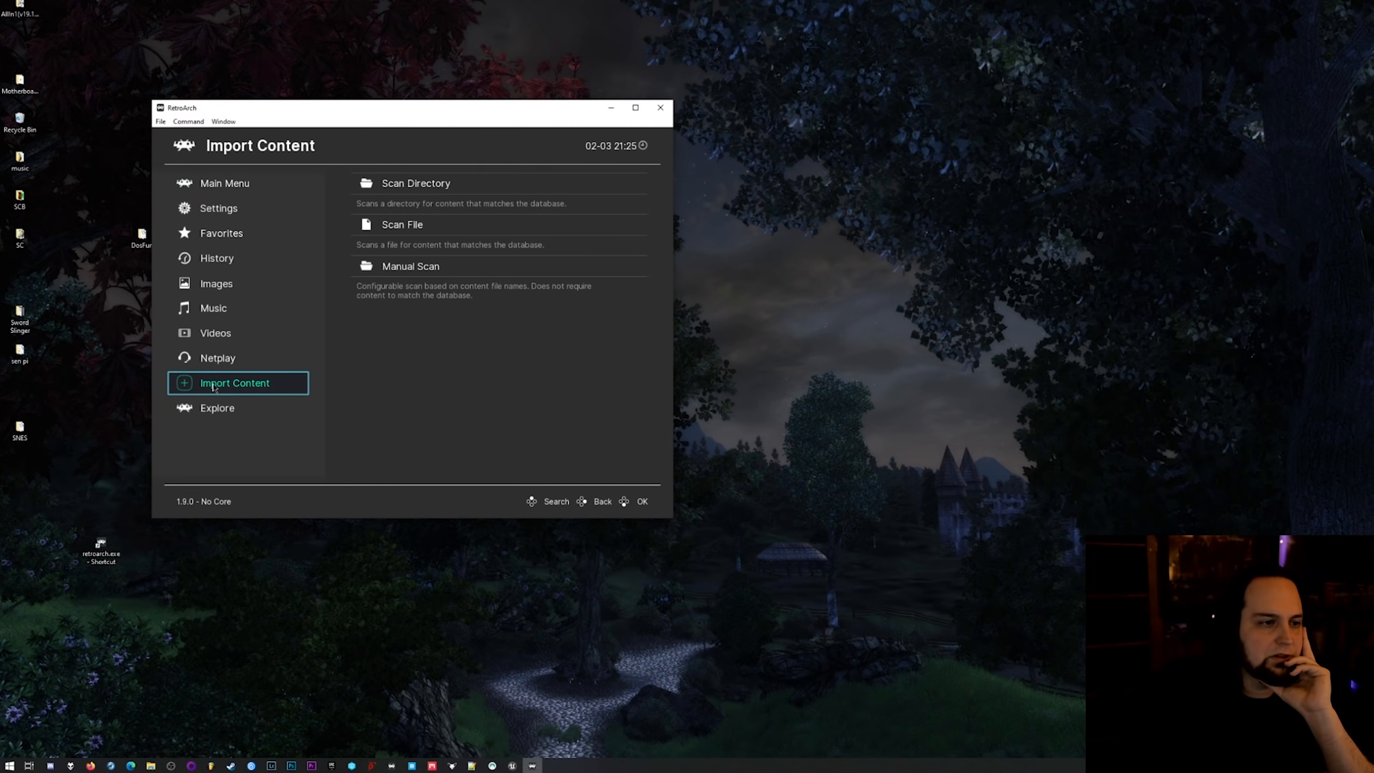
pyautogui.click(423, 201)
pyautogui.scroll(-4, 310, 367)
pyautogui.scroll(-5, 310, 367)
pyautogui.scroll(-14, 310, 367)
pyautogui.scroll(20, 313, 312)
pyautogui.scroll(8, 313, 312)
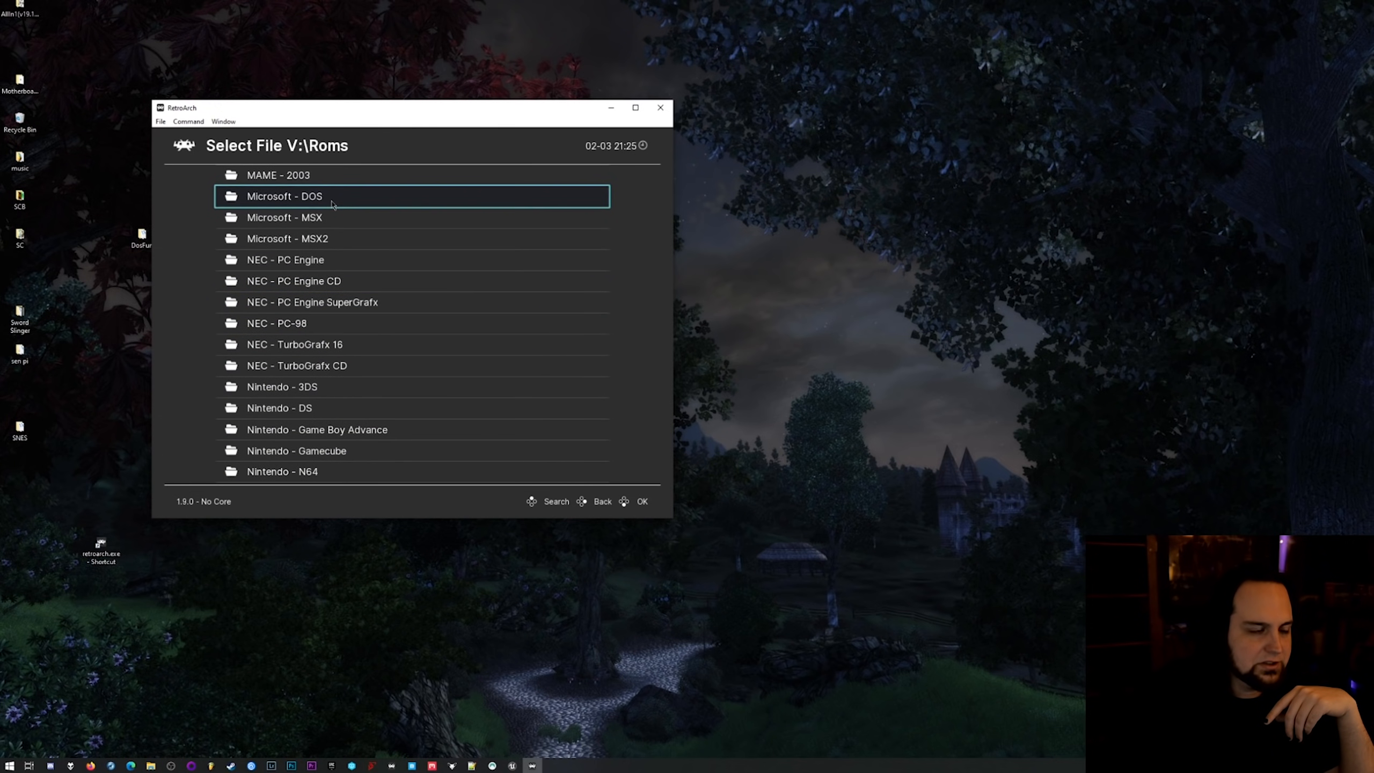
pyautogui.click(302, 204)
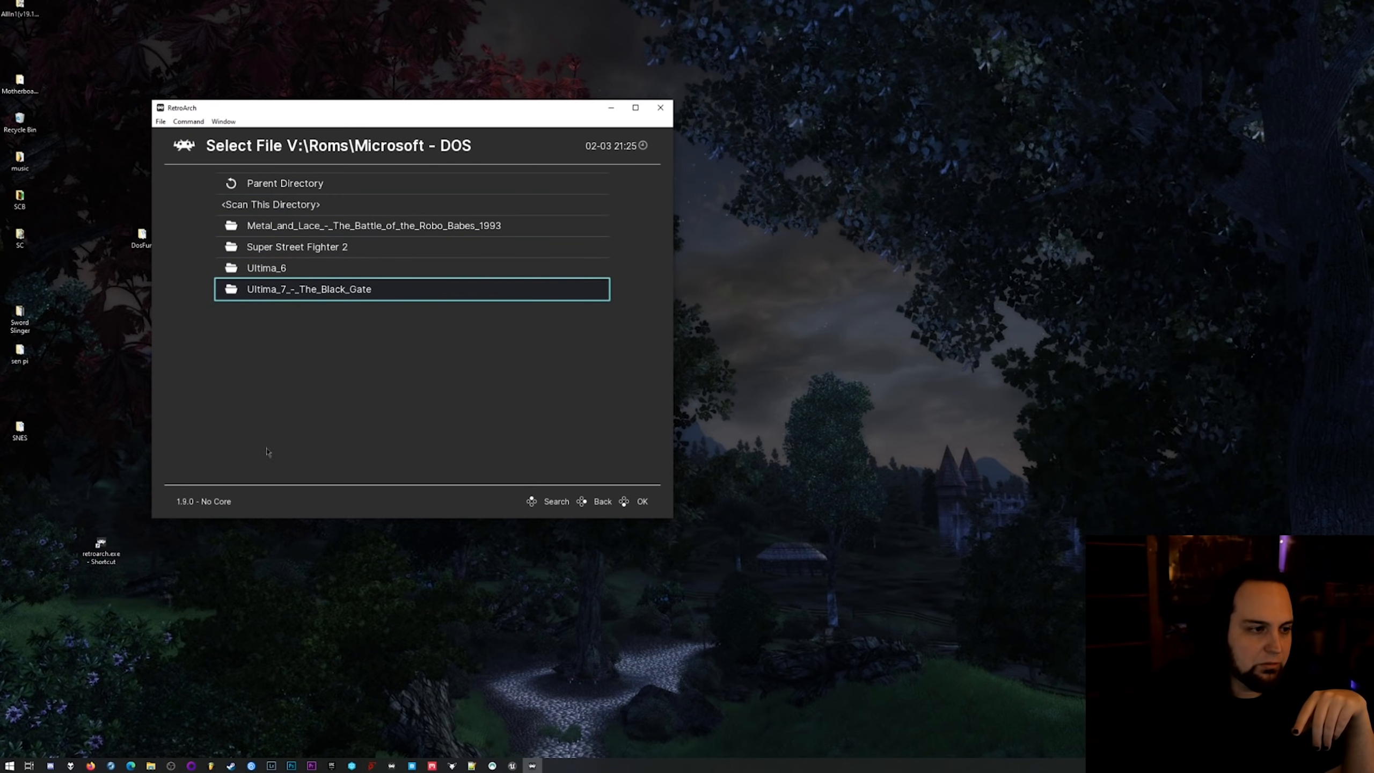
pyautogui.click(303, 204)
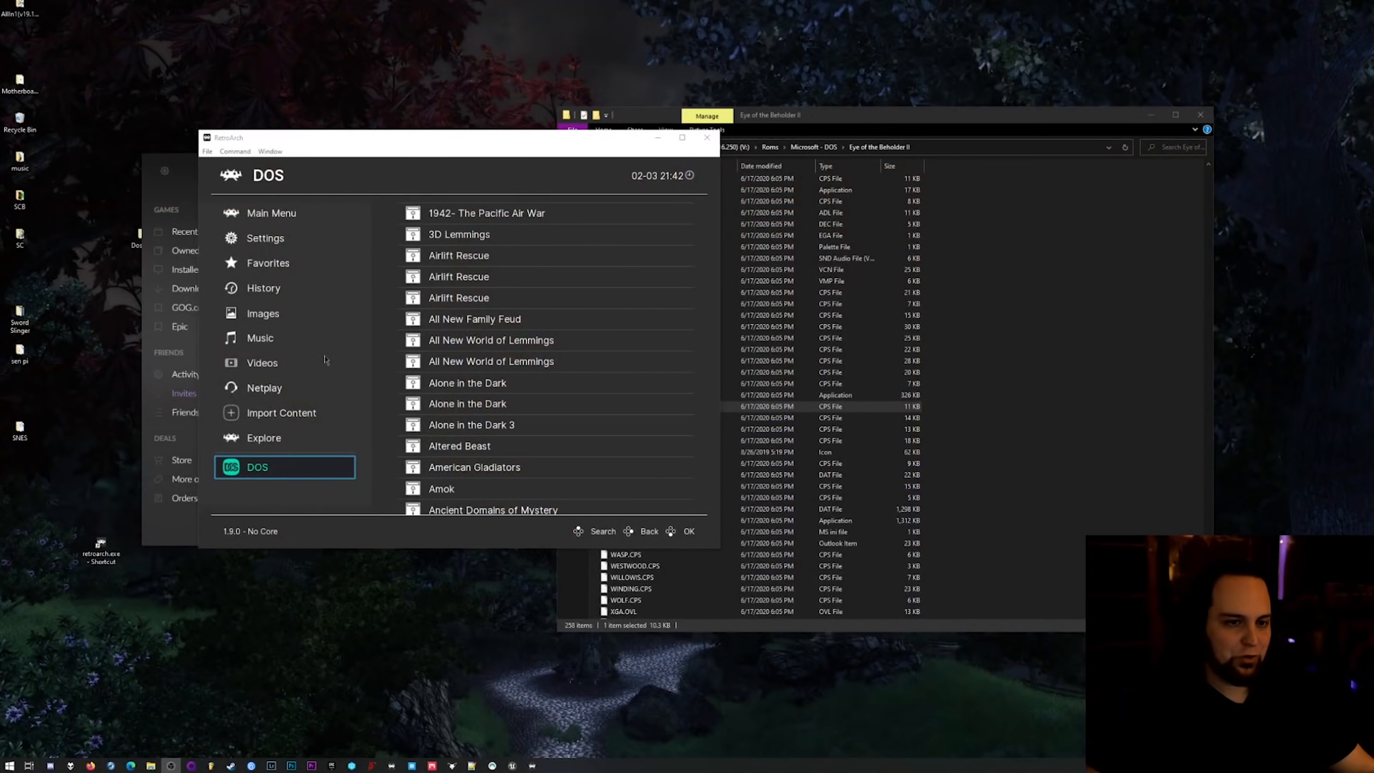
# Maximize the RetroArch window and open the Hotkeys page within the Input settings.
pyautogui.doubleClick(498, 130)
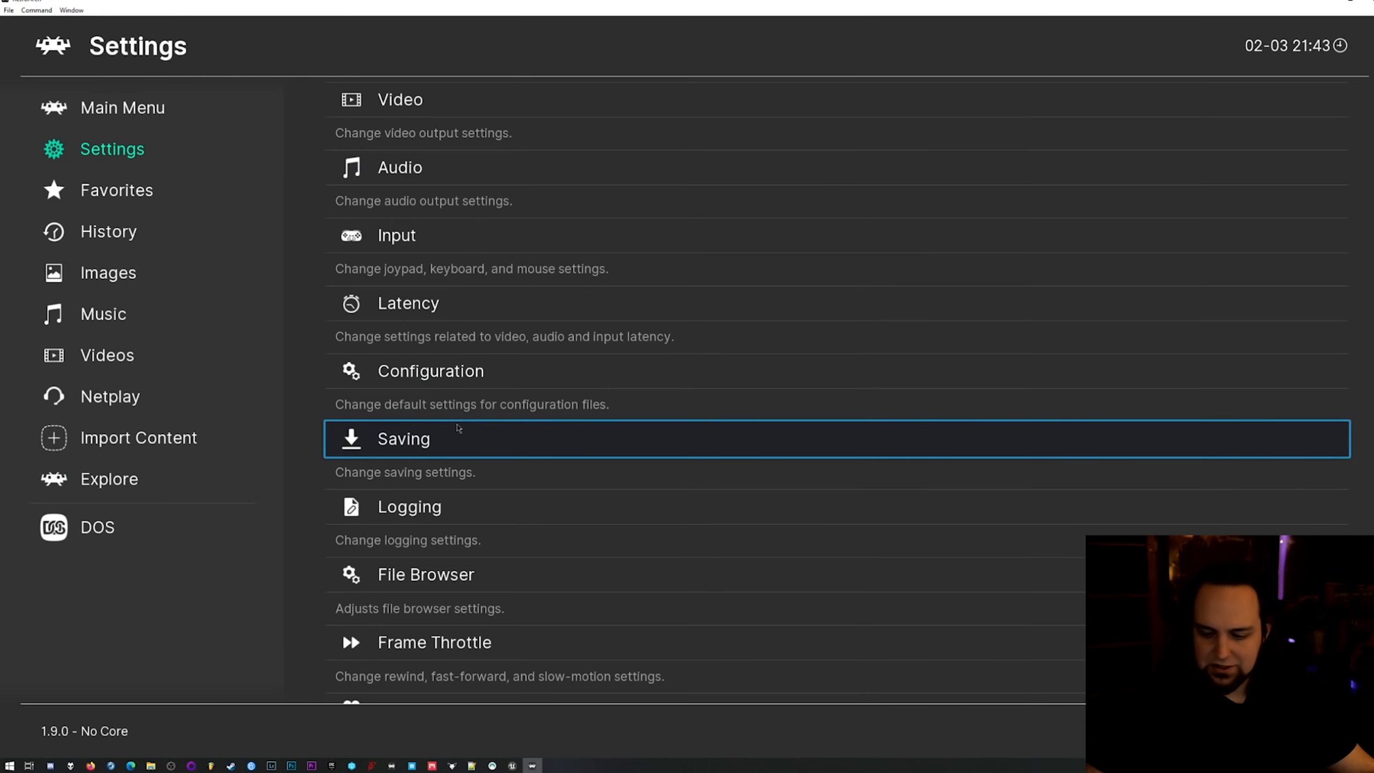
pyautogui.press('Down')
pyautogui.press('Down')
pyautogui.press('Down')
pyautogui.press('Up')
pyautogui.press('Down')
pyautogui.press('Down')
pyautogui.press('Down')
pyautogui.press('Up')
pyautogui.press('Up')
pyautogui.press('Up')
pyautogui.press('Up')
pyautogui.press('Up')
pyautogui.press('Up')
pyautogui.press('Up')
pyautogui.press('Up')
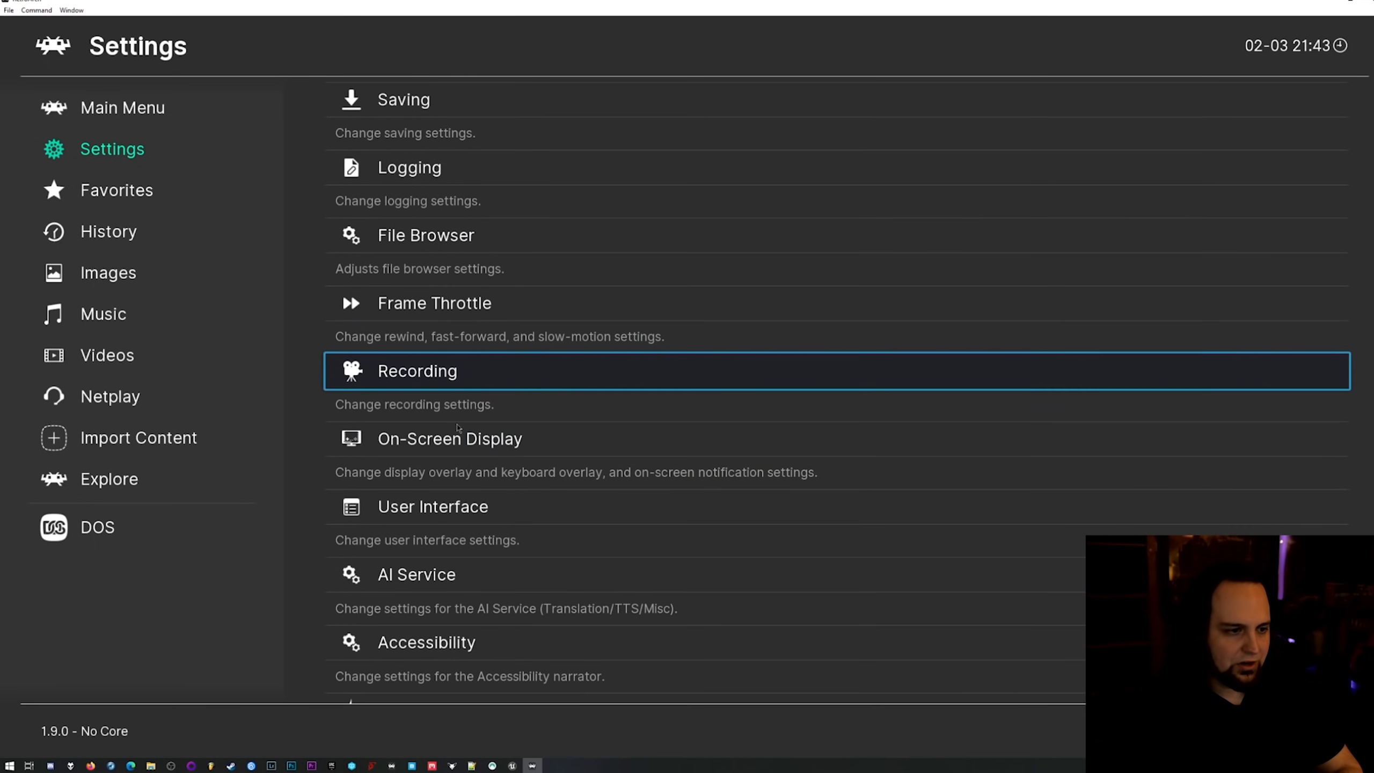
pyautogui.press('Up')
pyautogui.press('Up')
pyautogui.press('Up')
pyautogui.press('Down')
pyautogui.press('Down')
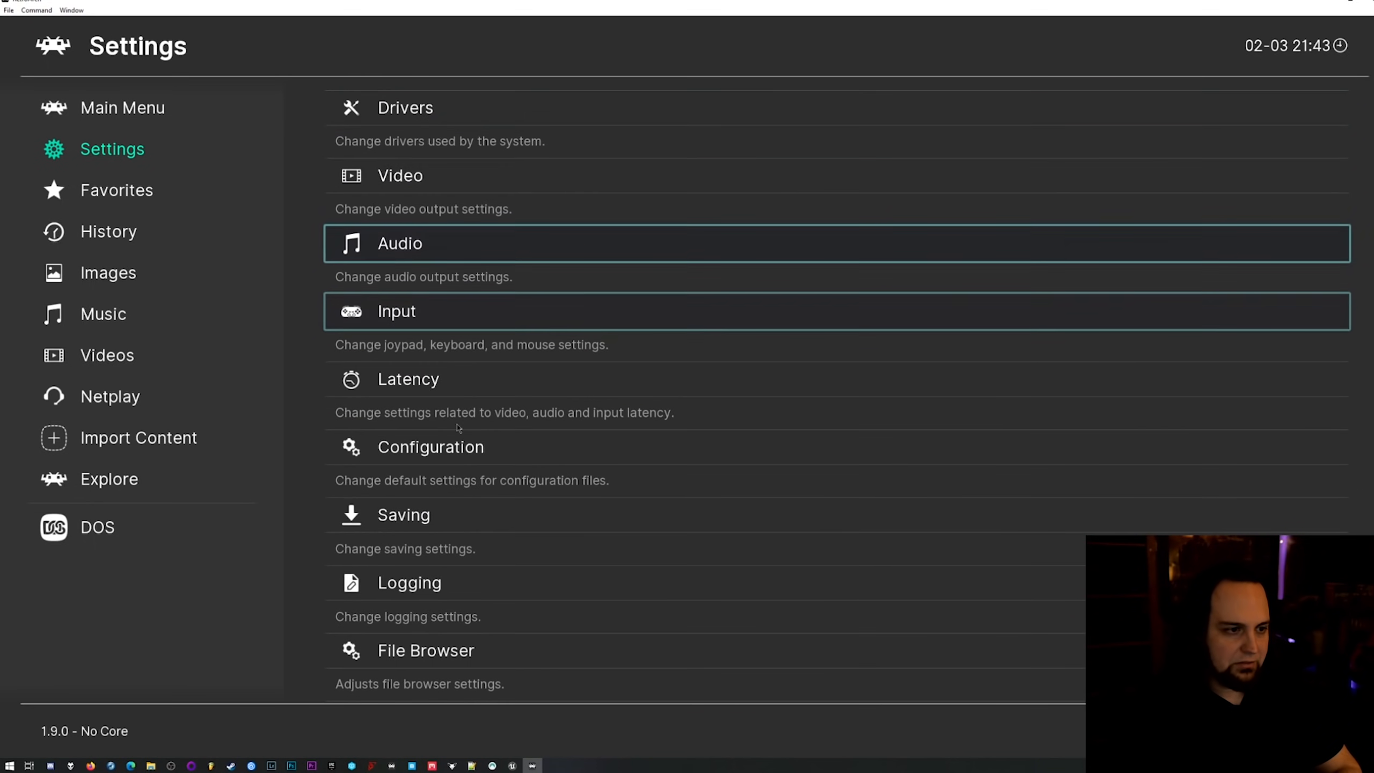
pyautogui.press('Down')
pyautogui.press('Return')
pyautogui.press('pagedown')
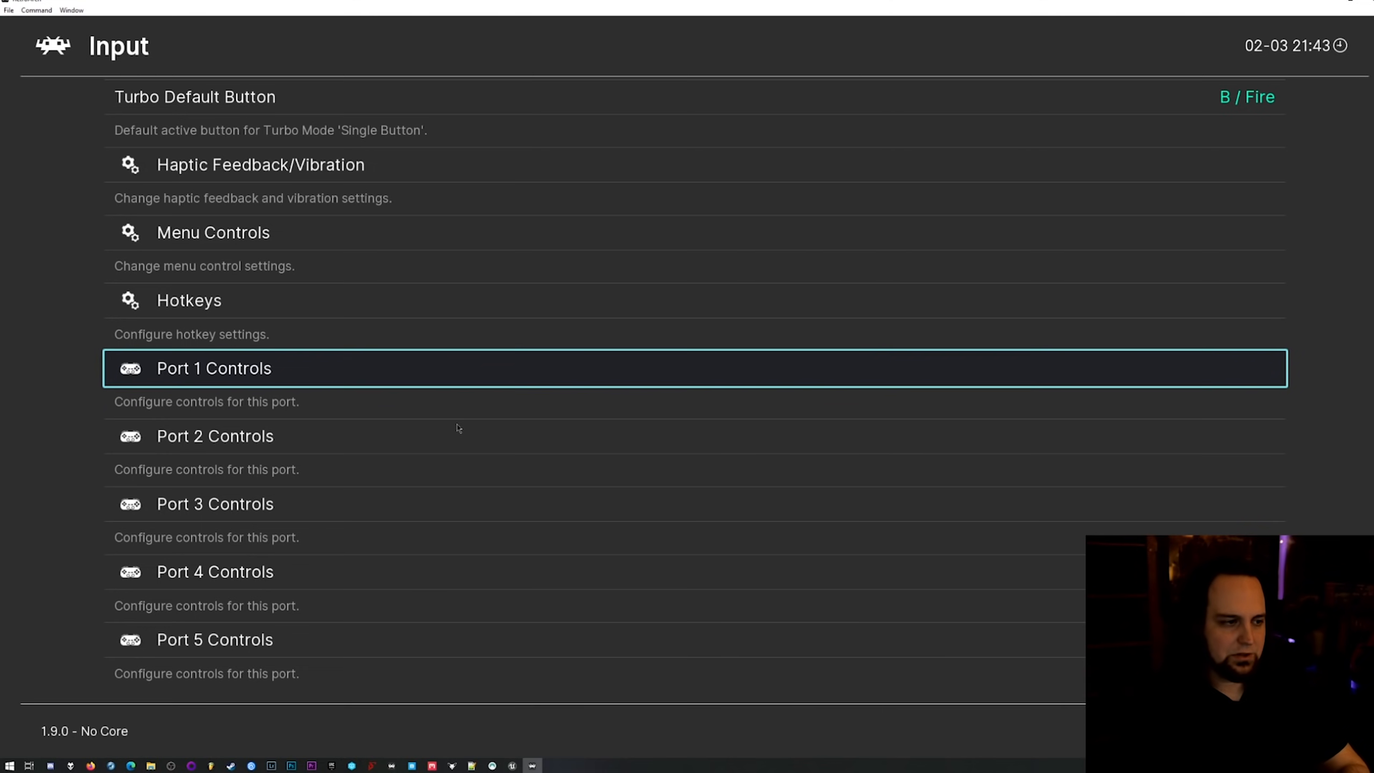
pyautogui.press('Up')
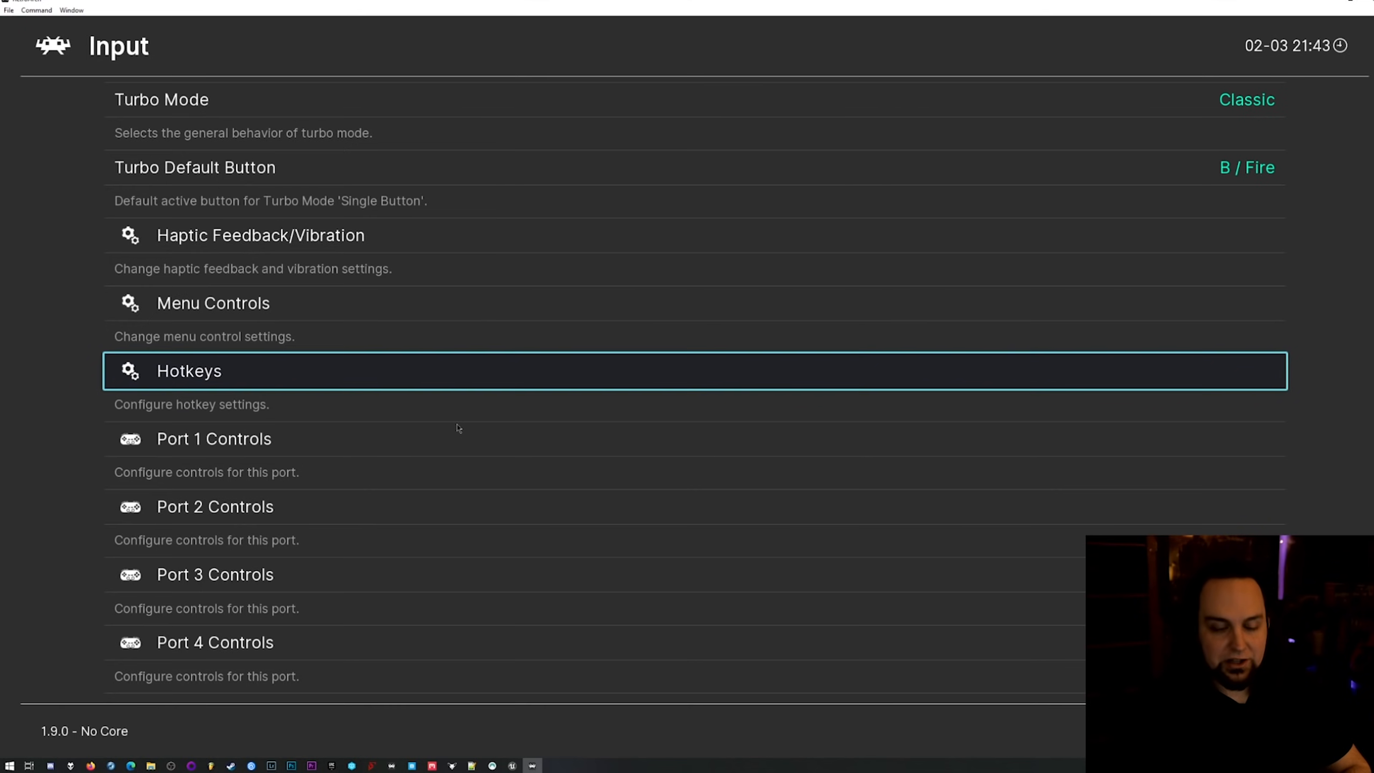
pyautogui.press('Return')
# Bind the Save State hotkey to the numeric keypad's add key.
pyautogui.press('Down')
pyautogui.press('Down')
pyautogui.press('Down')
pyautogui.press('Down')
pyautogui.press('Down')
pyautogui.press('Down')
pyautogui.press('Up')
pyautogui.press('Up')
pyautogui.press('Down')
pyautogui.press('Down')
pyautogui.press('Down')
pyautogui.press('Down')
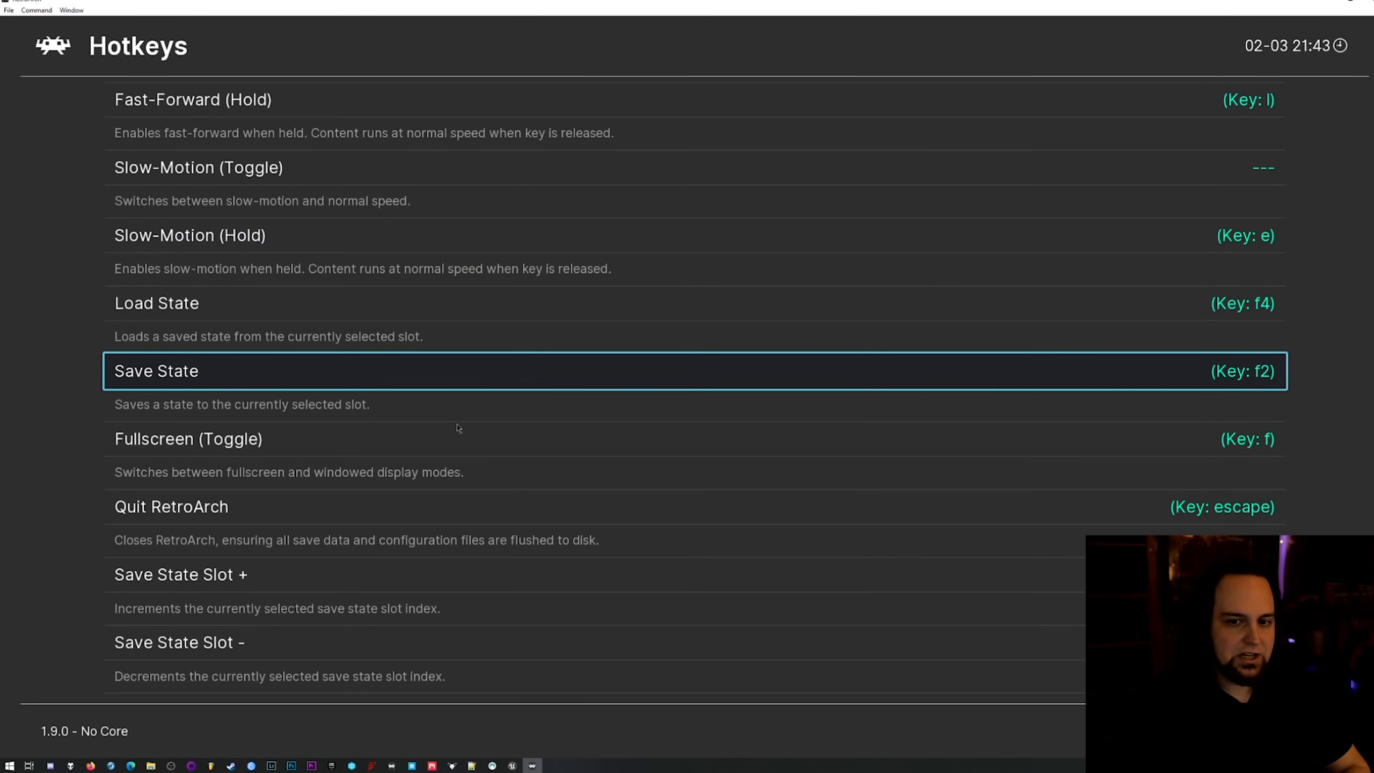
pyautogui.press('Up')
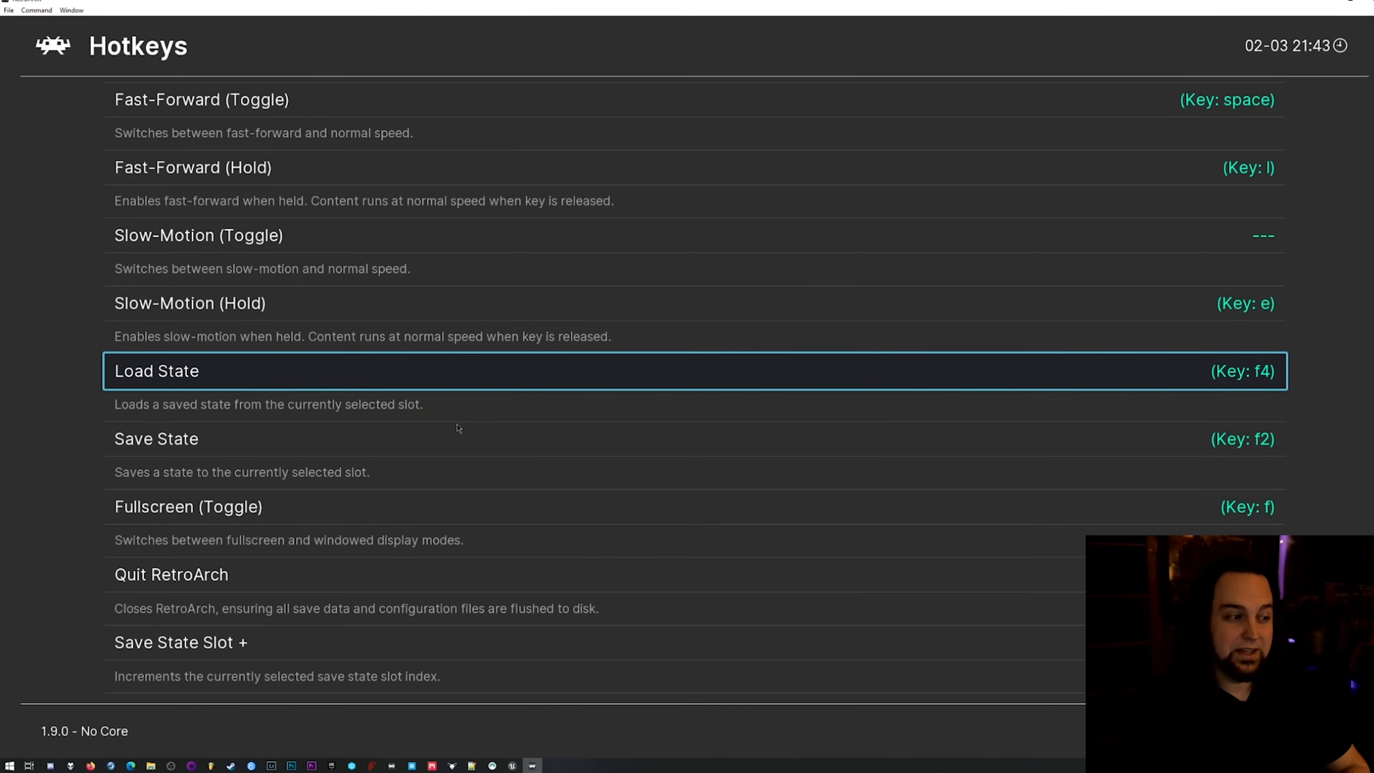
pyautogui.press('Down')
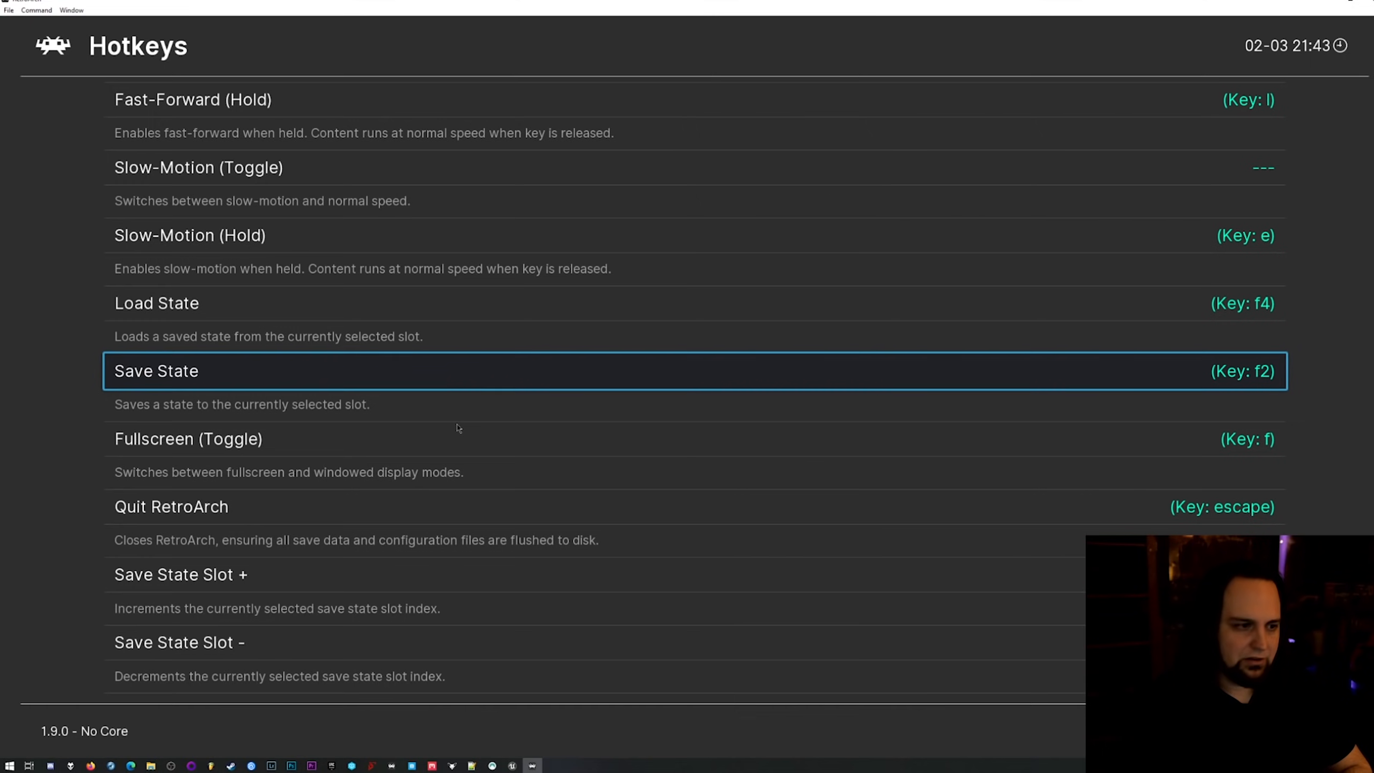
pyautogui.press('Return')
pyautogui.press('KP_Add')
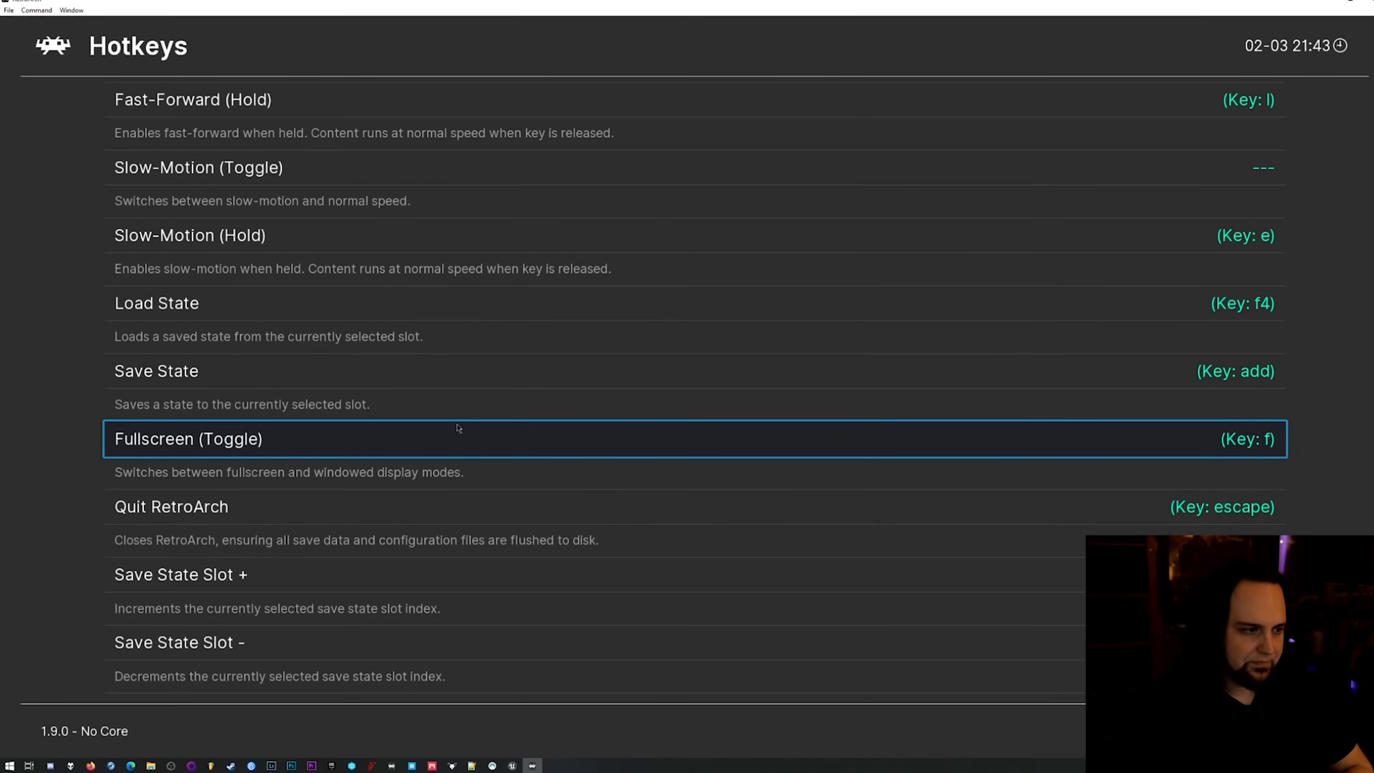
# Bind the Load State hotkey to the numeric keypad's divide key.
pyautogui.press('Up')
pyautogui.press('Up')
pyautogui.press('Return')
pyautogui.press('KP_Divide')
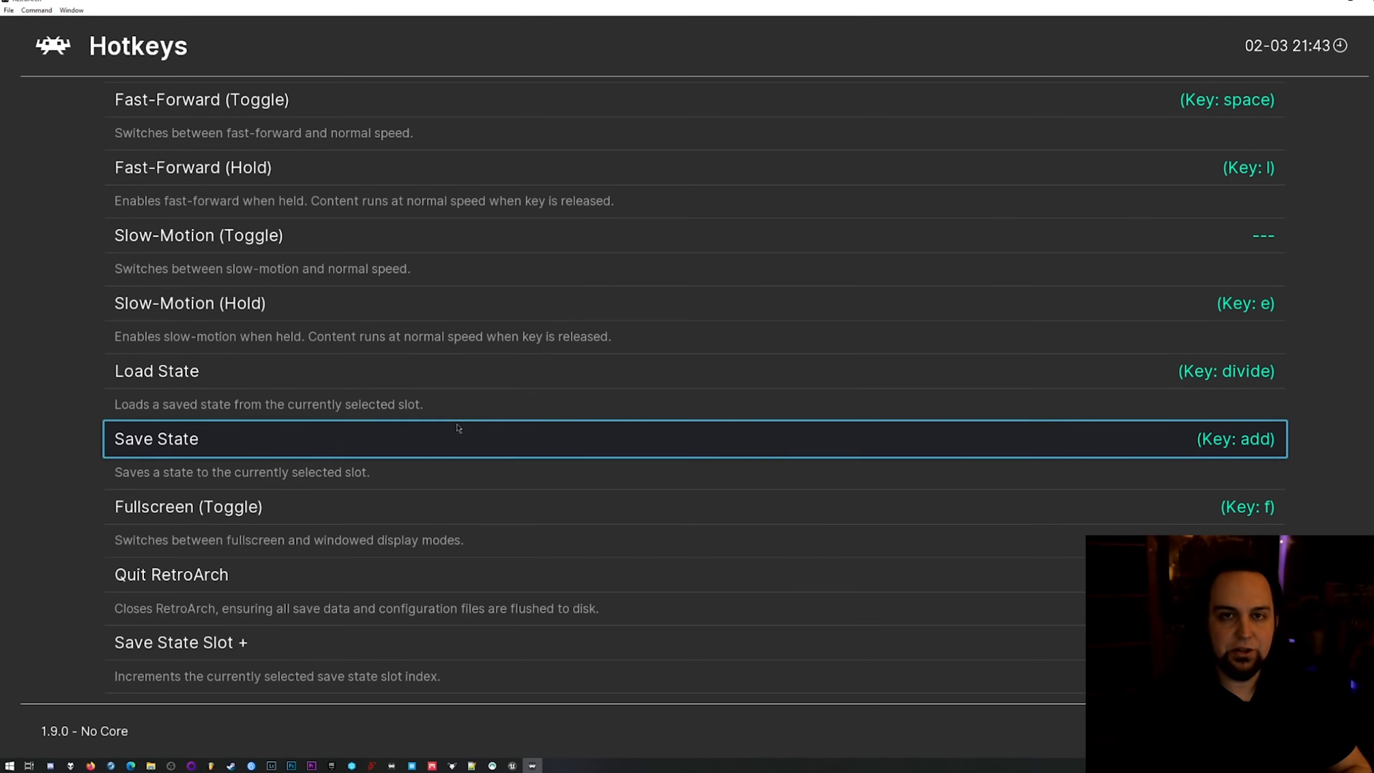
# Bind the Save State Slot + hotkey to keypad 2 and the Save State Slot - hotkey to keypad 1.
pyautogui.press('Down')
pyautogui.press('Down')
pyautogui.press('Down')
pyautogui.press('Down')
pyautogui.press('Up')
pyautogui.press('Down')
pyautogui.press('Up')
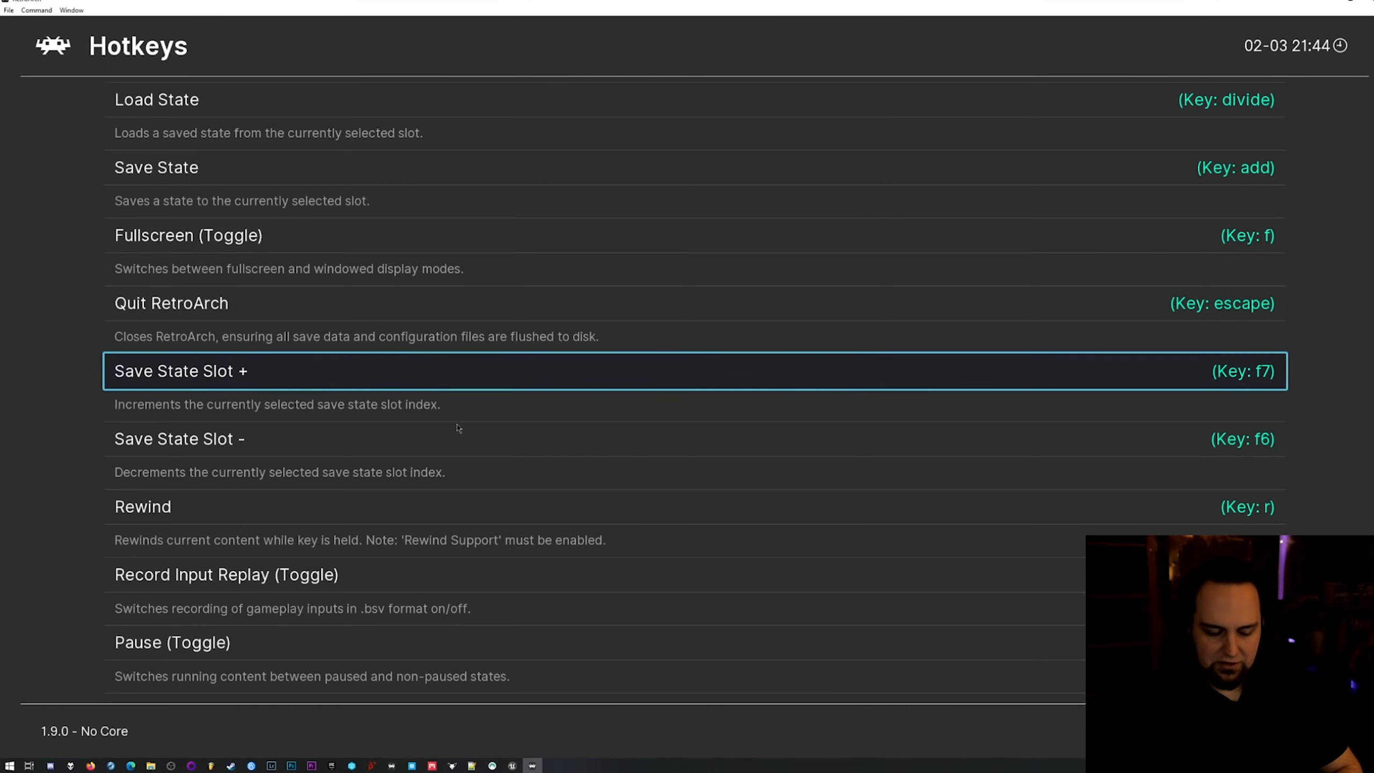
pyautogui.press('Return')
pyautogui.press('KP_2')
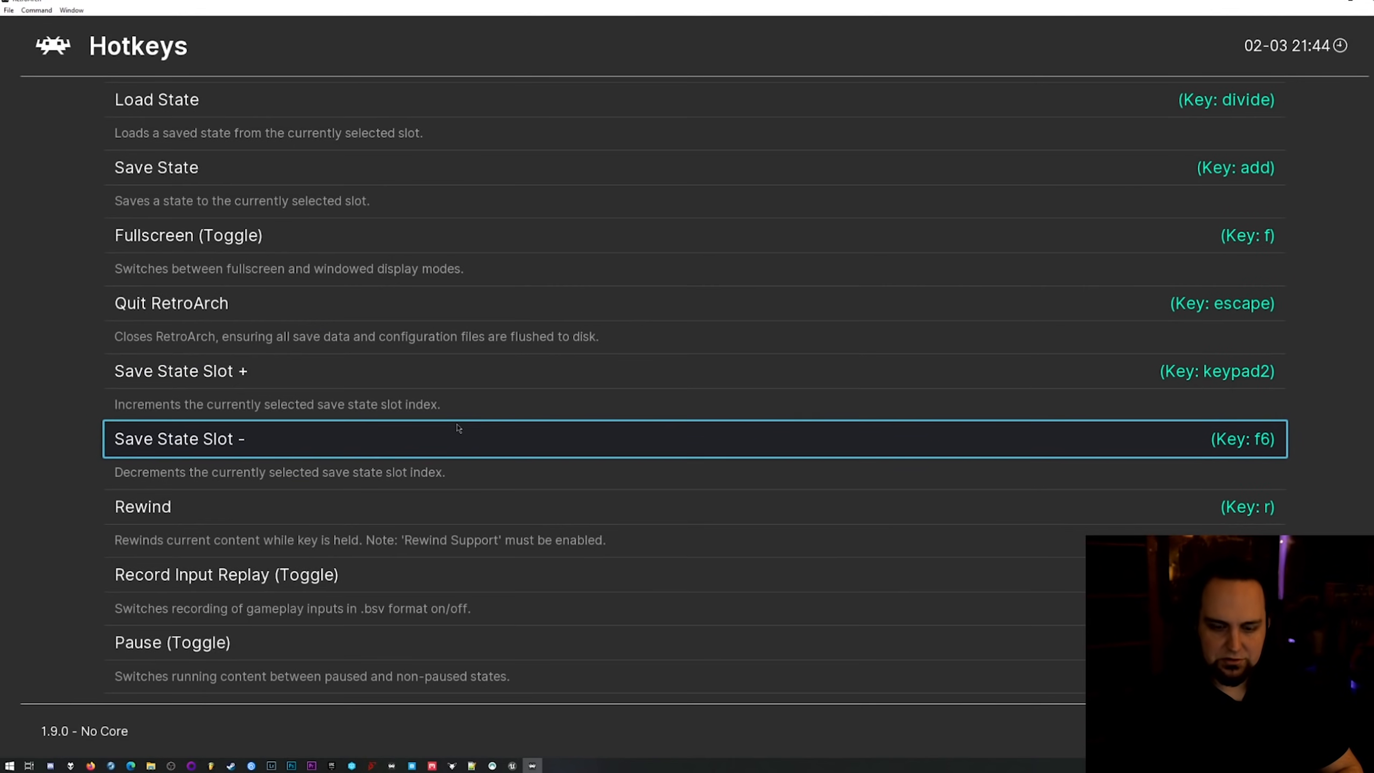
pyautogui.press('Return')
pyautogui.press('KP_1')
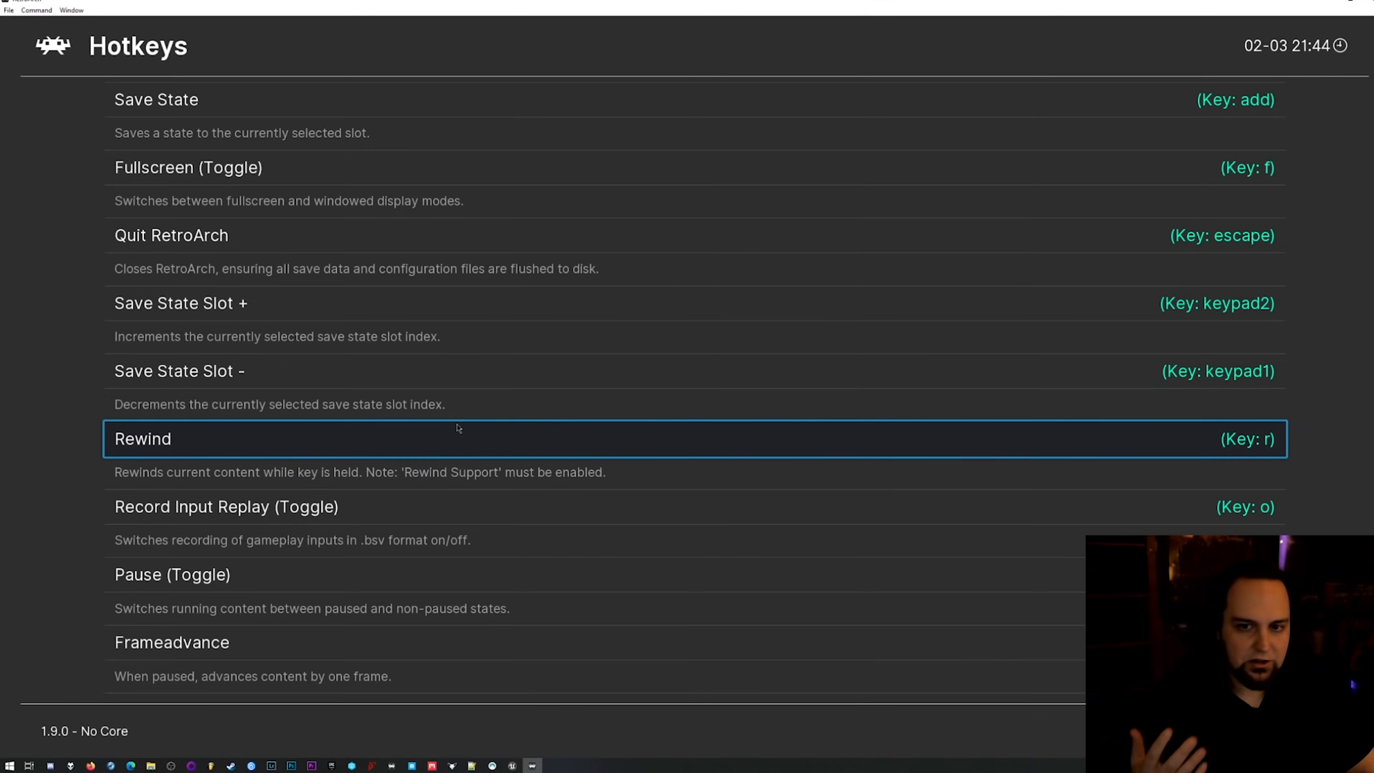
# Review the bindings of the hotkeys listed below the save state slots, such as Rewind, Record Input Replay and Pause.
pyautogui.press('Down')
pyautogui.press('Down')
pyautogui.press('Down')
pyautogui.press('Down')
pyautogui.press('Up')
pyautogui.press('Up')
pyautogui.press('Up')
pyautogui.press('Up')
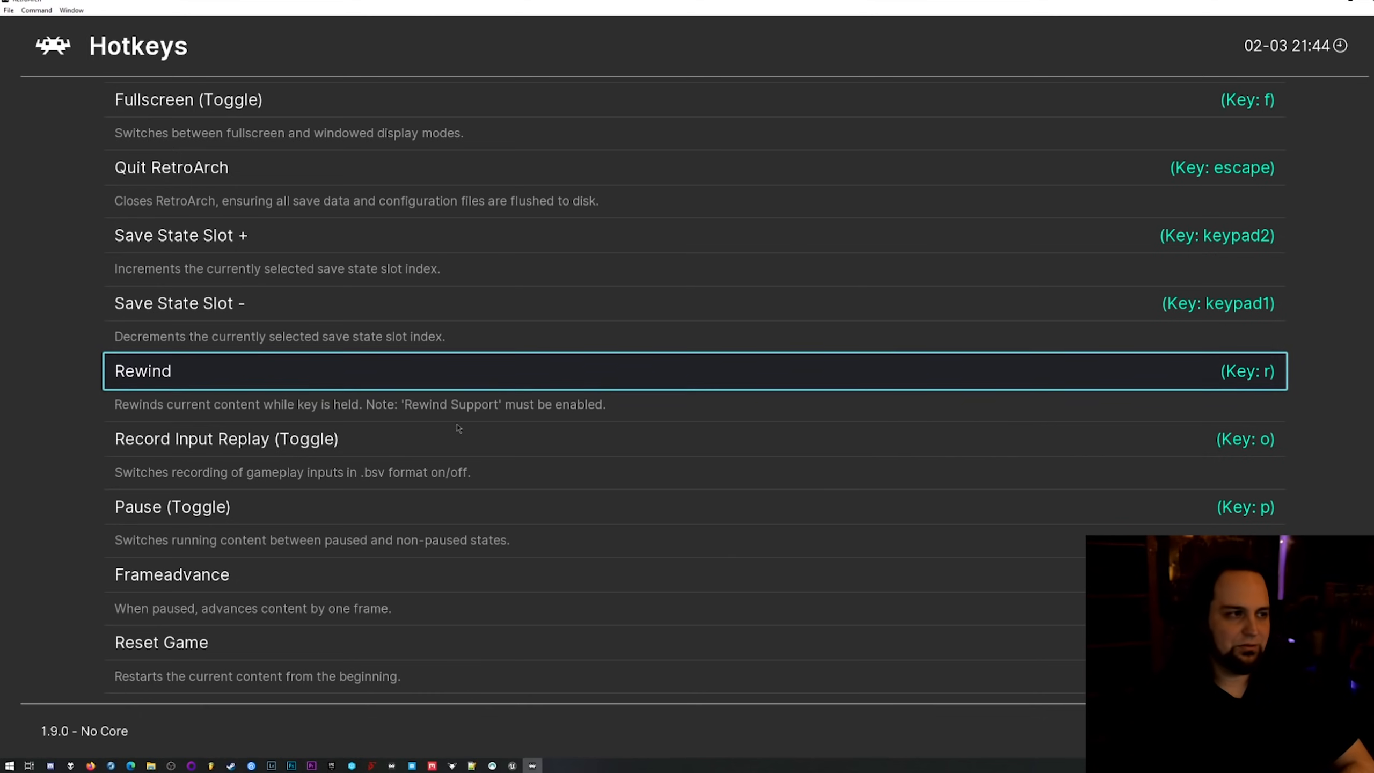
# Leave the Input settings and run the first Betrayal at Krondor entry of the DOS playlist with the DOS (DOSBox-Pure) core.
pyautogui.click(58, 45)
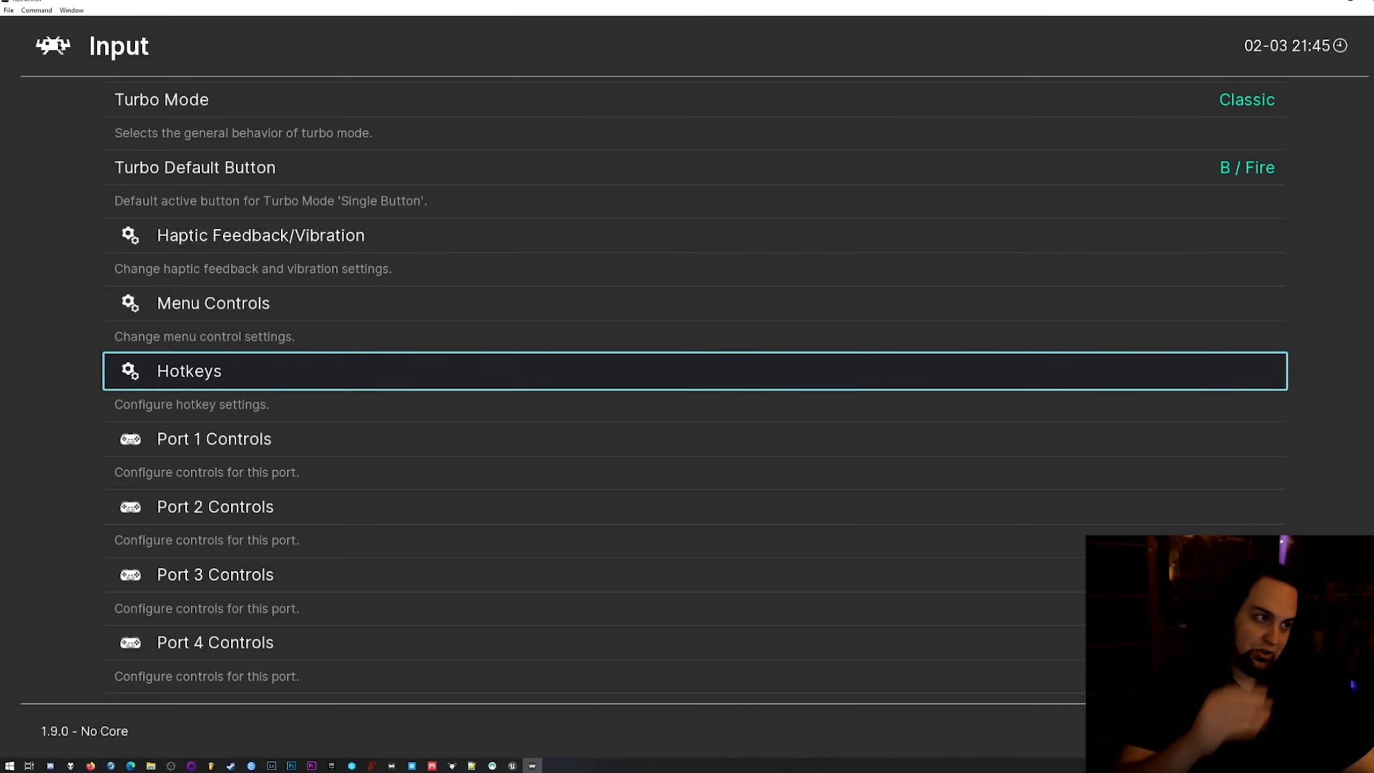
pyautogui.click(59, 45)
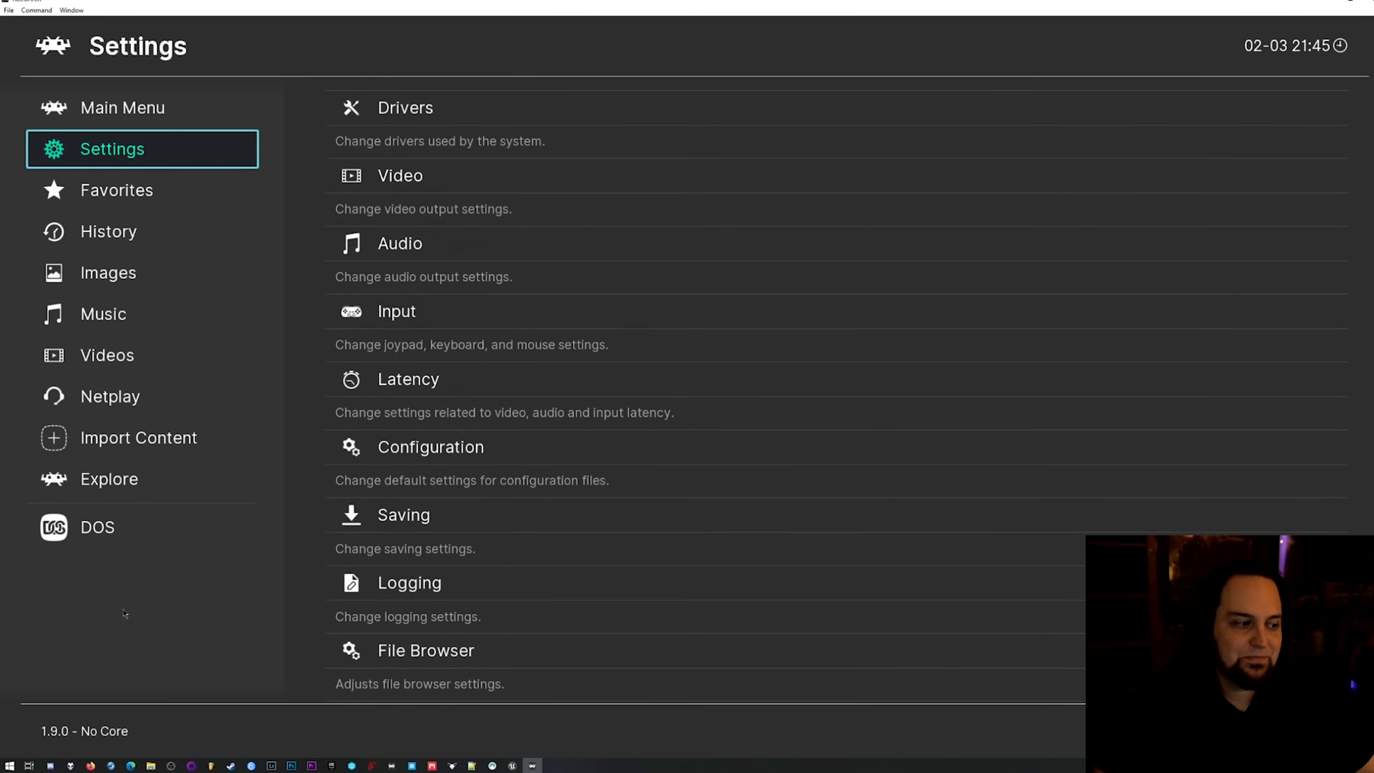
pyautogui.click(89, 528)
pyautogui.scroll(-19, 444, 359)
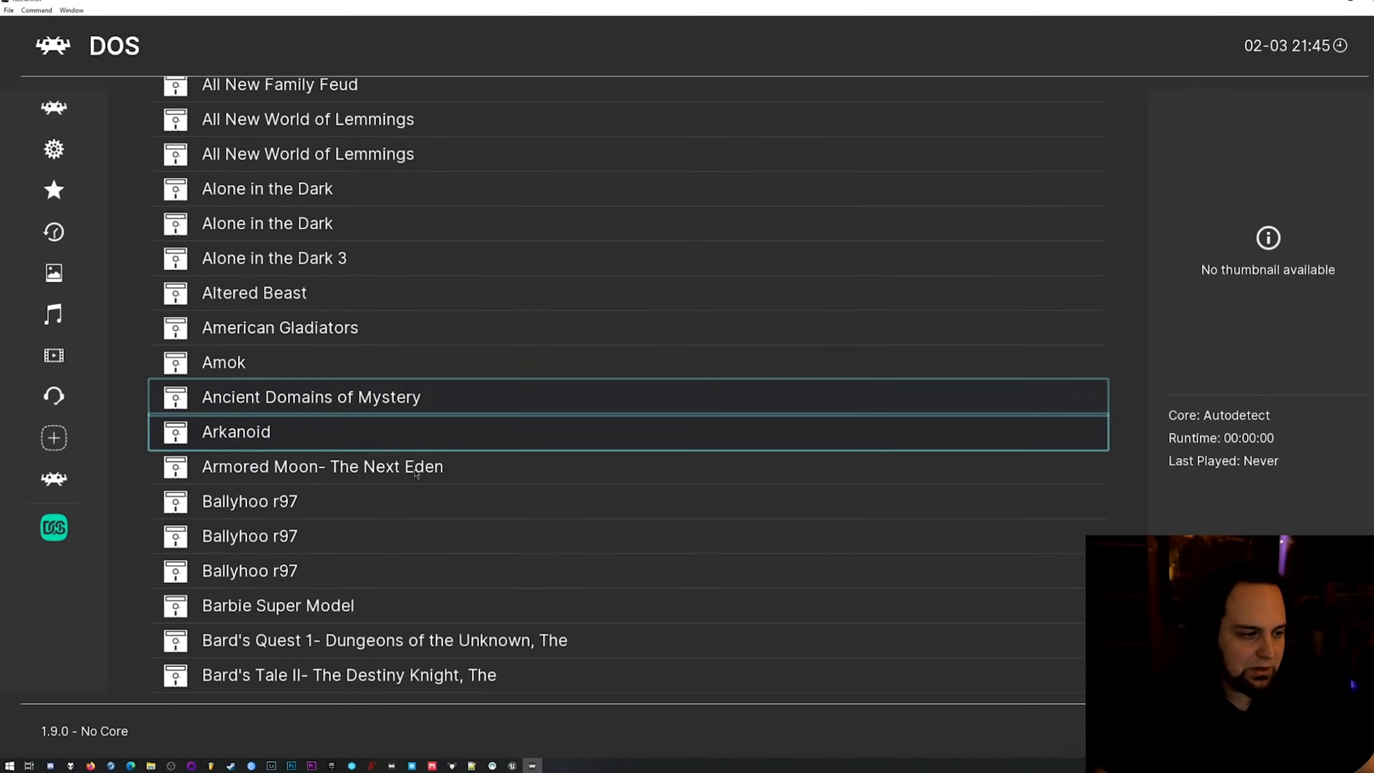
pyautogui.scroll(-5, 411, 490)
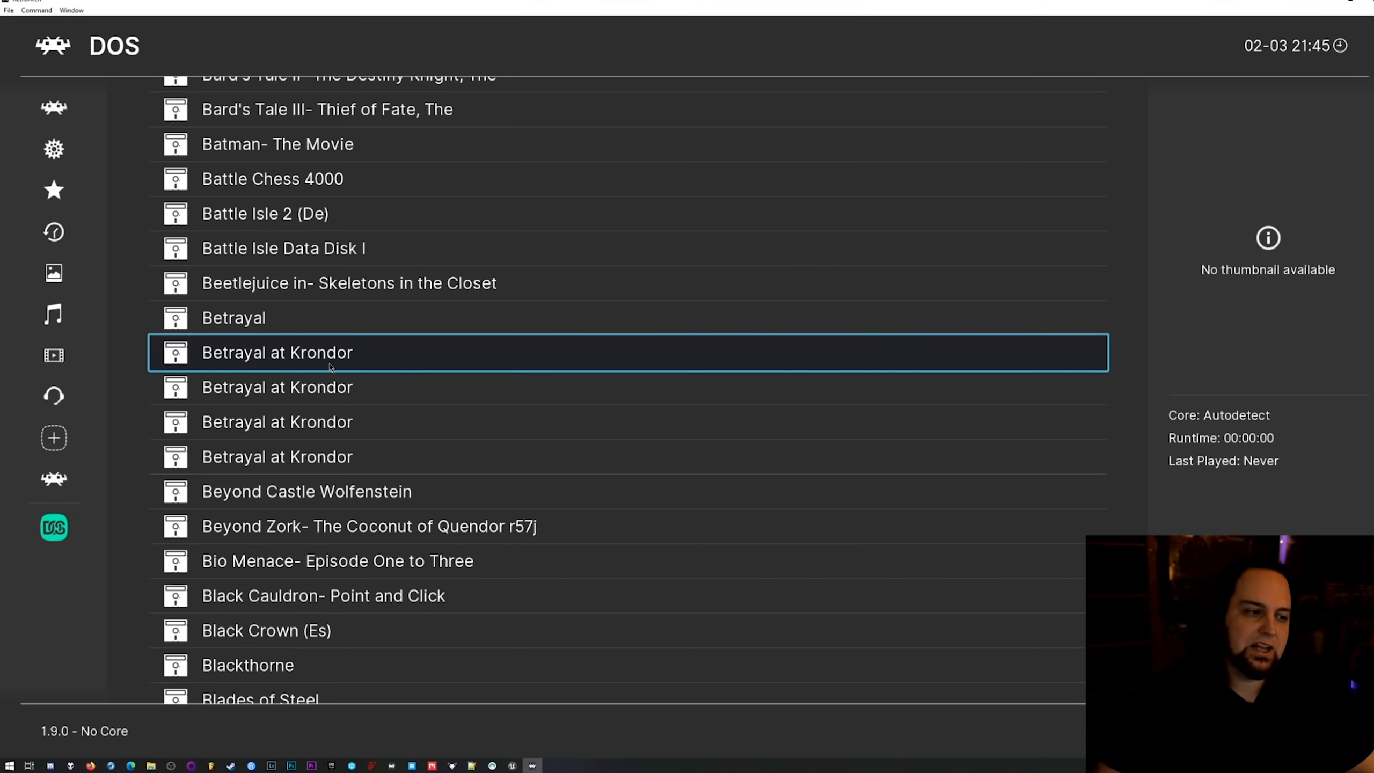
pyautogui.click(358, 355)
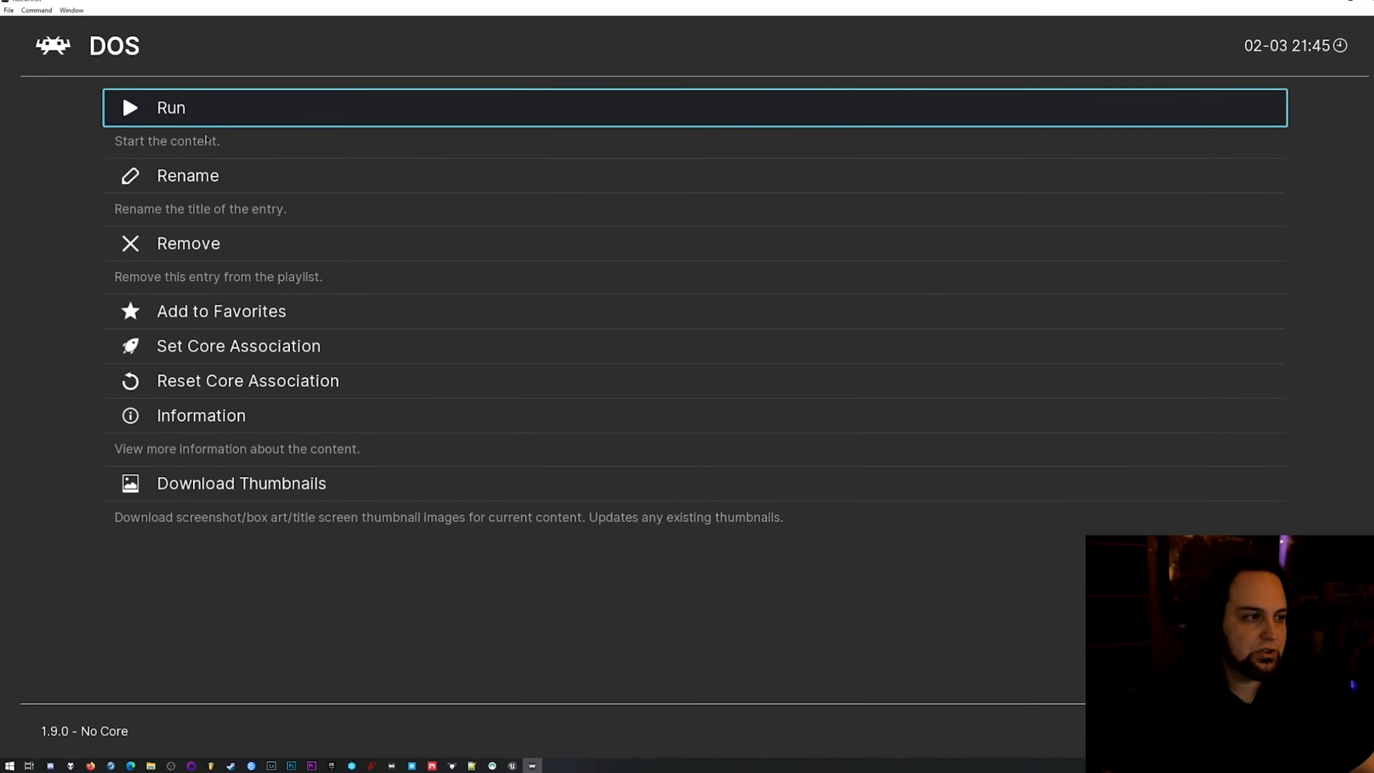
pyautogui.click(200, 110)
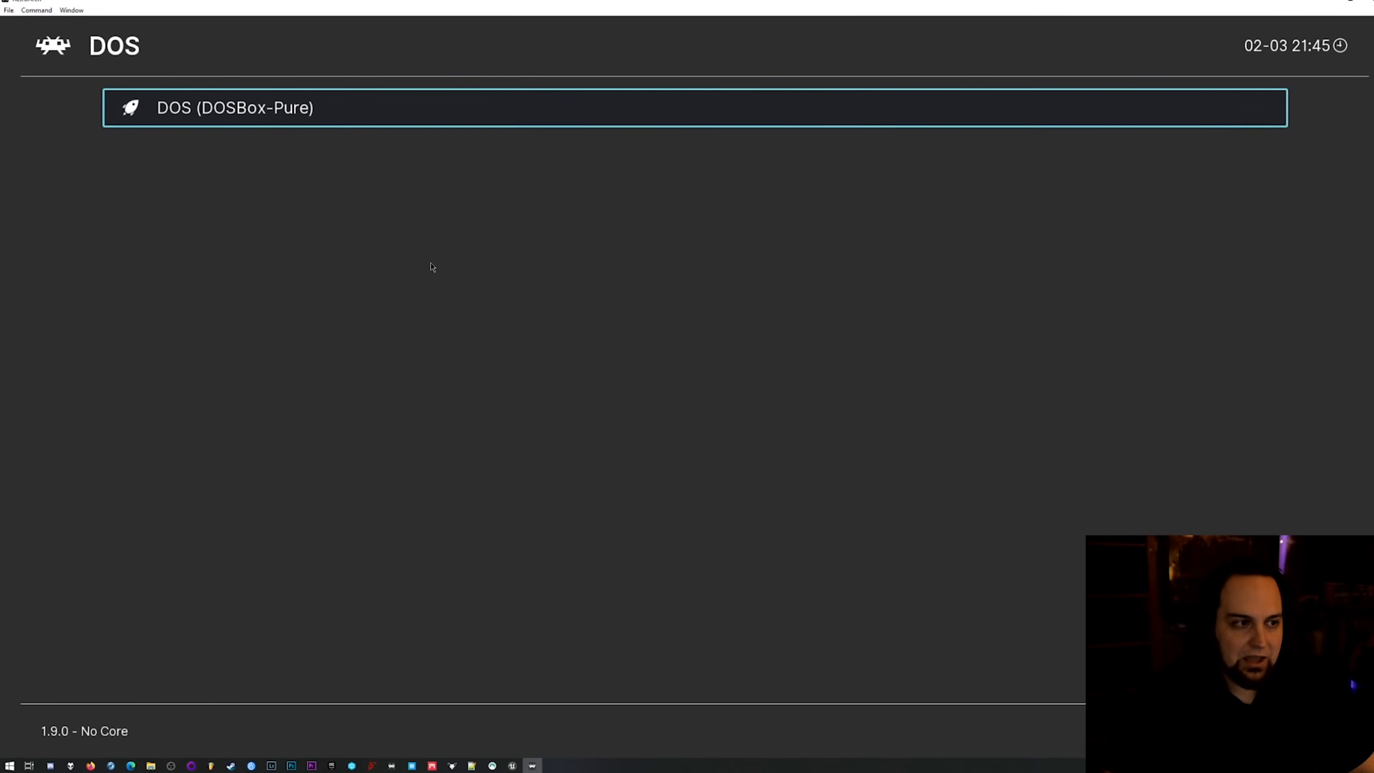
pyautogui.click(267, 114)
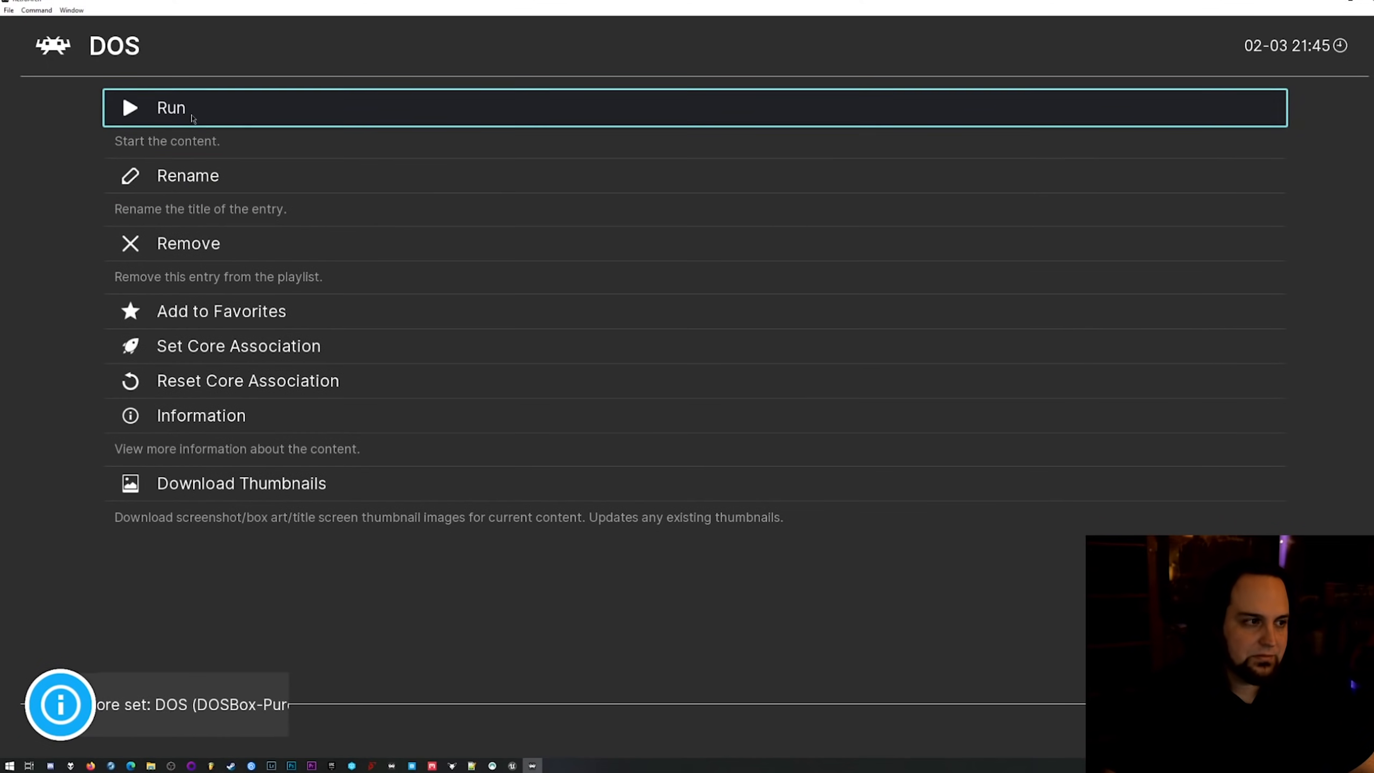
pyautogui.click(191, 119)
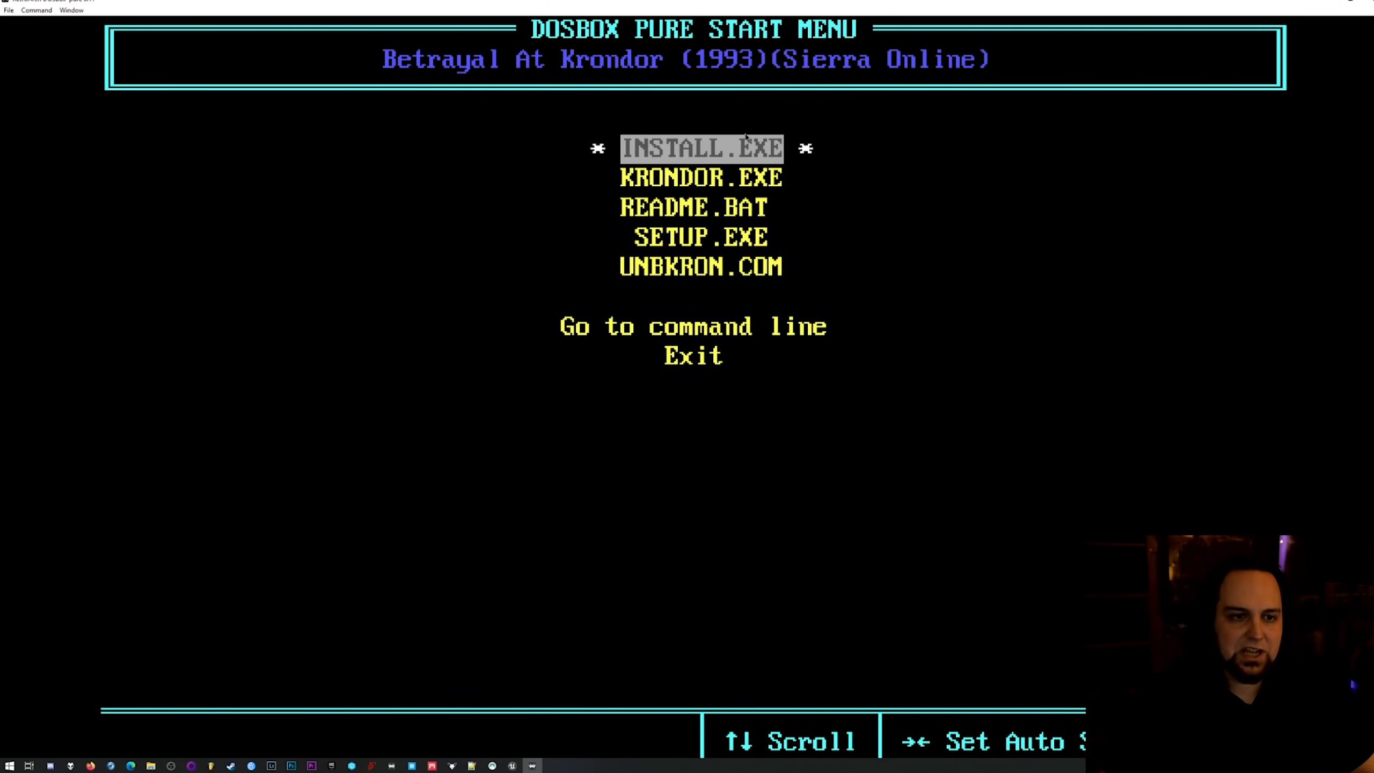
# Look through the game's start menu entries and the save state options of the Quick Menu, and return to the game.
pyautogui.press('Down')
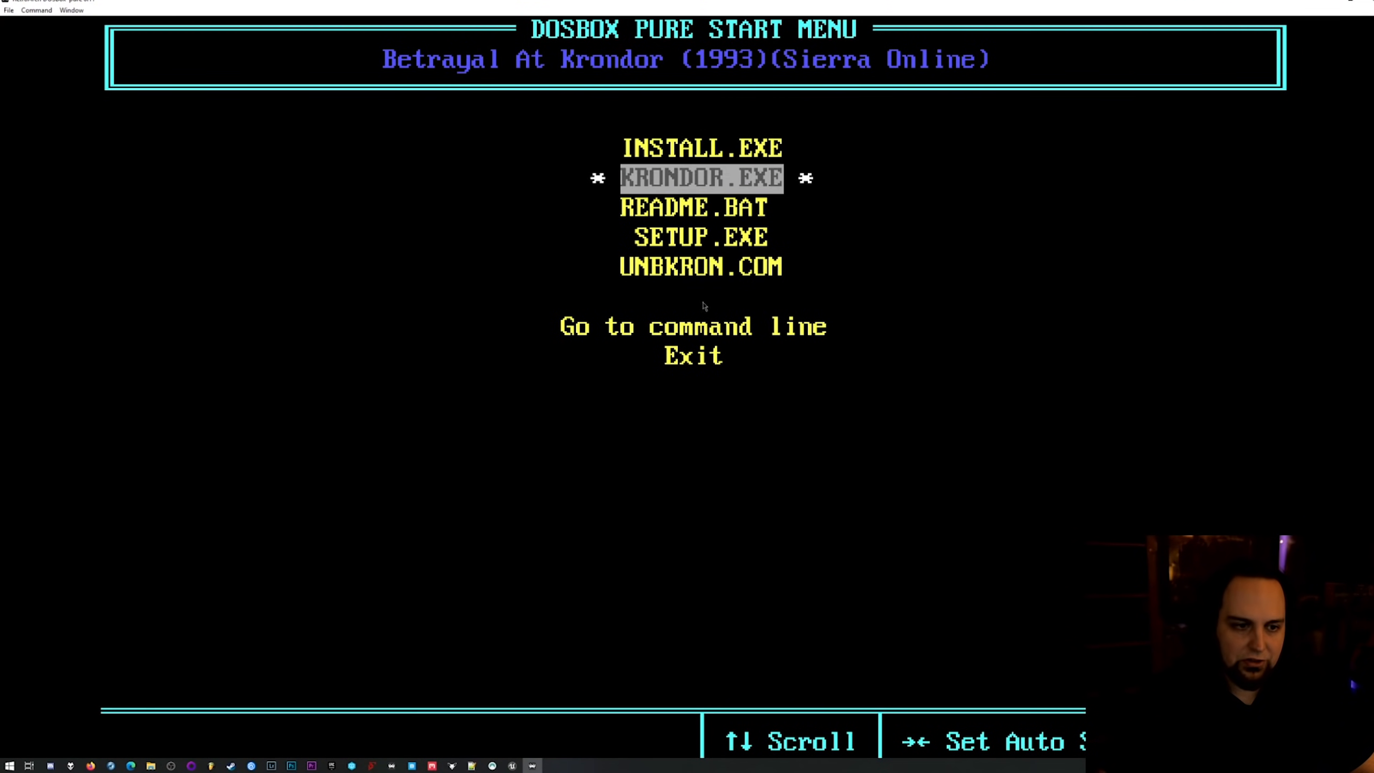
pyautogui.press('Down')
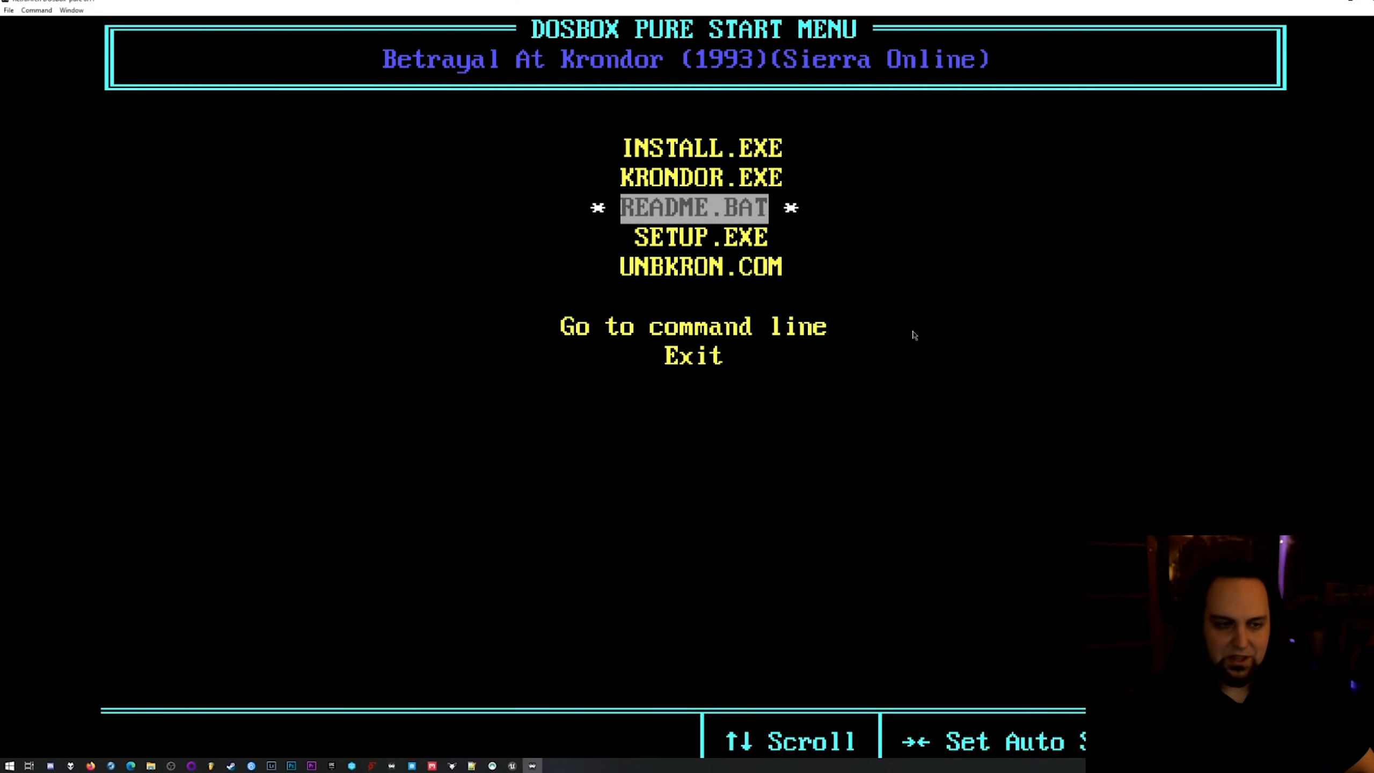
pyautogui.press('F1')
pyautogui.press('Down')
pyautogui.press('Down')
pyautogui.press('Down')
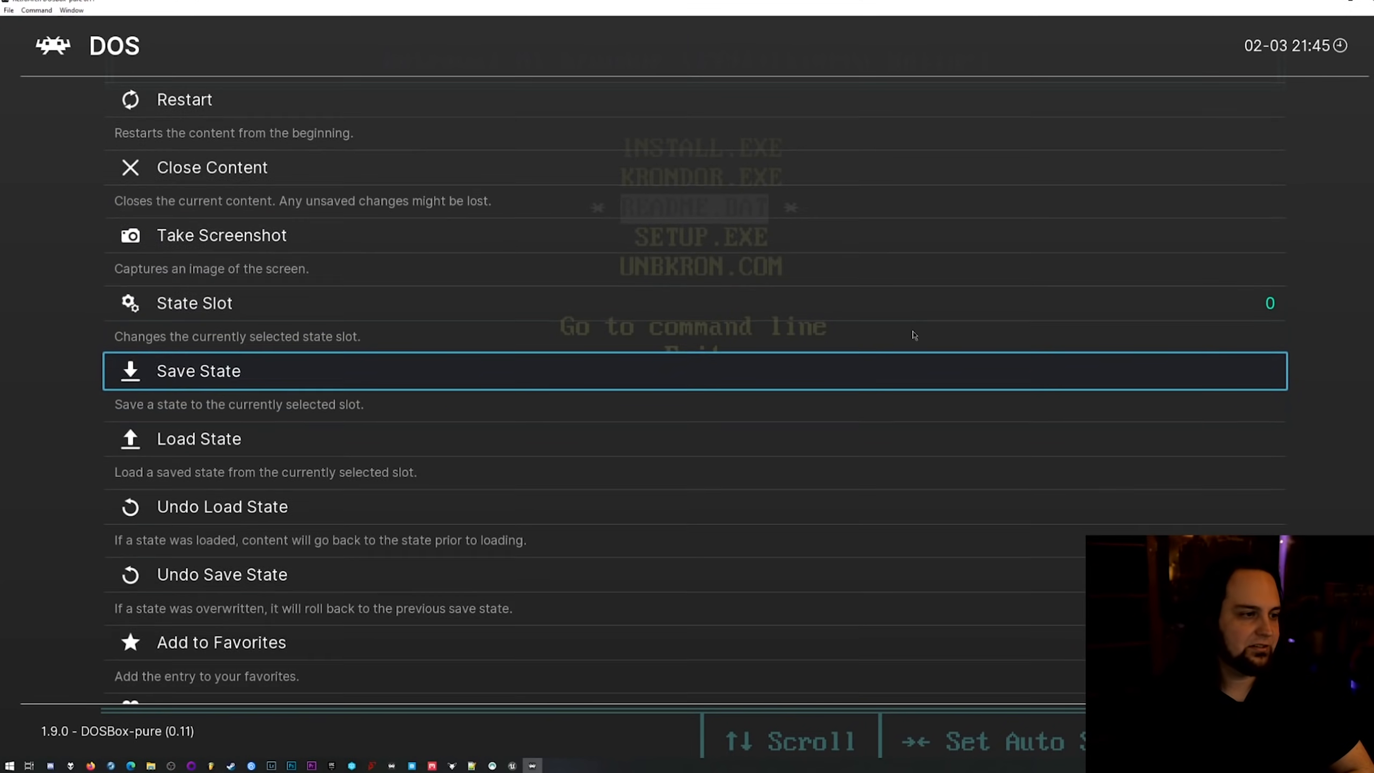
pyautogui.press('Up')
pyautogui.press('Up')
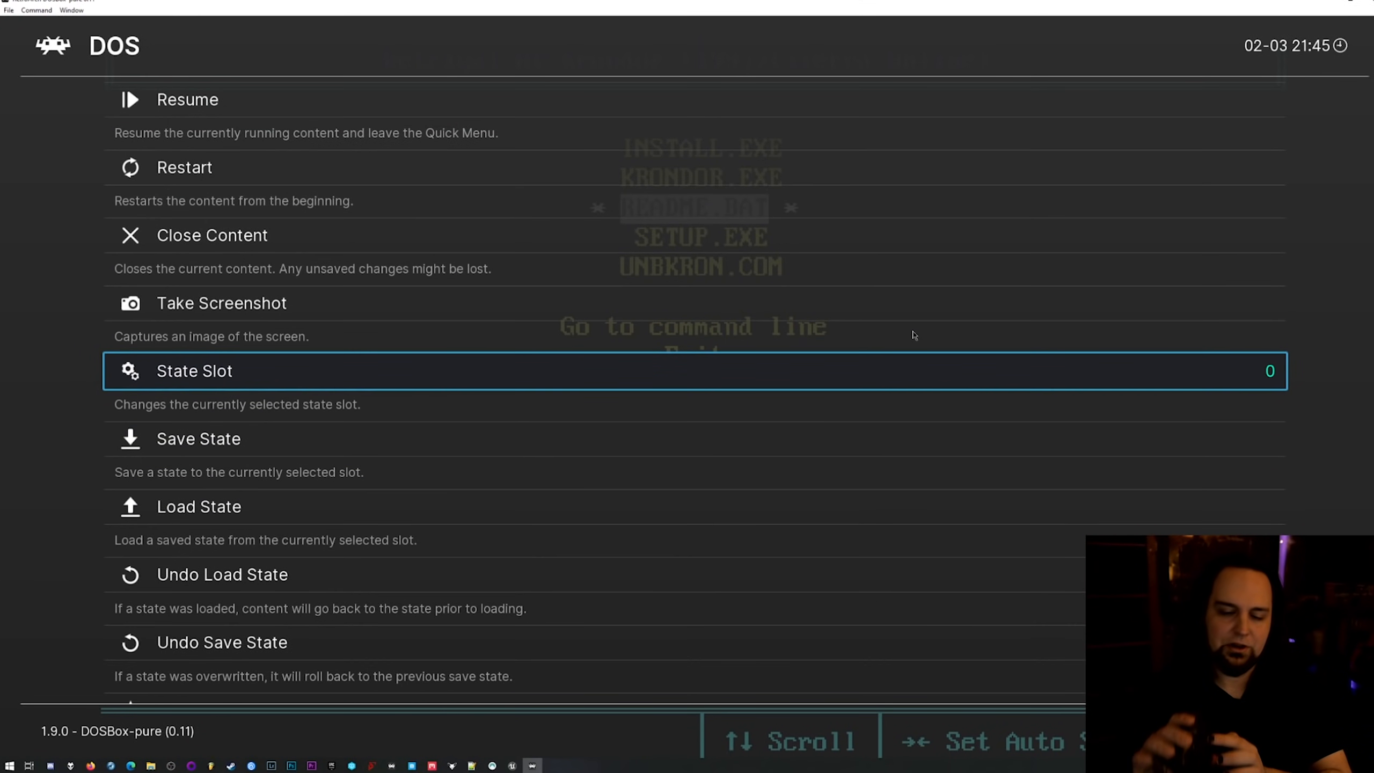
pyautogui.press('F1')
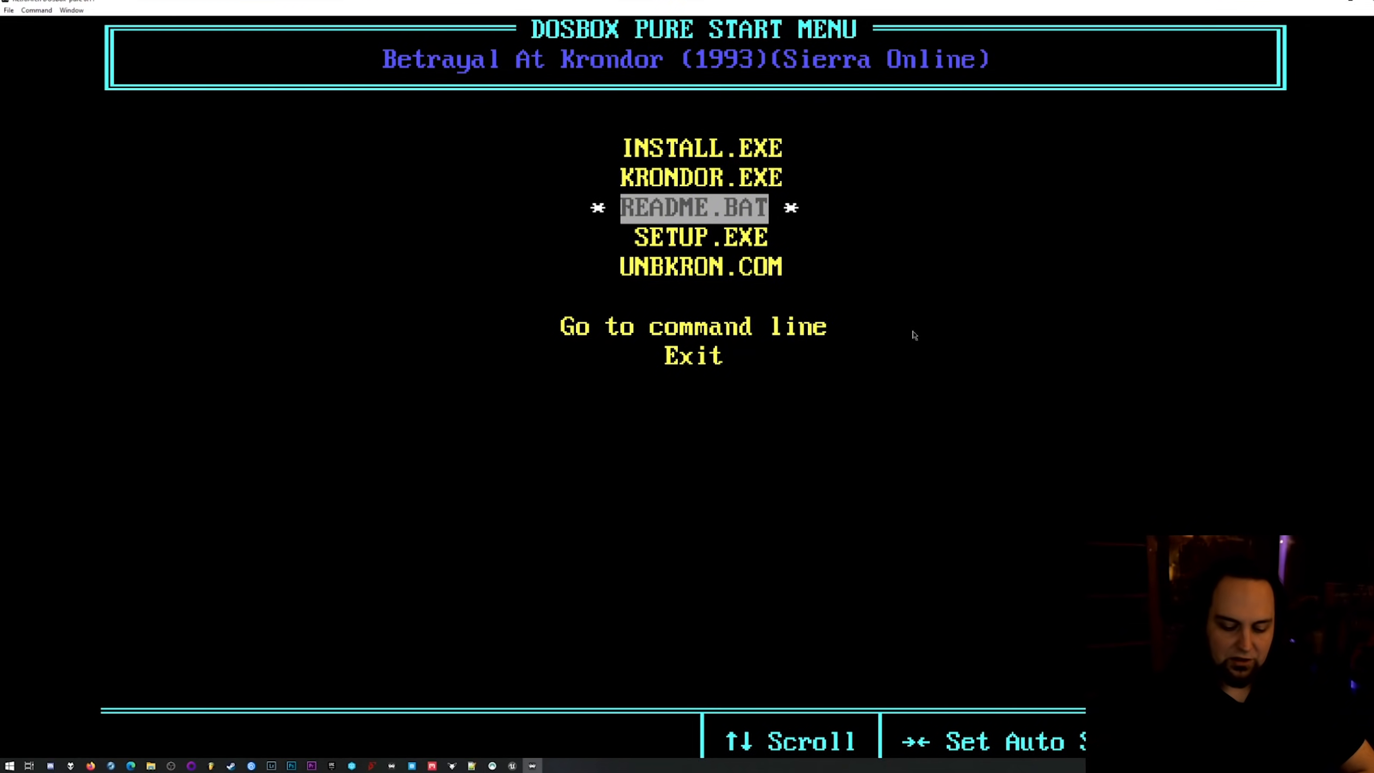
# Exit Betrayal at Krondor from the DOSBox Pure start menu.
pyautogui.press('Down')
pyautogui.press('Down')
pyautogui.press('Down')
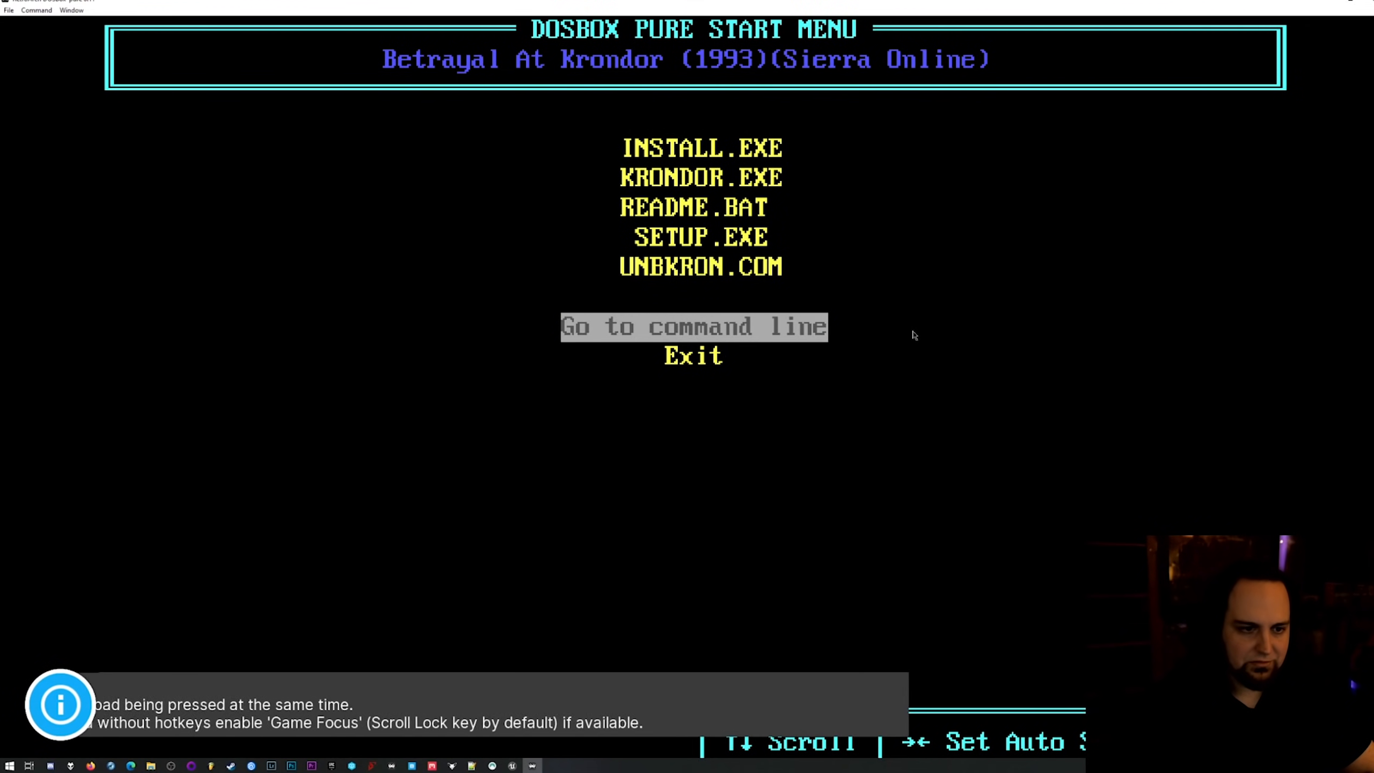
pyautogui.press('Down')
pyautogui.press('Return')
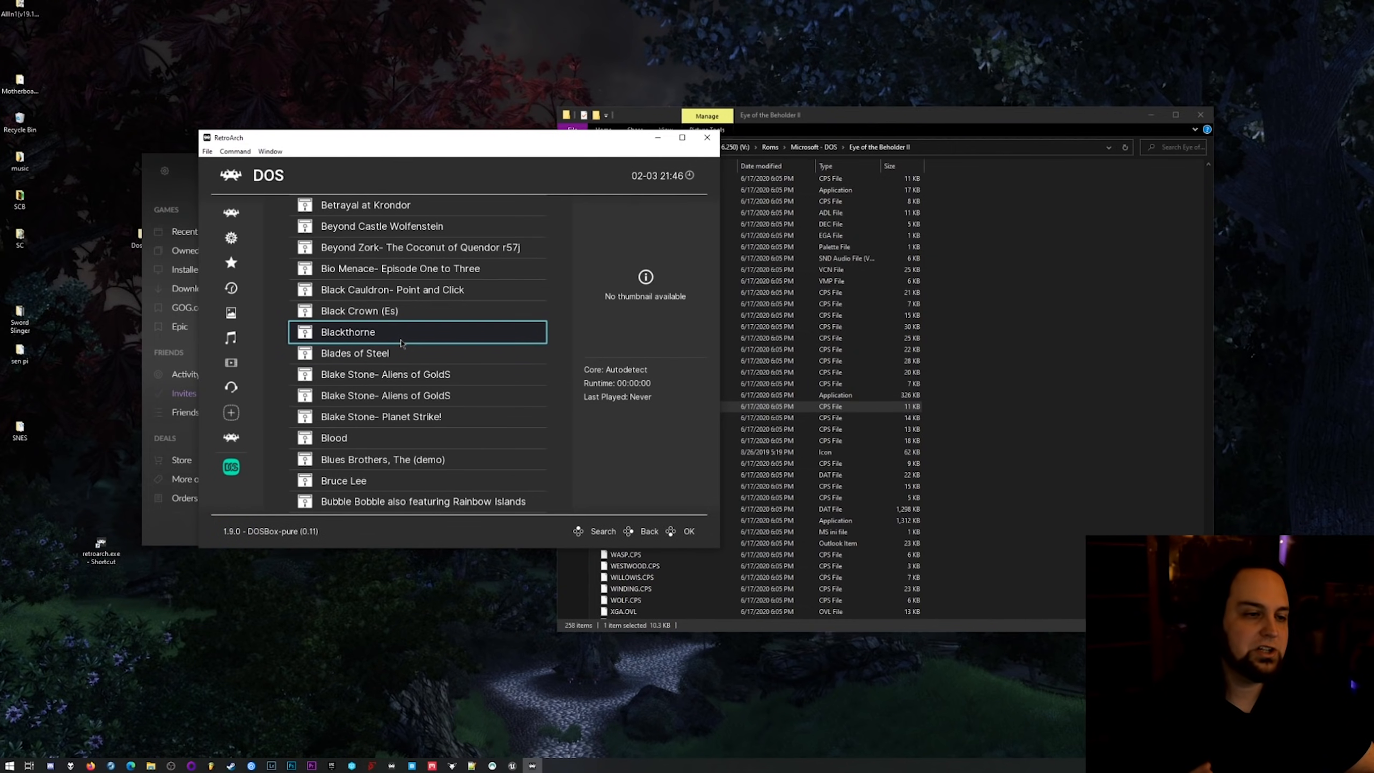
# Select Blackthorne in the DOS playlist and choose to run it.
pyautogui.click(401, 343)
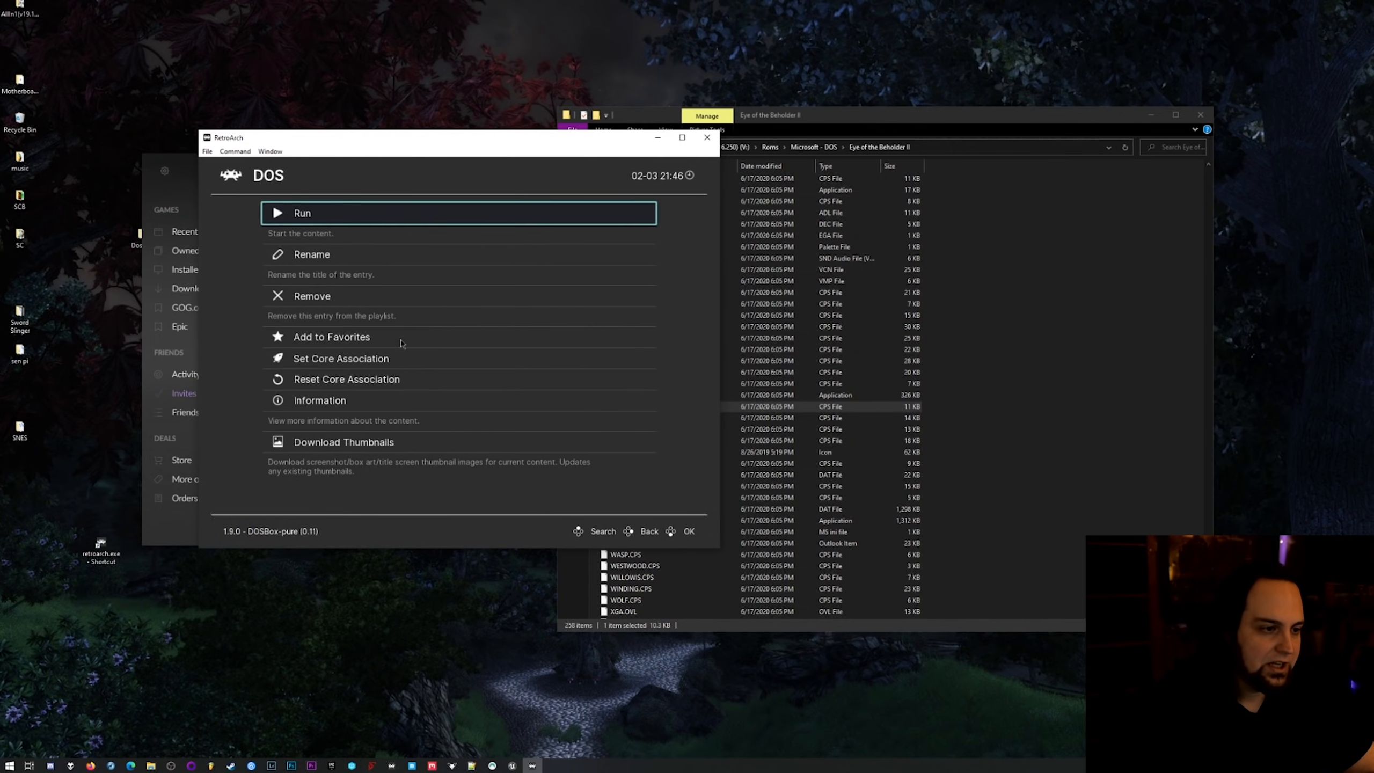
pyautogui.click(317, 216)
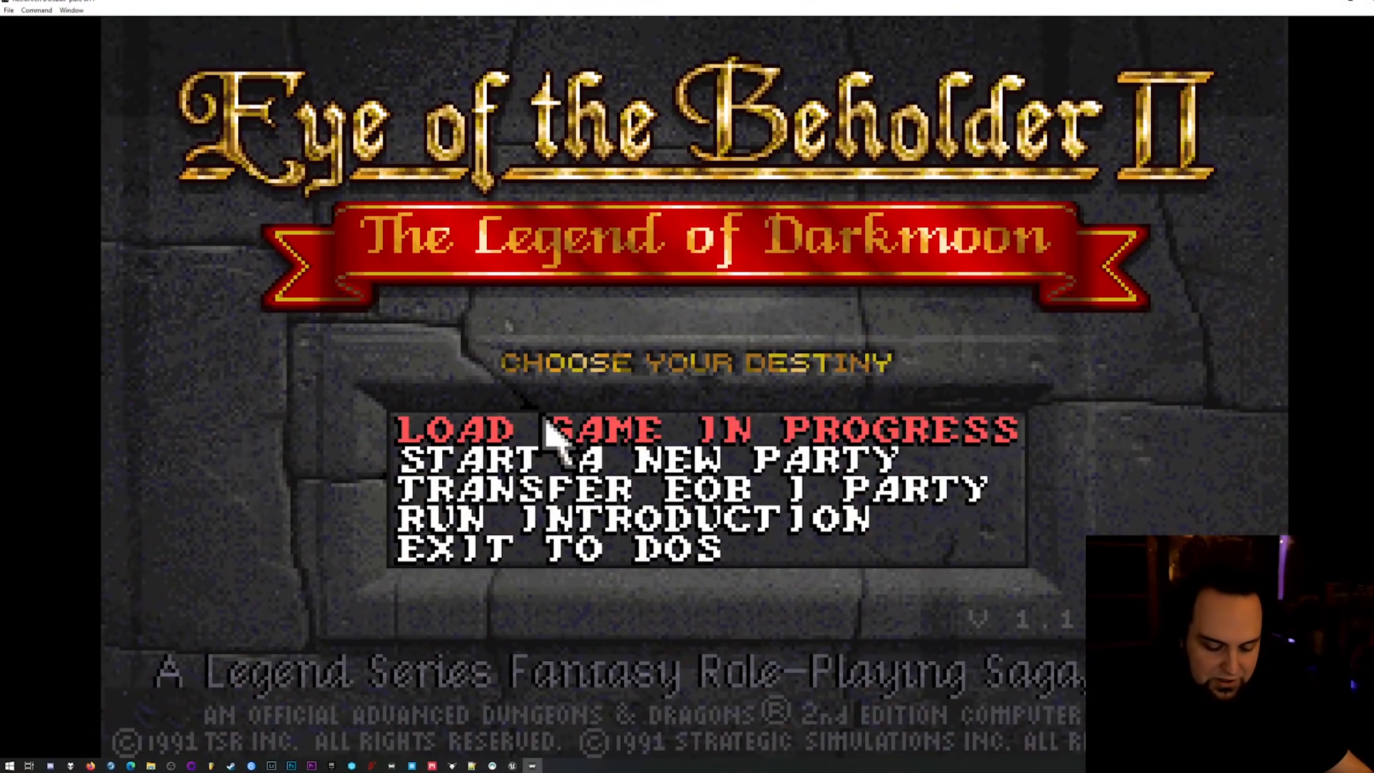
# Toggle Game Focus off and back on in Eye of the Beholder II.
pyautogui.press('Scroll_Lock')
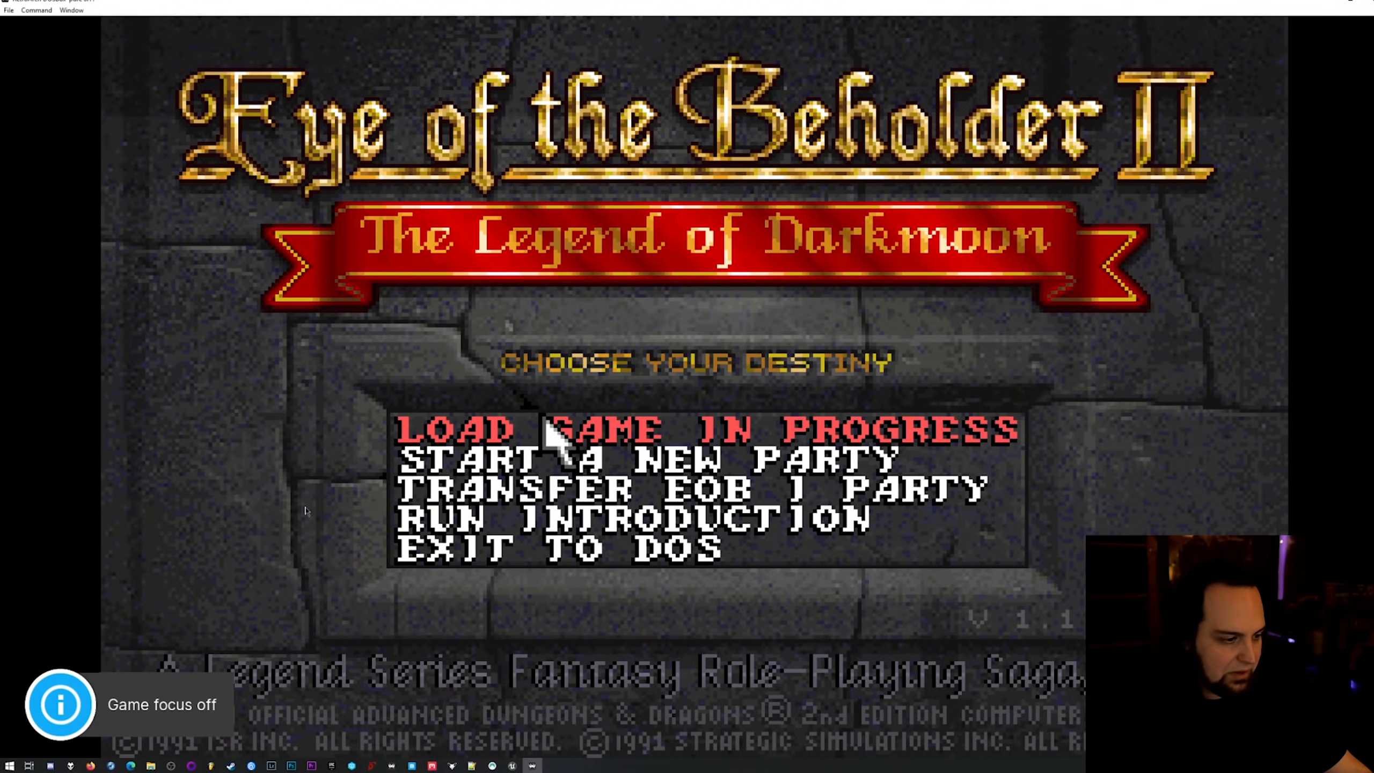
pyautogui.press('Scroll_Lock')
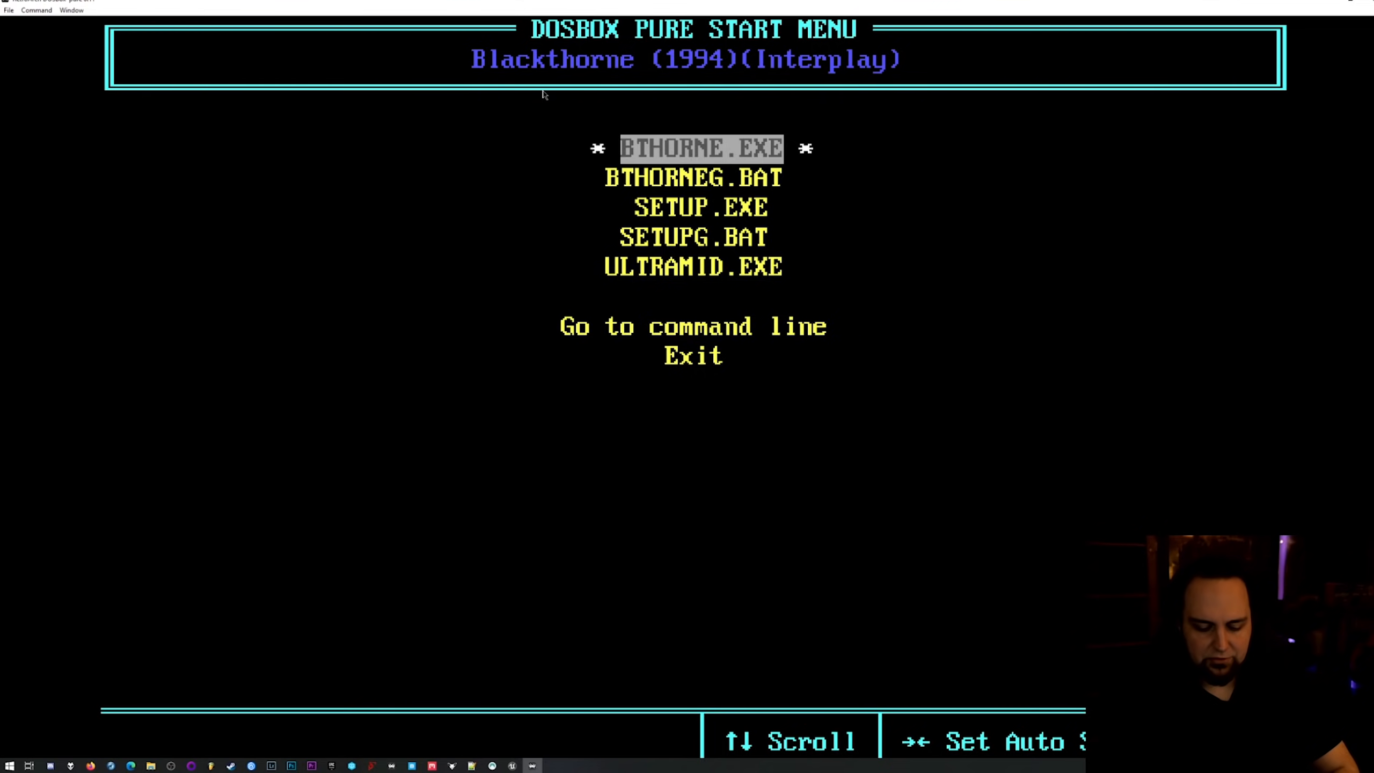
# Turn on Game Focus and launch SETUP.EXE from Blackthorne's start menu.
pyautogui.press('Scroll_Lock')
pyautogui.press('Down')
pyautogui.press('Down')
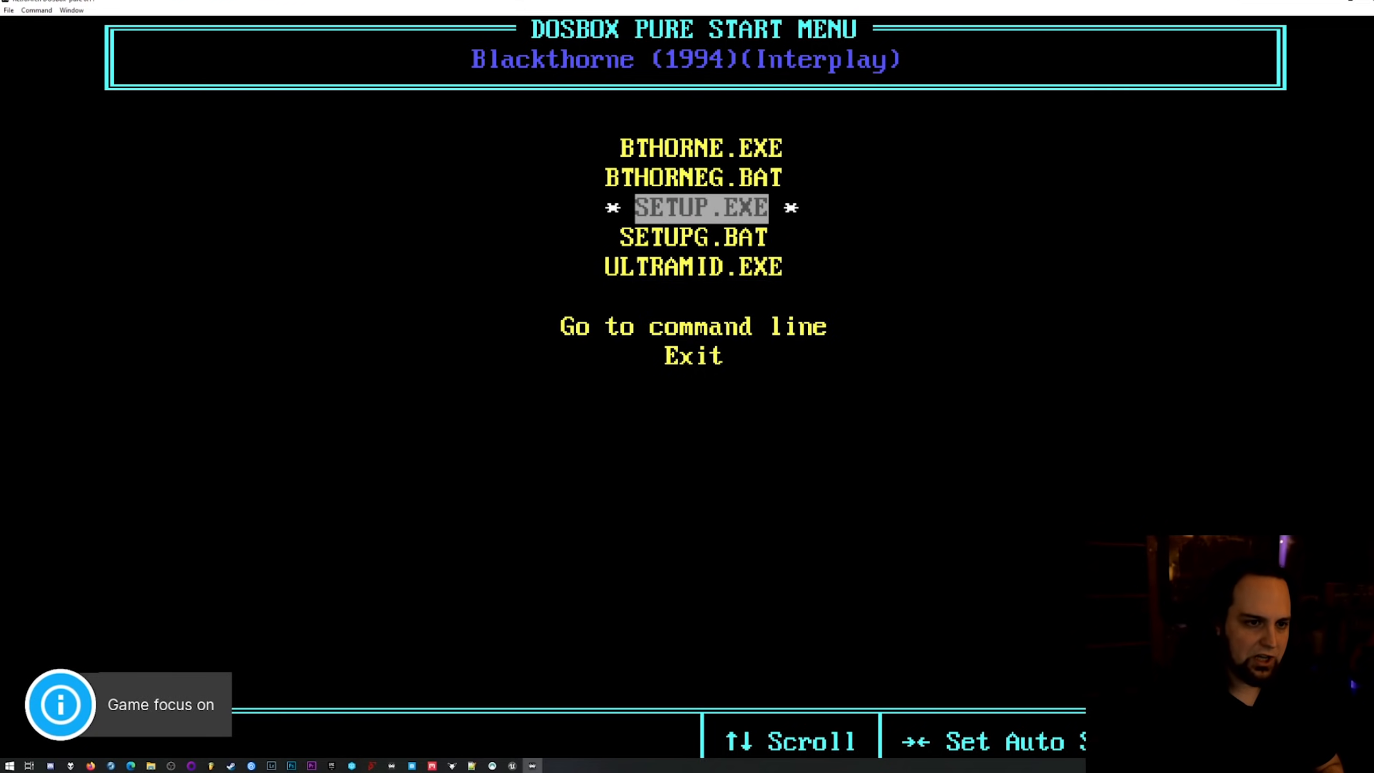
pyautogui.press('Return')
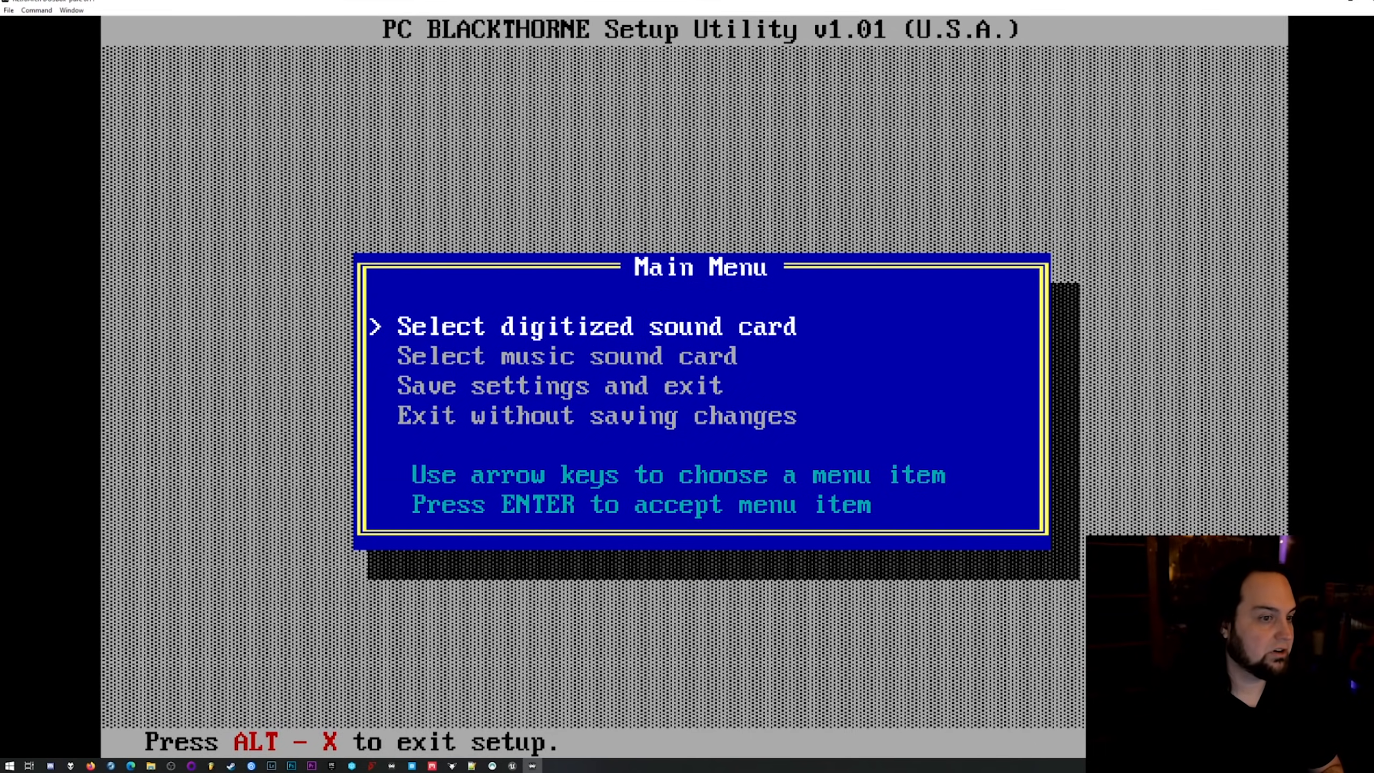
# Set the digitized sound card to Sound Blaster Pro with port address 220 and IRQ 7 in the Blackthorne setup.
pyautogui.press('Down')
pyautogui.press('Up')
pyautogui.press('Down')
pyautogui.press('Up')
pyautogui.press('Return')
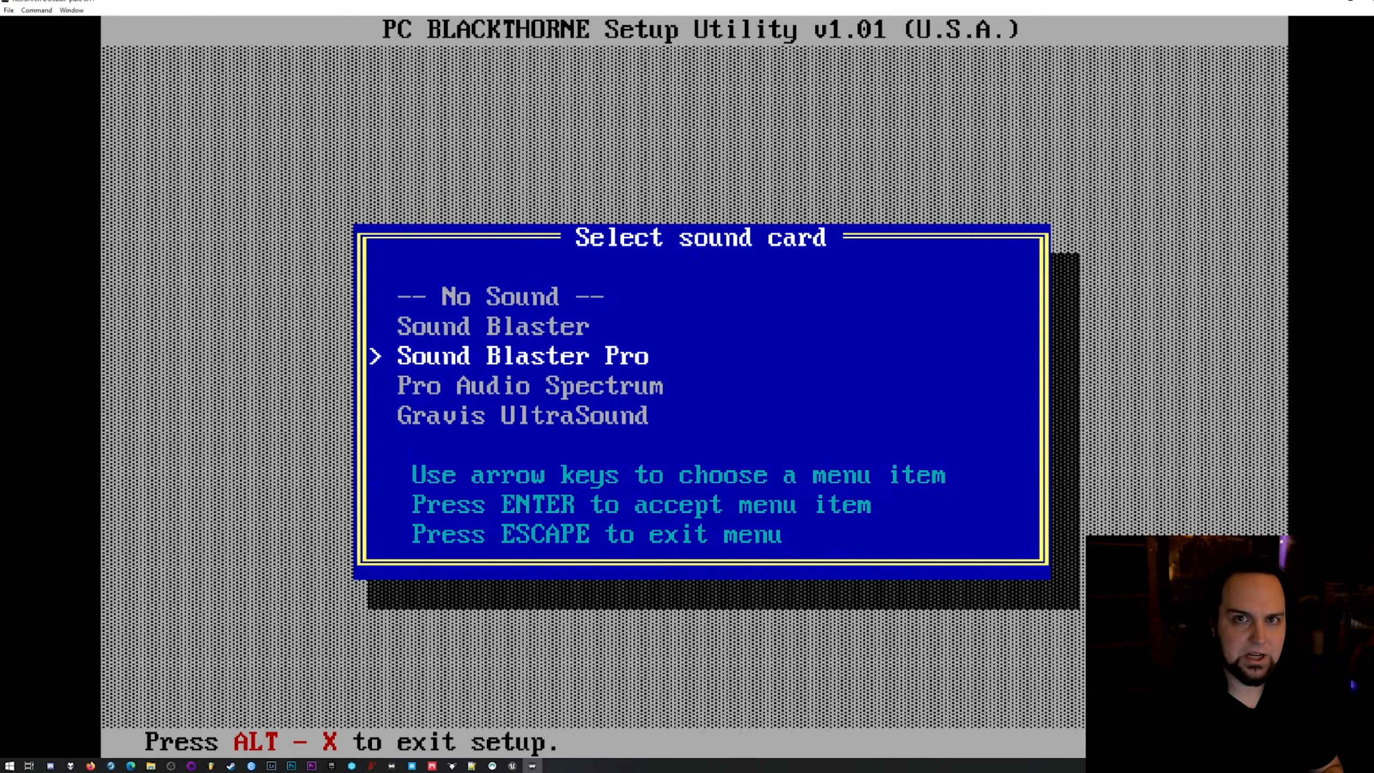
pyautogui.press('Return')
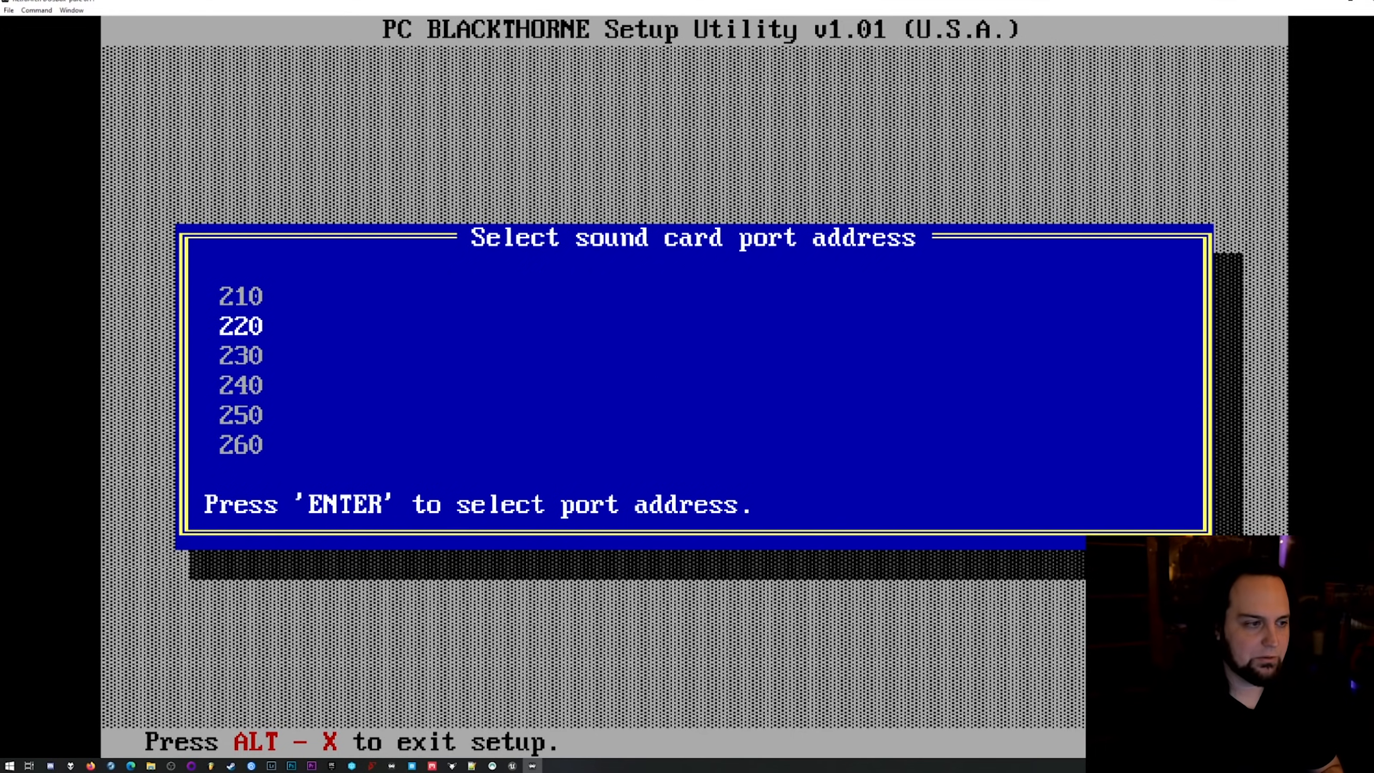
pyautogui.press('Return')
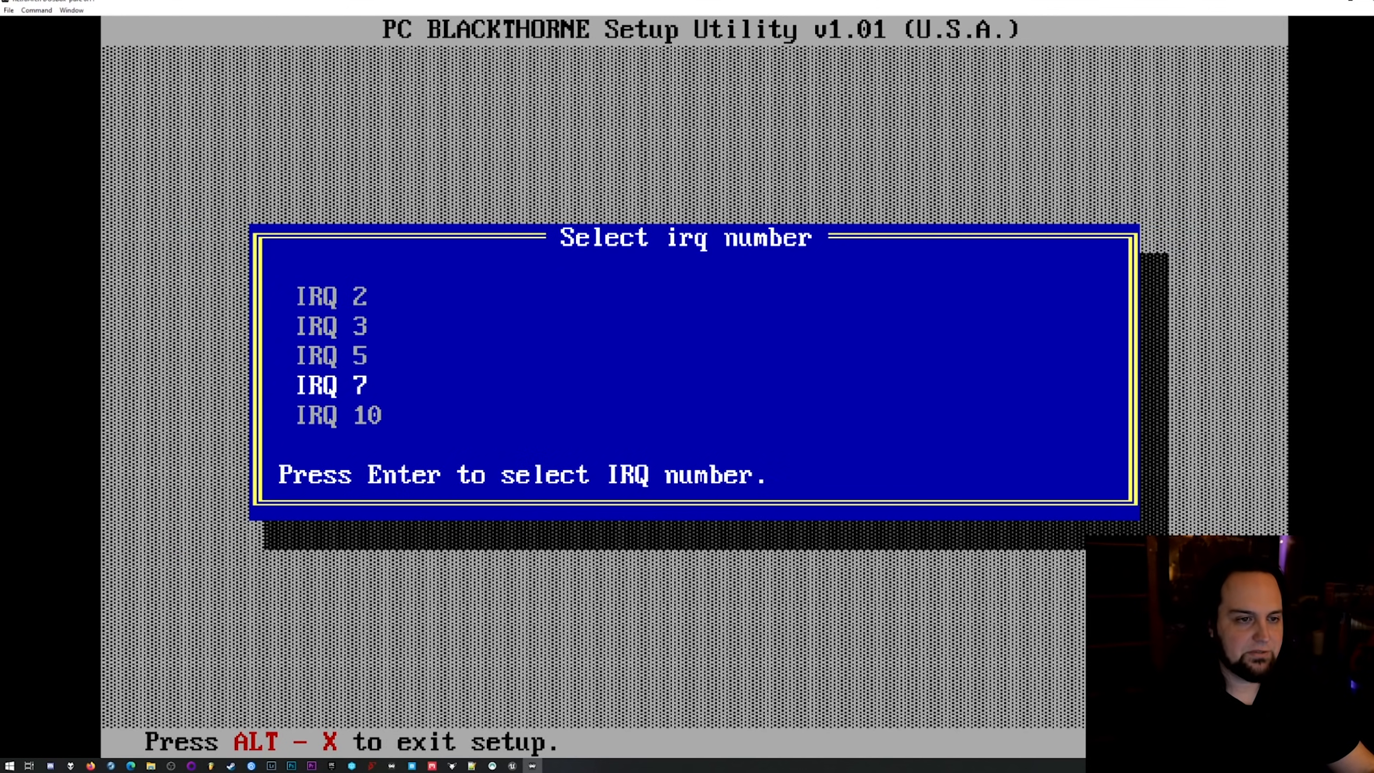
pyautogui.press('Return')
pyautogui.press('Return')
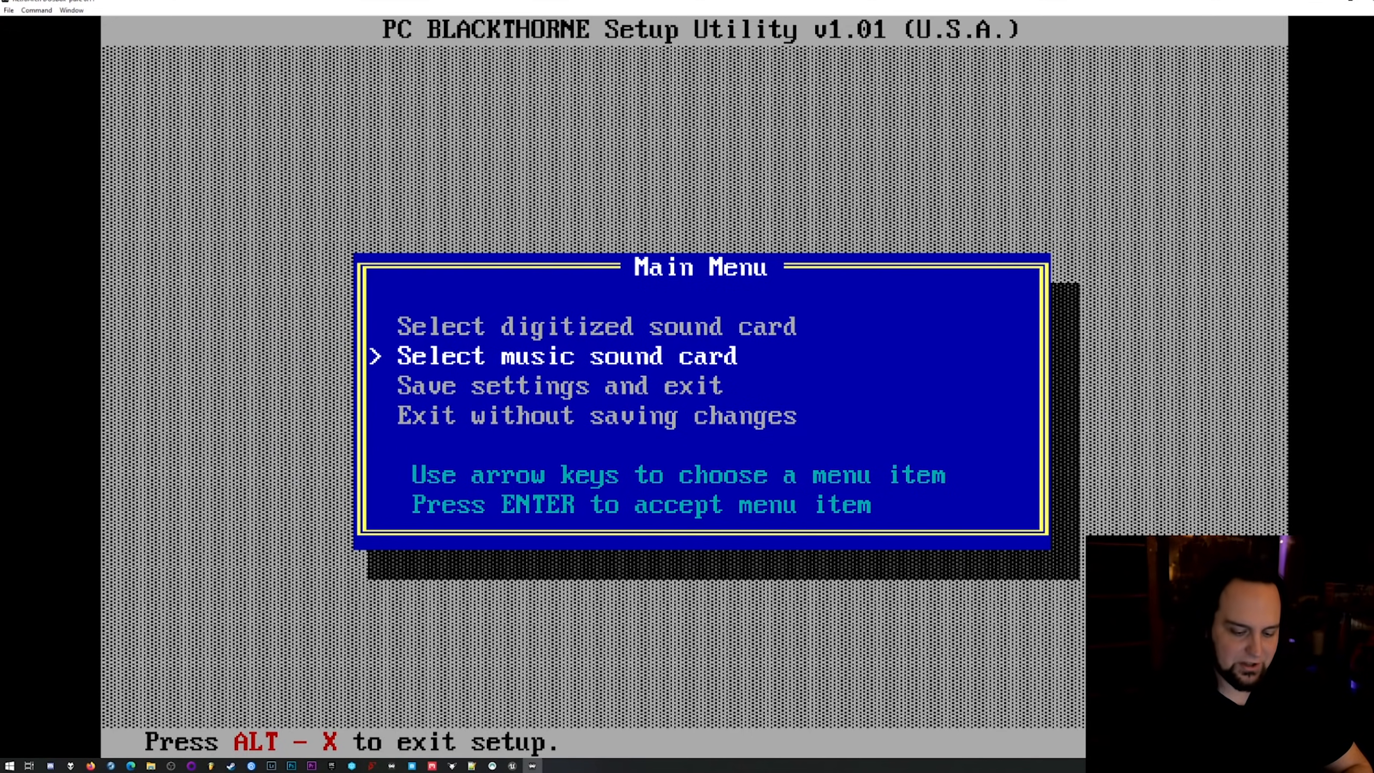
# Turn off Game Focus, open Blackthorne's core options from the Quick Menu and switch Show Advanced Options on.
pyautogui.press('Scroll_Lock')
pyautogui.press('F1')
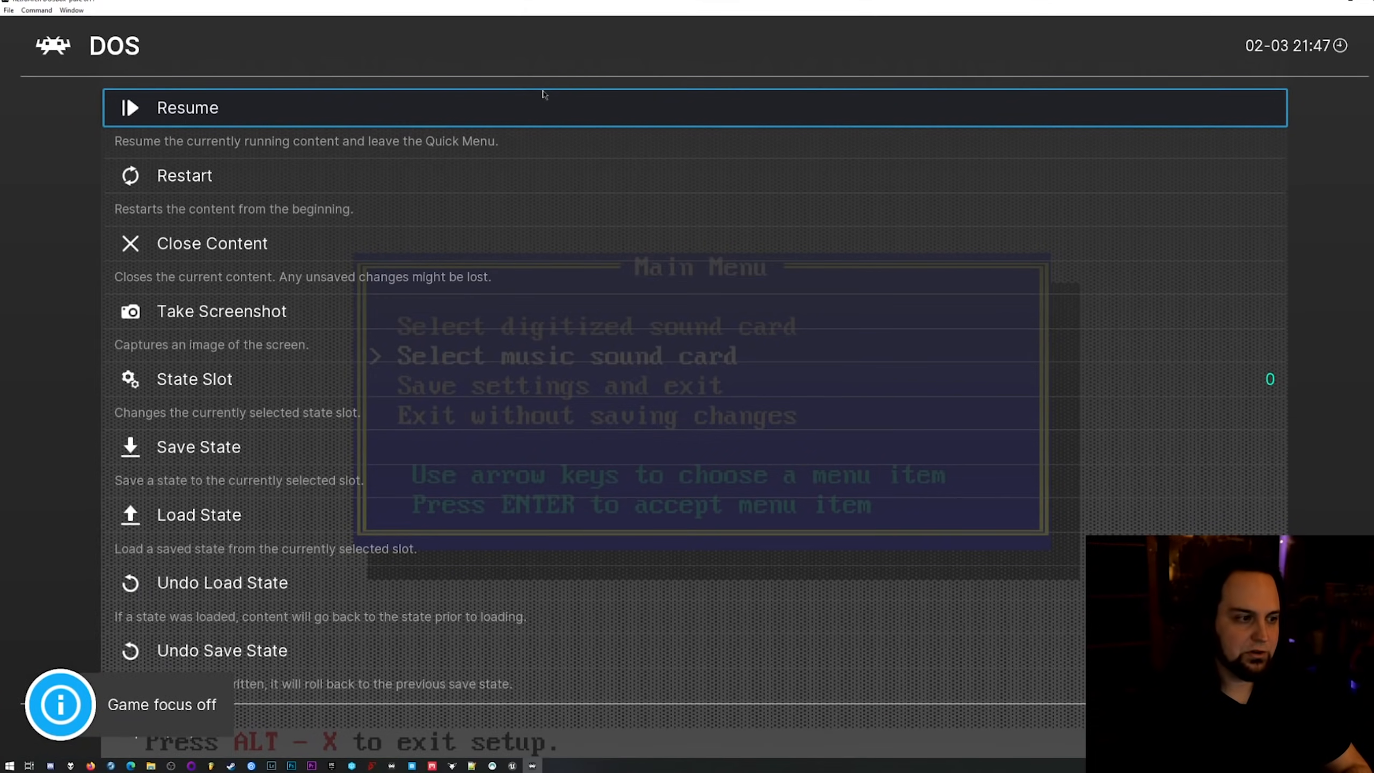
pyautogui.press('Down')
pyautogui.press('Down')
pyautogui.press('Down')
pyautogui.press('Down')
pyautogui.press('Down')
pyautogui.press('Down')
pyautogui.press('Down')
pyautogui.press('Down')
pyautogui.press('Down')
pyautogui.press('Down')
pyautogui.press('Down')
pyautogui.press('Down')
pyautogui.press('Return')
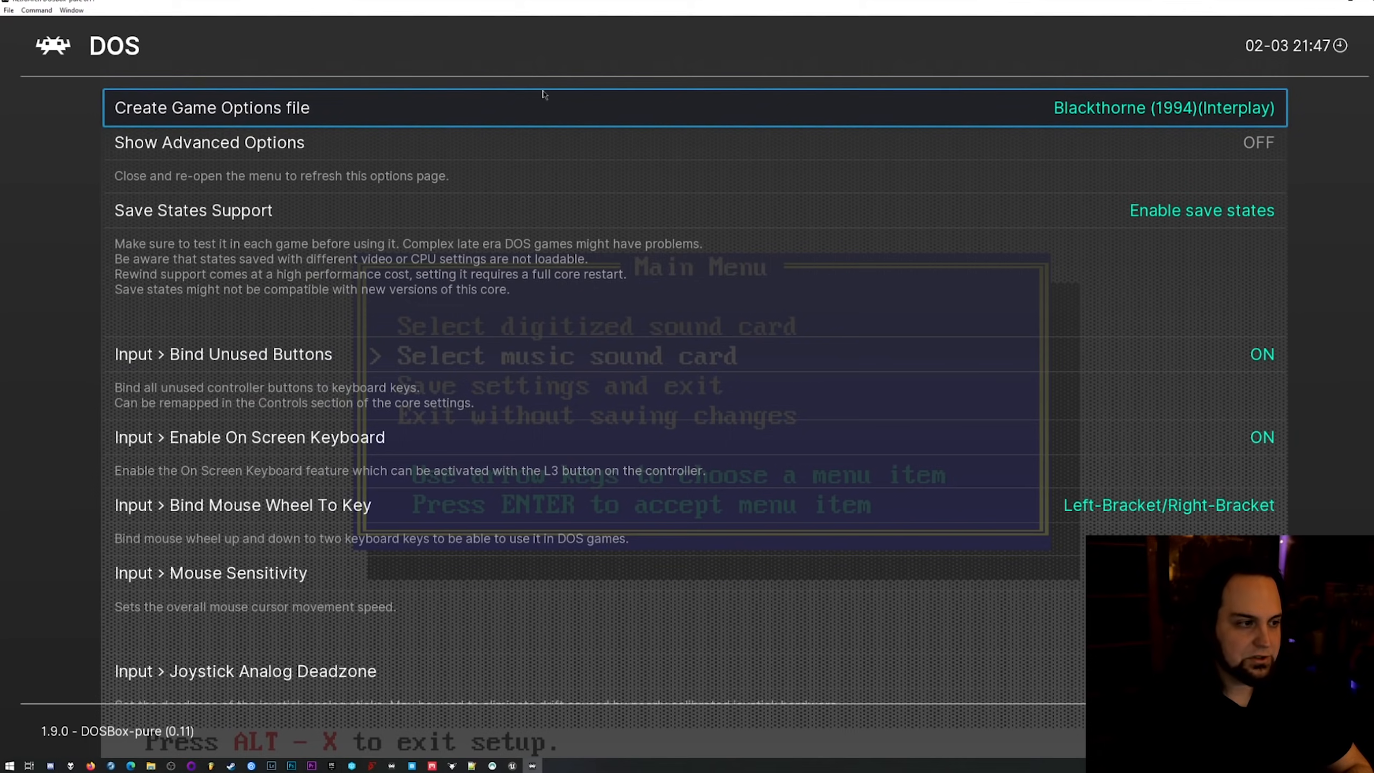
pyautogui.press('Down')
pyautogui.press('Right')
# Examine Blackthorne's core options from Save States Support down to the SoundBlaster Settings.
pyautogui.press('Down')
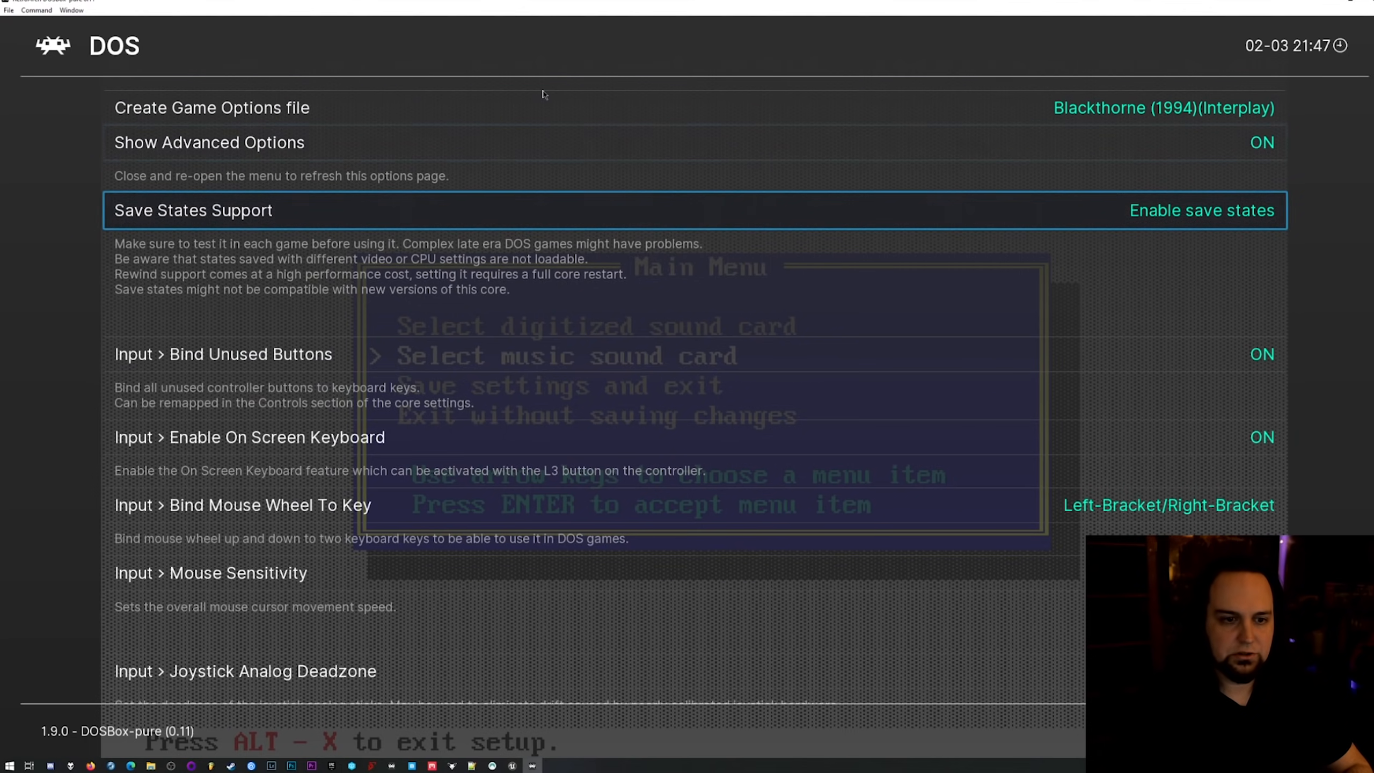
pyautogui.press('Down')
pyautogui.press('Down')
pyautogui.press('Down')
pyautogui.press('Down')
pyautogui.press('Down')
pyautogui.press('Down')
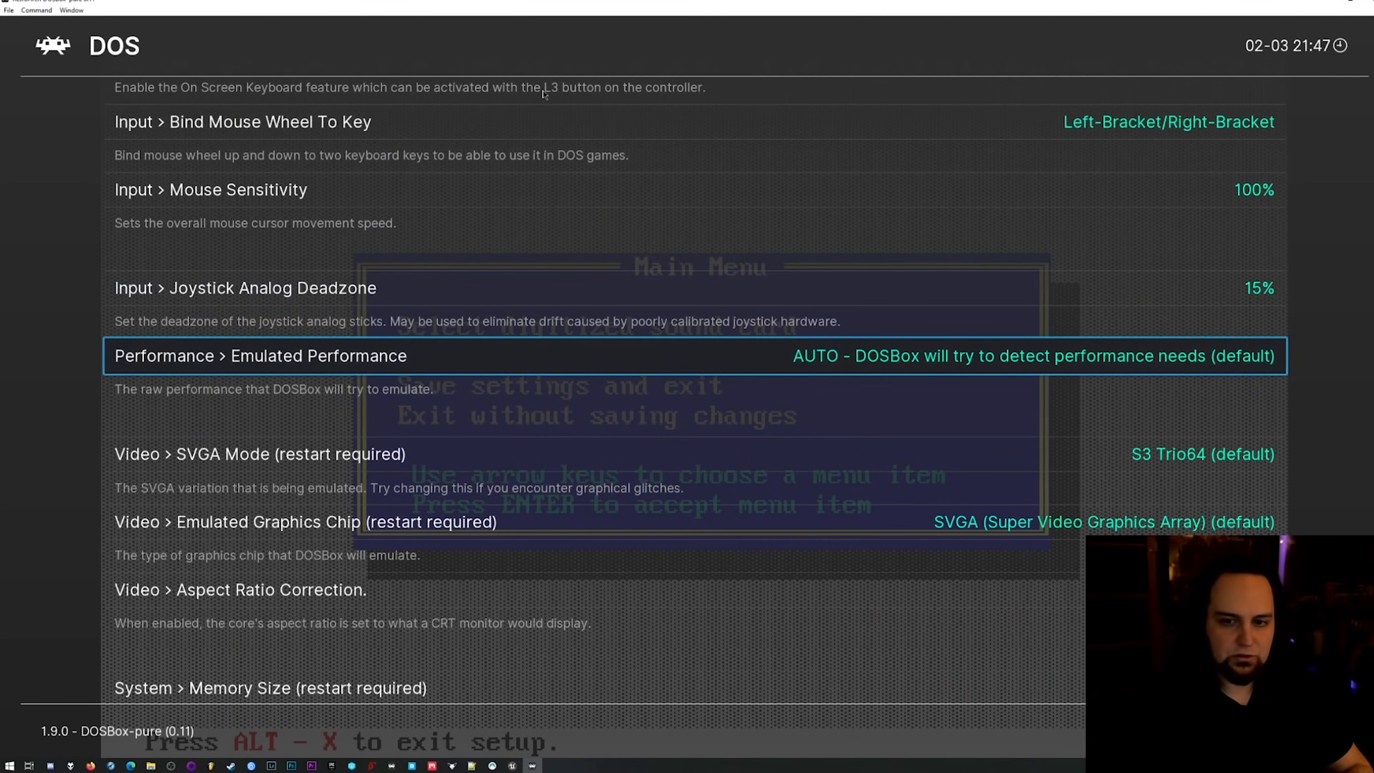
pyautogui.press('Down')
pyautogui.press('Down')
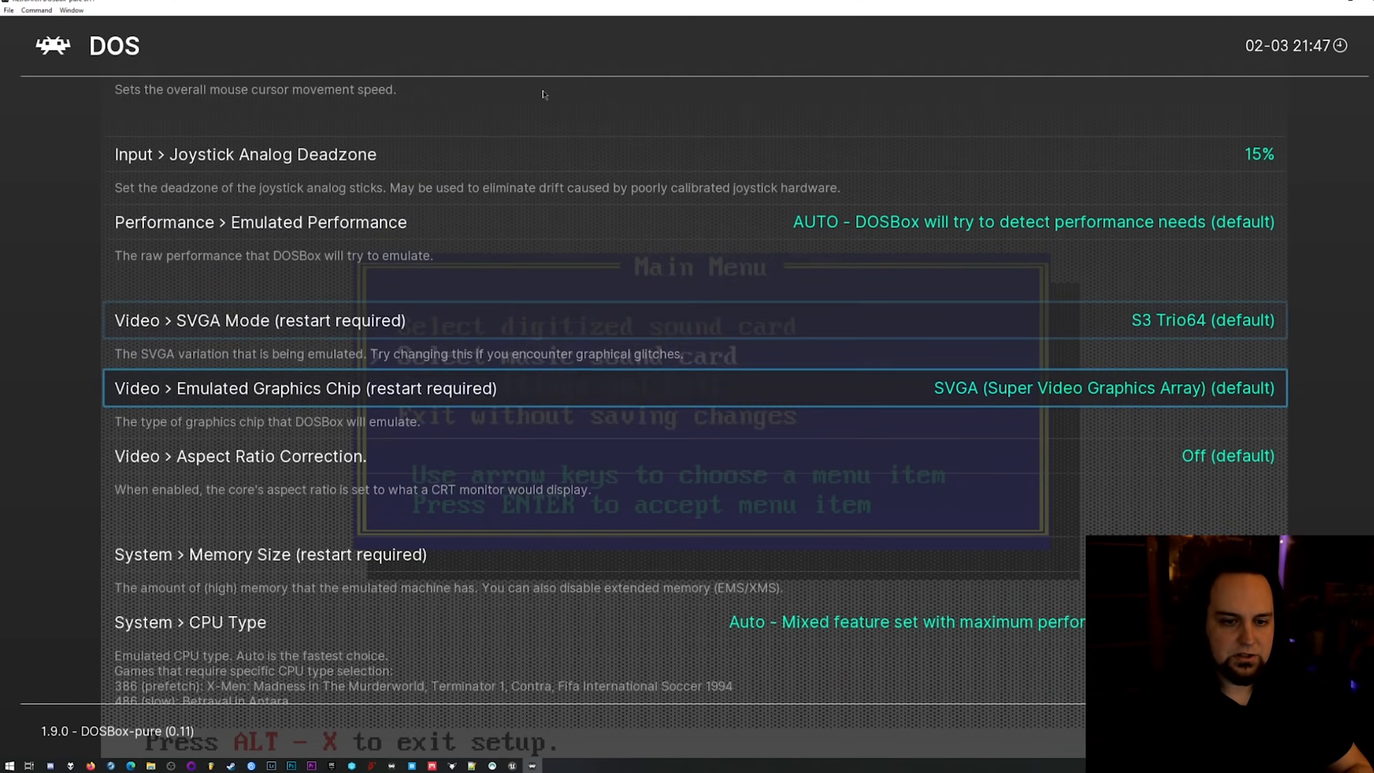
pyautogui.press('Down')
pyautogui.press('Down')
pyautogui.press('Down')
pyautogui.press('Down')
pyautogui.press('Down')
pyautogui.press('Down')
pyautogui.press('Up')
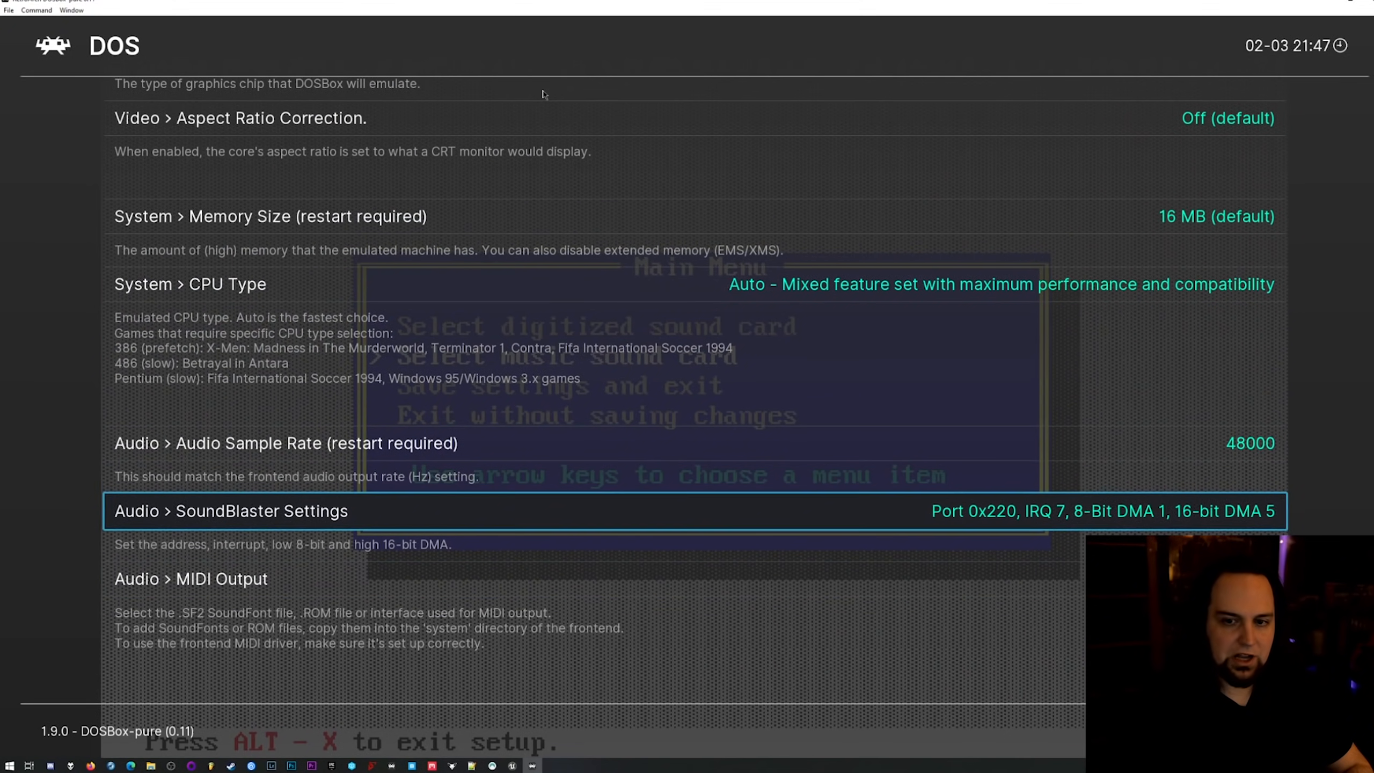
# Toggle Aspect Ratio Correction on and back off, and set the emulated system's Memory Size to 48 MB.
pyautogui.press('Up')
pyautogui.press('Up')
pyautogui.press('Up')
pyautogui.press('Up')
pyautogui.press('Right')
pyautogui.press('Left')
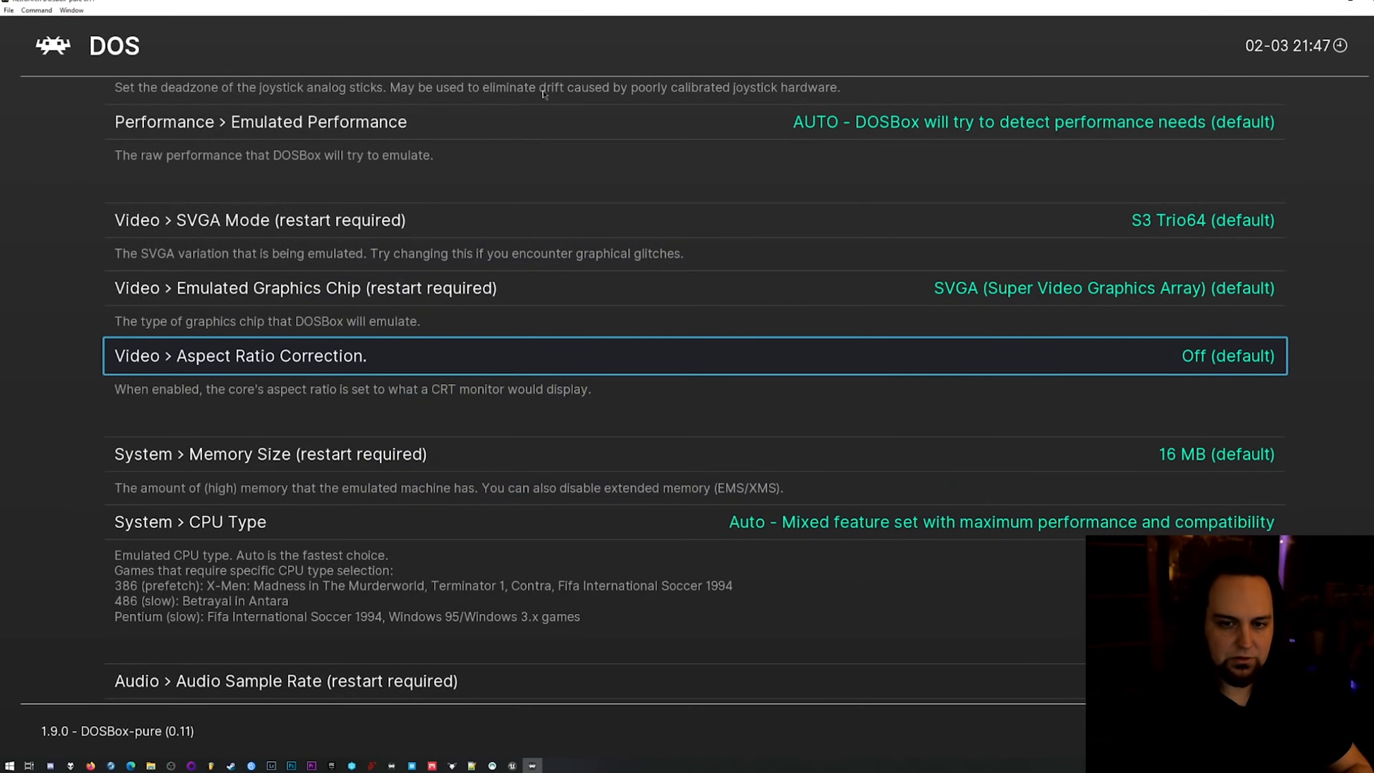
pyautogui.press('Down')
pyautogui.press('Right')
pyautogui.press('Right')
pyautogui.press('Right')
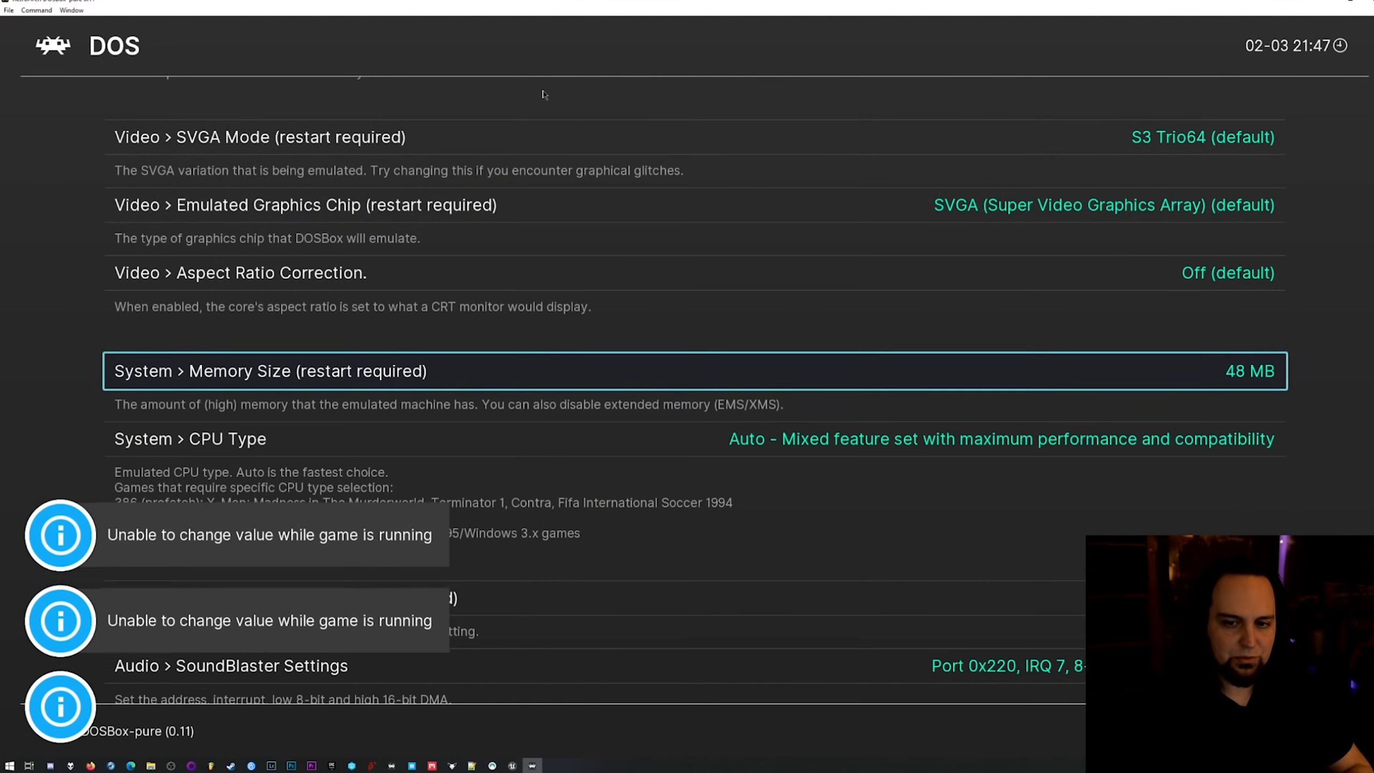
# Check the port, IRQ and DMA values in the core's SoundBlaster Settings.
pyautogui.press('Down')
pyautogui.press('Down')
pyautogui.press('Down')
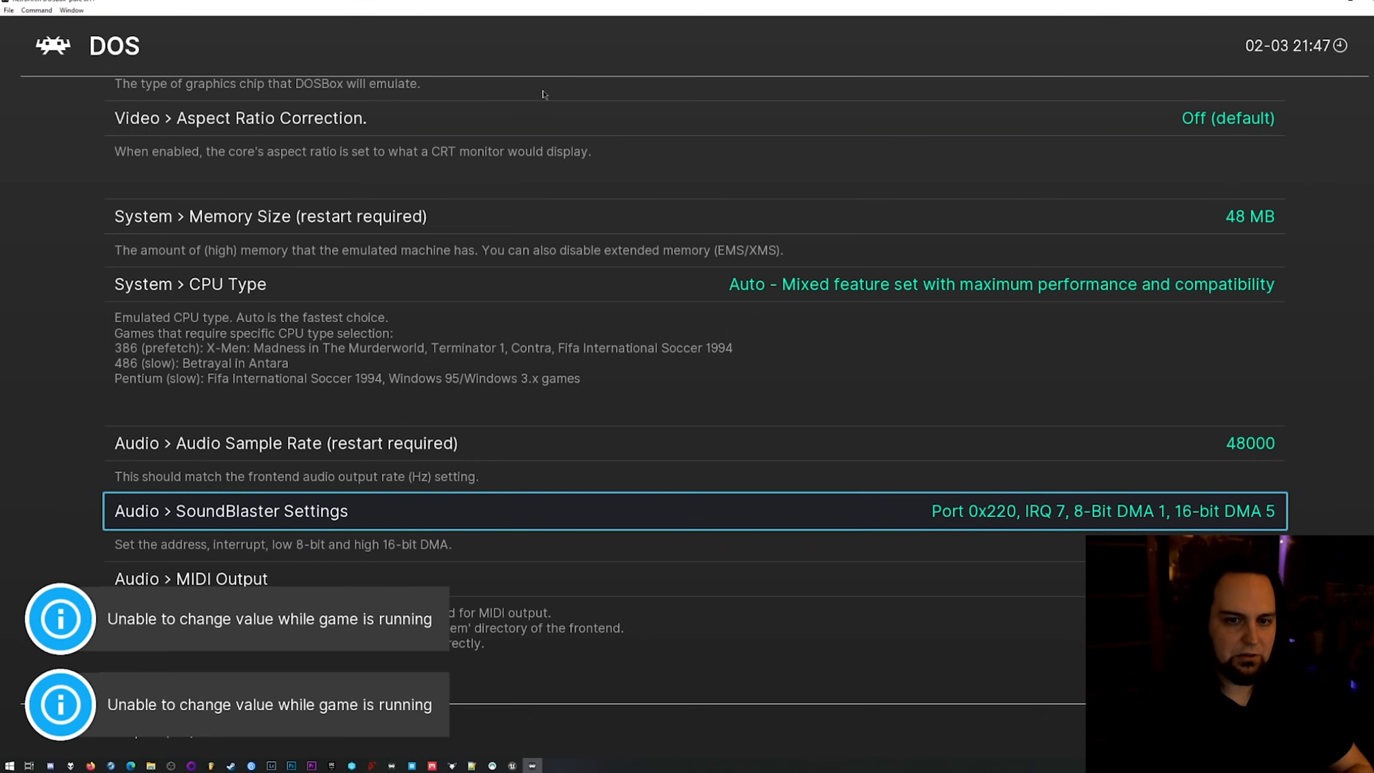
pyautogui.press('Up')
pyautogui.press('Down')
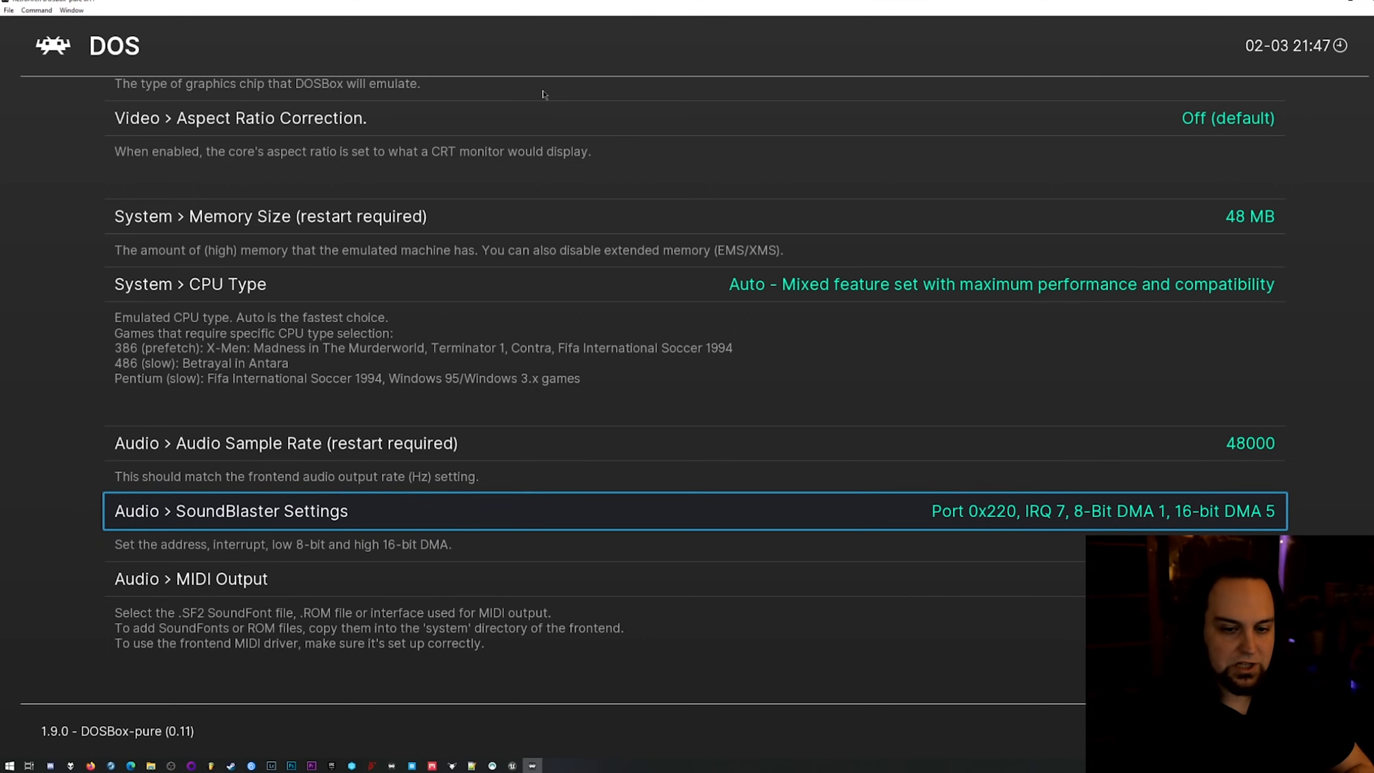
pyautogui.press('Down')
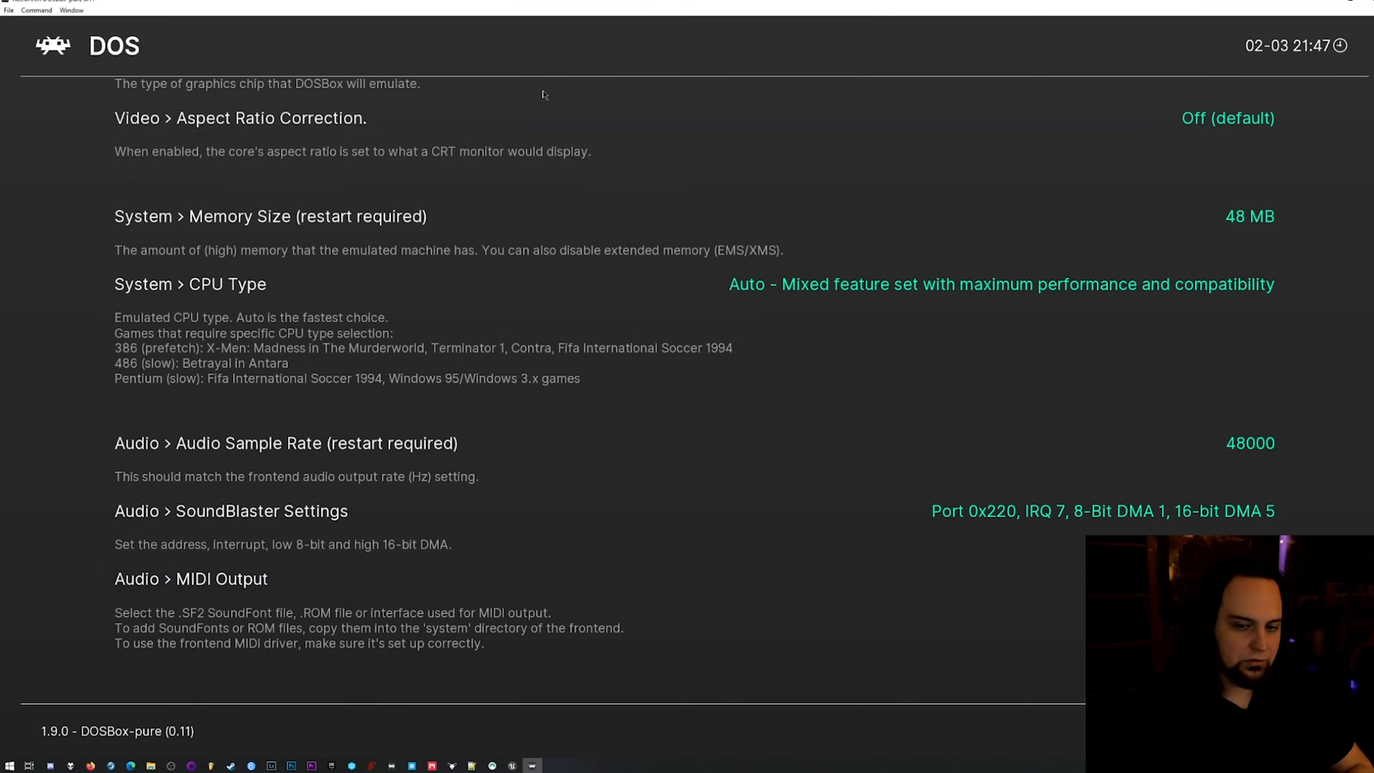
# Reopen the core options to refresh the advanced entries, switch Aspect Ratio Correction on and return to the Blackthorne setup.
pyautogui.press('Return')
pyautogui.press('Down')
pyautogui.press('Return')
pyautogui.press('Down')
pyautogui.press('Down')
pyautogui.press('Down')
pyautogui.press('Down')
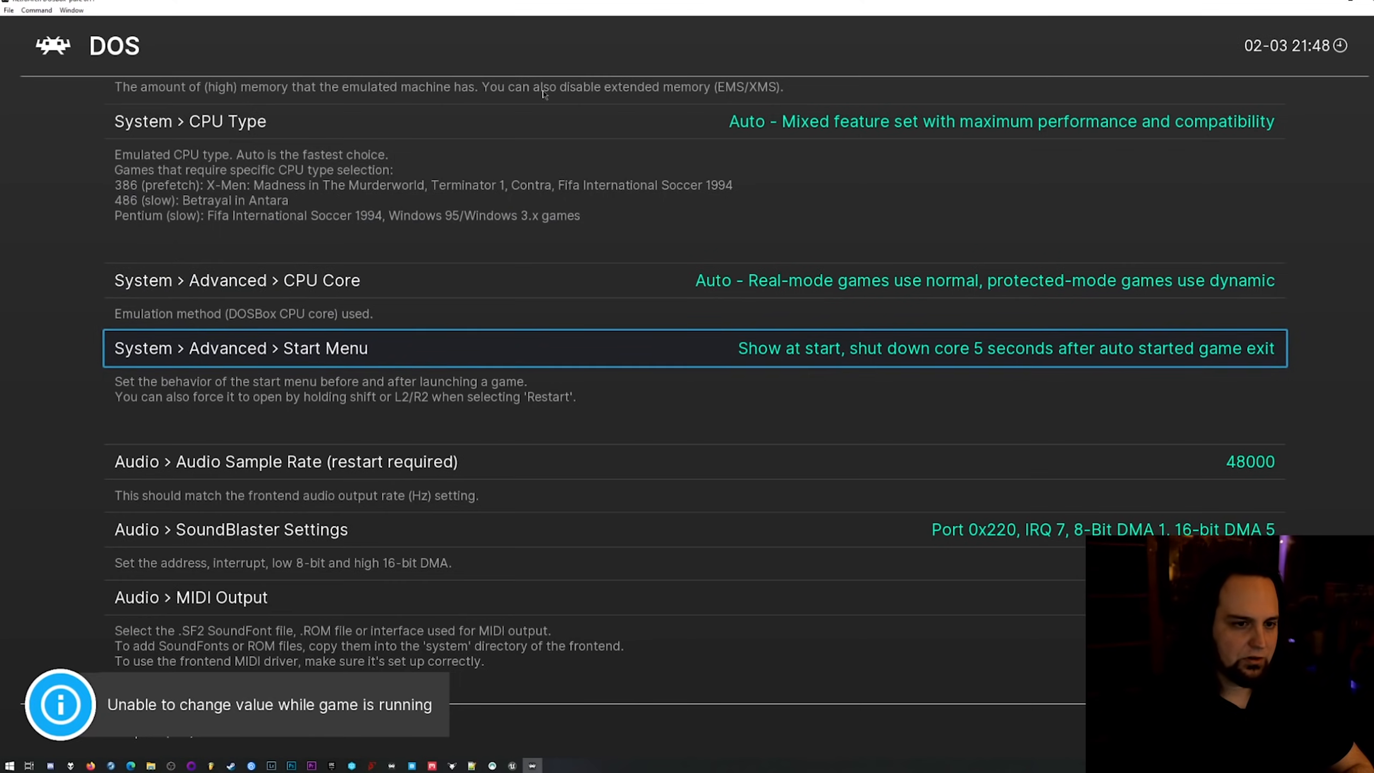
pyautogui.press('Up')
pyautogui.press('Up')
pyautogui.press('Up')
pyautogui.press('Up')
pyautogui.press('Up')
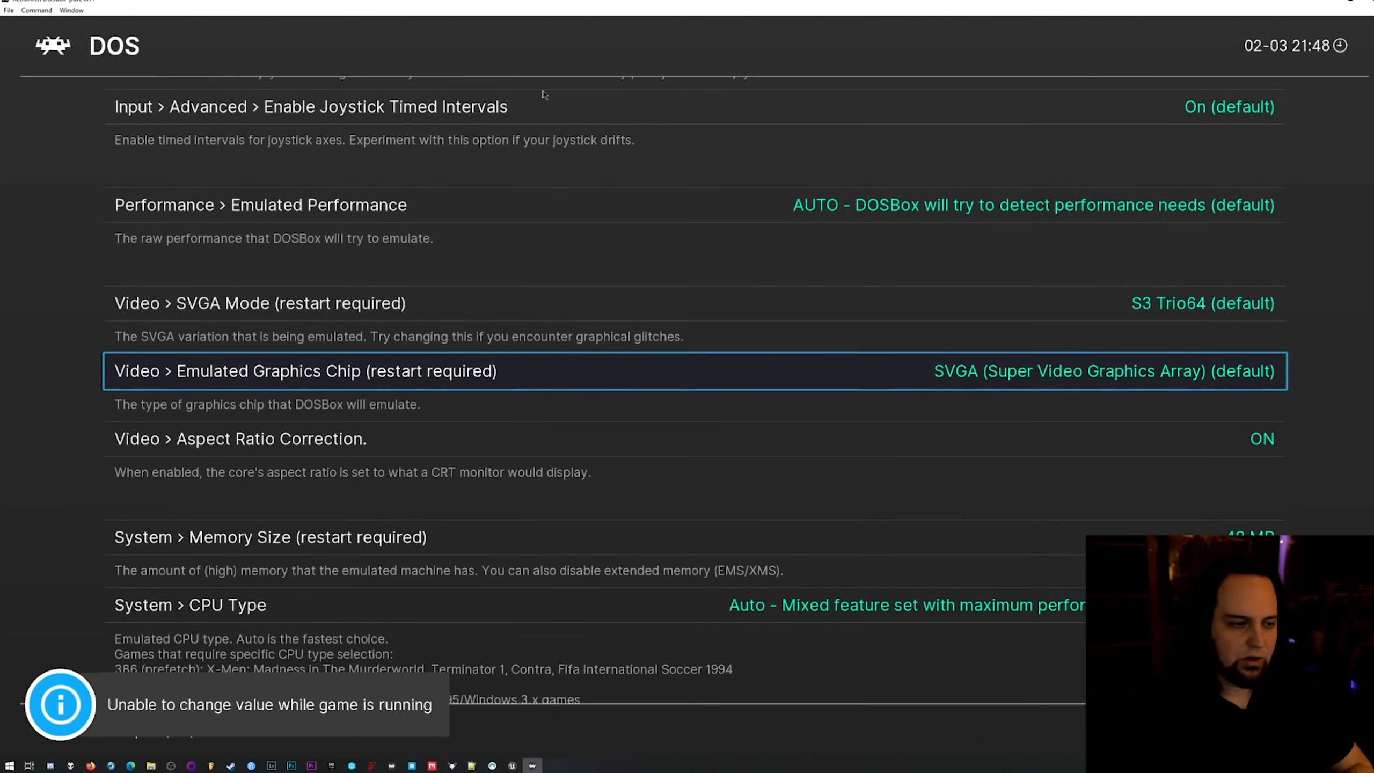
pyautogui.press('F1')
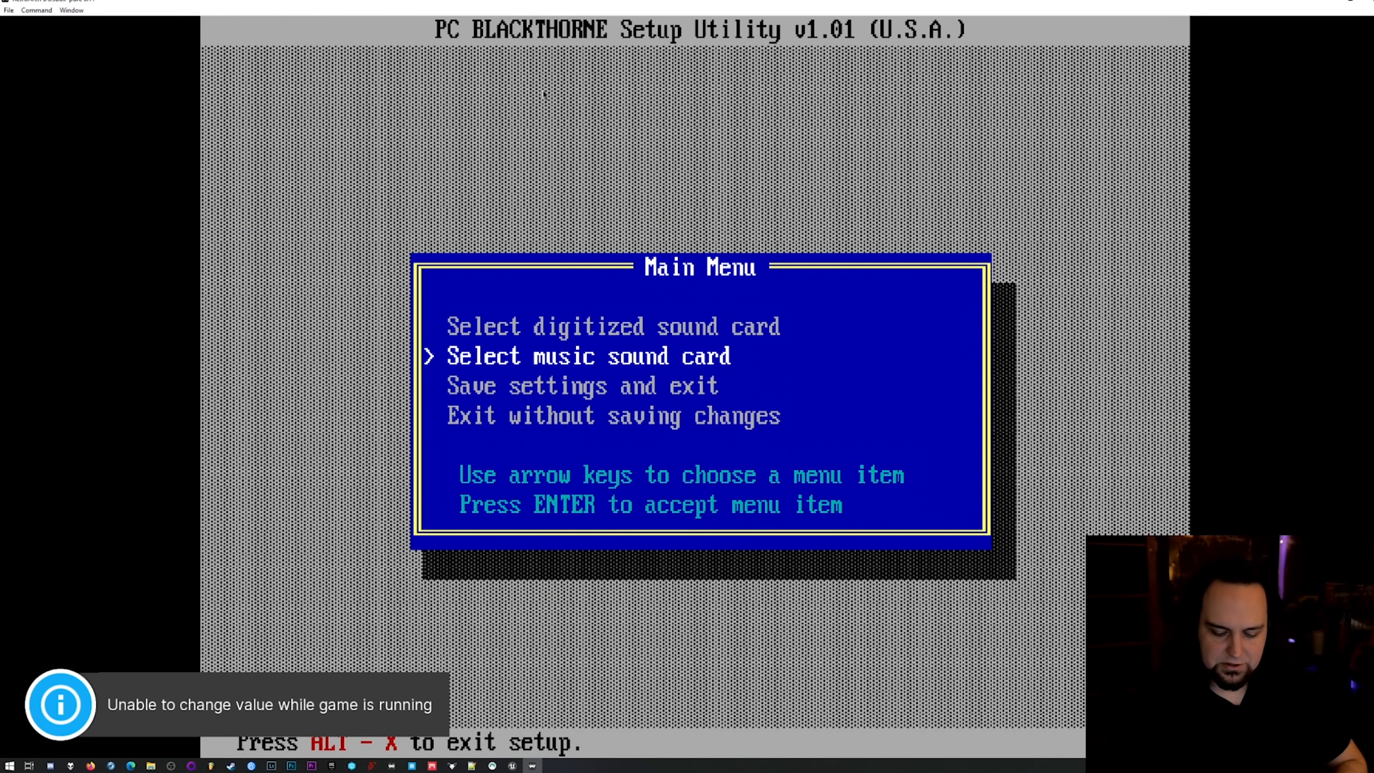
# Turn on Game Focus and set the music sound card to Sound Blaster Pro with base port address 220.
pyautogui.press('Scroll_Lock')
pyautogui.press('Return')
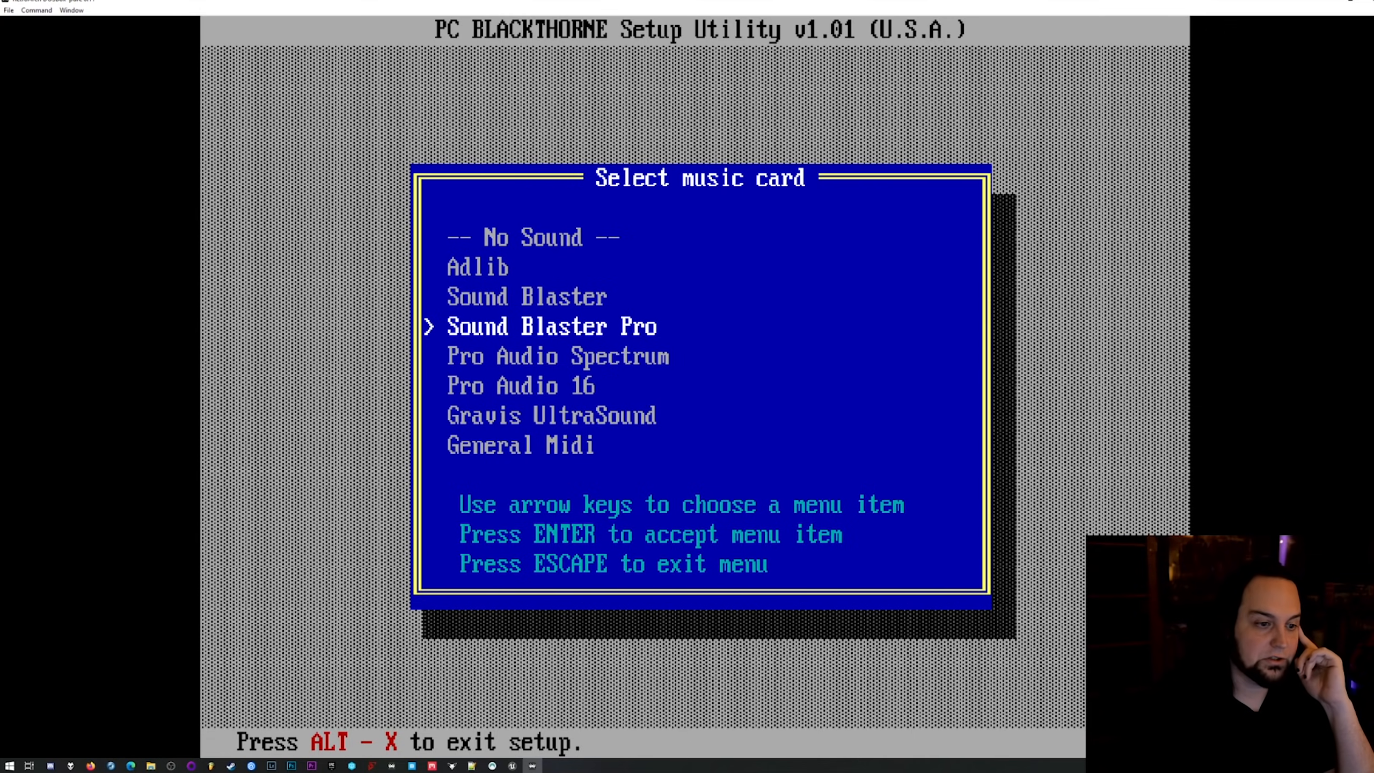
pyautogui.press('Return')
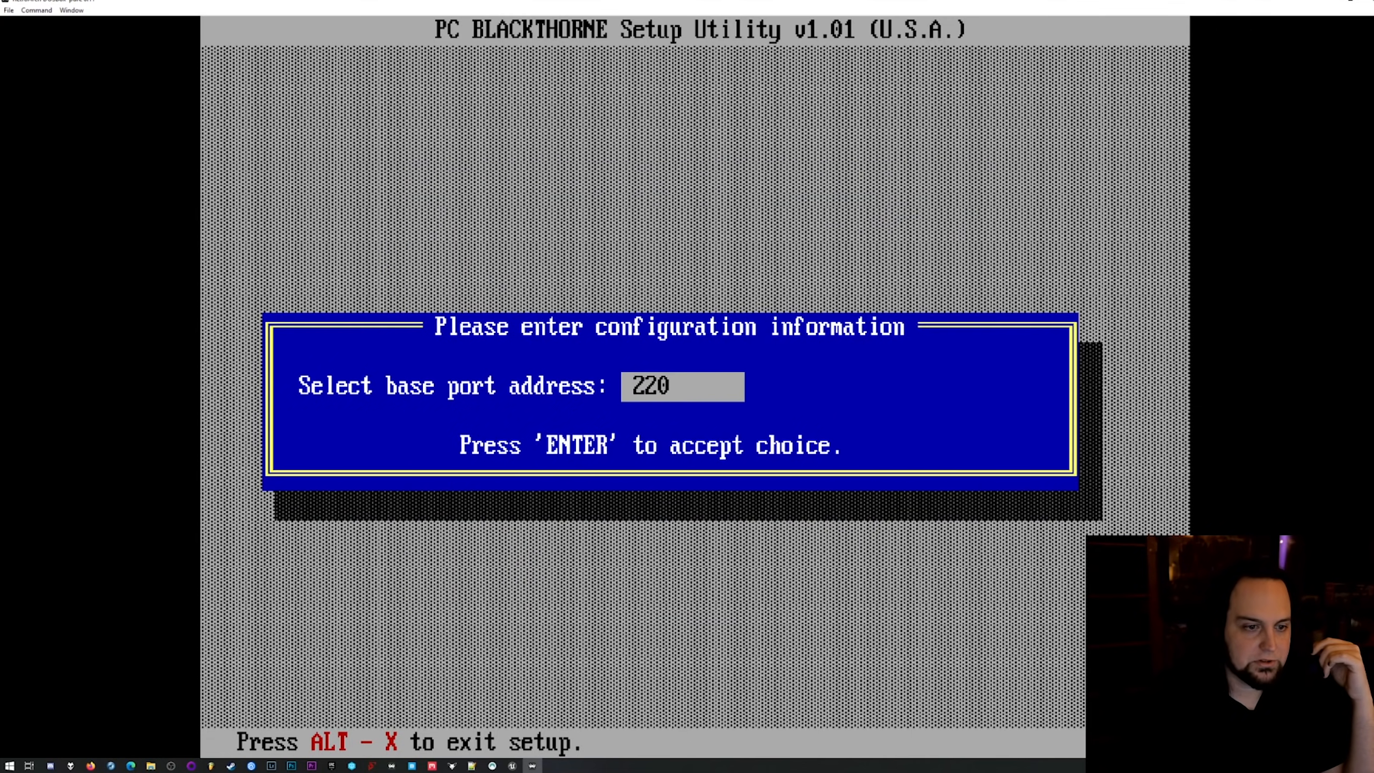
pyautogui.press('Return')
# Save the setup settings, answer the manual word prompt with "d" and return to the start menu.
pyautogui.press('Down')
pyautogui.press('Up')
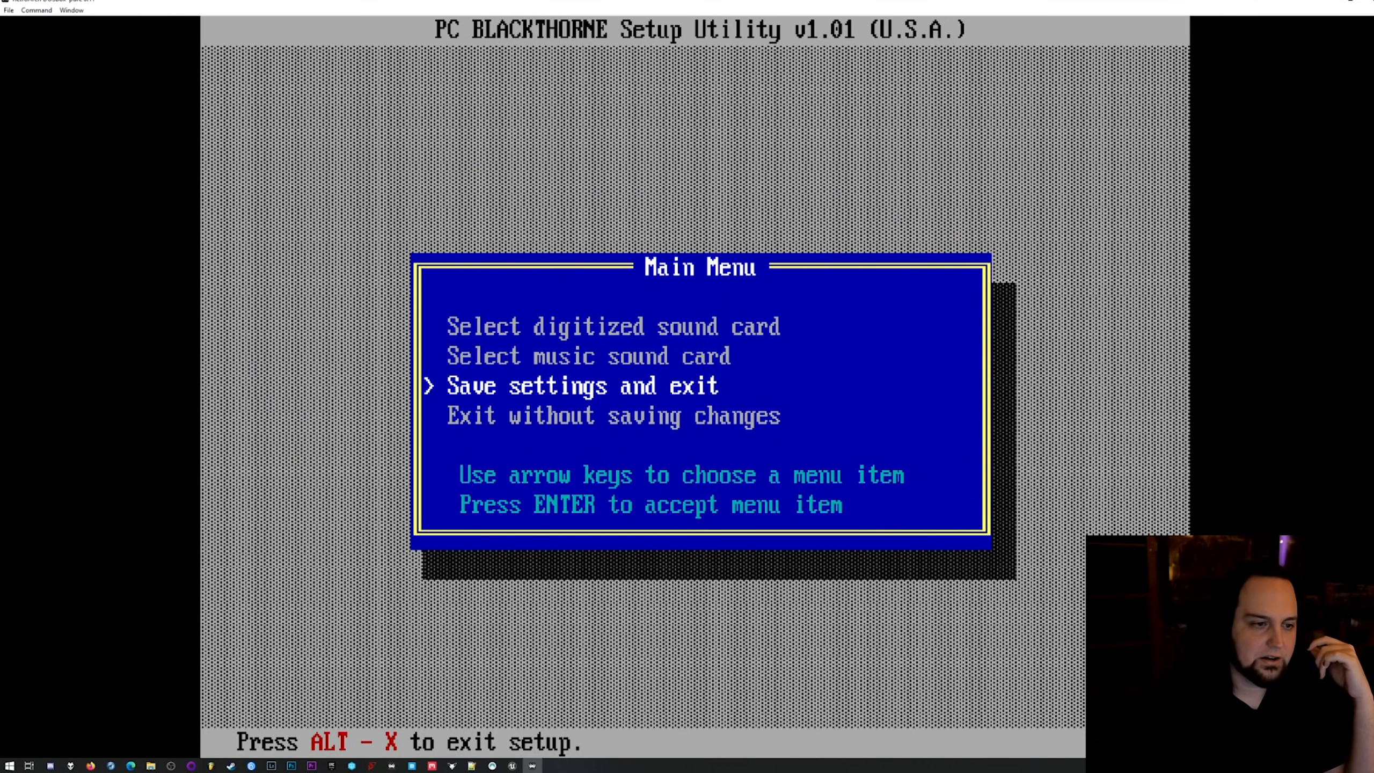
pyautogui.press('Return')
pyautogui.write('d')
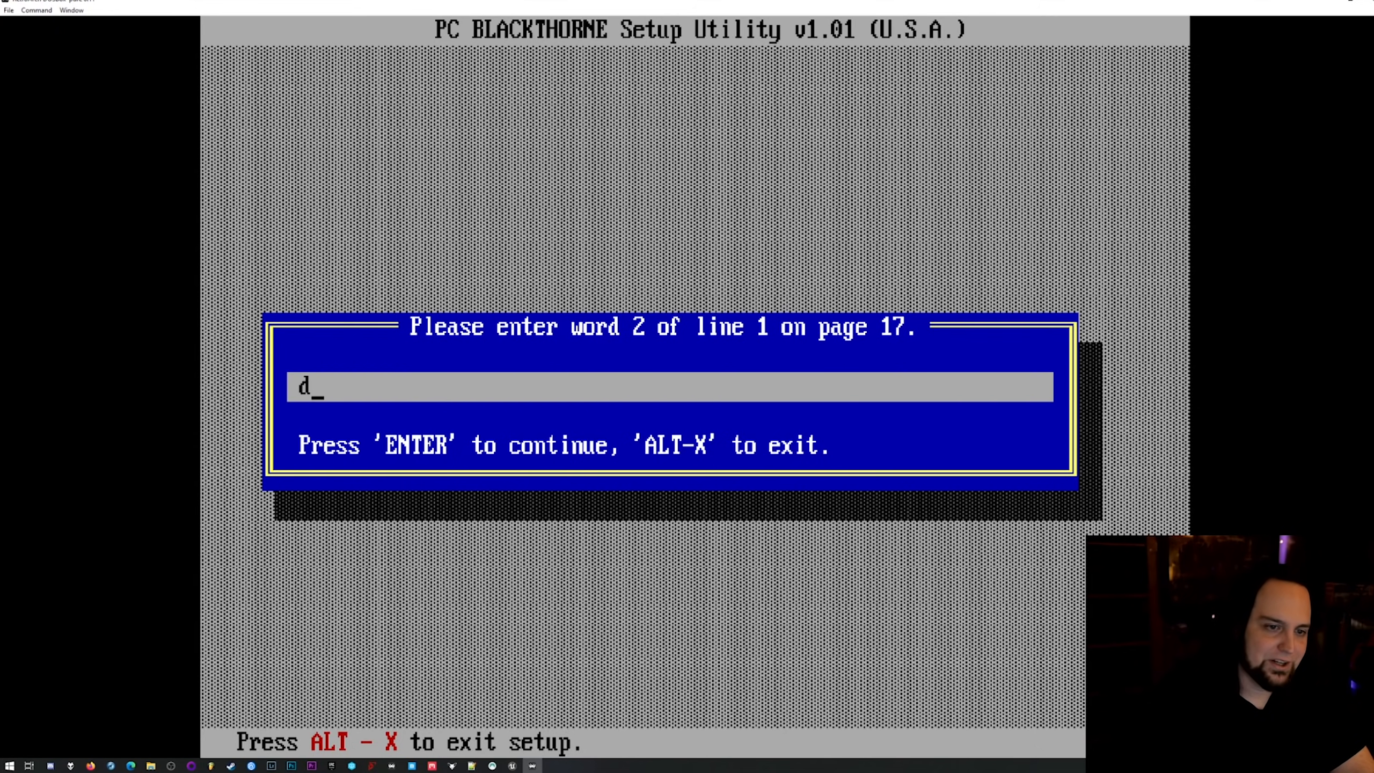
pyautogui.press('Return')
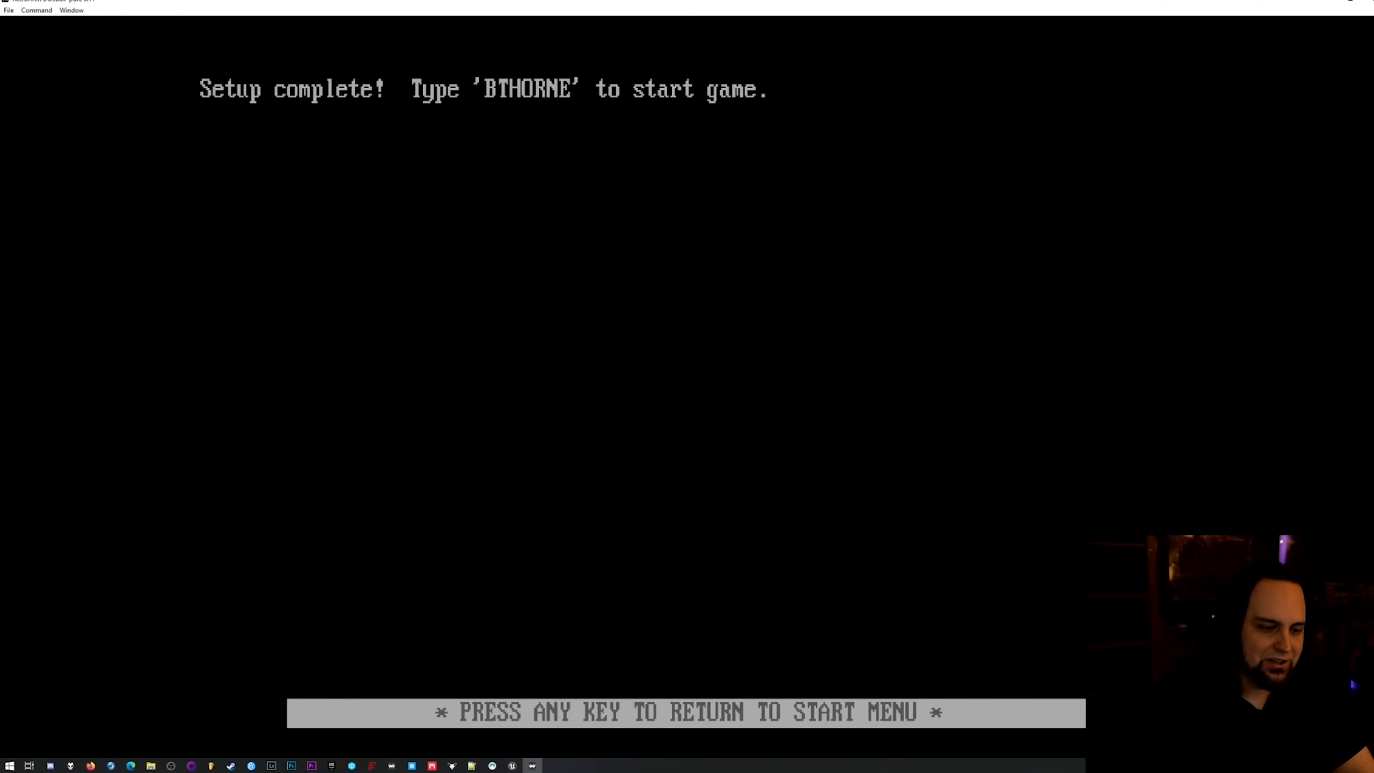
pyautogui.press('Return')
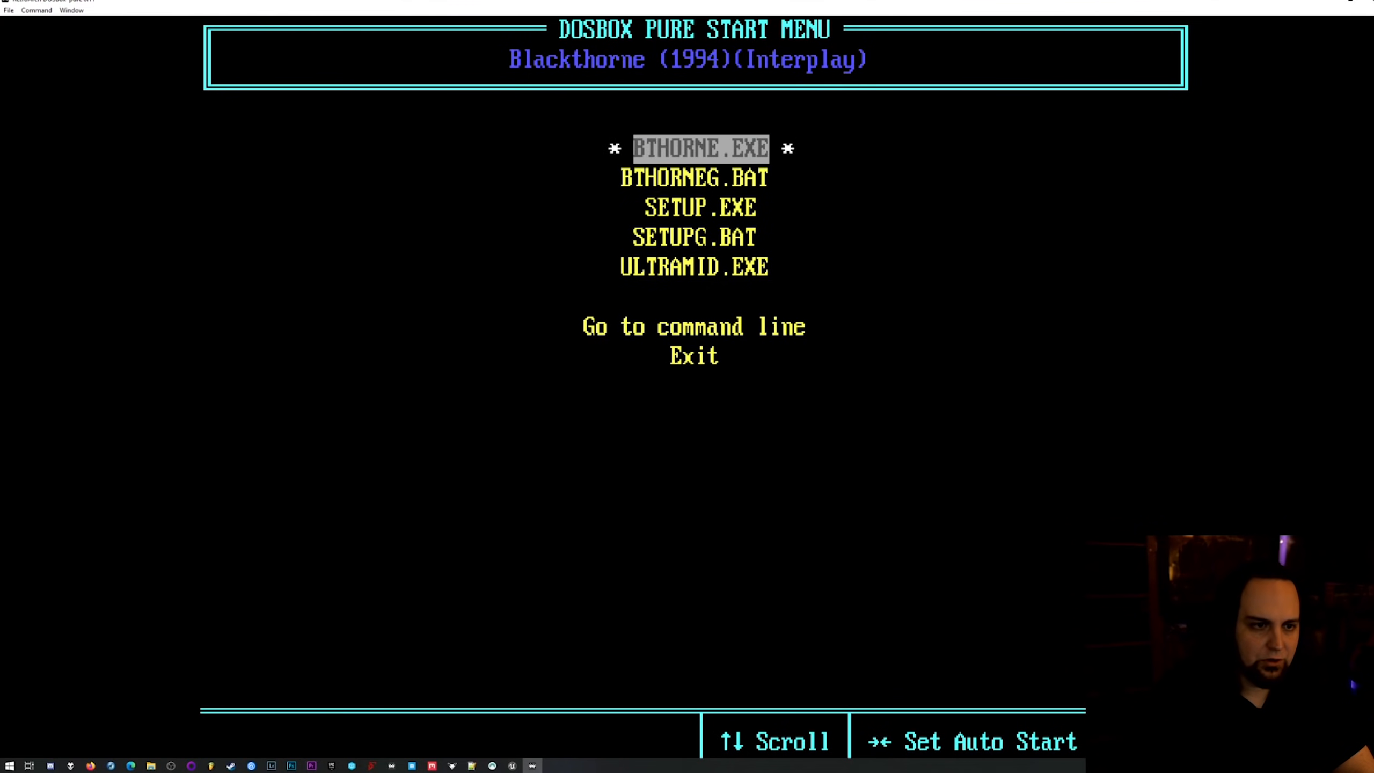
# Launch BTHORNE.EXE, fast-forward its startup with Game Focus off and turn Game Focus back on.
pyautogui.press('Return')
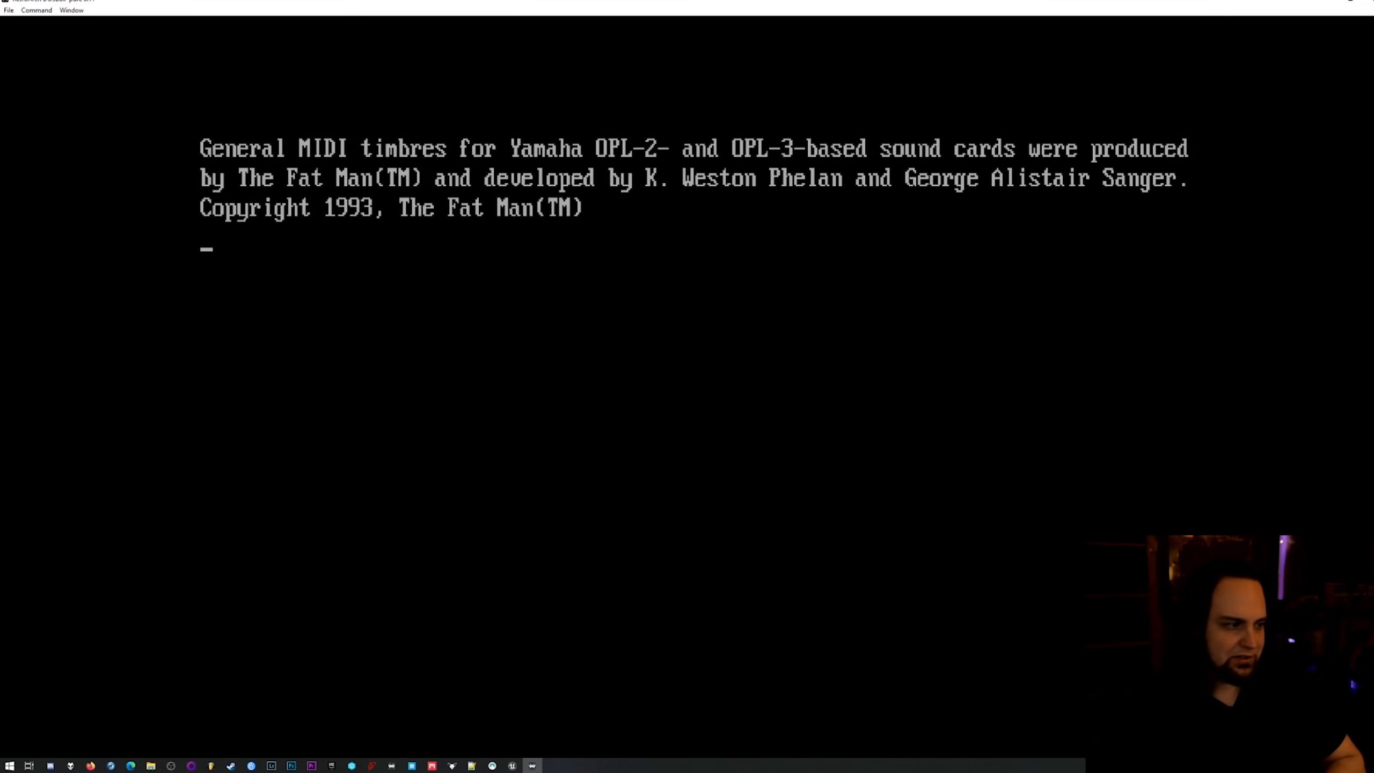
pyautogui.press('Scroll_Lock')
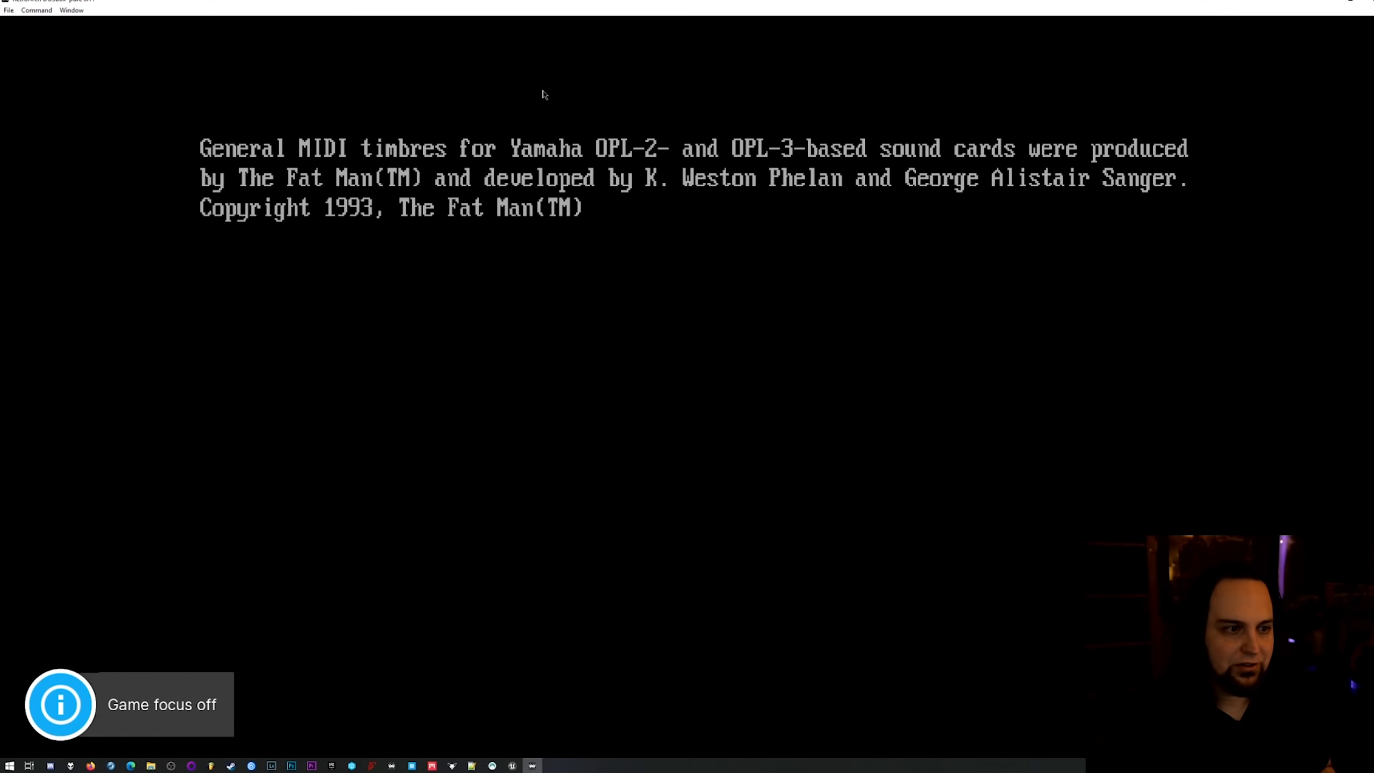
pyautogui.press('space')
pyautogui.press('space')
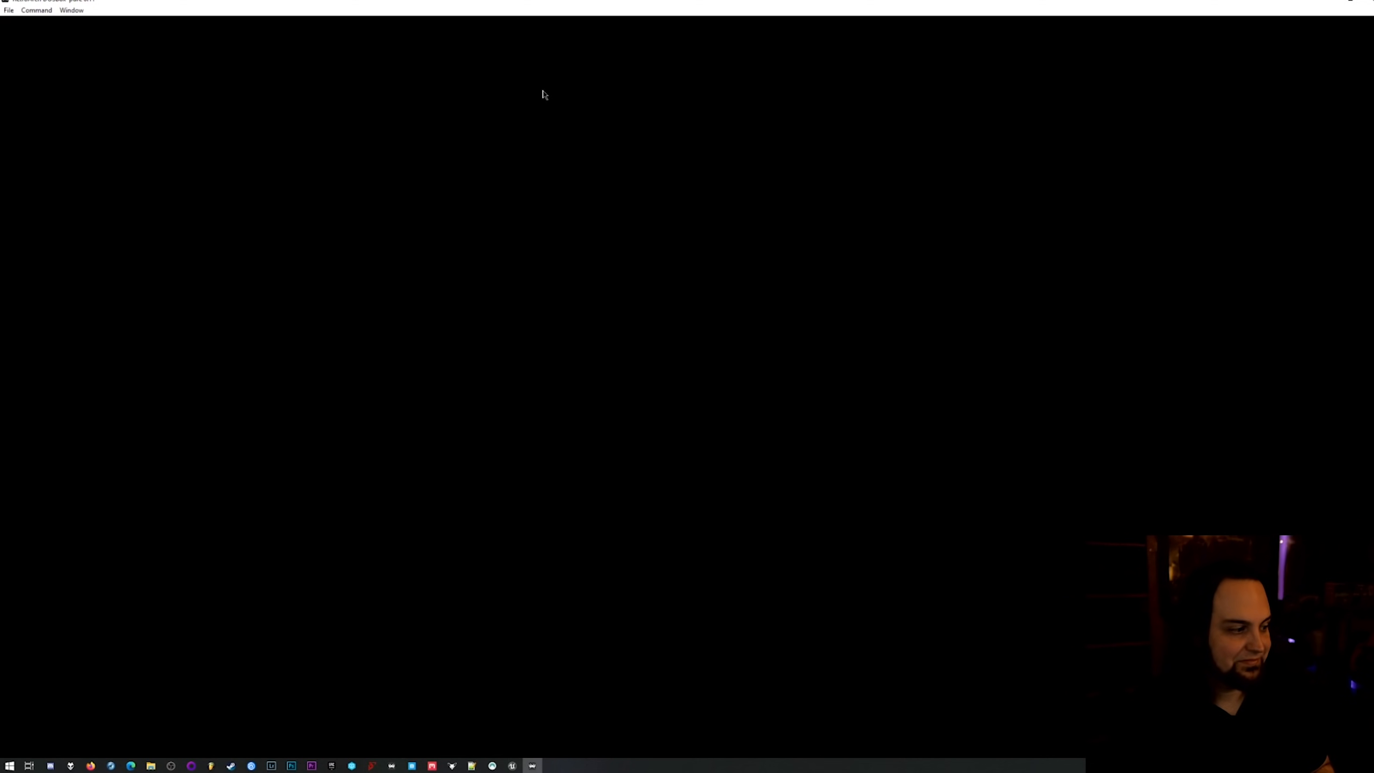
pyautogui.press('Scroll_Lock')
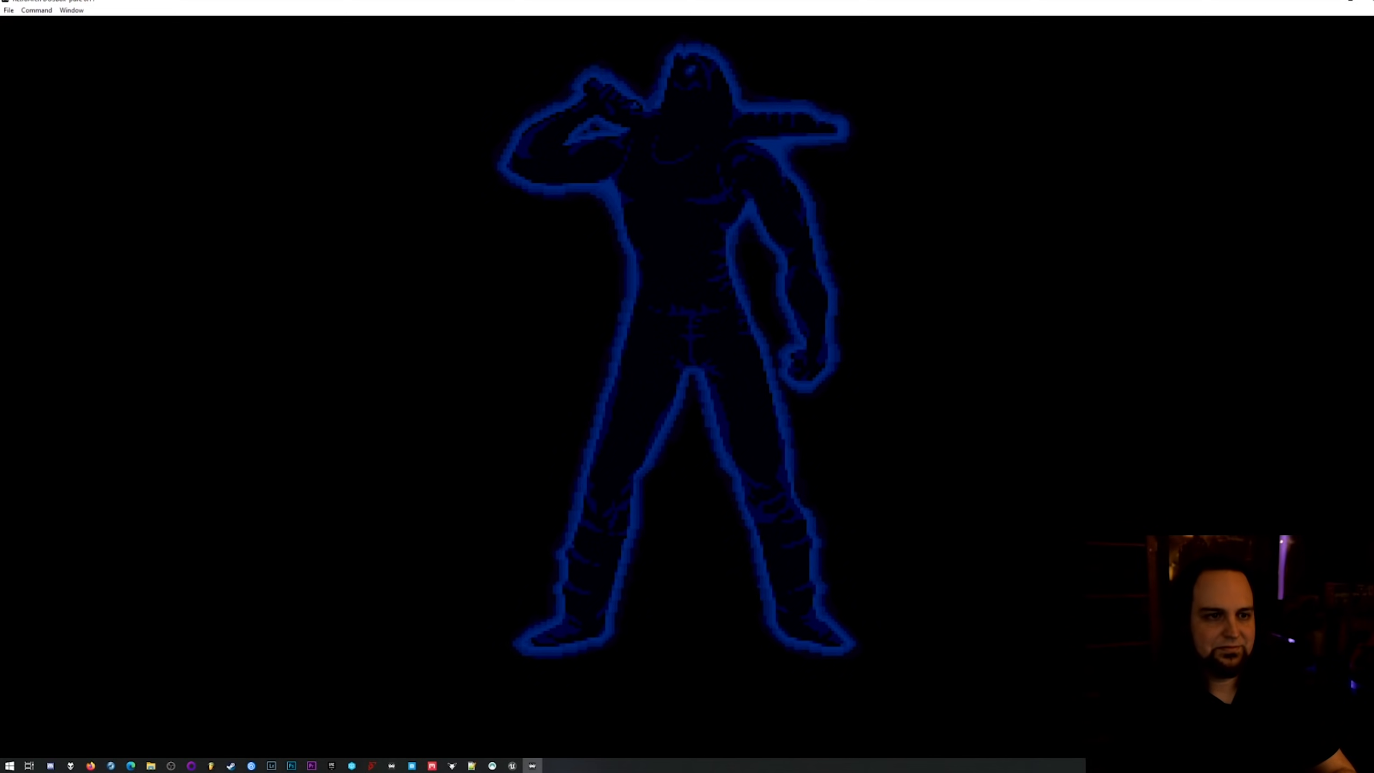
# Skip Blackthorne's intro, try moving through the title menu entries and start a new game.
pyautogui.press('Return')
pyautogui.press('Down')
pyautogui.press('Up')
pyautogui.press('Down')
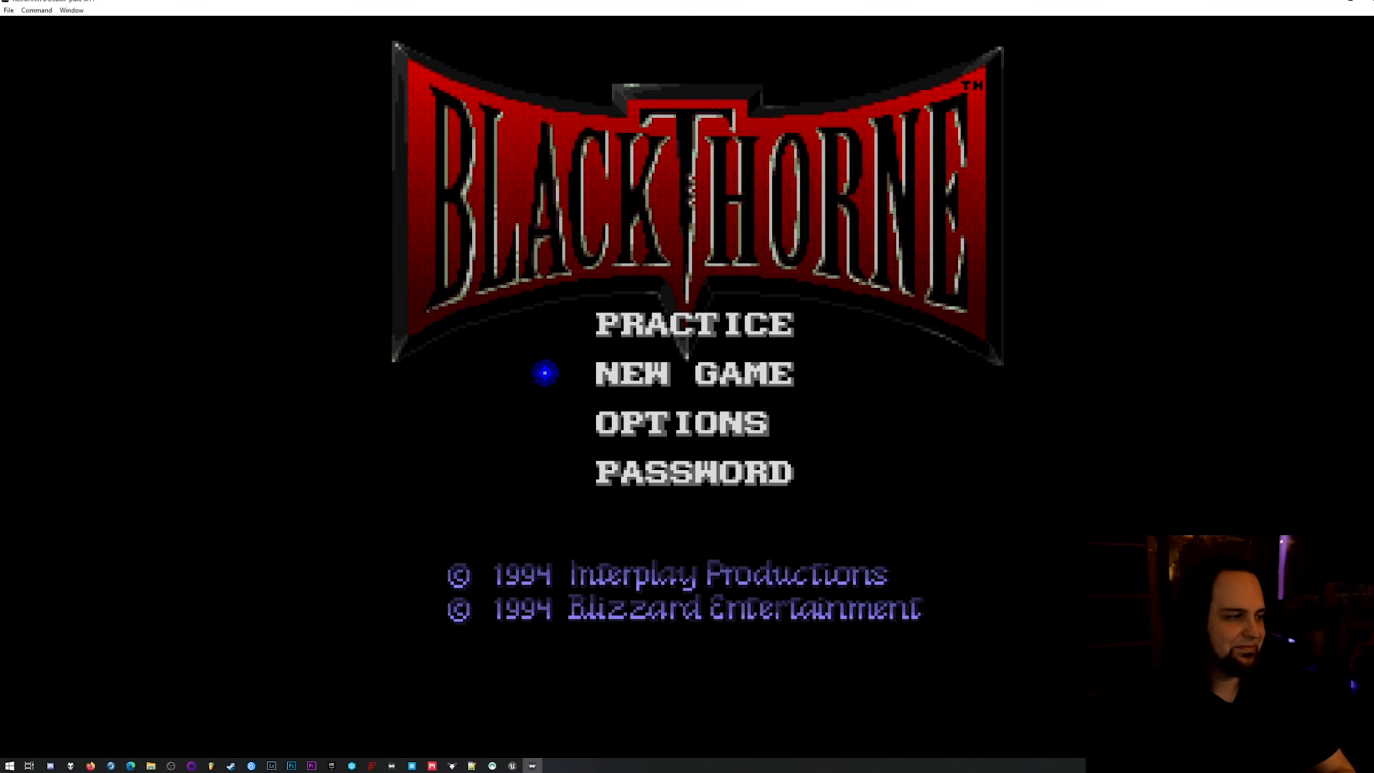
pyautogui.press('Down')
pyautogui.press('Up')
pyautogui.press('Down')
pyautogui.press('Up')
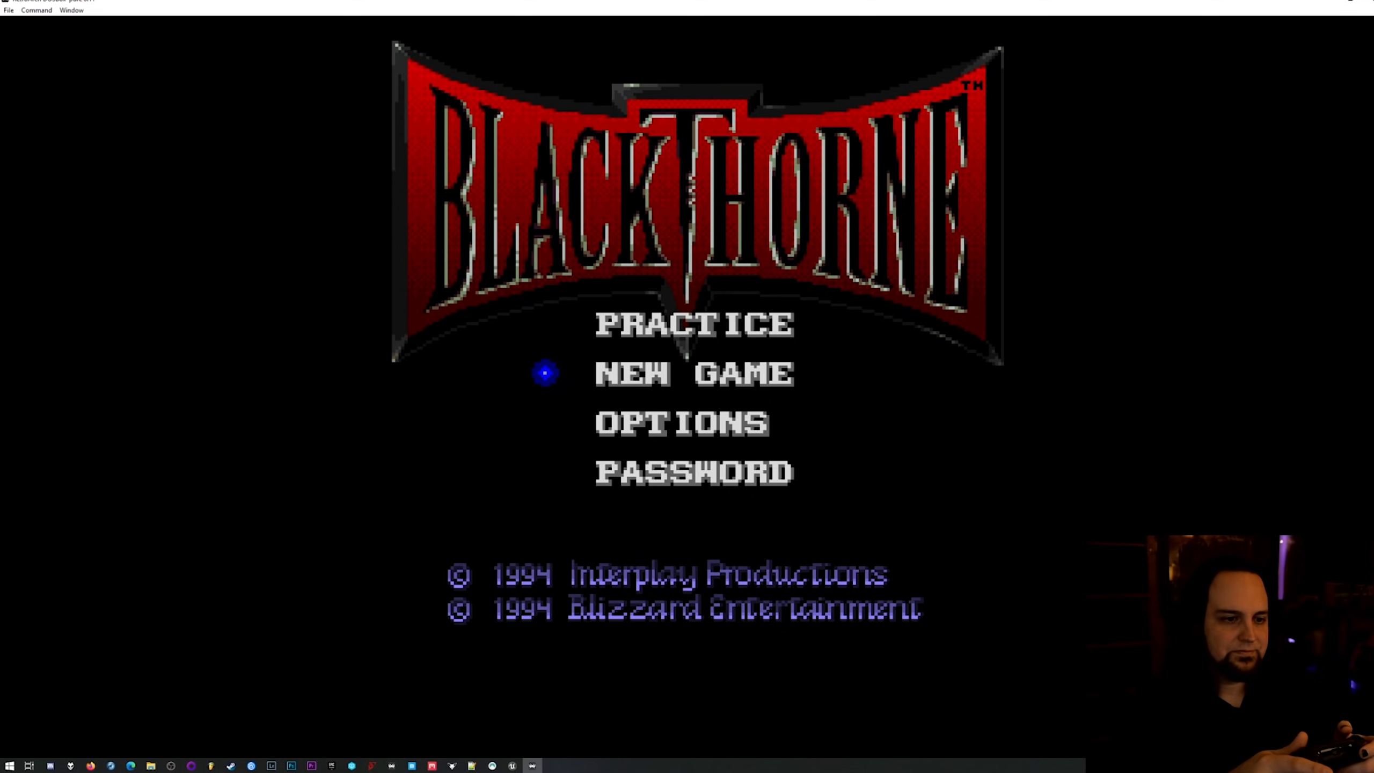
pyautogui.press('Return')
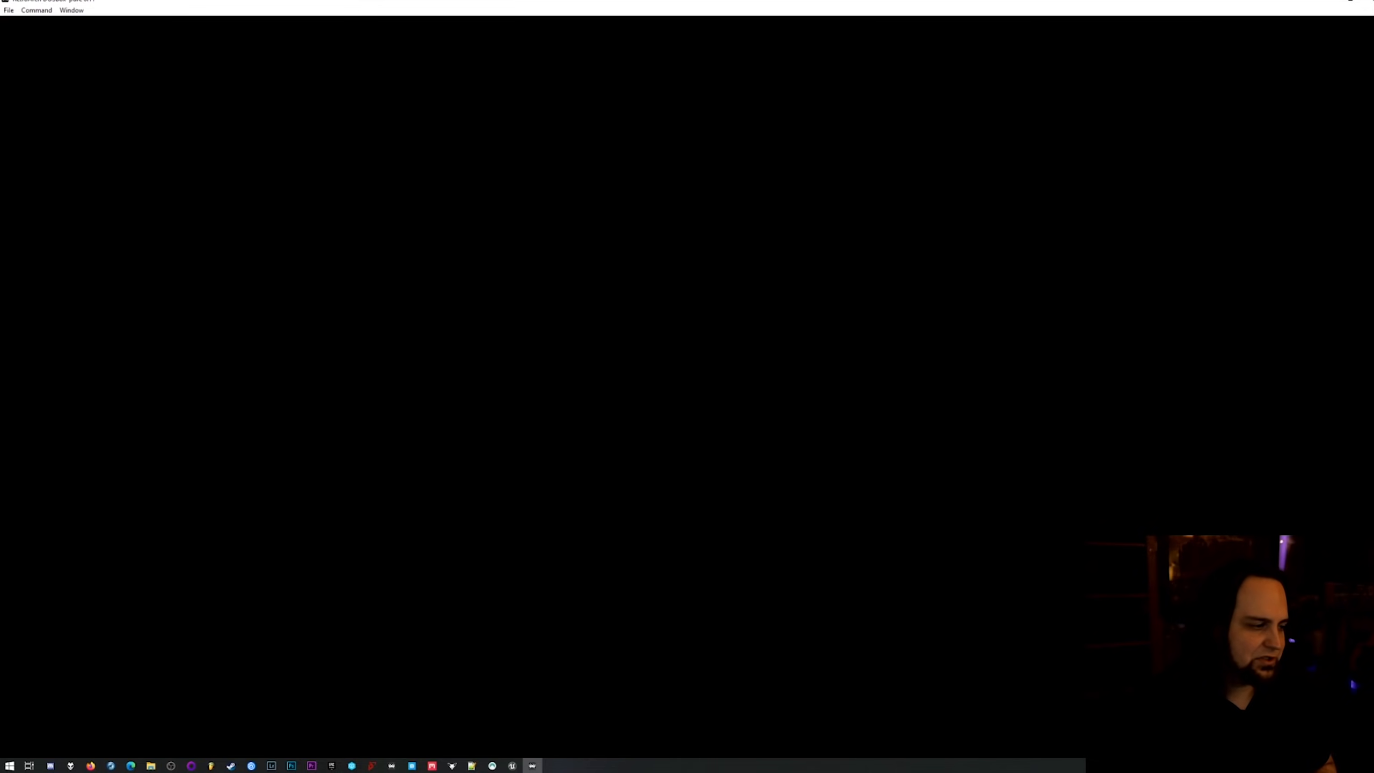
# Turn off Game Focus and fast-forward through the opening cutscene to the first level.
pyautogui.press('Scroll_Lock')
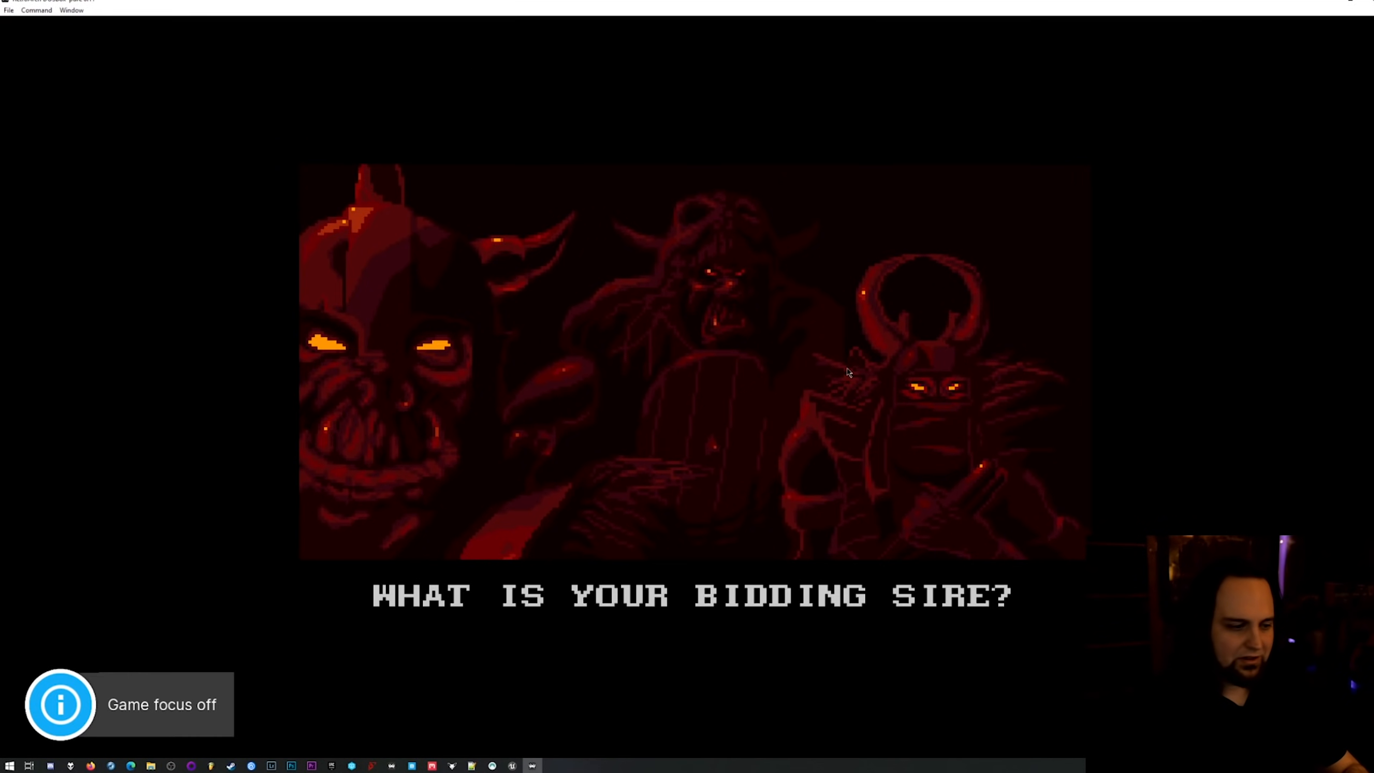
pyautogui.press('space')
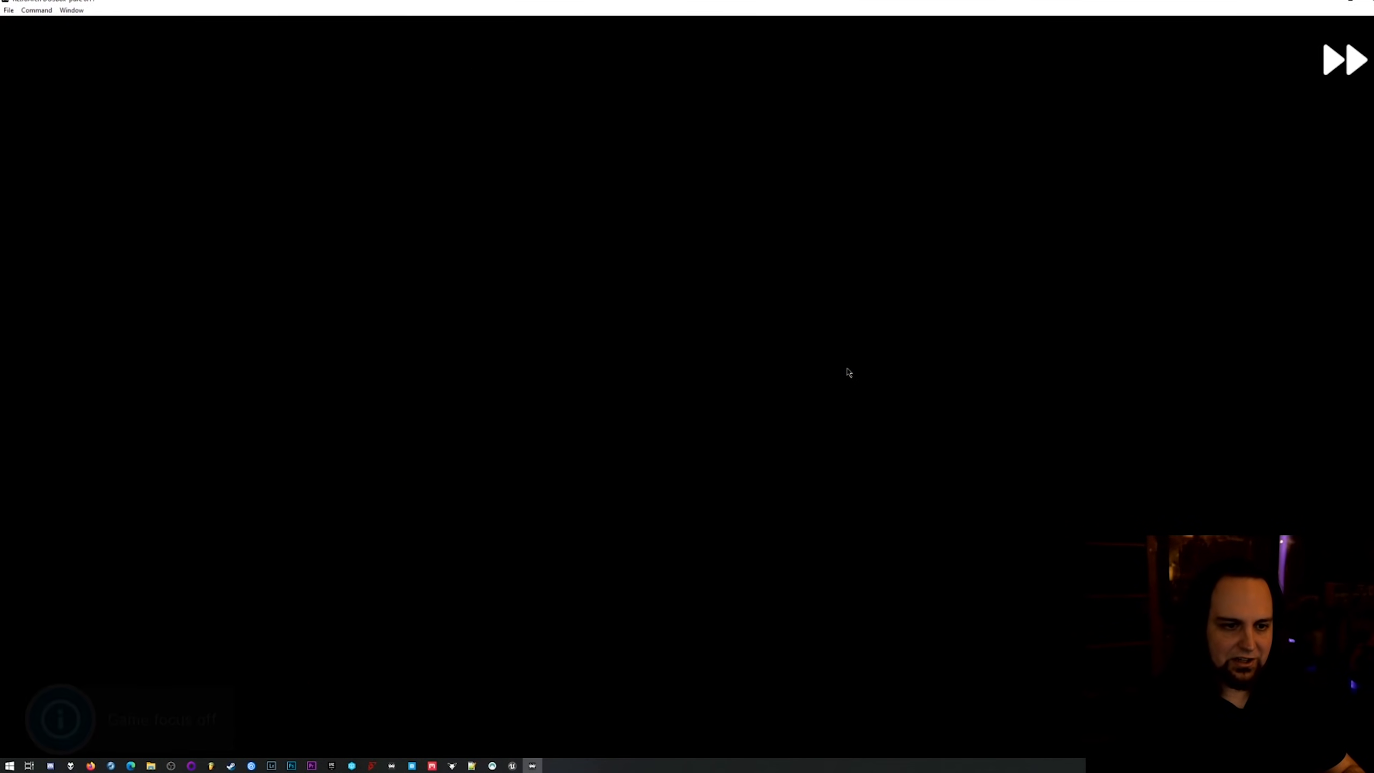
pyautogui.press('space')
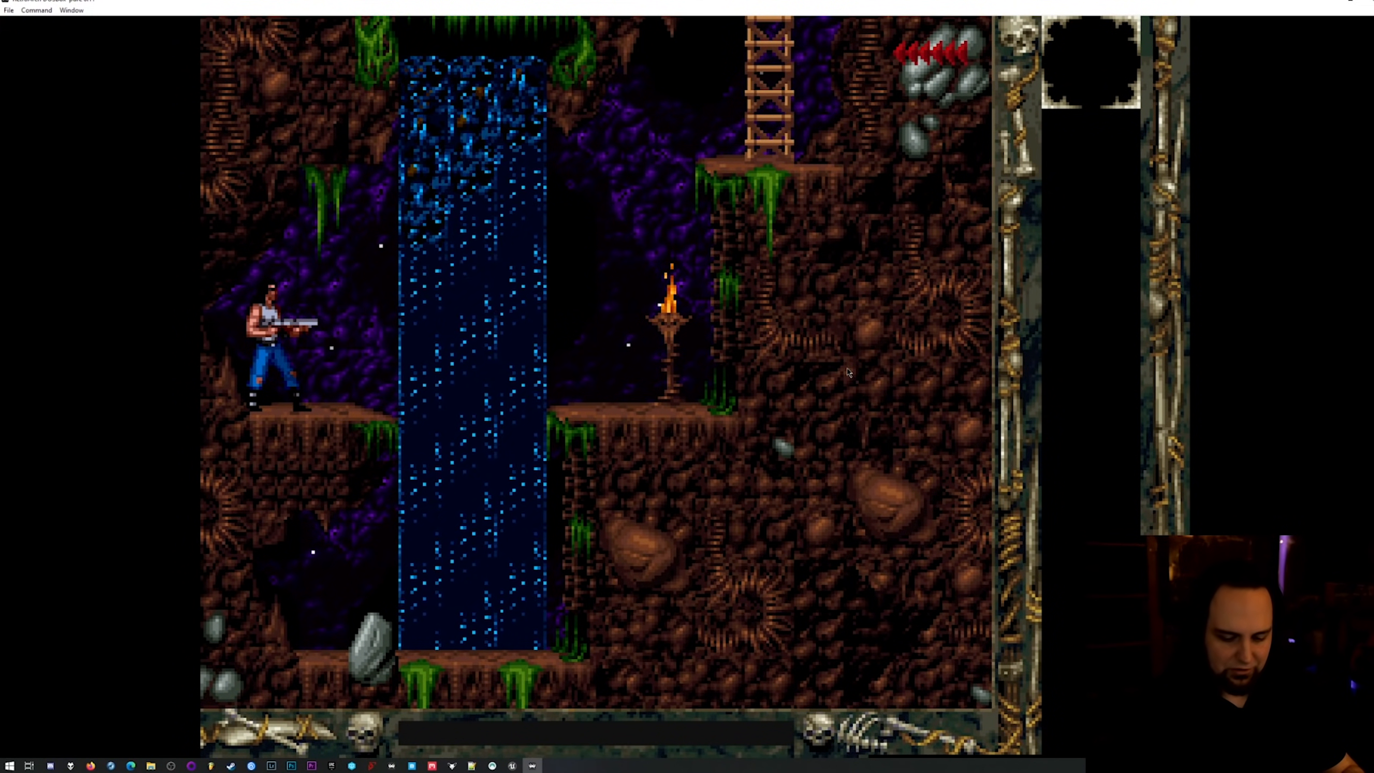
# Move the character towards the waterfall and jump across the gap.
pyautogui.press('Right')
pyautogui.press('alt')
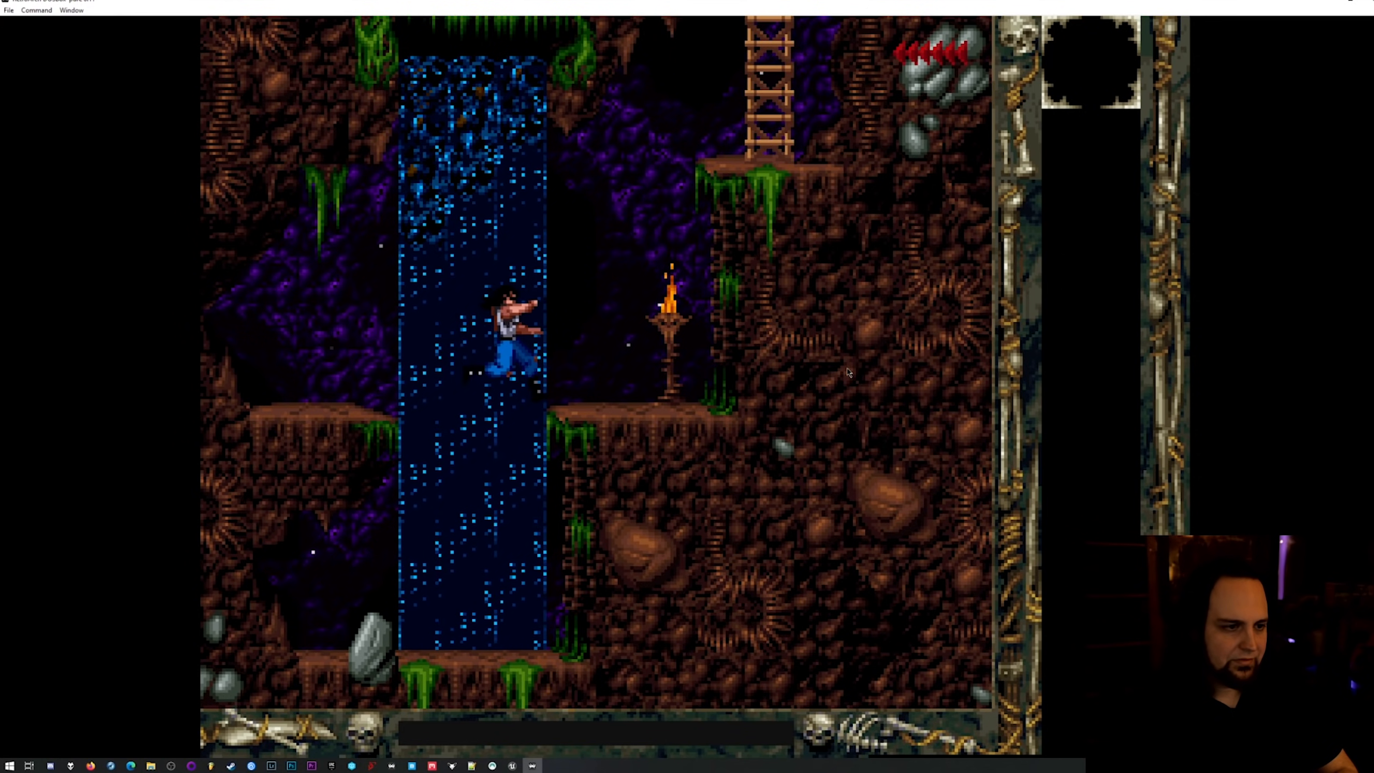
pyautogui.press('Right')
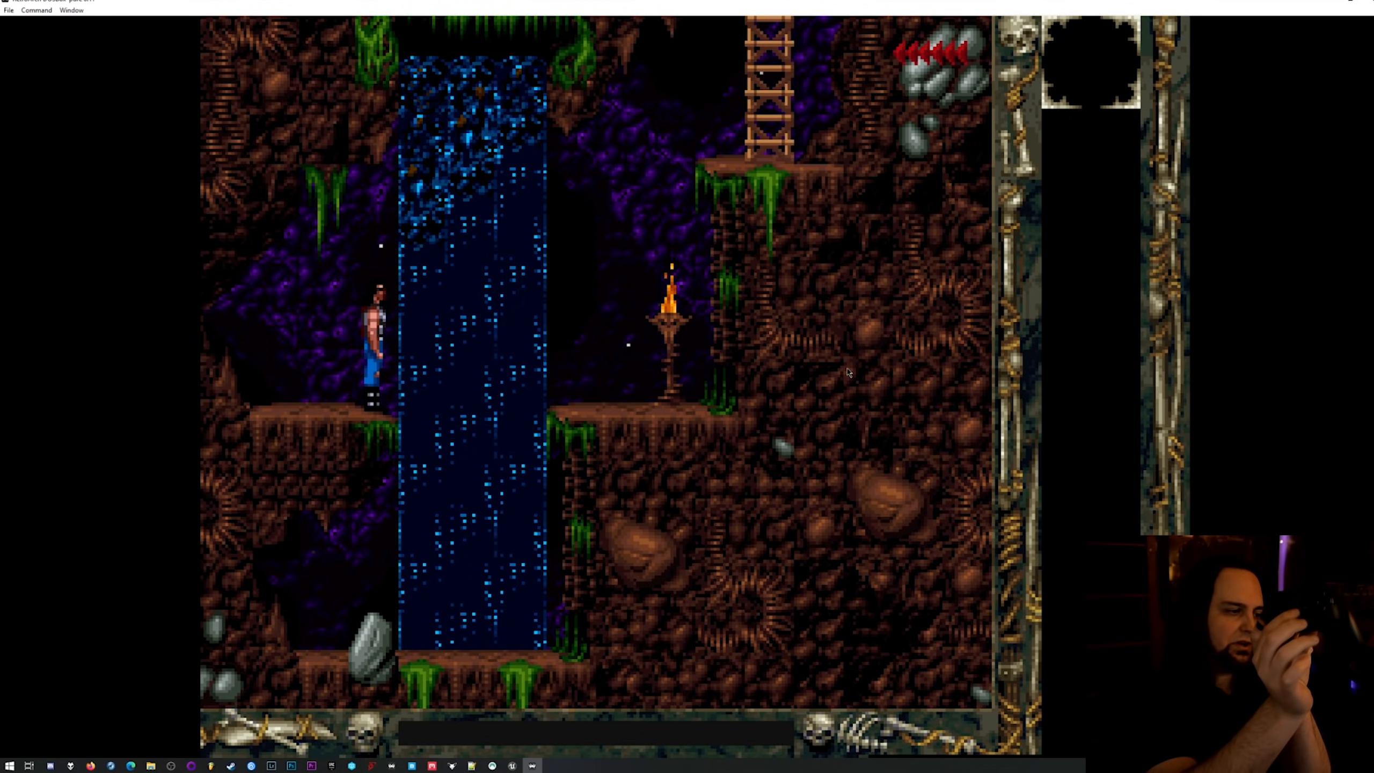
# Open Blackthorne's core options and set Emulated Performance to Pentium, 100 MHz from 1995 (77000 cps).
pyautogui.press('F1')
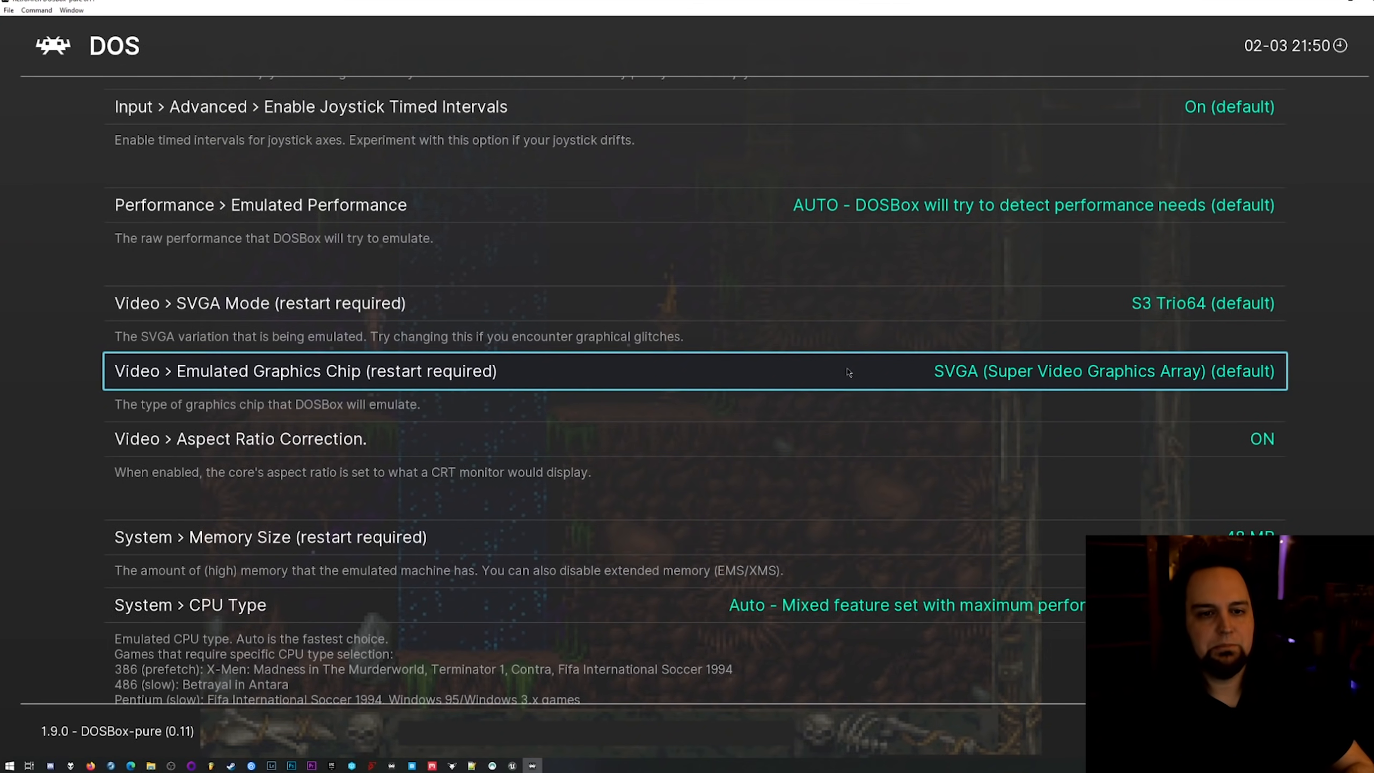
pyautogui.press('Up')
pyautogui.press('Up')
pyautogui.press('Up')
pyautogui.press('Down')
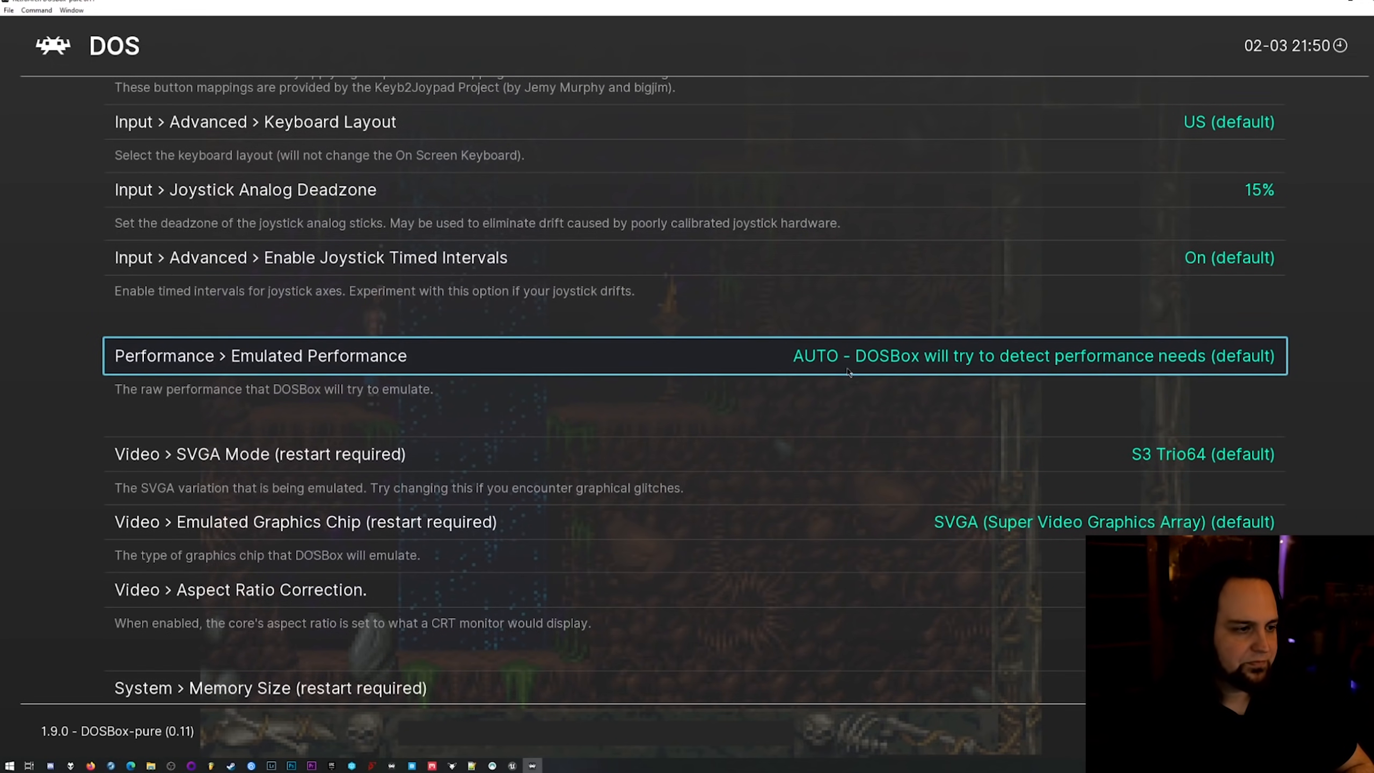
pyautogui.press('Right')
pyautogui.press('Right')
pyautogui.press('Right')
pyautogui.press('Right')
pyautogui.press('Right')
pyautogui.press('Right')
pyautogui.press('Right')
pyautogui.press('Right')
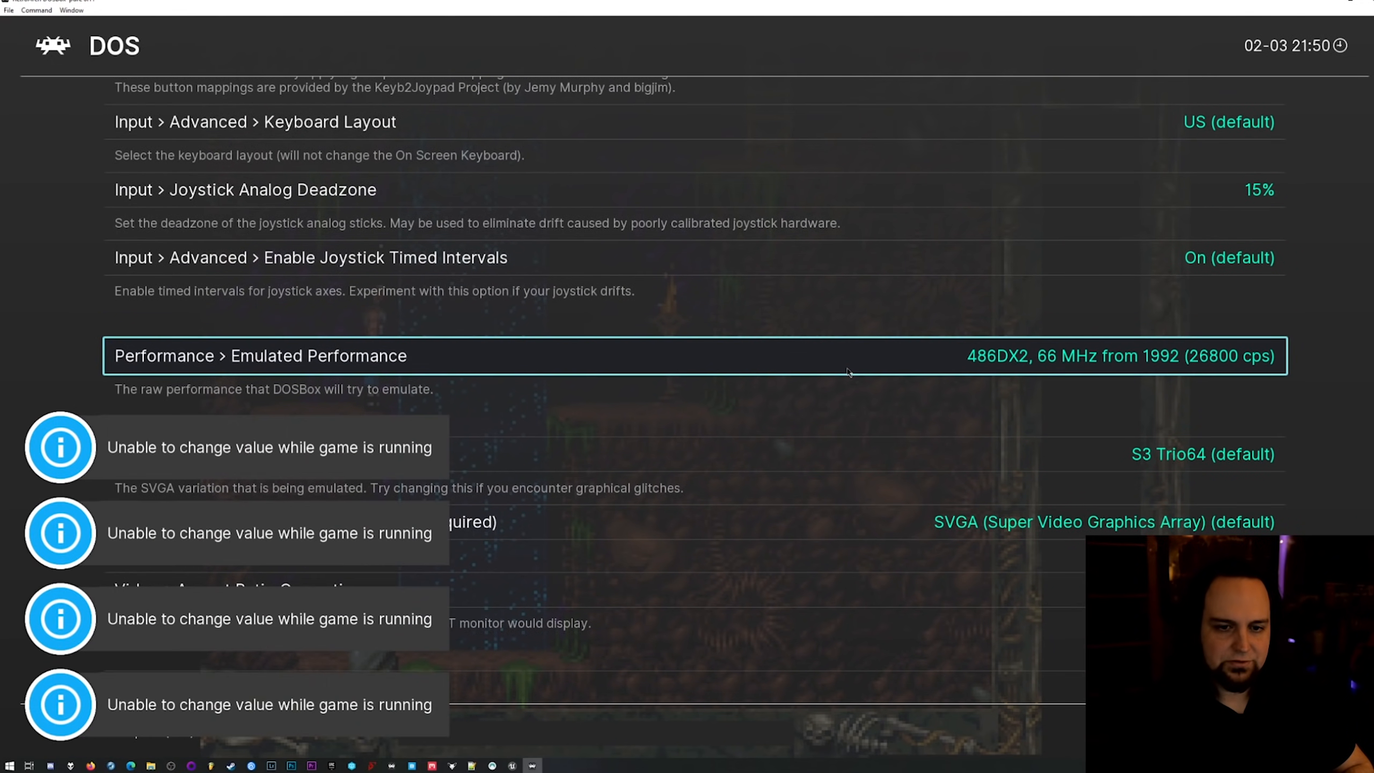
pyautogui.press('Right')
pyautogui.press('Right')
pyautogui.press('Left')
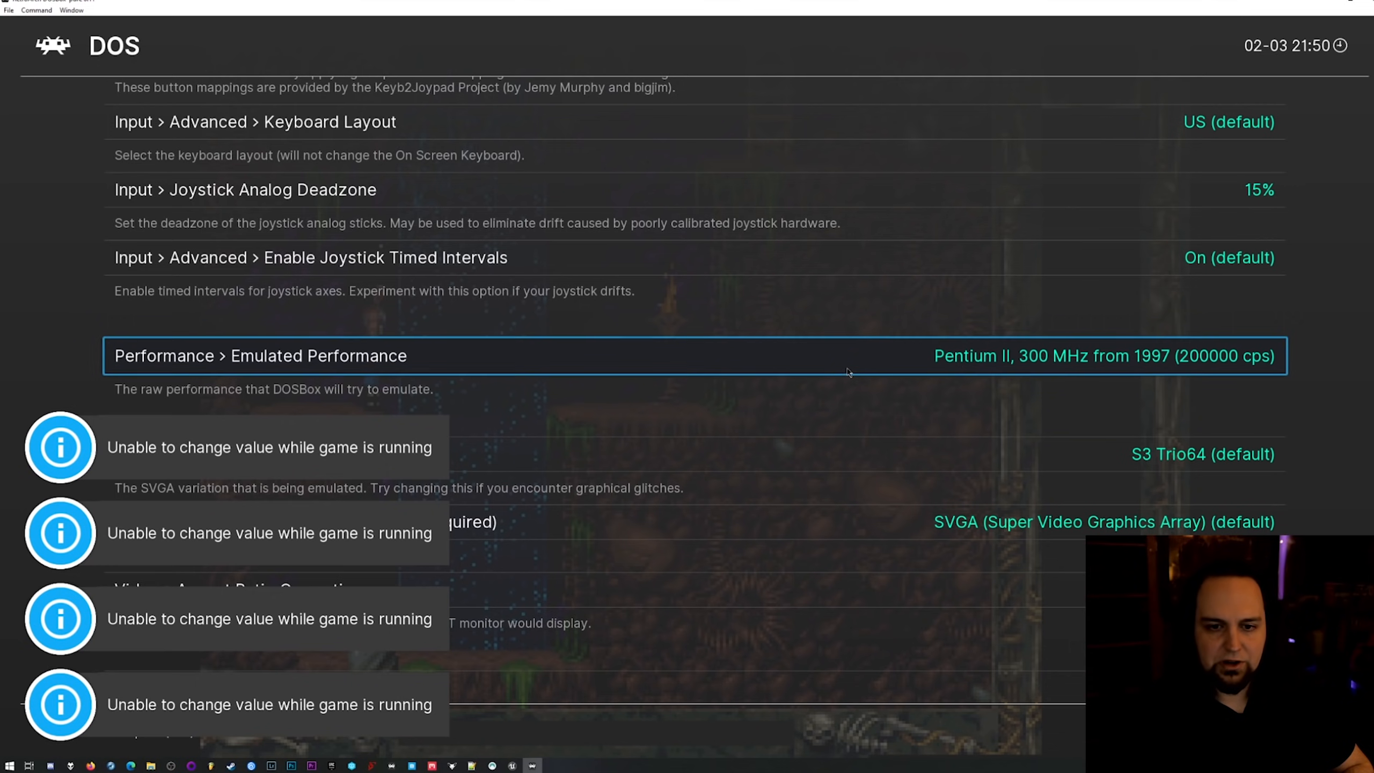
pyautogui.press('Left')
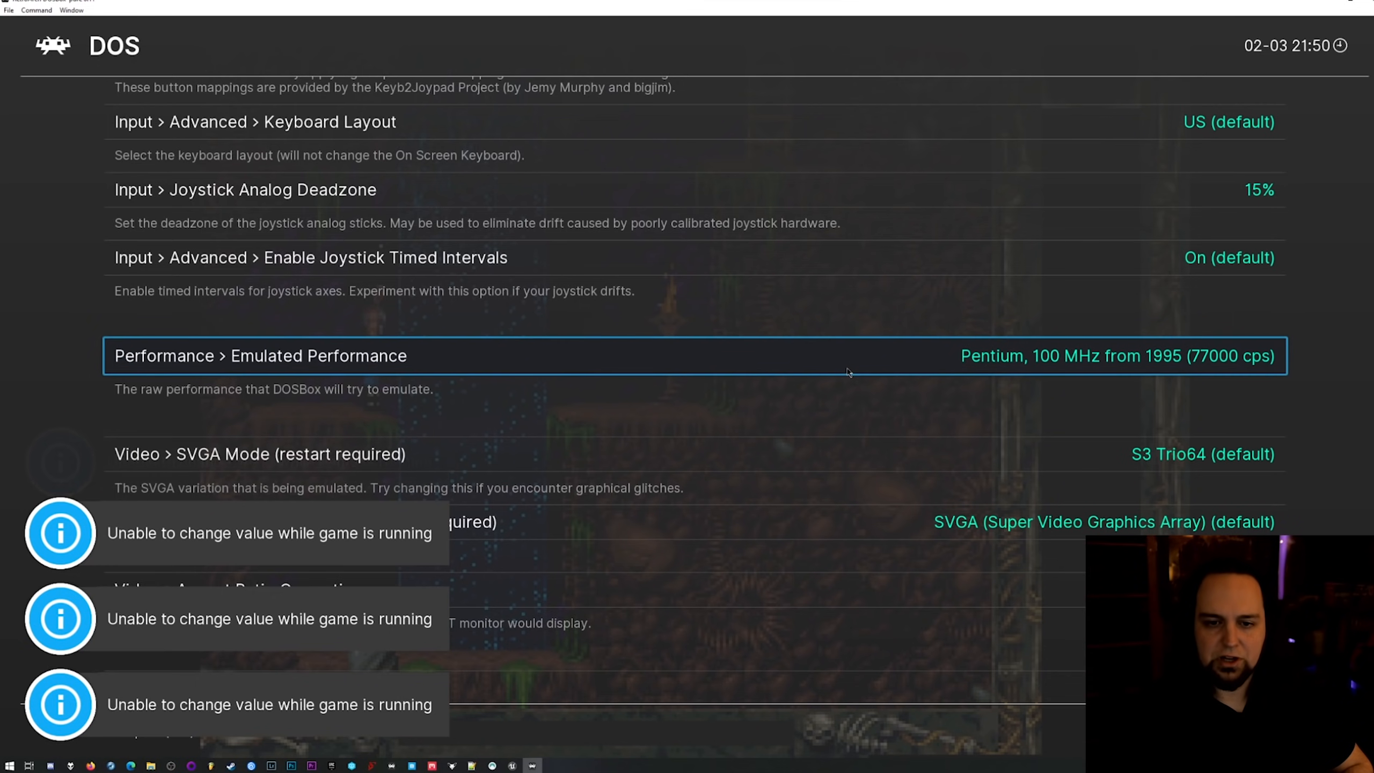
# Return to Blackthorne, jump across the waterfall gap and climb onto the upper ledge beside the ladder.
pyautogui.press('F1')
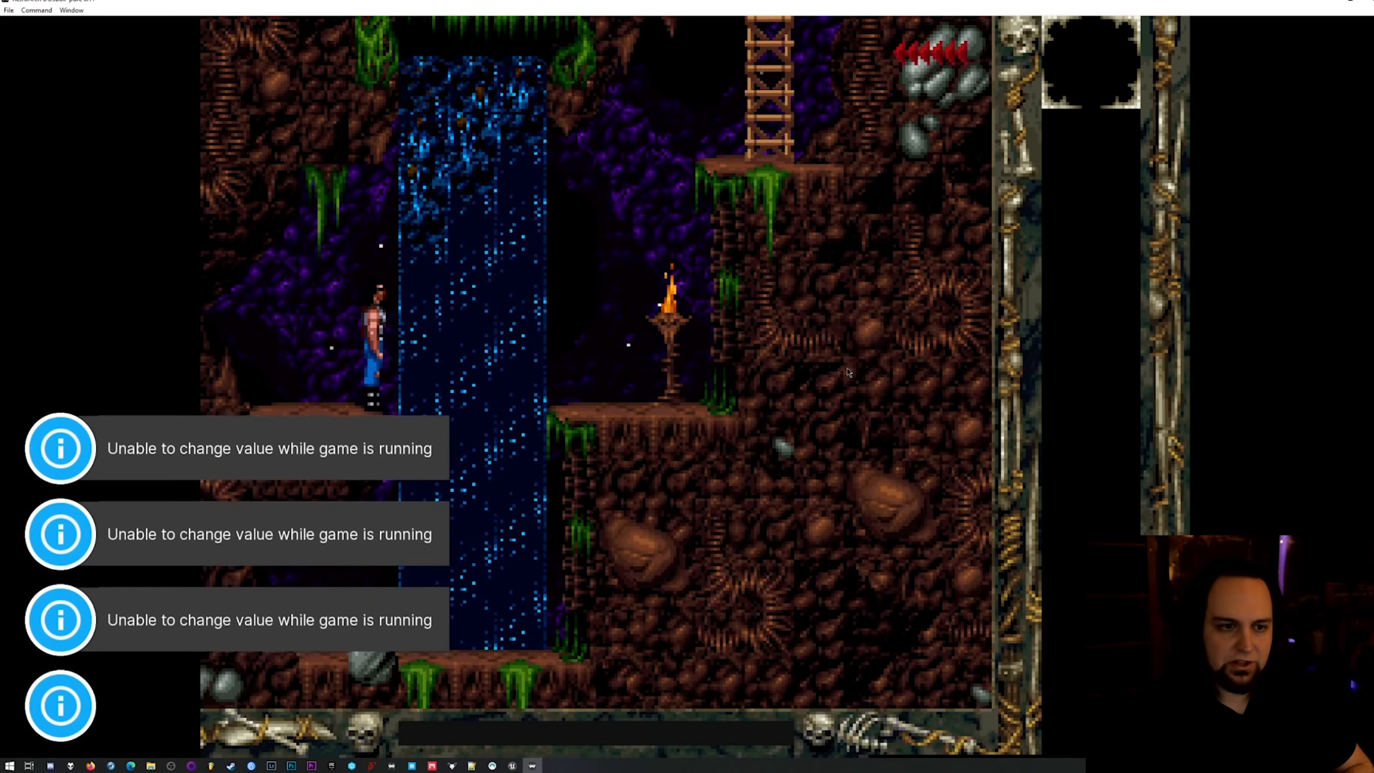
pyautogui.press('Left')
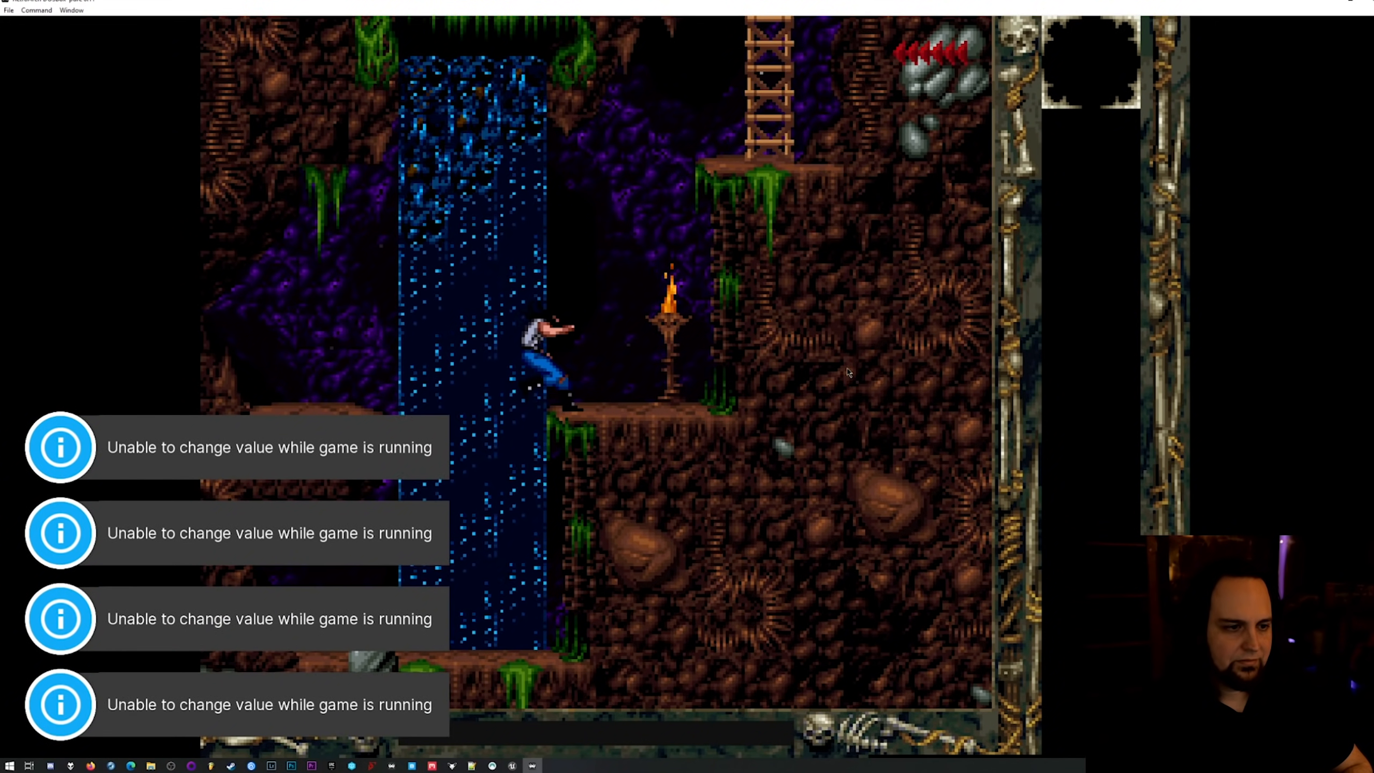
pyautogui.press('Right')
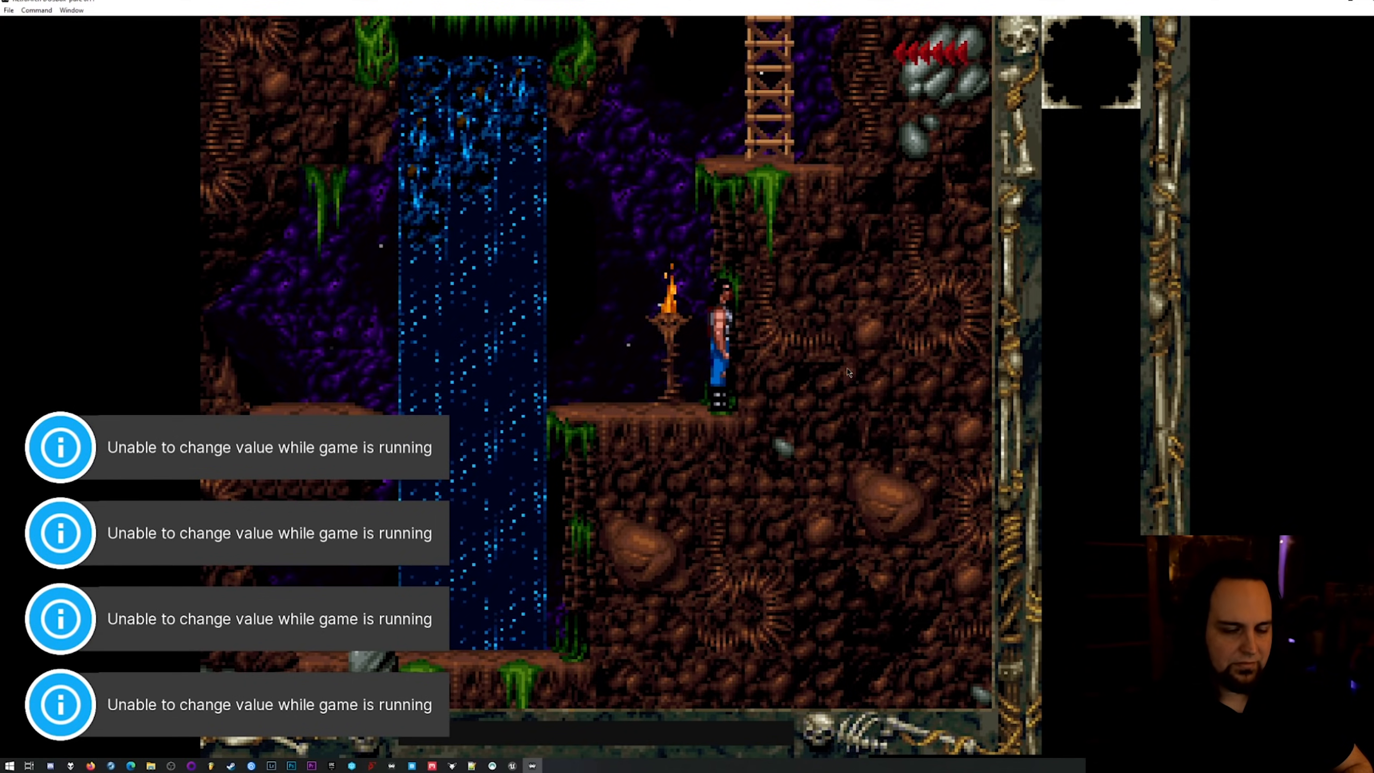
pyautogui.press('Left')
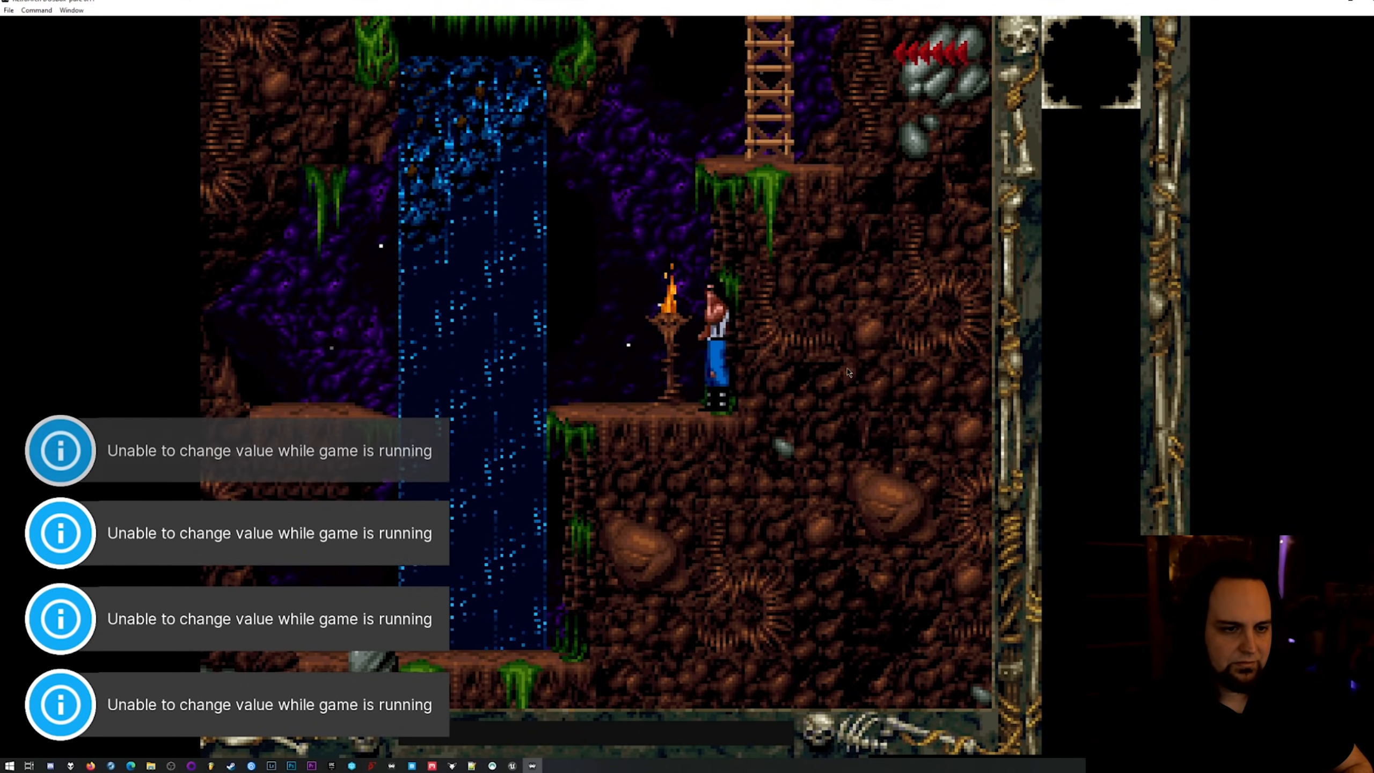
pyautogui.press('Right')
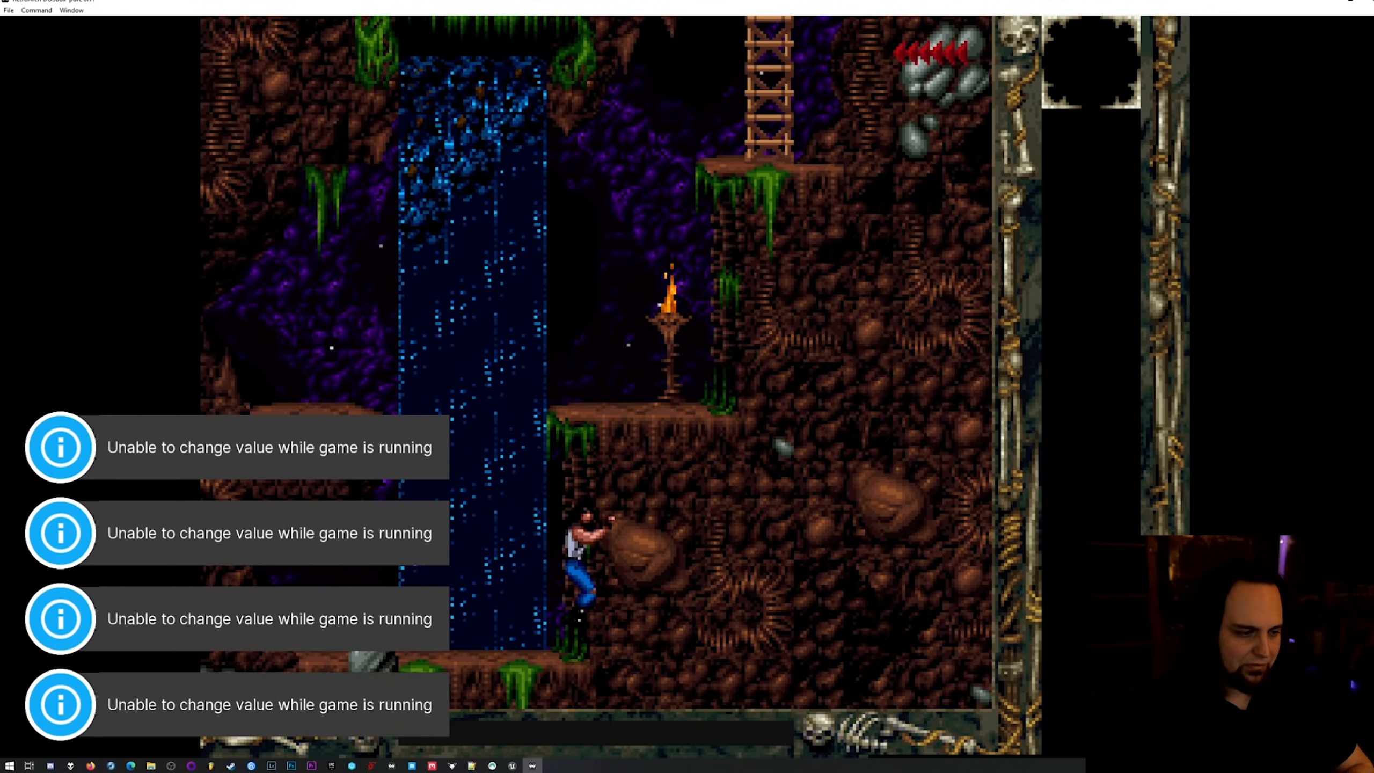
pyautogui.press('Right')
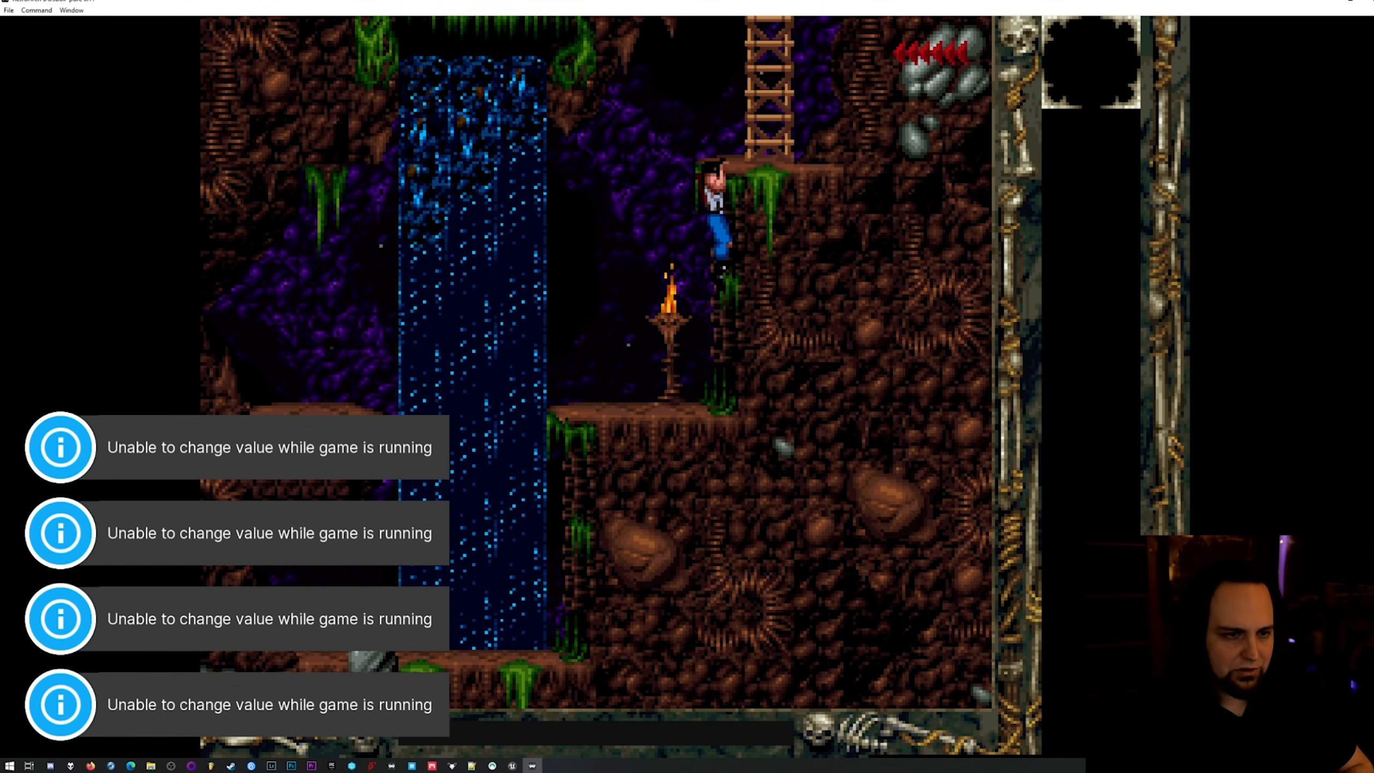
# Turn on Game Focus, climb the ladder and walk the character towards the torch between the chained prisoners.
pyautogui.press('Scroll_Lock')
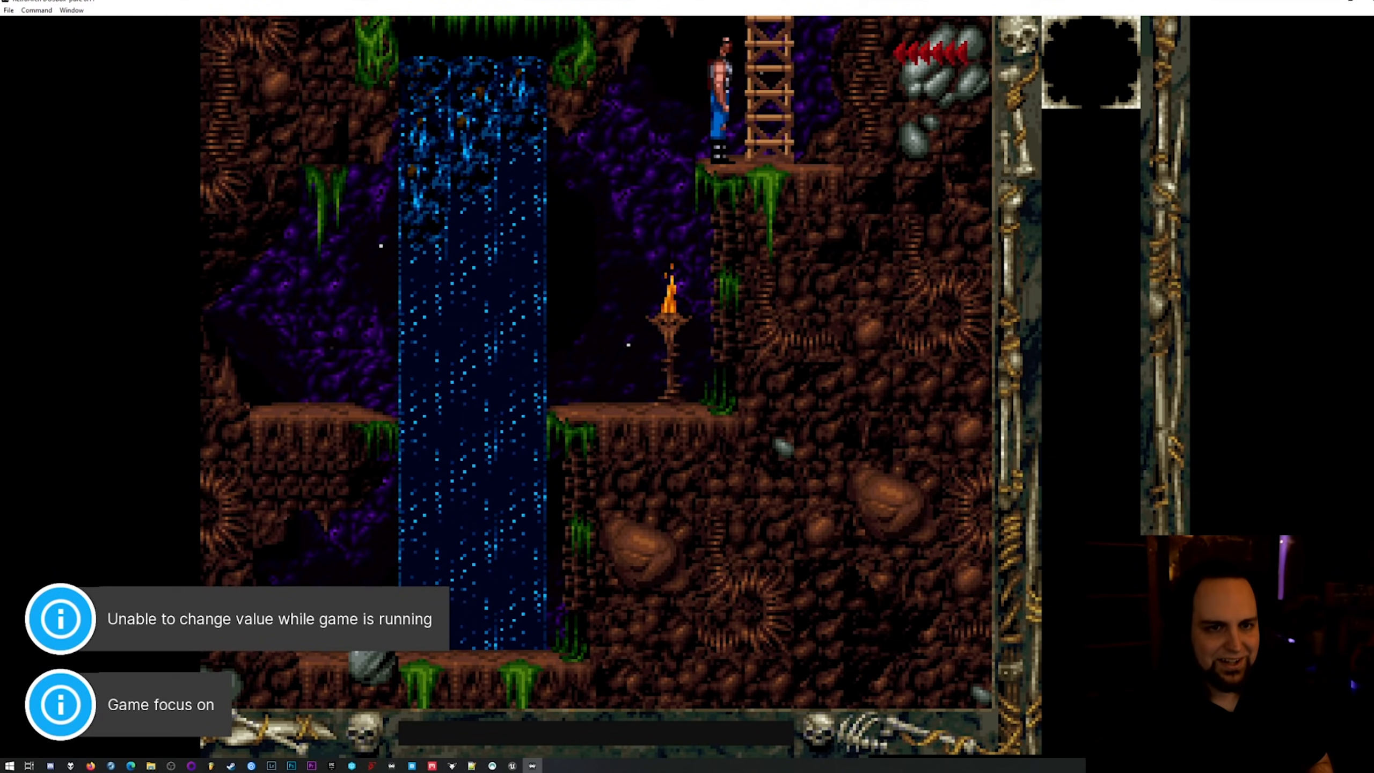
pyautogui.press('Up')
pyautogui.press('Up')
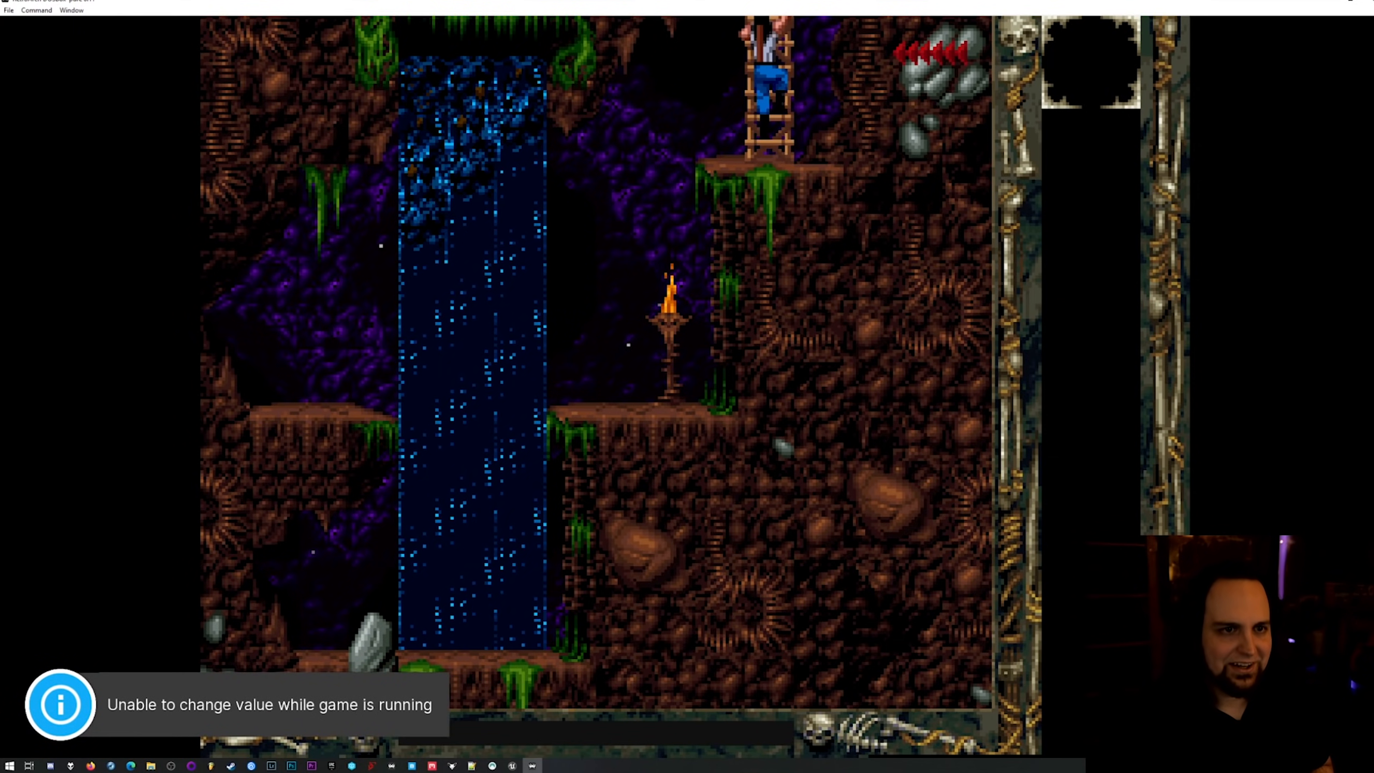
pyautogui.press('Left')
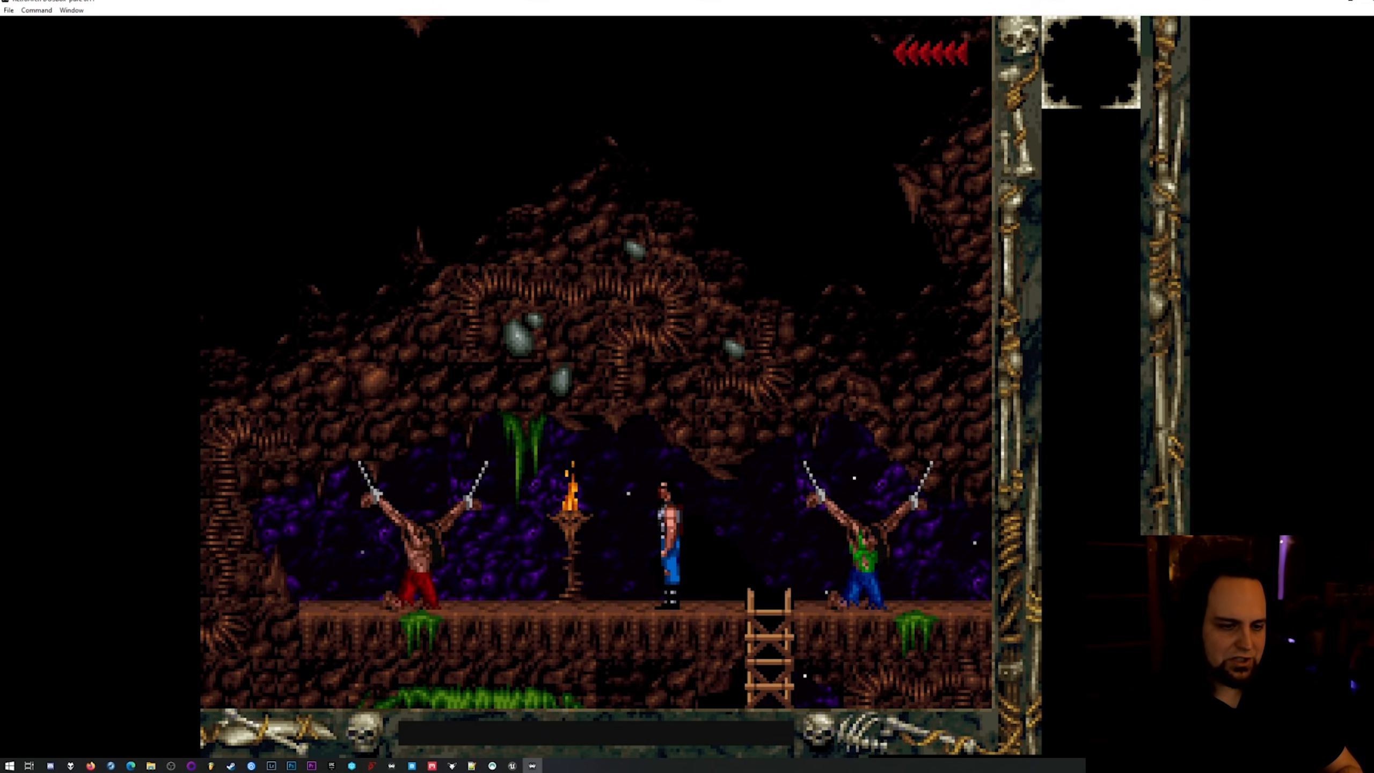
# Draw the shotgun and shoot both chained prisoners, using the backward shot for the one near the ladder.
pyautogui.press('space')
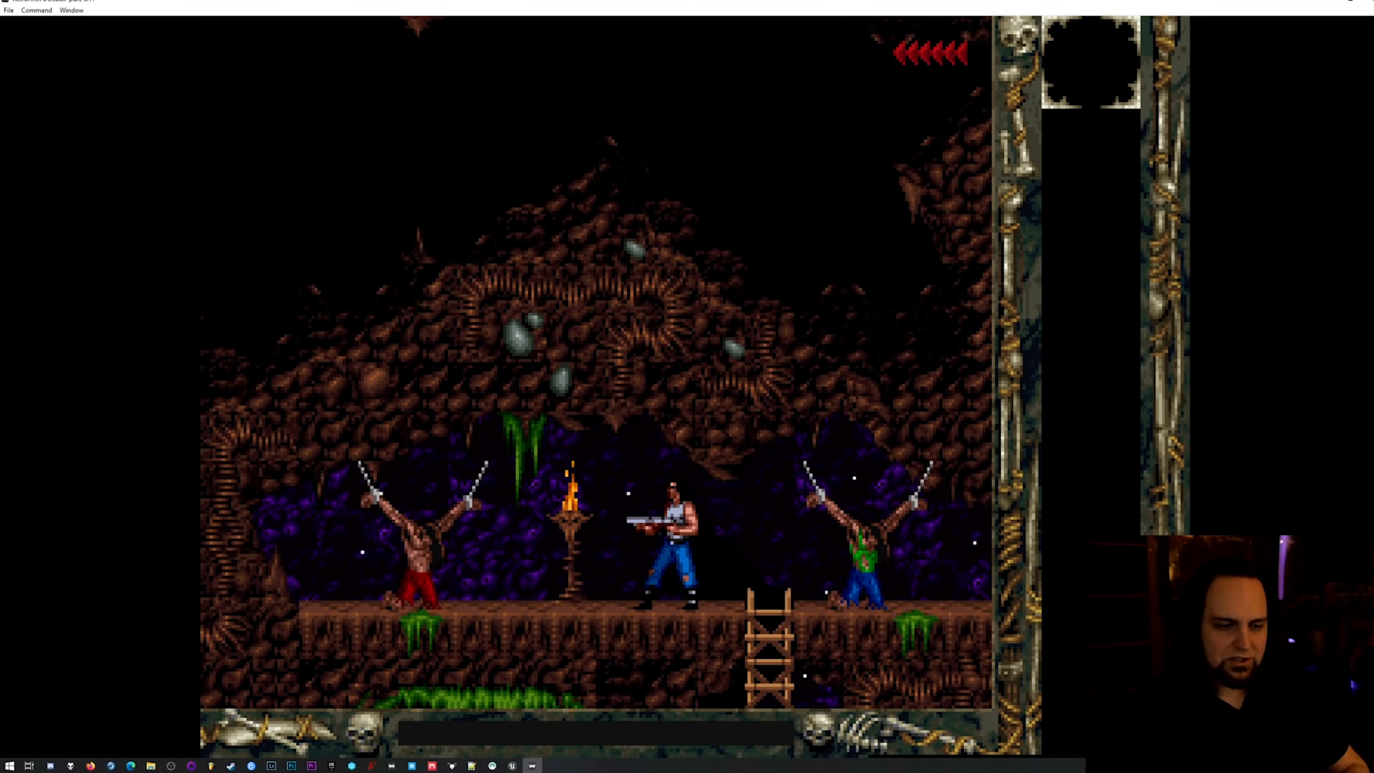
pyautogui.press('Left')
pyautogui.press('ctrl')
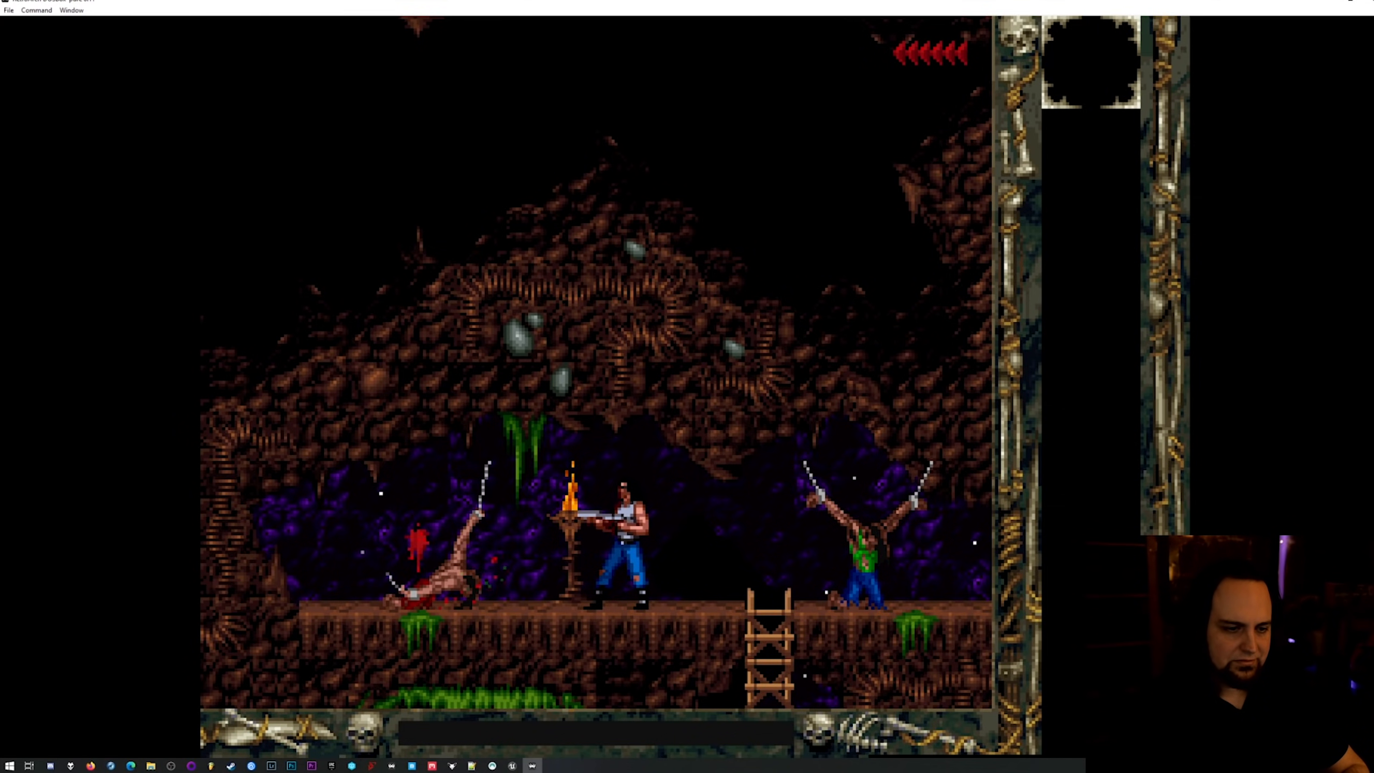
pyautogui.press('Right')
pyautogui.press('Left')
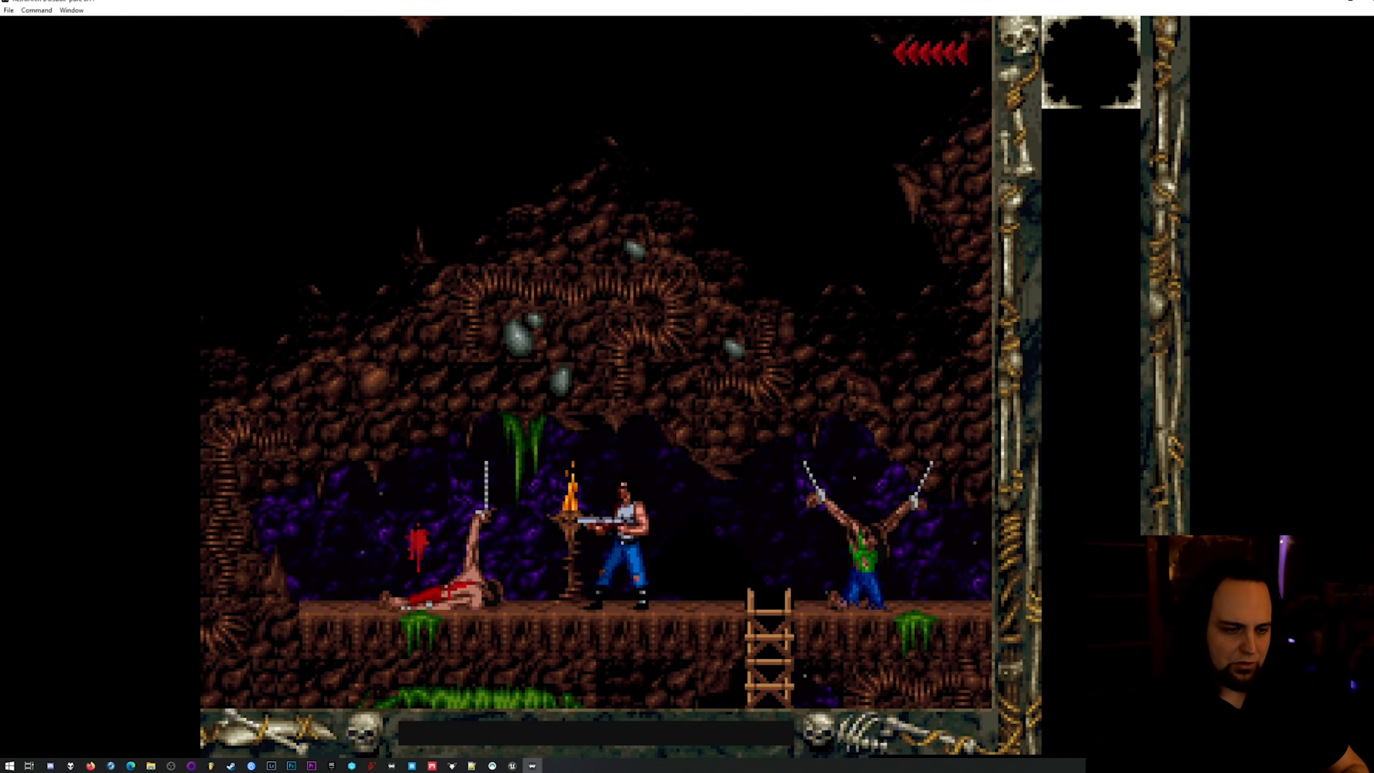
pyautogui.press('Left')
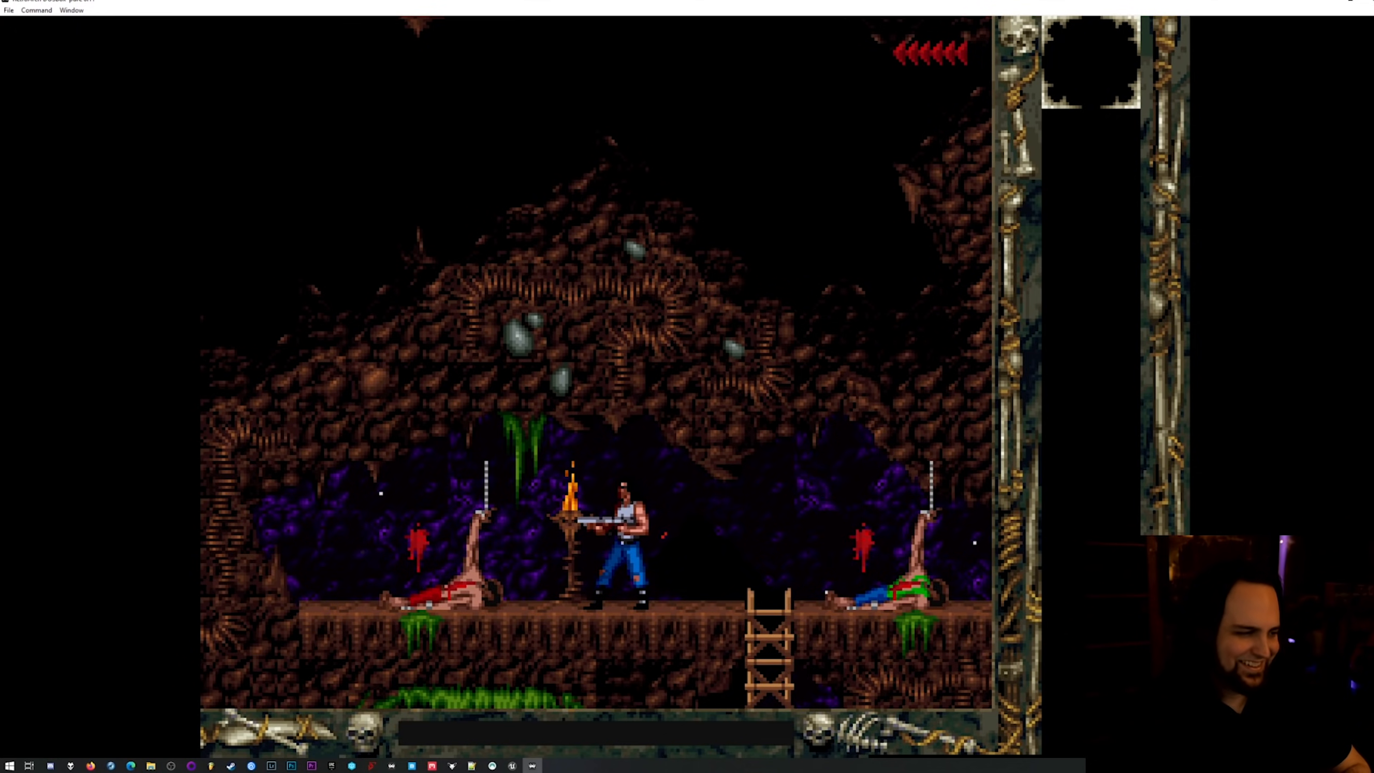
pyautogui.press('Right')
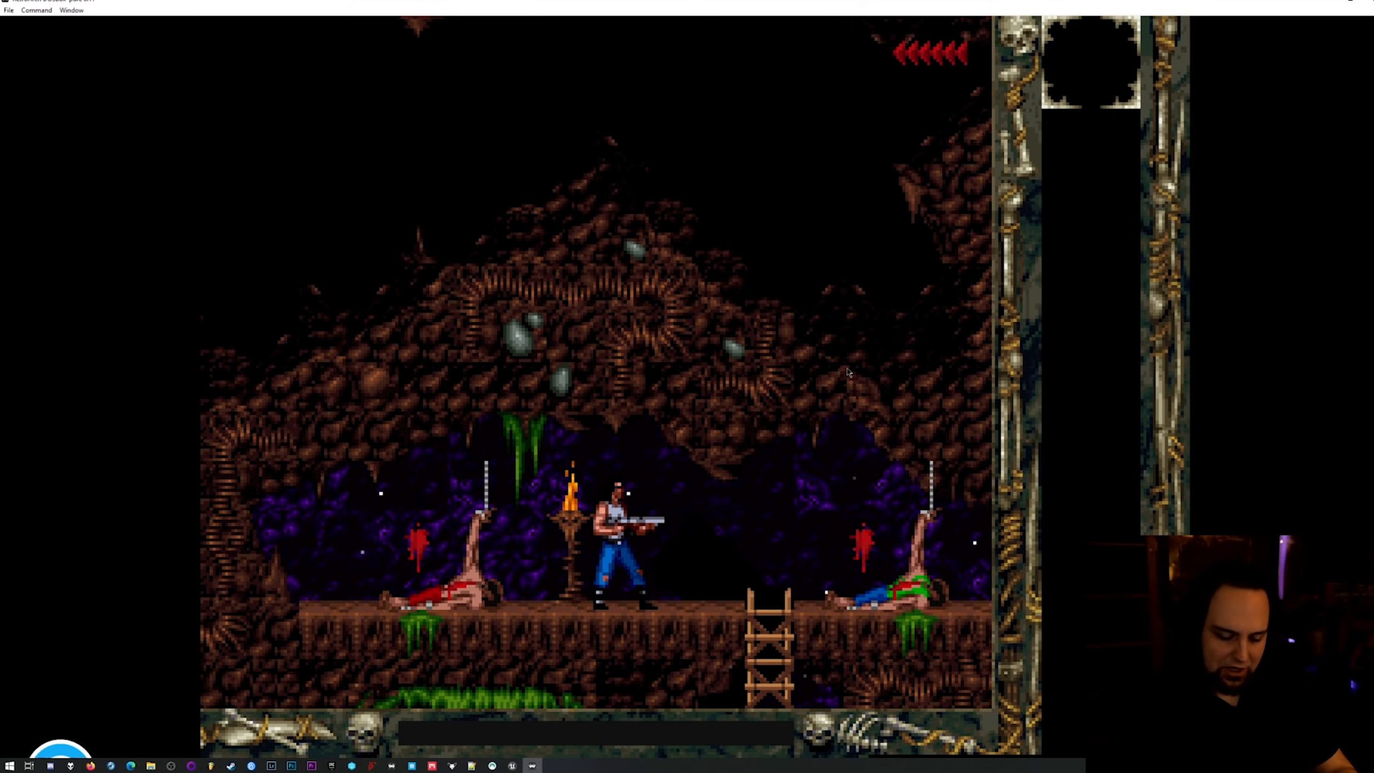
# Turn off Game Focus and look through the input, video and system entries in the core options.
pyautogui.press('Scroll_Lock')
pyautogui.press('F1')
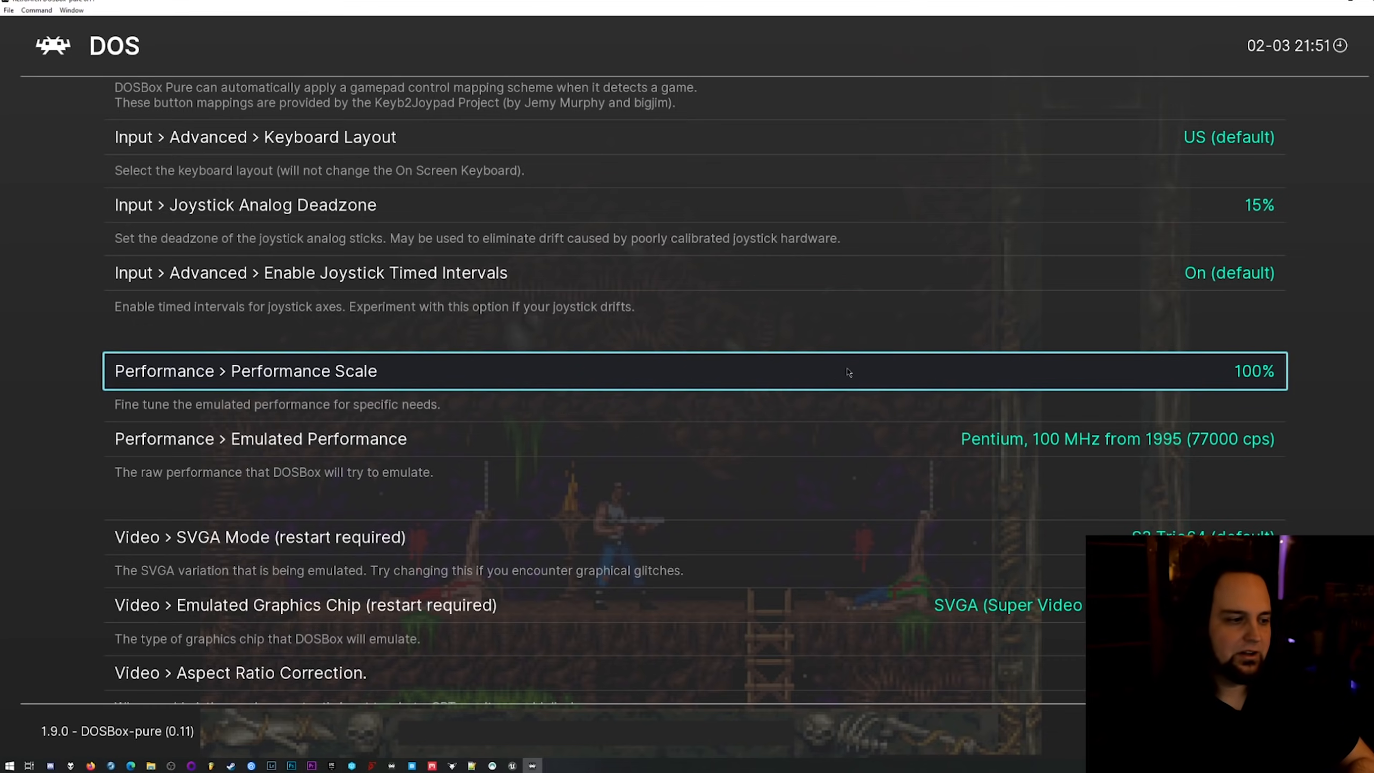
pyautogui.press('Up')
pyautogui.press('Up')
pyautogui.press('Up')
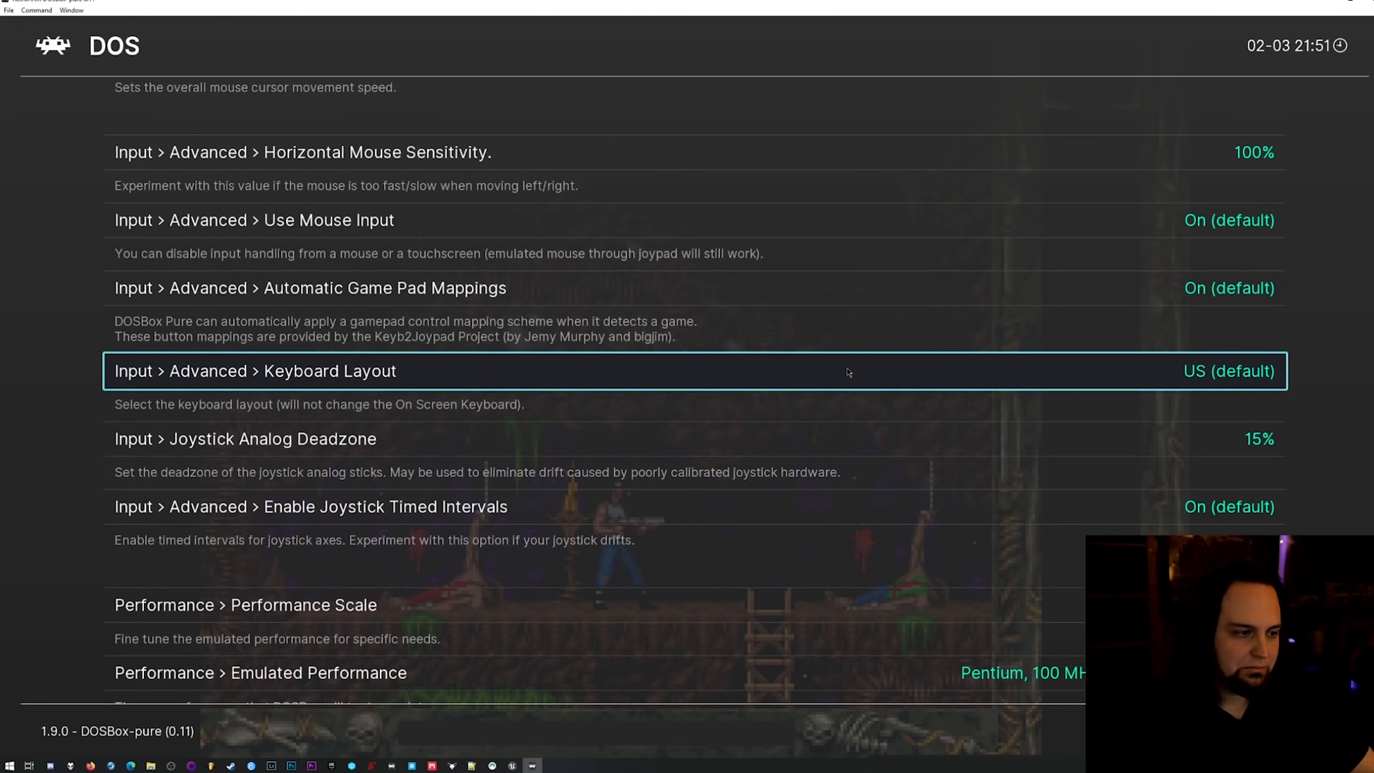
pyautogui.press('pagedown')
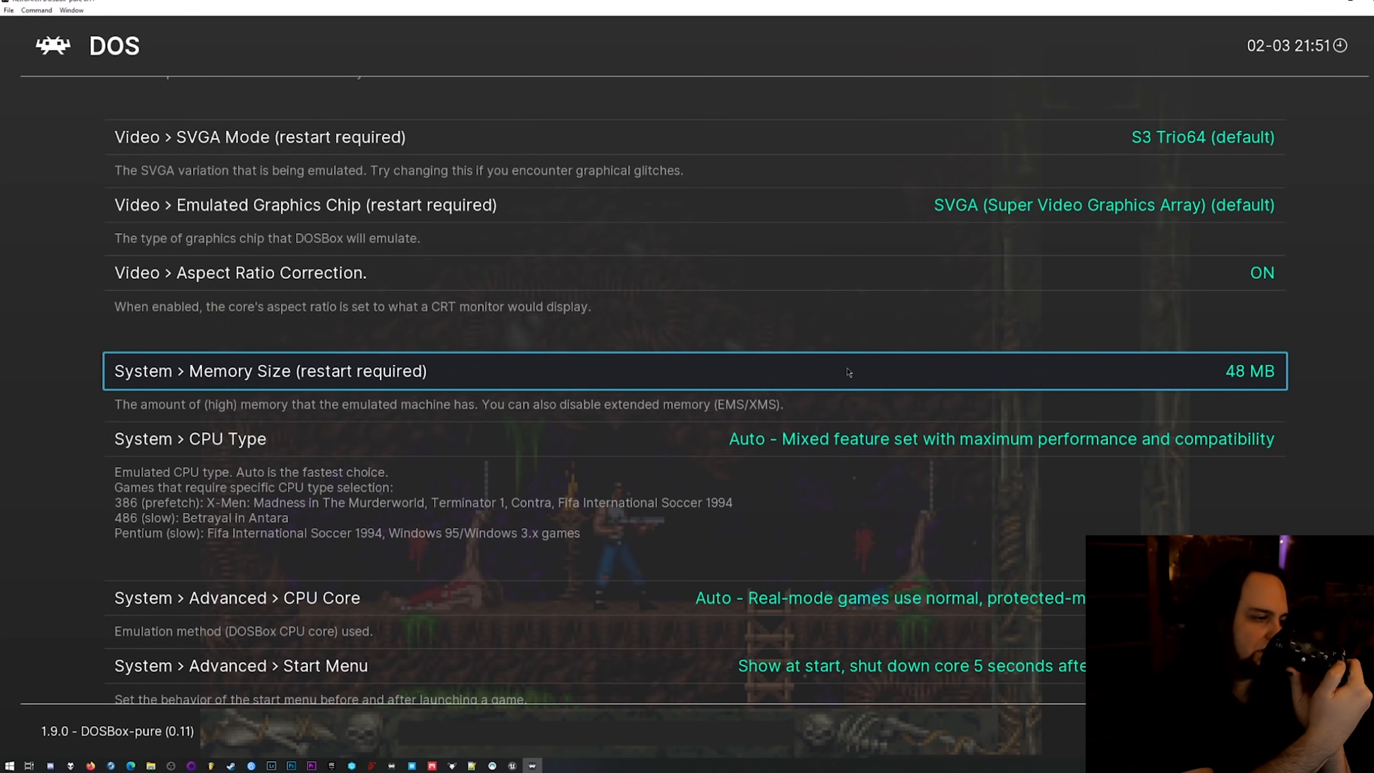
pyautogui.press('BackSpace')
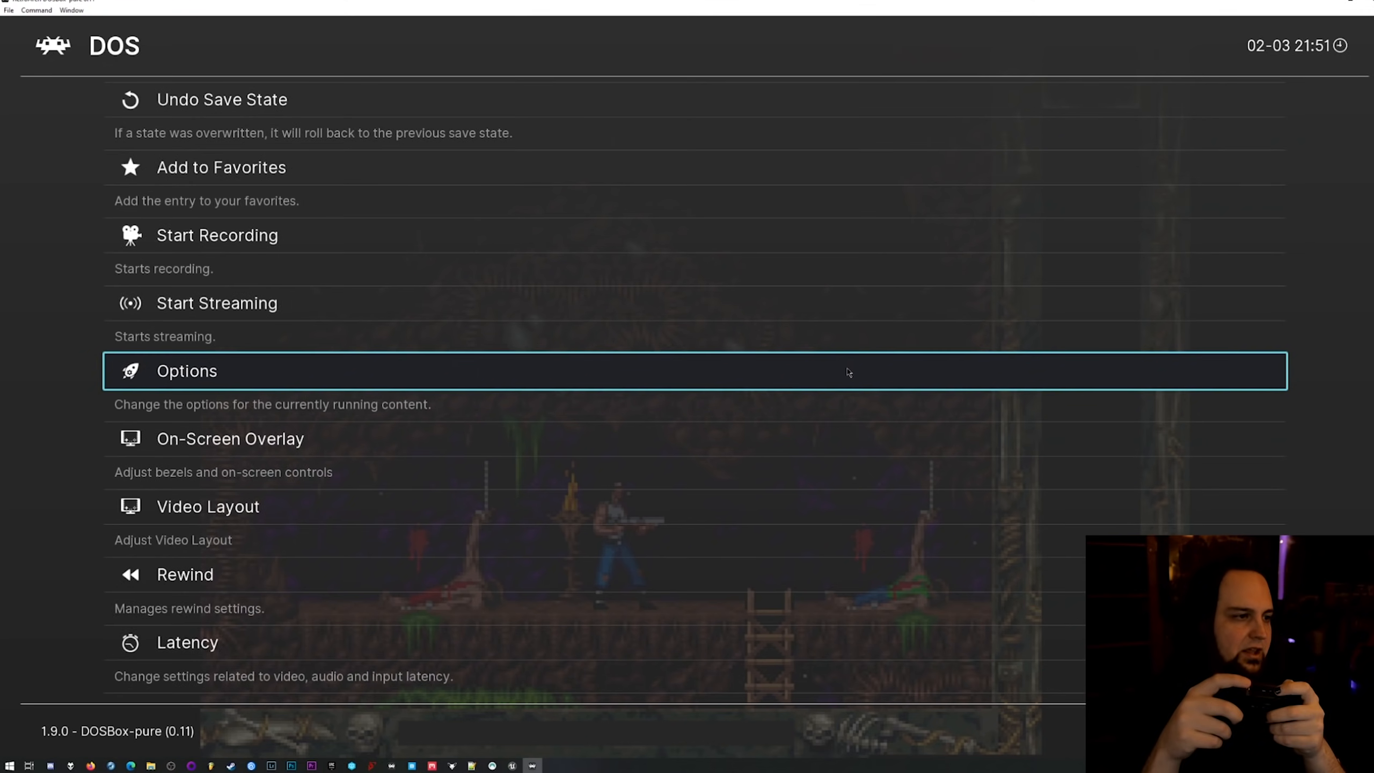
# Open the Port 1 Controls for the running game.
pyautogui.press('Down')
pyautogui.press('Down')
pyautogui.press('Down')
pyautogui.press('Down')
pyautogui.press('Down')
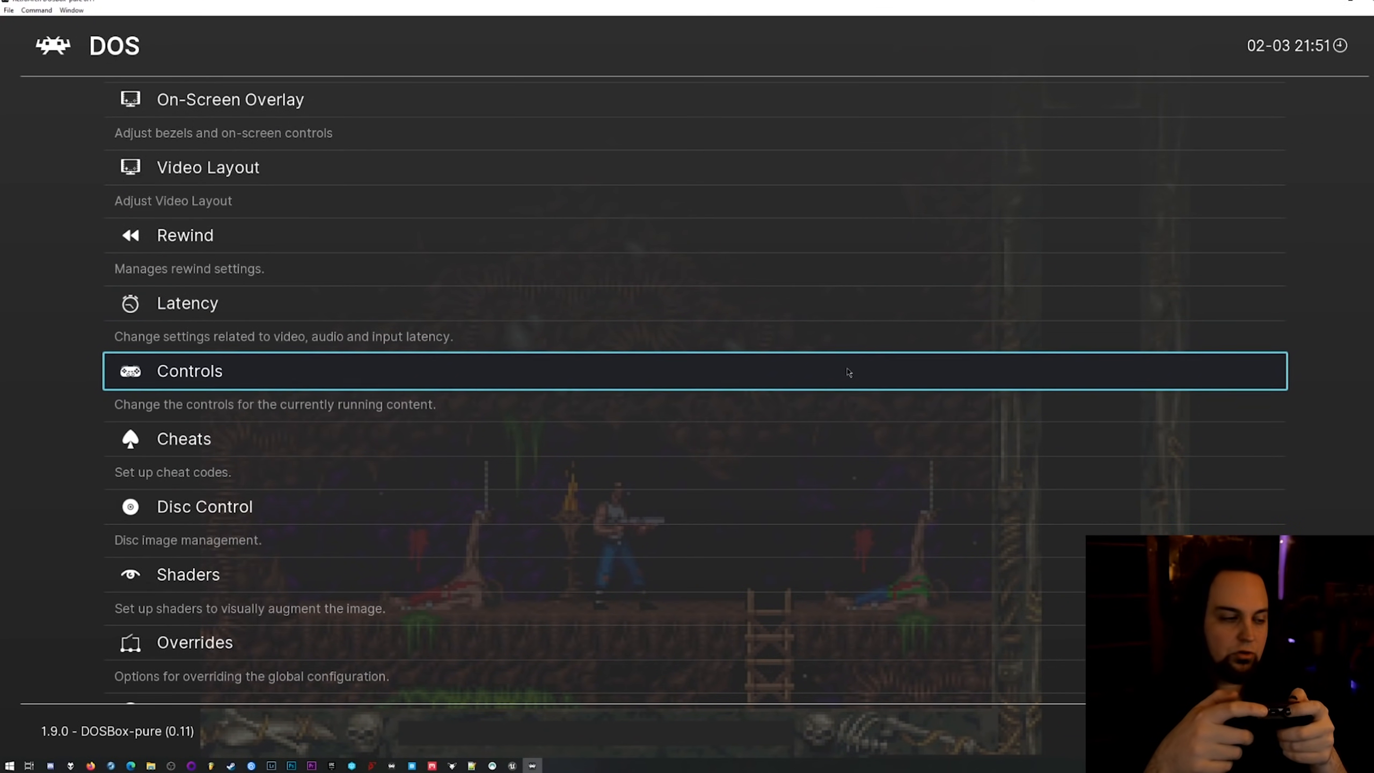
pyautogui.press('Return')
pyautogui.press('Down')
pyautogui.press('Down')
pyautogui.press('Down')
pyautogui.press('Down')
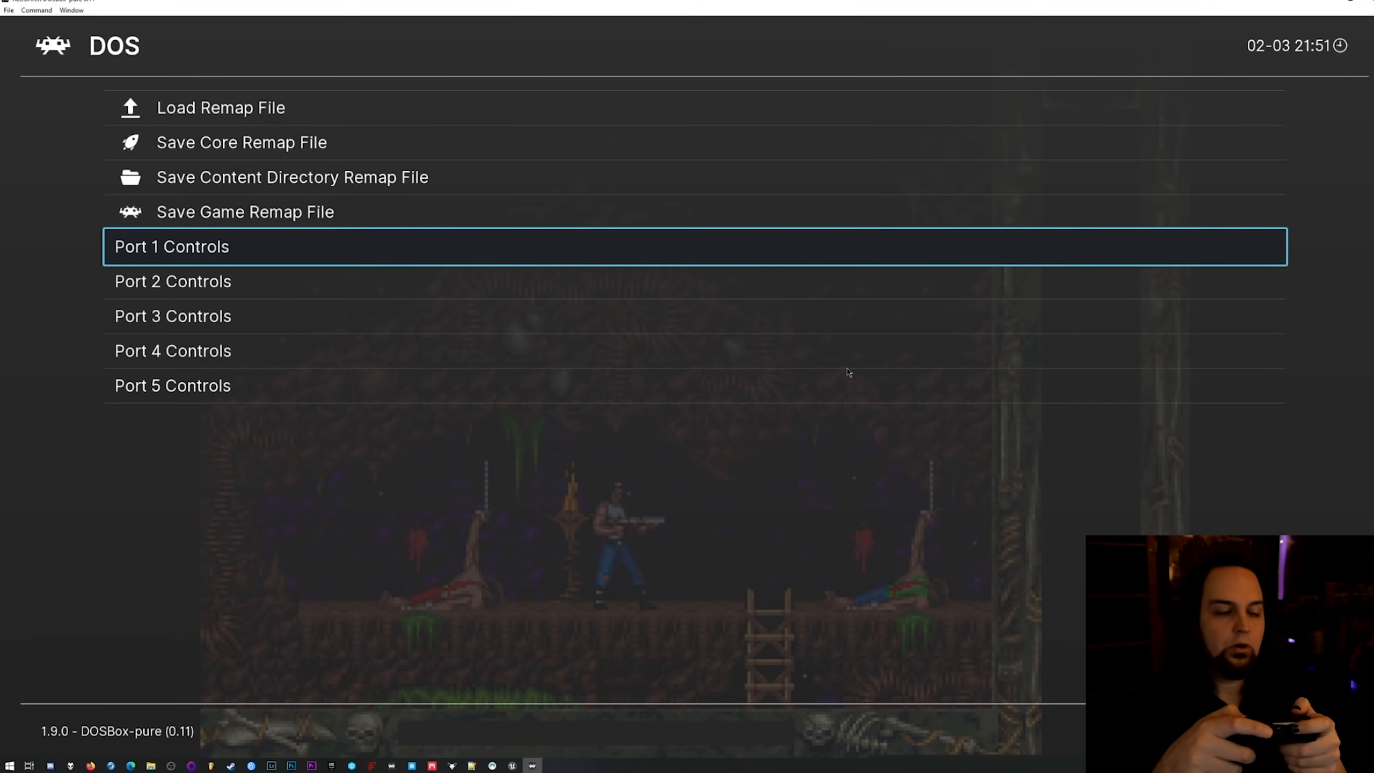
pyautogui.press('Return')
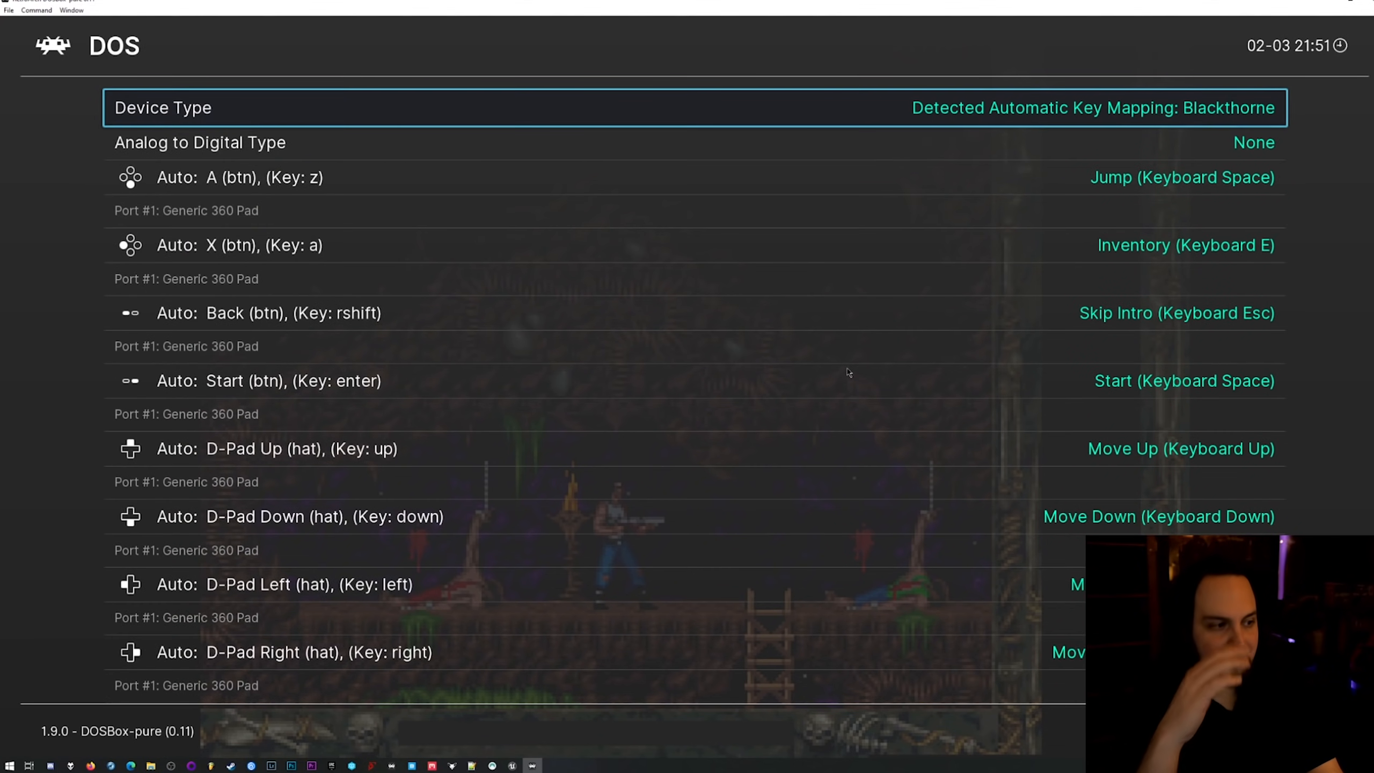
# Examine Blackthorne's automatic key mapping for the face buttons, D-pad and bumpers in the Port 1 controls.
pyautogui.press('Down')
pyautogui.press('Down')
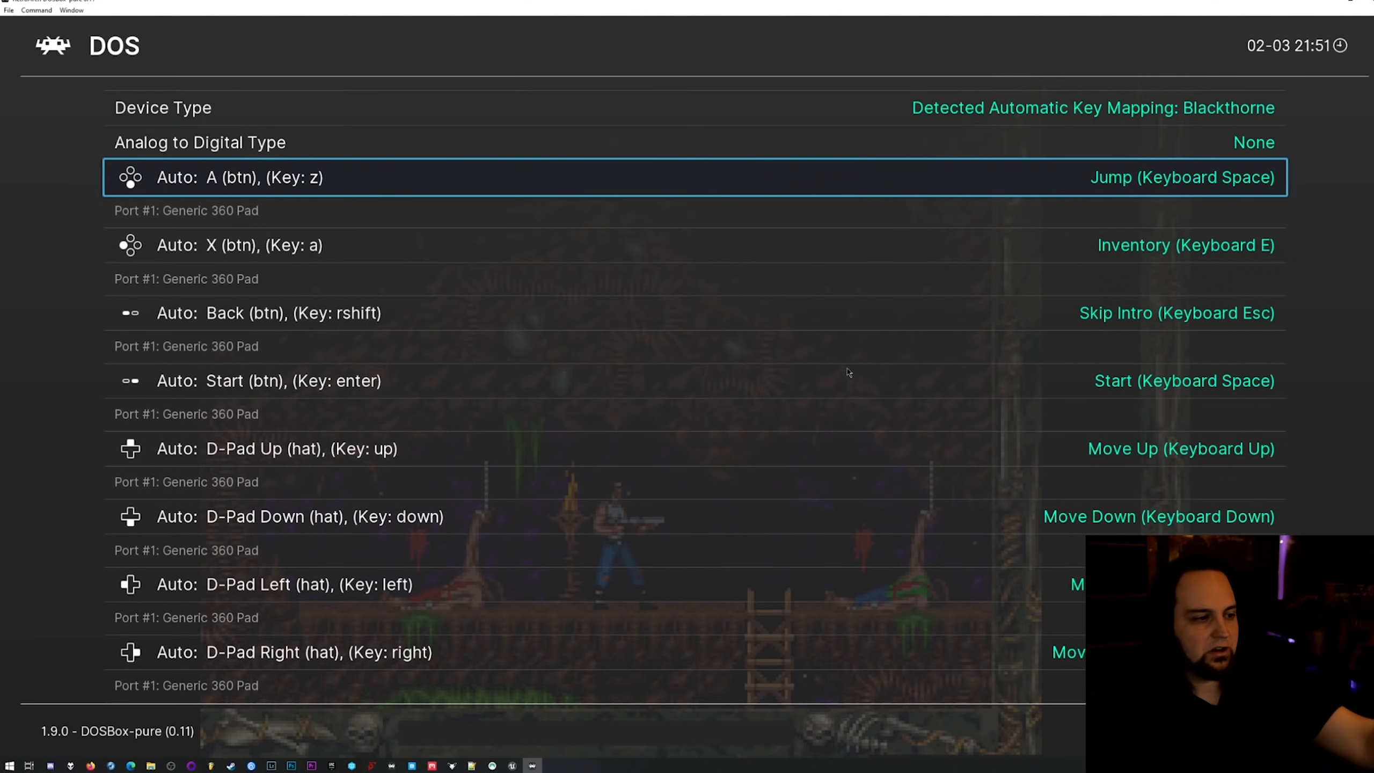
pyautogui.press('Down')
pyautogui.press('Down')
pyautogui.press('Up')
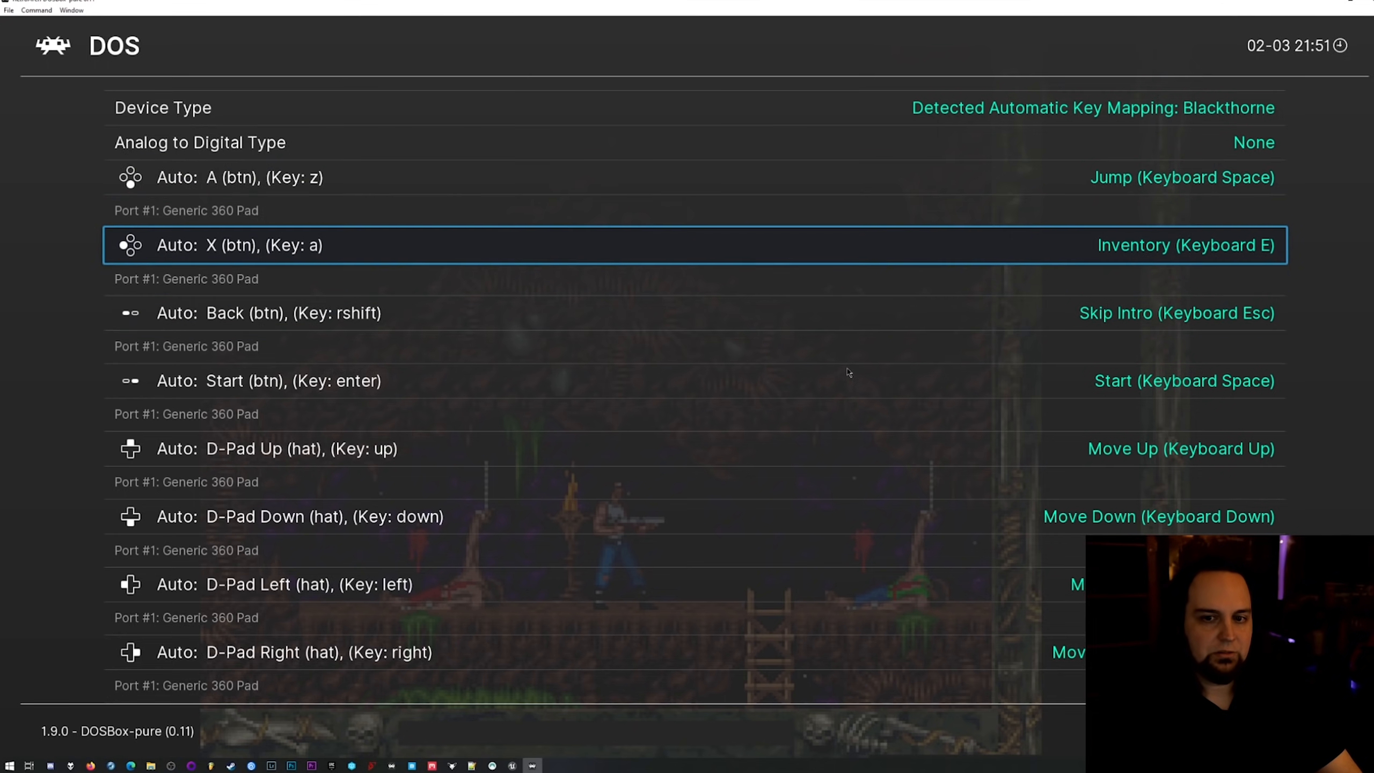
pyautogui.press('Down')
pyautogui.press('Down')
pyautogui.press('Down')
pyautogui.press('Down')
pyautogui.press('Down')
pyautogui.press('Down')
pyautogui.press('Down')
pyautogui.press('Down')
pyautogui.press('Up')
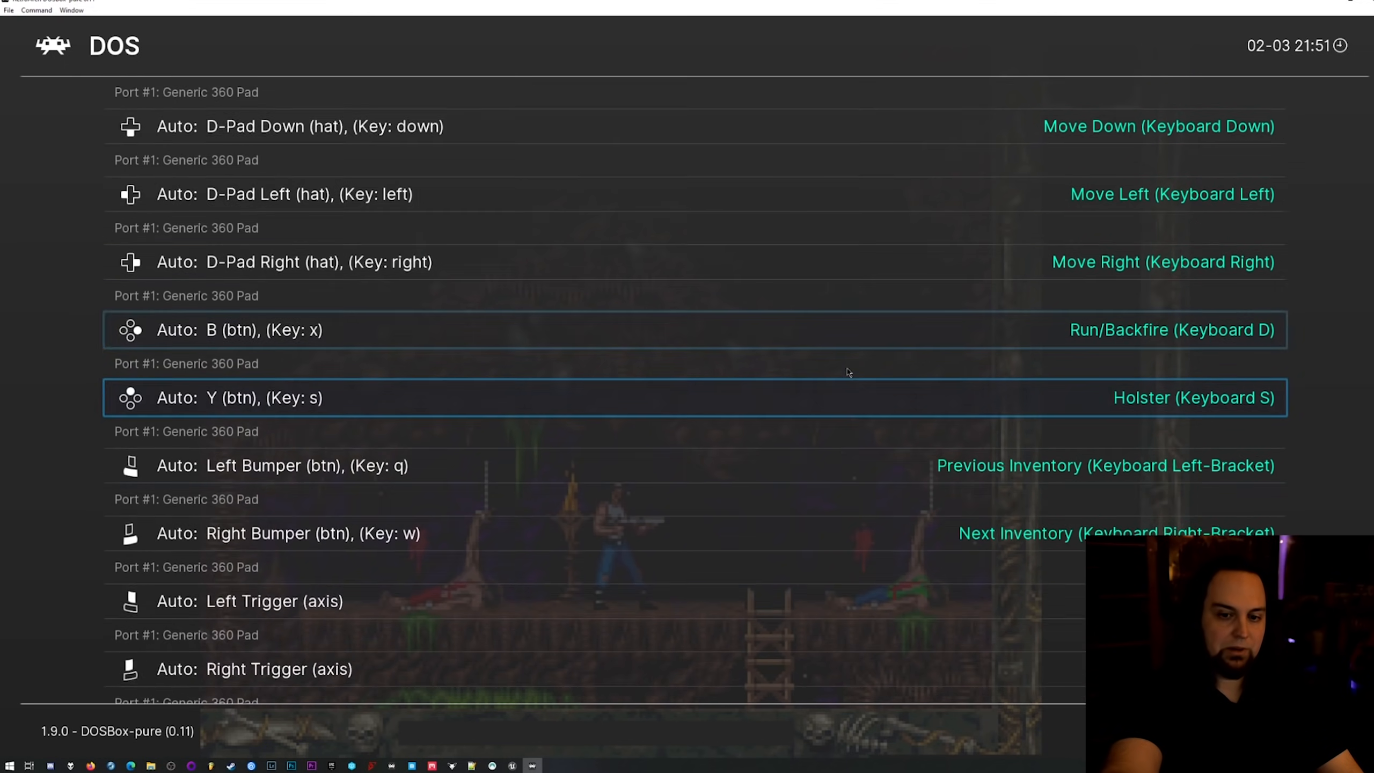
pyautogui.press('Down')
pyautogui.press('Down')
pyautogui.press('Up')
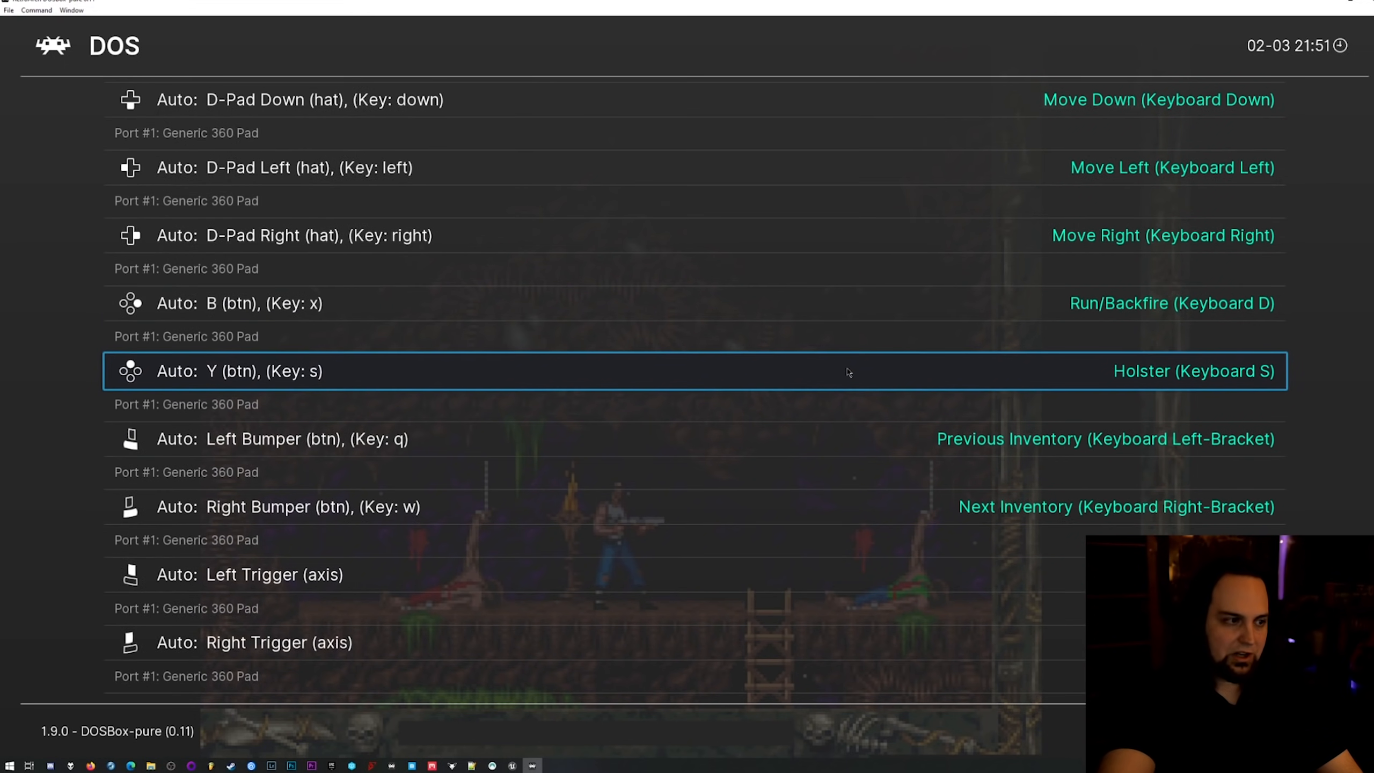
# Map the B button to Holster (Keyboard S) and the Y button to Inventory (Keyboard E).
pyautogui.press('Up')
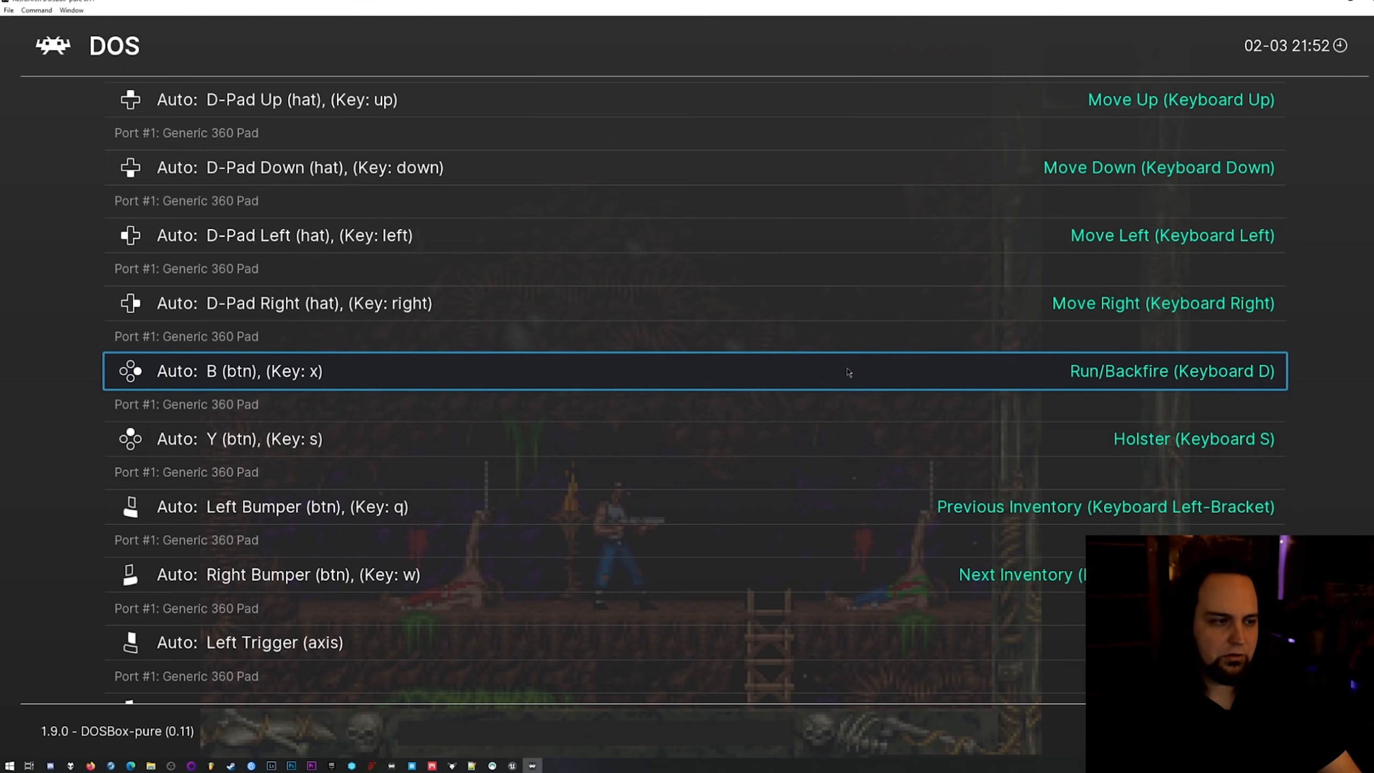
pyautogui.press('Down')
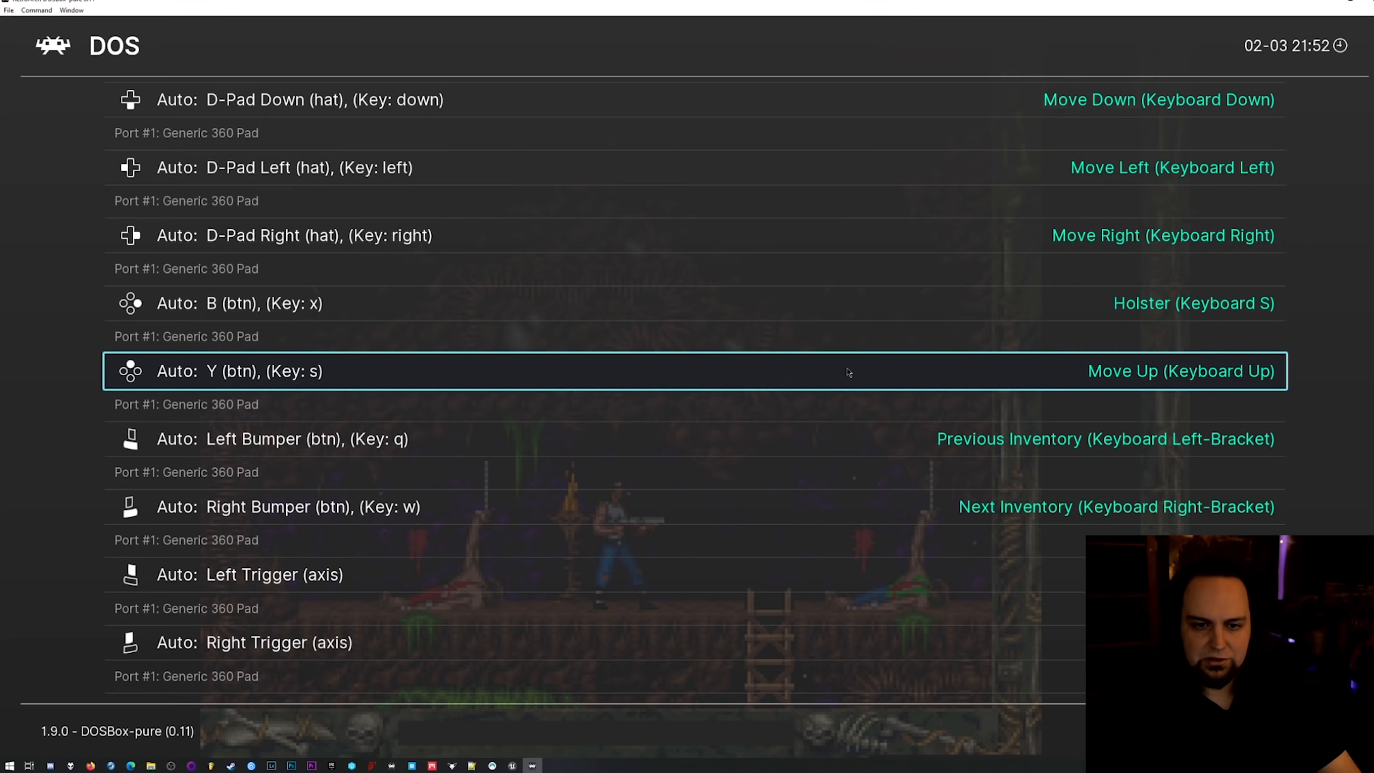
pyautogui.press('Down')
pyautogui.press('Up')
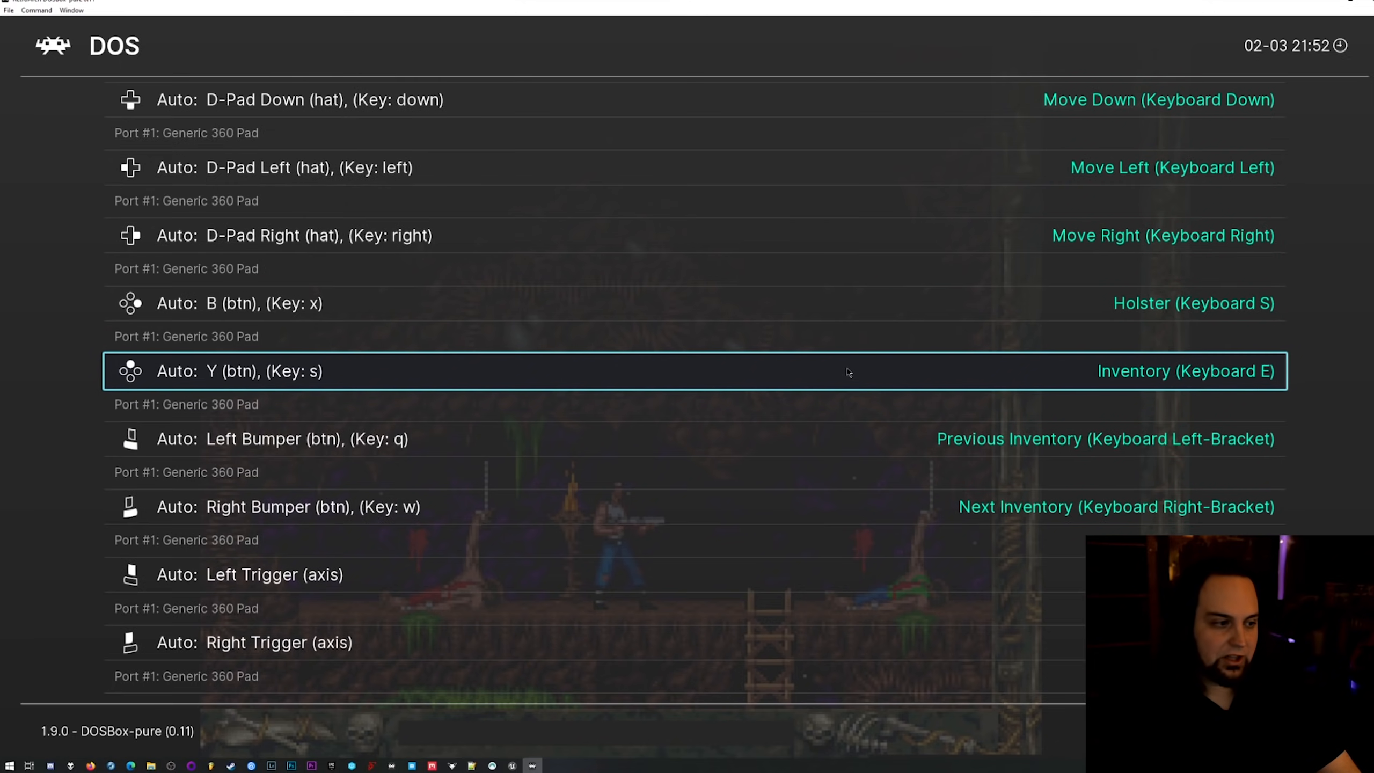
pyautogui.press('Down')
pyautogui.press('Down')
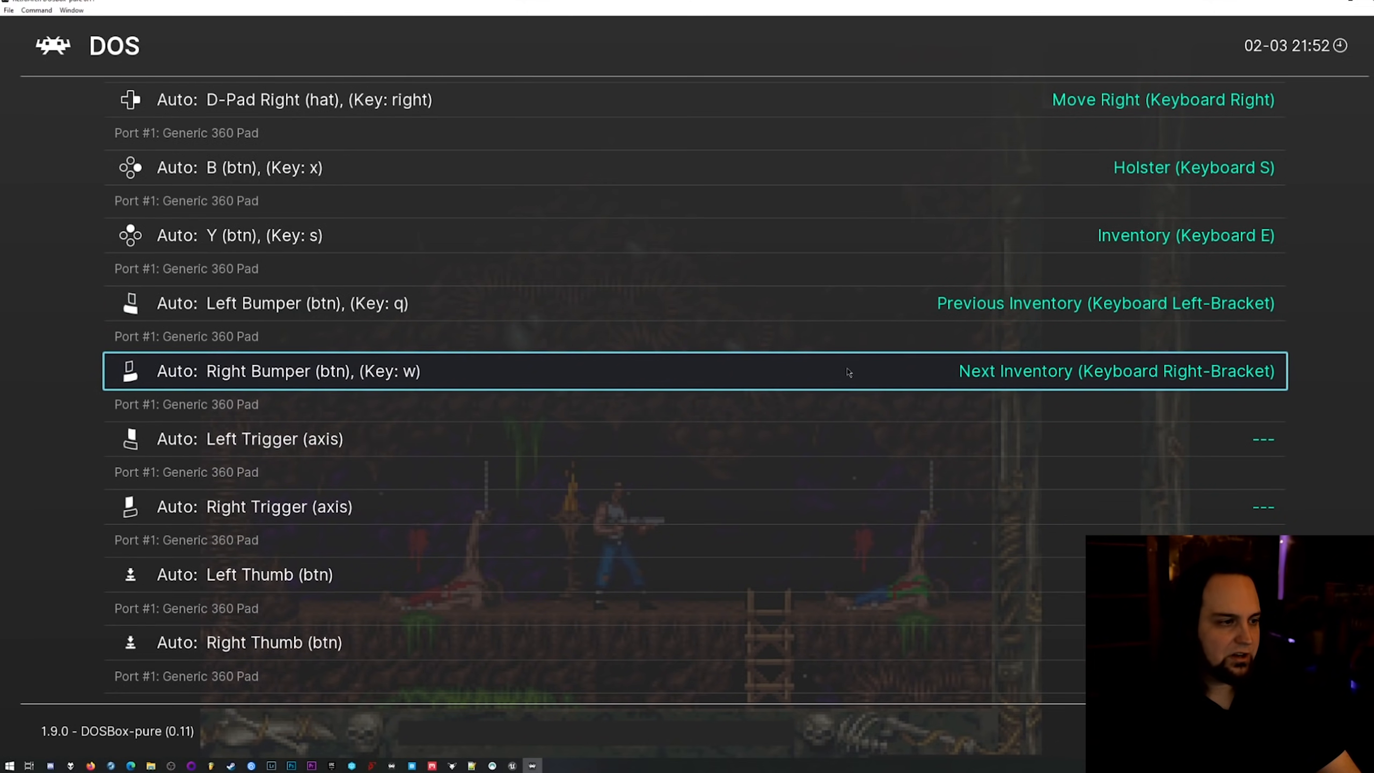
# Examine the mappings of the bumpers, triggers, thumb buttons and analog stick axes.
pyautogui.press('Up')
pyautogui.press('Up')
pyautogui.press('Up')
pyautogui.press('Up')
pyautogui.press('Up')
pyautogui.press('Up')
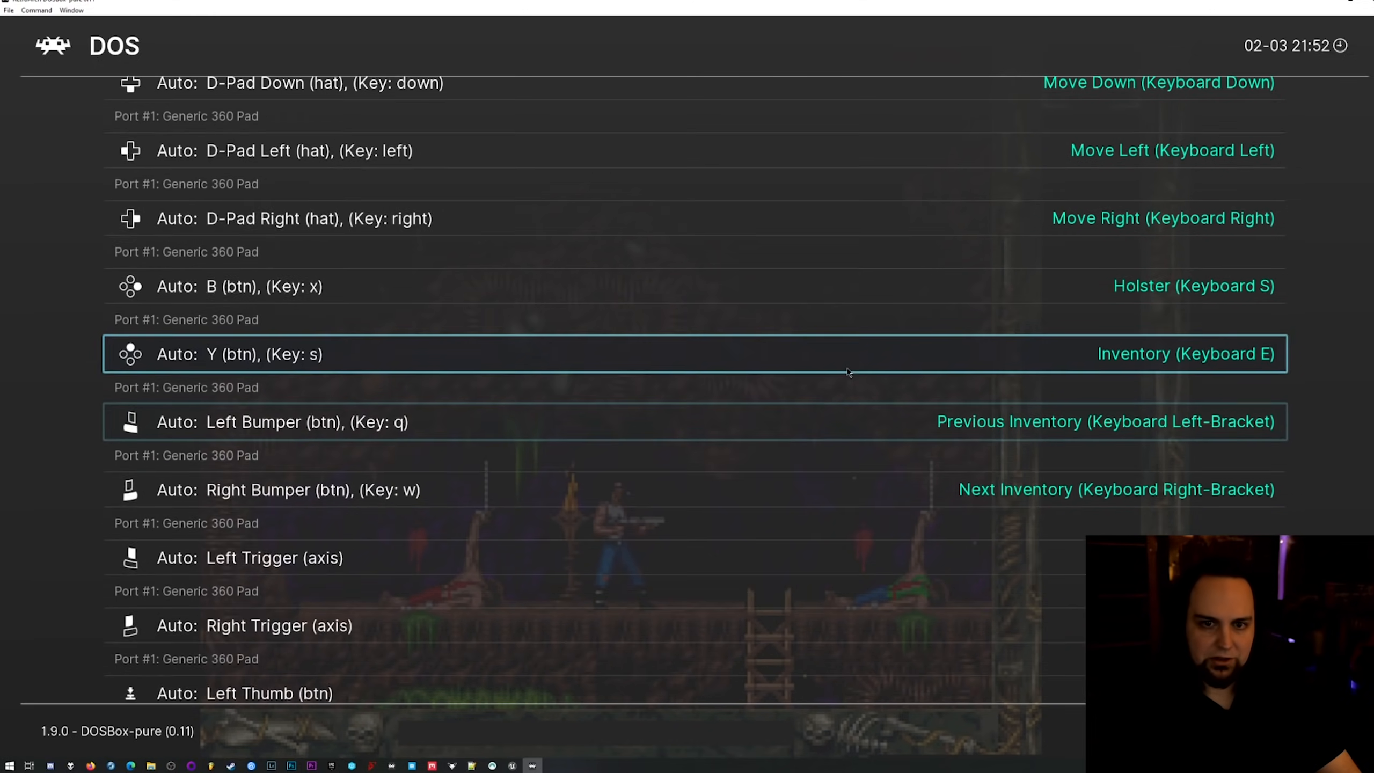
pyautogui.press('Down')
pyautogui.press('Down')
pyautogui.press('Down')
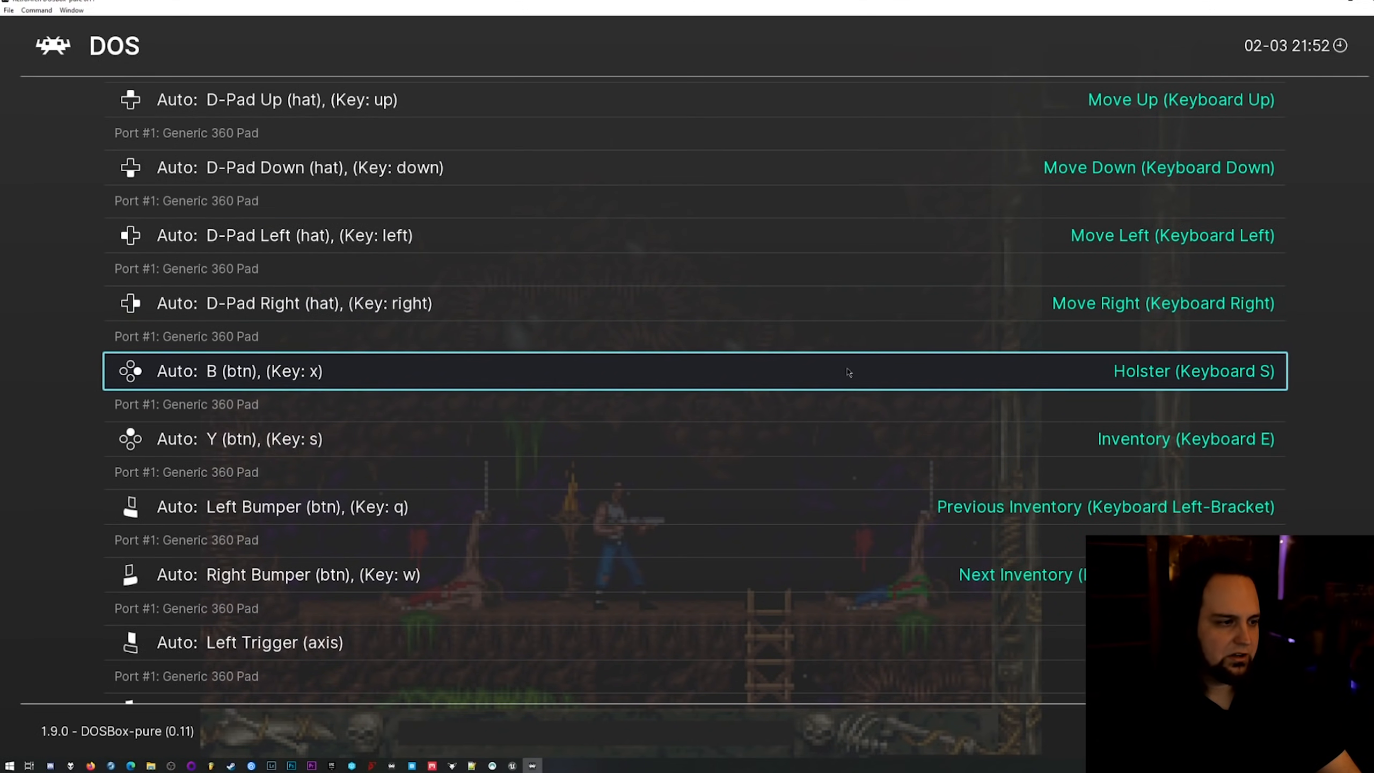
pyautogui.press('Down')
pyautogui.press('Down')
pyautogui.press('Down')
pyautogui.press('Down')
pyautogui.press('Down')
pyautogui.press('Down')
pyautogui.press('Down')
pyautogui.press('Down')
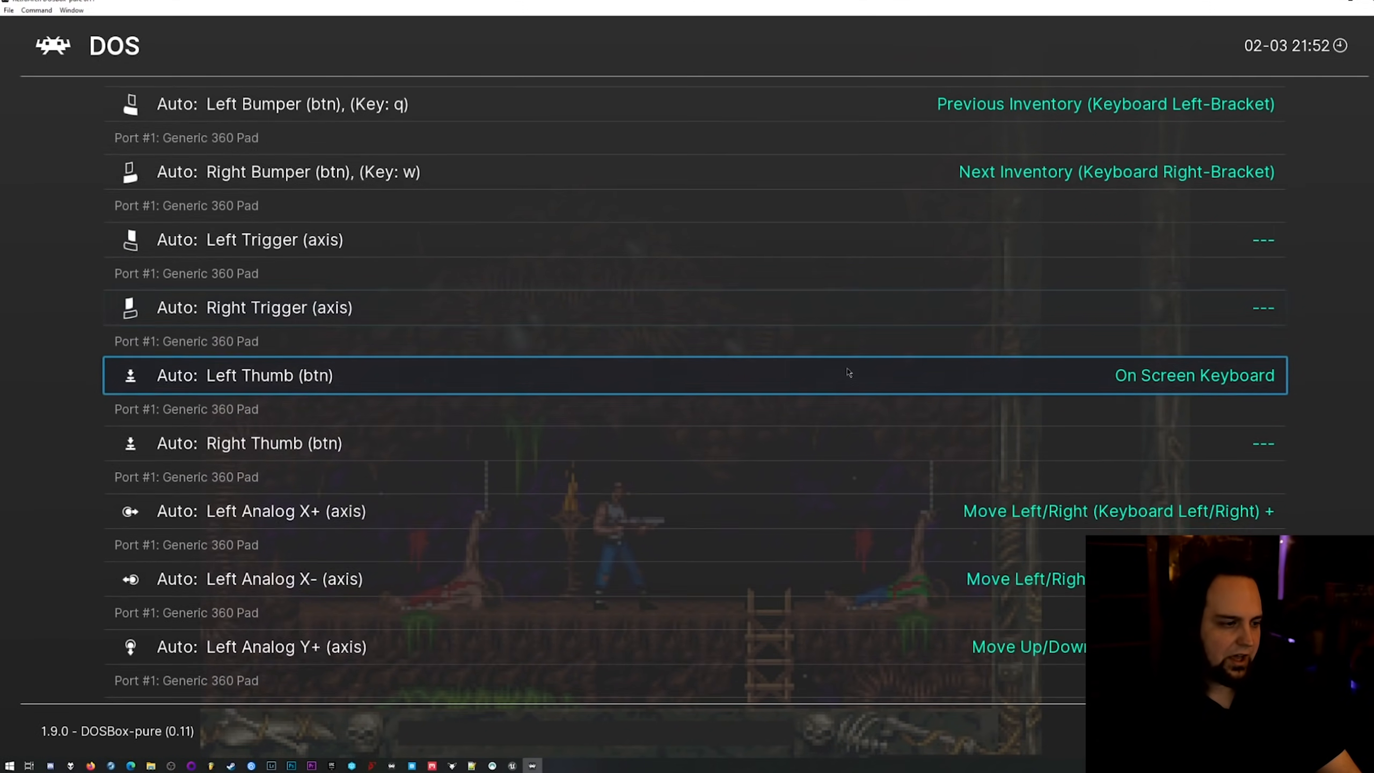
pyautogui.press('Down')
pyautogui.press('Down')
pyautogui.press('Down')
pyautogui.press('Down')
pyautogui.press('Down')
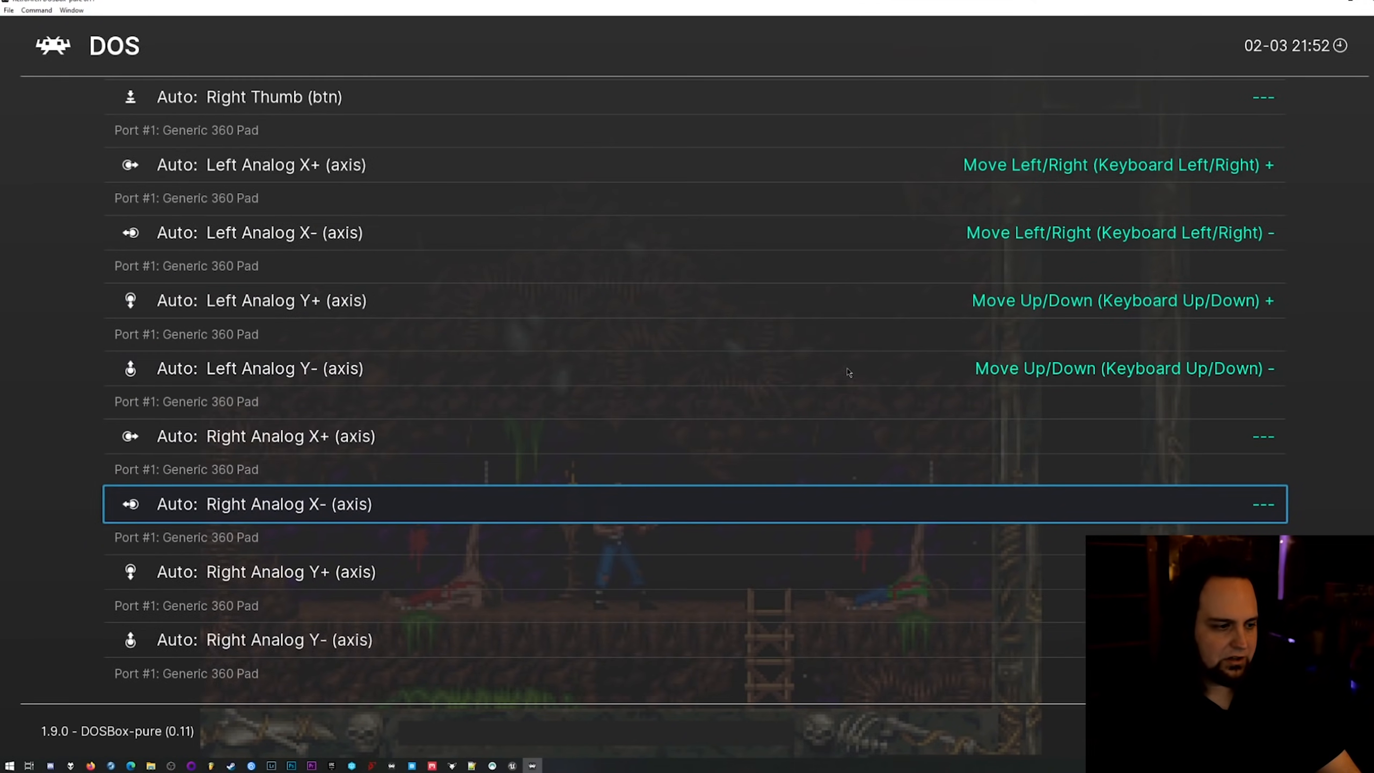
# Map the X button to Run/Backfire (Keyboard D) in the Port 1 controls.
pyautogui.press('Up')
pyautogui.press('Up')
pyautogui.press('Up')
pyautogui.press('Up')
pyautogui.press('Up')
pyautogui.press('Up')
pyautogui.press('Up')
pyautogui.press('Up')
pyautogui.press('Up')
pyautogui.press('Up')
pyautogui.press('Up')
pyautogui.press('Up')
pyautogui.press('Up')
pyautogui.press('Up')
pyautogui.press('Up')
pyautogui.press('Up')
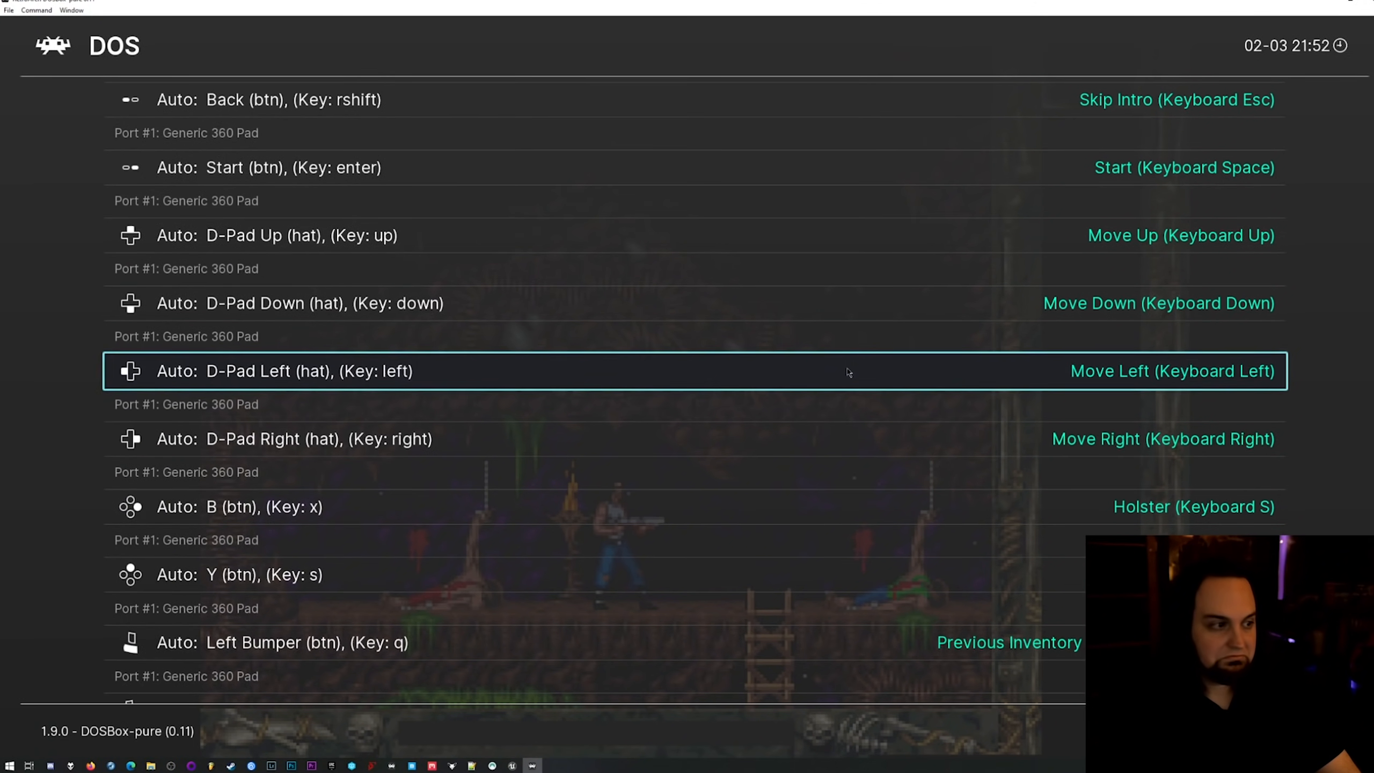
pyautogui.press('Up')
pyautogui.press('Up')
pyautogui.press('Up')
pyautogui.press('Up')
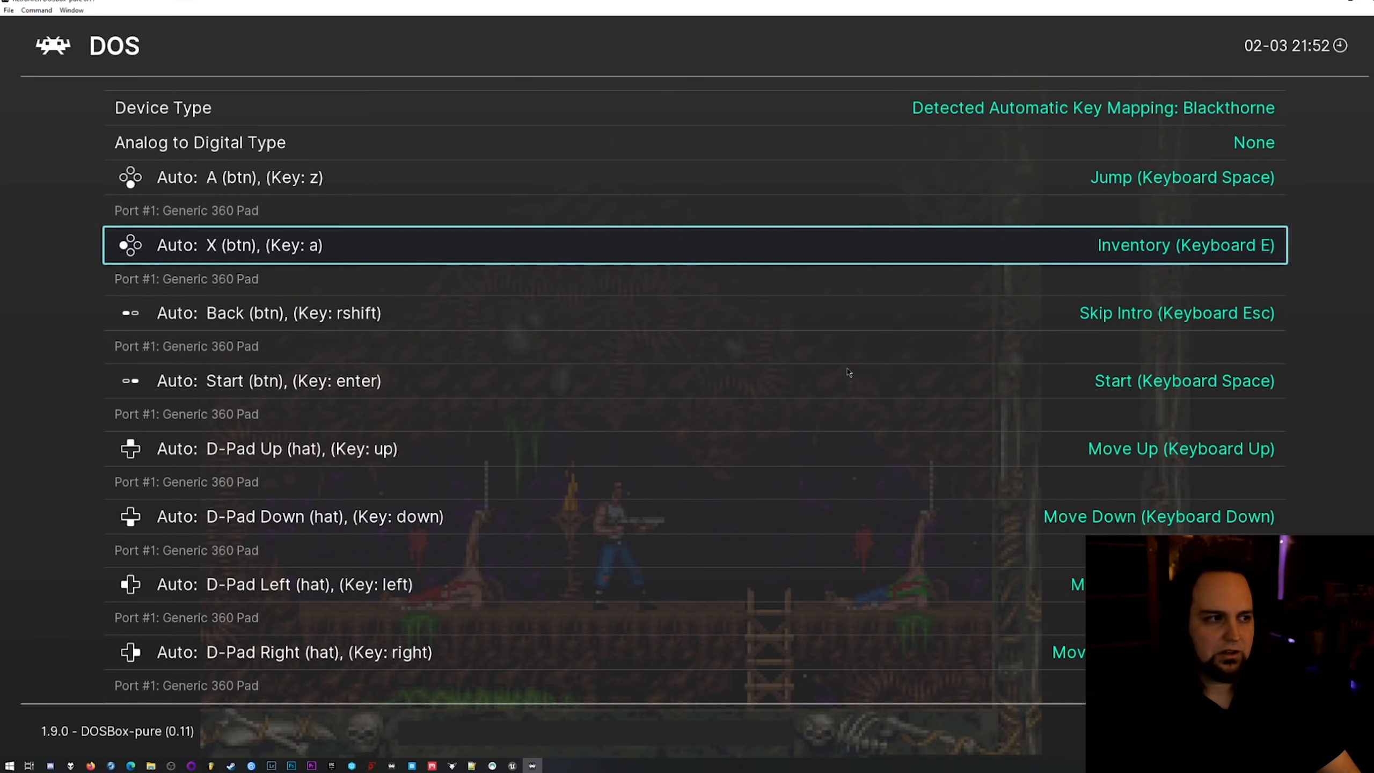
pyautogui.press('Left')
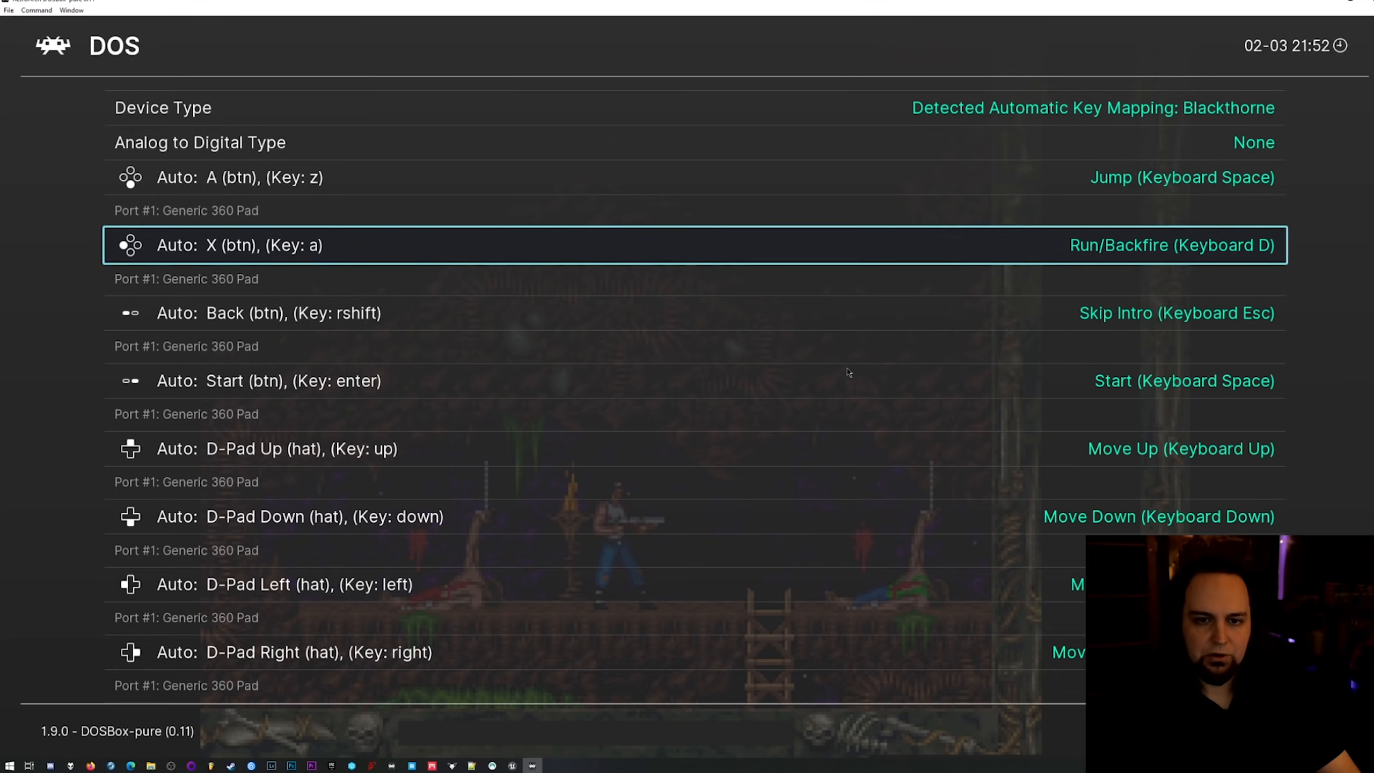
# Leave the Port 1 controls and save the mappings as a game remap file.
pyautogui.press('Up')
pyautogui.press('Up')
pyautogui.press('Up')
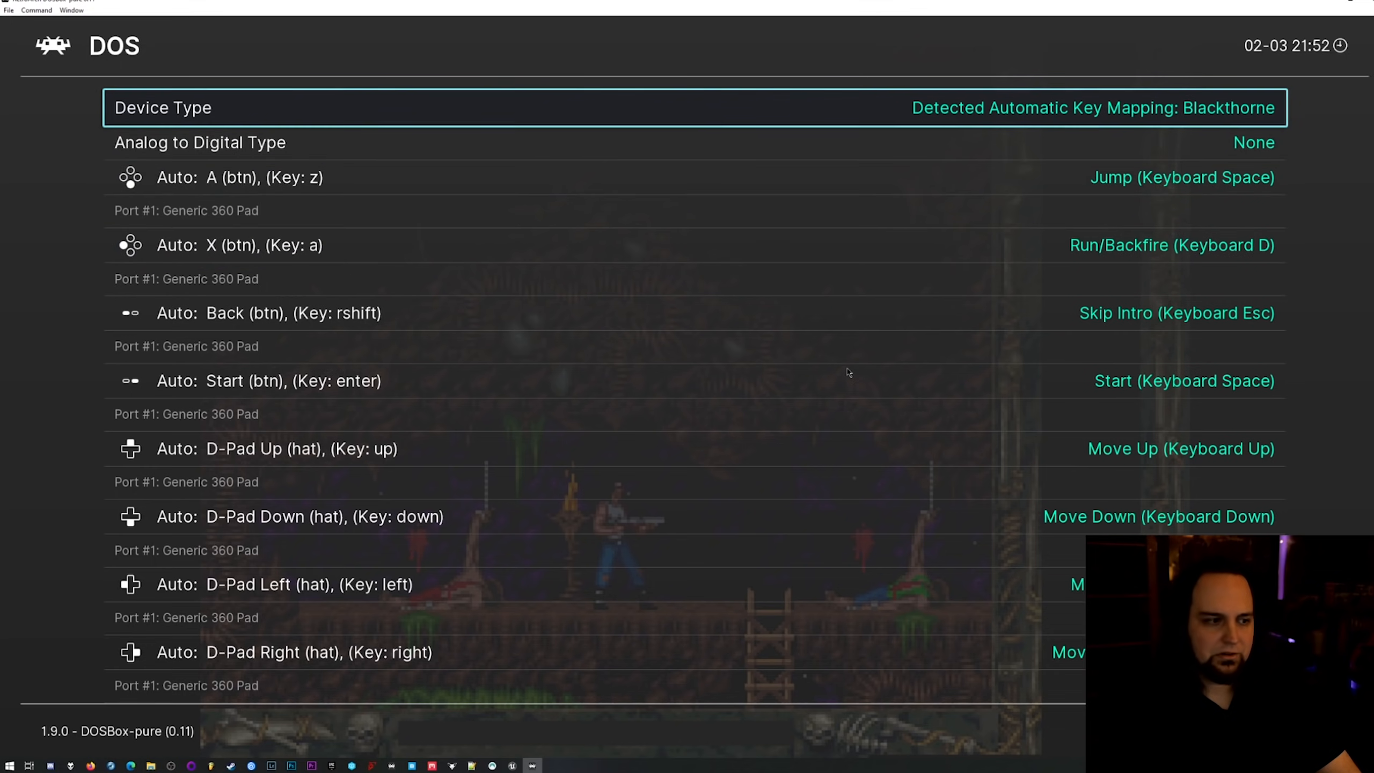
pyautogui.press('Up')
pyautogui.press('BackSpace')
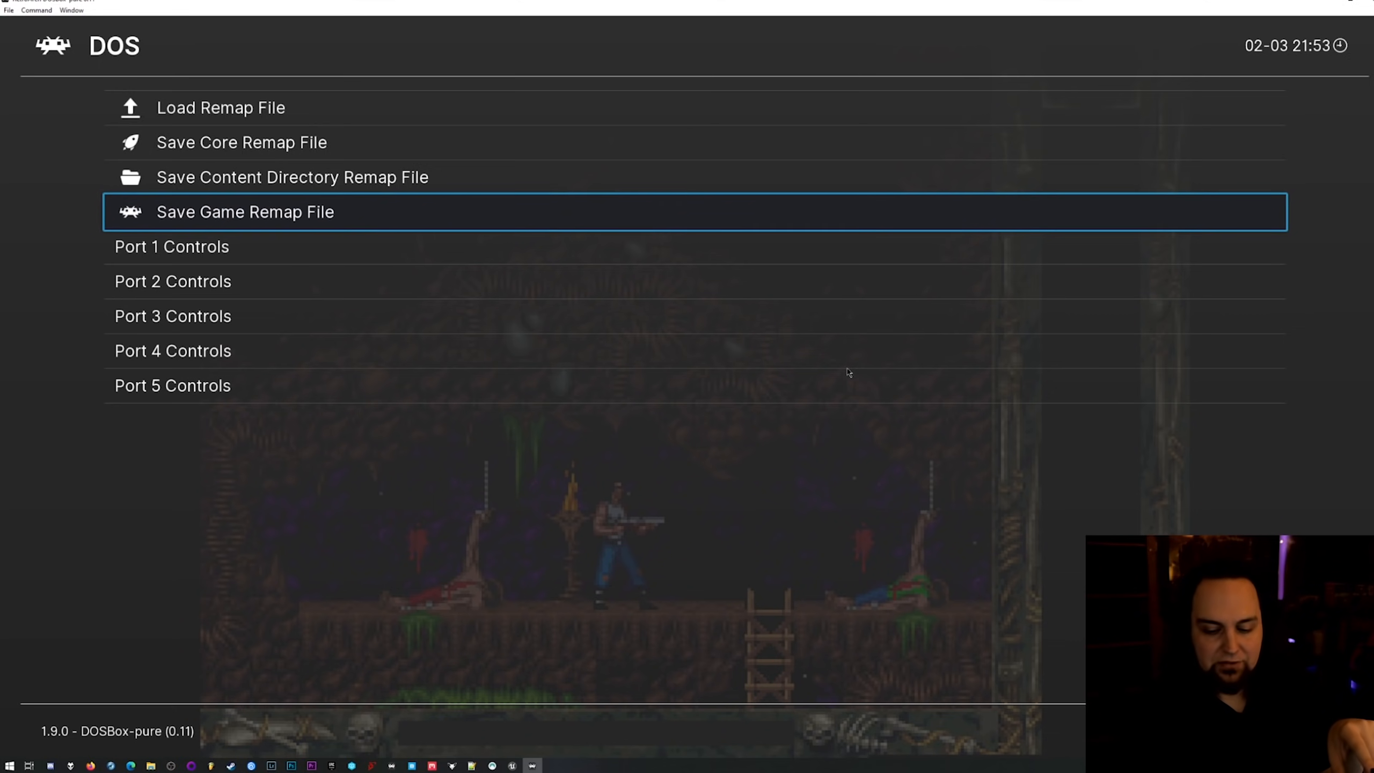
pyautogui.press('Return')
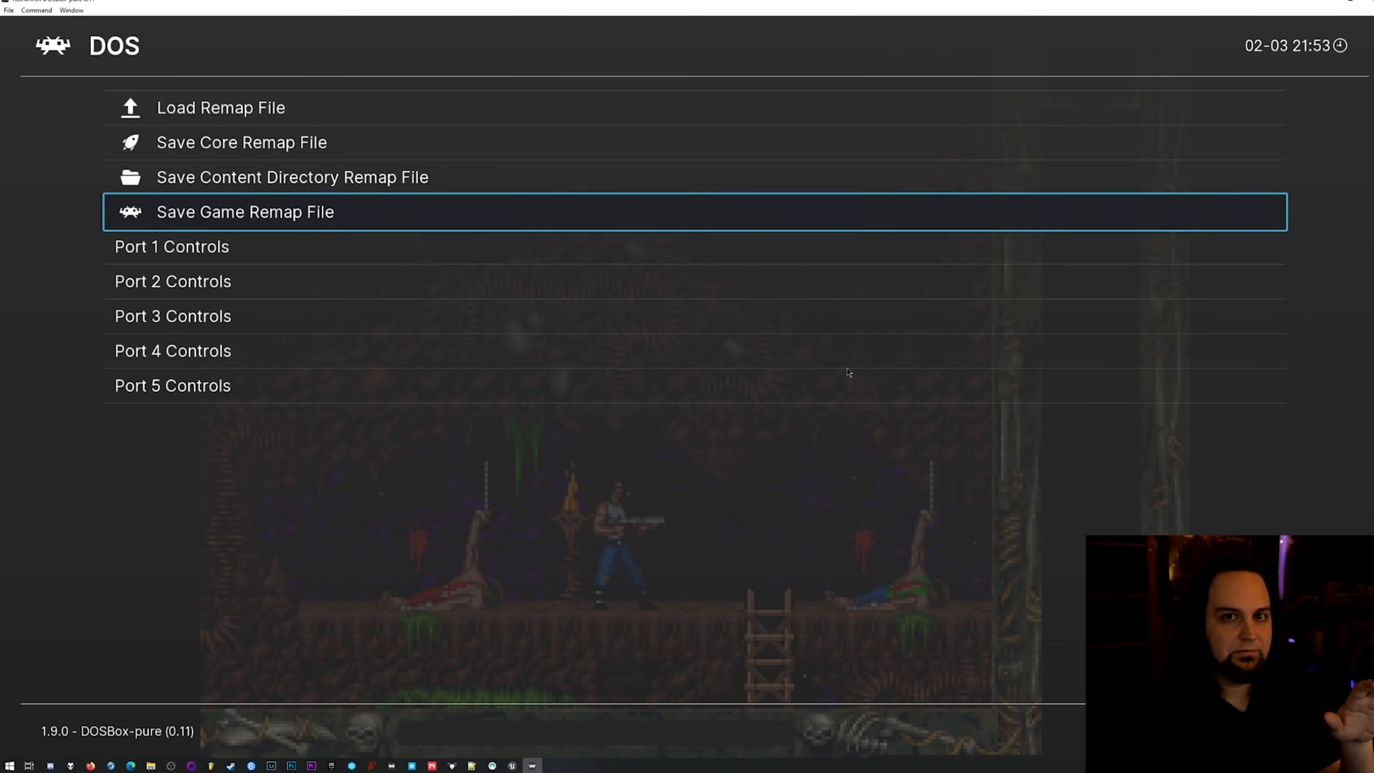
pyautogui.press('BackSpace')
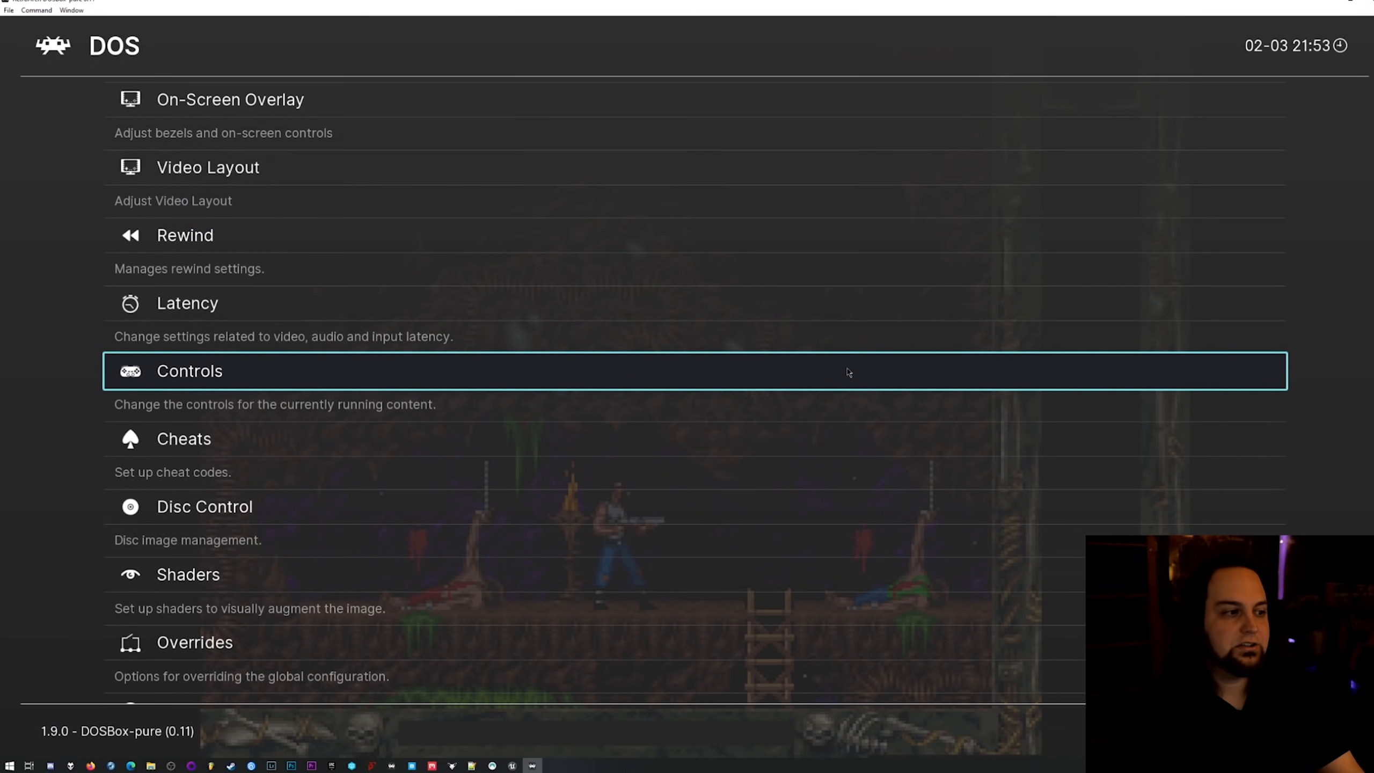
# Open the core options for the running Blackthorne content.
pyautogui.press('Up')
pyautogui.press('Up')
pyautogui.press('Up')
pyautogui.press('Up')
pyautogui.press('Up')
pyautogui.press('Return')
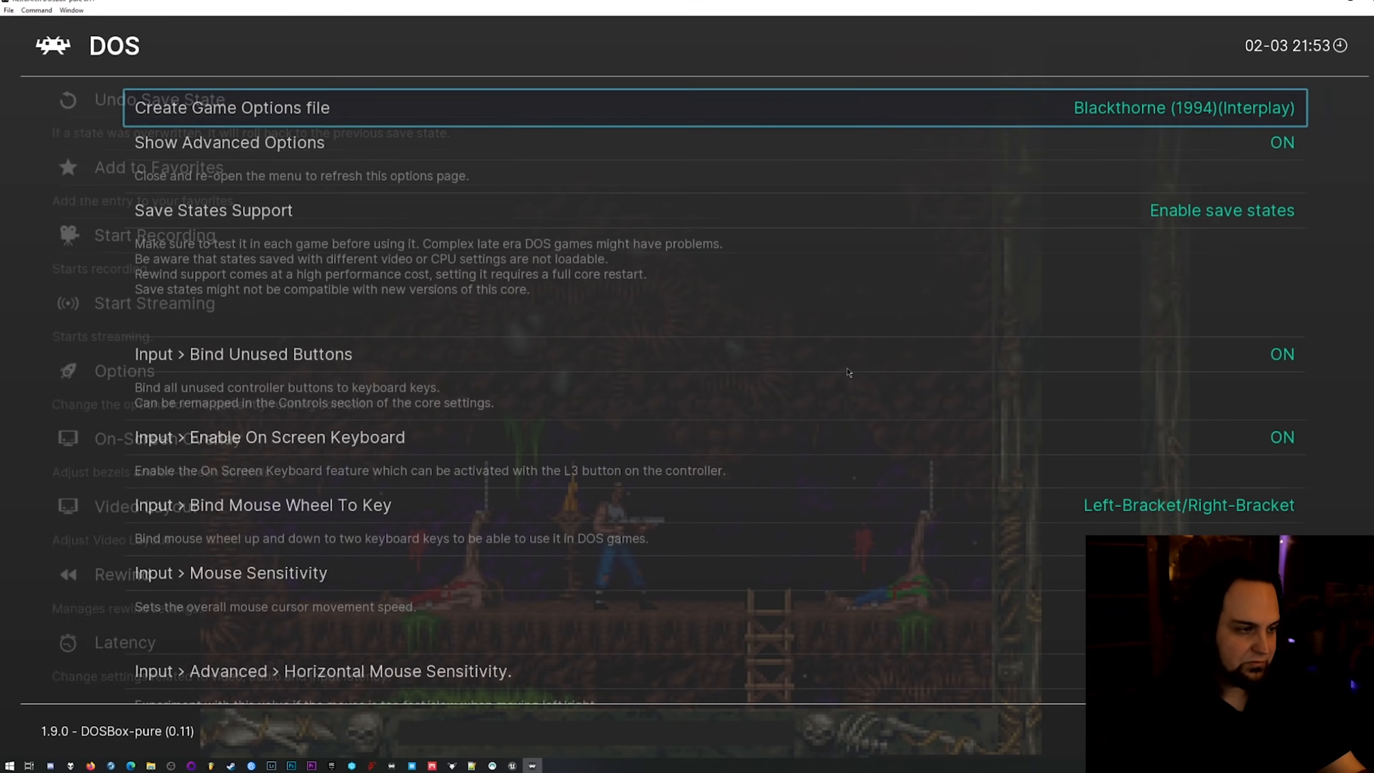
pyautogui.press('Down')
pyautogui.press('Down')
pyautogui.press('Down')
pyautogui.press('Down')
pyautogui.press('Down')
pyautogui.press('Down')
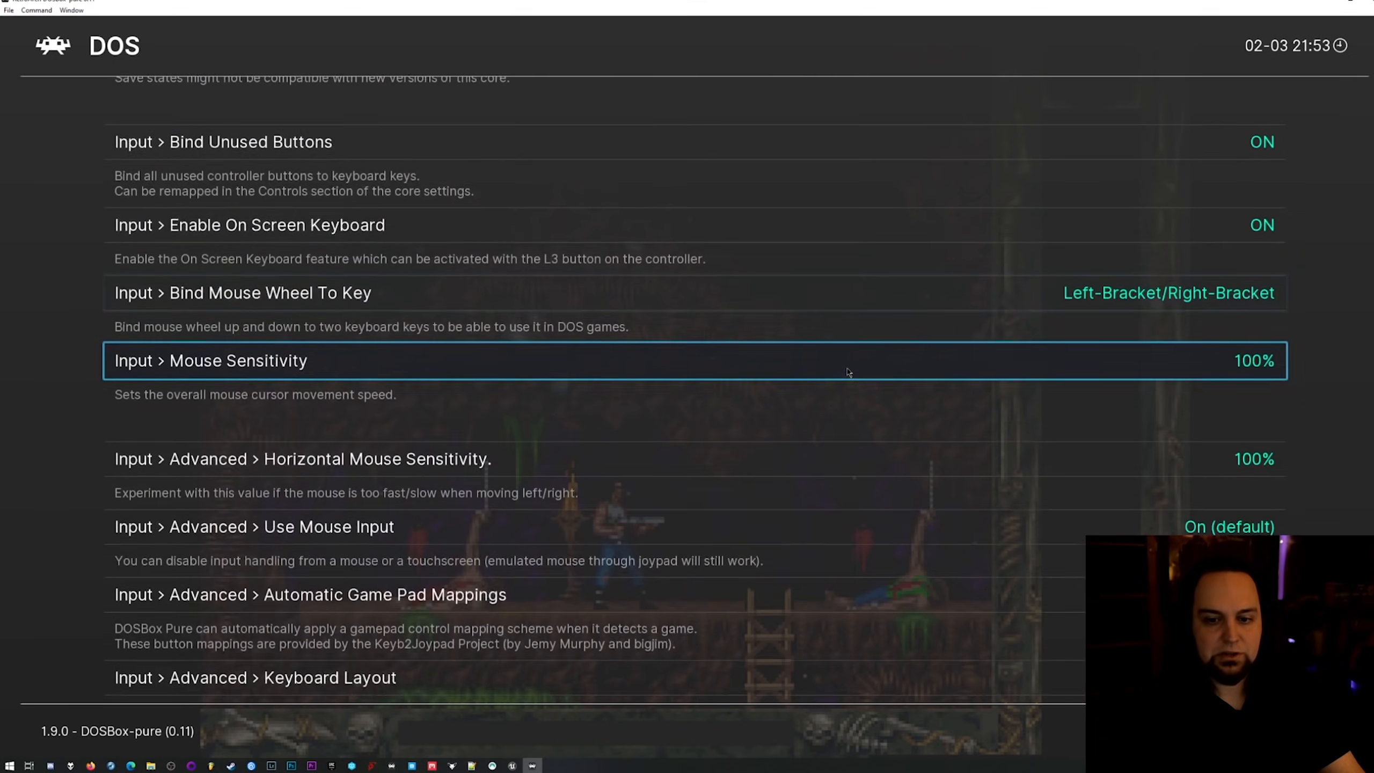
pyautogui.press('Down')
pyautogui.press('Down')
pyautogui.press('Down')
pyautogui.press('Down')
pyautogui.press('Down')
pyautogui.press('Down')
pyautogui.press('Down')
pyautogui.press('Down')
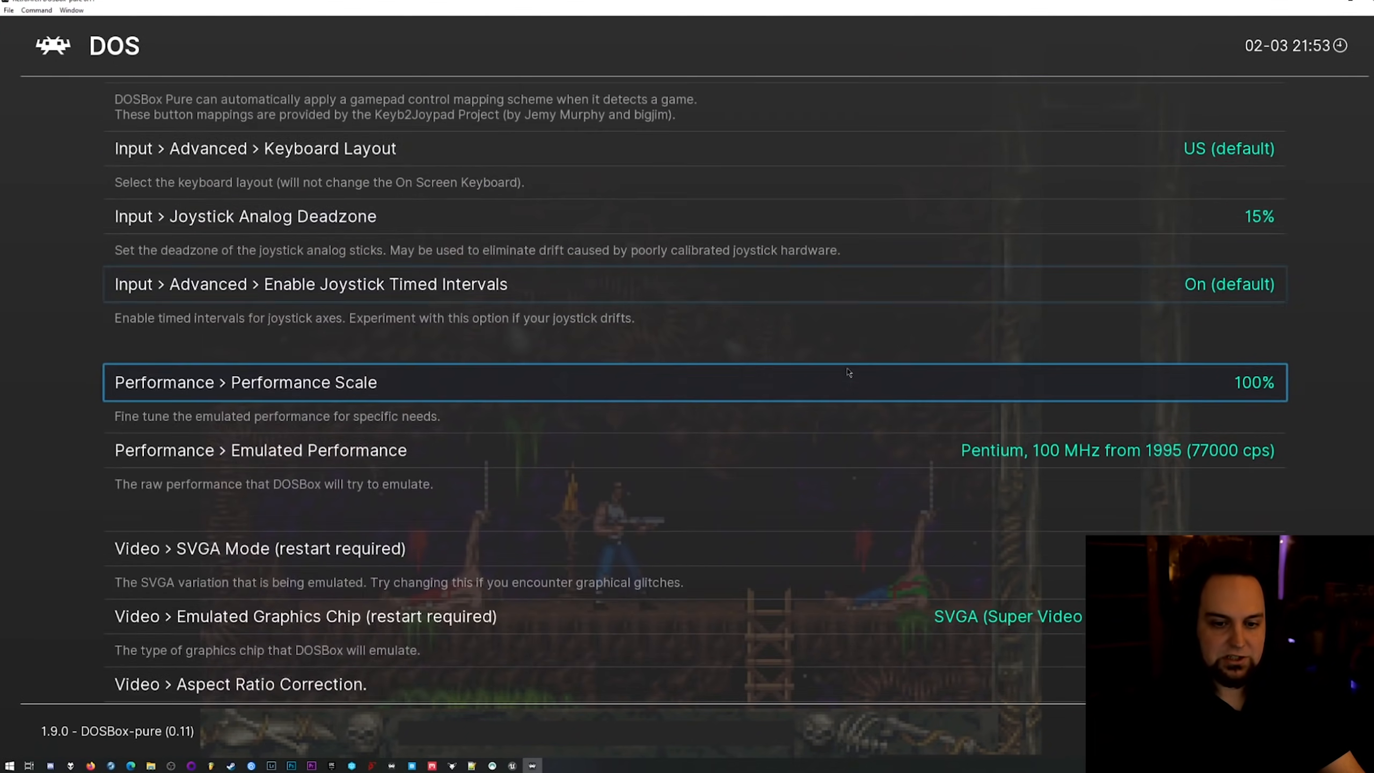
pyautogui.press('Right')
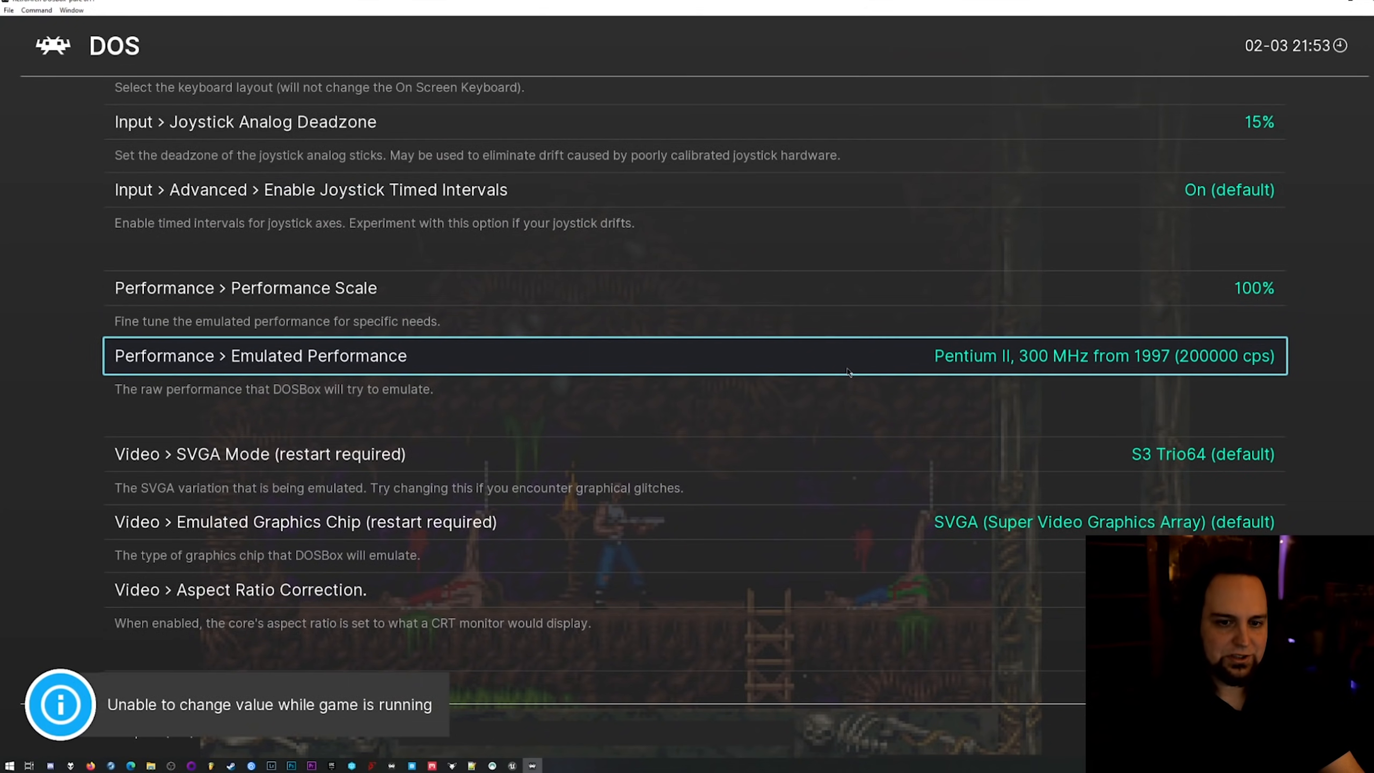
pyautogui.press('Left')
# Create a game options file for Blackthorne (1994)(Interplay).
pyautogui.press('Up')
pyautogui.press('Up')
pyautogui.press('Up')
pyautogui.press('Up')
pyautogui.press('Up')
pyautogui.press('Up')
pyautogui.press('Up')
pyautogui.press('Up')
pyautogui.press('Up')
pyautogui.press('Up')
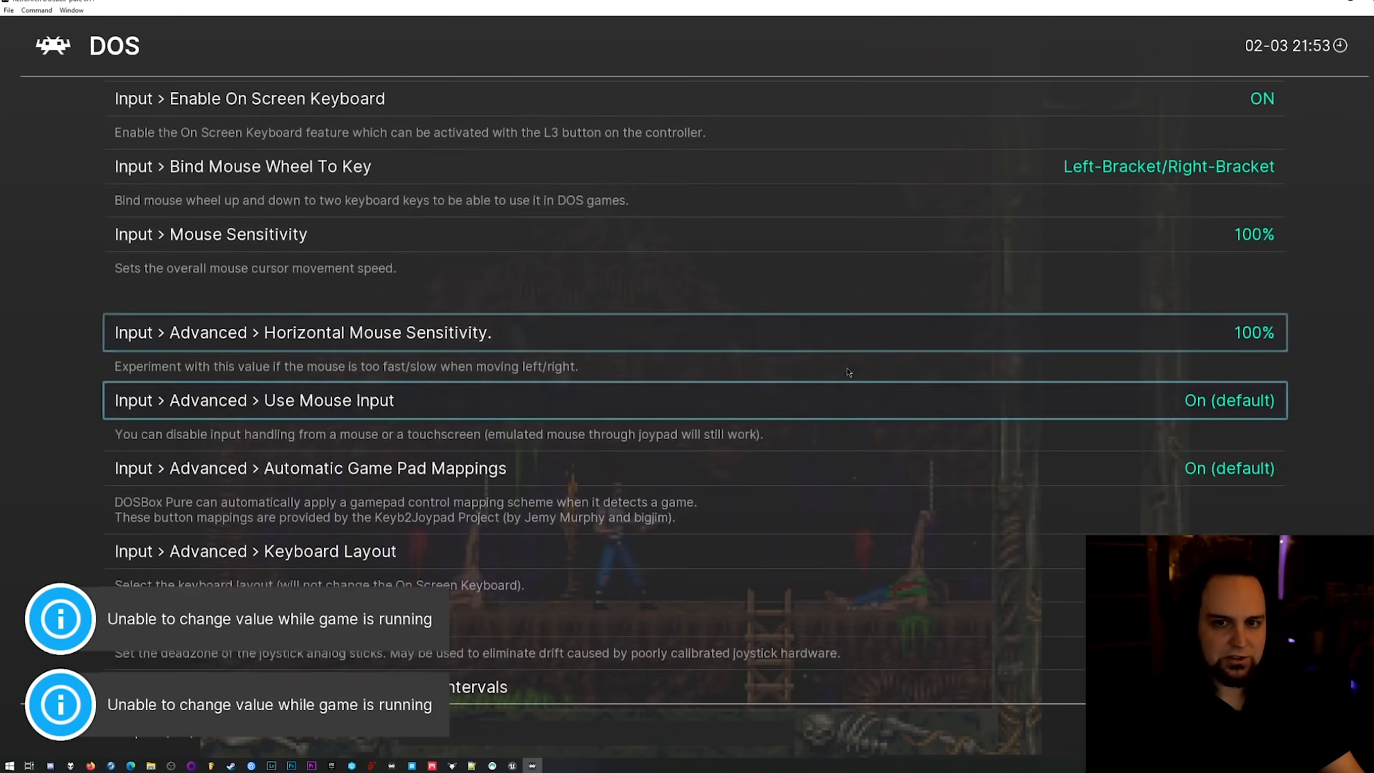
pyautogui.press('Up')
pyautogui.press('Up')
pyautogui.press('Up')
pyautogui.press('Up')
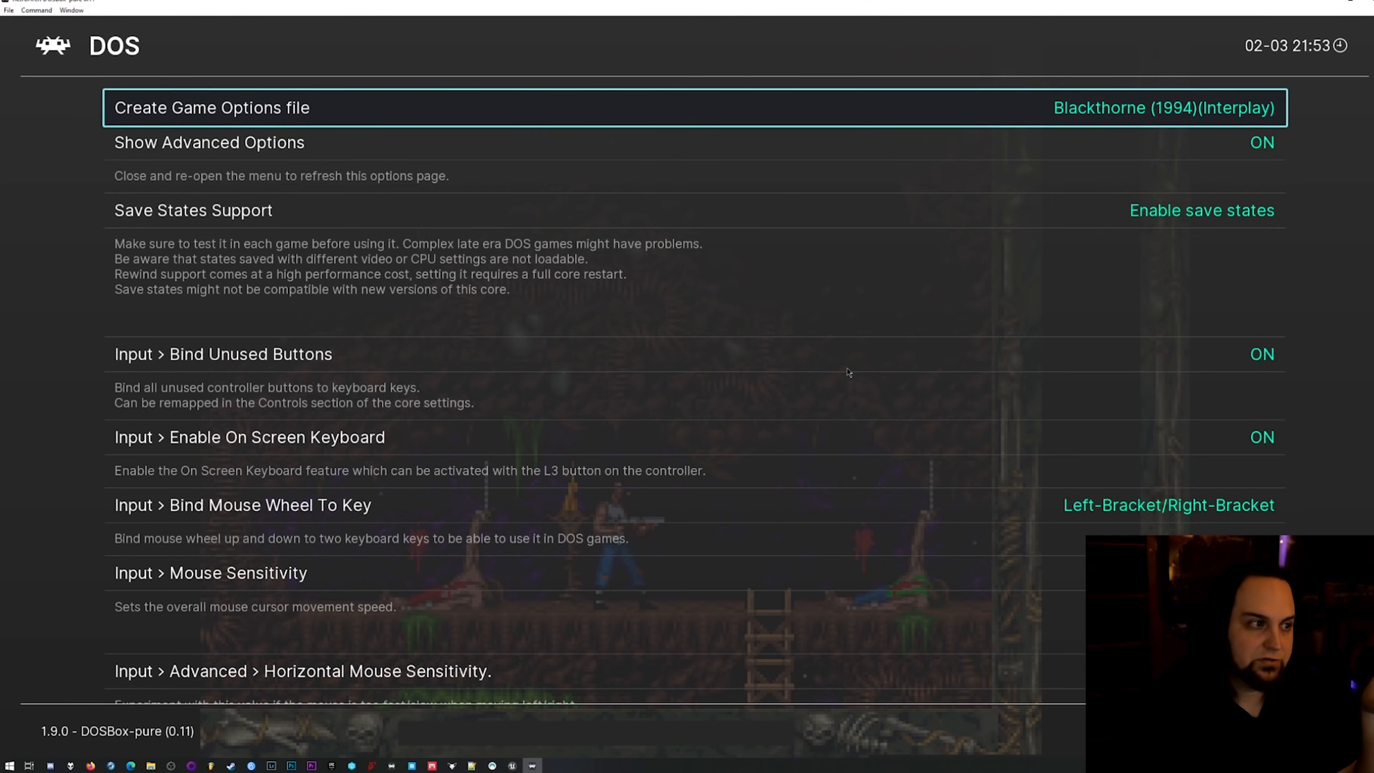
pyautogui.press('Return')
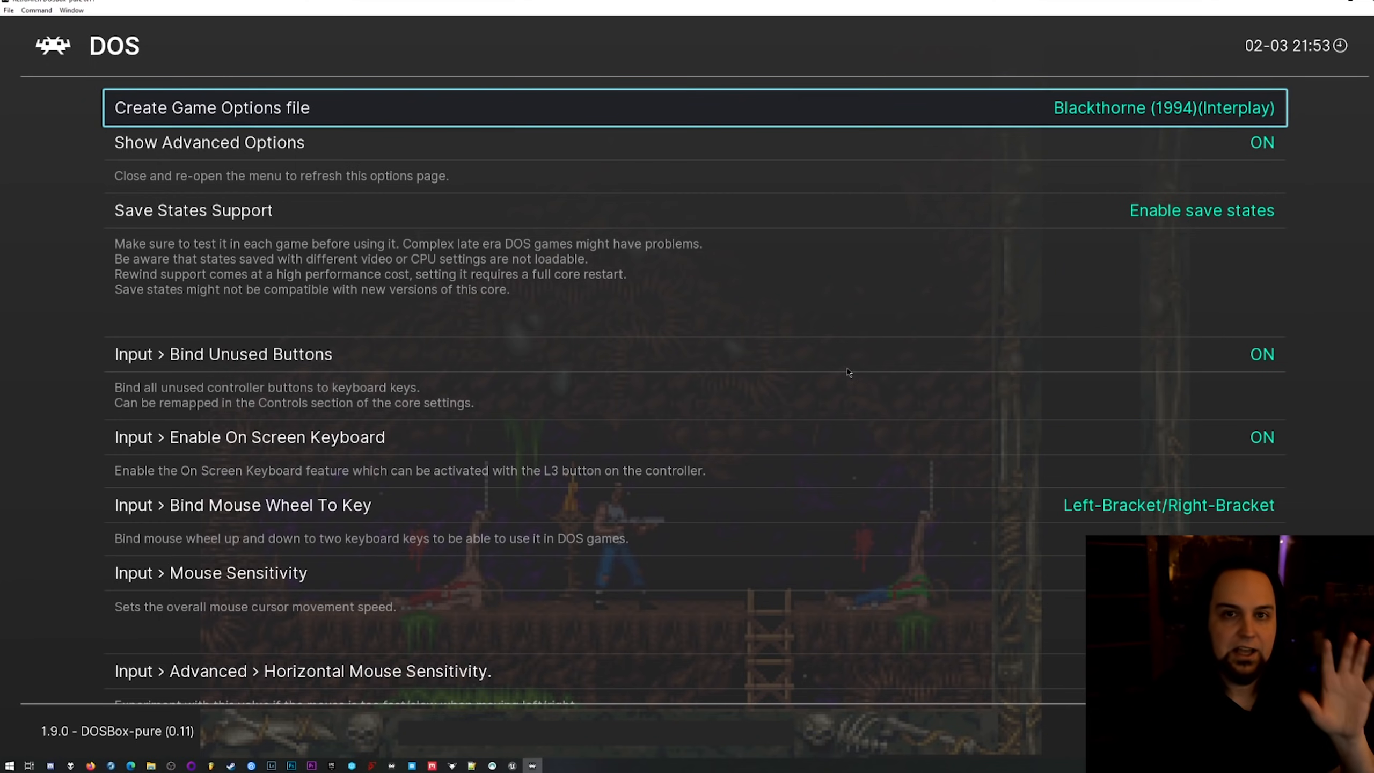
# Resume Blackthorne, walk through the blasted metal door and pick up the item beside the body.
pyautogui.press('F1')
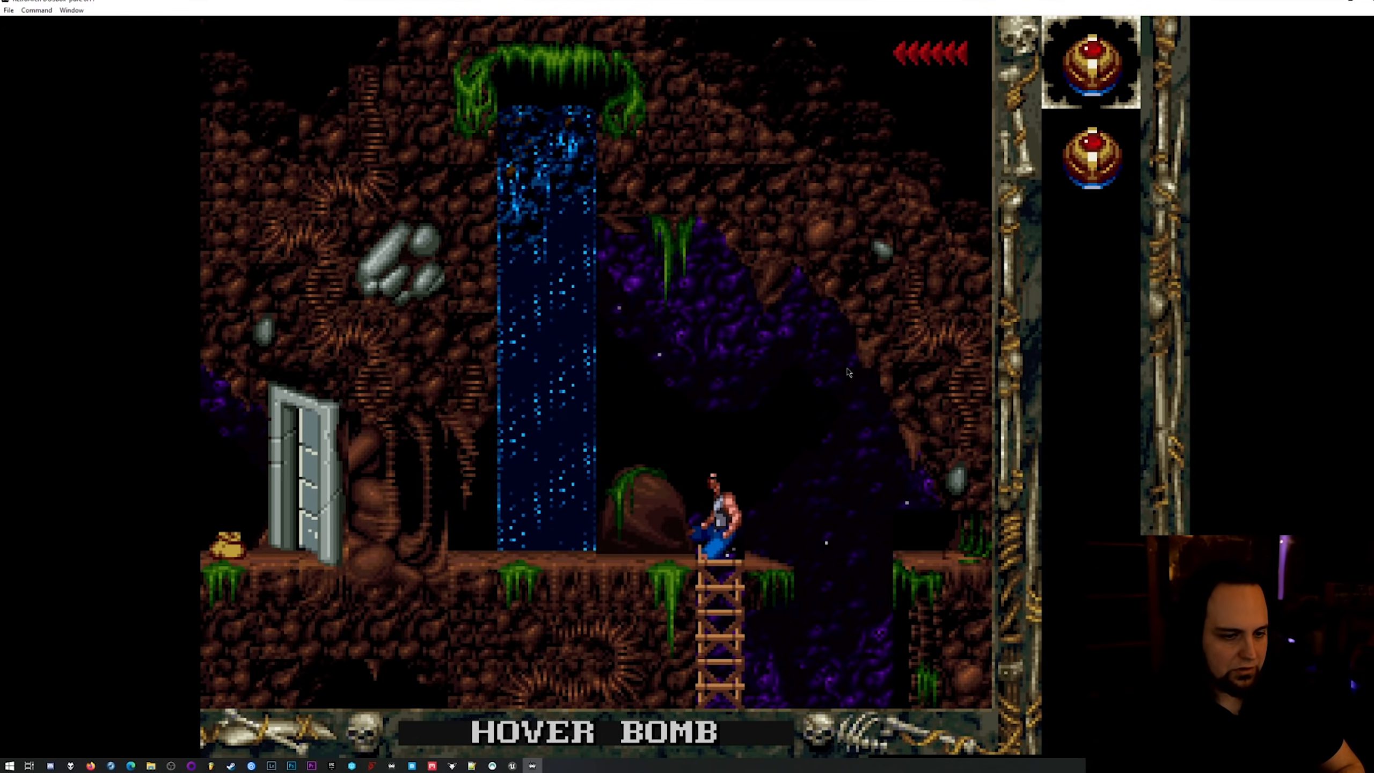
pyautogui.press('Left')
pyautogui.press('Left')
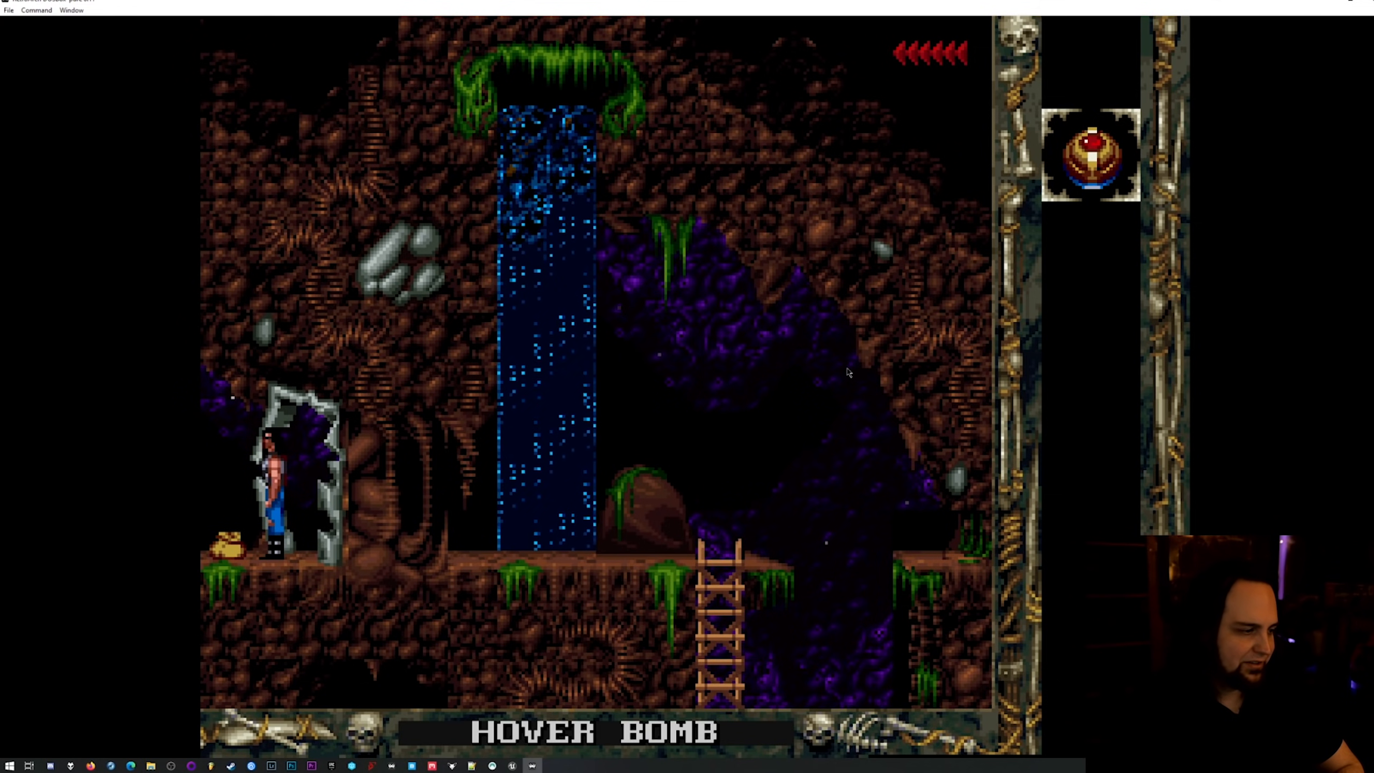
pyautogui.press('Left')
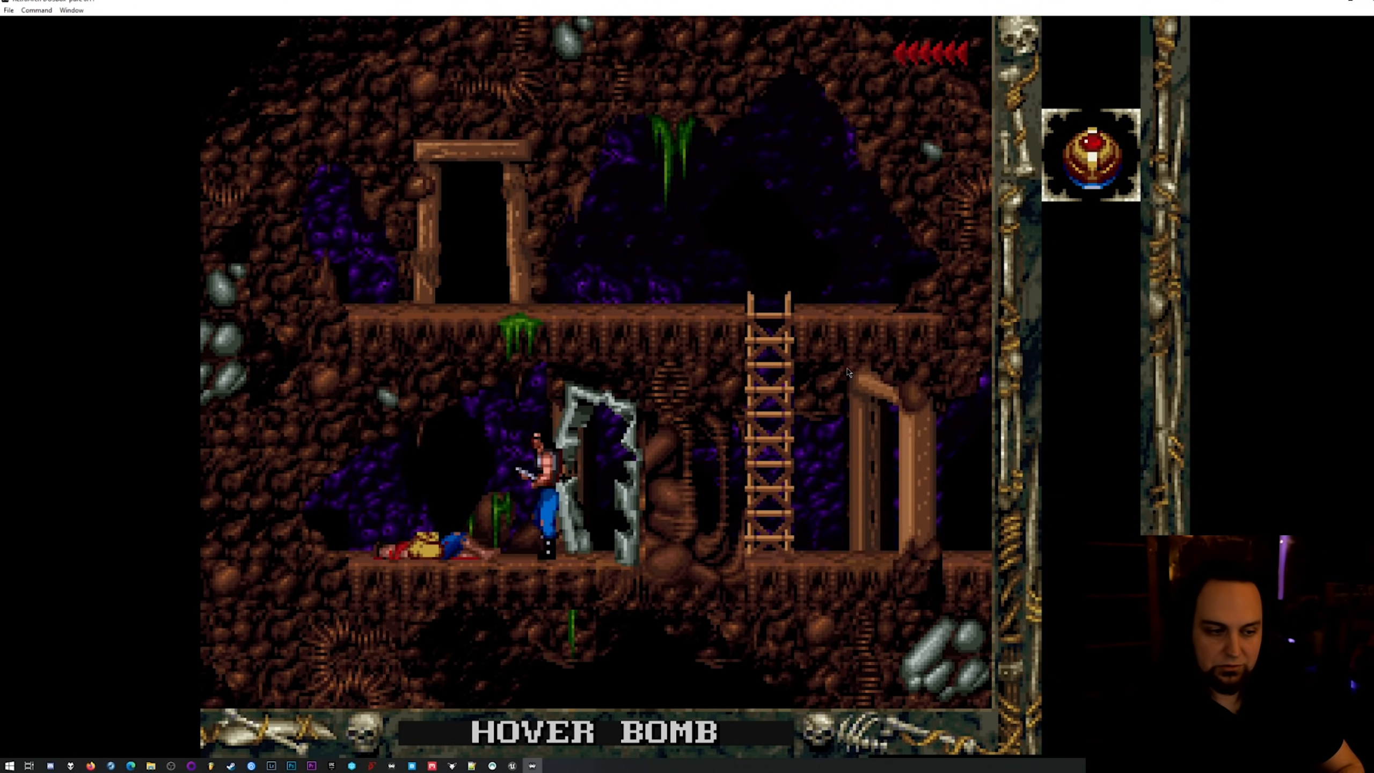
pyautogui.press('Down')
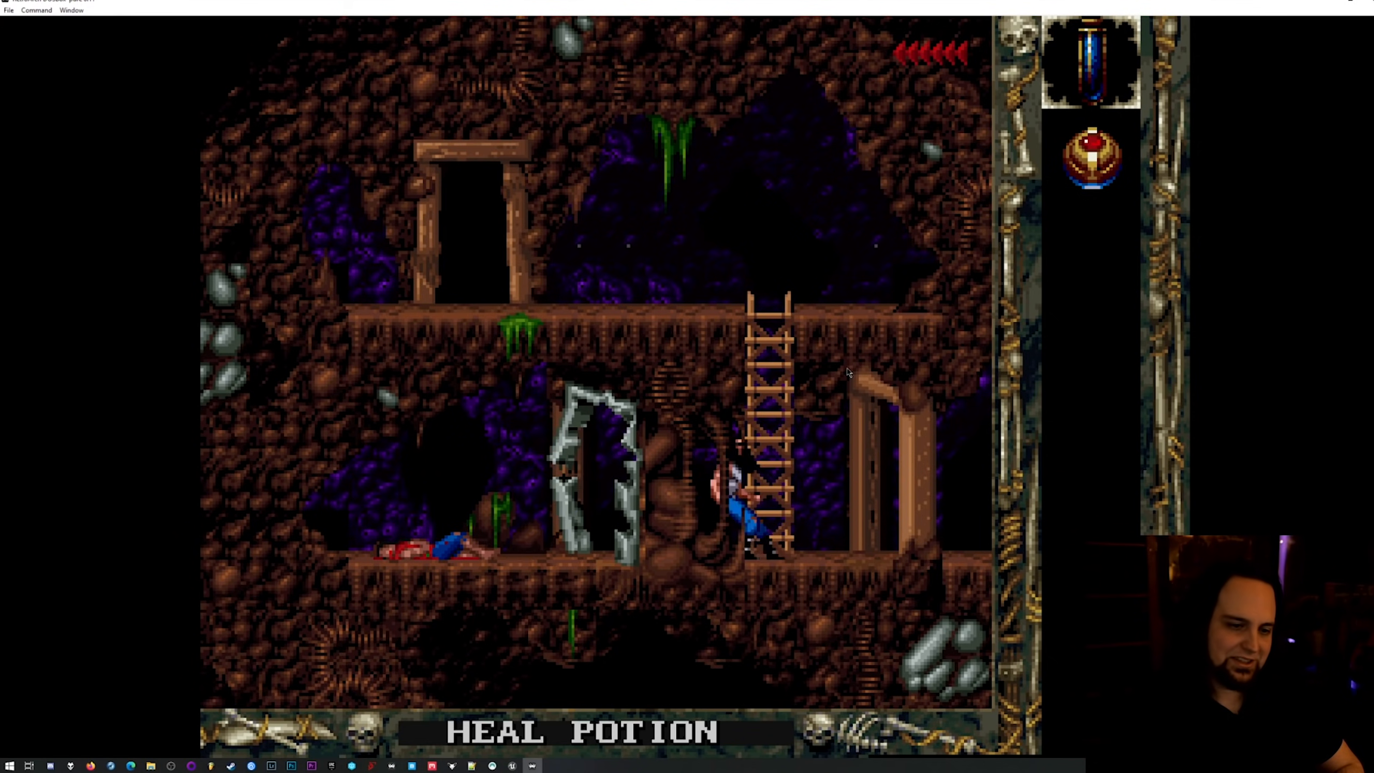
# Return to Blackthorne's quick menu and close the content.
pyautogui.press('F1')
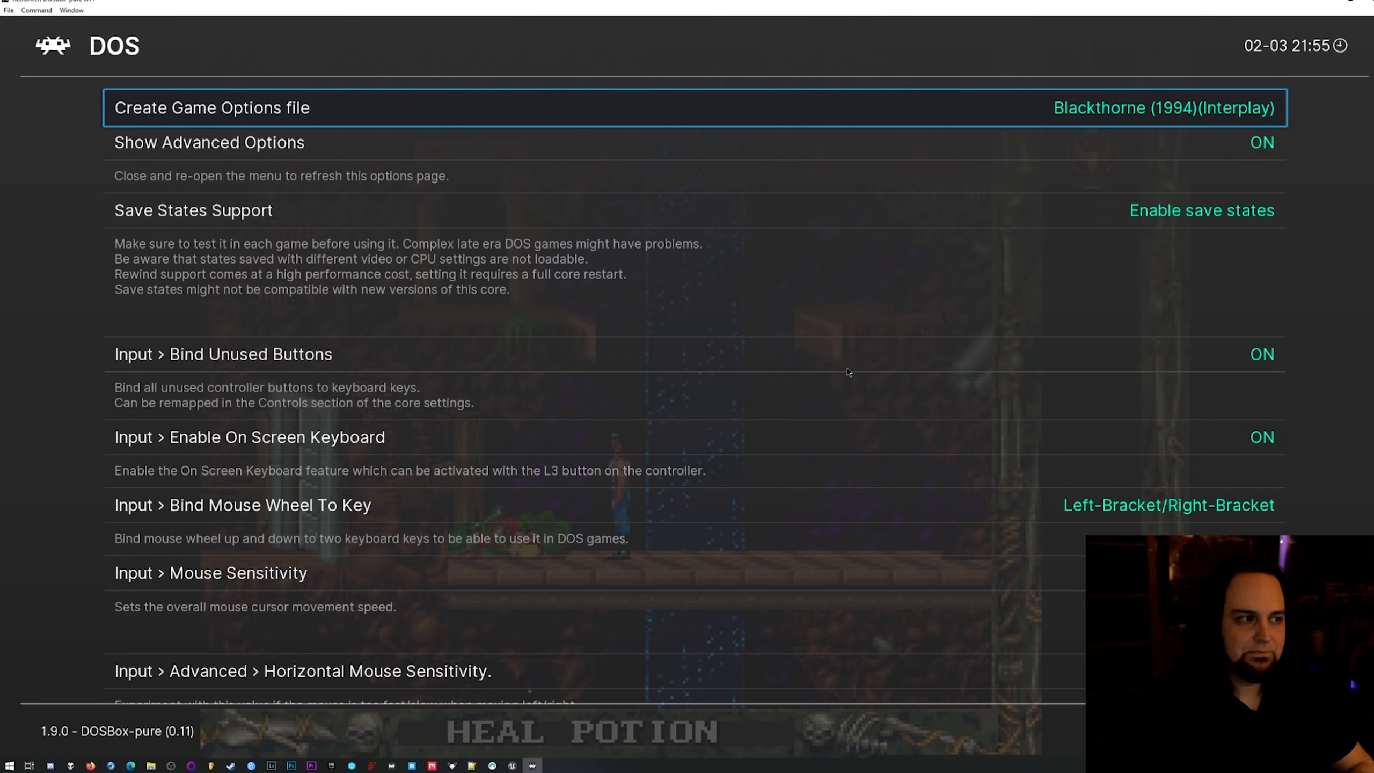
pyautogui.press('BackSpace')
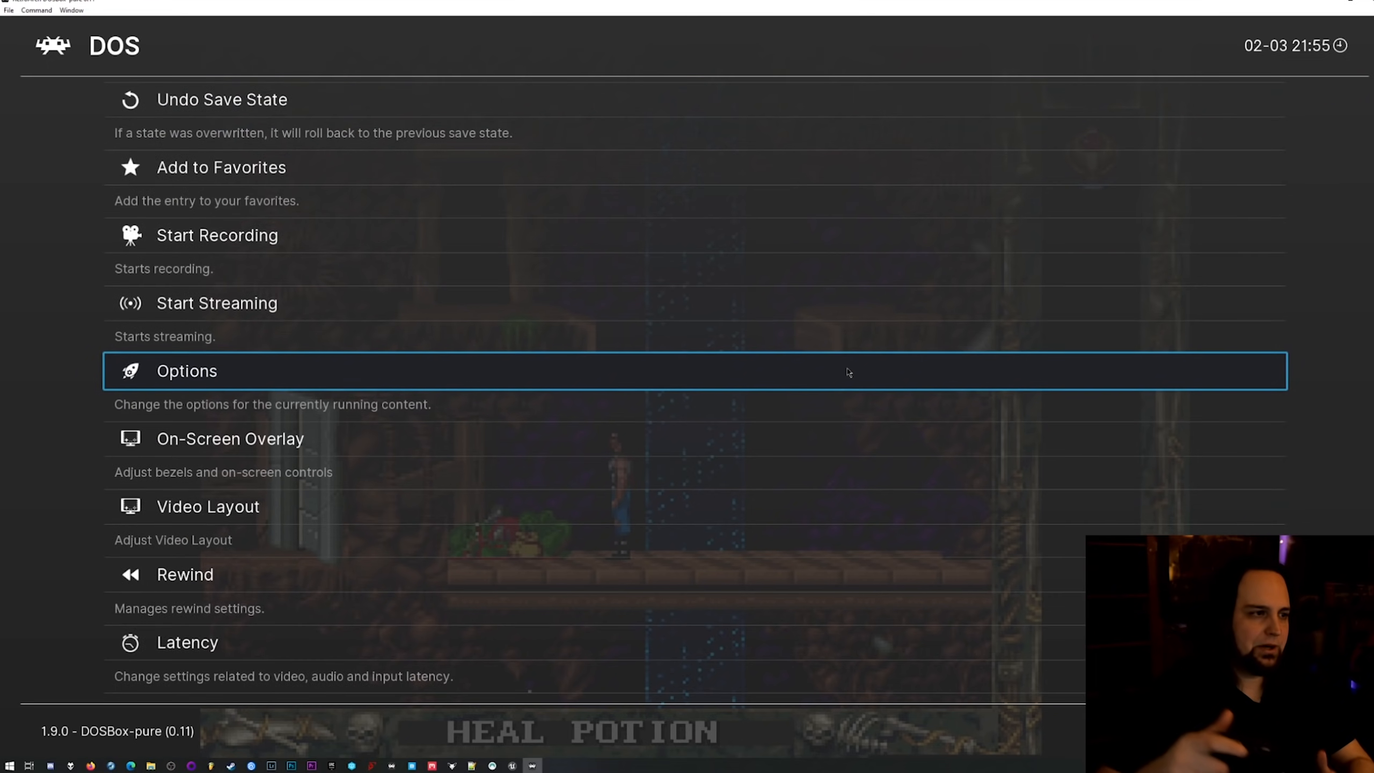
pyautogui.press('Up')
pyautogui.press('Up')
pyautogui.press('Up')
pyautogui.press('Up')
pyautogui.press('Up')
pyautogui.press('Up')
pyautogui.press('Up')
pyautogui.press('Up')
pyautogui.press('Up')
pyautogui.press('Up')
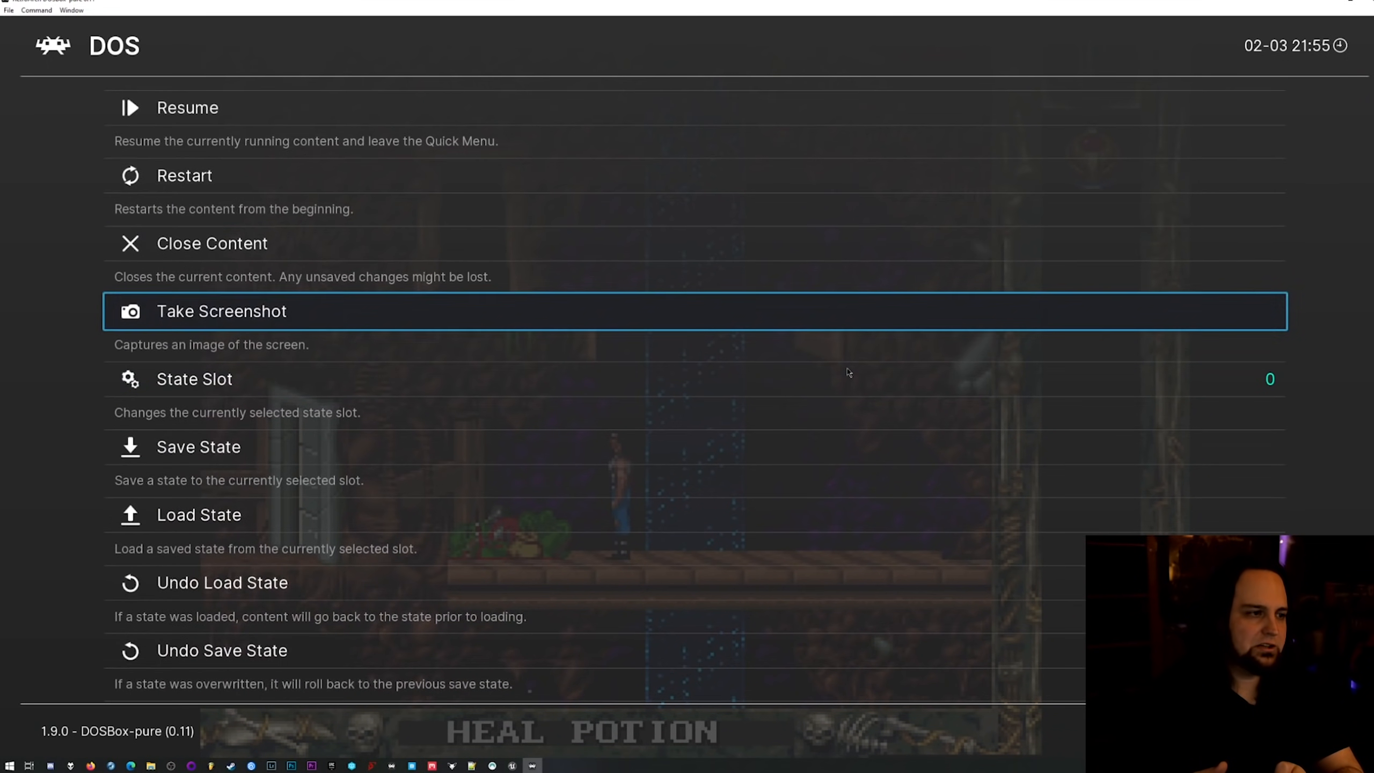
pyautogui.press('Return')
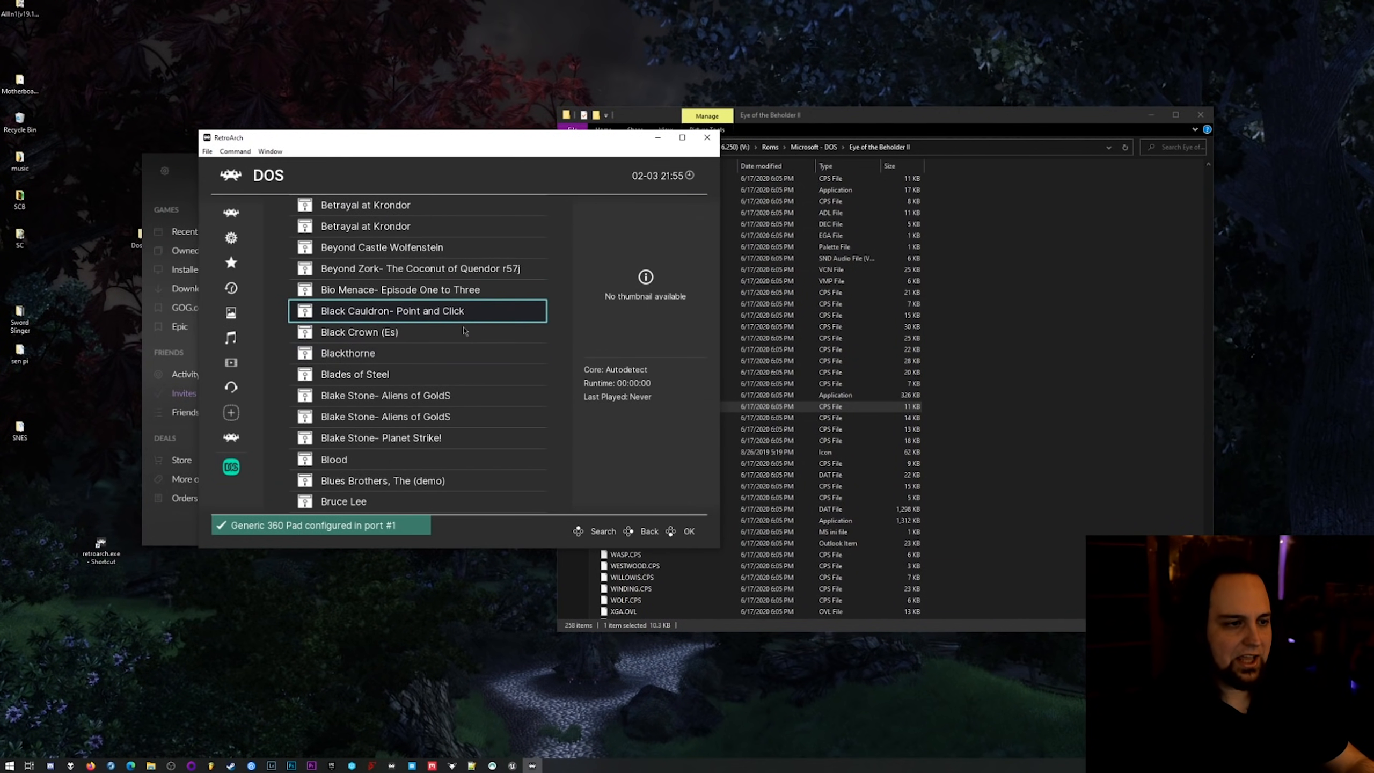
# Run Ultima VII- The Black Gate from the DOS playlist with the DOSBox-Pure core and maximize its window.
pyautogui.scroll(-10, 429, 356)
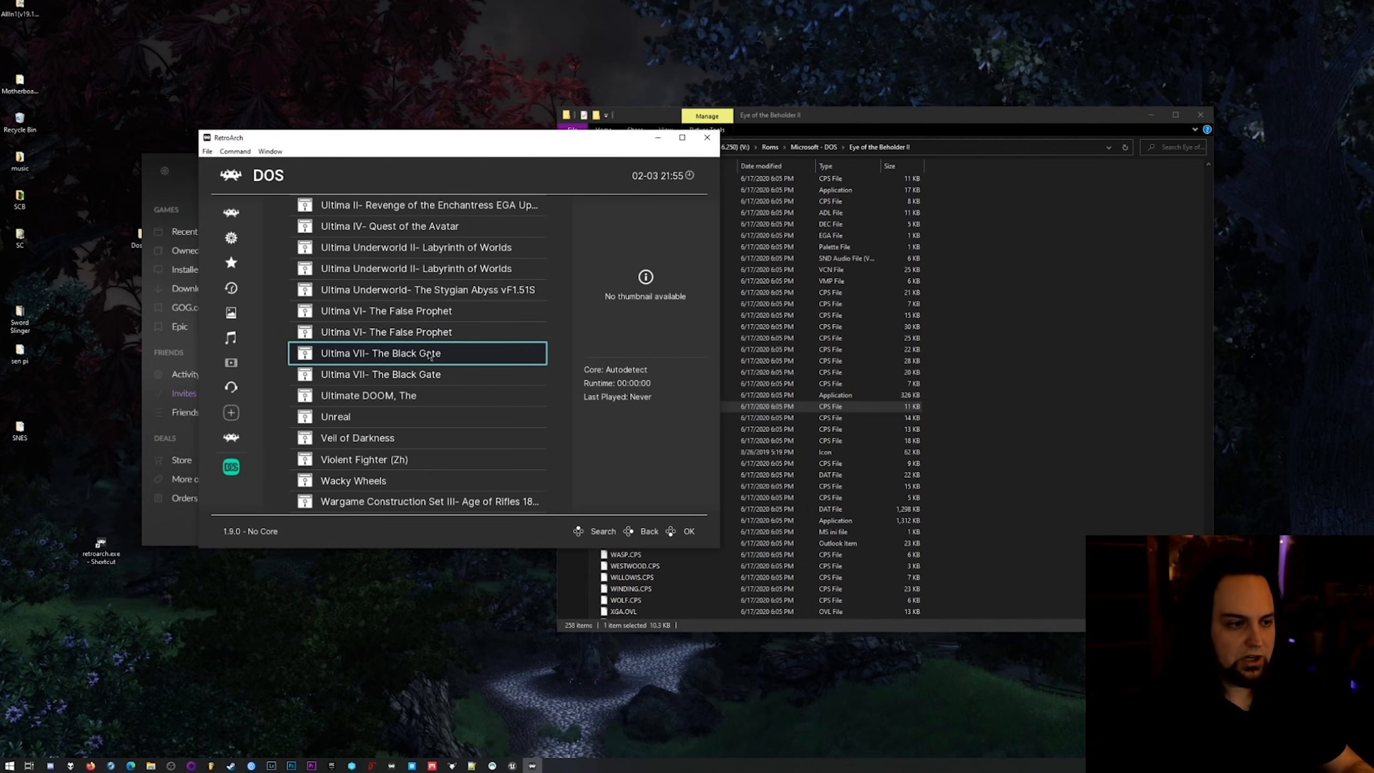
pyautogui.click(429, 356)
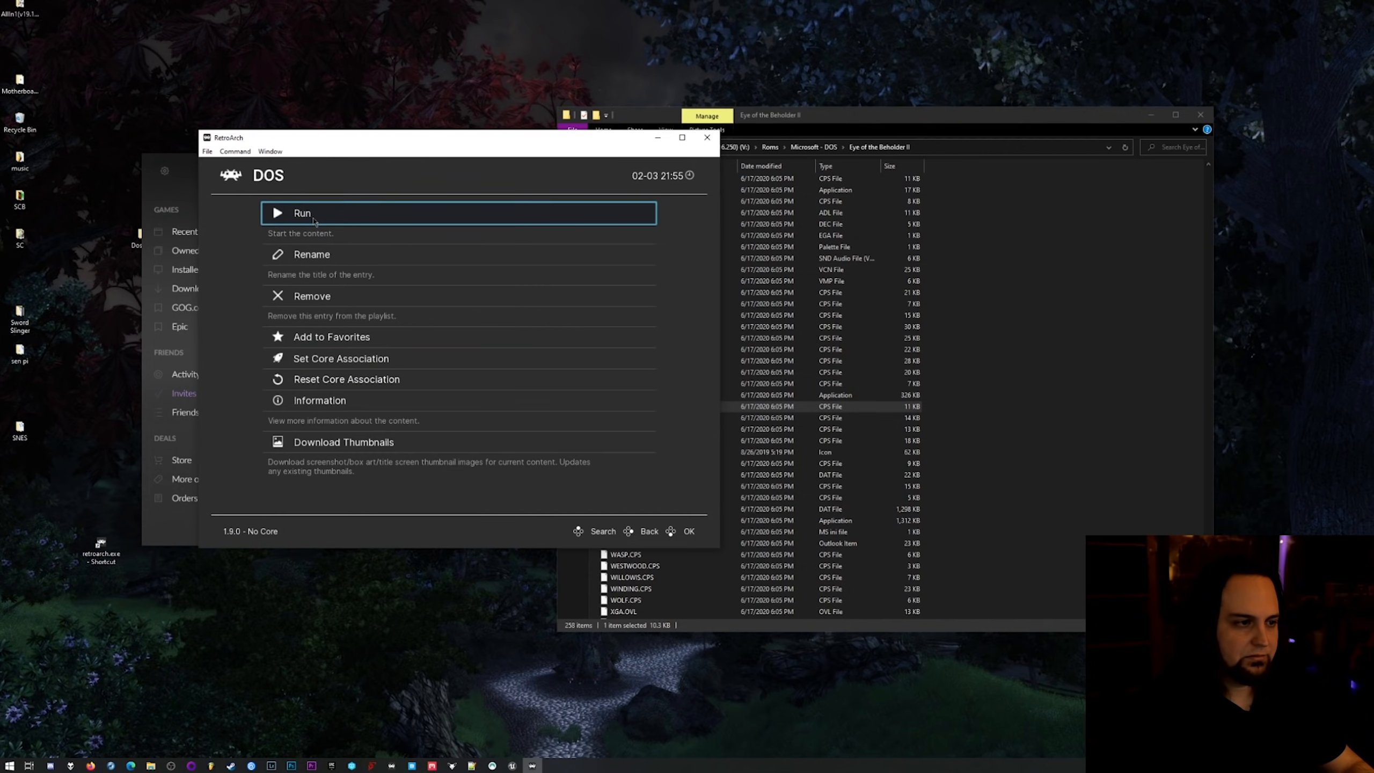
pyautogui.click(314, 217)
pyautogui.click(314, 216)
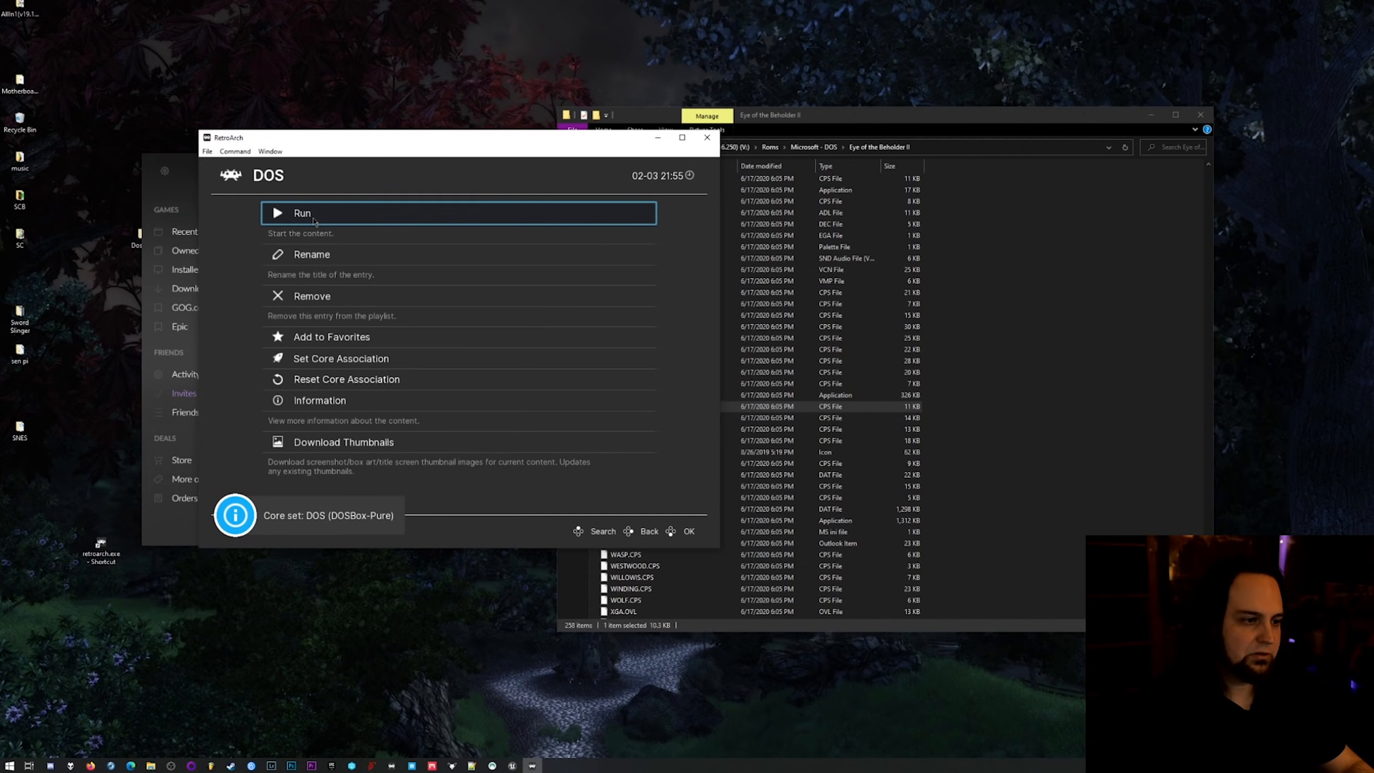
pyautogui.click(314, 216)
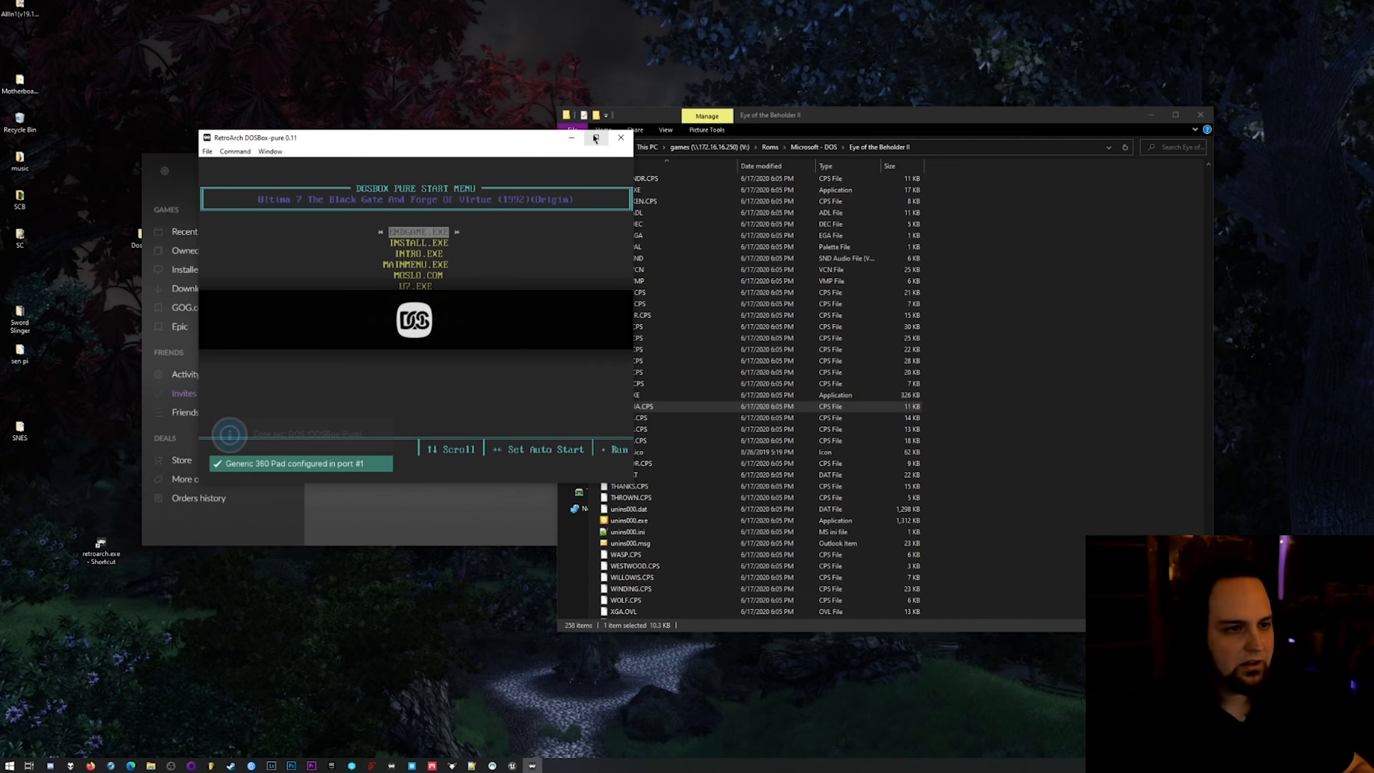
pyautogui.click(593, 137)
# Turn on game focus and launch INSTALL.EXE from the DOSBox Pure start menu.
pyautogui.press('Down')
pyautogui.press('Up')
pyautogui.press('Scroll_Lock')
pyautogui.press('Down')
pyautogui.press('Down')
pyautogui.press('Down')
pyautogui.press('Down')
pyautogui.press('Down')
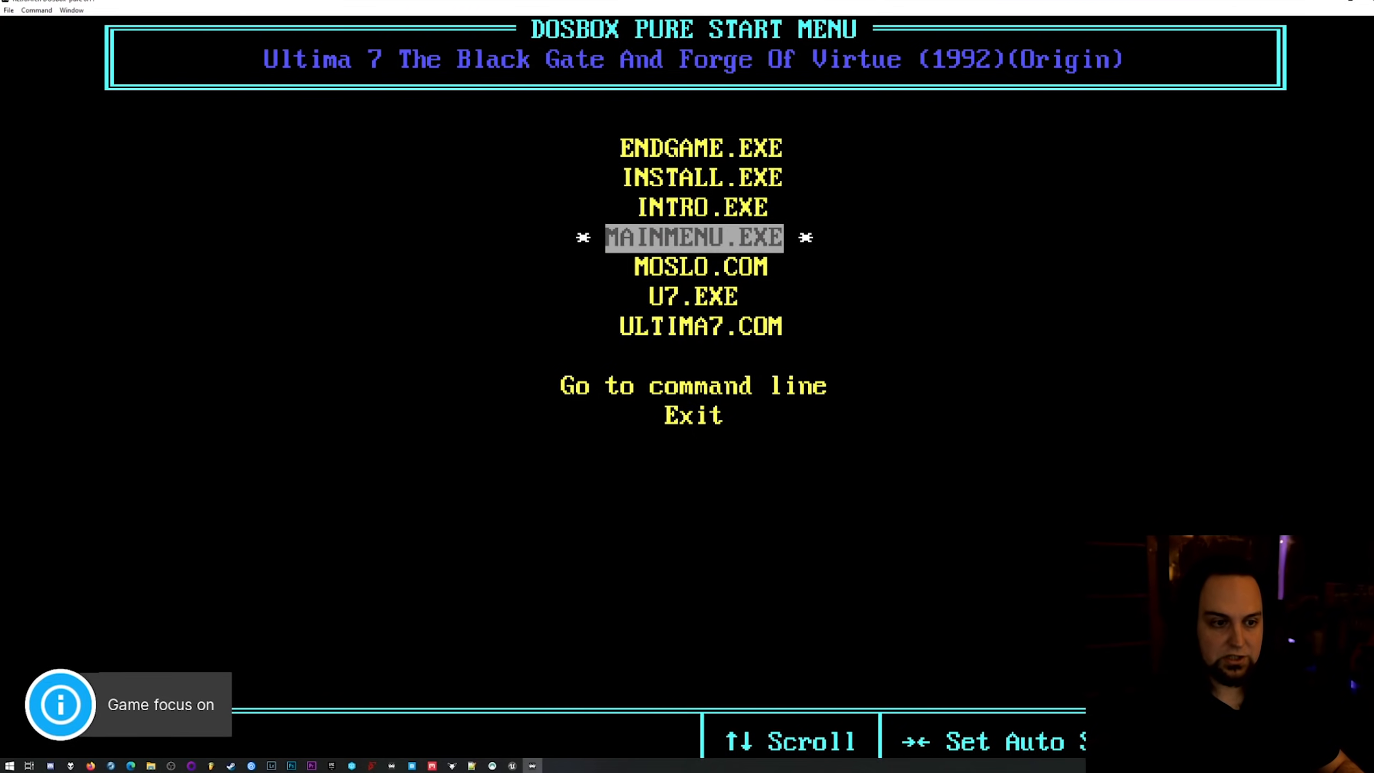
pyautogui.press('Return')
# Configure Ultima VII's sound as Sound Blaster Pro at port 220H, IRQ 7, DMA channel 1, and complete the installation program.
pyautogui.press('Down')
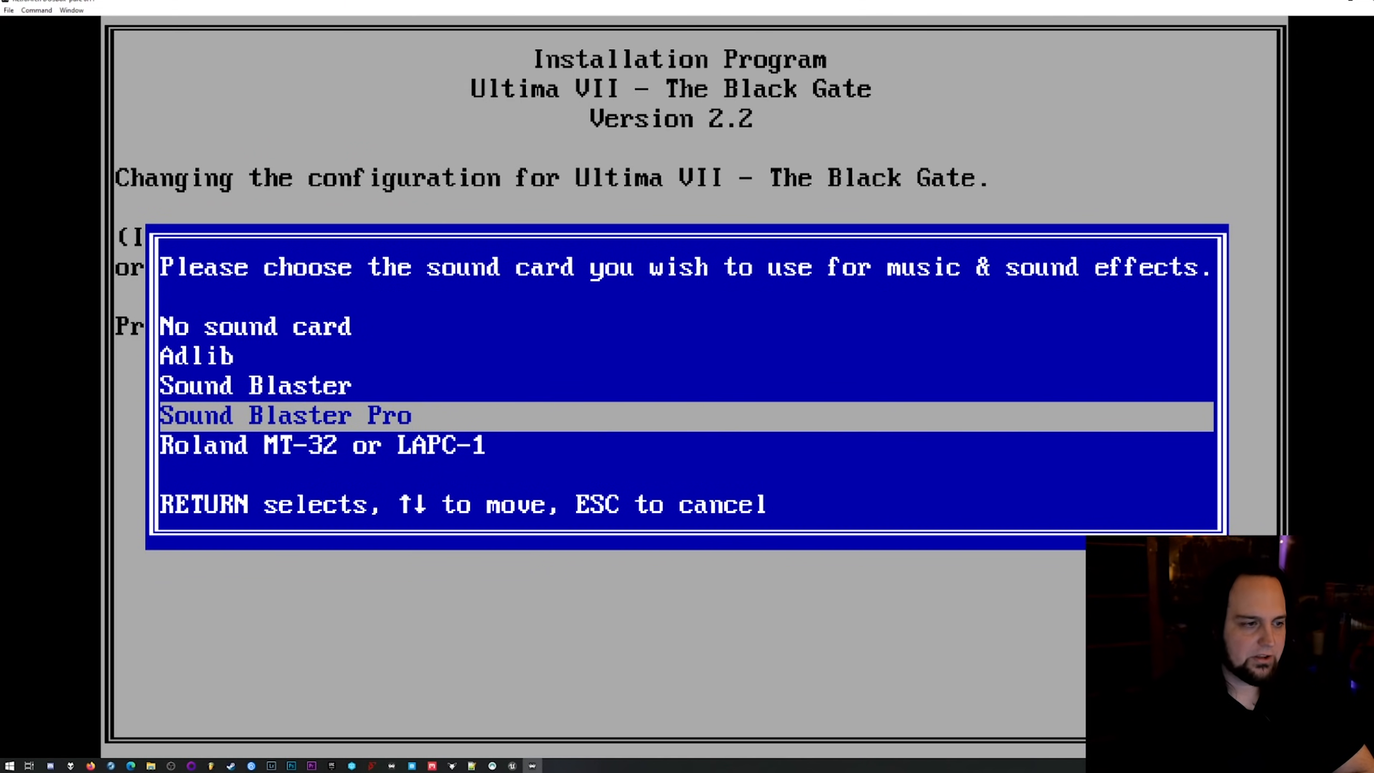
pyautogui.press('Return')
pyautogui.press('Return')
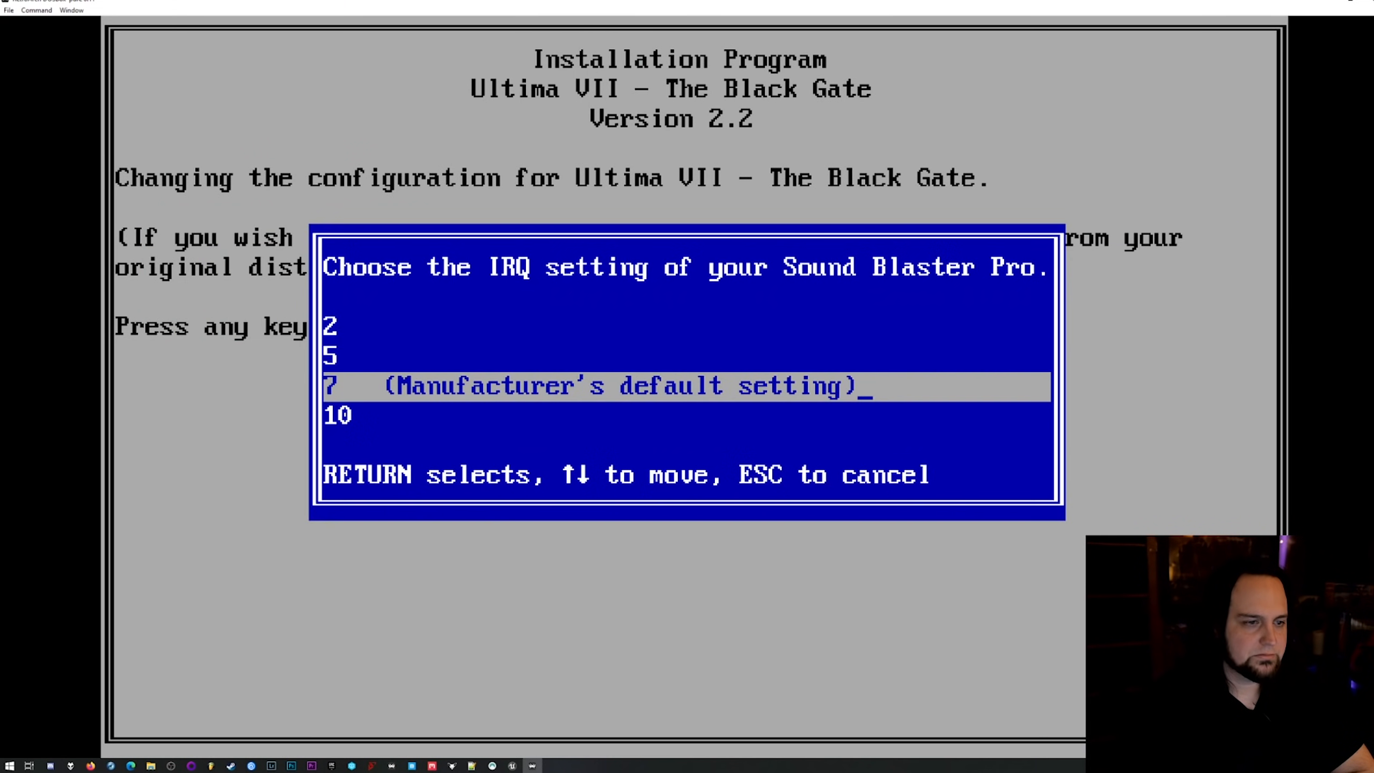
pyautogui.press('Return')
pyautogui.press('Return')
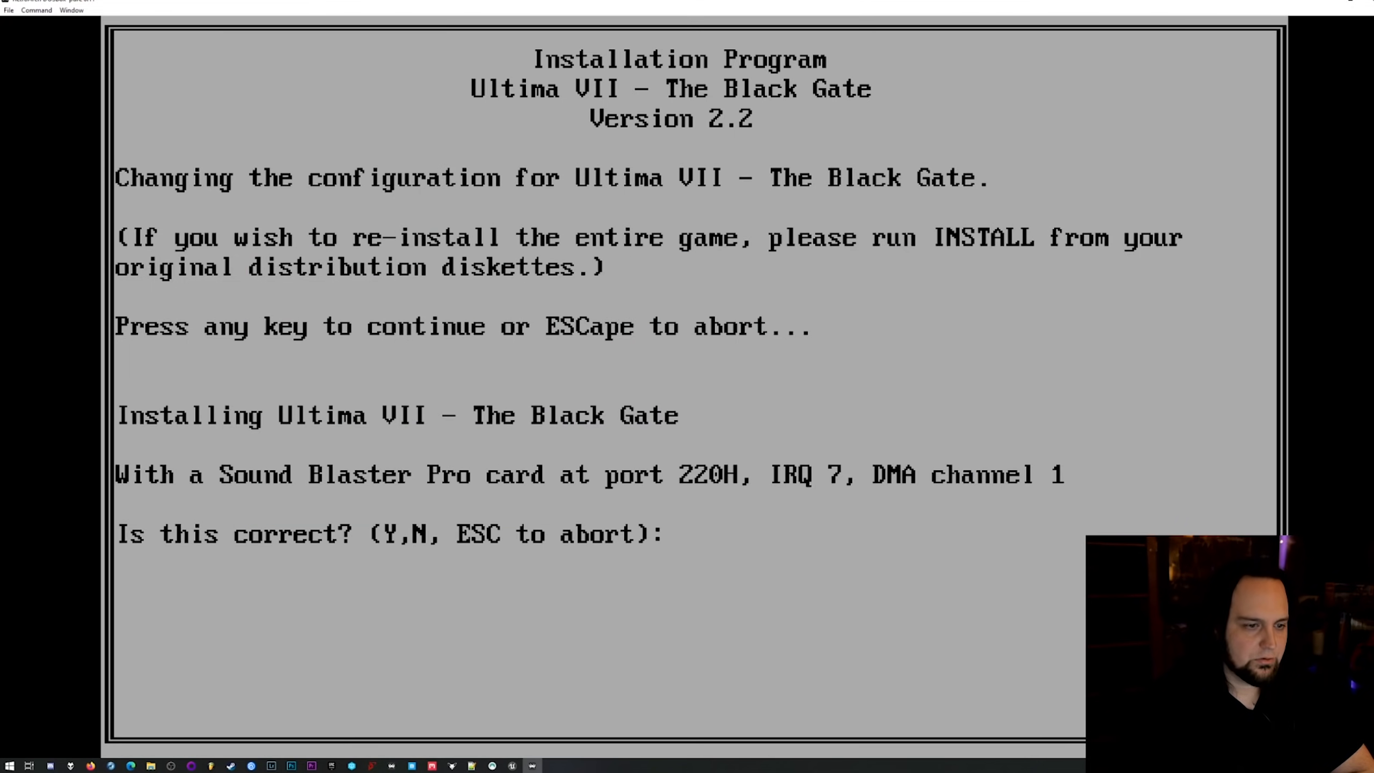
pyautogui.write('Y')
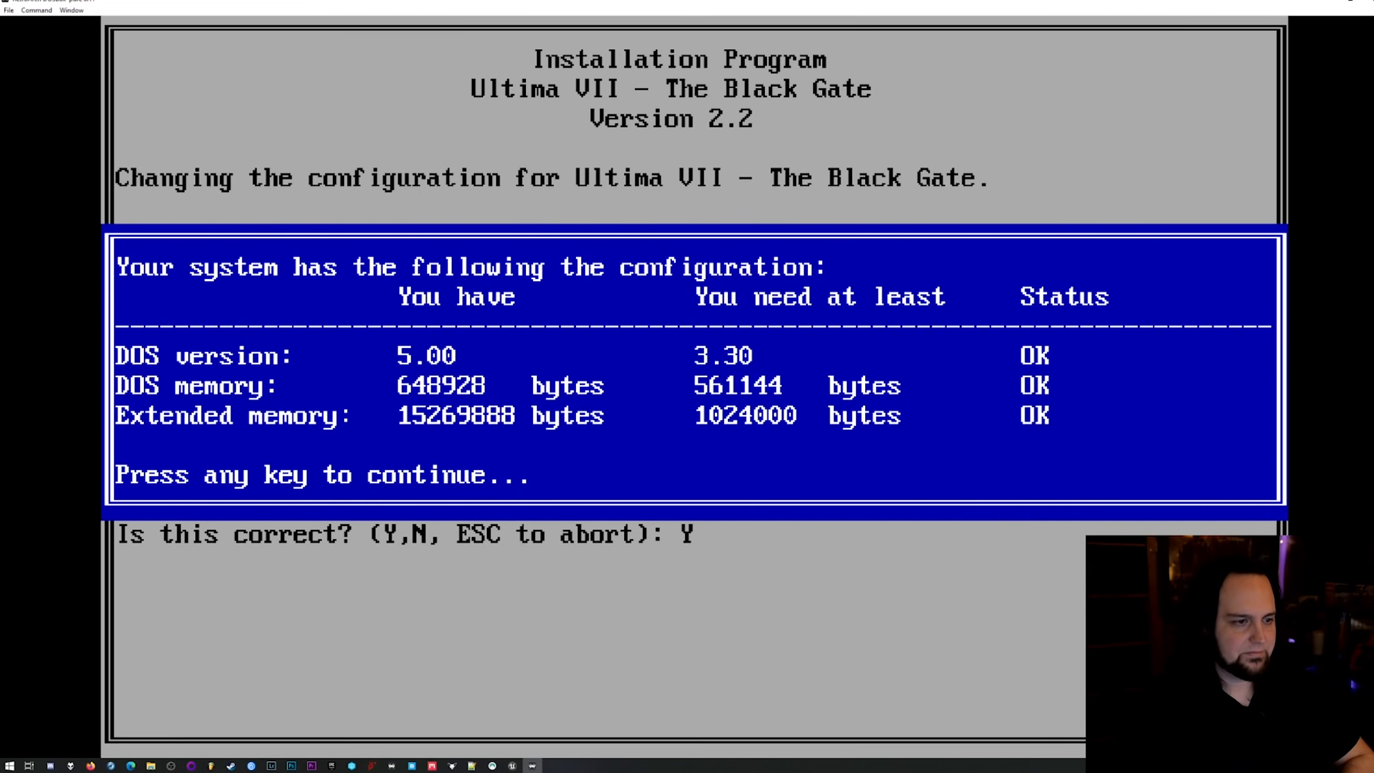
pyautogui.press('Return')
# Launch the Ultima VII game executable from the DOSBox Pure start menu.
pyautogui.press('Return')
pyautogui.press('Down')
pyautogui.press('Down')
pyautogui.press('Down')
pyautogui.press('Down')
pyautogui.press('Down')
pyautogui.press('Down')
pyautogui.press('Return')
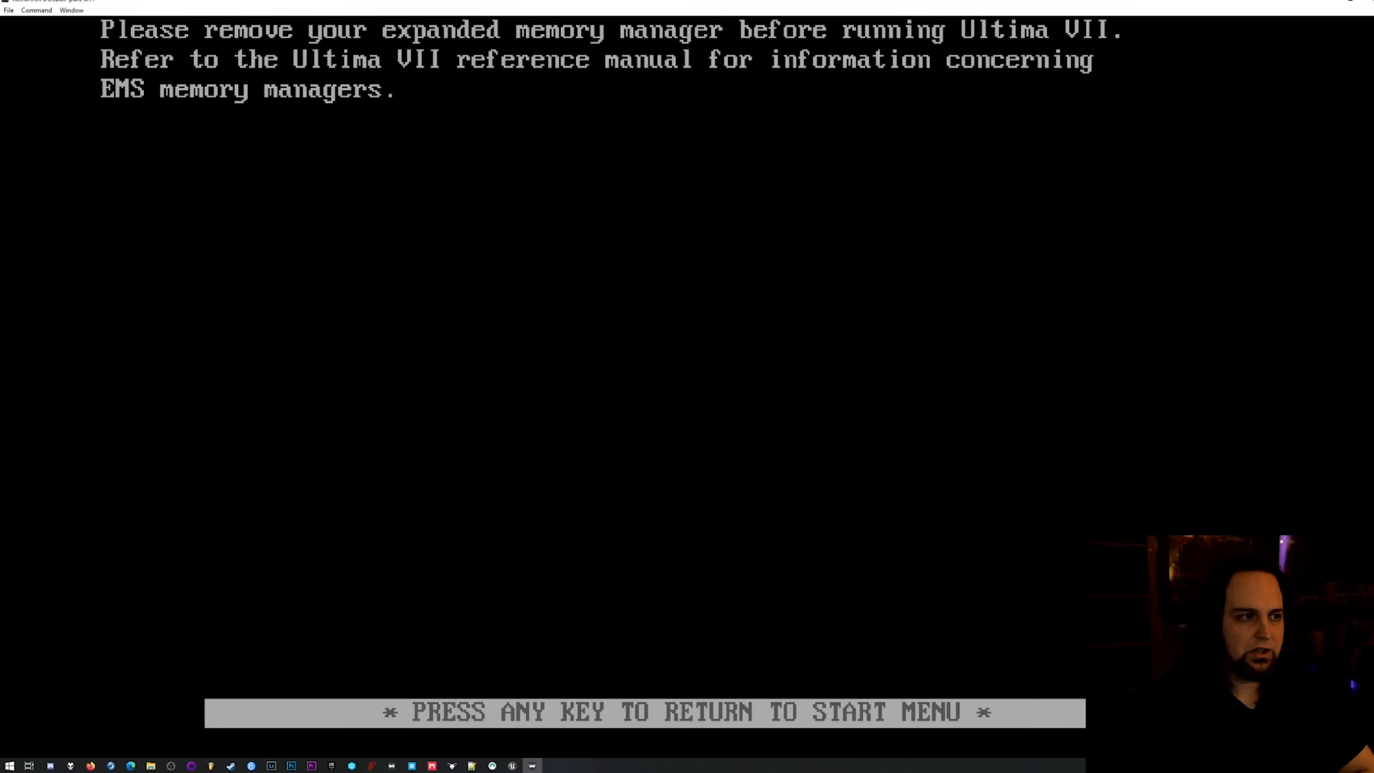
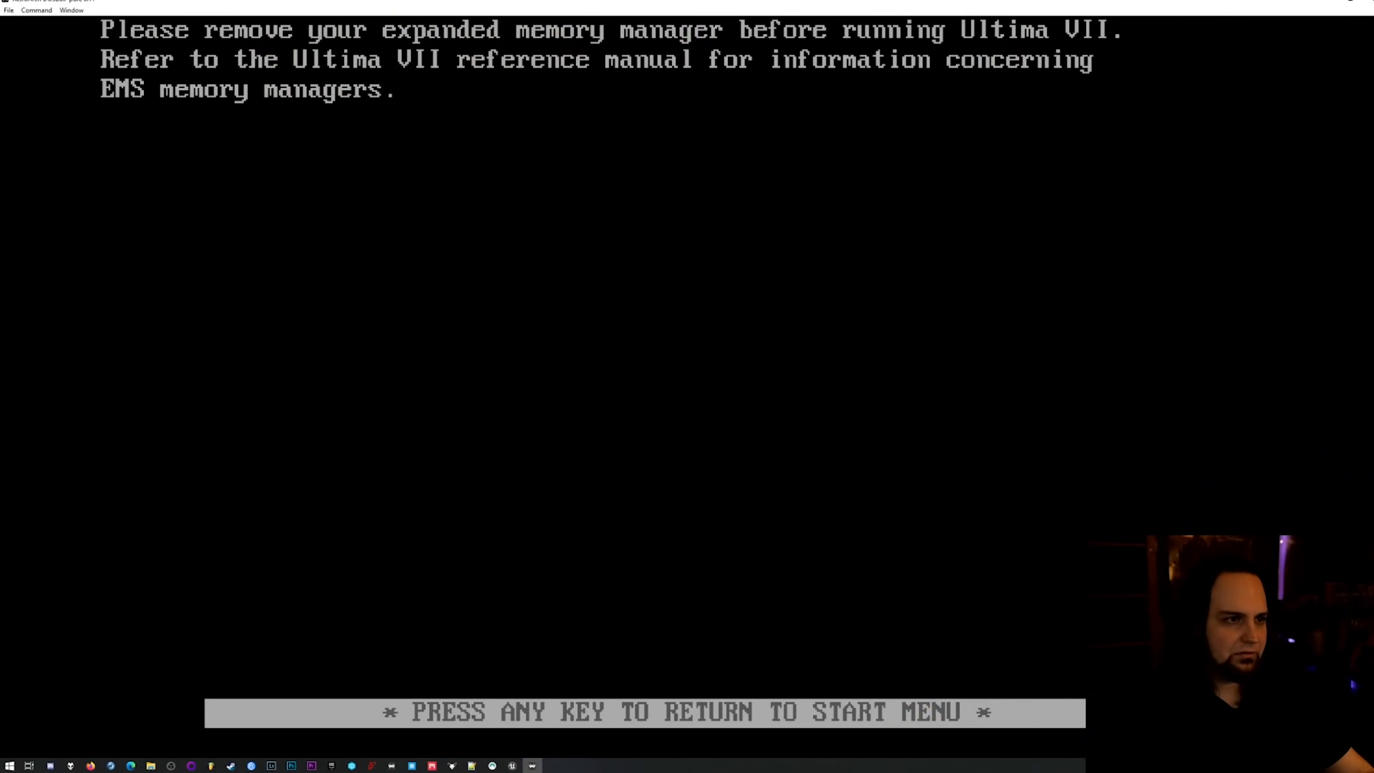
# Return to the DOSBox Pure start menu, turn off game focus and open the core options for the running game.
pyautogui.press('Return')
pyautogui.press('Scroll_Lock')
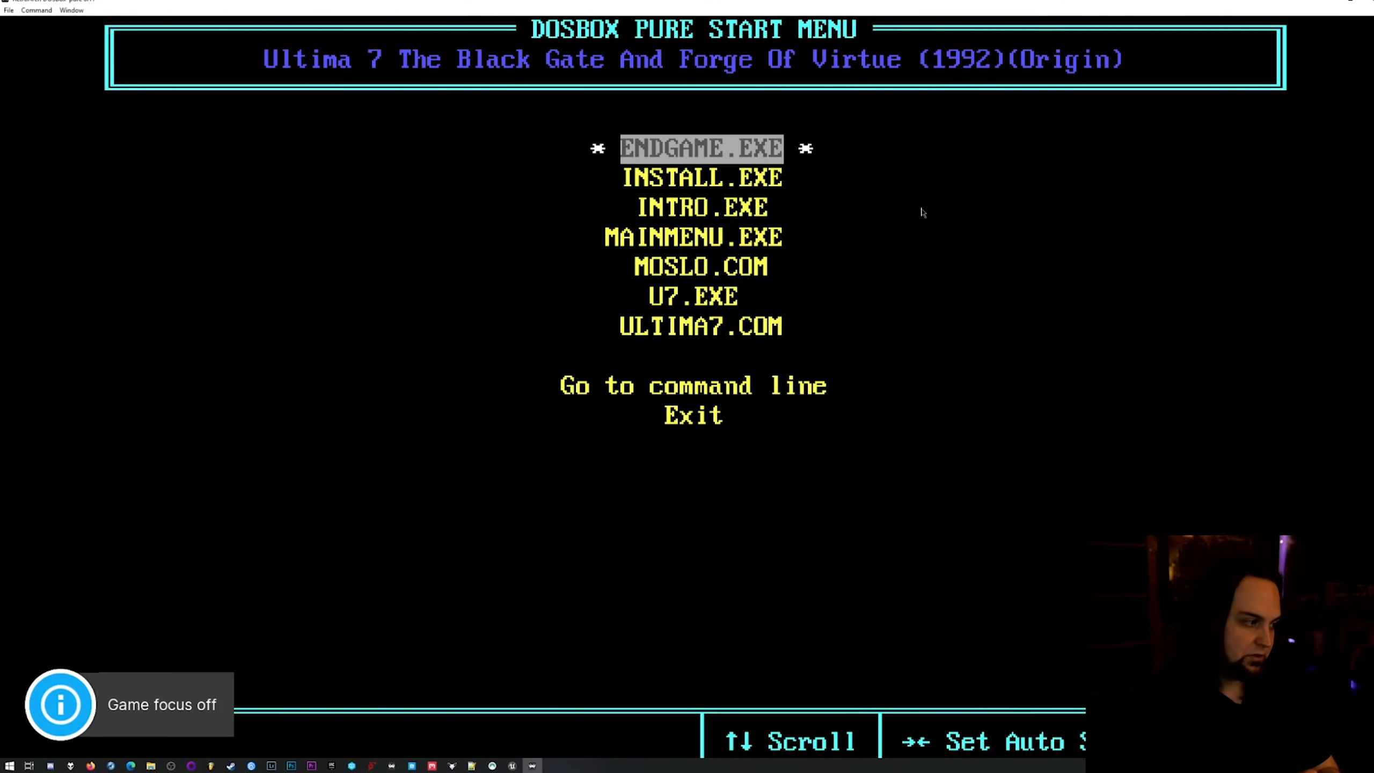
pyautogui.press('F1')
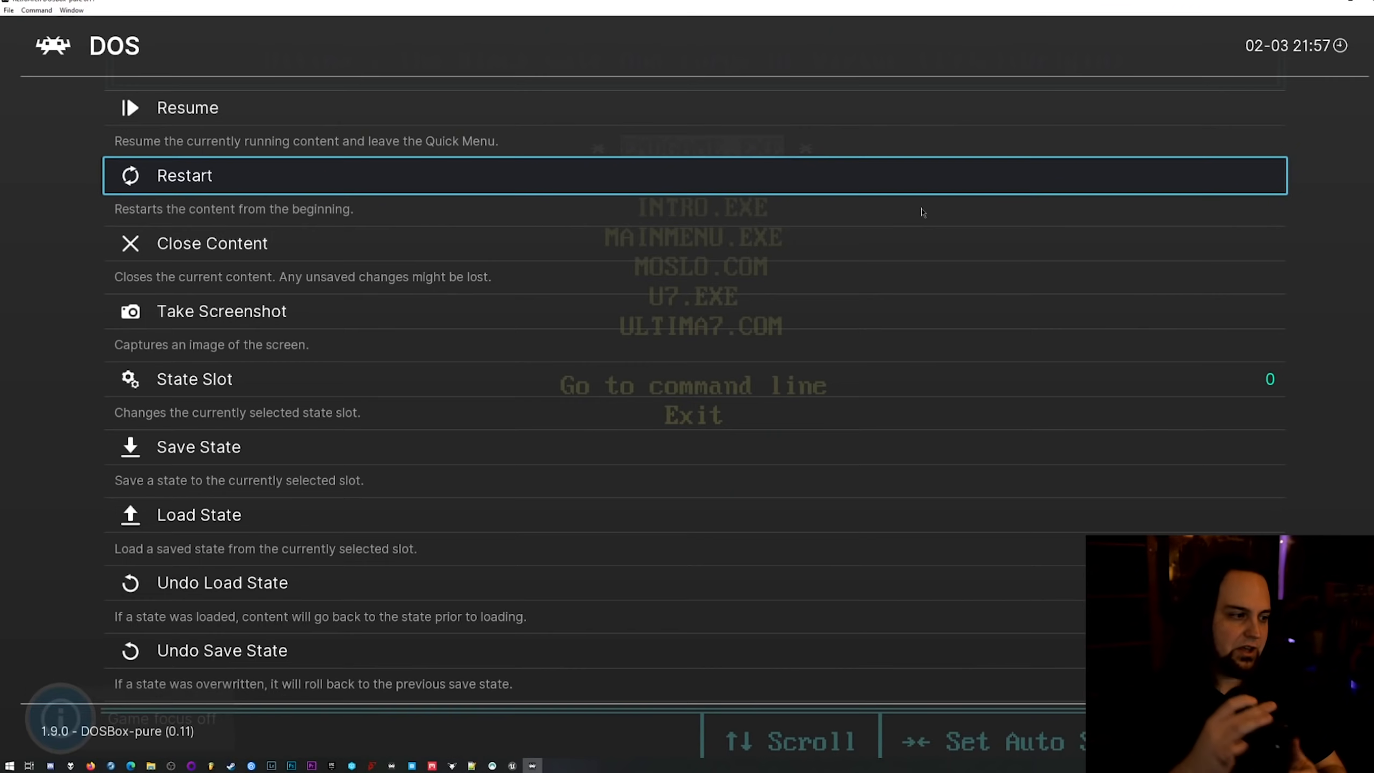
pyautogui.press('Down')
pyautogui.press('Down')
pyautogui.press('Down')
pyautogui.press('Down')
pyautogui.press('Down')
pyautogui.press('Down')
pyautogui.press('Down')
pyautogui.press('Down')
pyautogui.press('Down')
pyautogui.press('Down')
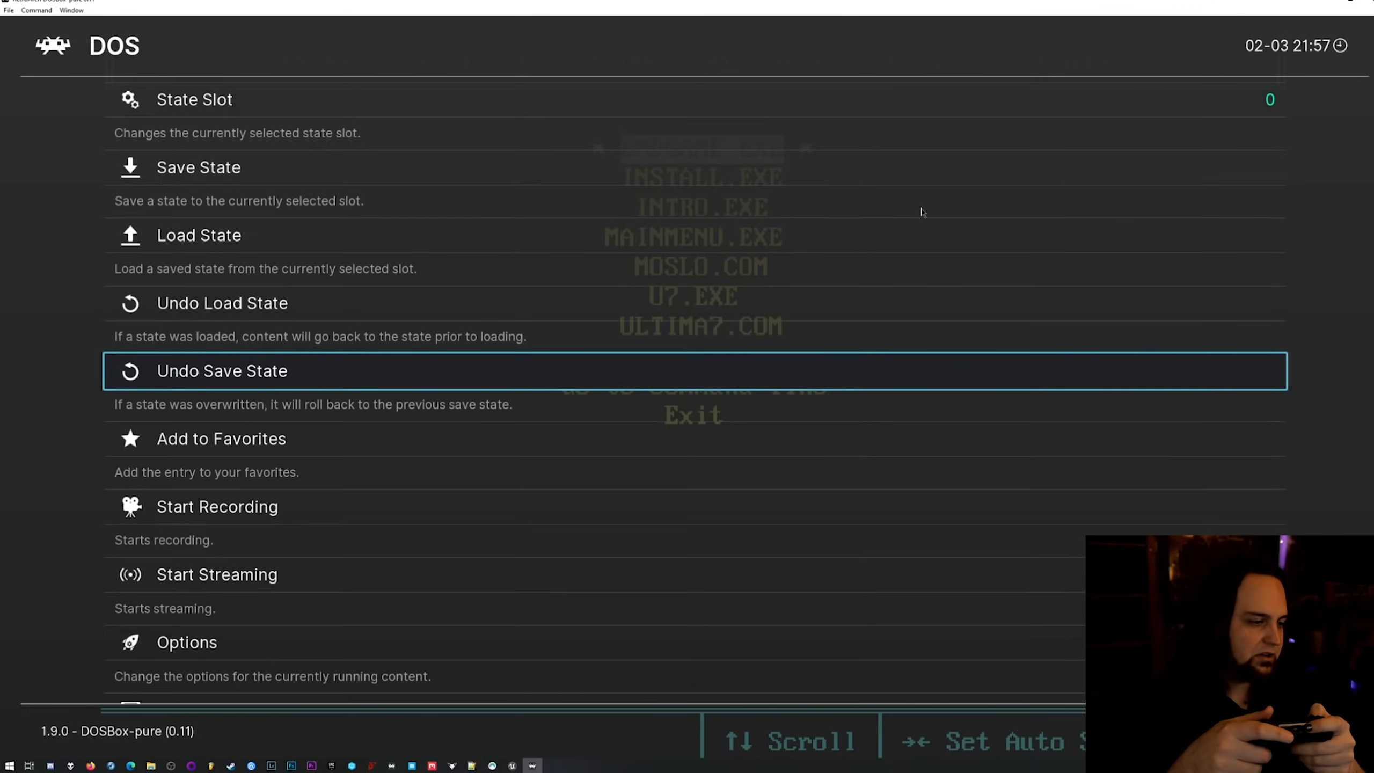
pyautogui.press('Down')
pyautogui.press('Return')
# Turn on Show Advanced Options and set the system memory size to "Disable extended memory (no EMS/XMS)".
pyautogui.press('Down')
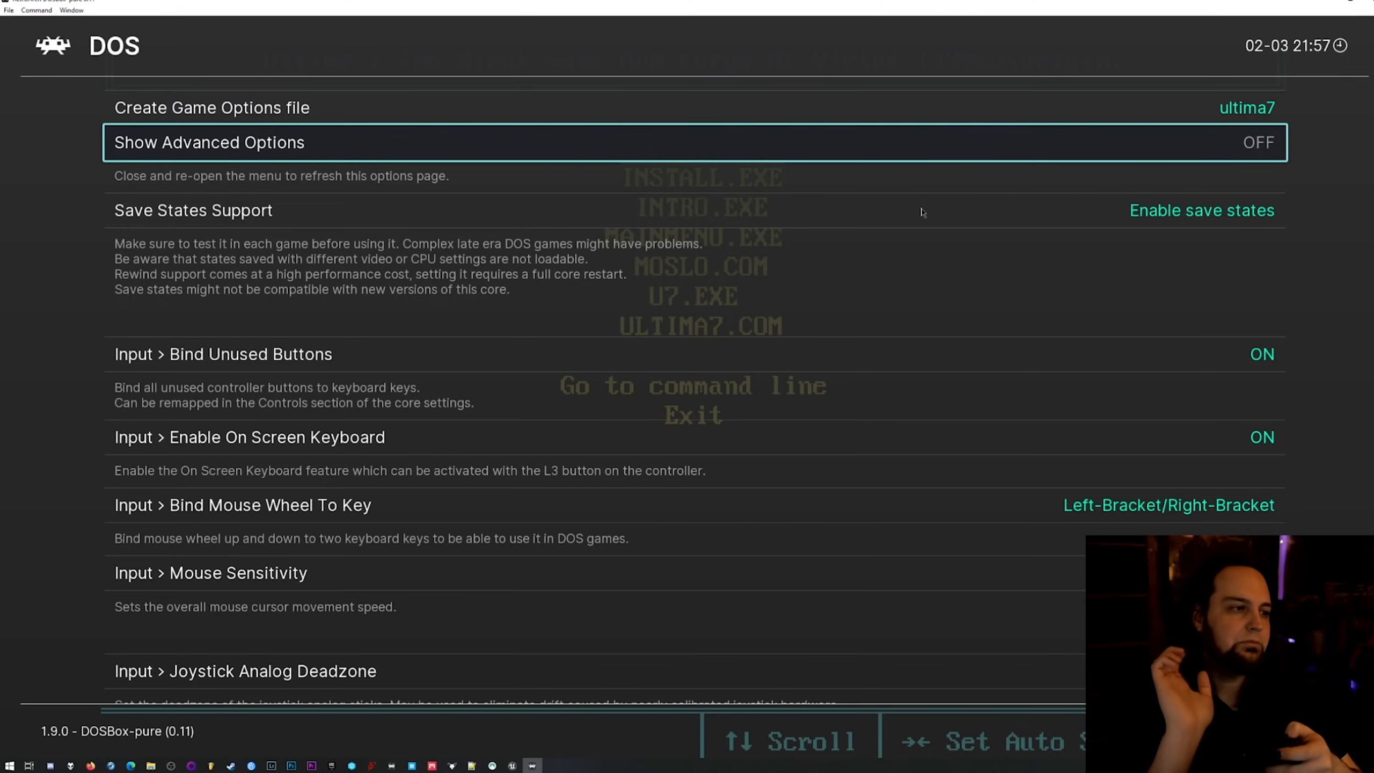
pyautogui.press('Down')
pyautogui.press('Down')
pyautogui.press('Down')
pyautogui.press('Down')
pyautogui.press('Down')
pyautogui.press('Down')
pyautogui.press('Down')
pyautogui.press('Down')
pyautogui.press('Down')
pyautogui.press('Down')
pyautogui.press('Down')
pyautogui.press('Down')
pyautogui.press('Up')
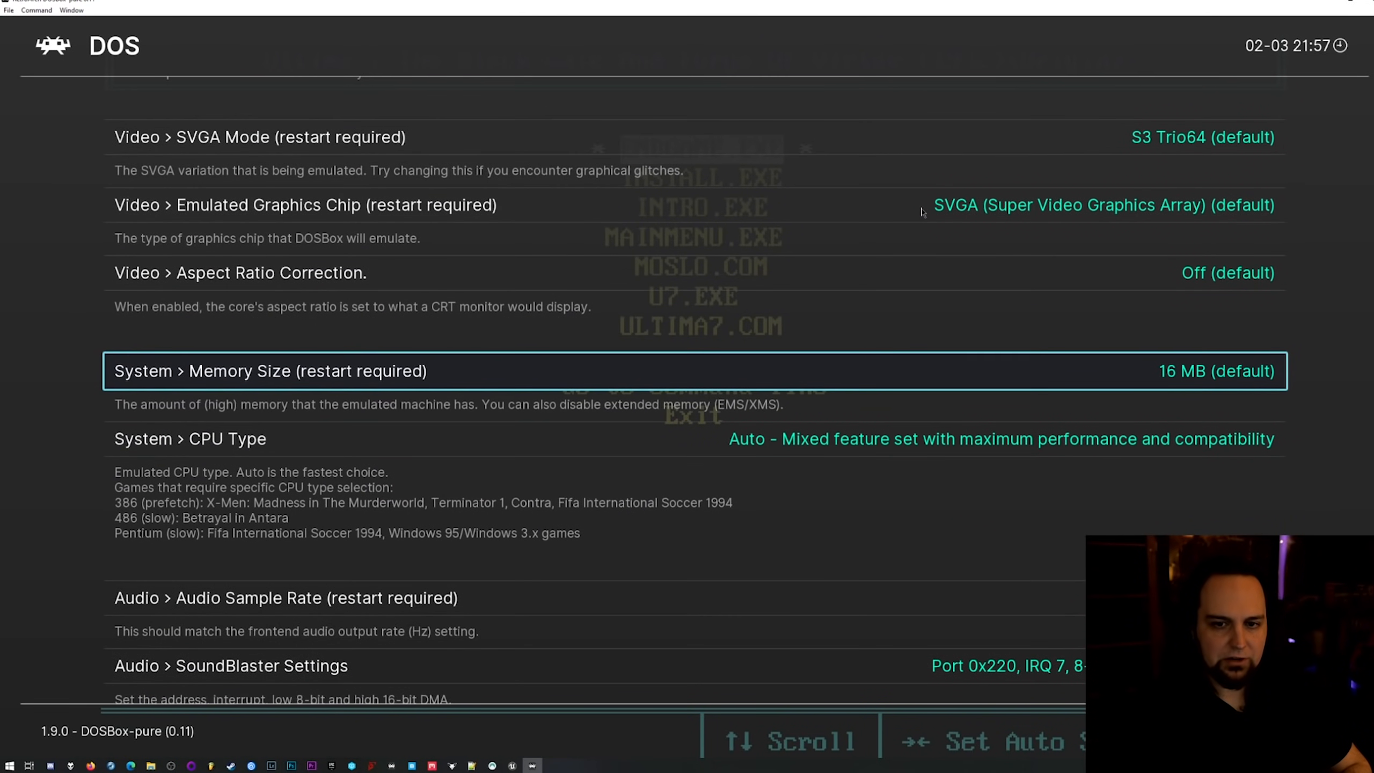
pyautogui.press('Right')
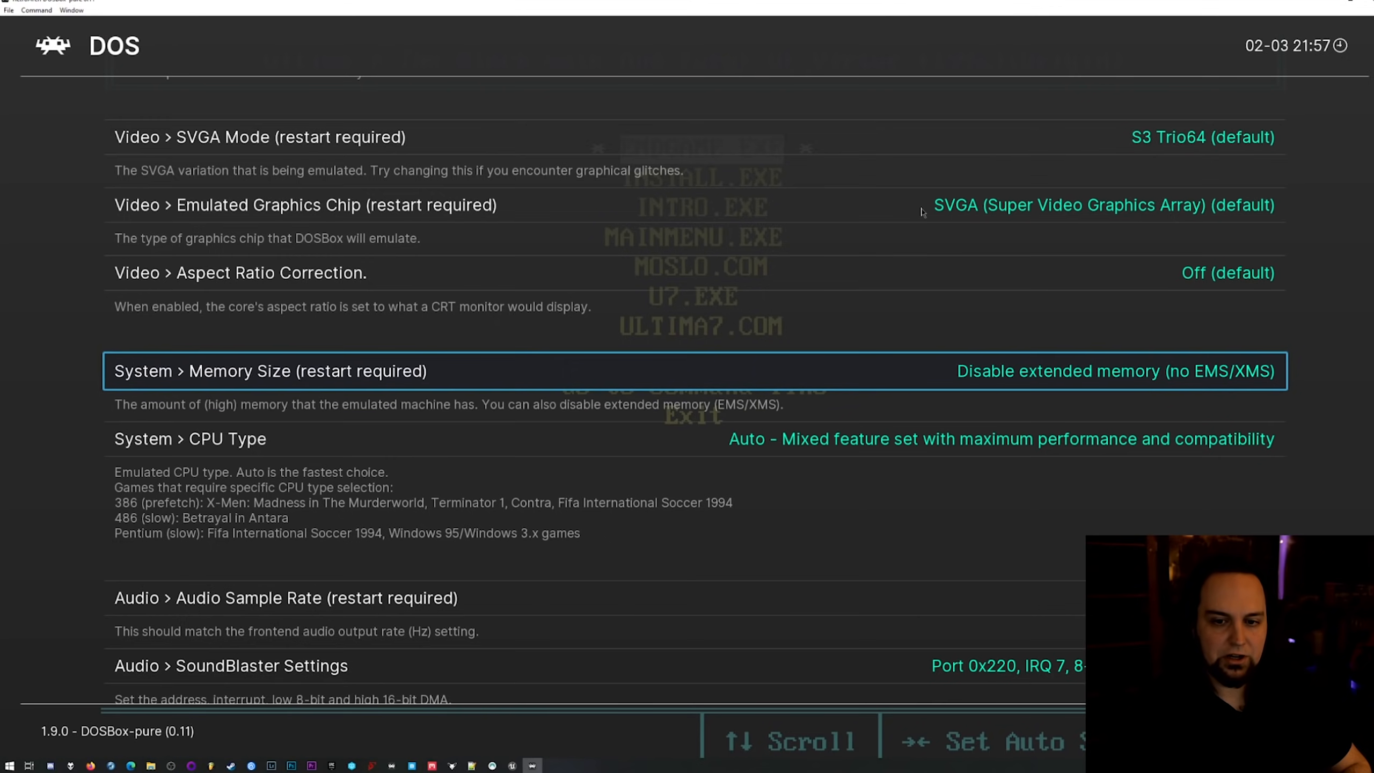
# Save the current core options to a game options file for ultima7 and return to the quick menu.
pyautogui.press('Down')
pyautogui.press('Down')
pyautogui.press('Down')
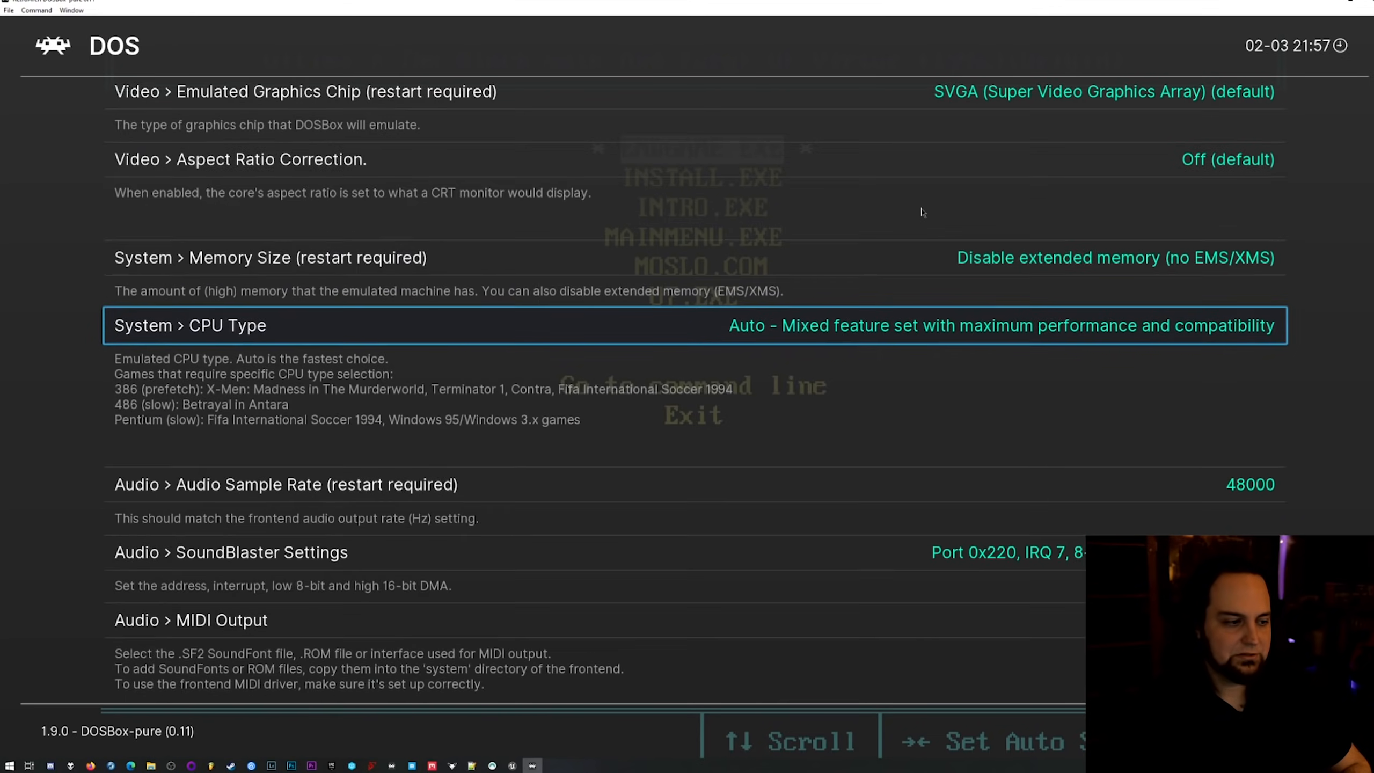
pyautogui.press('Up')
pyautogui.press('Up')
pyautogui.press('Up')
pyautogui.press('Up')
pyautogui.press('Up')
pyautogui.press('Up')
pyautogui.press('Up')
pyautogui.press('Up')
pyautogui.press('Up')
pyautogui.press('Up')
pyautogui.press('Up')
pyautogui.press('Up')
pyautogui.press('Up')
pyautogui.press('Up')
pyautogui.press('Up')
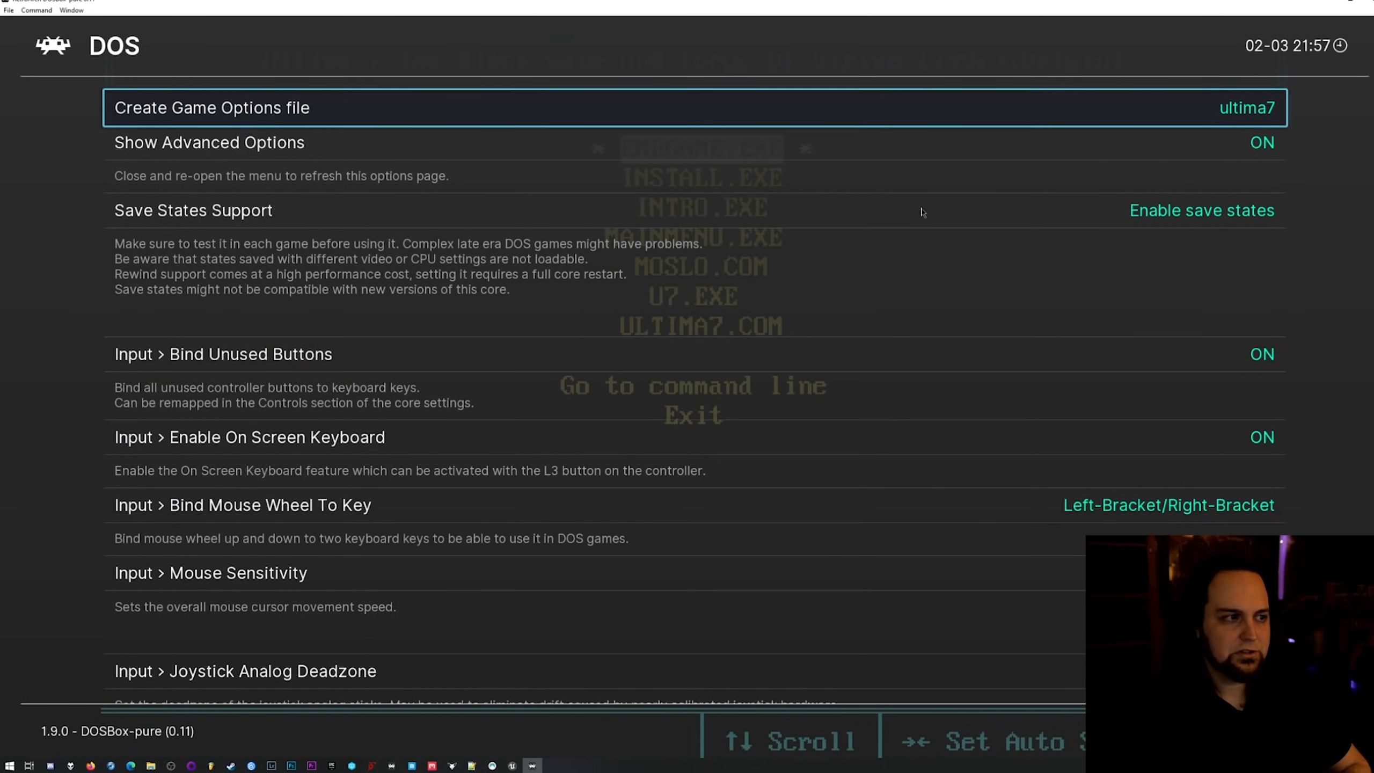
pyautogui.press('Return')
pyautogui.press('BackSpace')
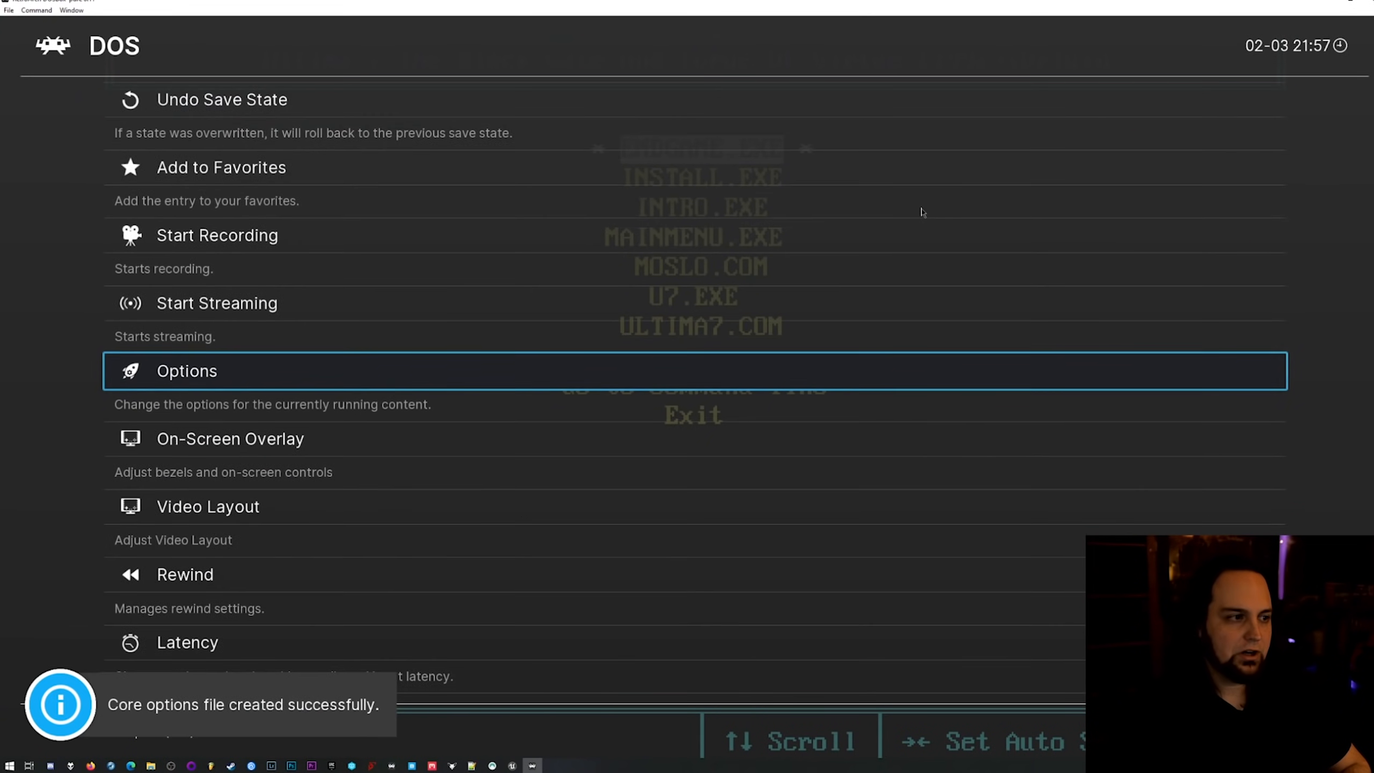
# Restart the Ultima VII content from the quick menu.
pyautogui.press('Up')
pyautogui.press('Up')
pyautogui.press('Up')
pyautogui.press('Up')
pyautogui.press('Up')
pyautogui.press('Up')
pyautogui.press('Up')
pyautogui.press('Up')
pyautogui.press('Up')
pyautogui.press('Up')
pyautogui.press('Up')
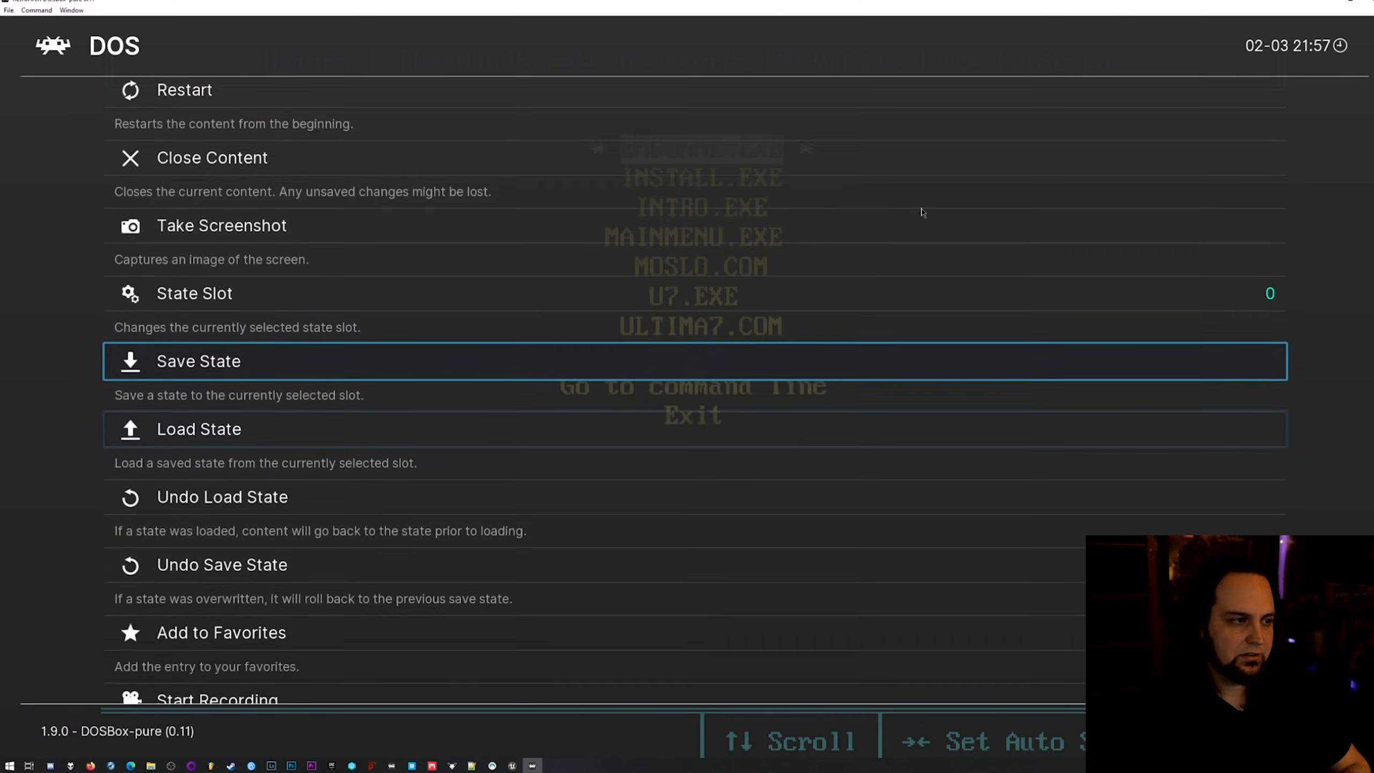
pyautogui.press('Return')
# Turn on game focus and launch ULTIMA7.COM from the DOSBox Pure start menu.
pyautogui.press('Down')
pyautogui.press('Down')
pyautogui.press('Down')
pyautogui.press('Down')
pyautogui.press('Down')
pyautogui.press('Down')
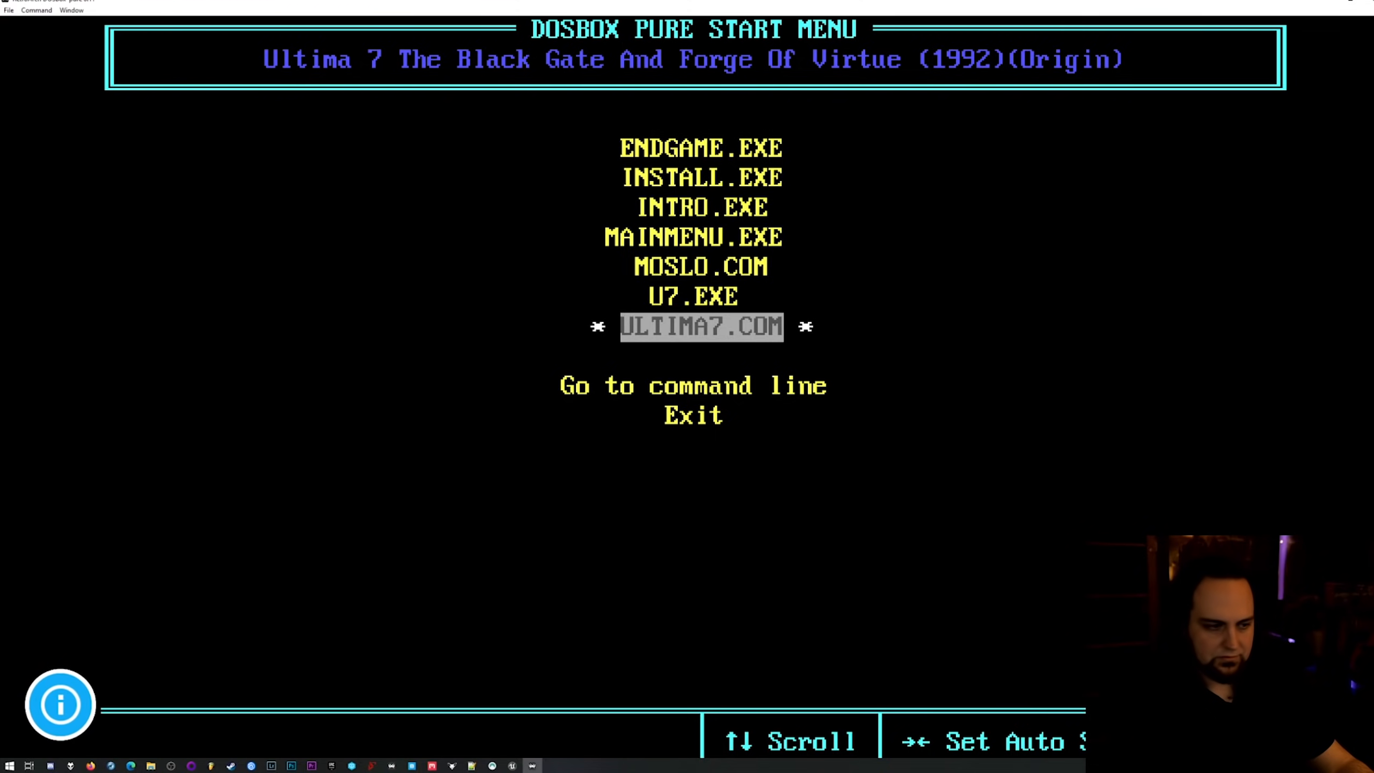
pyautogui.press('Scroll_Lock')
pyautogui.press('Return')
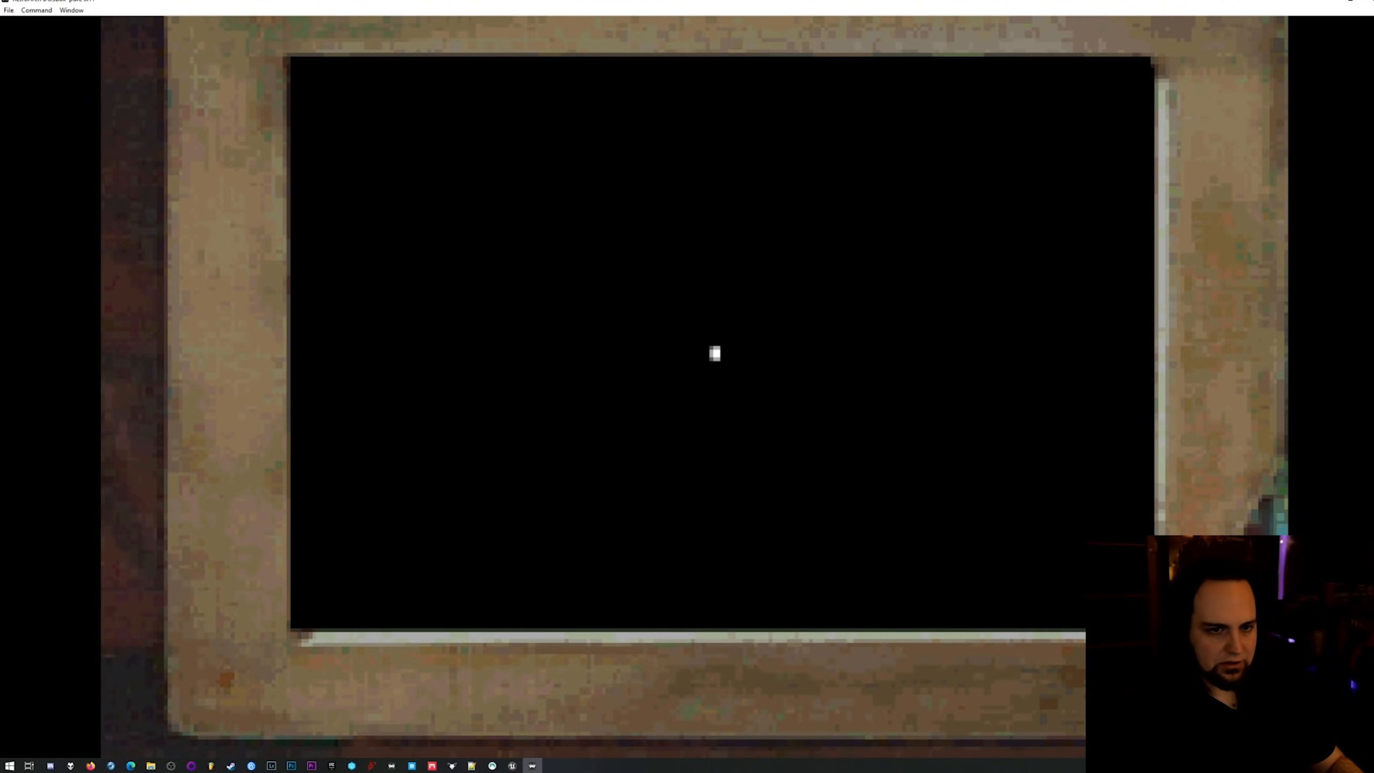
# Turn off game focus and open the core options for the running Ultima VII session.
pyautogui.press('Scroll_Lock')
pyautogui.press('F1')
pyautogui.press('Down')
pyautogui.press('Down')
pyautogui.press('Down')
pyautogui.press('Up')
pyautogui.press('Up')
pyautogui.press('Down')
pyautogui.press('Down')
pyautogui.press('Down')
pyautogui.press('Down')
pyautogui.press('Down')
pyautogui.press('Down')
pyautogui.press('Down')
pyautogui.press('Down')
pyautogui.press('Down')
pyautogui.press('Down')
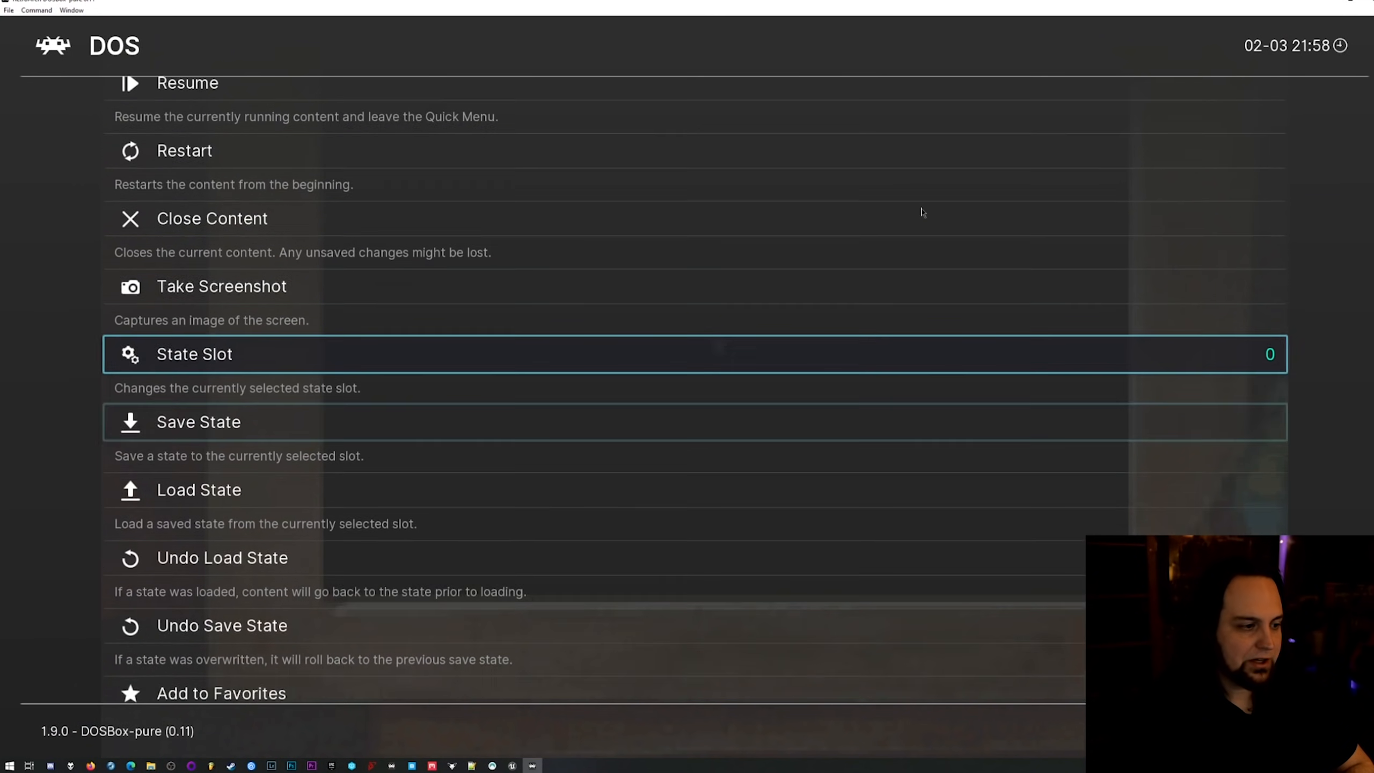
pyautogui.press('Down')
pyautogui.press('Return')
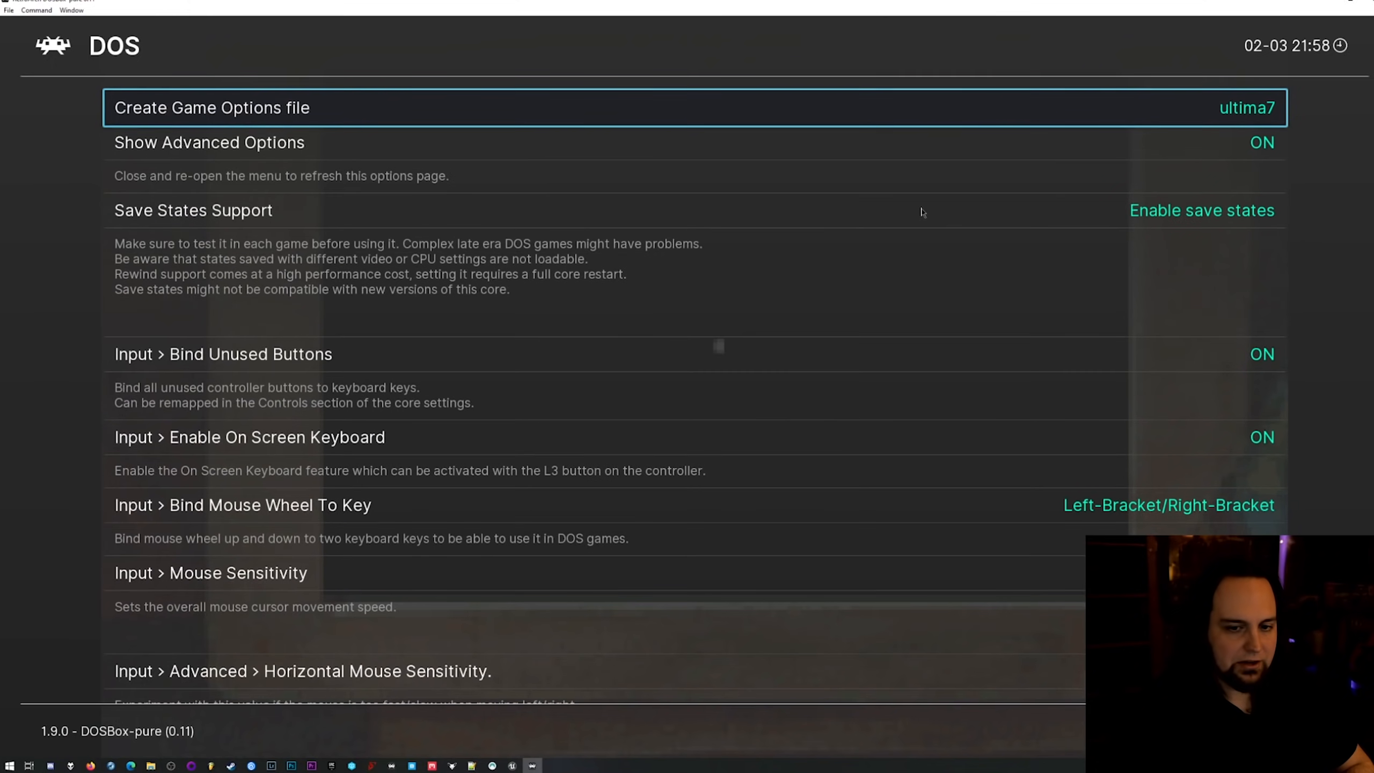
# Examine the Emulated Performance setting in the core options.
pyautogui.press('Down')
pyautogui.press('Down')
pyautogui.press('Down')
pyautogui.press('Down')
pyautogui.press('Down')
pyautogui.press('Down')
pyautogui.press('Down')
pyautogui.press('Down')
pyautogui.press('Down')
pyautogui.press('Down')
pyautogui.press('Down')
pyautogui.press('Down')
pyautogui.press('Down')
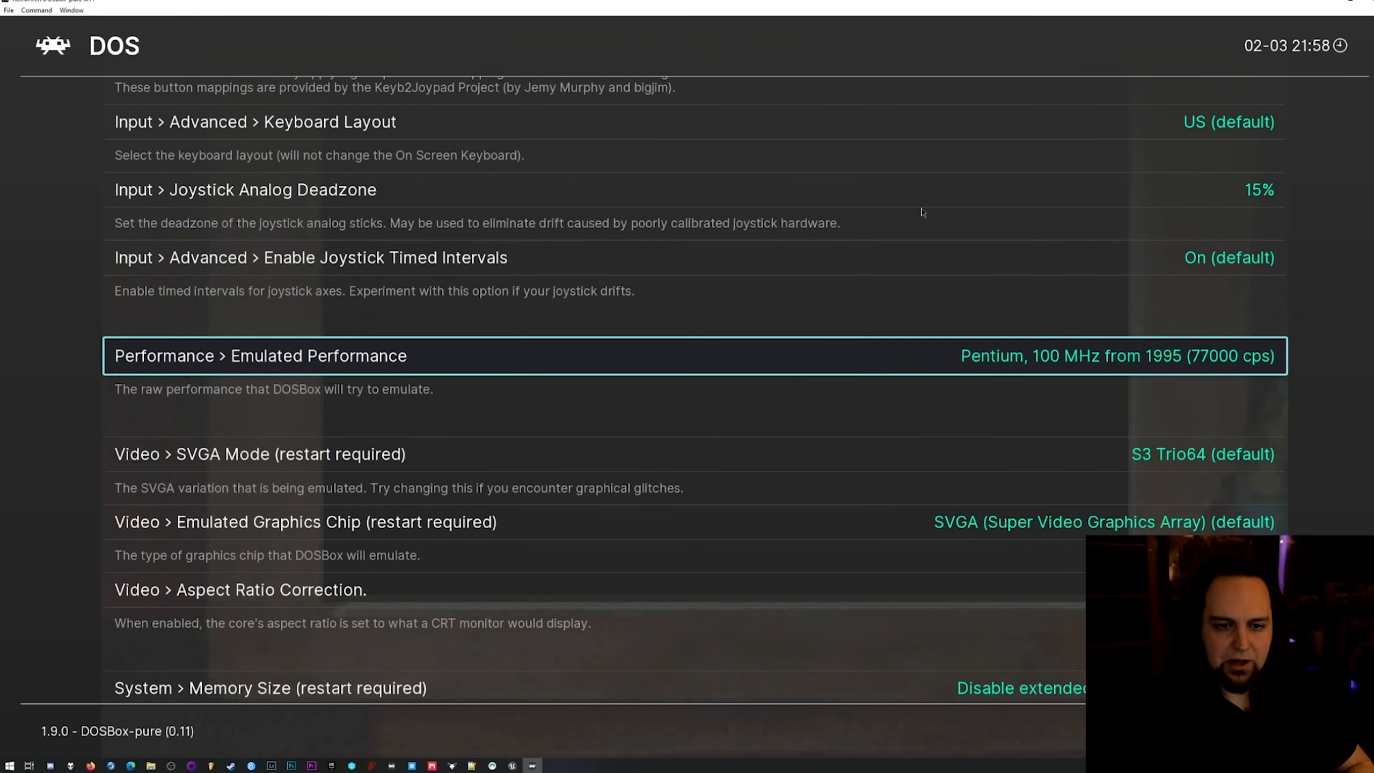
pyautogui.press('Up')
pyautogui.press('Up')
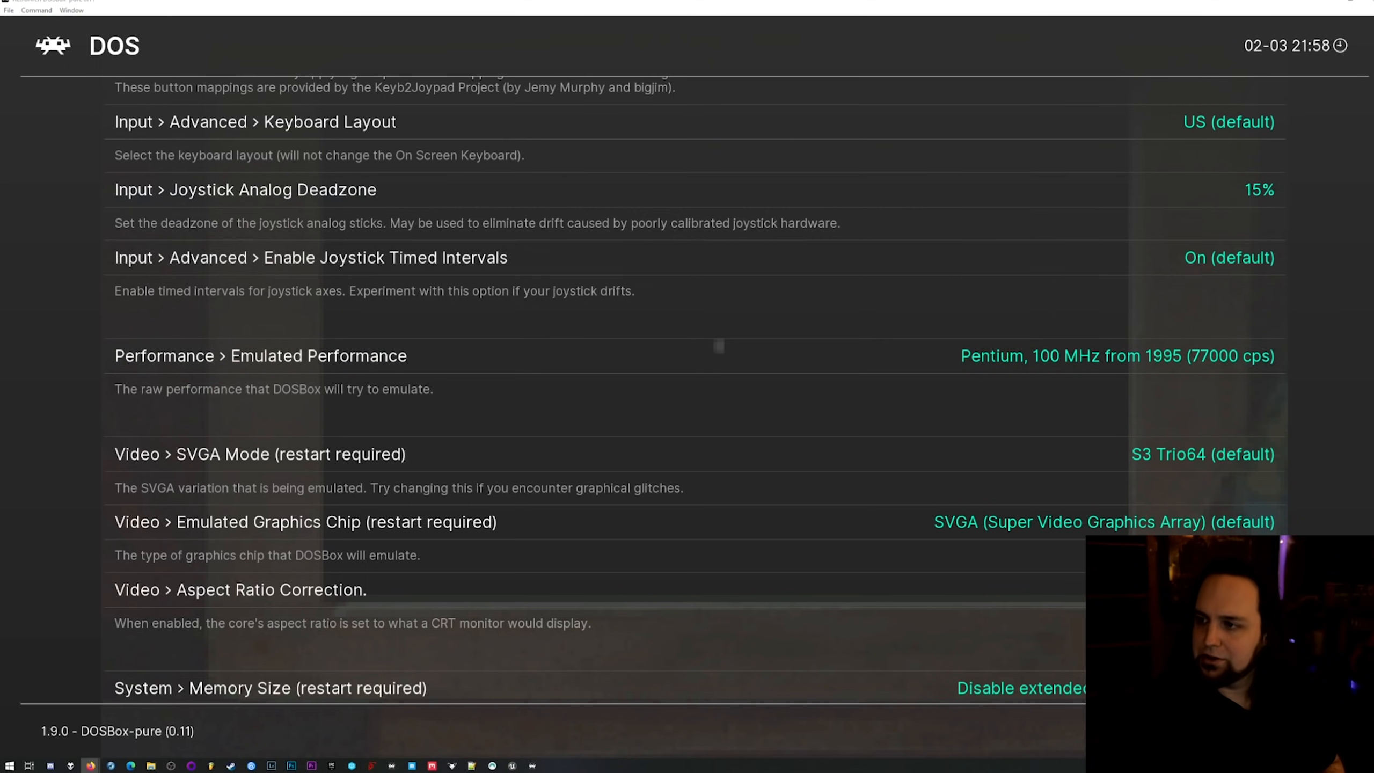
# Switch to Firefox and check Ultima VII's initial release year in the "ultima 7" search results, moving the browser out of the way when finished.
pyautogui.click(91, 765)
pyautogui.moveTo(992, 252); pyautogui.dragTo(706, 159)
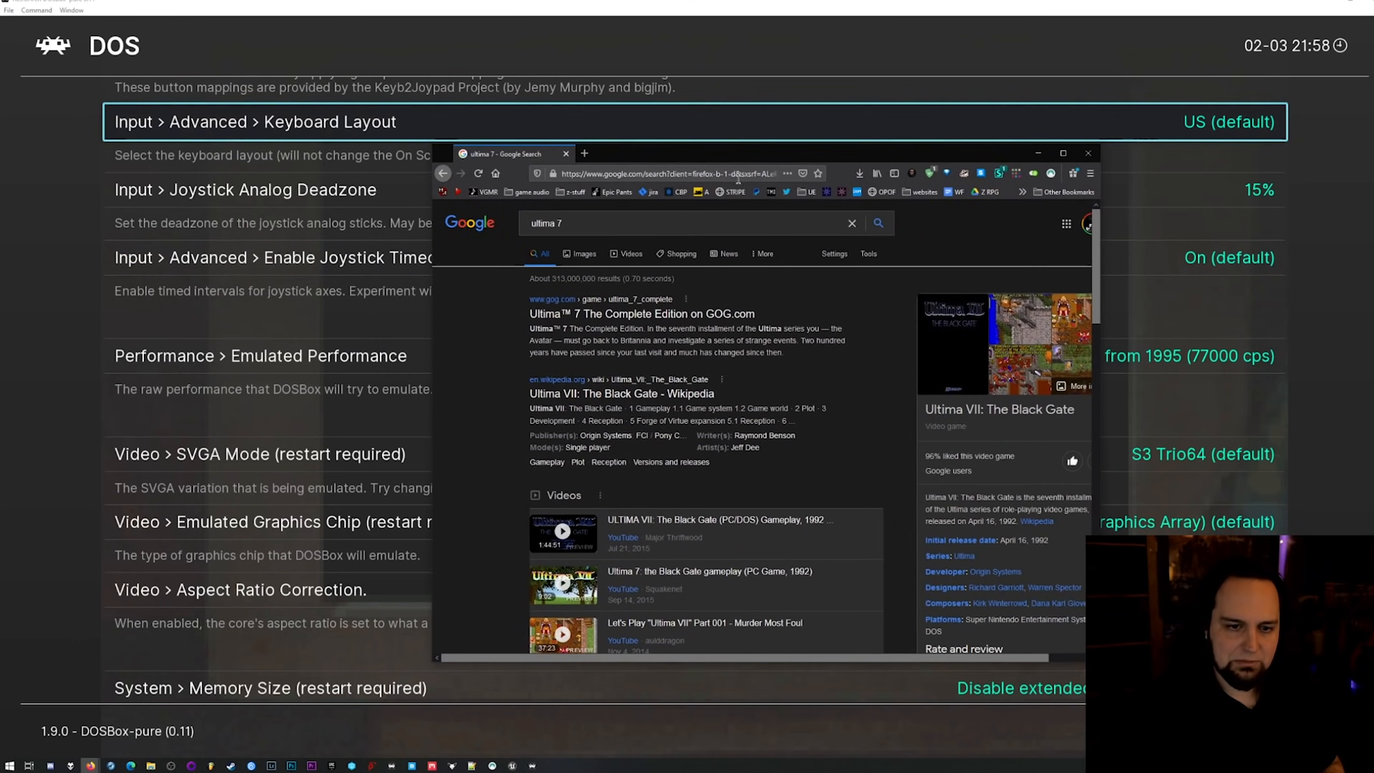
pyautogui.scroll(-2, 994, 435)
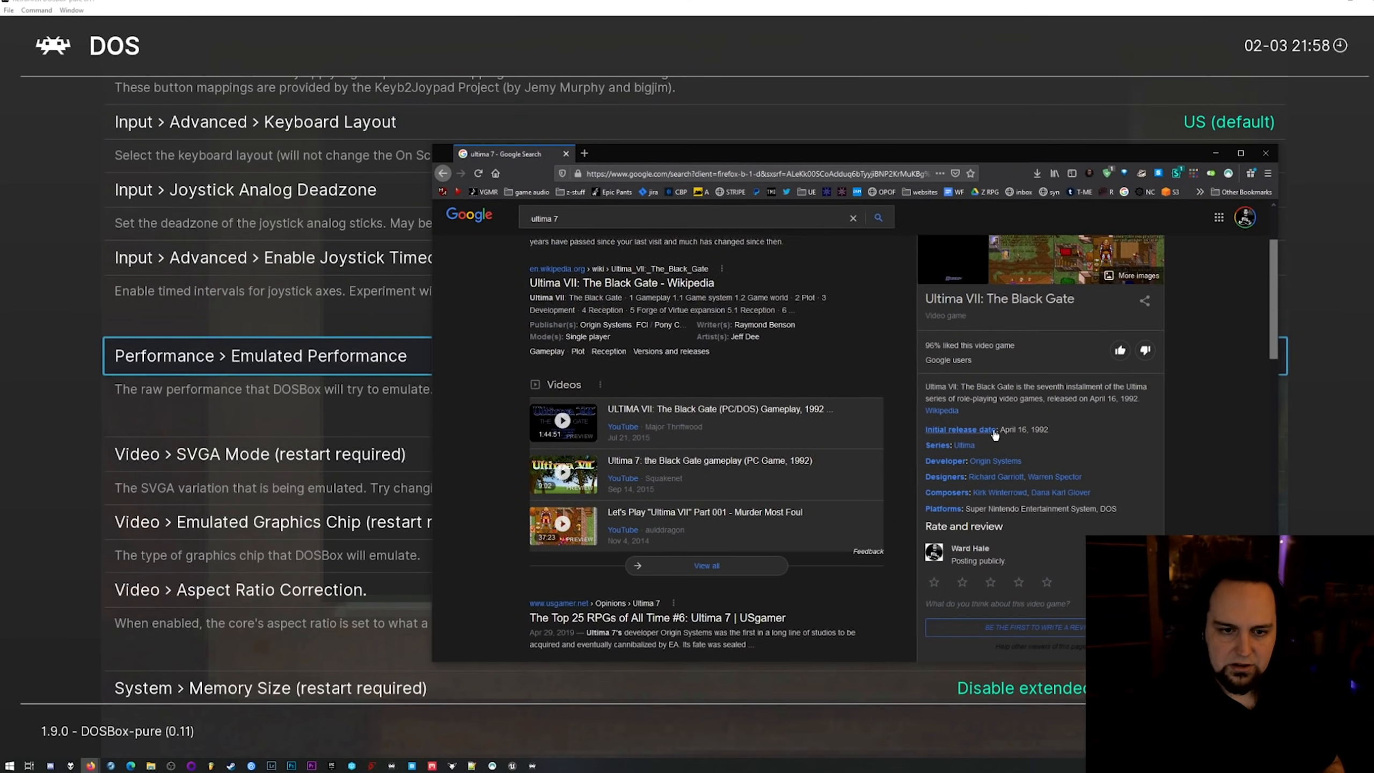
pyautogui.doubleClick(1043, 429)
pyautogui.moveTo(973, 161); pyautogui.dragTo(1373, 246)
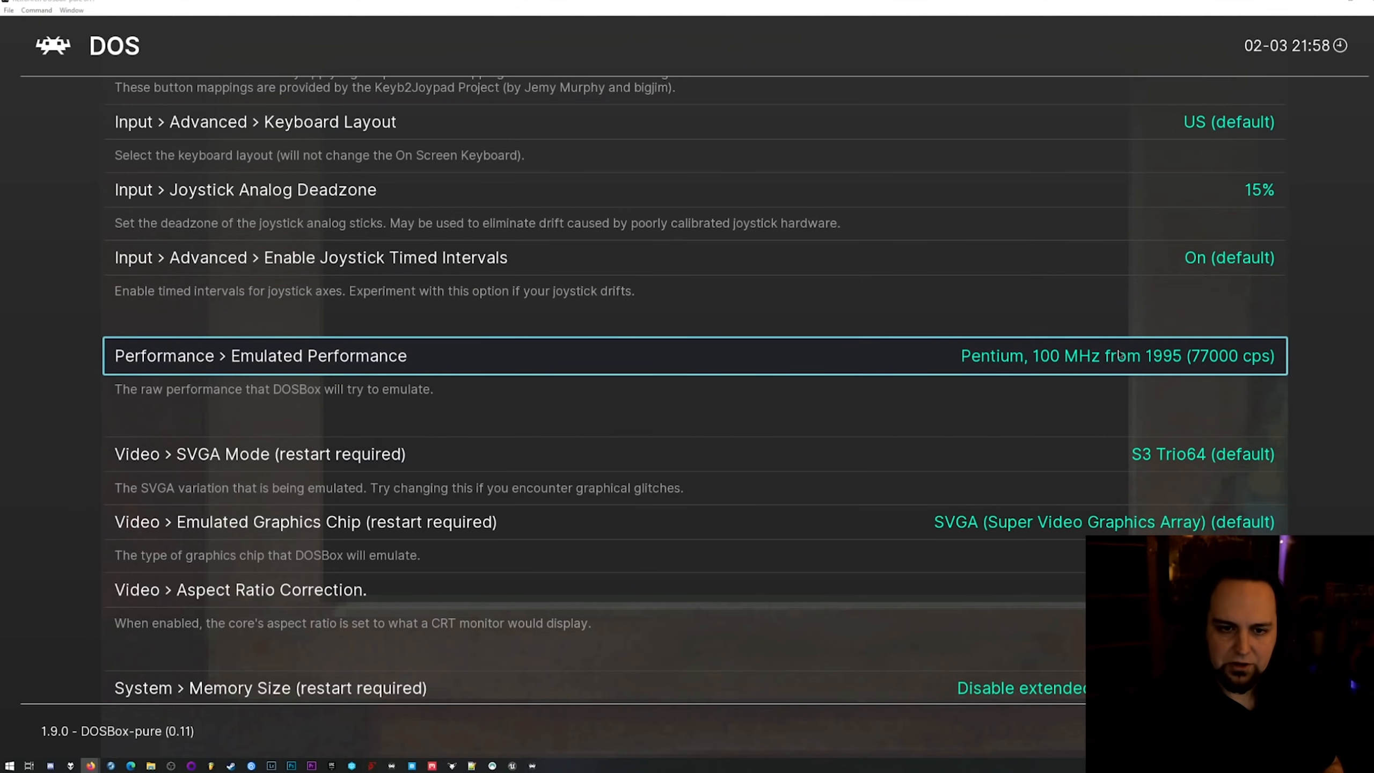
# Set Emulated Performance to 486DX2, 66 MHz from 1992 (26800 cps), save the ultima7 game options file and resume the game.
pyautogui.scroll(1, 1121, 356)
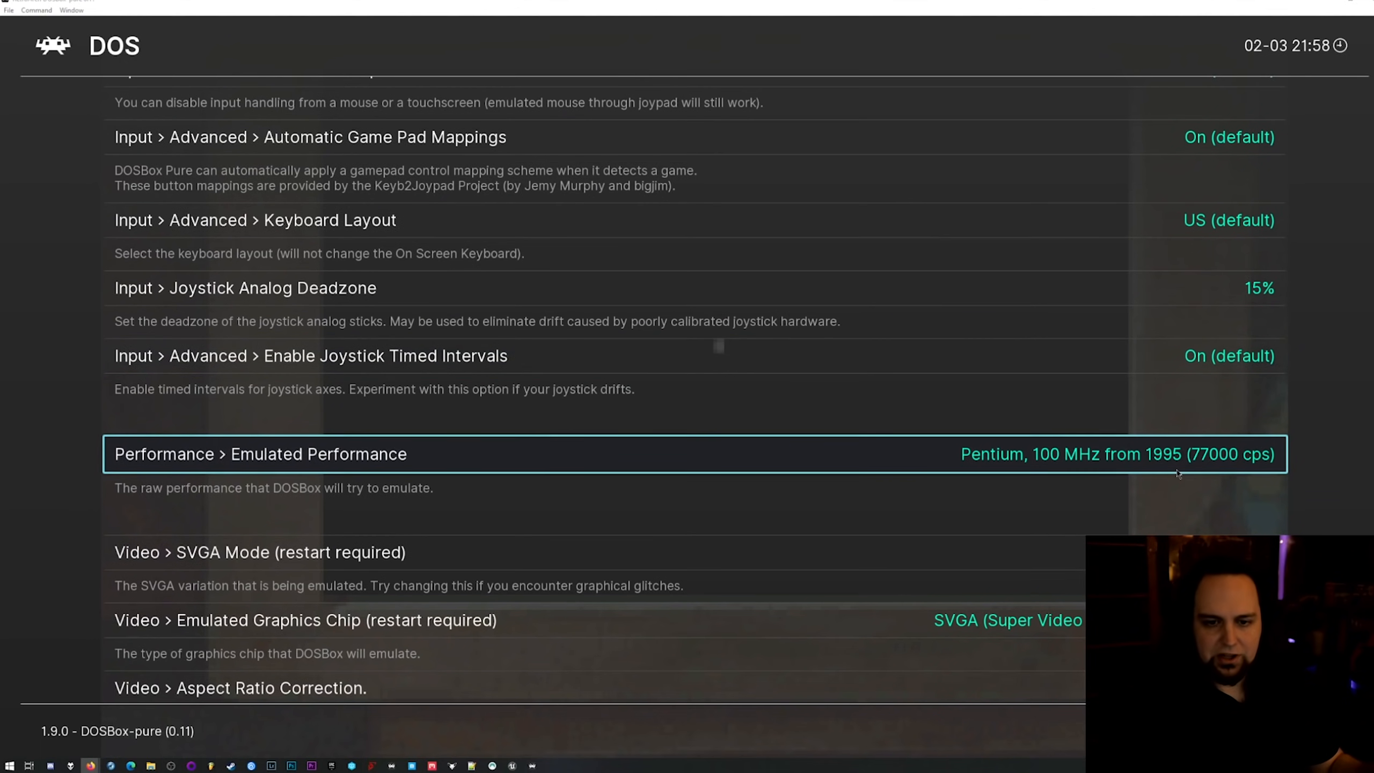
pyautogui.press('Left')
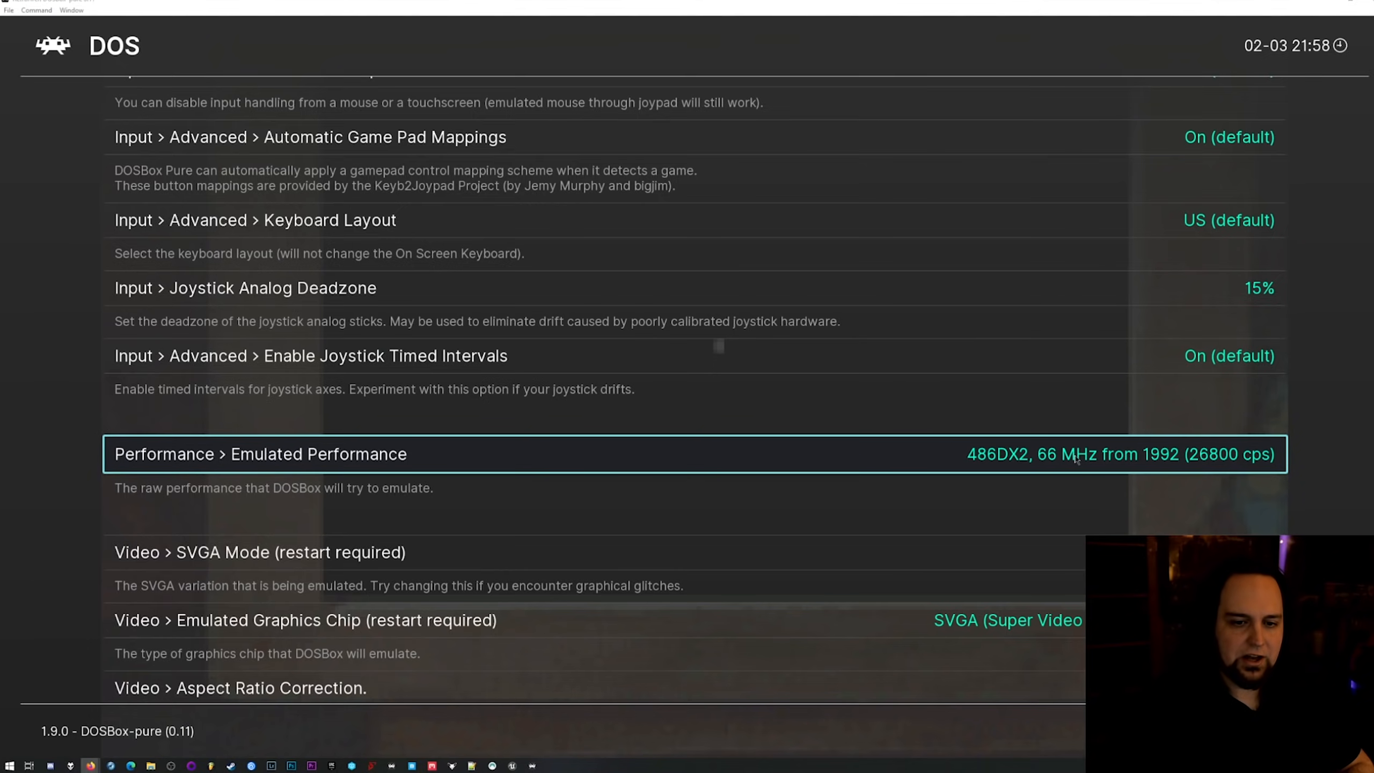
pyautogui.scroll(1, 1277, 328)
pyautogui.scroll(7, 1277, 327)
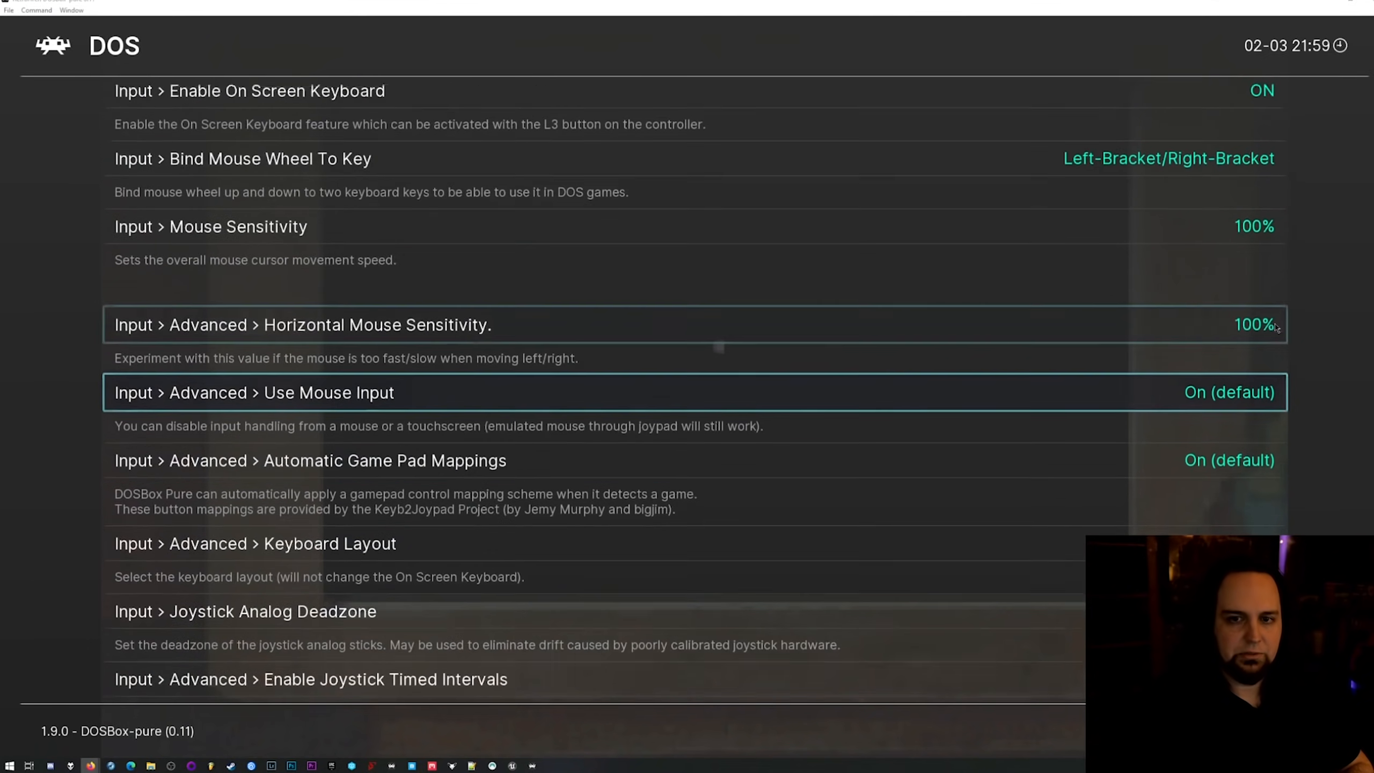
pyautogui.scroll(1, 1277, 328)
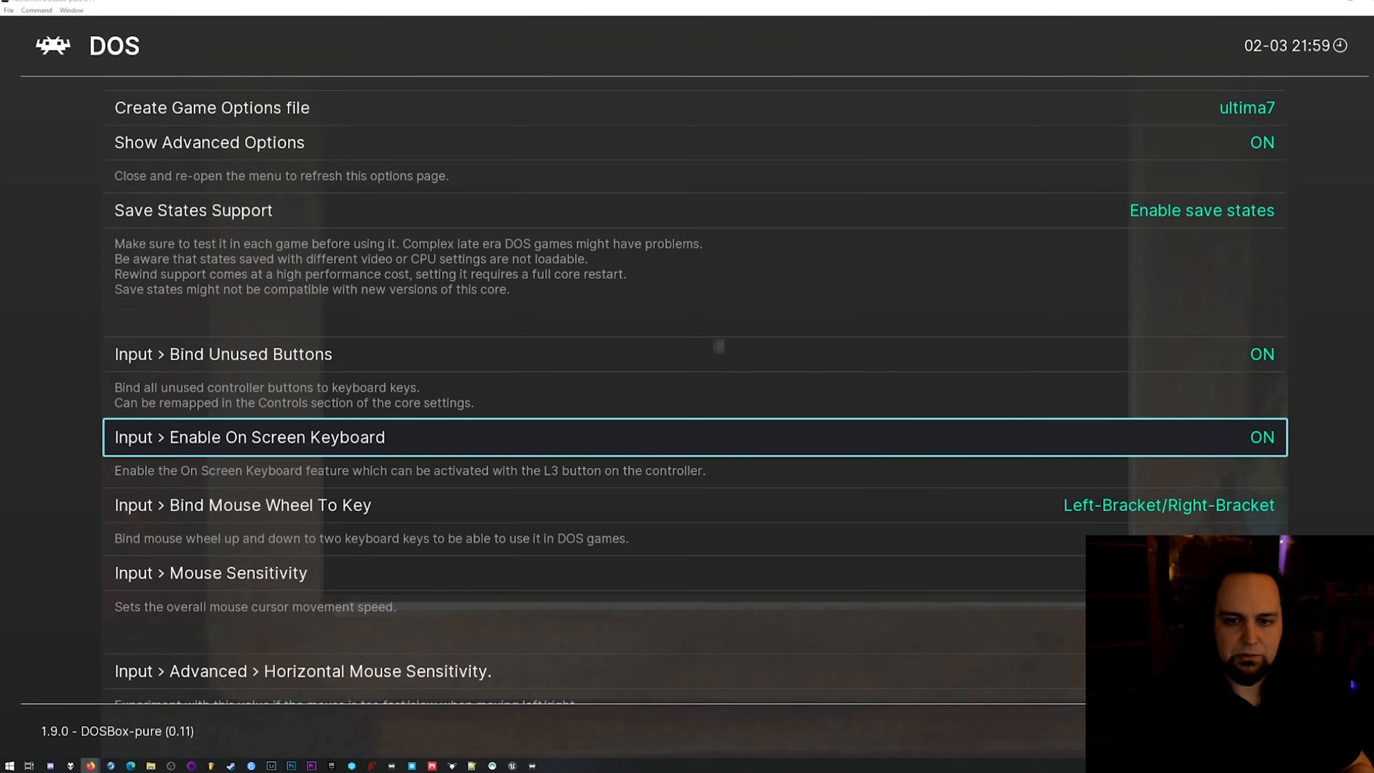
pyautogui.press('Up')
pyautogui.press('Up')
pyautogui.press('Up')
pyautogui.press('Up')
pyautogui.press('Return')
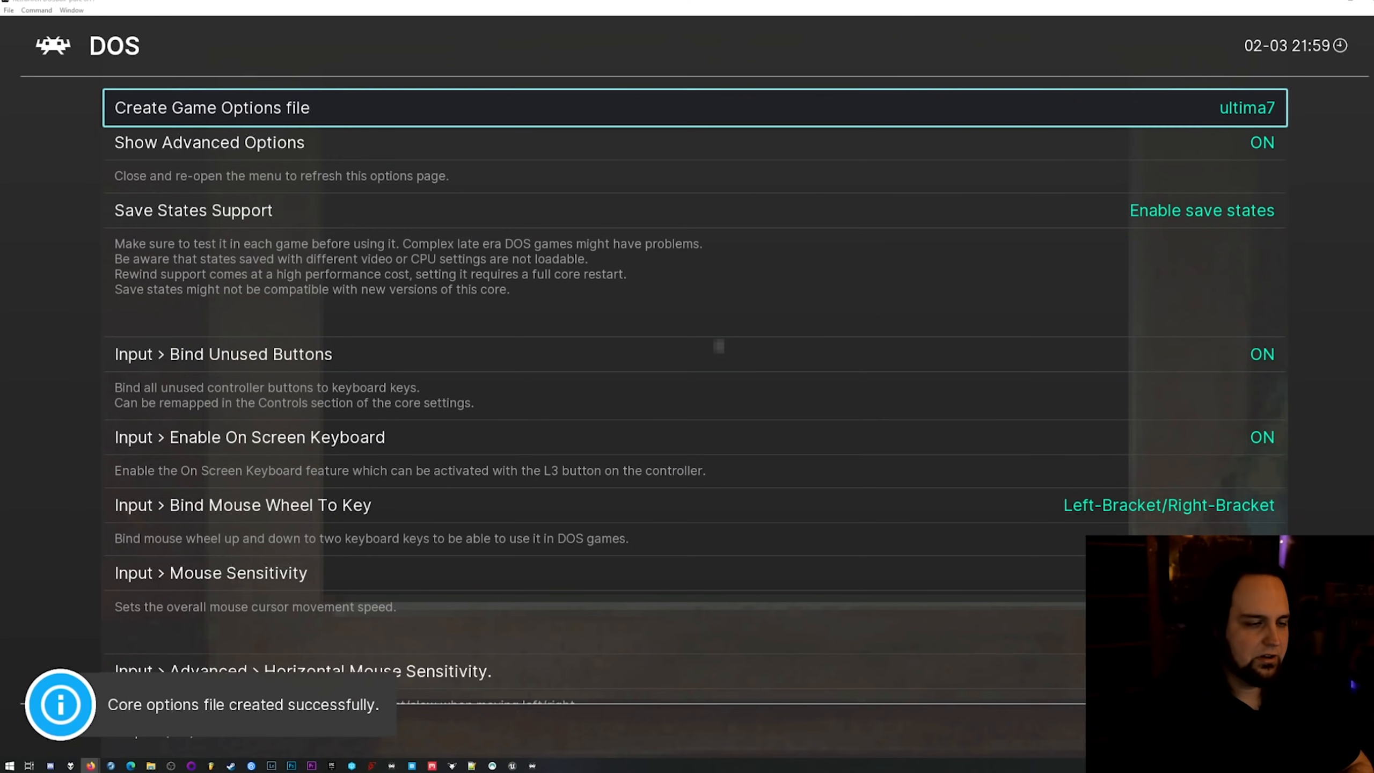
pyautogui.press('F1')
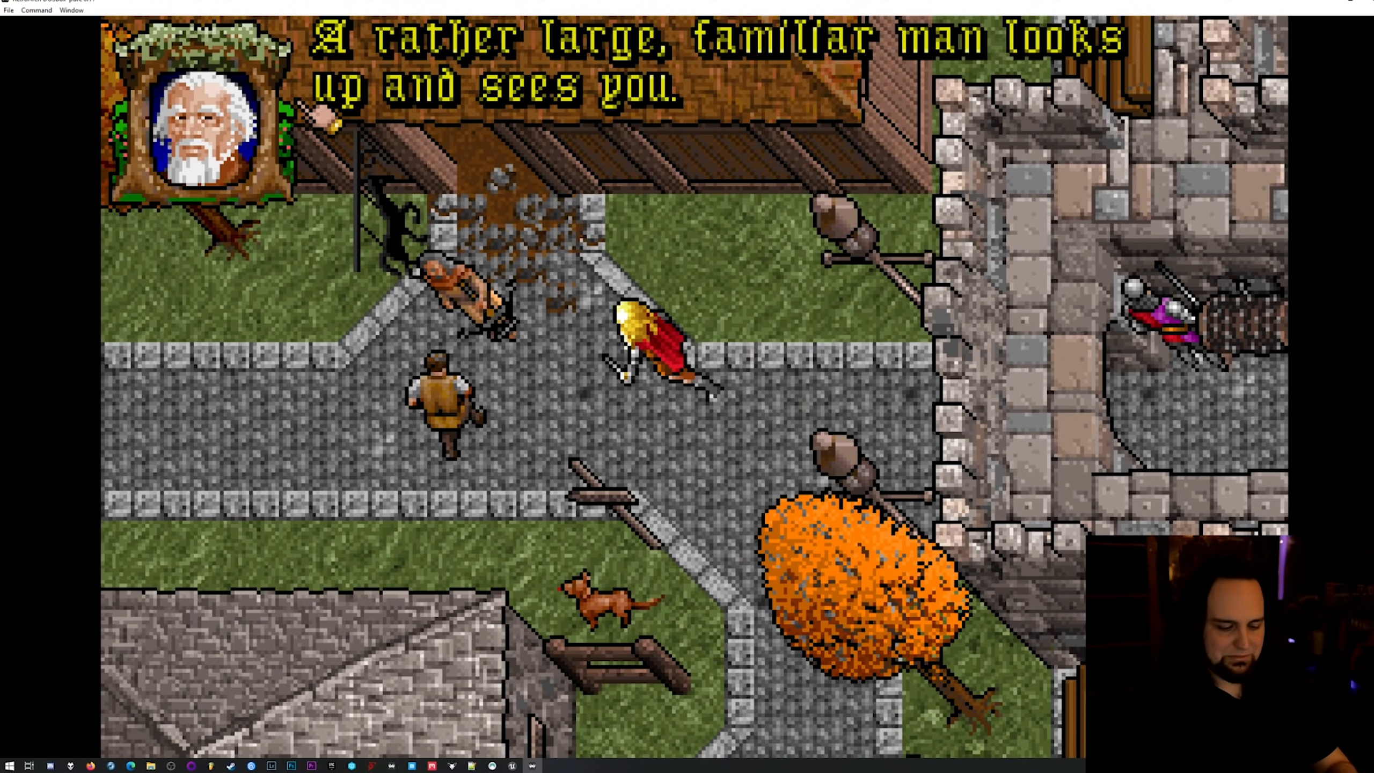
# Turn off game focus and reopen the core options during the opening conversation in the game.
pyautogui.press('F1')
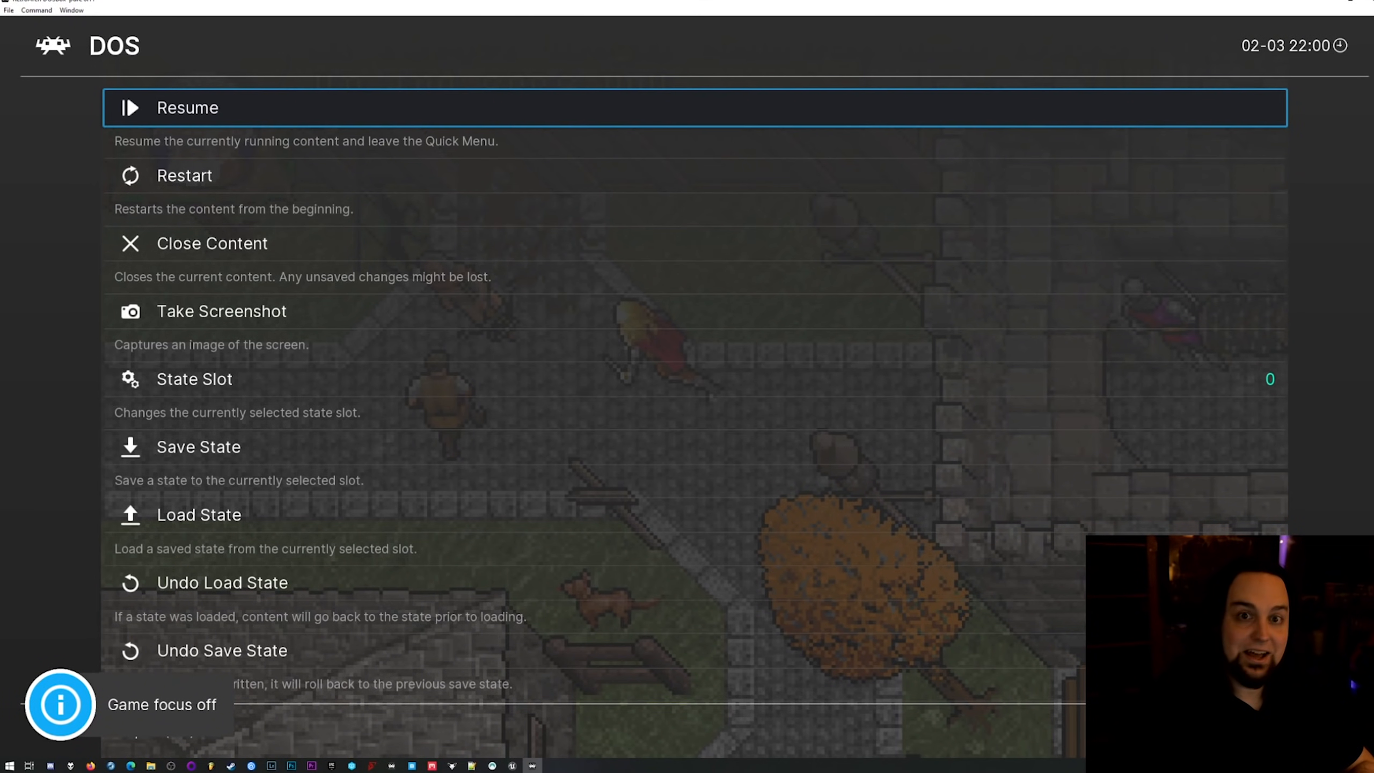
pyautogui.press('Down')
pyautogui.press('Down')
pyautogui.press('Down')
pyautogui.press('Down')
pyautogui.press('Down')
pyautogui.press('Down')
pyautogui.press('Down')
pyautogui.press('Down')
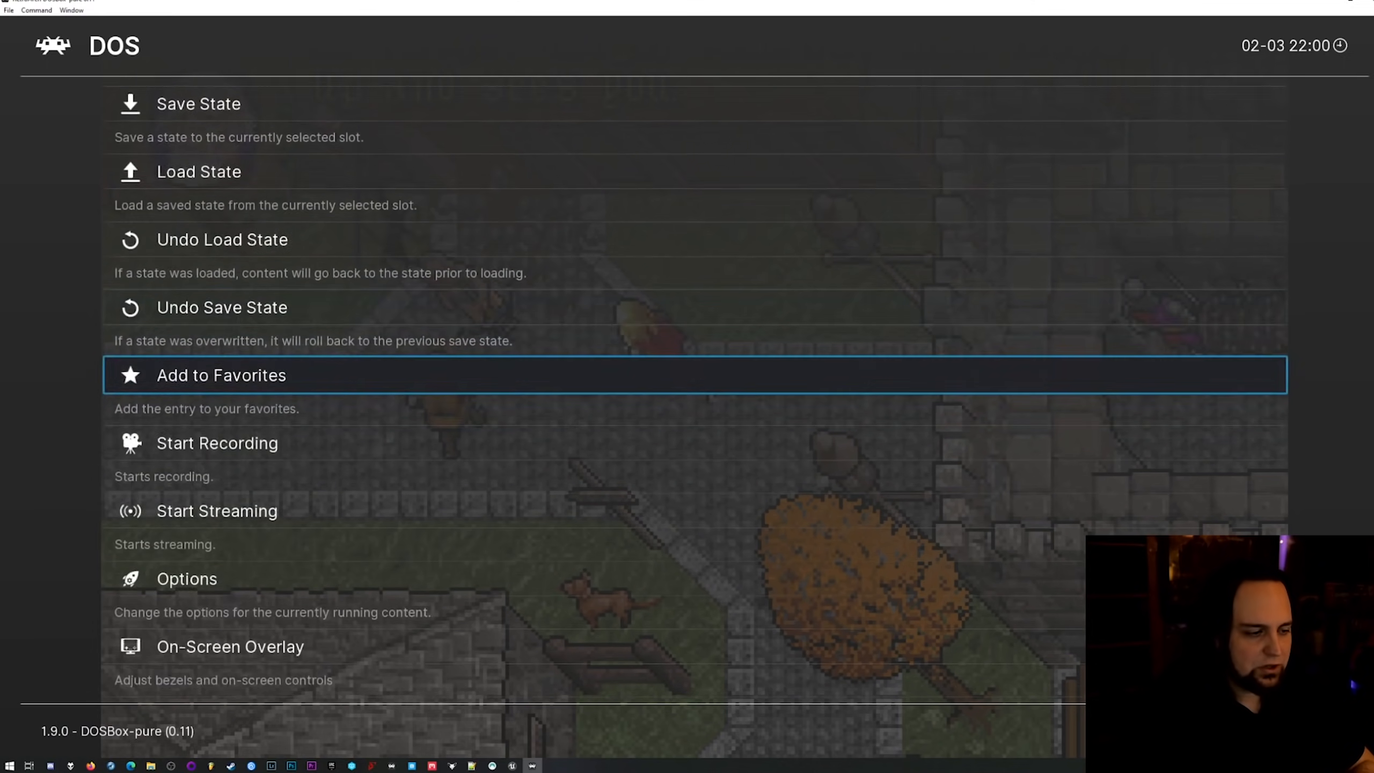
pyautogui.press('Return')
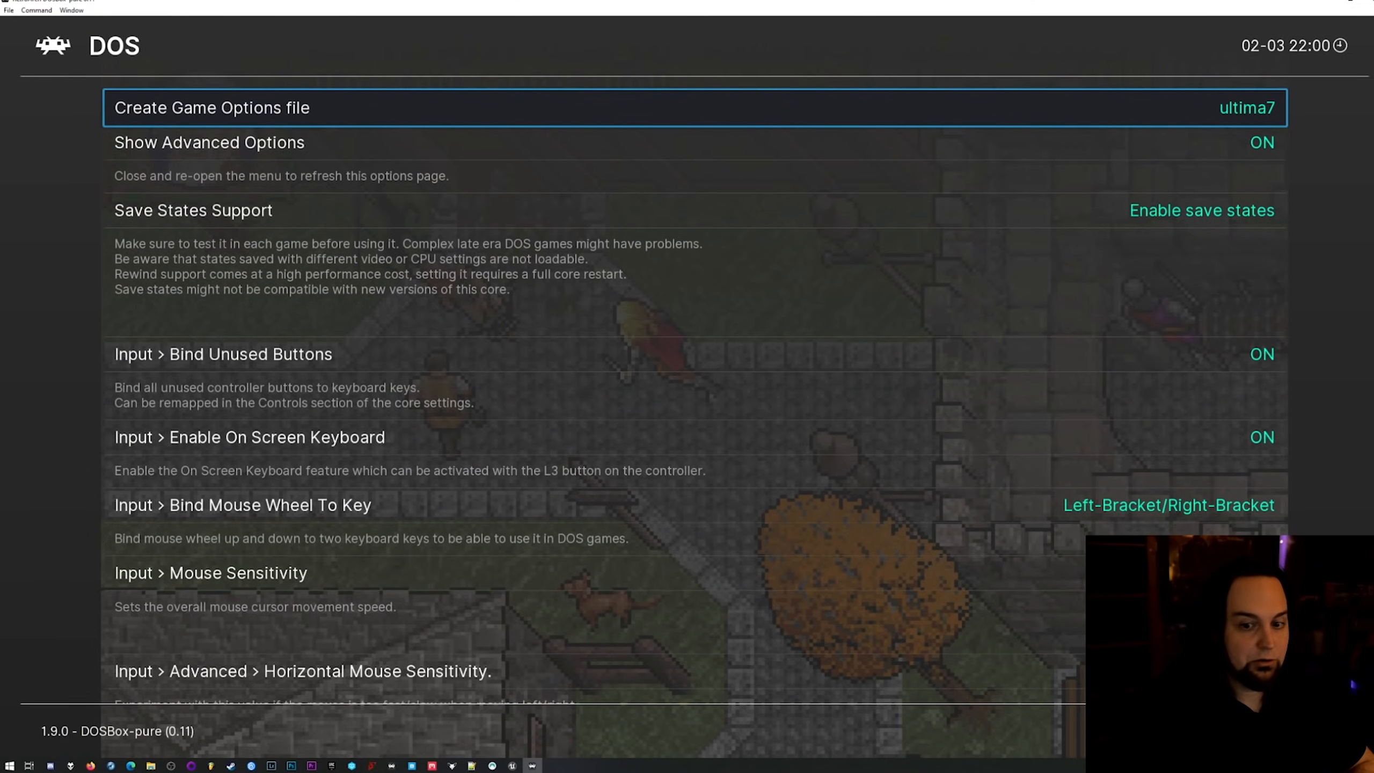
# Set Emulated Performance to 486DX, 33 MHz from 1990 (13400 cps) and resume the game.
pyautogui.press('Down')
pyautogui.press('Down')
pyautogui.press('Down')
pyautogui.press('Down')
pyautogui.press('Down')
pyautogui.press('Down')
pyautogui.press('Down')
pyautogui.press('Down')
pyautogui.press('Down')
pyautogui.press('Down')
pyautogui.press('Down')
pyautogui.press('Down')
pyautogui.press('Down')
pyautogui.press('Down')
pyautogui.press('Left')
pyautogui.press('Left')
pyautogui.press('Right')
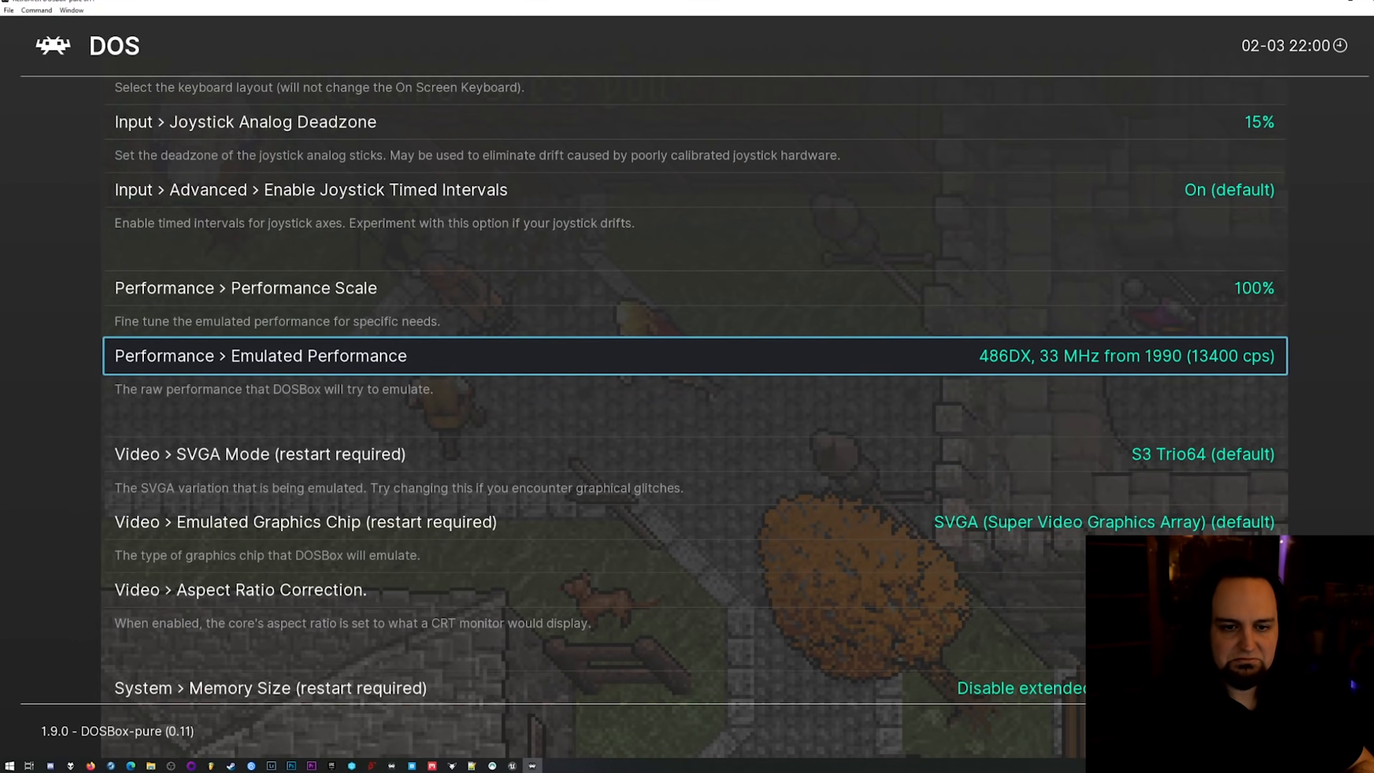
pyautogui.press('F1')
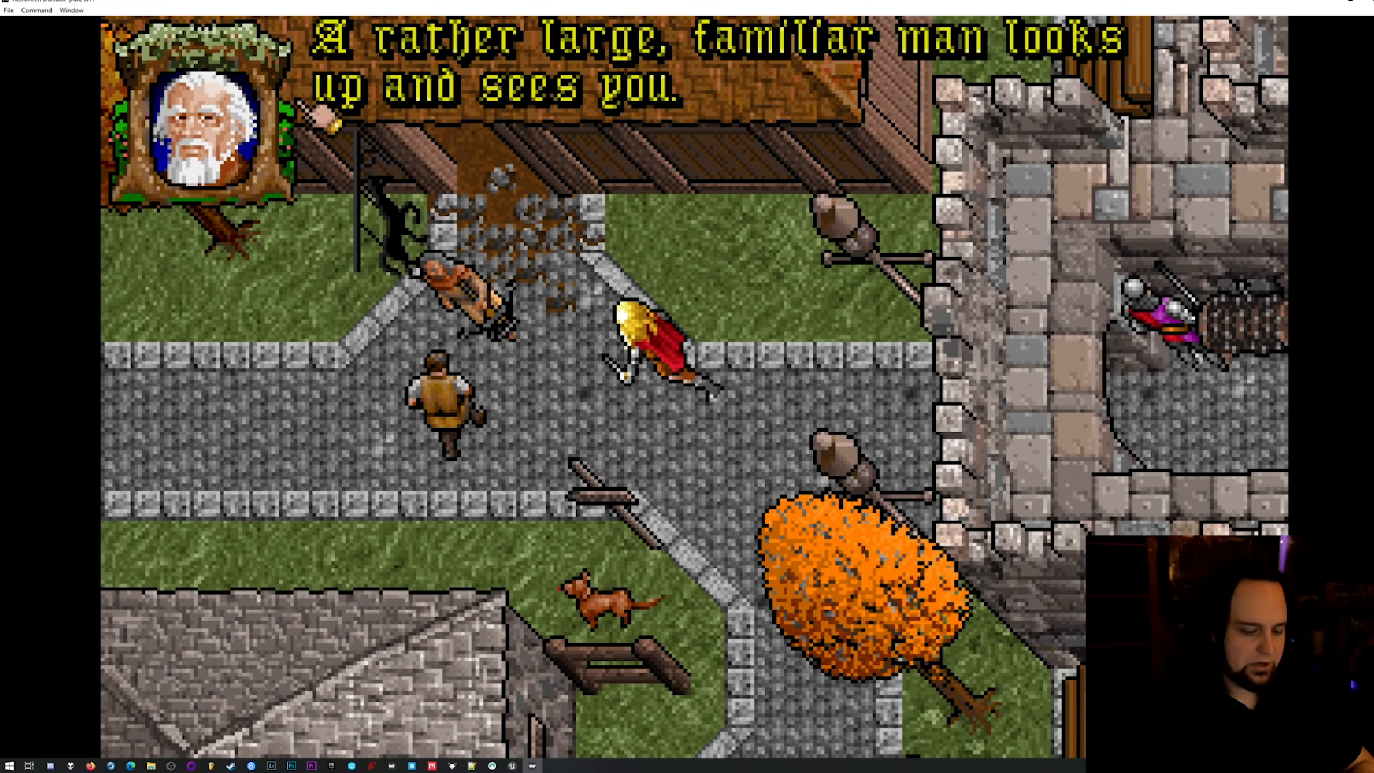
# Turn on game focus and advance through Iolo's opening dialogue to the end of the conversation.
pyautogui.press('Scroll_Lock')
pyautogui.click(825, 119)
pyautogui.click(825, 119)
pyautogui.click(825, 119)
pyautogui.click(825, 119)
pyautogui.click(757, 123)
pyautogui.click(707, 126)
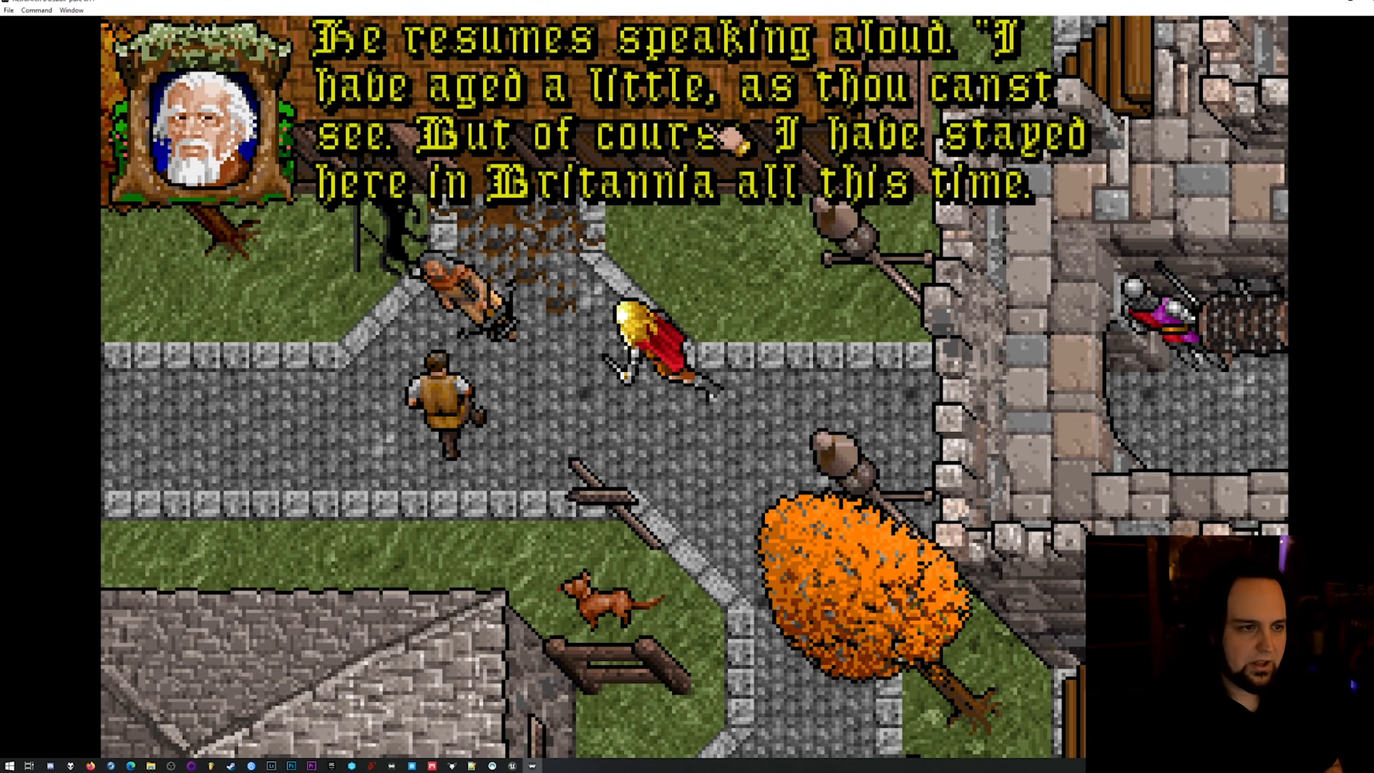
pyautogui.click(655, 201)
pyautogui.click(695, 136)
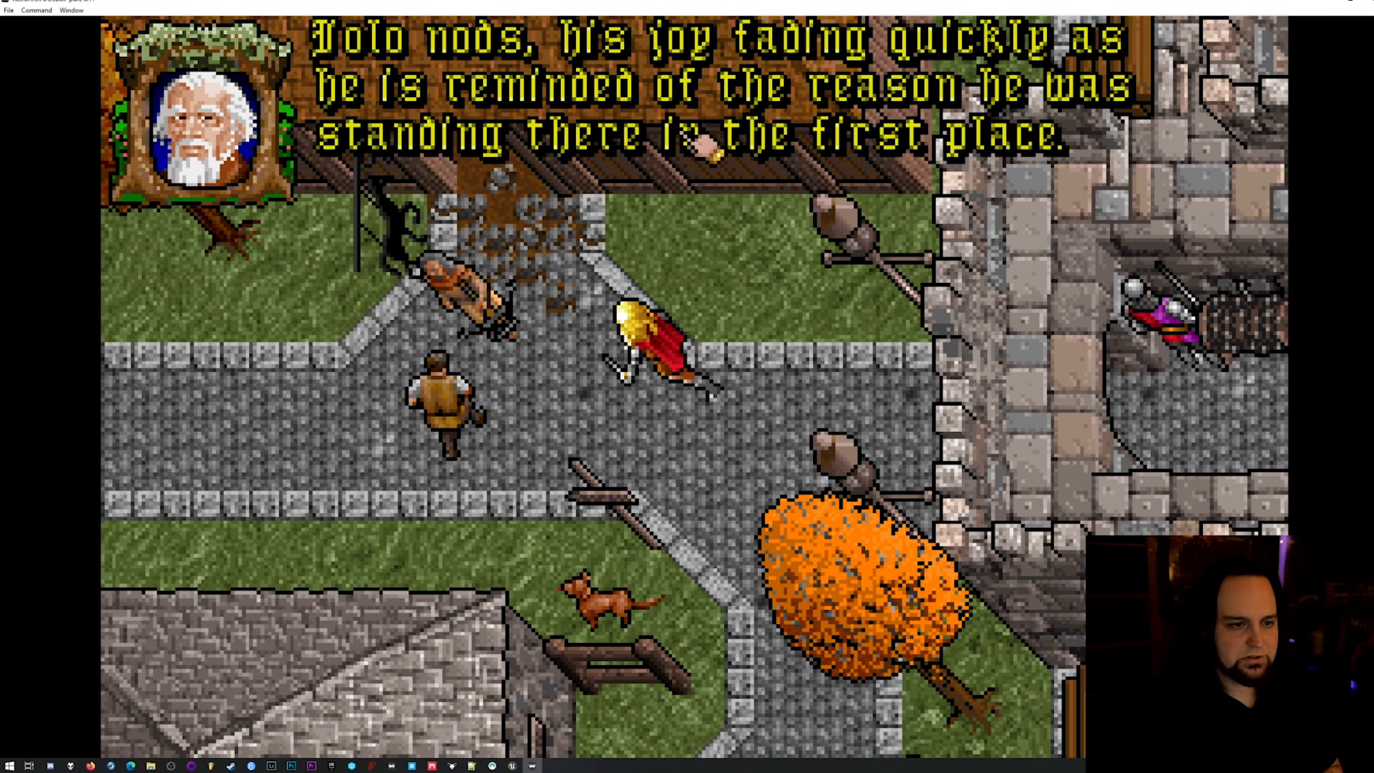
pyautogui.click(646, 560)
pyautogui.click(657, 162)
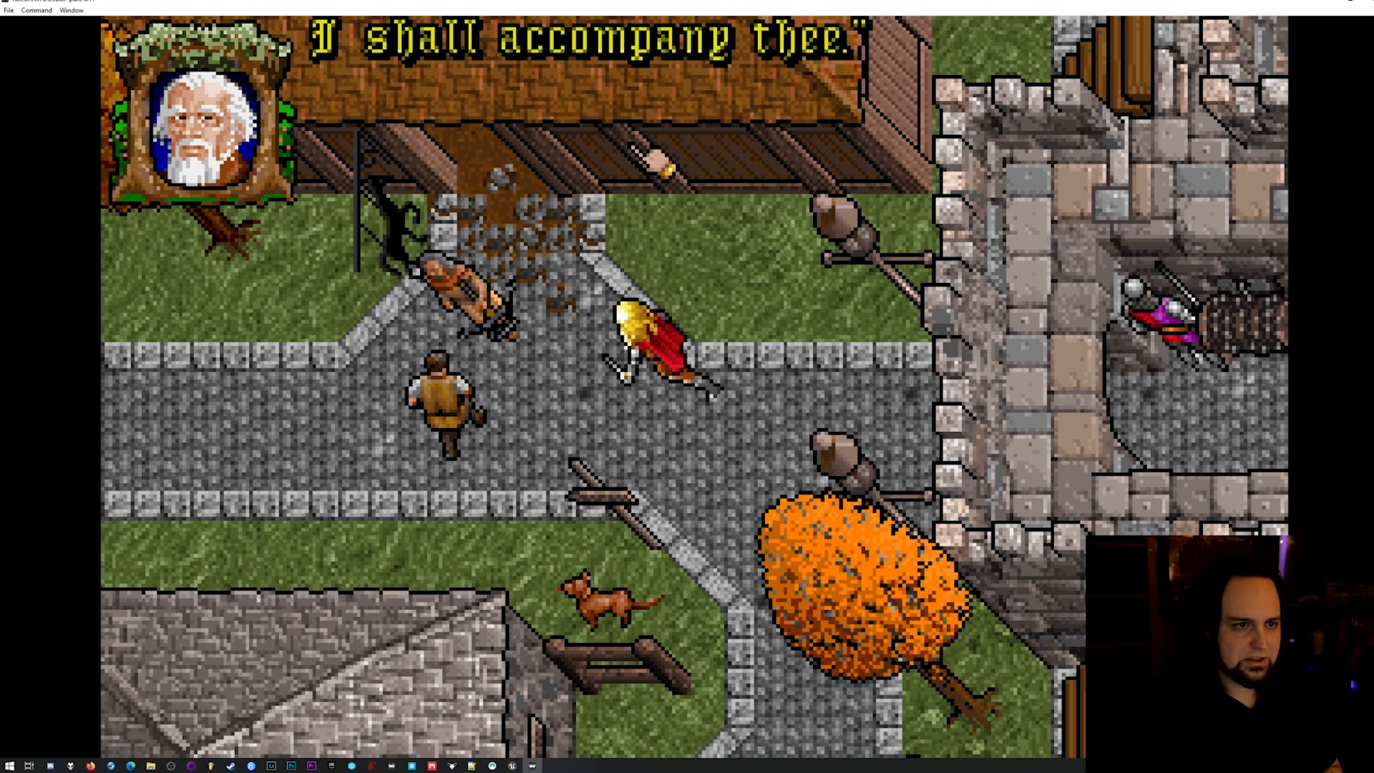
pyautogui.click(666, 80)
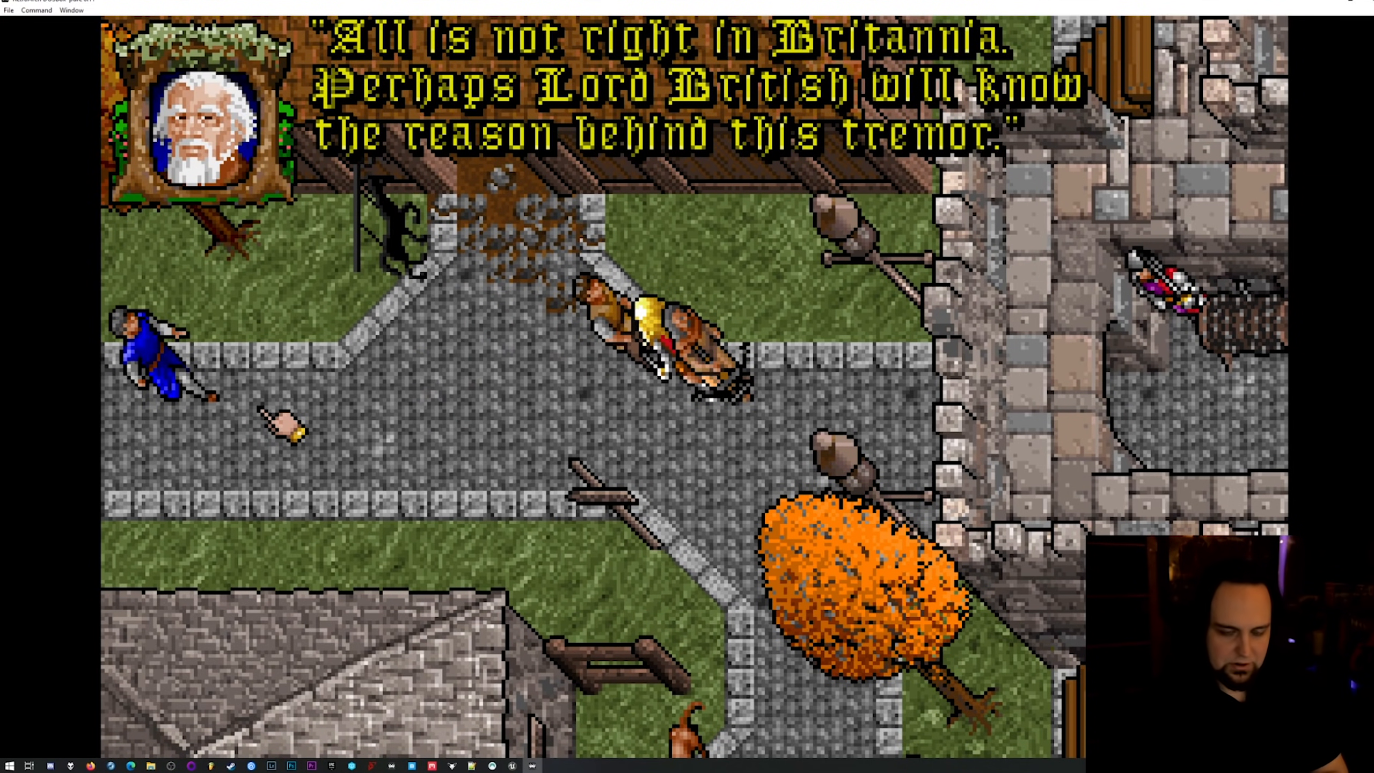
pyautogui.click(168, 369)
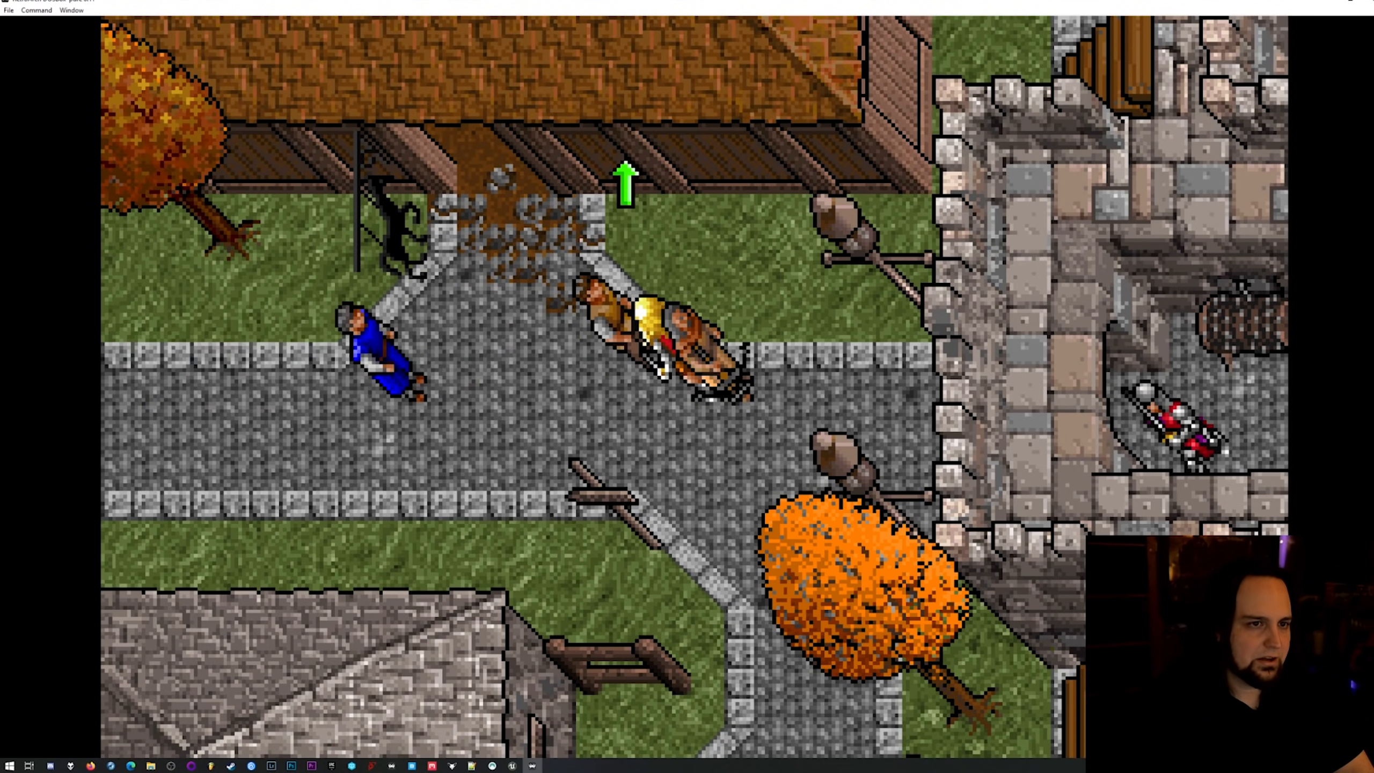
# Advance through the Mayor's conversation, answer Yes to accept the murder investigation, and walk the party away through town.
pyautogui.click(602, 365)
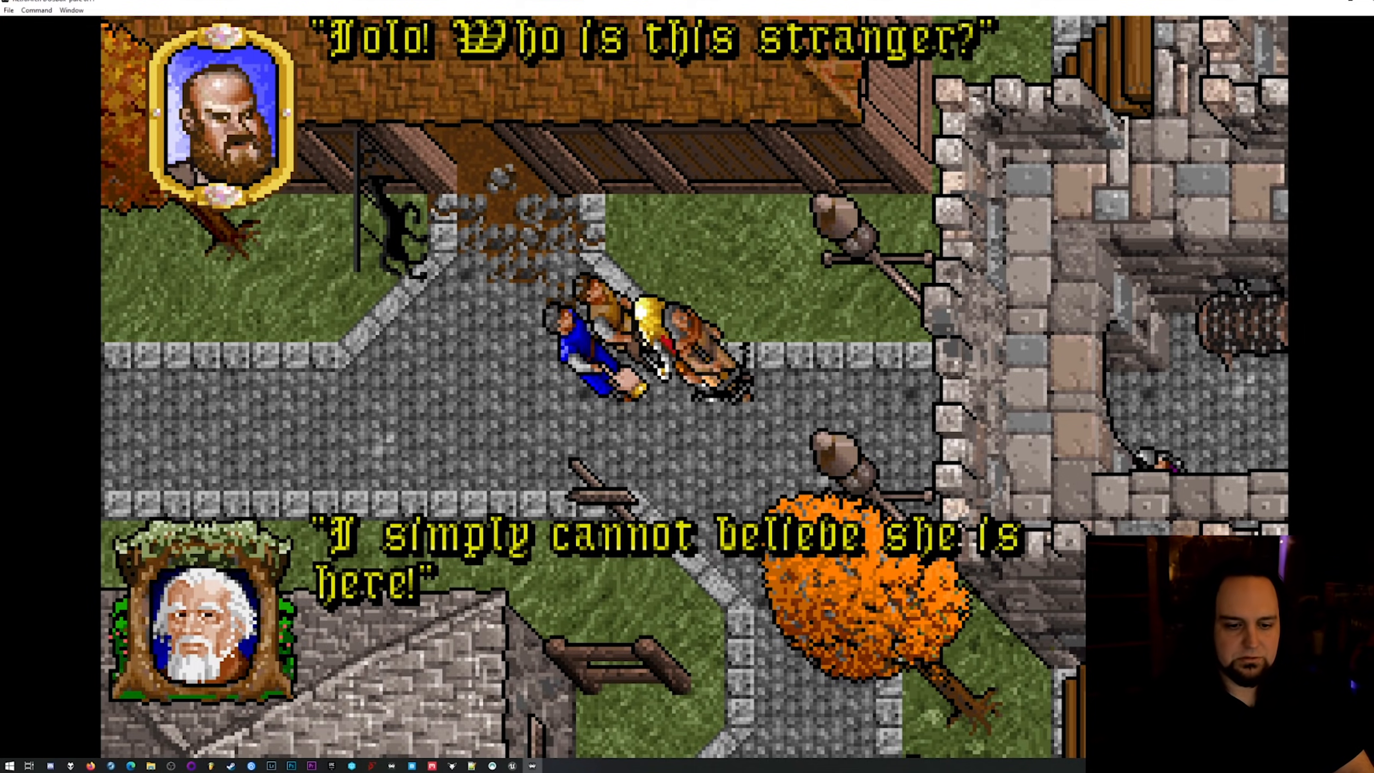
pyautogui.click(719, 360)
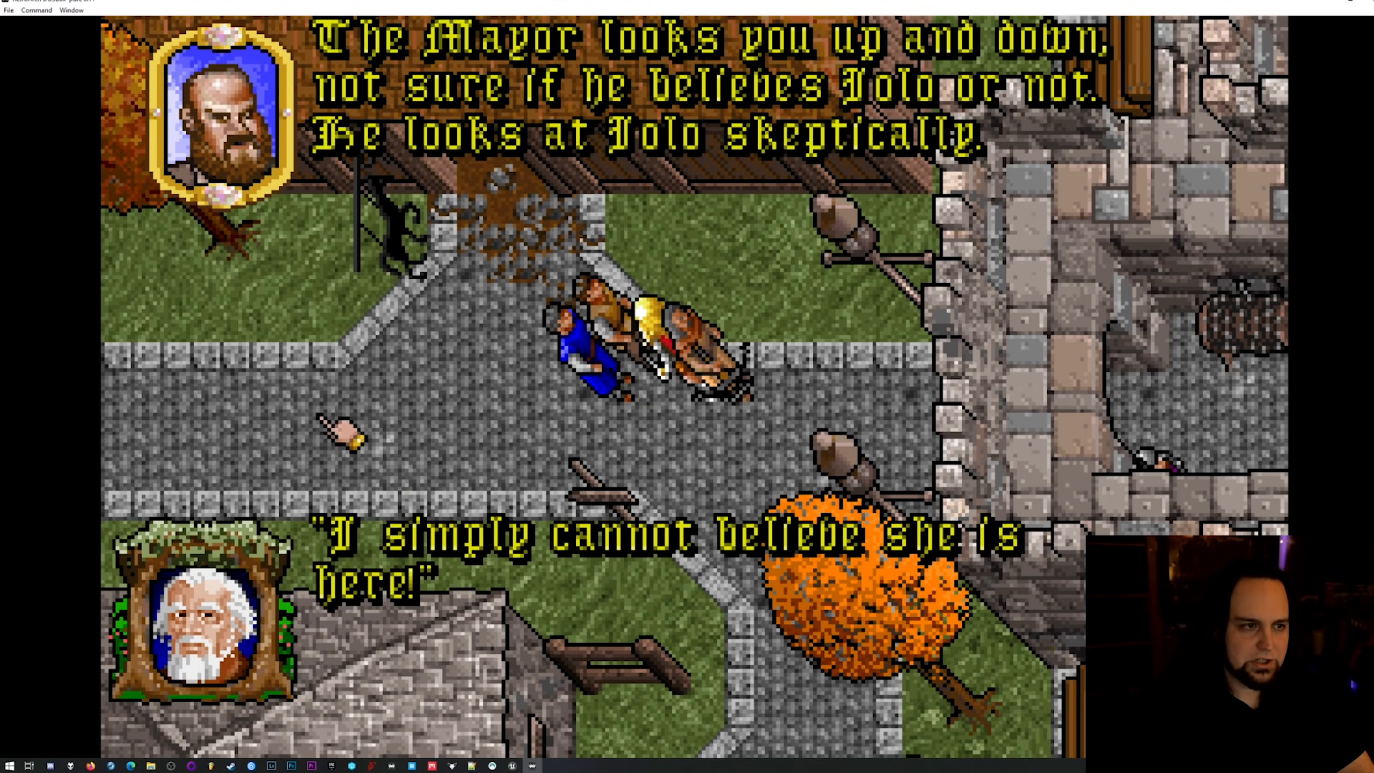
pyautogui.click(673, 362)
pyautogui.click(562, 557)
pyautogui.click(611, 400)
pyautogui.click(622, 385)
pyautogui.click(623, 385)
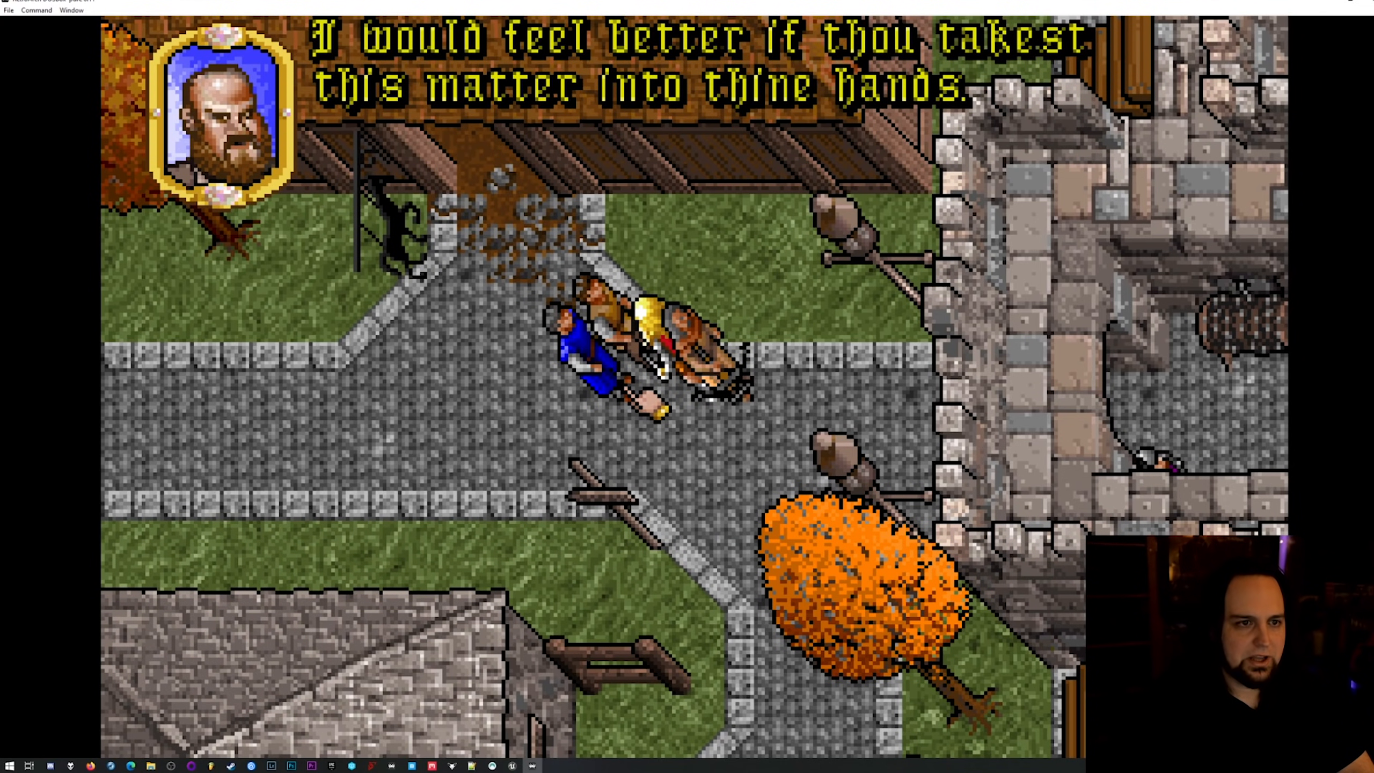
pyautogui.click(628, 390)
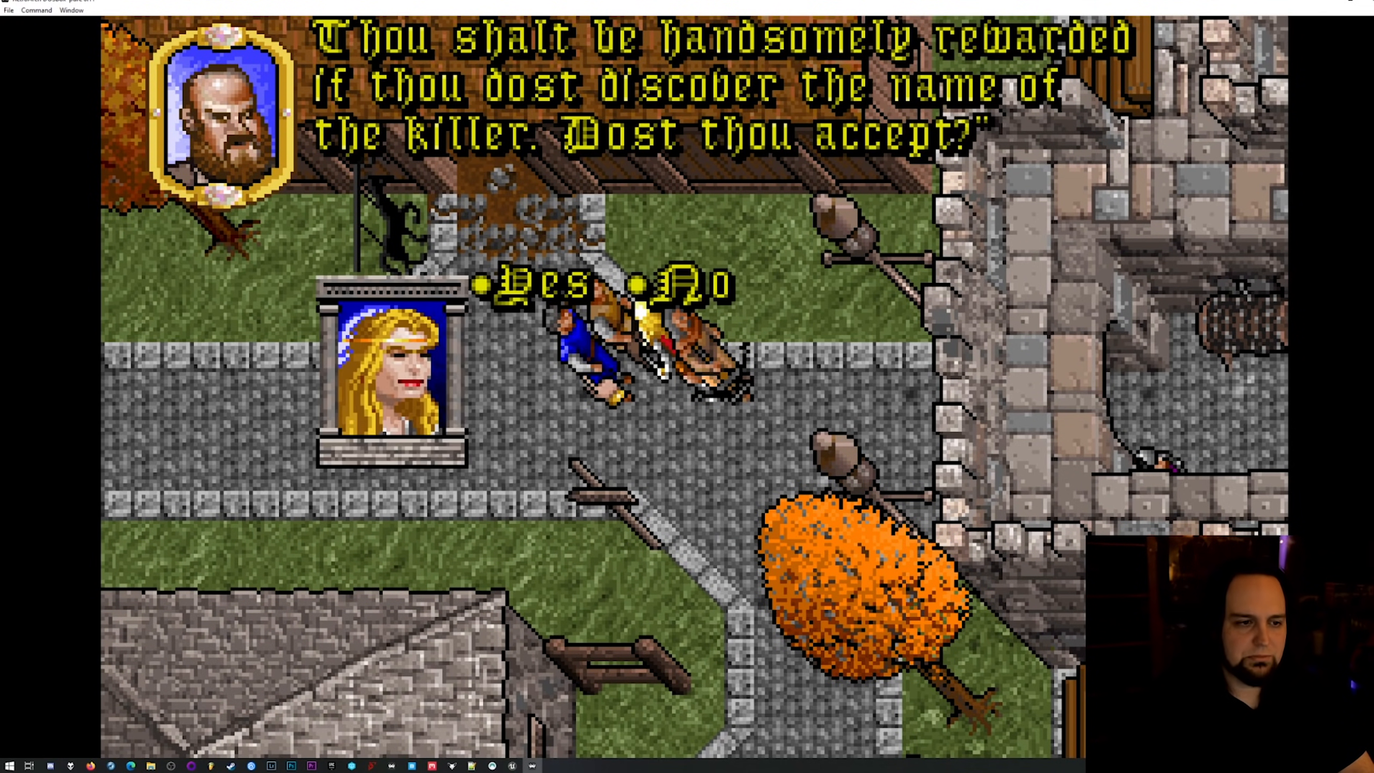
pyautogui.click(538, 281)
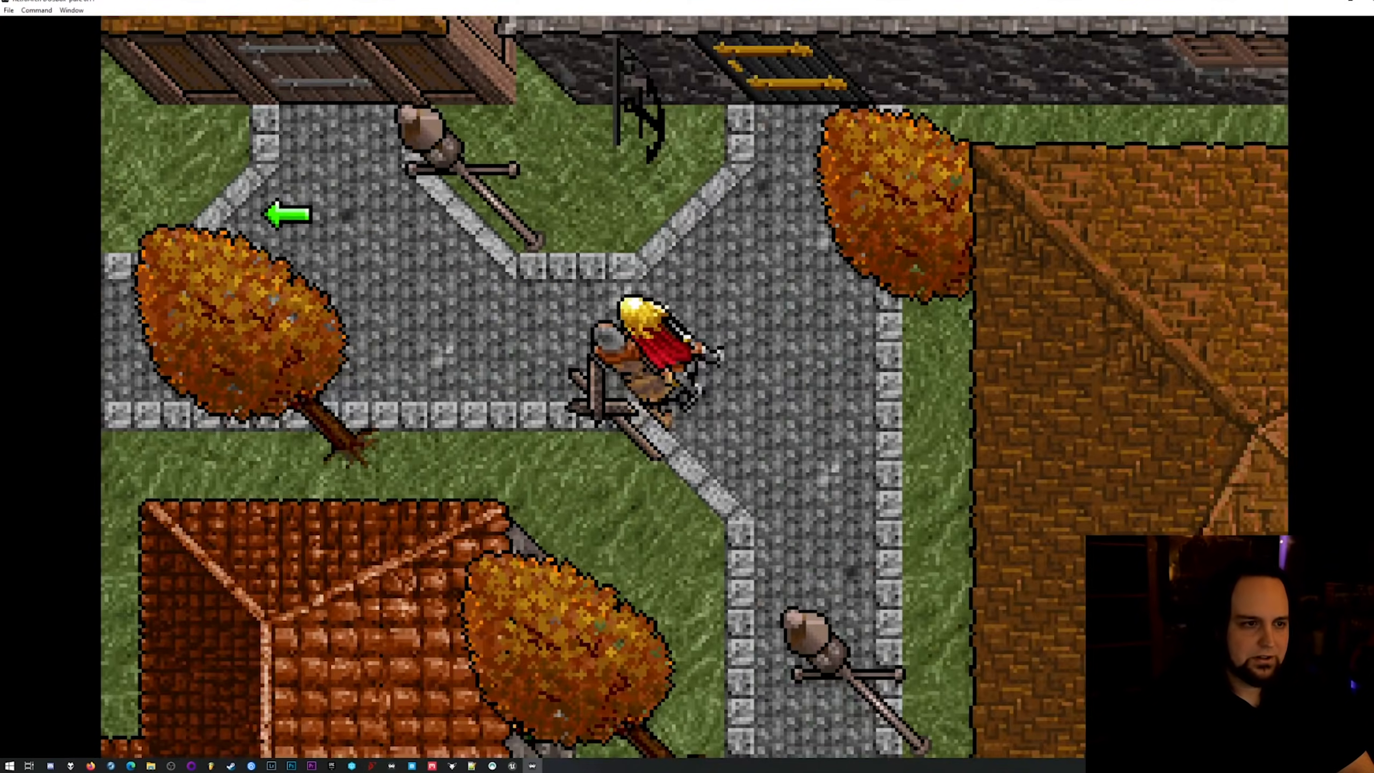
pyautogui.rightClick(287, 214)
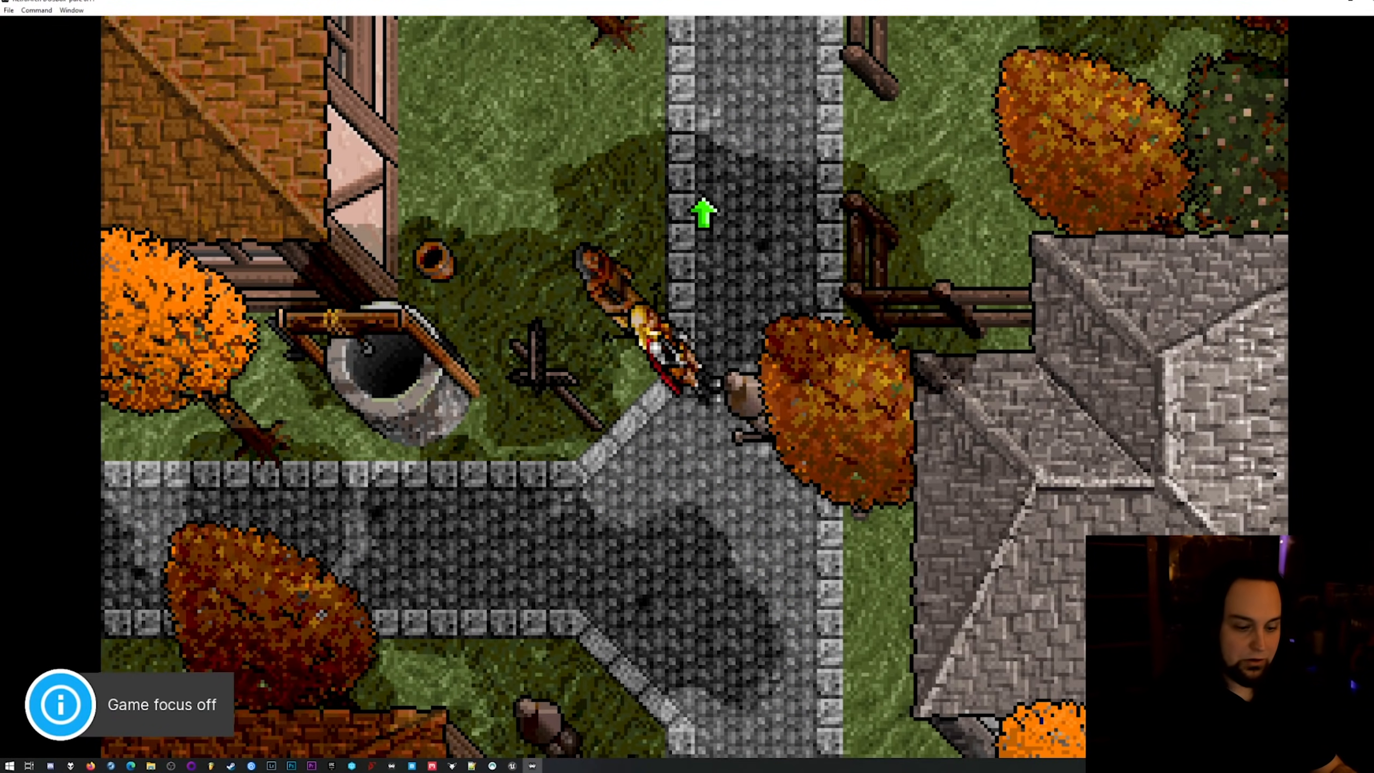
# Turn off game focus and save the game state to slot 0, with the audio volume raised to 298%.
pyautogui.press('Scroll_Lock')
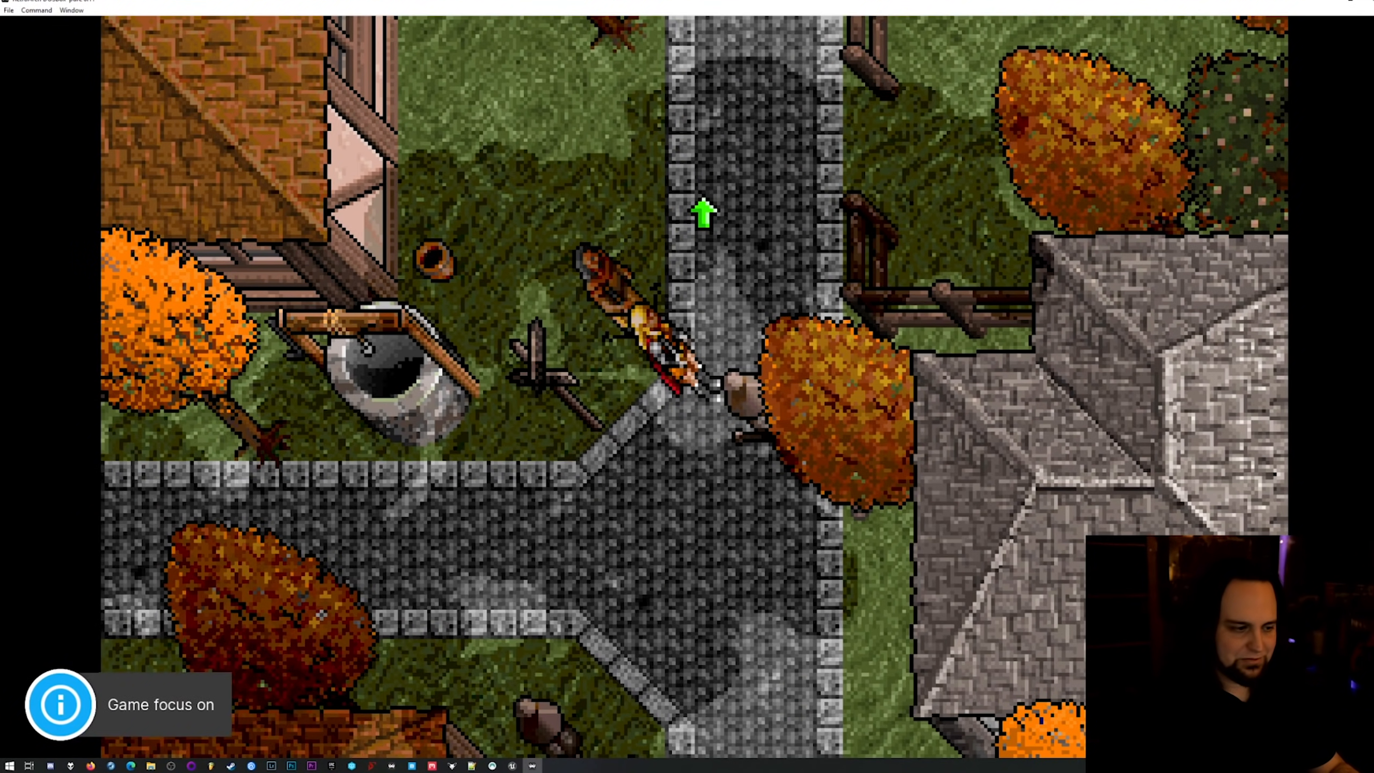
pyautogui.press('Scroll_Lock')
pyautogui.press('KP_Add')
pyautogui.press('KP_Add')
pyautogui.press('KP_Add')
pyautogui.press('KP_Add')
pyautogui.press('KP_Add')
pyautogui.press('KP_Add')
pyautogui.press('KP_Add')
pyautogui.press('KP_Add')
pyautogui.press('KP_Add')
pyautogui.press('KP_Add')
pyautogui.press('KP_Add')
pyautogui.press('KP_Add')
pyautogui.press('KP_Add')
pyautogui.press('KP_Add')
pyautogui.press('F2')
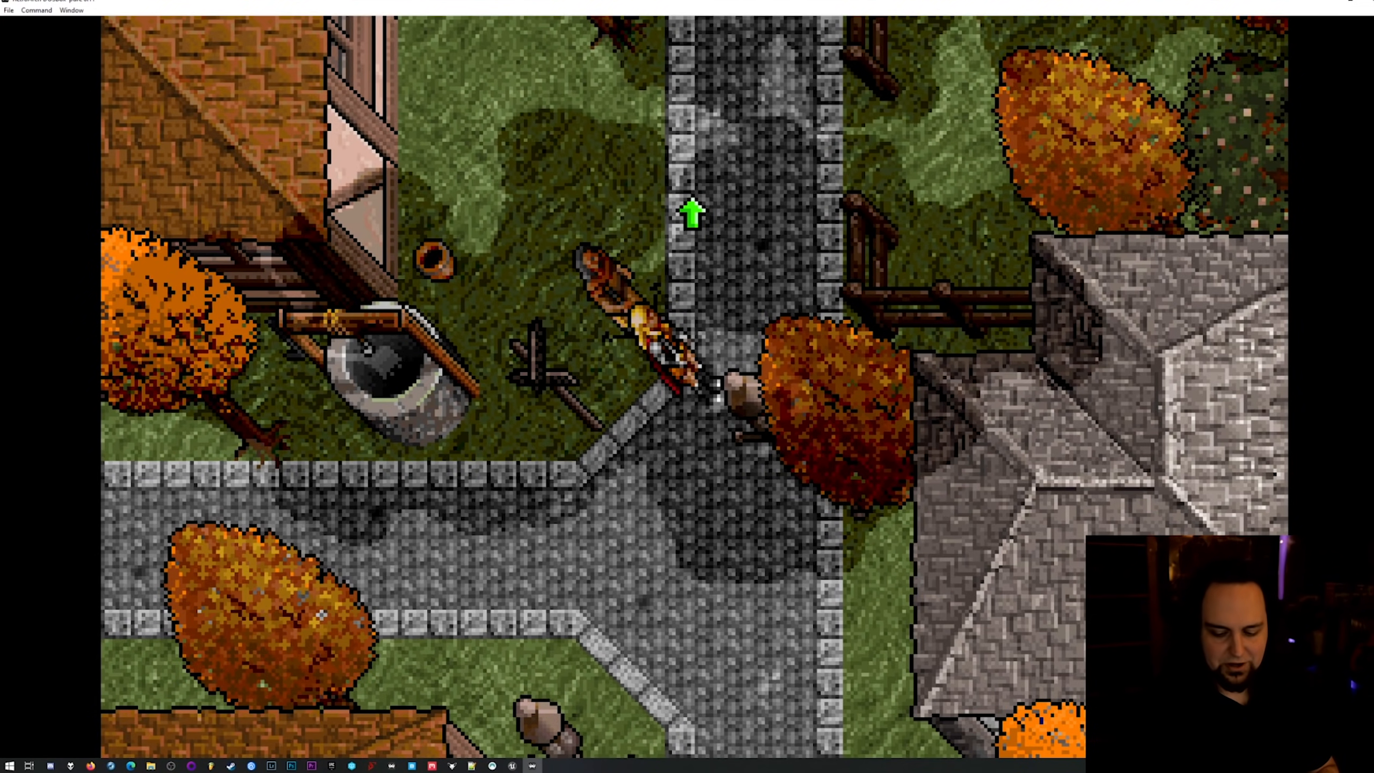
pyautogui.press('KP_Subtract')
pyautogui.press('KP_Subtract')
pyautogui.press('KP_Subtract')
pyautogui.press('KP_Subtract')
pyautogui.press('KP_Subtract')
pyautogui.press('KP_Subtract')
pyautogui.press('KP_Subtract')
pyautogui.press('KP_Subtract')
pyautogui.press('KP_Subtract')
pyautogui.press('KP_Subtract')
pyautogui.press('KP_Subtract')
pyautogui.press('KP_Subtract')
pyautogui.press('KP_Subtract')
pyautogui.press('KP_Subtract')
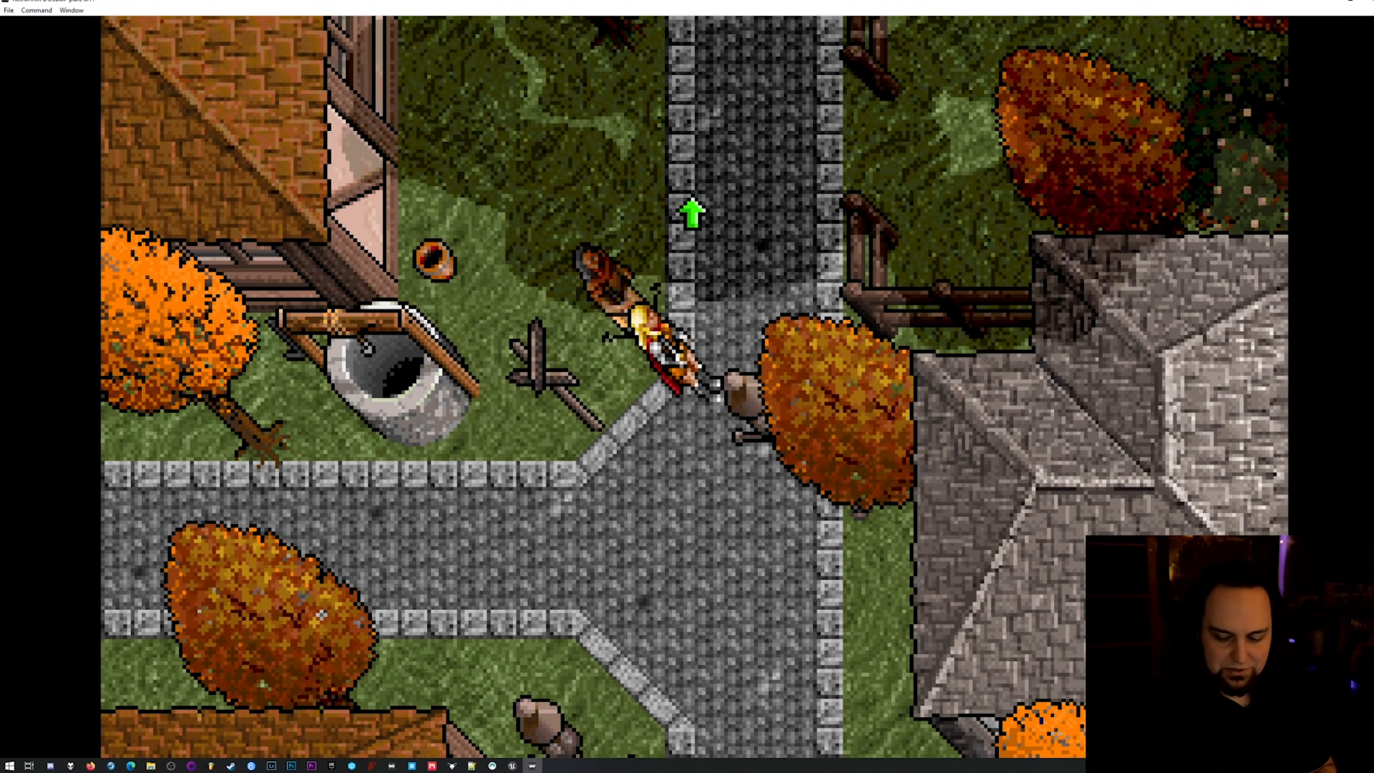
pyautogui.press('F2')
pyautogui.press('KP_Add')
pyautogui.press('KP_Add')
pyautogui.press('KP_Add')
pyautogui.press('KP_Add')
pyautogui.press('KP_Add')
pyautogui.press('KP_Add')
pyautogui.press('KP_Add')
pyautogui.press('KP_Add')
pyautogui.press('KP_Add')
pyautogui.press('KP_Add')
pyautogui.press('KP_Add')
pyautogui.press('KP_Add')
pyautogui.press('KP_Add')
pyautogui.press('KP_Add')
pyautogui.press('KP_Add')
pyautogui.press('KP_Add')
pyautogui.press('KP_Add')
pyautogui.press('KP_Add')
pyautogui.press('KP_Add')
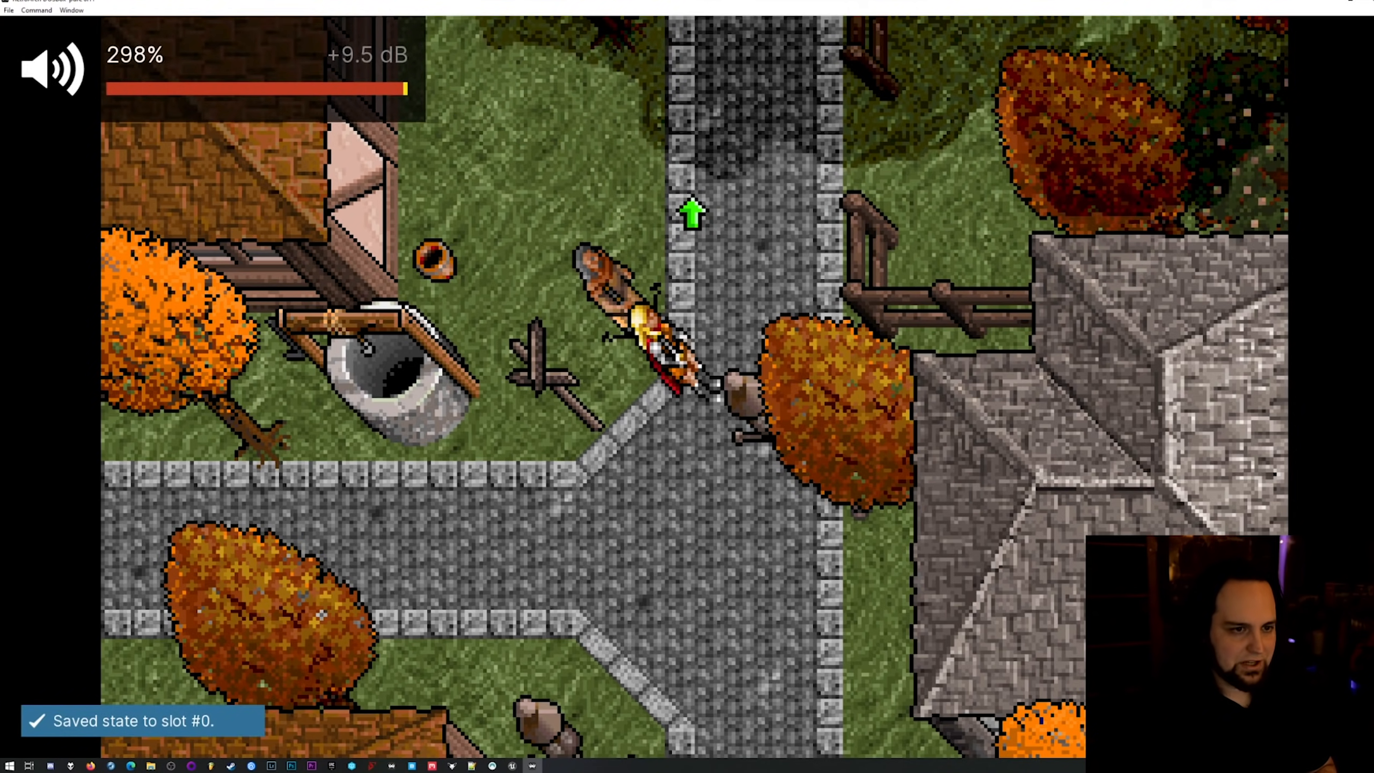
# Walk the party west along the path and load the saved state from slot 0.
pyautogui.click(170, 766)
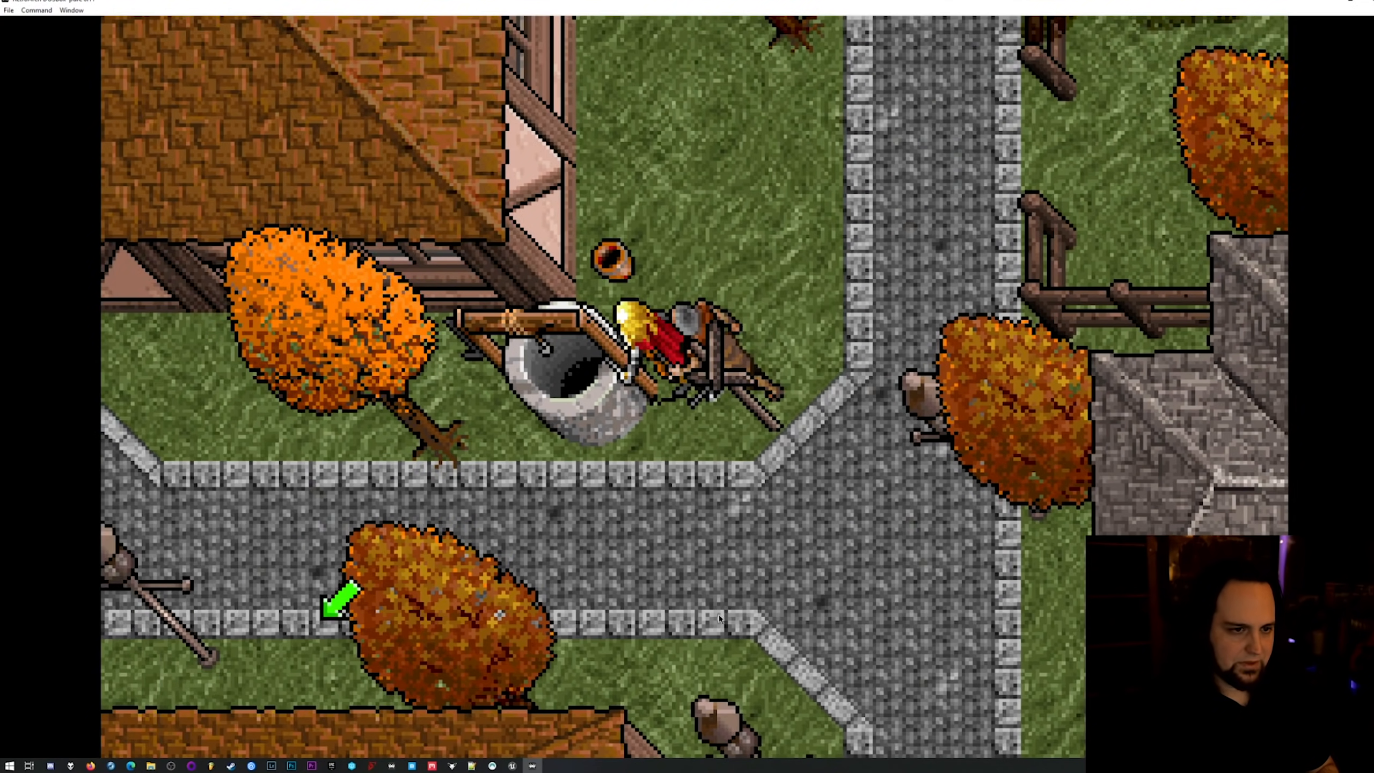
pyautogui.rightClick(273, 503)
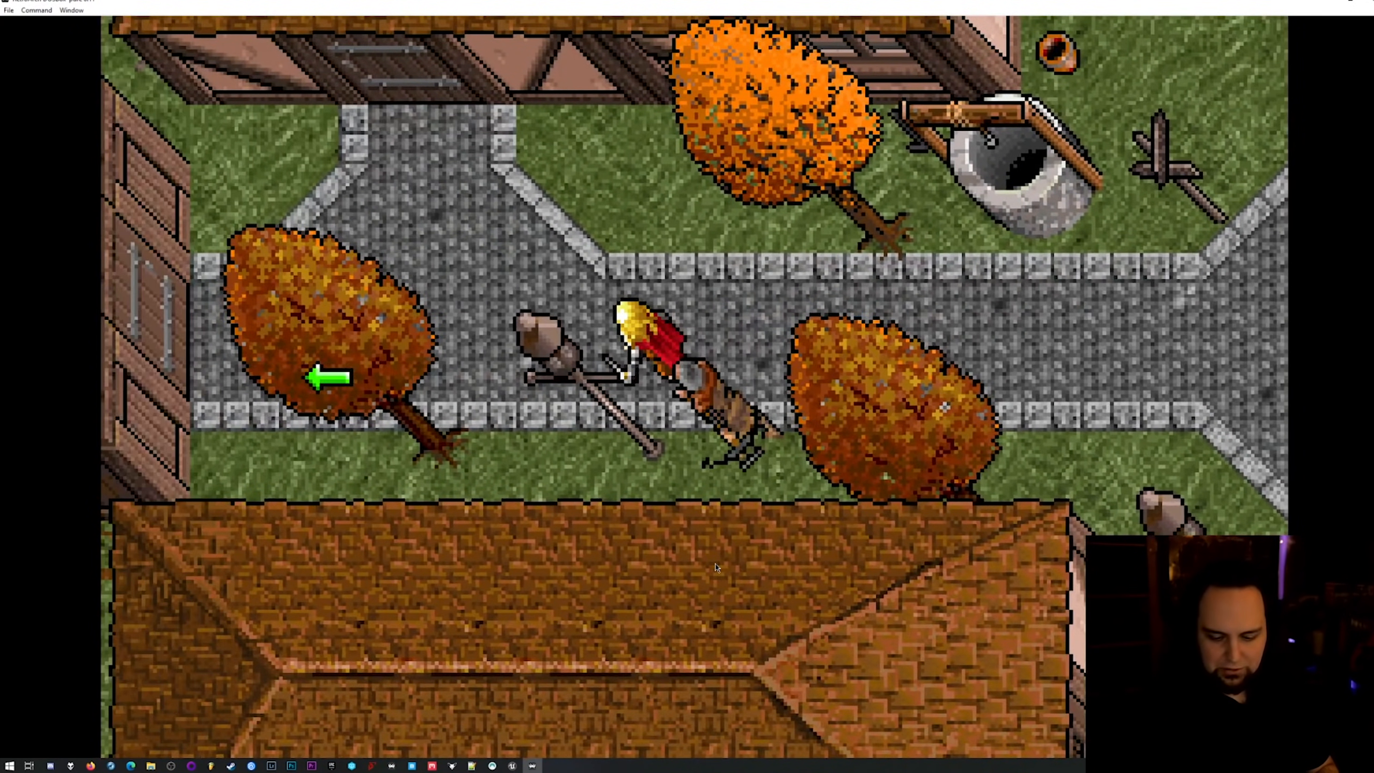
pyautogui.press('F4')
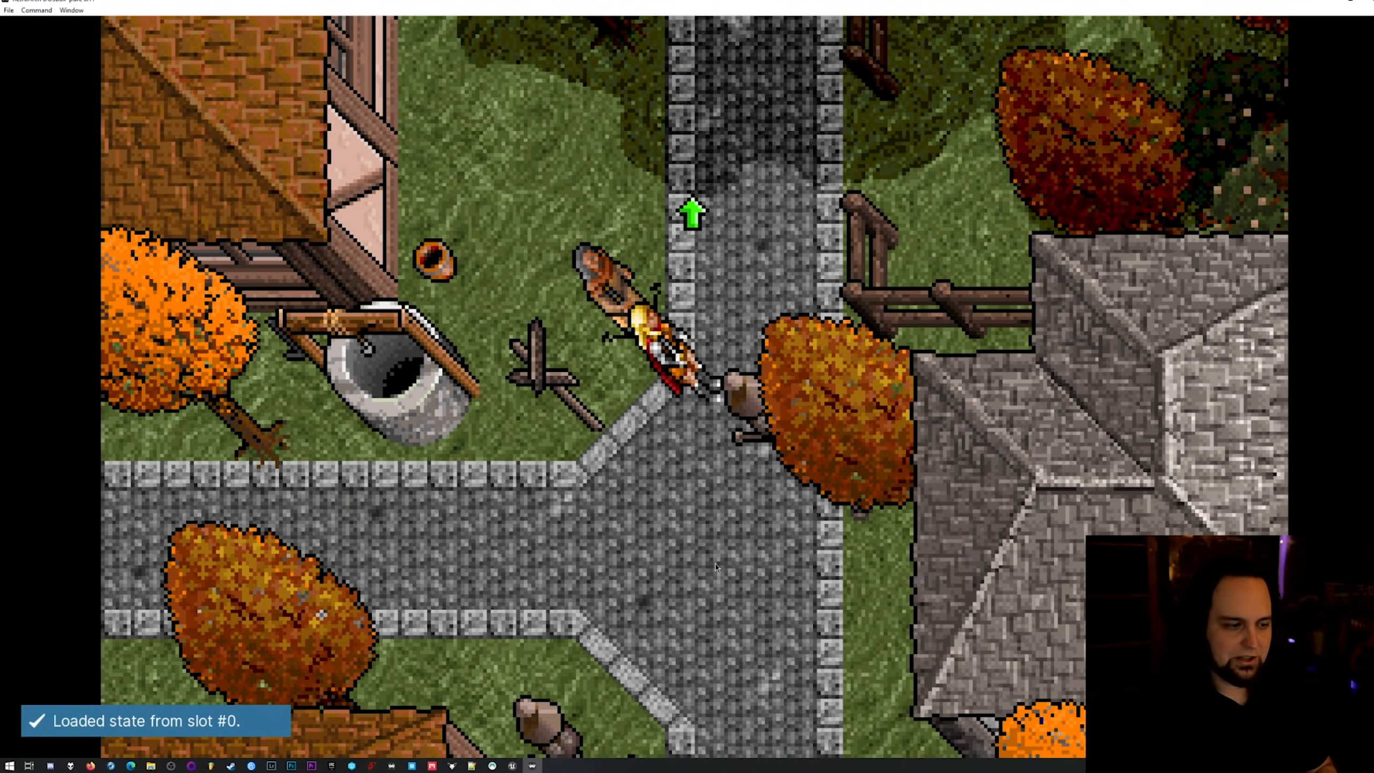
# Change the state slot to 2, load its state, and save the current game to that slot.
pyautogui.press('F7')
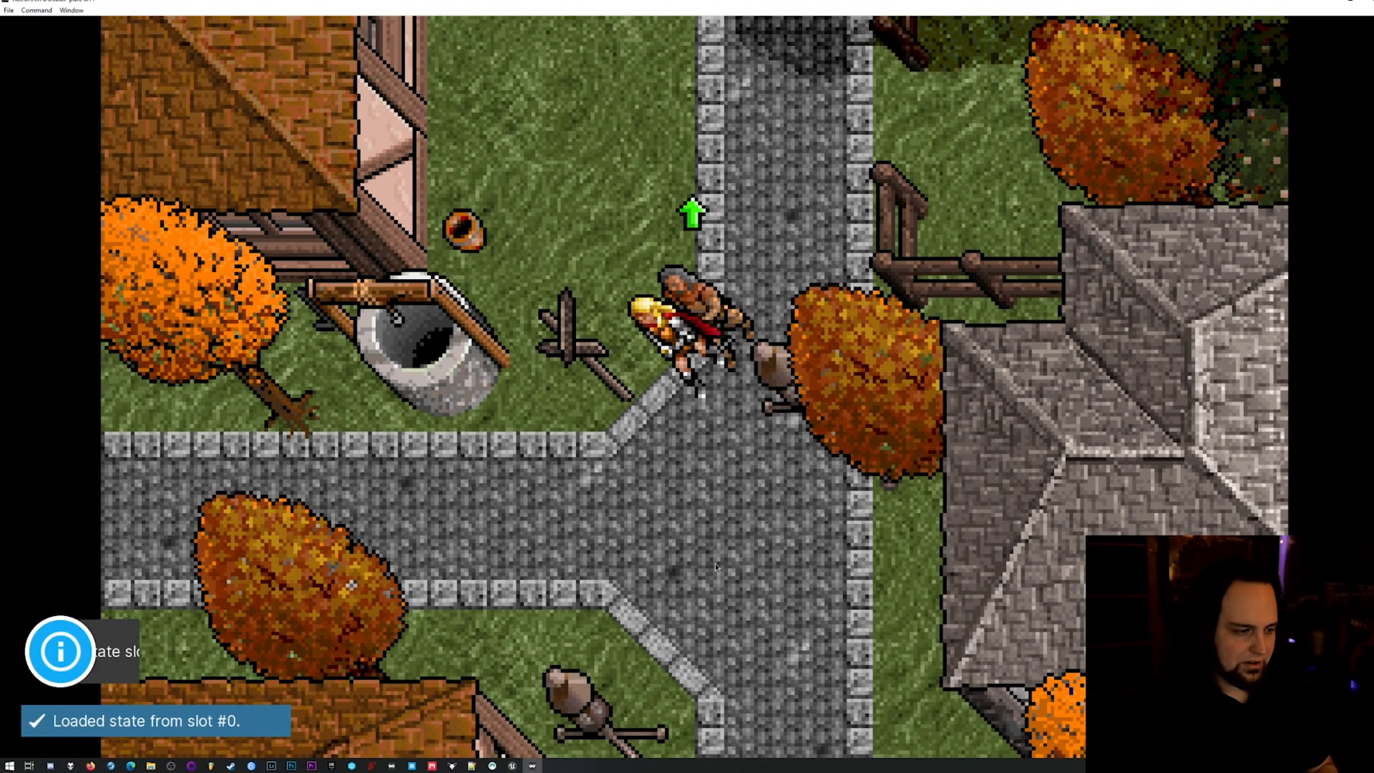
pyautogui.press('F7')
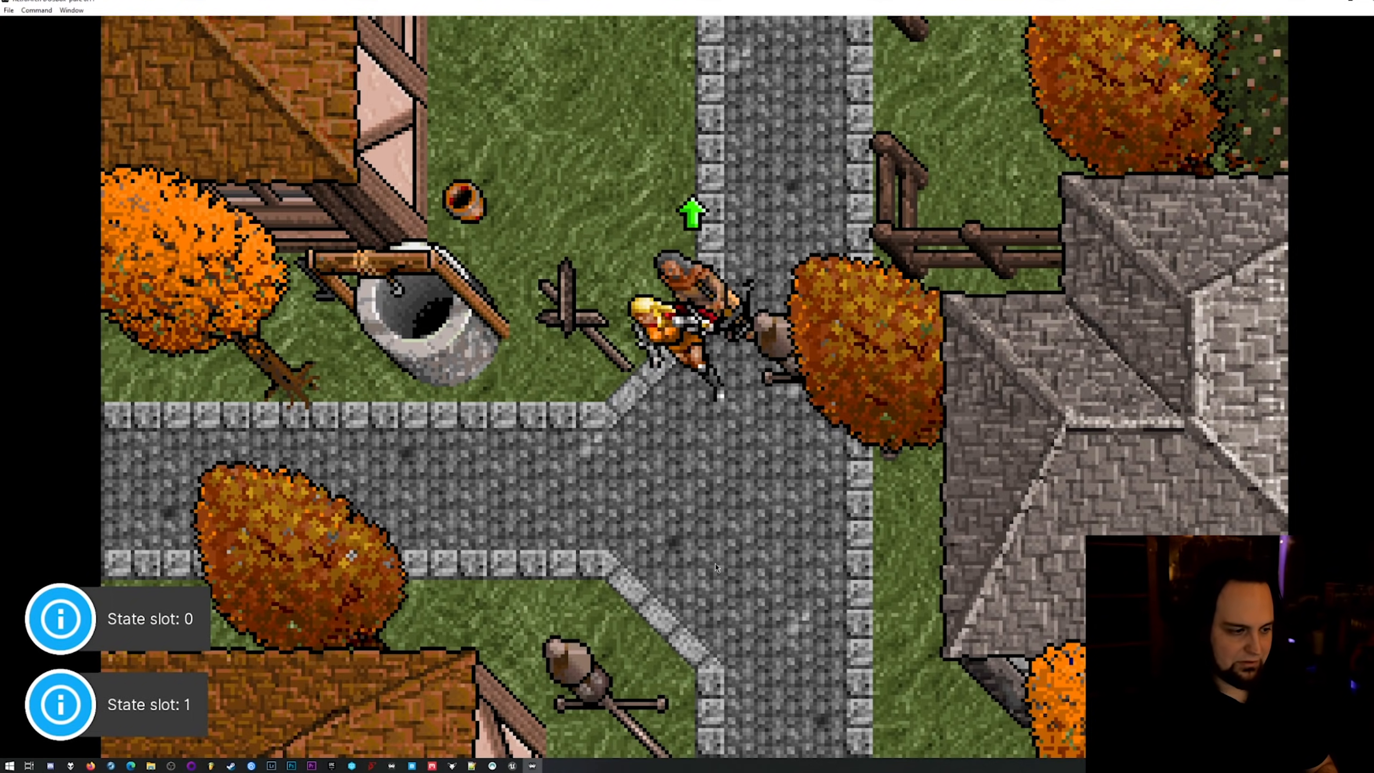
pyautogui.press('F7')
pyautogui.press('F4')
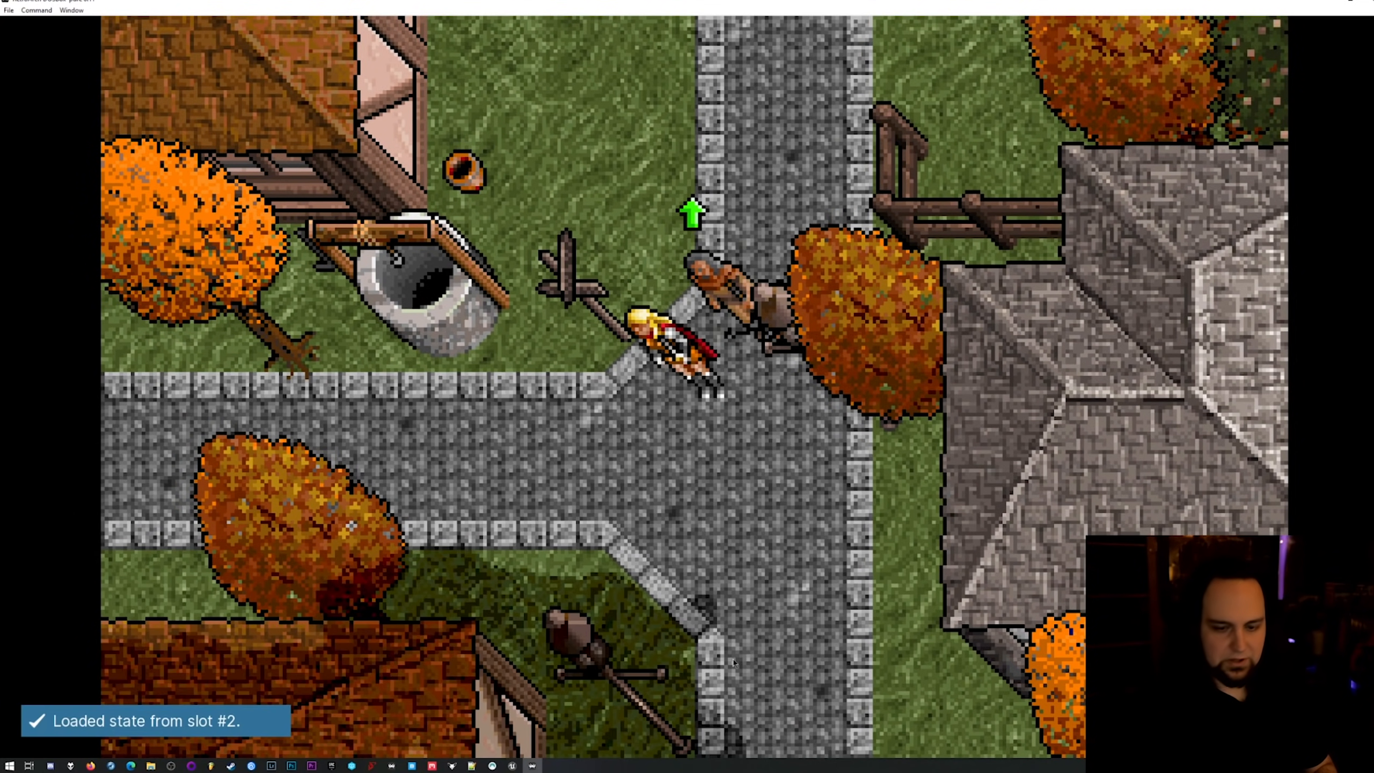
pyautogui.press('F2')
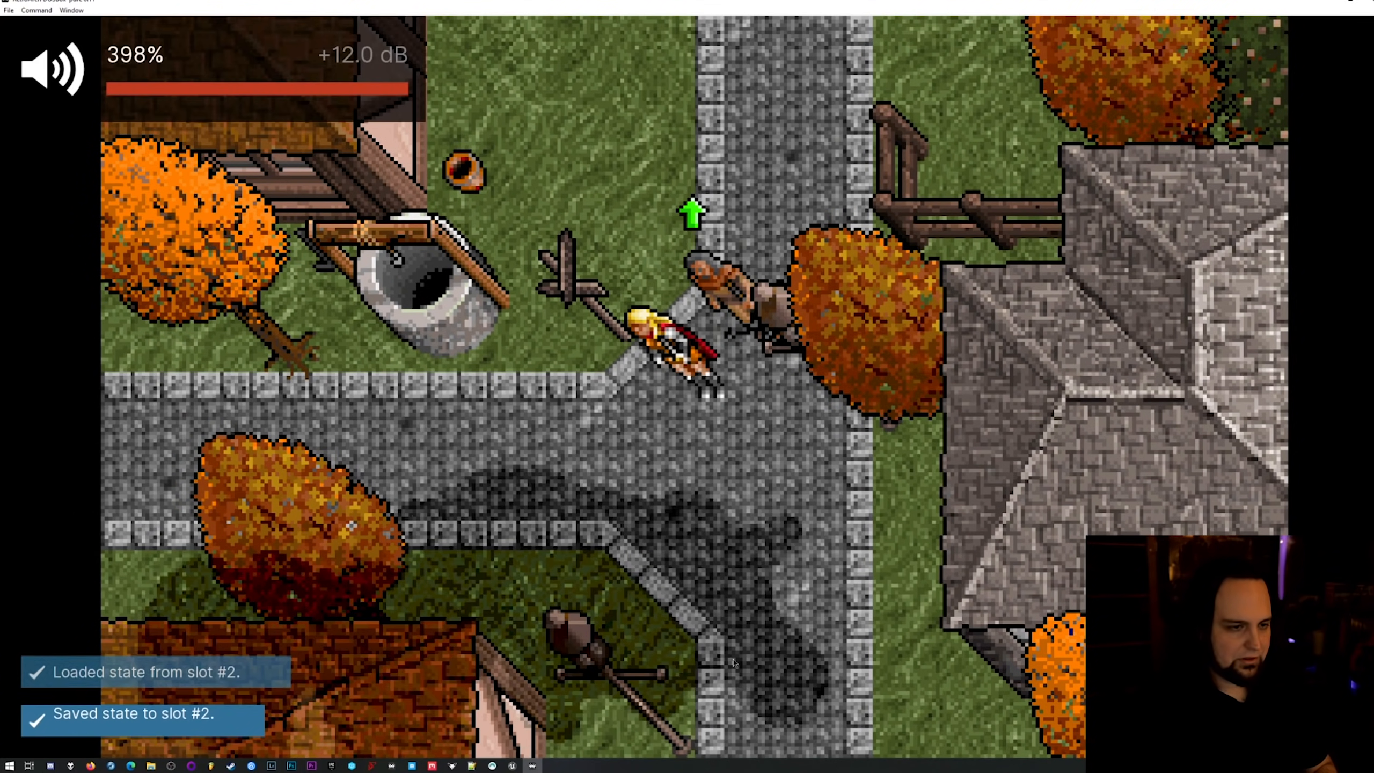
# Save a new state to slot 2 while walking south through town, and load that slot again.
pyautogui.rightClick(729, 595)
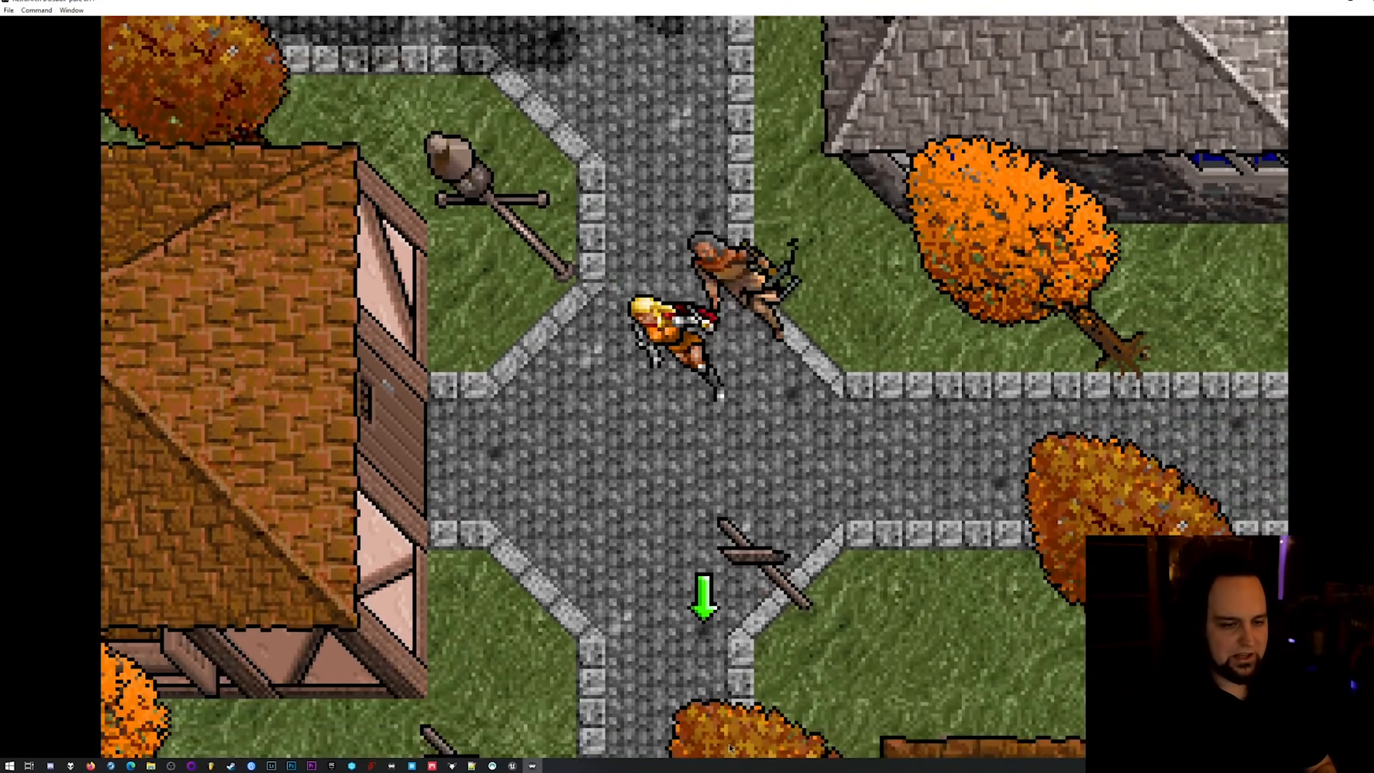
pyautogui.press('F2')
pyautogui.rightClick(518, 579)
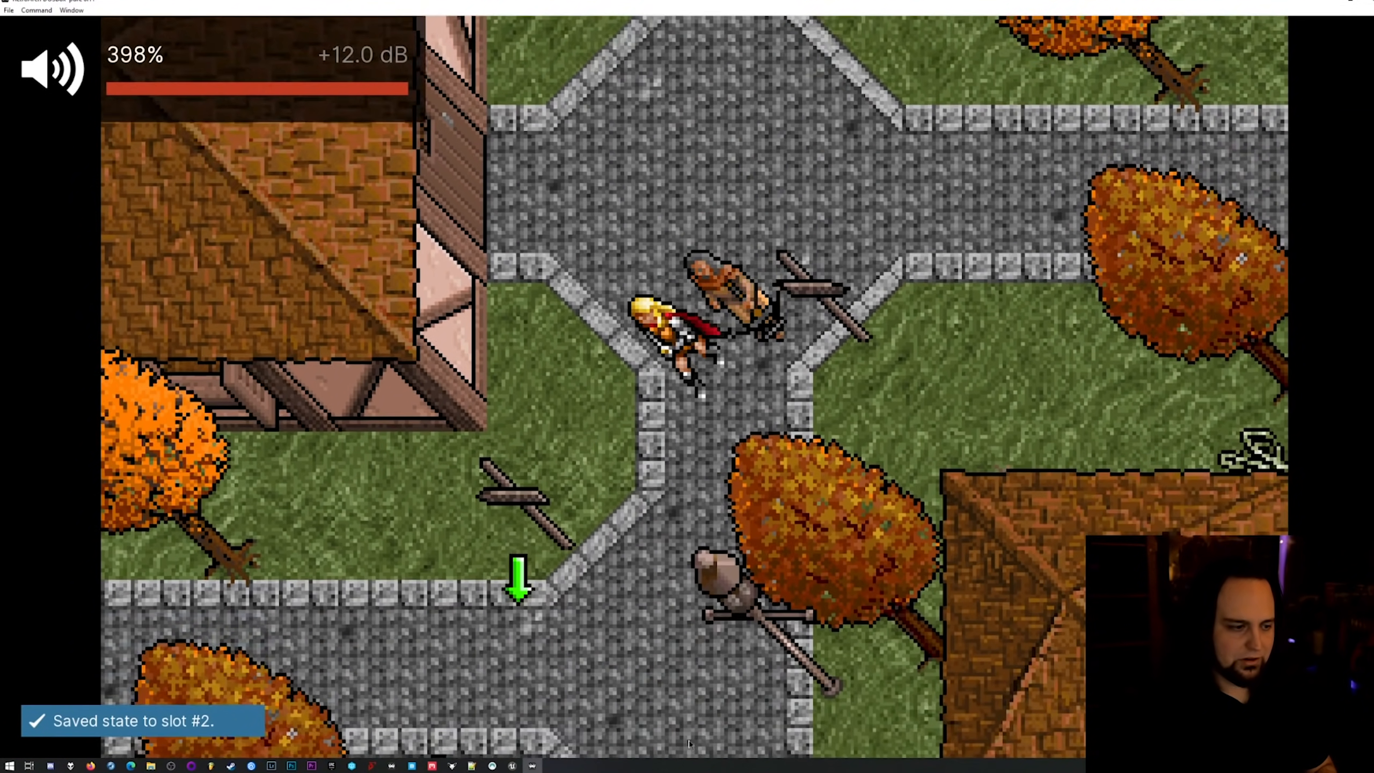
pyautogui.press('F4')
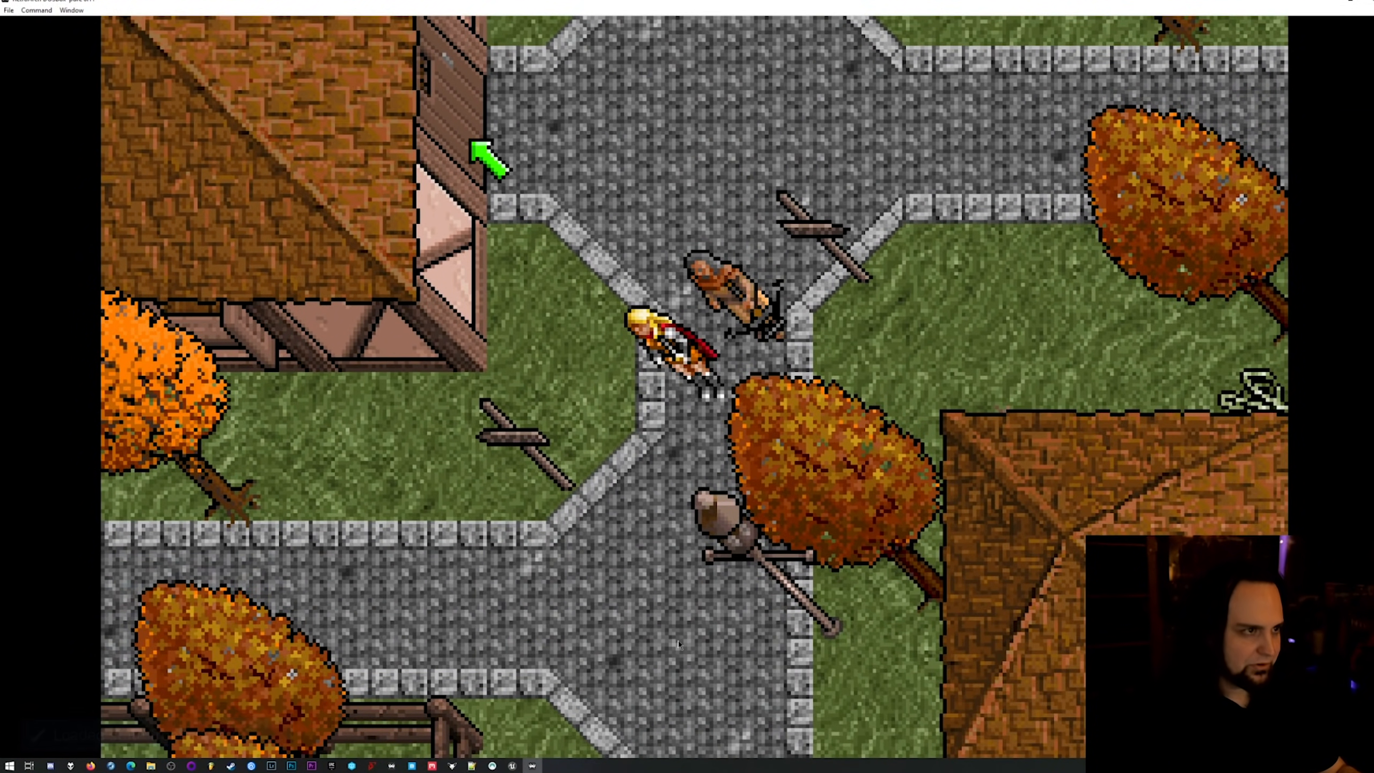
# Review the game options file entry and Save States Support in the core options, and look through the quick menu.
pyautogui.press('F1')
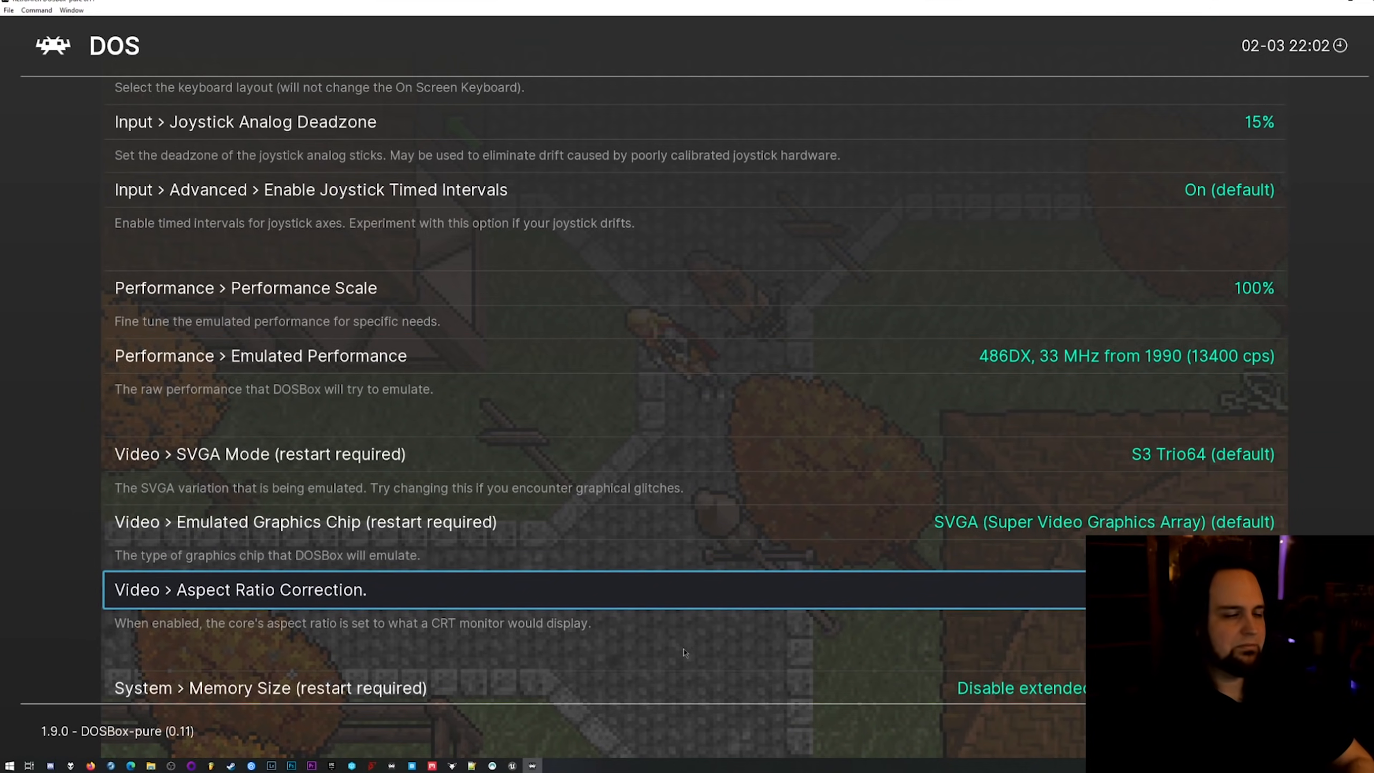
pyautogui.press('Up')
pyautogui.press('Up')
pyautogui.press('Up')
pyautogui.press('Home')
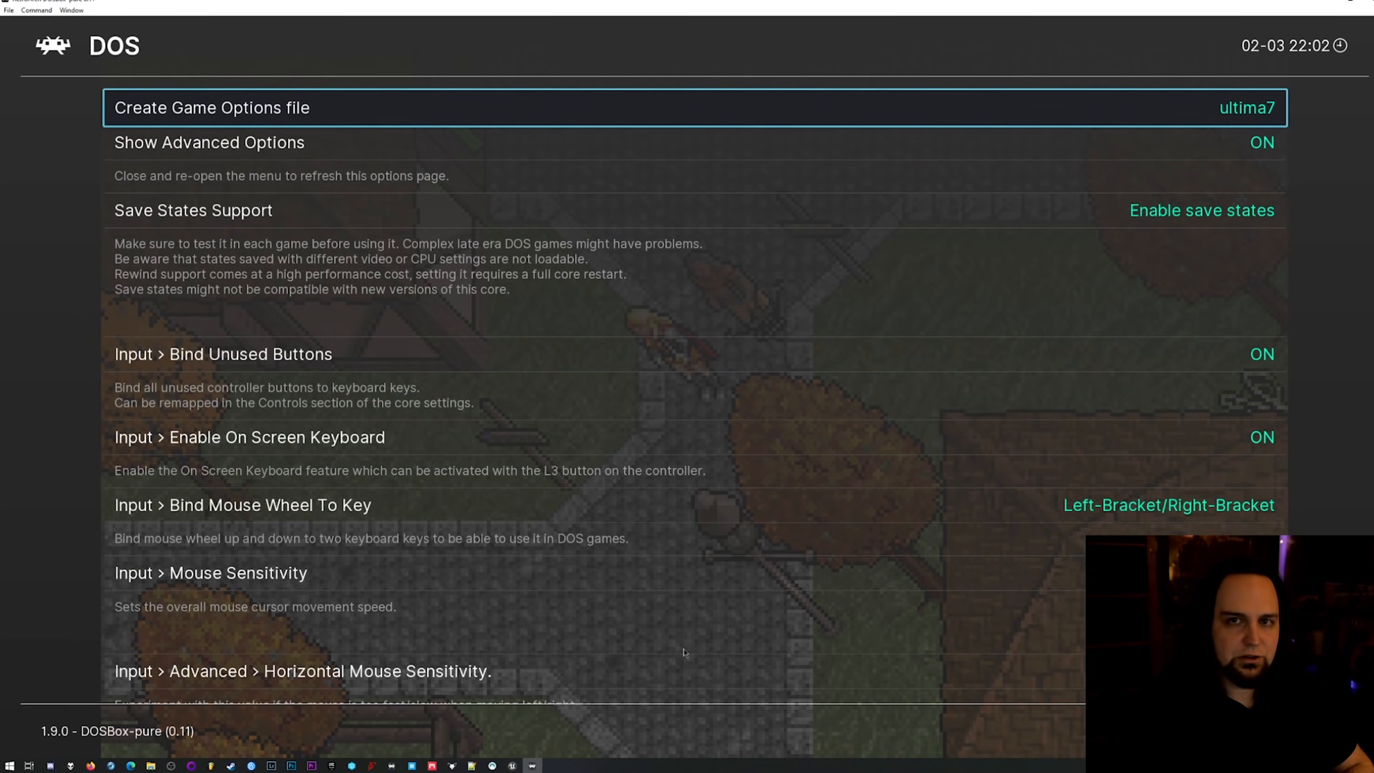
pyautogui.press('BackSpace')
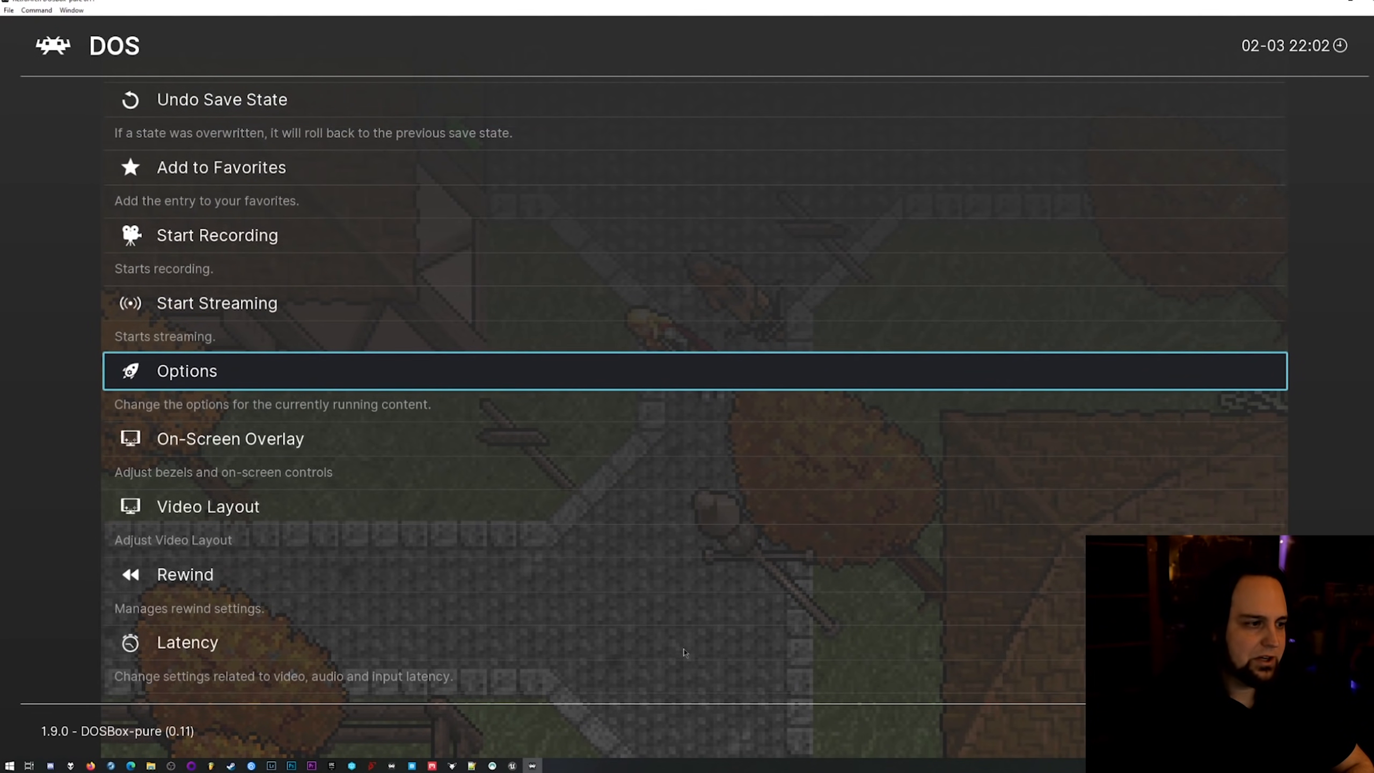
pyautogui.press('Up')
pyautogui.press('Up')
pyautogui.press('Up')
pyautogui.press('Up')
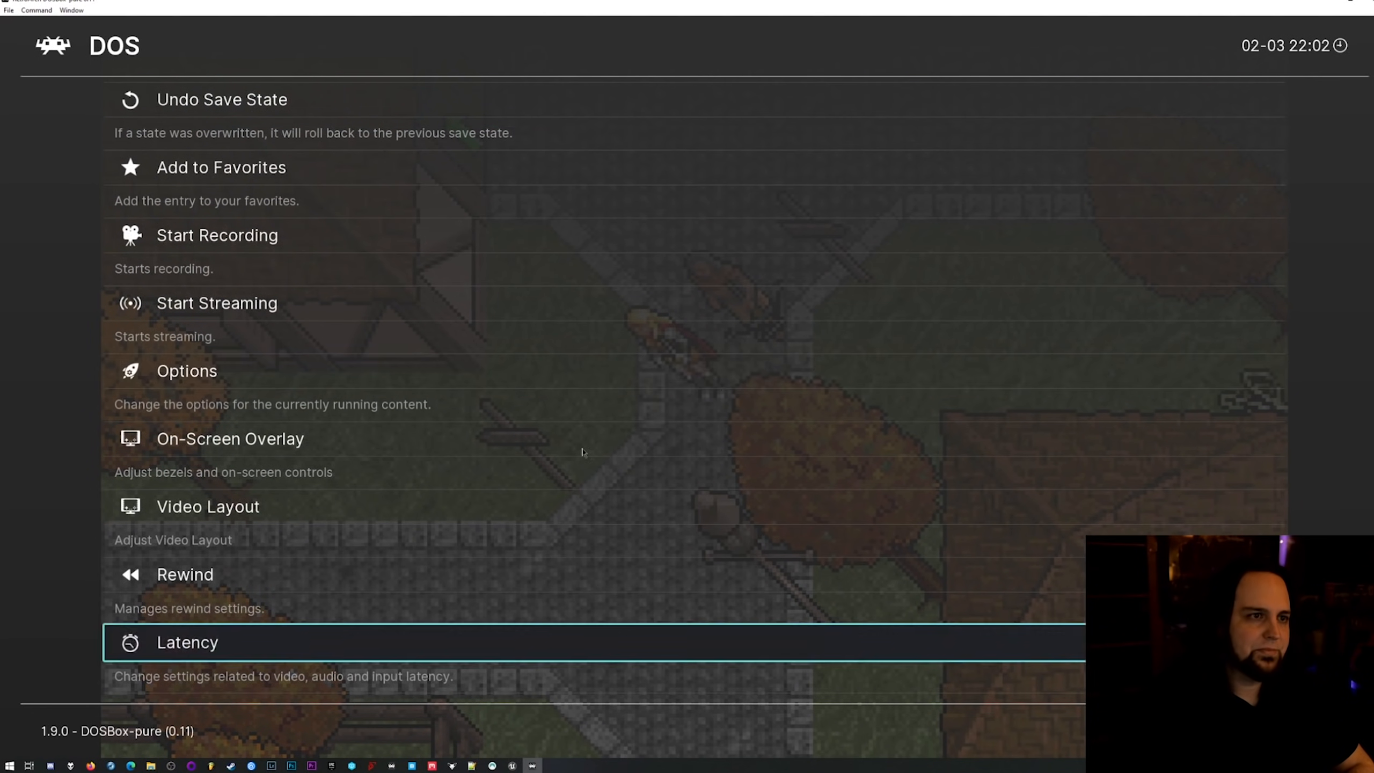
# Leave full screen and load the Rise Of The Robots (1994) zip from the Microsoft - DOS folder into RetroArch.
pyautogui.press('f')
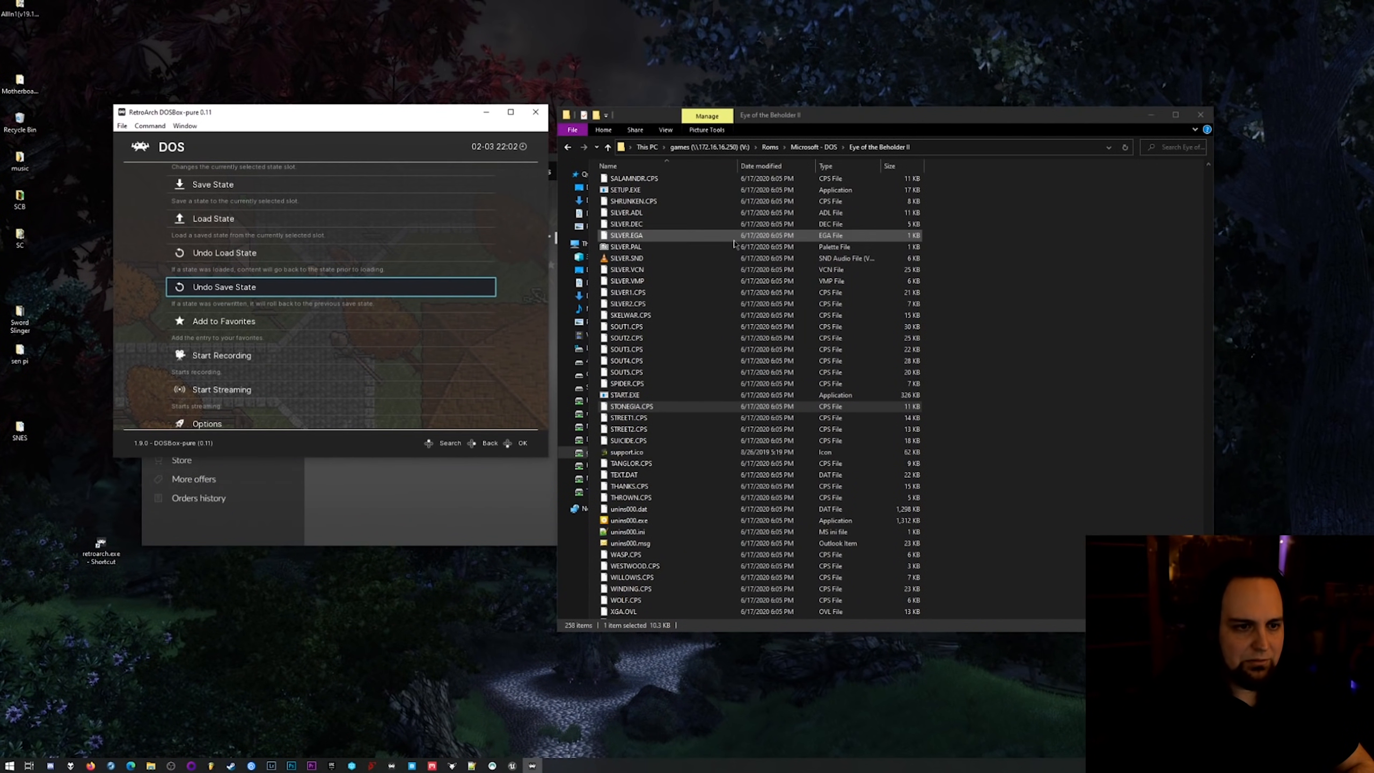
pyautogui.click(772, 148)
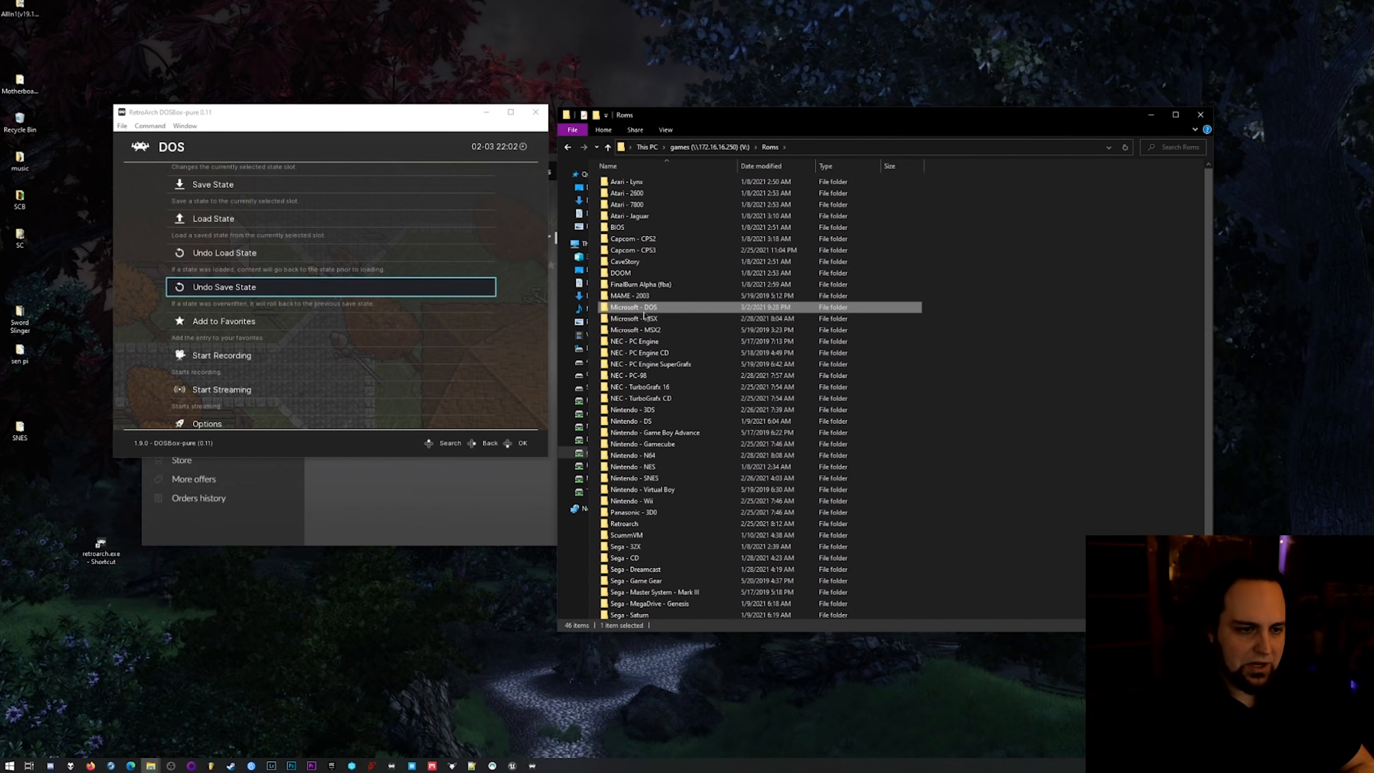
pyautogui.doubleClick(677, 308)
pyautogui.moveTo(1210, 194); pyautogui.dragTo(1210, 463)
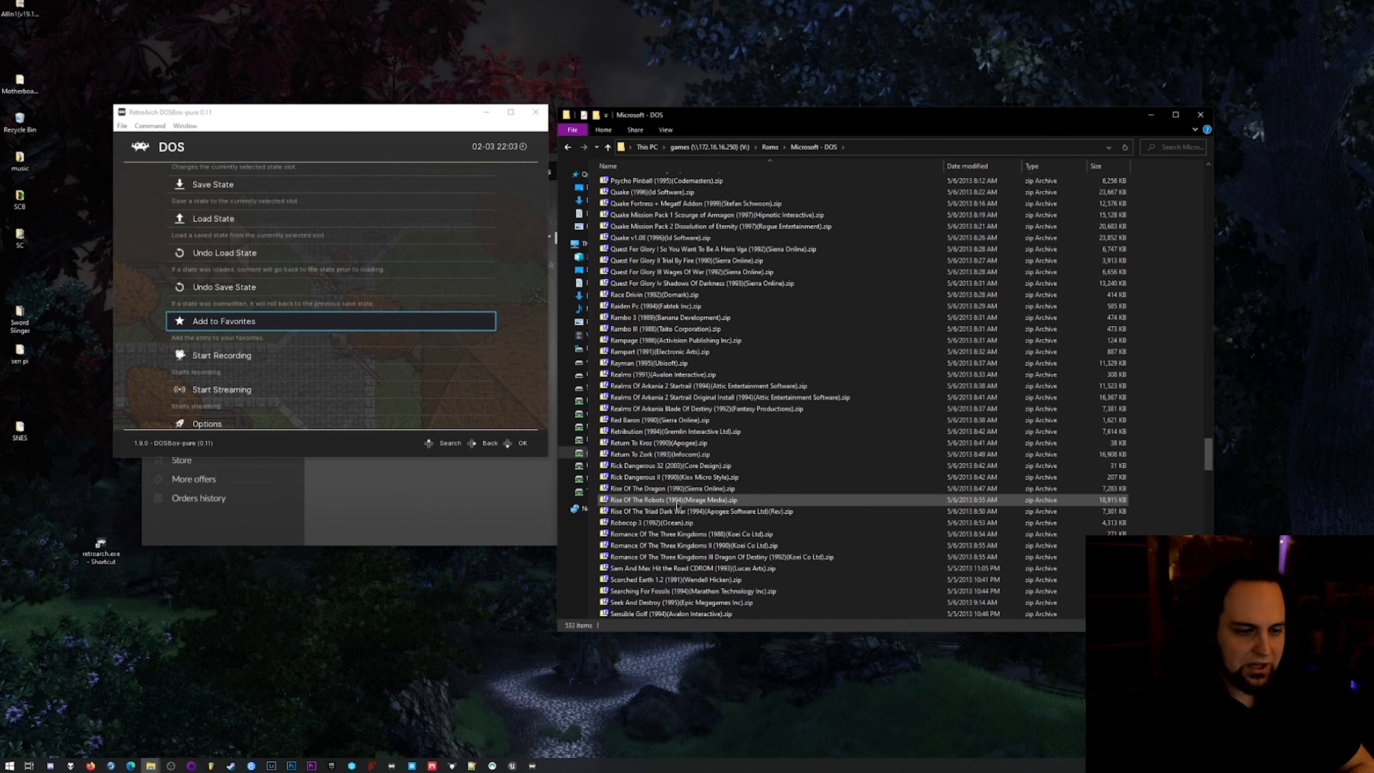
pyautogui.moveTo(677, 505); pyautogui.dragTo(422, 366)
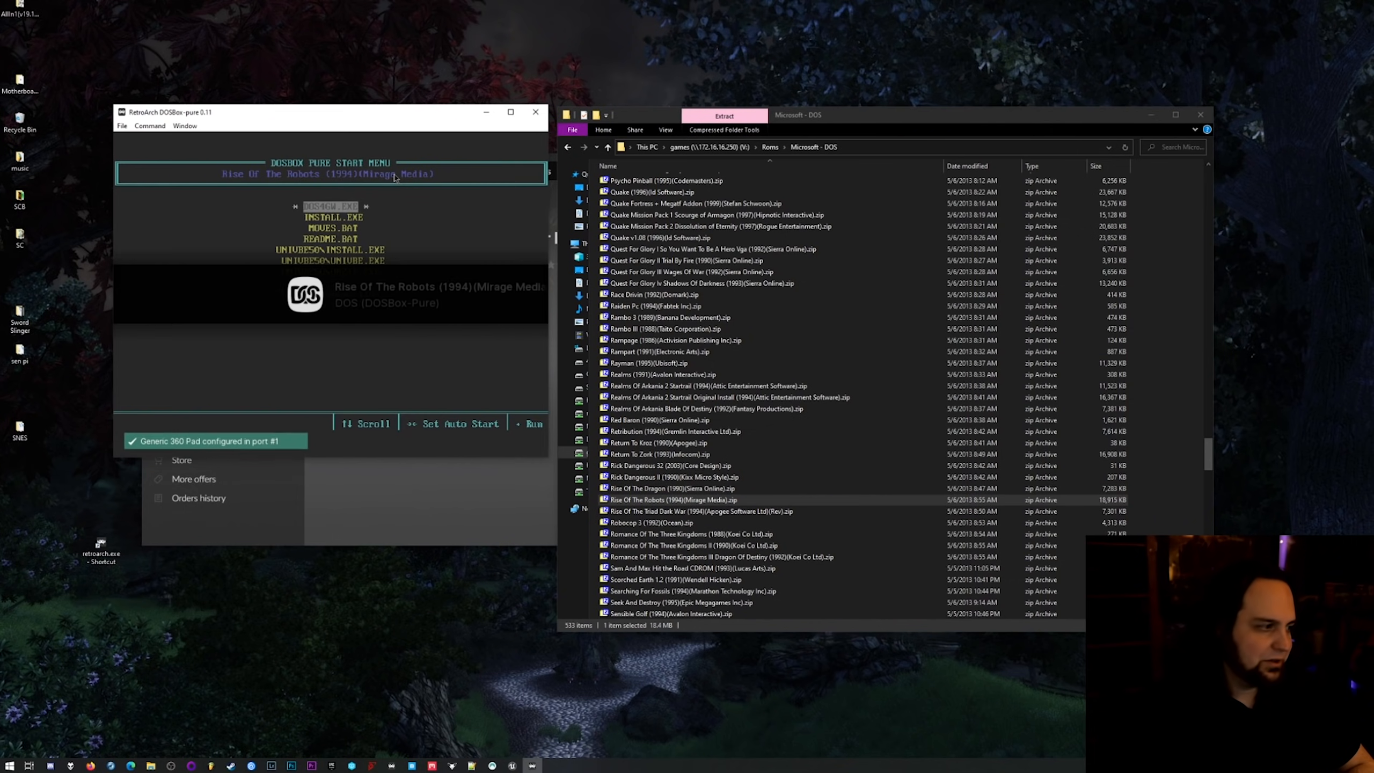
# Open the core options for Rise Of The Robots and set the system Memory Size to 32 MB.
pyautogui.press('F1')
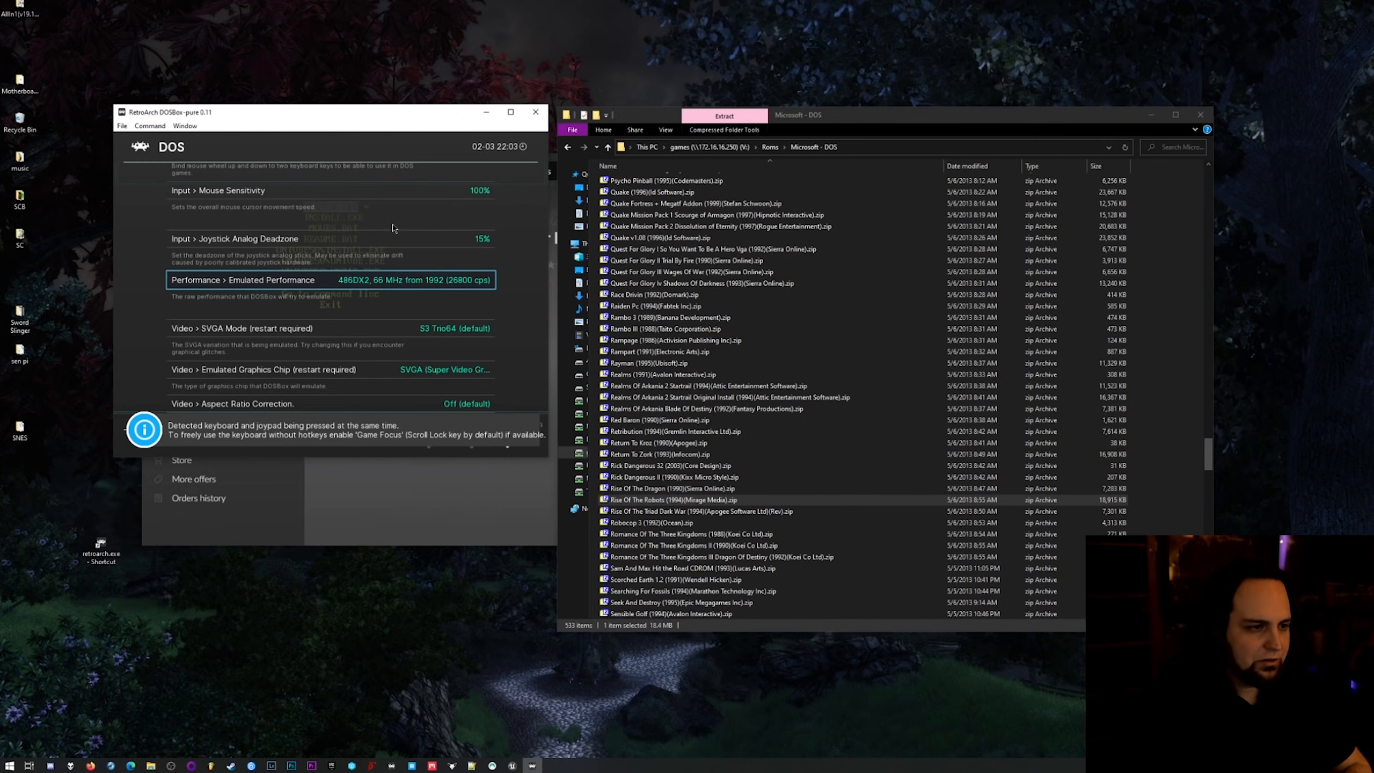
pyautogui.press('Down')
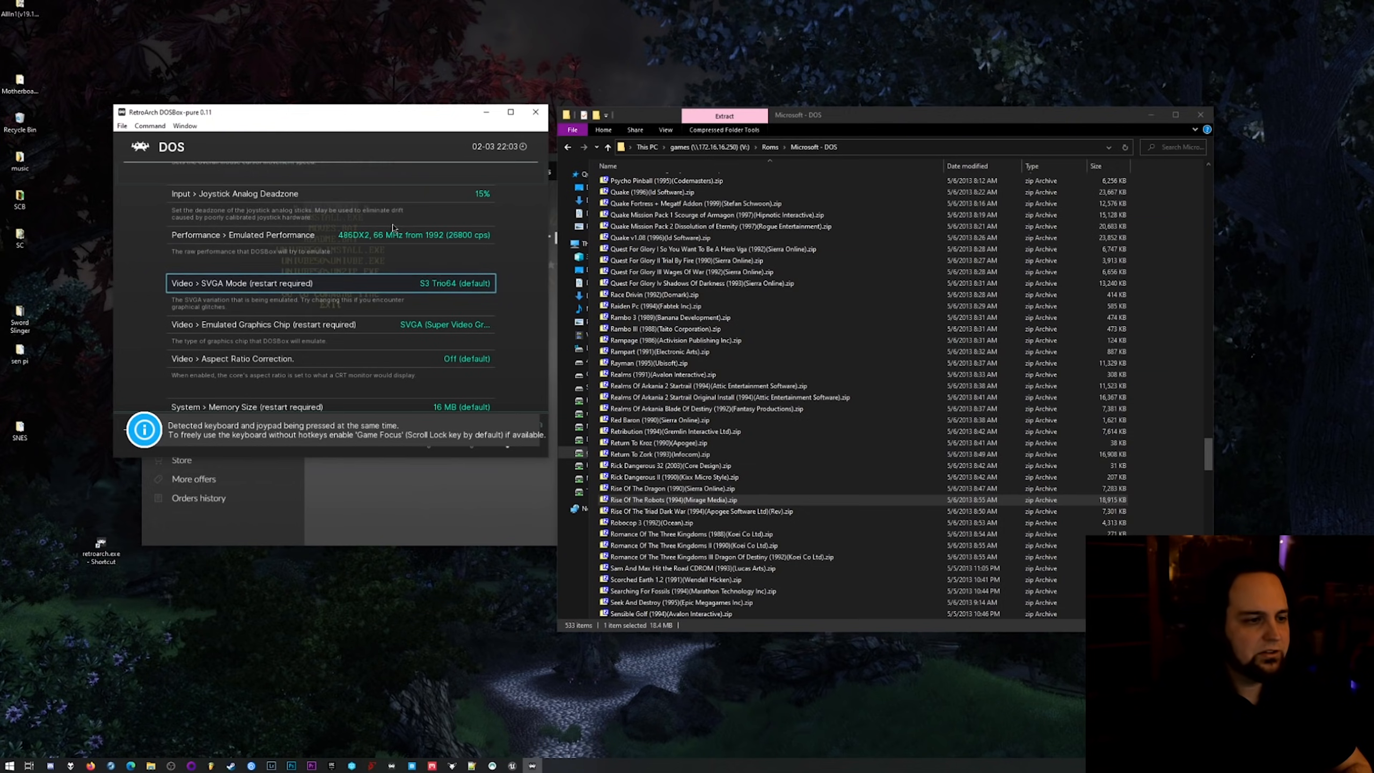
pyautogui.press('Down')
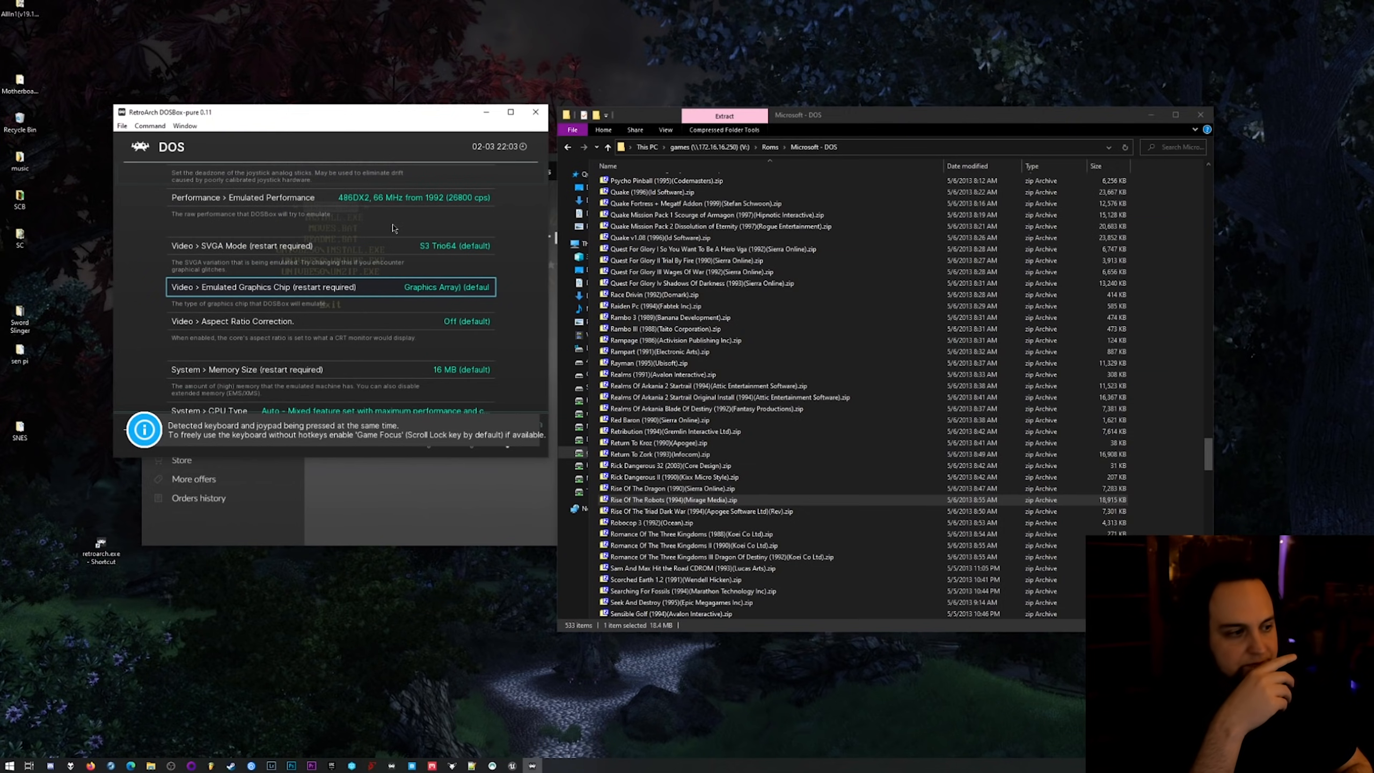
pyautogui.press('Down')
pyautogui.press('Down')
pyautogui.press('Right')
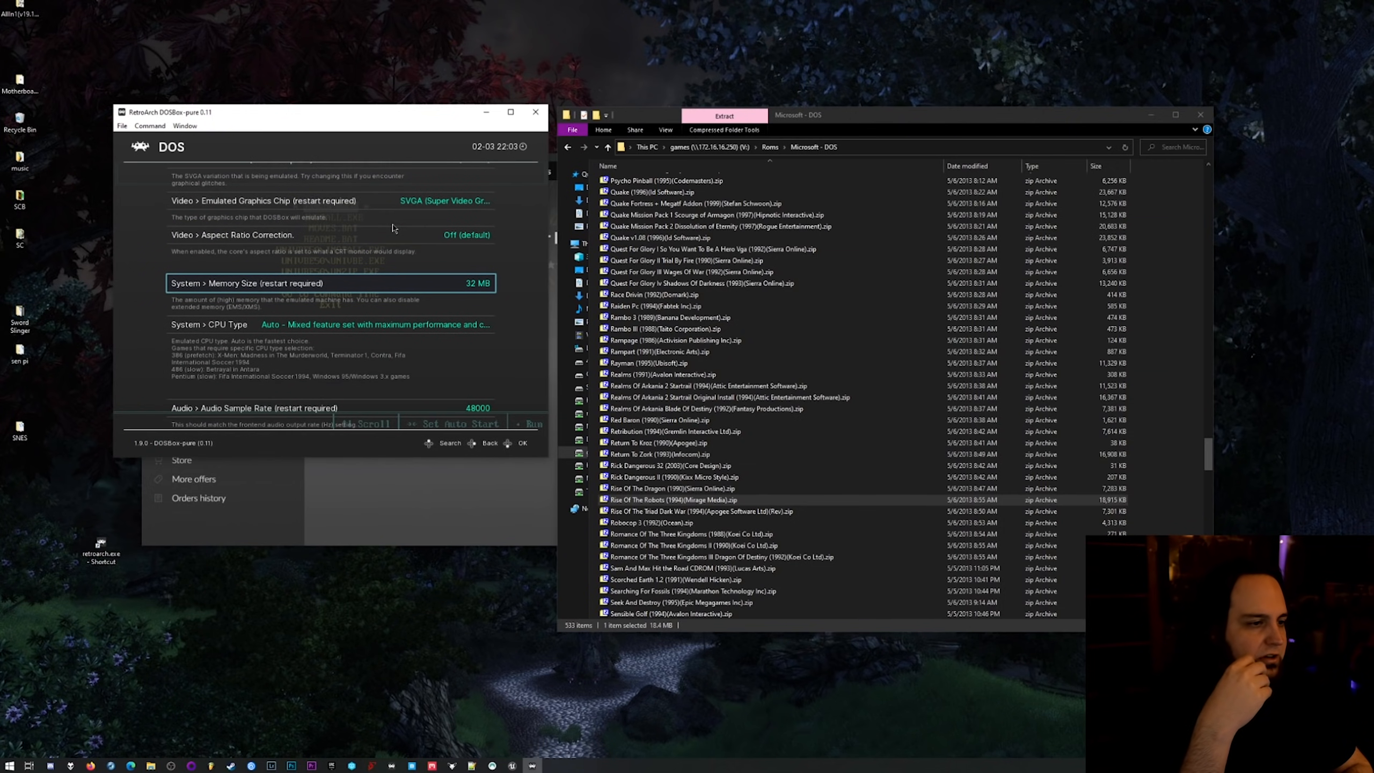
# Review the CPU type, memory size, graphics chip and emulated performance entries in the core options.
pyautogui.press('Down')
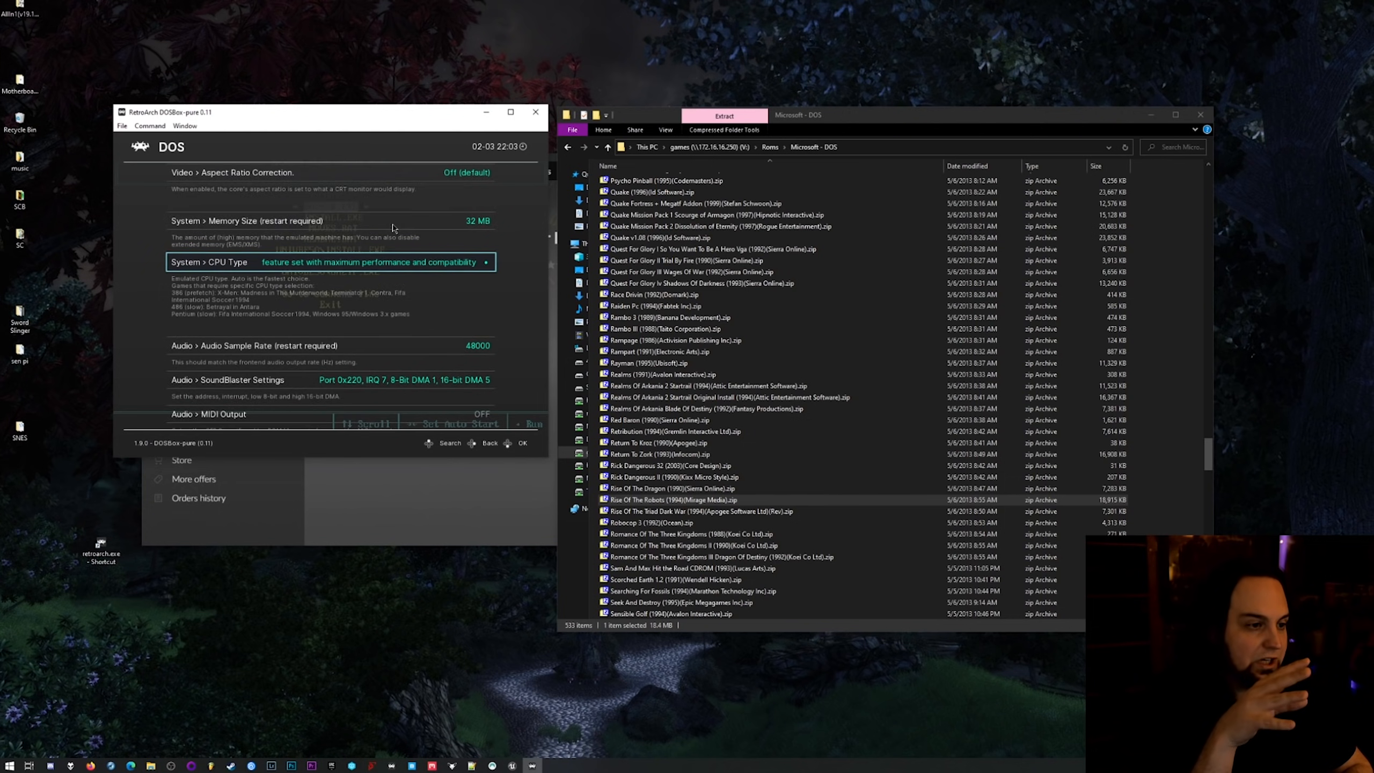
pyautogui.press('Up')
pyautogui.press('Up')
pyautogui.press('Up')
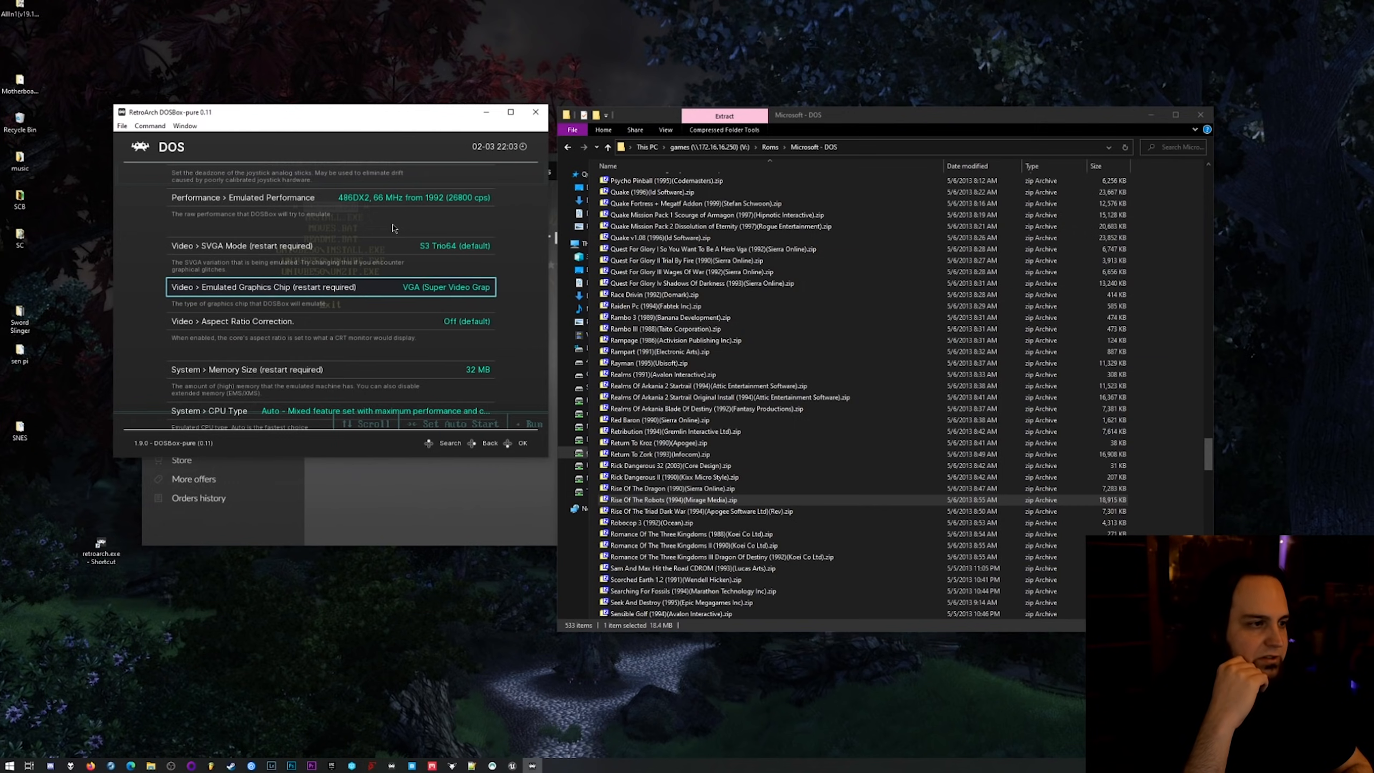
pyautogui.press('Up')
pyautogui.press('Up')
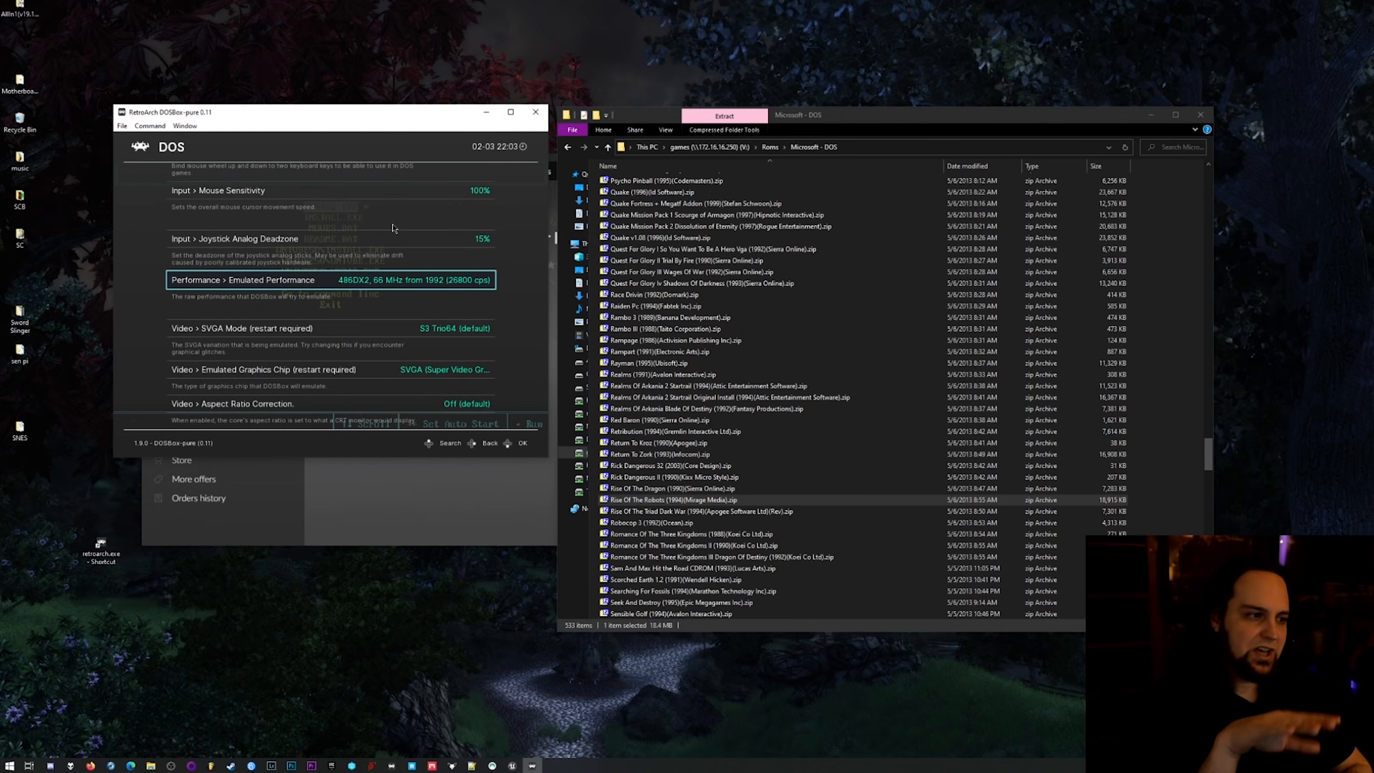
pyautogui.press('Down')
pyautogui.press('Down')
pyautogui.press('Down')
pyautogui.press('Down')
pyautogui.press('Down')
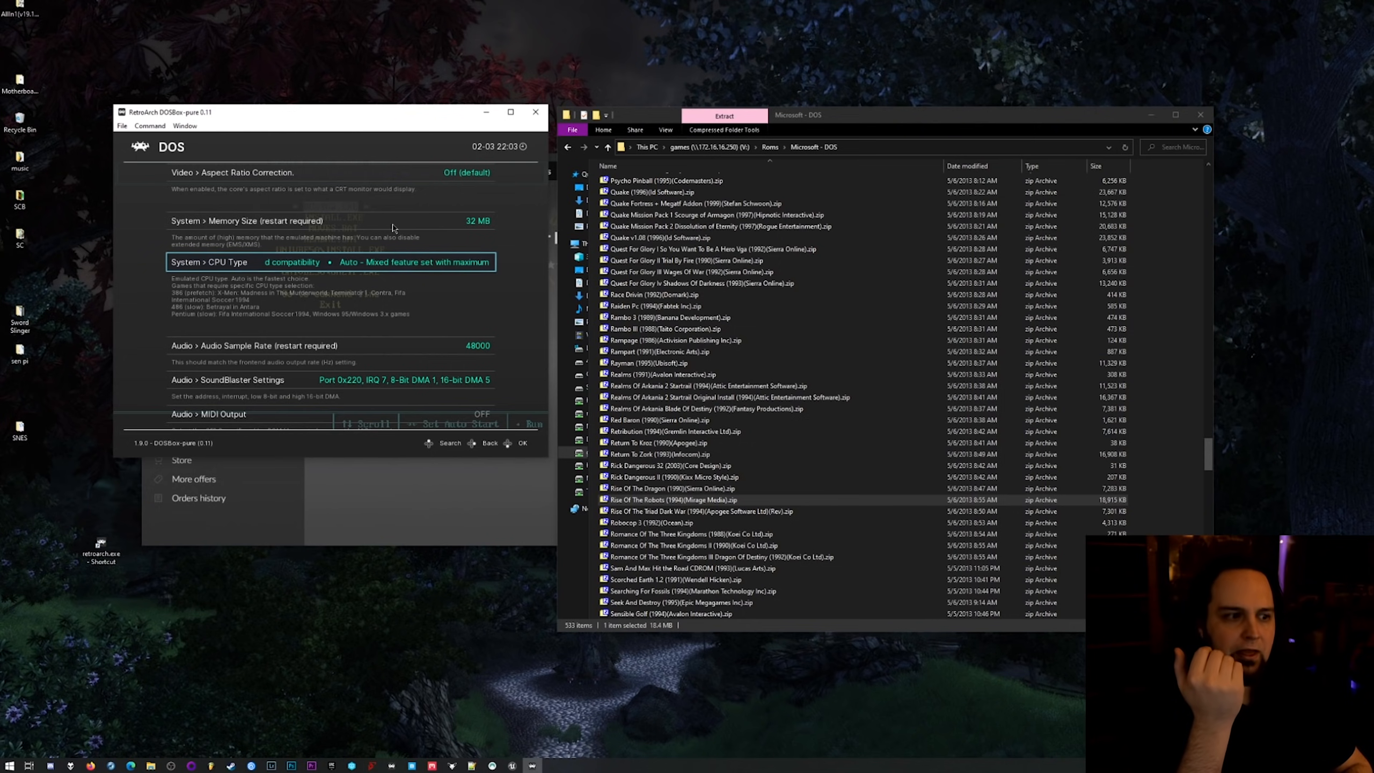
# Set the audio MIDI Output core option to Frontend MIDI driver and leave the options.
pyautogui.press('Down')
pyautogui.press('Down')
pyautogui.press('Down')
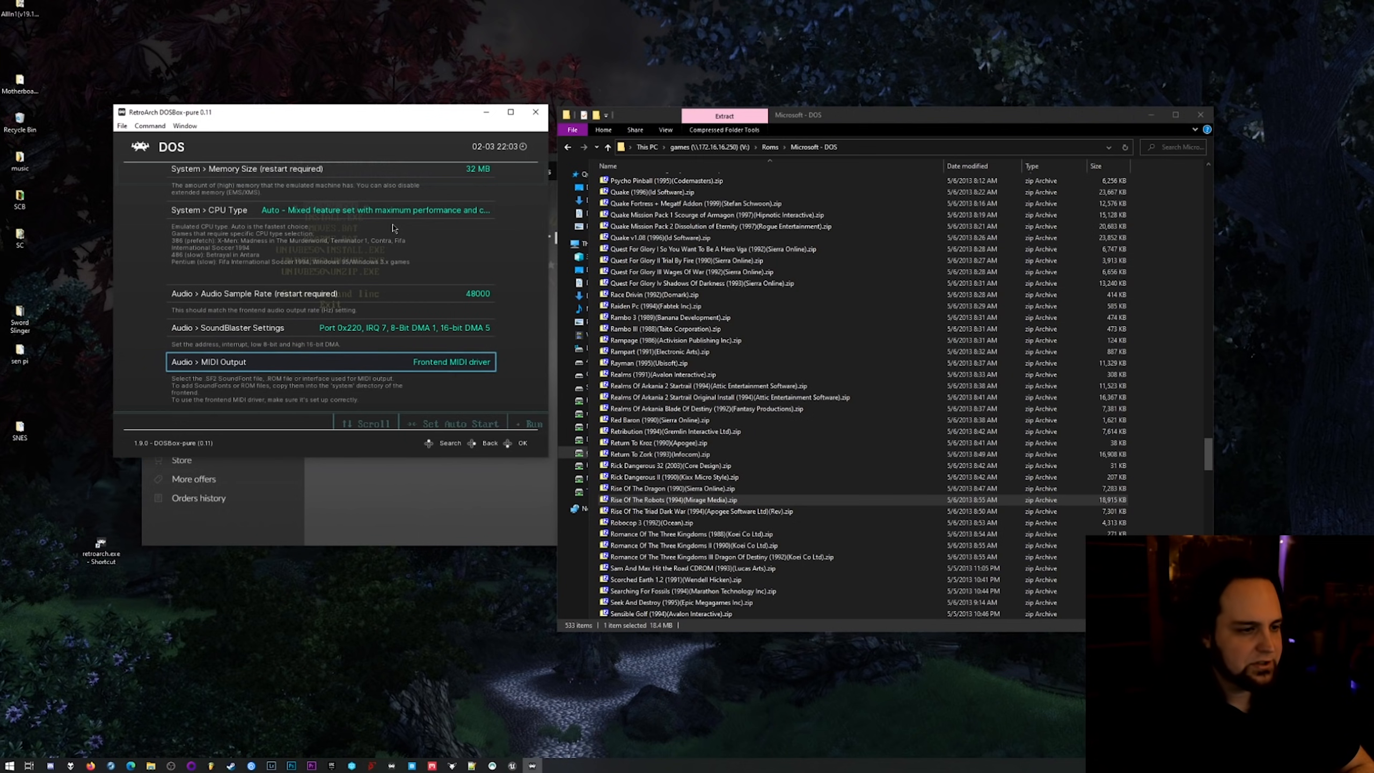
pyautogui.press('Up')
pyautogui.press('Up')
pyautogui.press('Down')
pyautogui.press('Down')
pyautogui.press('Down')
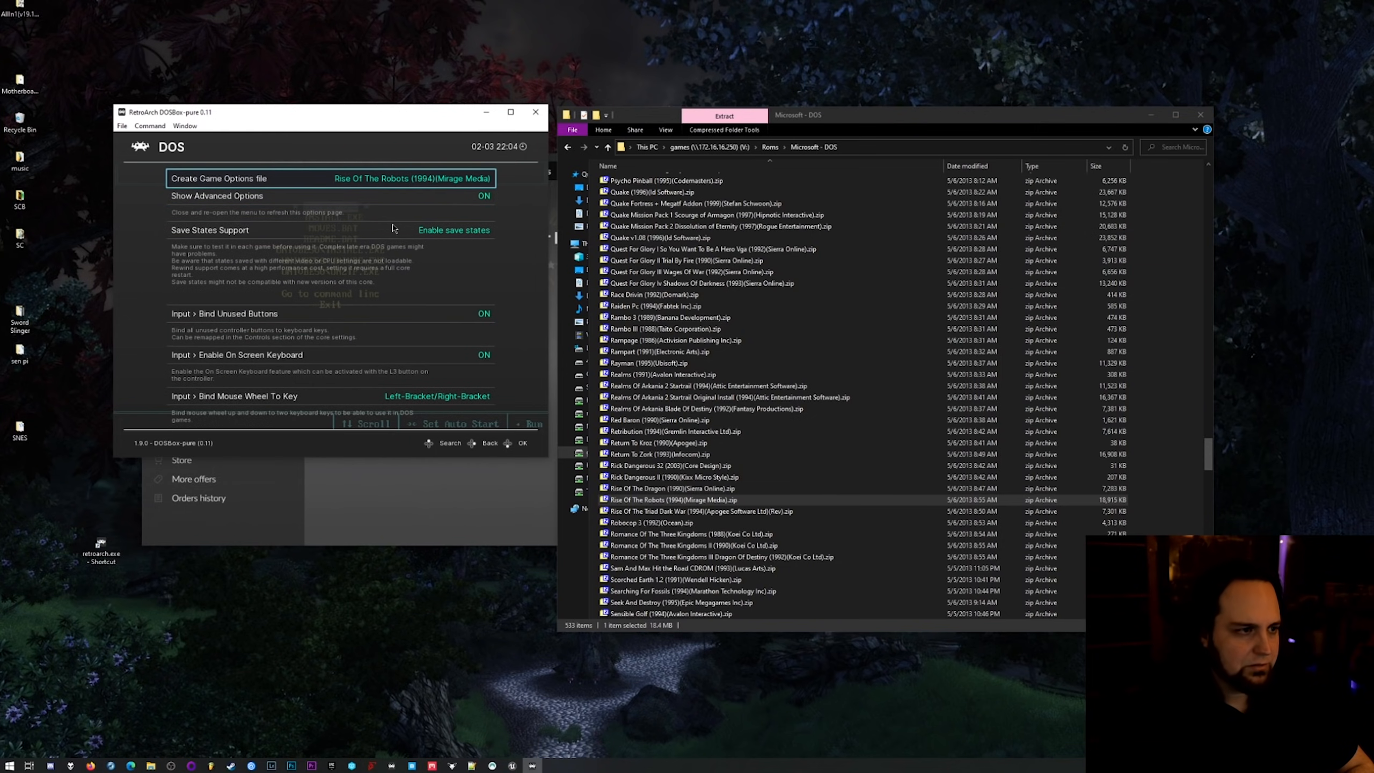
pyautogui.press('F1')
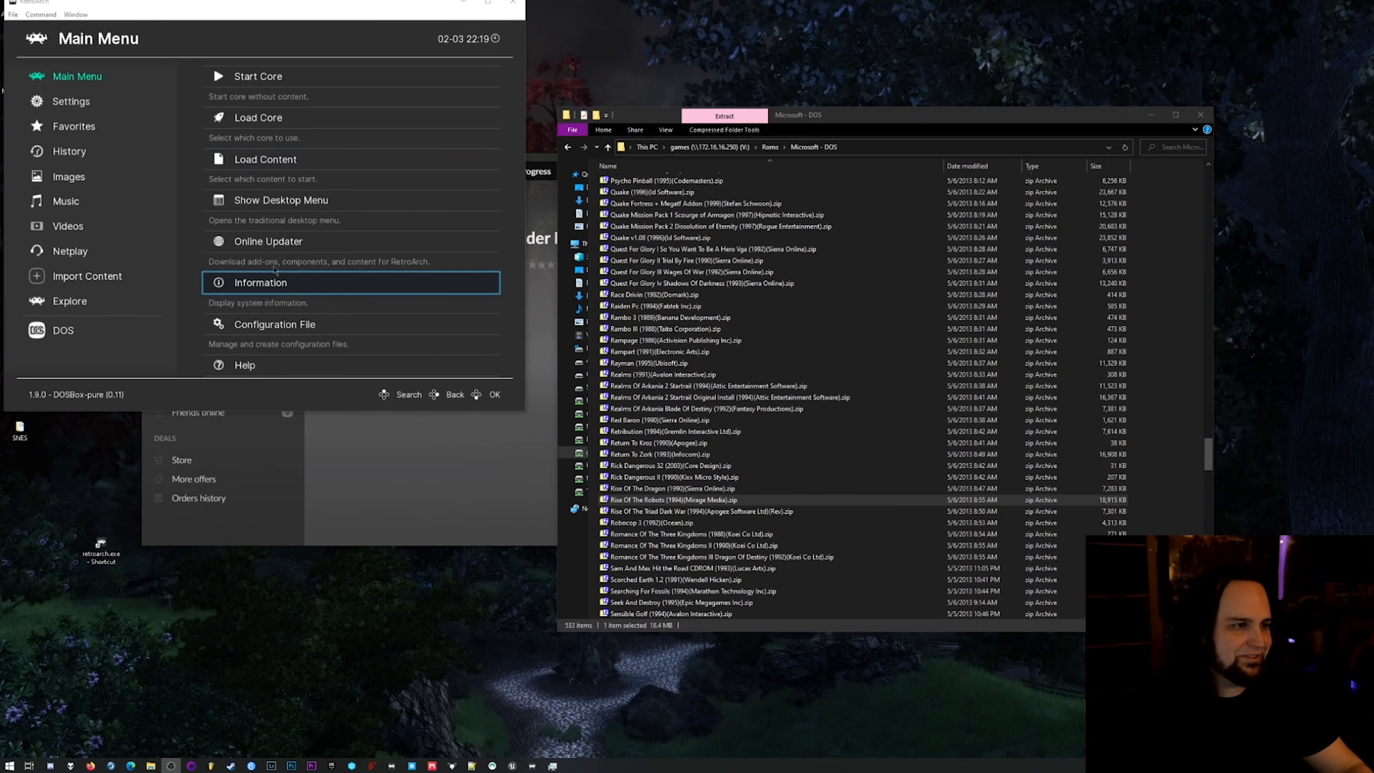
# Reposition the main window, show the desktop menu, and view the Drivers page of its settings before closing them.
pyautogui.moveTo(332, 11); pyautogui.dragTo(412, 27)
pyautogui.click(344, 238)
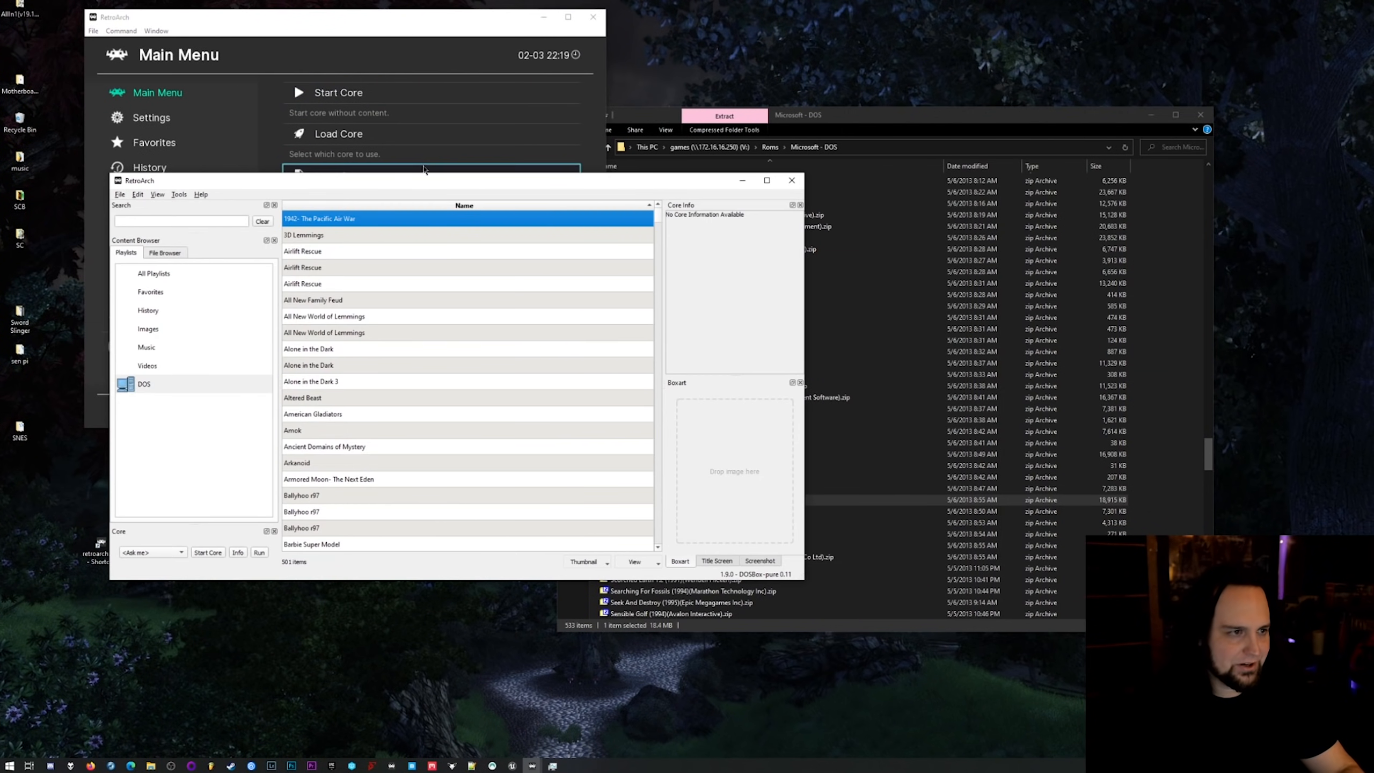
pyautogui.click(158, 194)
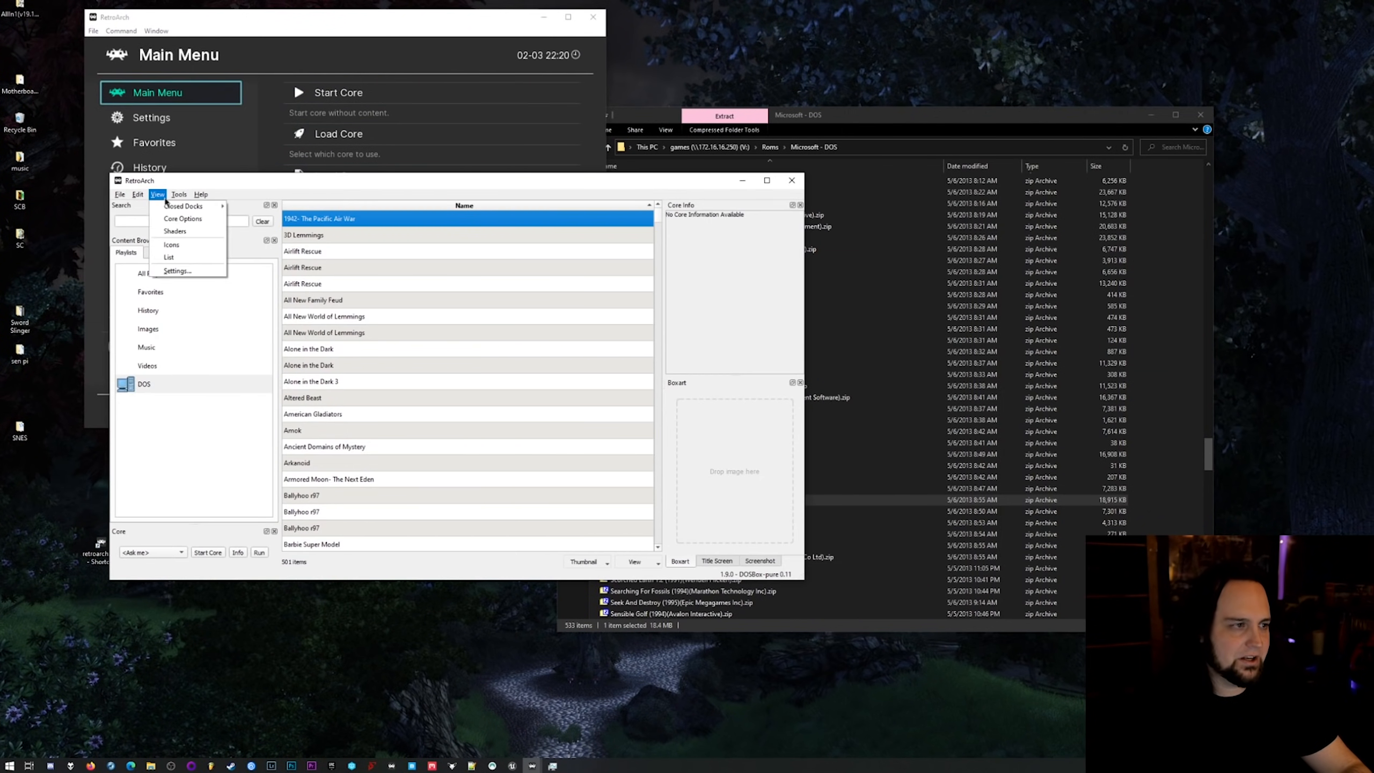
pyautogui.click(177, 271)
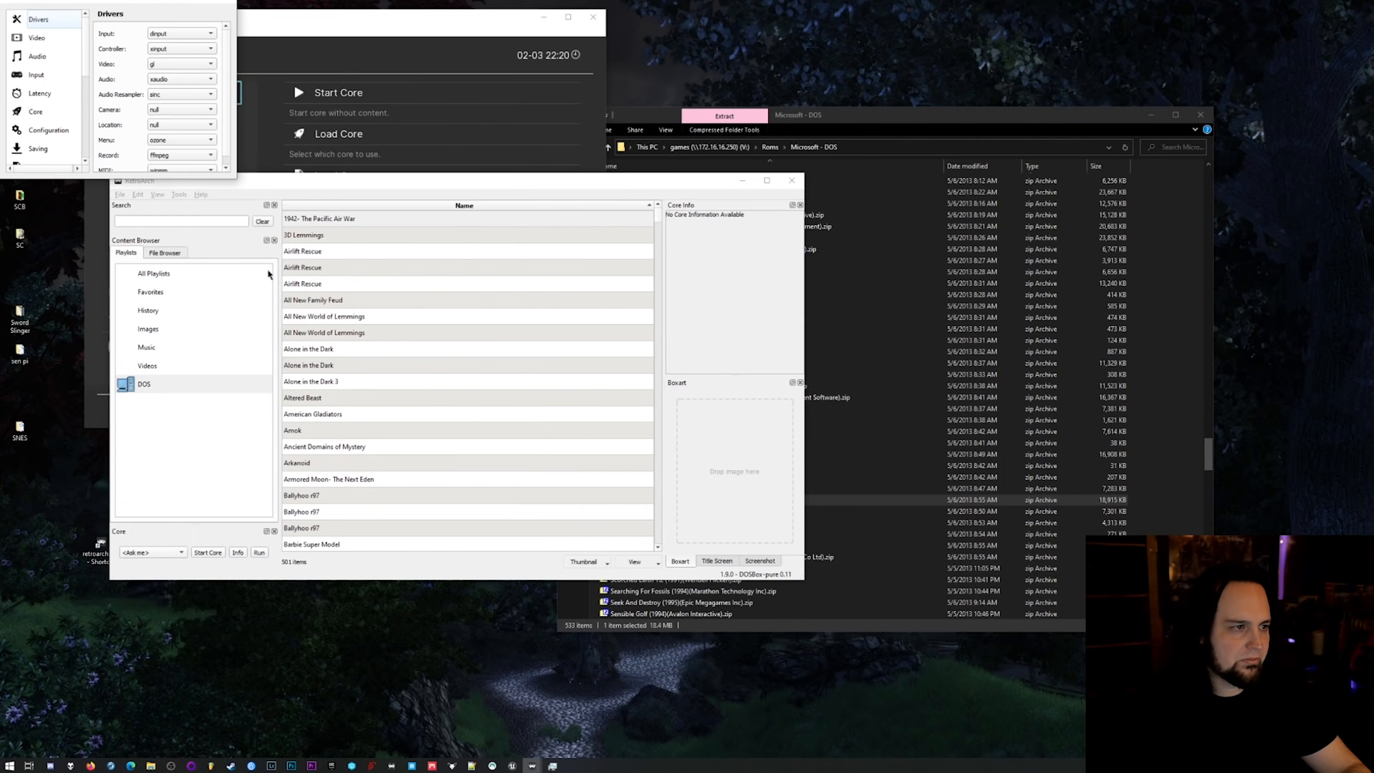
pyautogui.moveTo(100, 1); pyautogui.dragTo(179, 56)
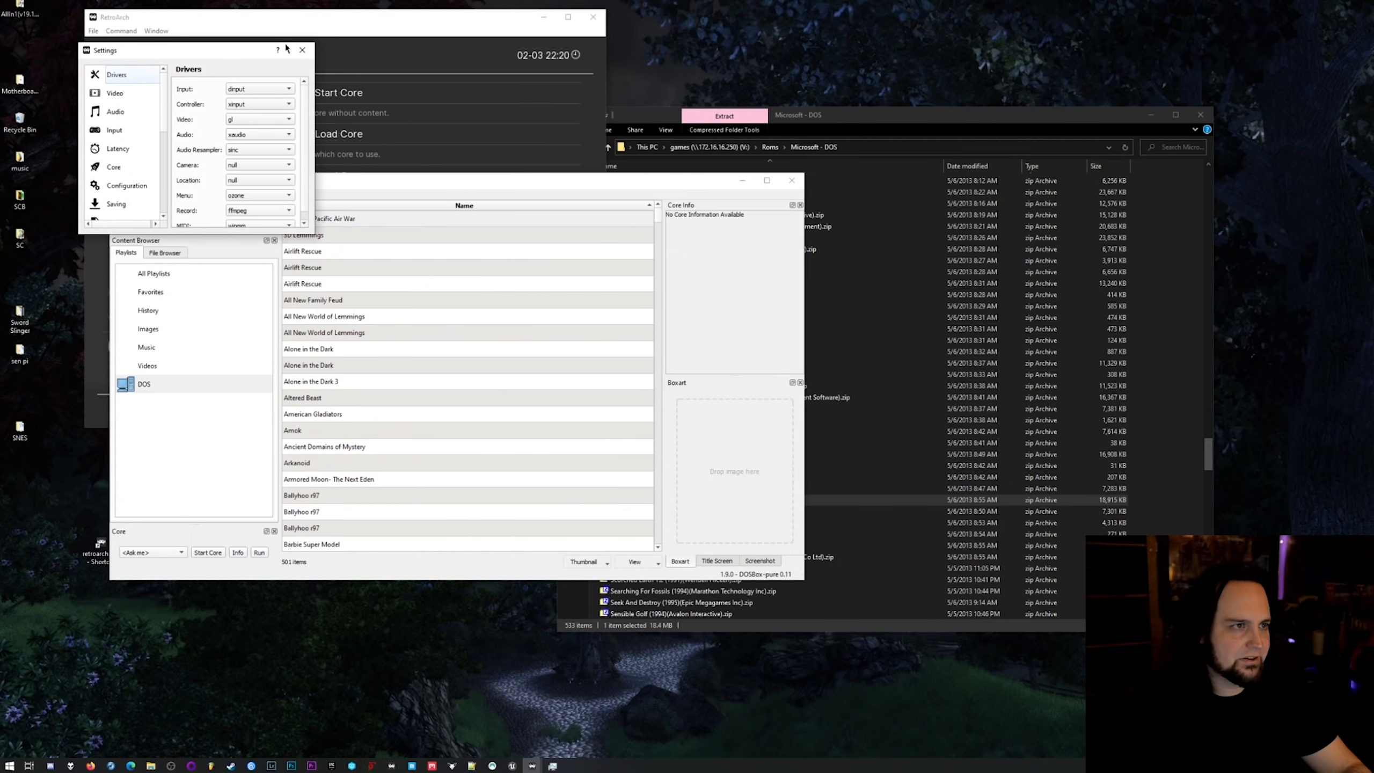
pyautogui.click(302, 50)
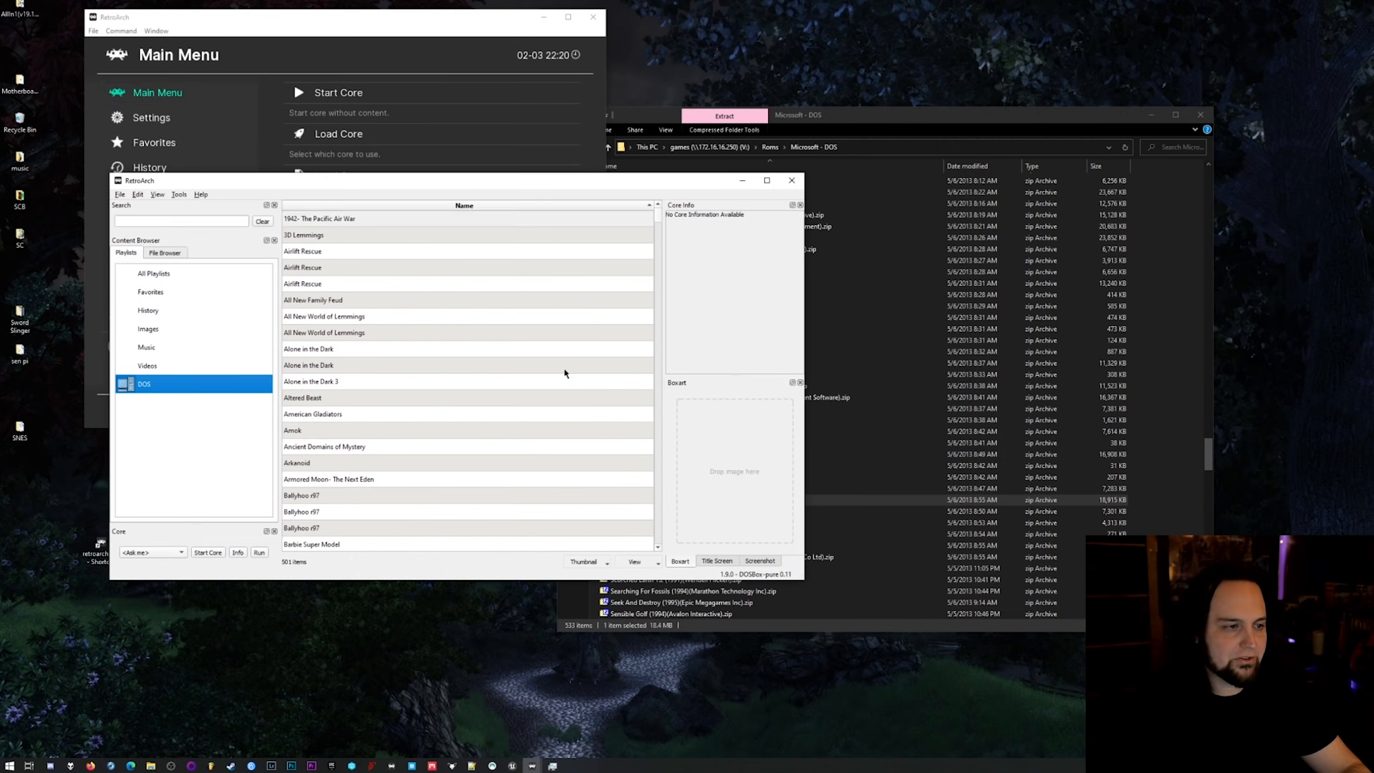
# Look through the DOS playlist and the file browser, and compare with the Microsoft - DOS folder.
pyautogui.moveTo(658, 219); pyautogui.dragTo(657, 454)
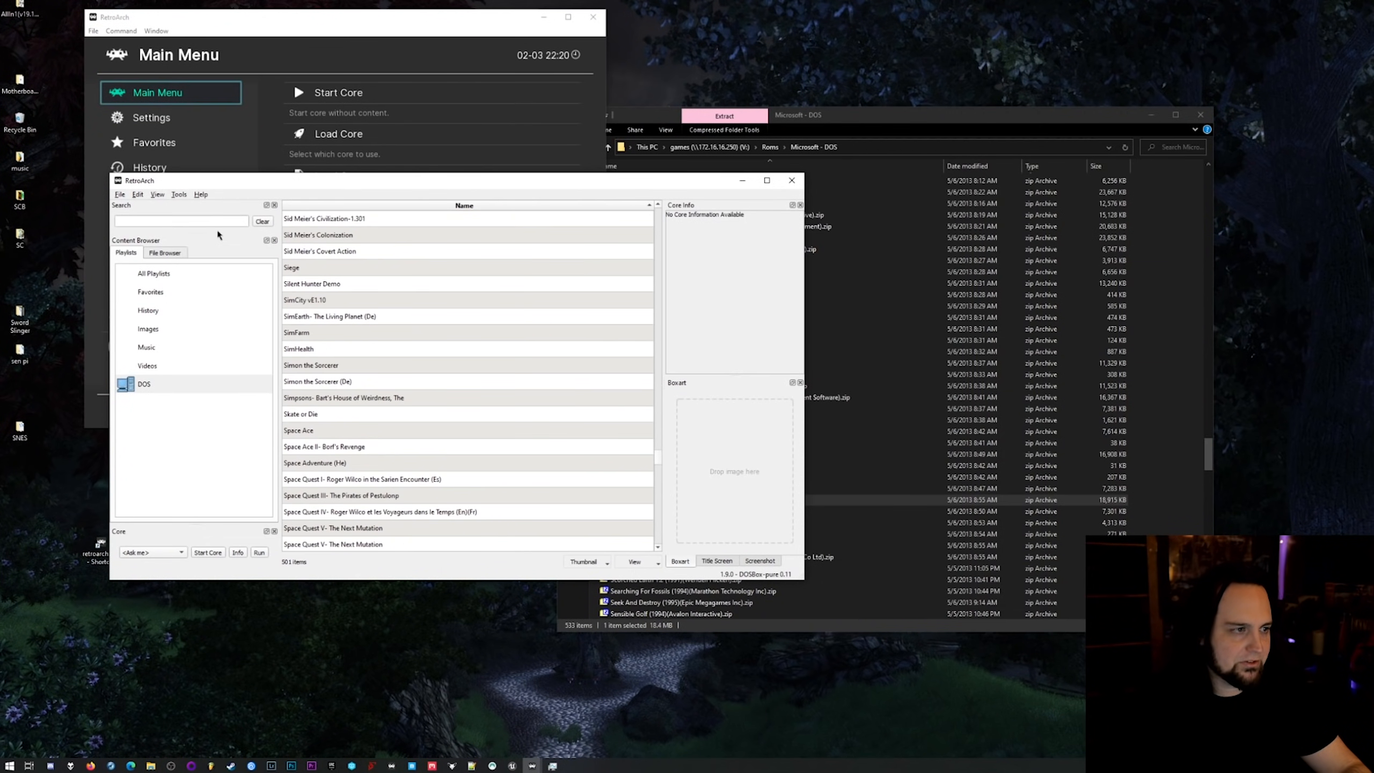
pyautogui.click(165, 253)
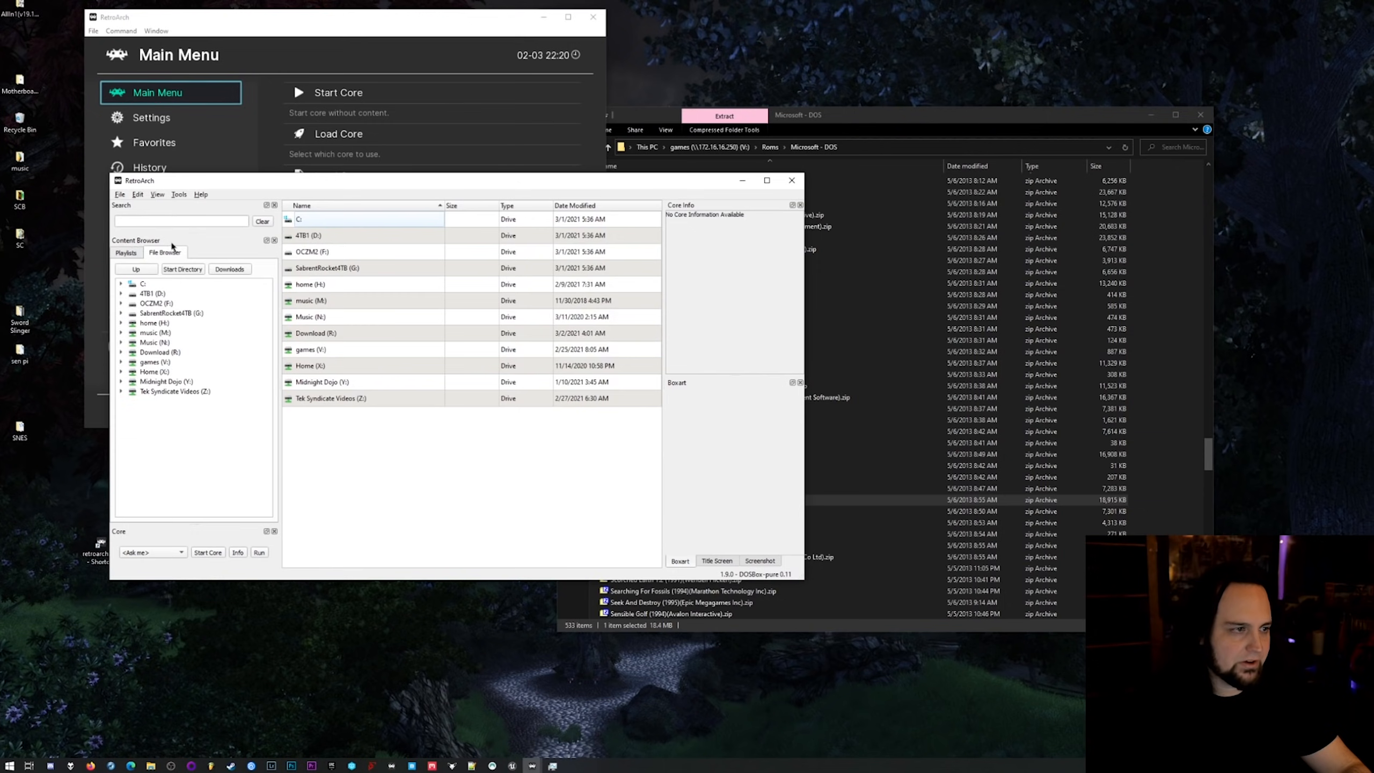
pyautogui.click(135, 250)
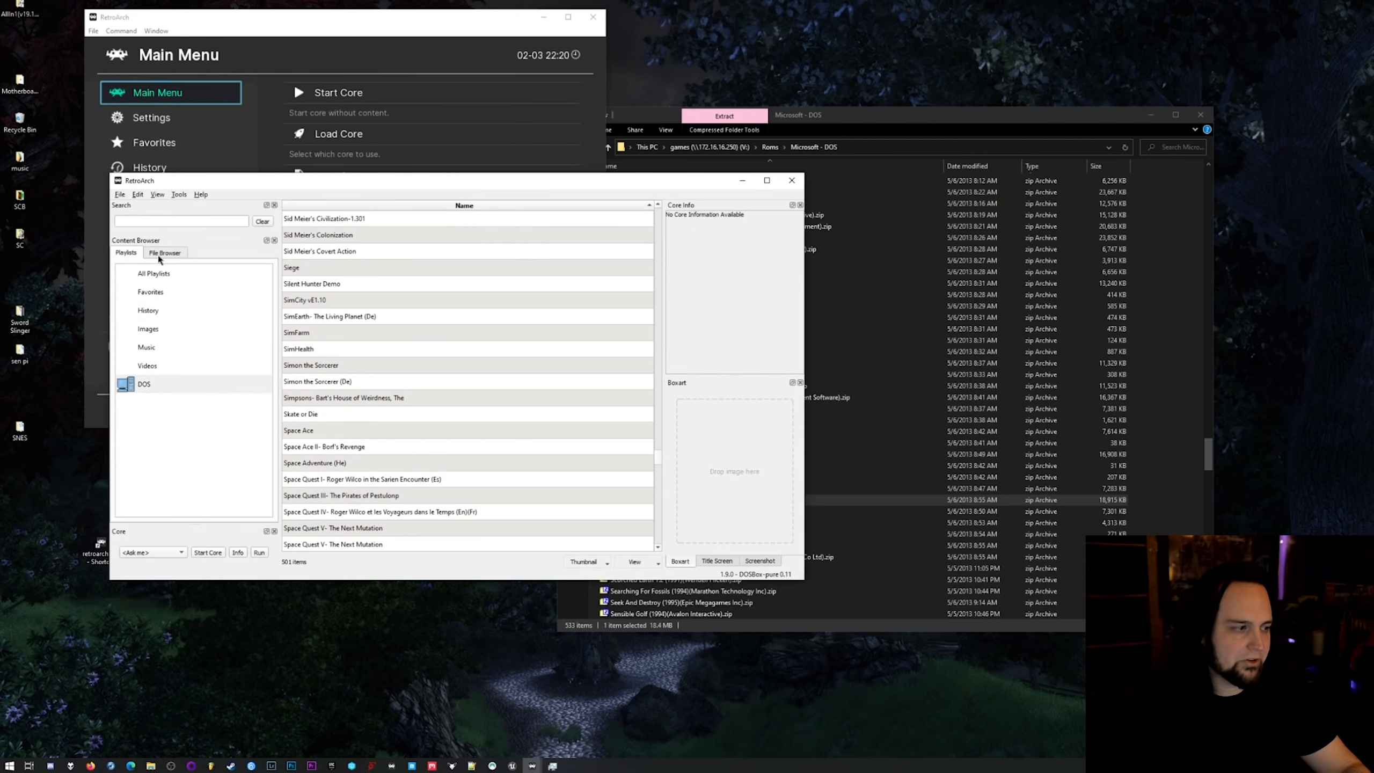
pyautogui.click(857, 120)
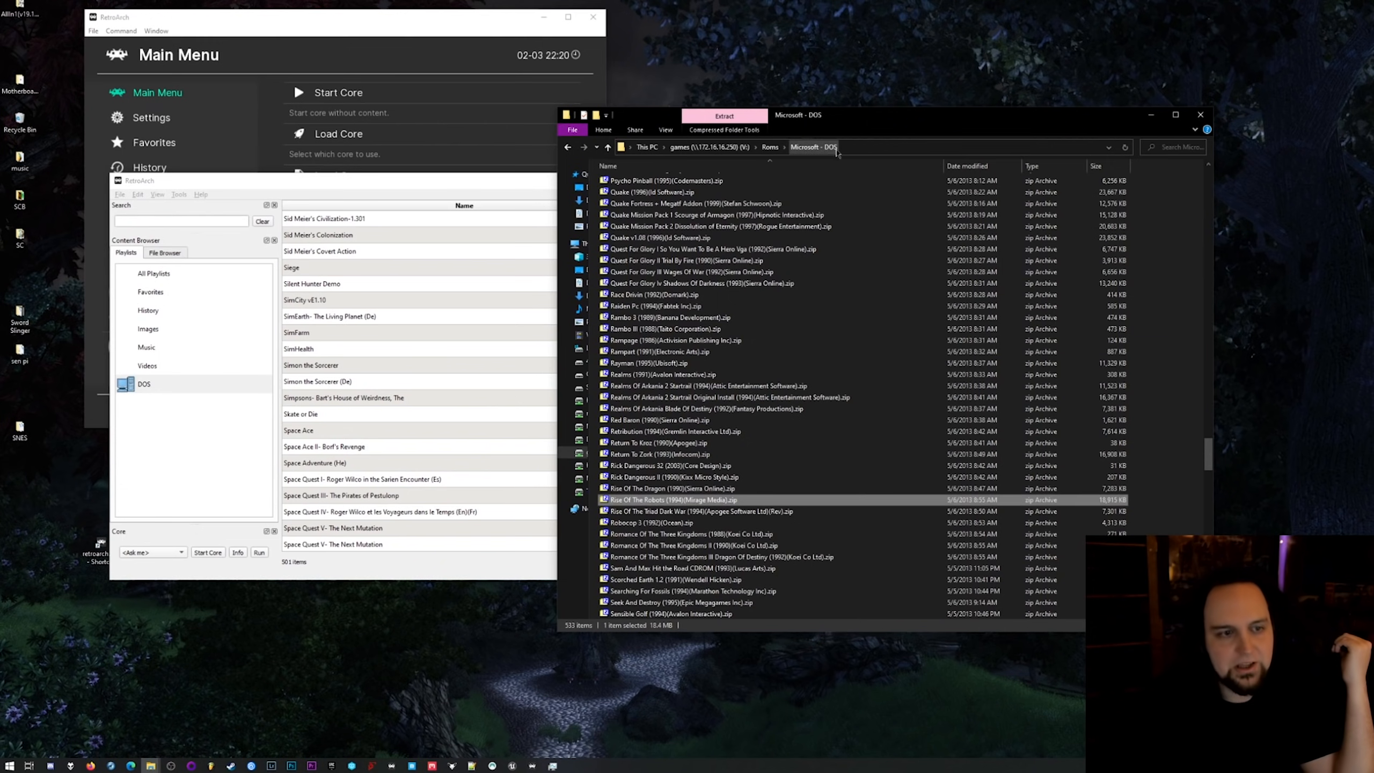
pyautogui.click(553, 219)
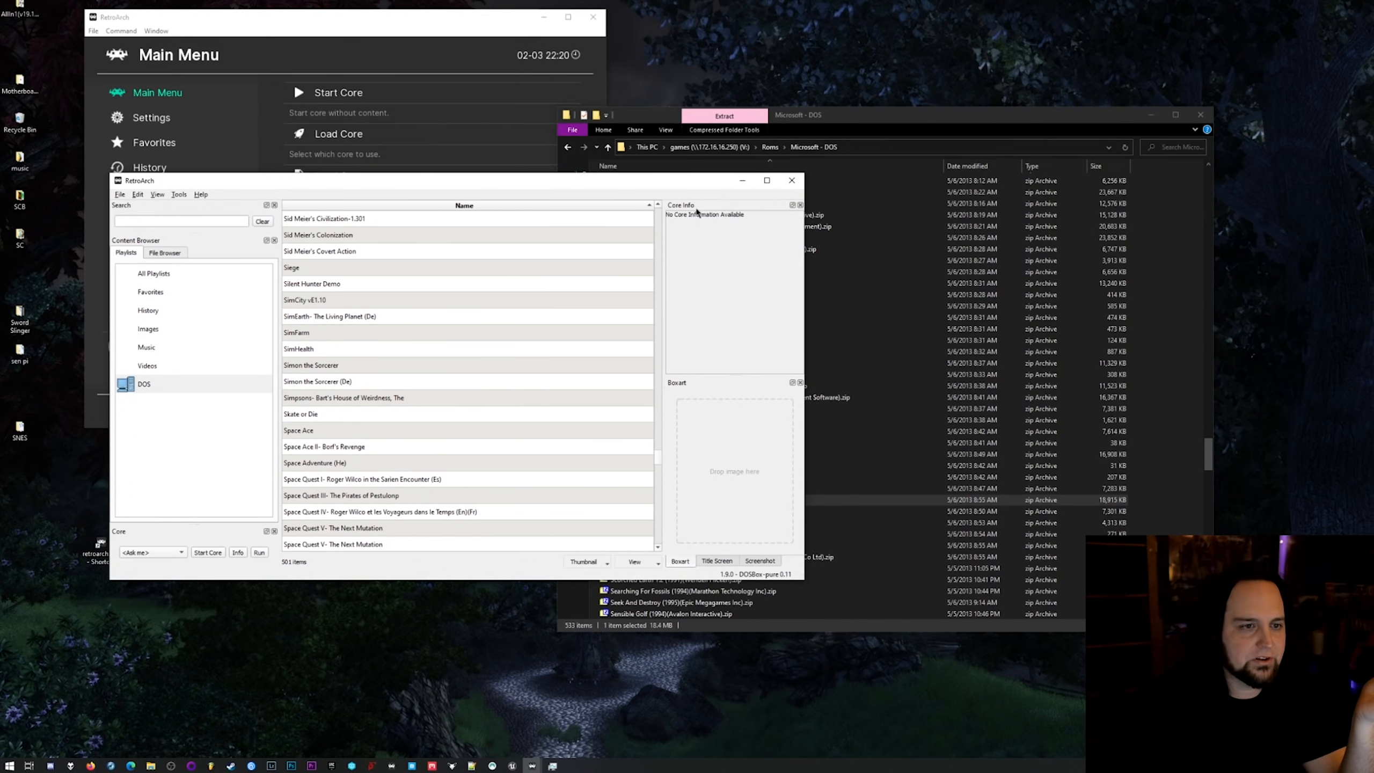
# Try to download the thumbnail for Test Drive III- The Passion in the DOS playlist.
pyautogui.scroll(-15, 646, 488)
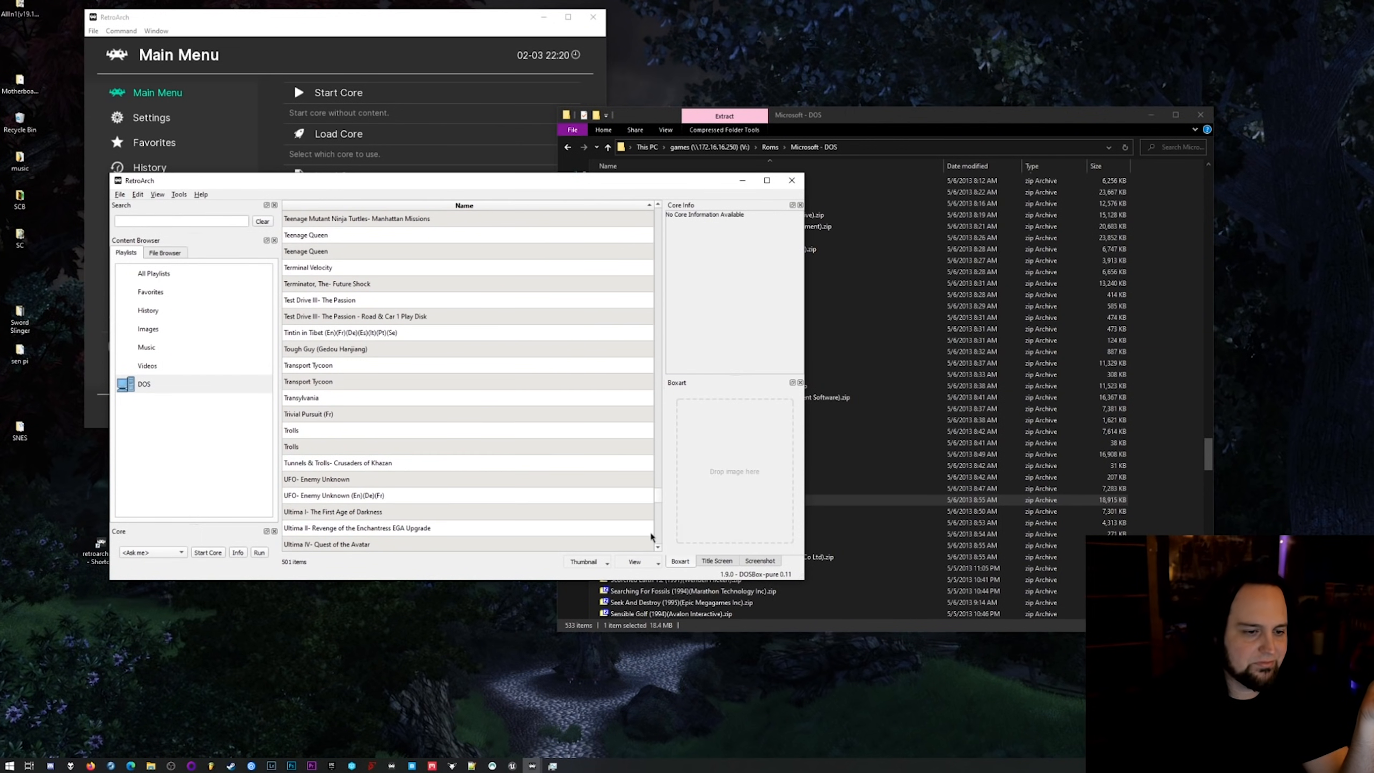
pyautogui.rightClick(337, 300)
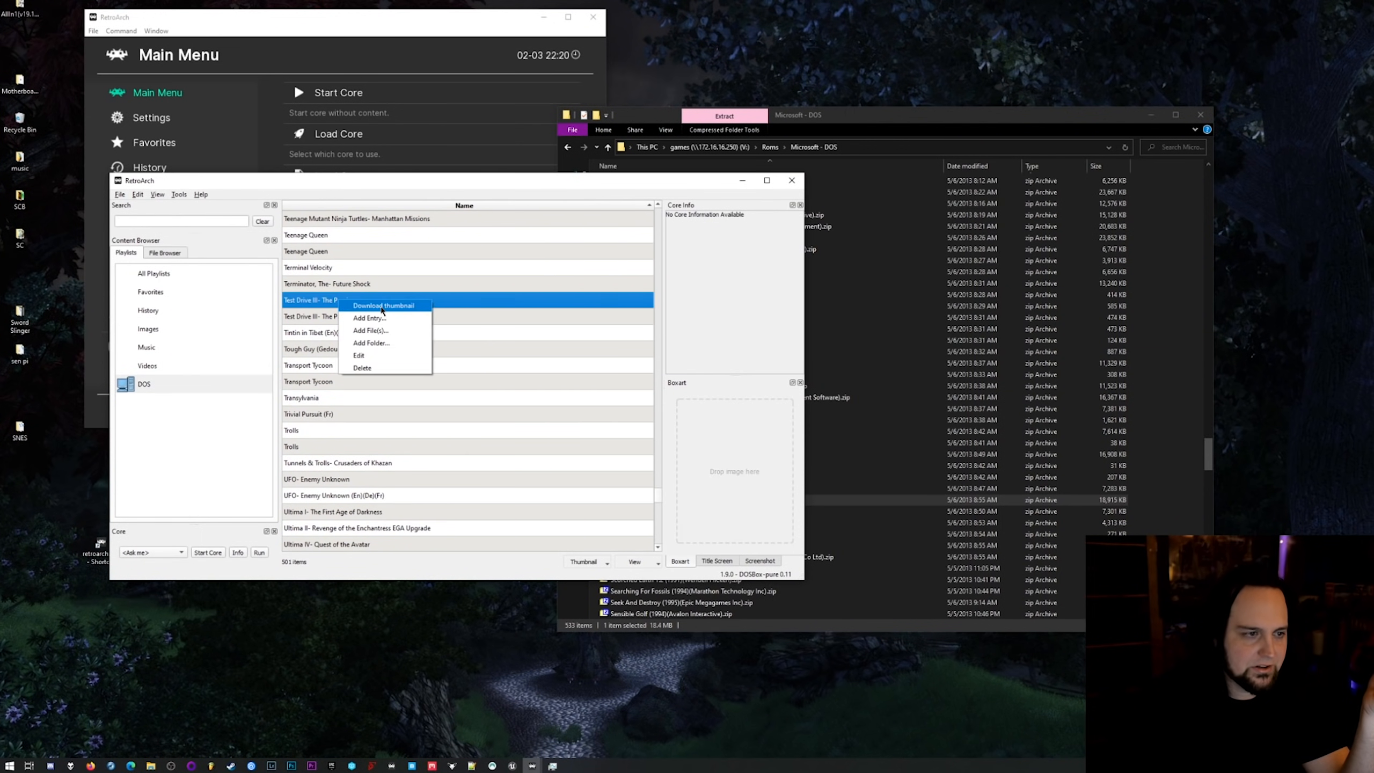
pyautogui.click(373, 308)
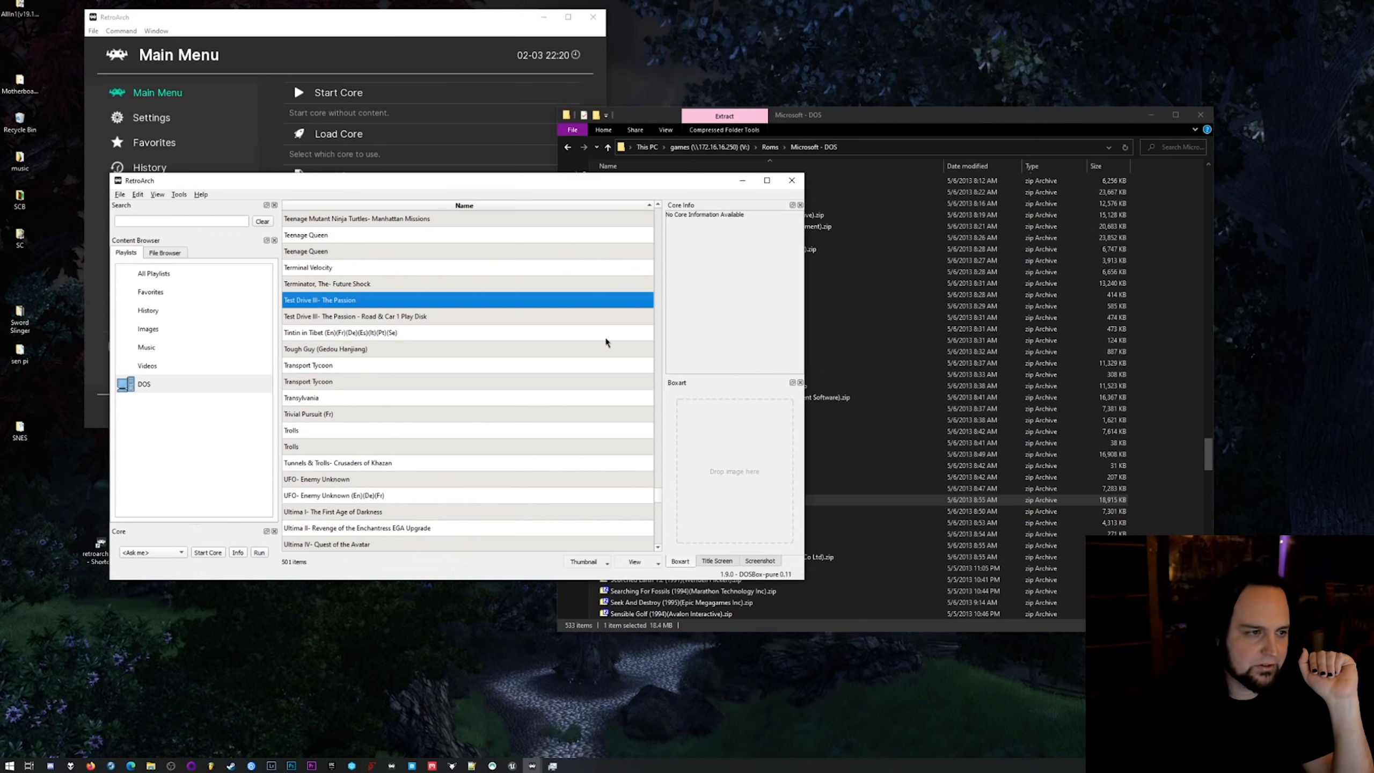
# Download the thumbnail for the first Alone in the Dark entry in the DOS playlist.
pyautogui.moveTo(659, 503); pyautogui.dragTo(659, 225)
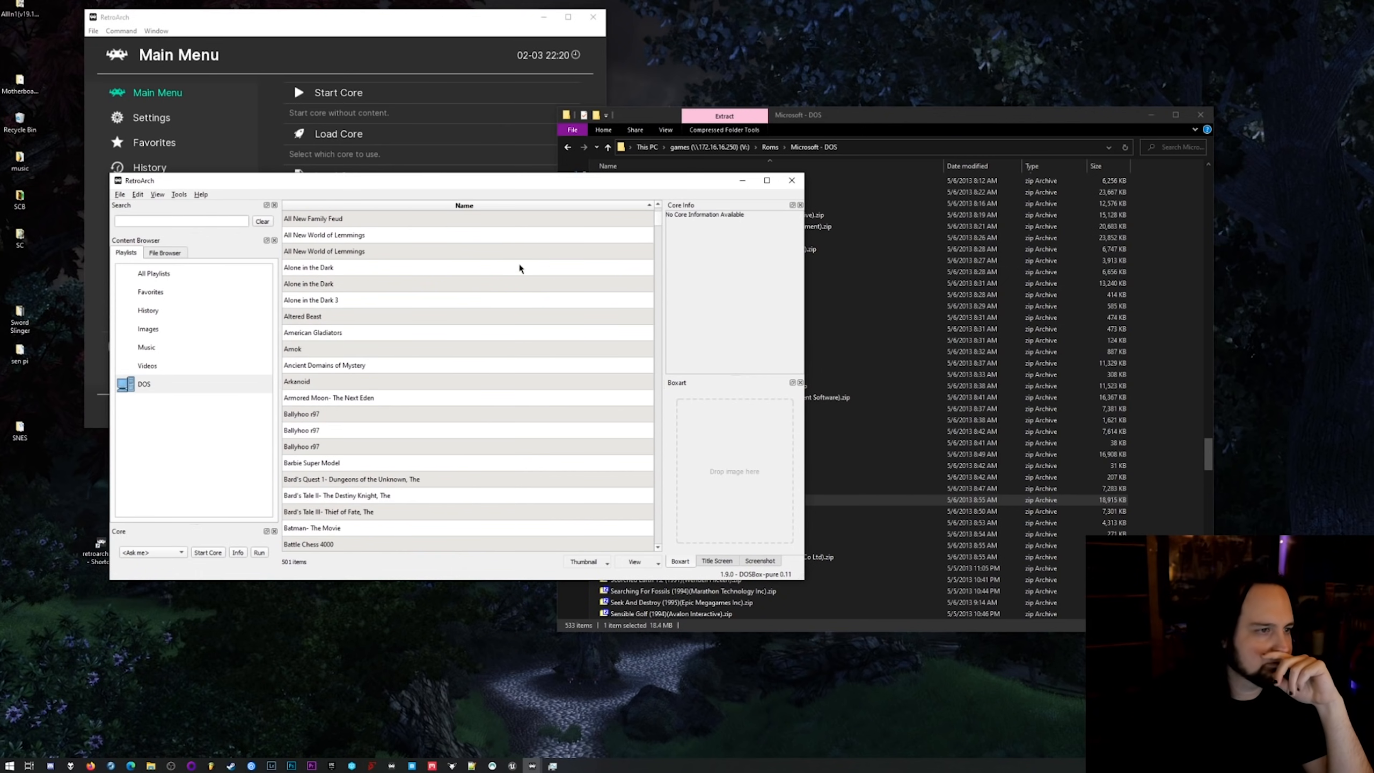
pyautogui.click(328, 265)
pyautogui.rightClick(328, 264)
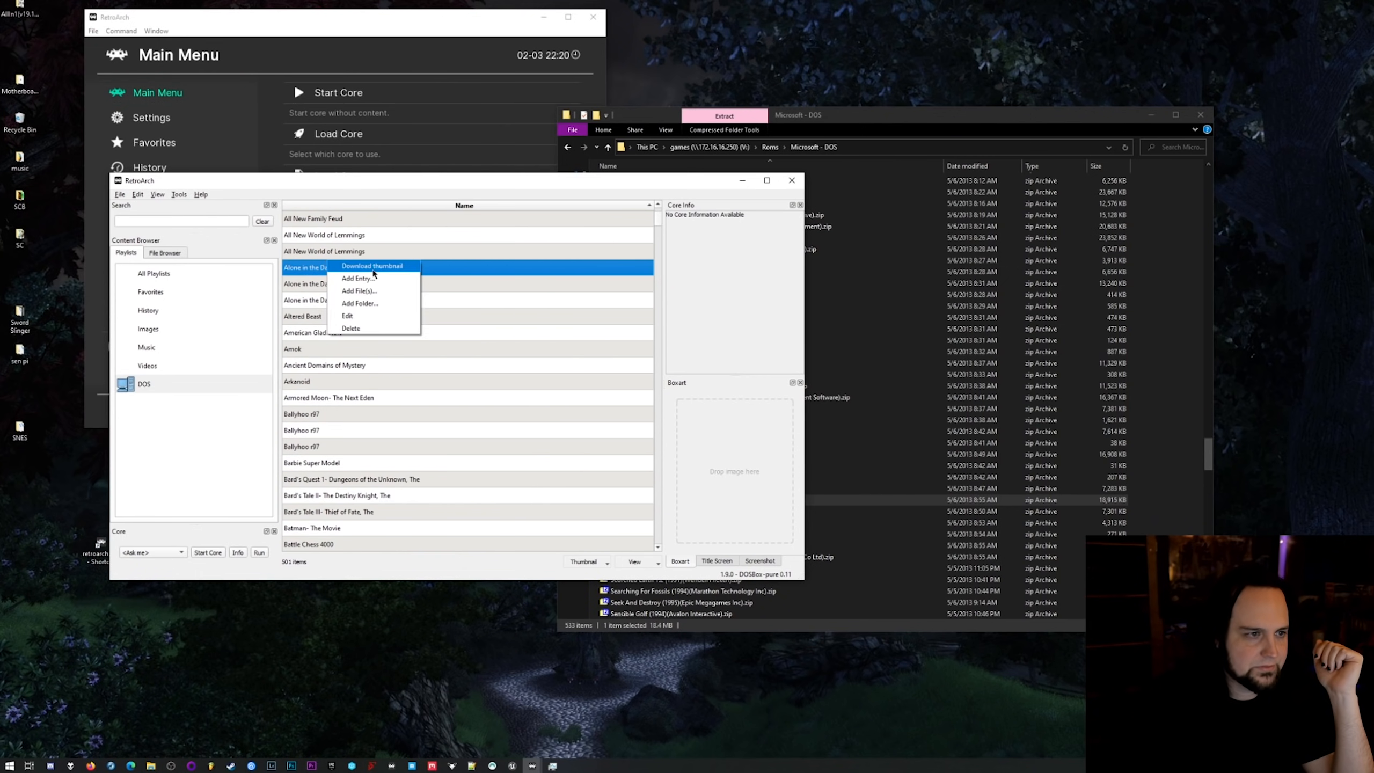
pyautogui.click(373, 265)
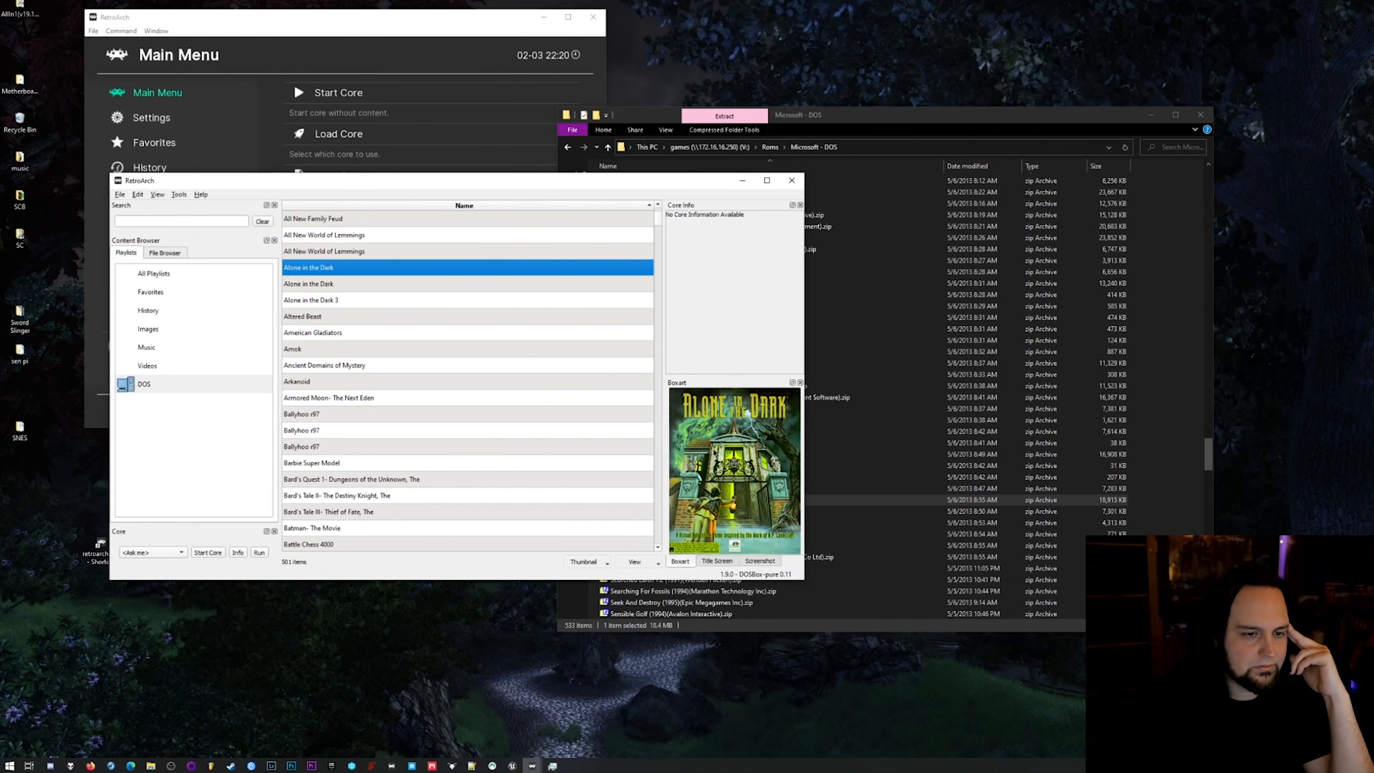
# Check the boxart of both Alone in the Dark entries and download the thumbnail for Alone in the Dark 3.
pyautogui.scroll(2, 343, 292)
pyautogui.click(346, 287)
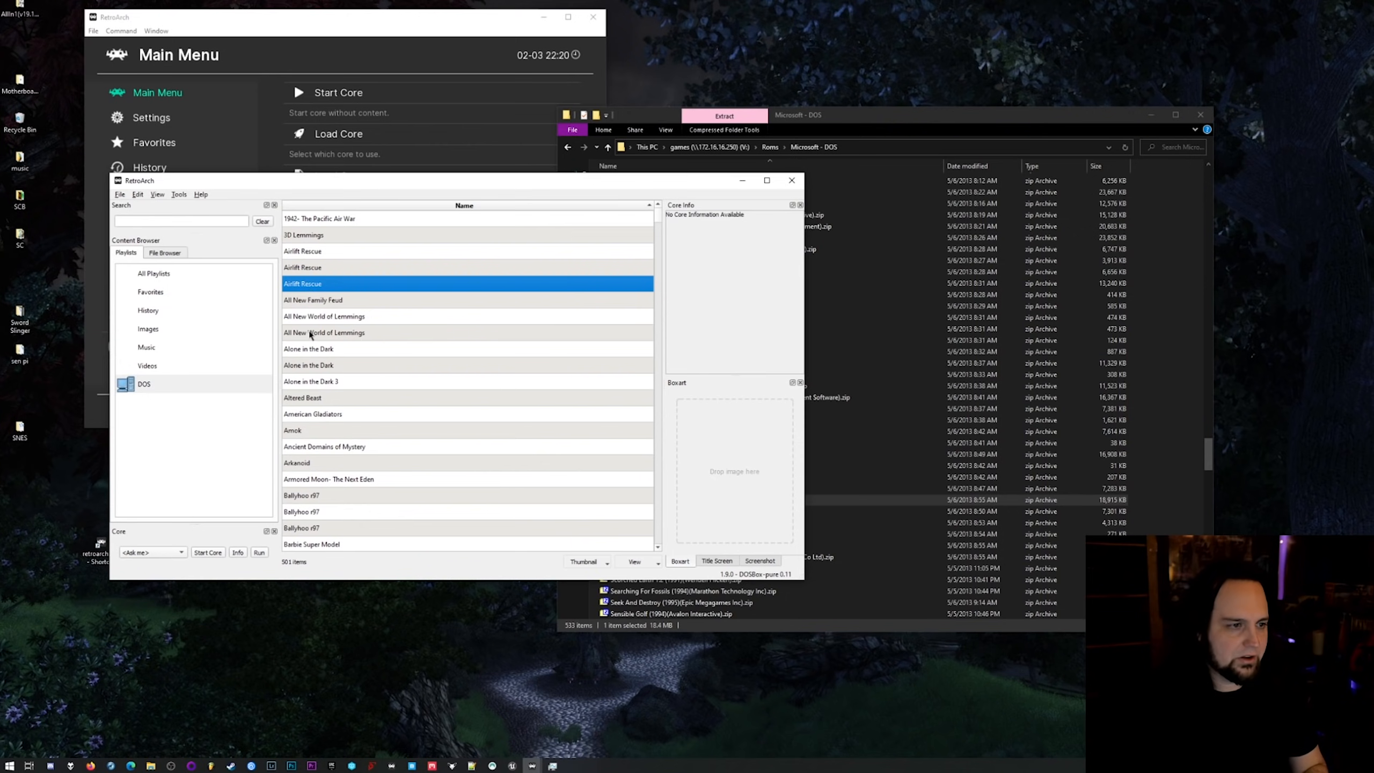
pyautogui.click(320, 349)
pyautogui.click(325, 366)
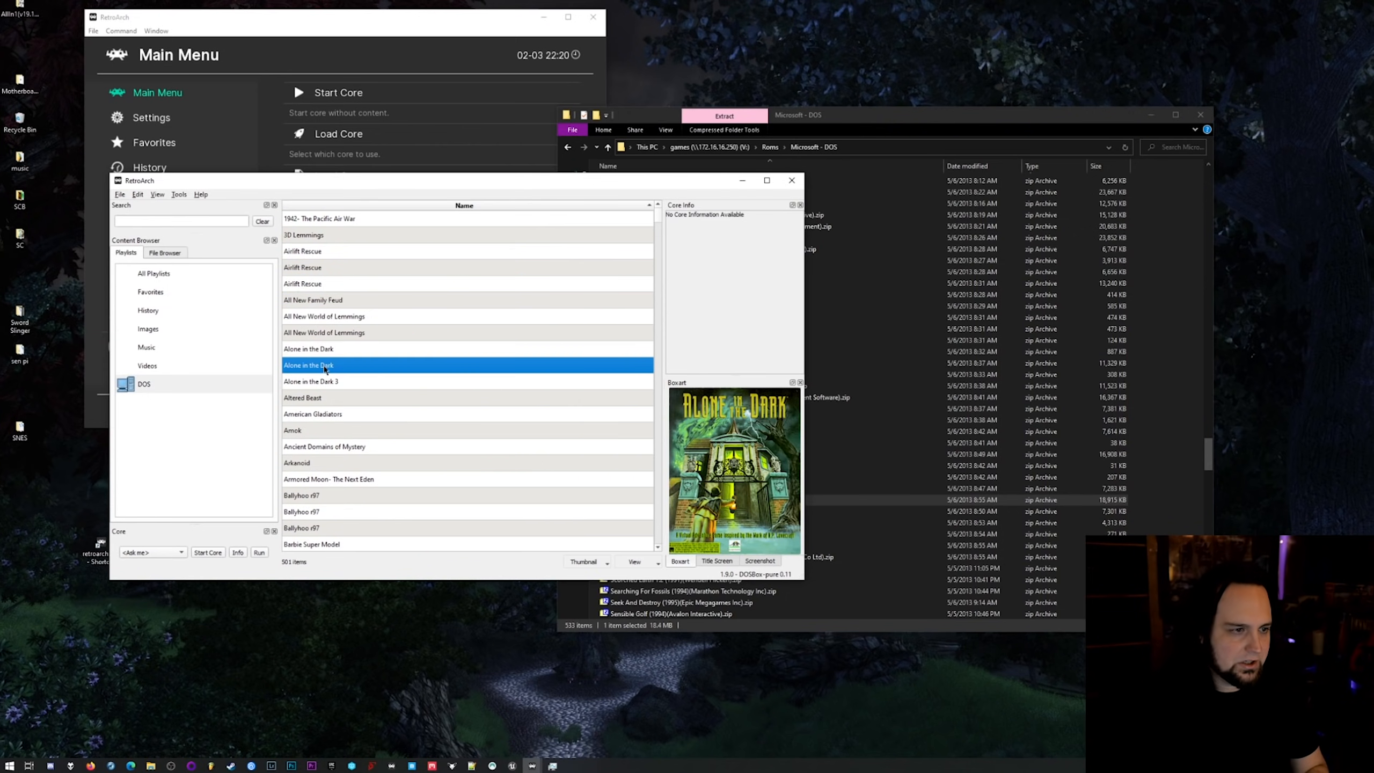
pyautogui.click(324, 382)
pyautogui.rightClick(323, 383)
pyautogui.click(346, 386)
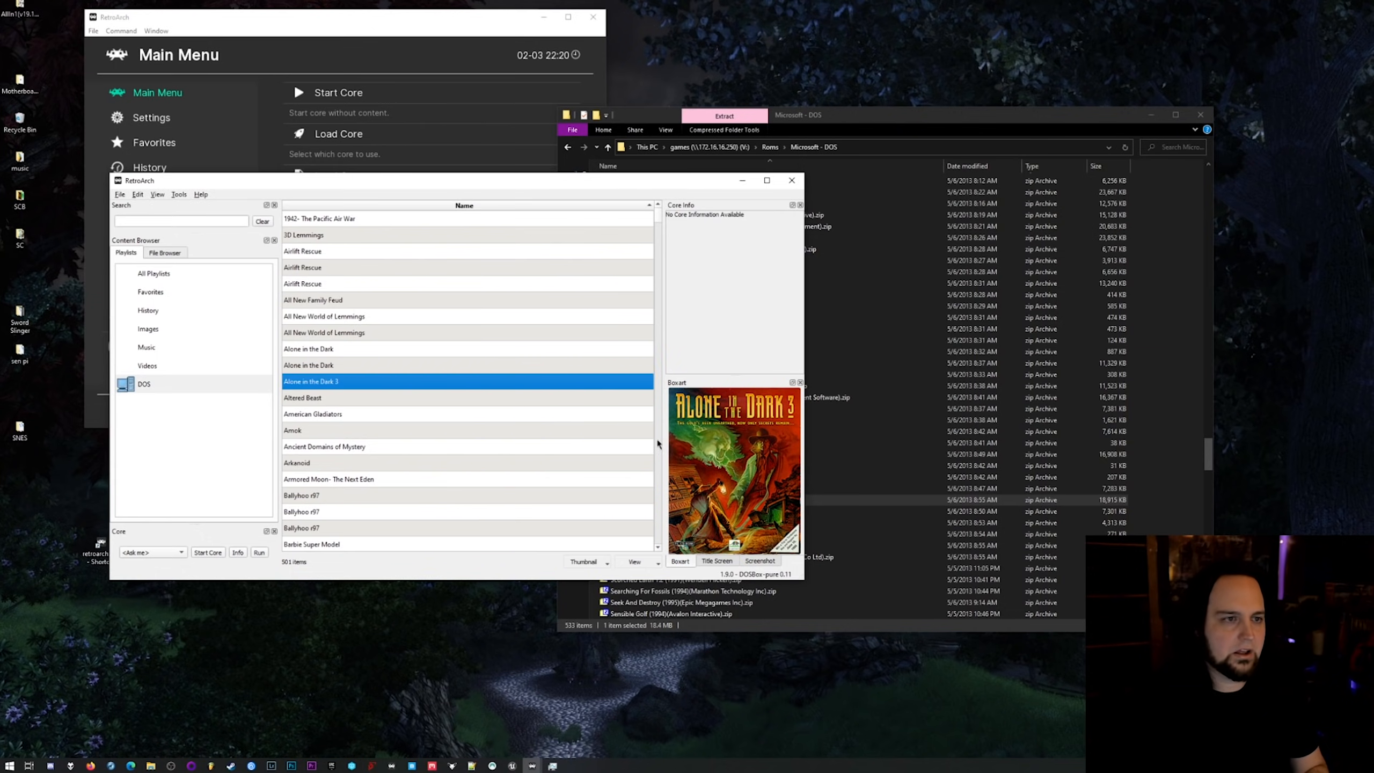
# Close the desktop menu, check the DOS playlist in the main window, and reopen the desktop menu with All New Family Feud selected.
pyautogui.click(793, 181)
pyautogui.click(346, 220)
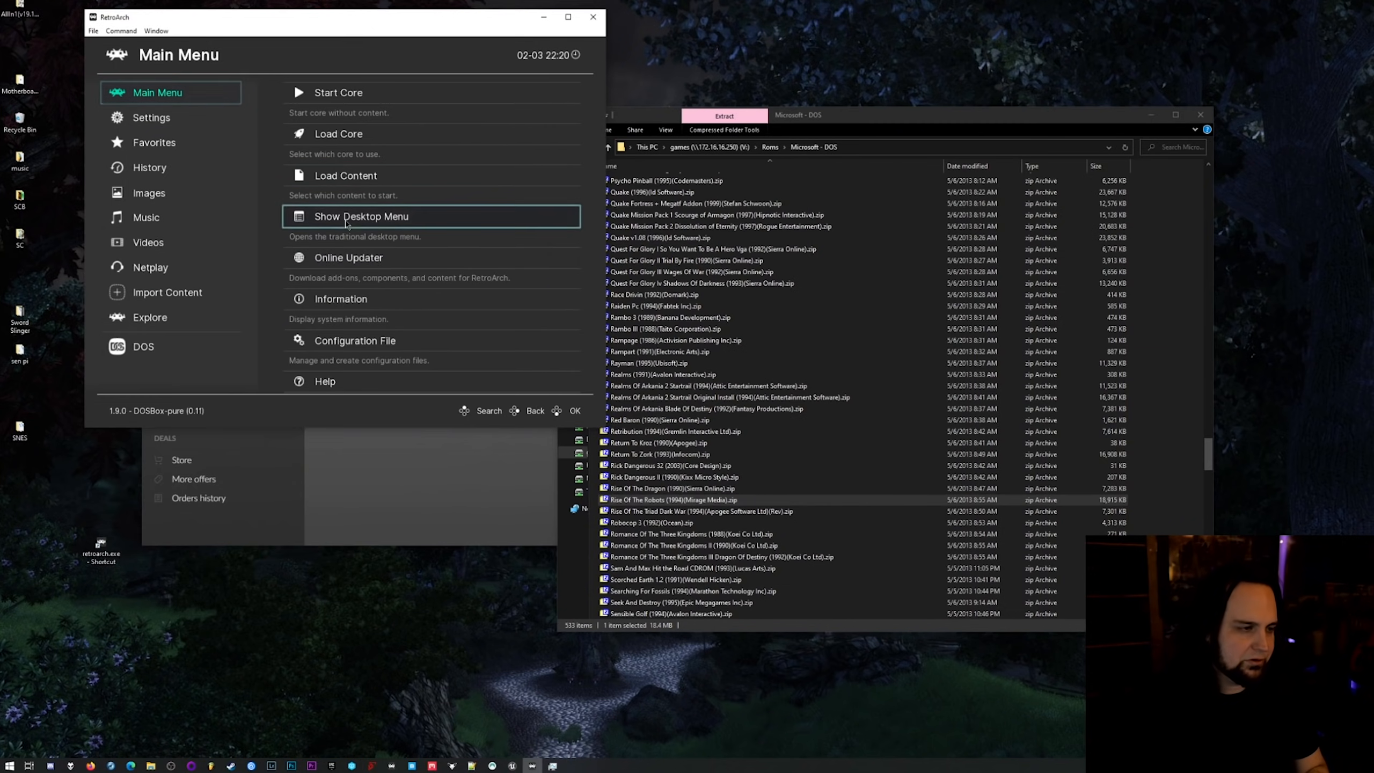
pyautogui.click(792, 181)
pyautogui.click(144, 347)
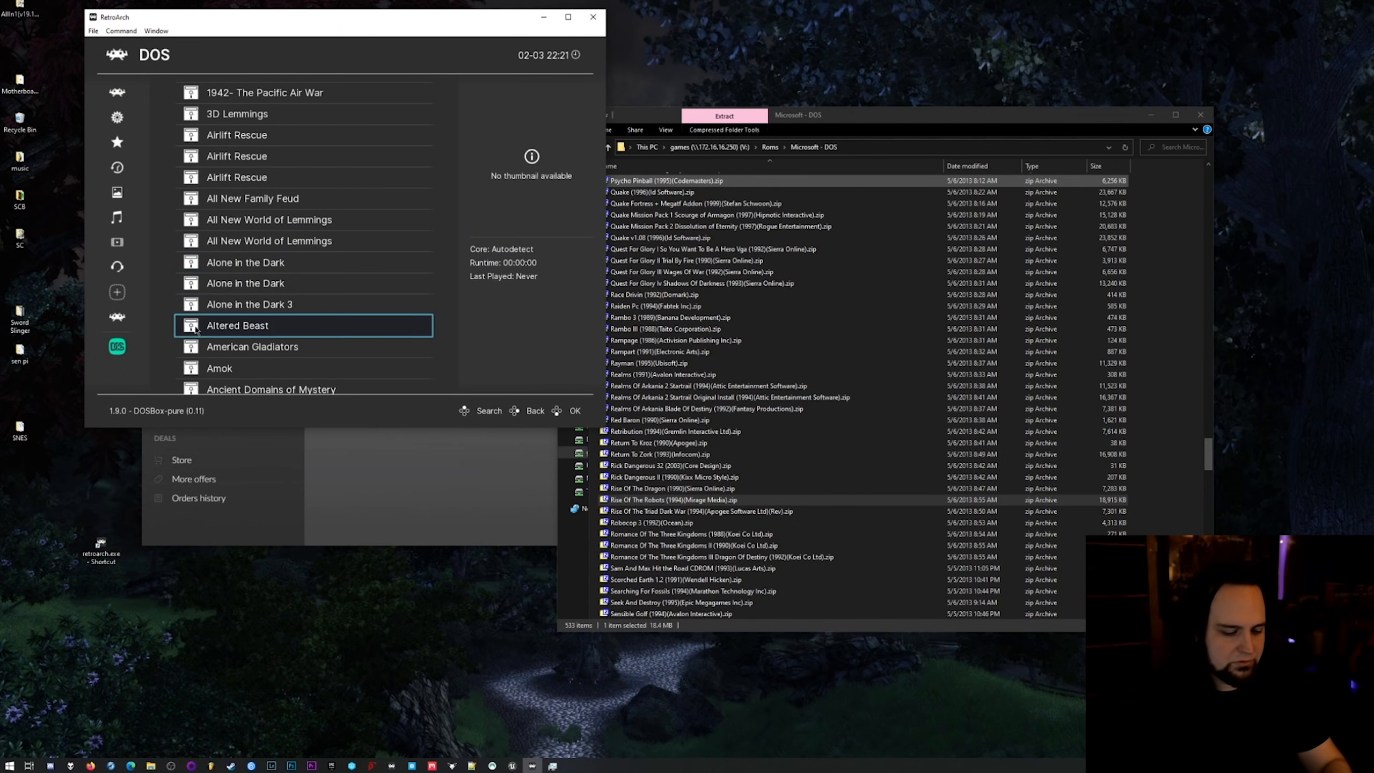
pyautogui.press('F5')
pyautogui.click(498, 303)
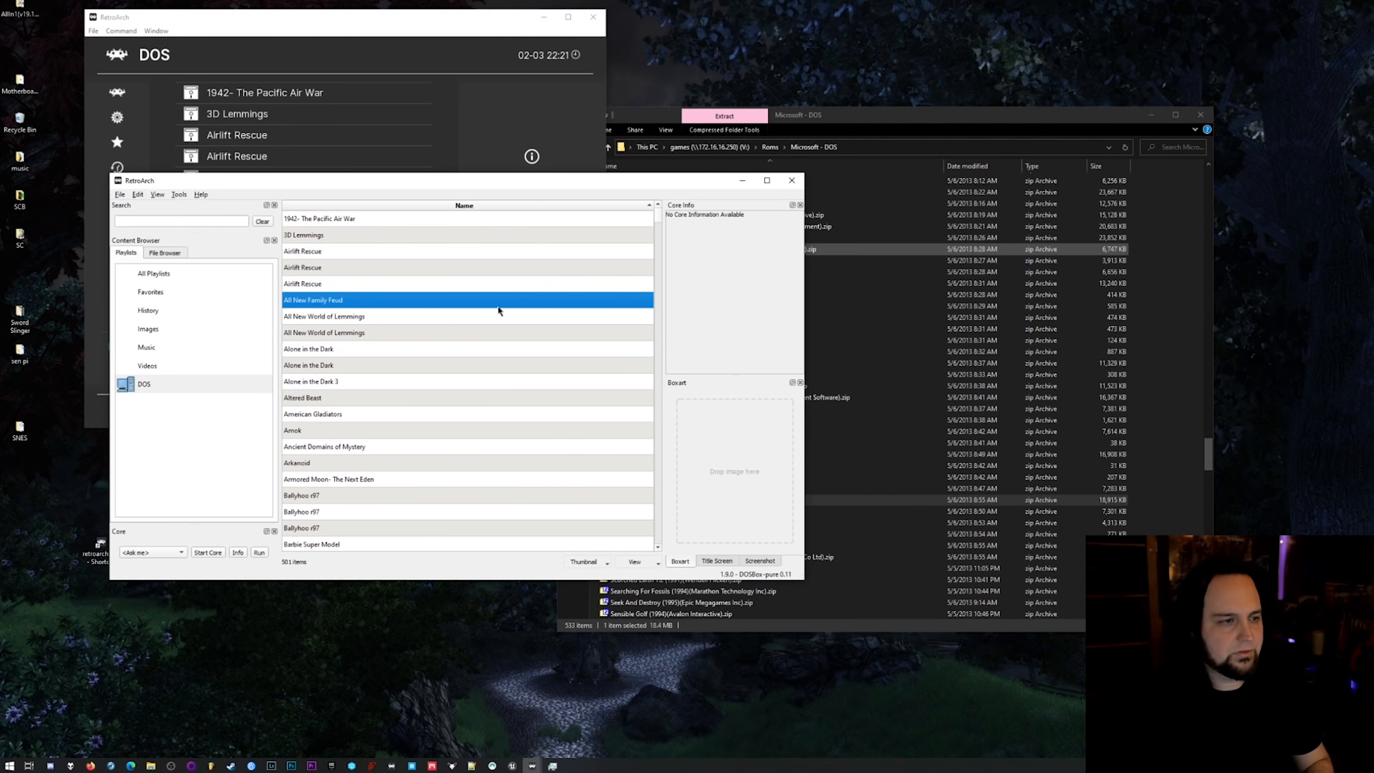
# View the available thumbnail types, browse the DOS playlist, and search it for "rise".
pyautogui.click(606, 565)
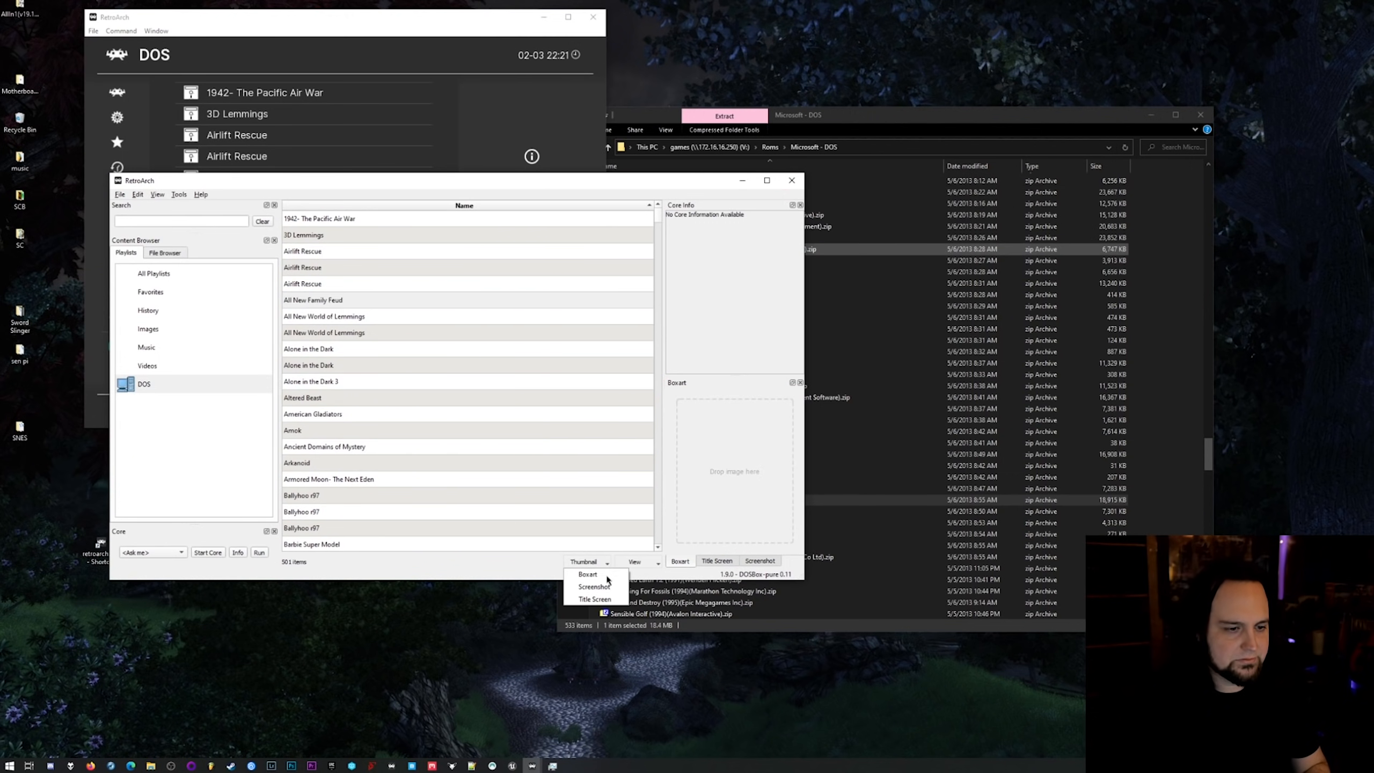
pyautogui.click(467, 305)
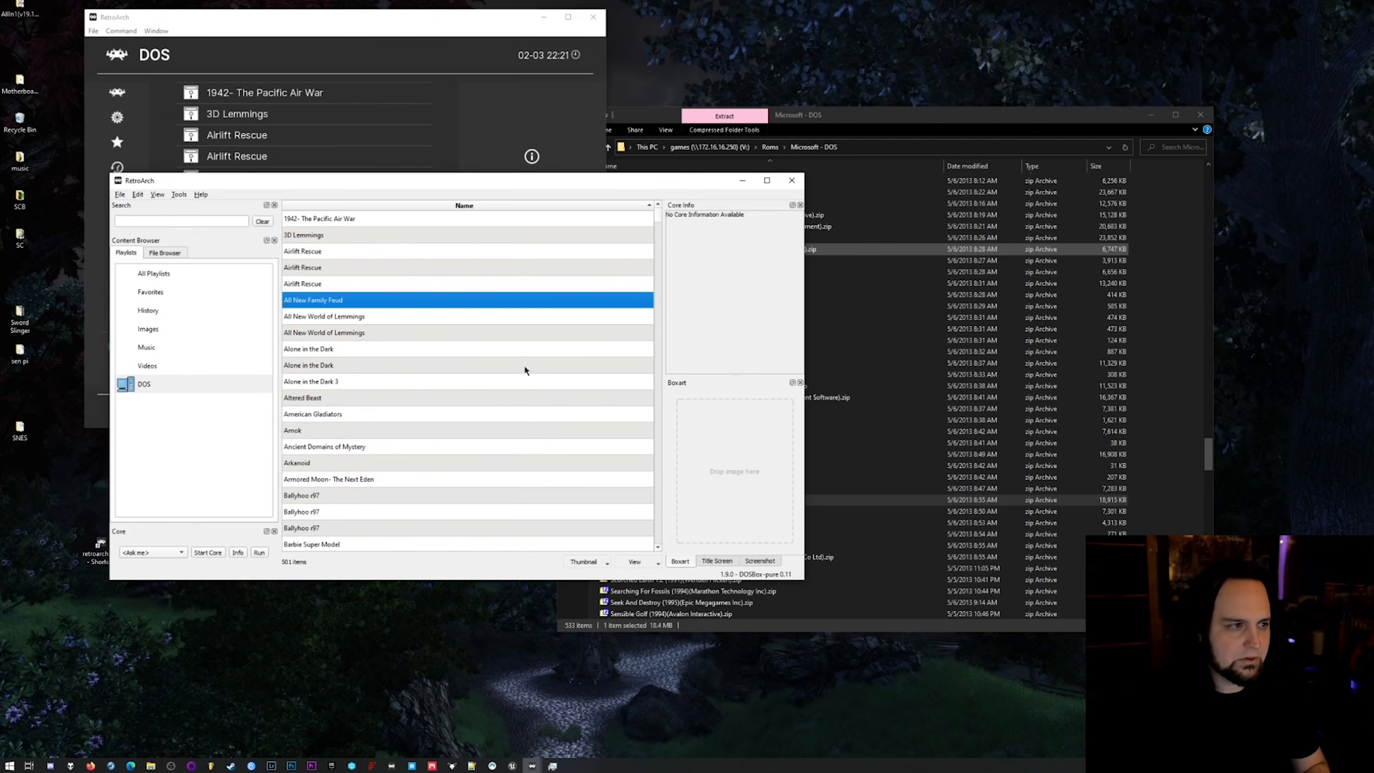
pyautogui.scroll(-6, 526, 364)
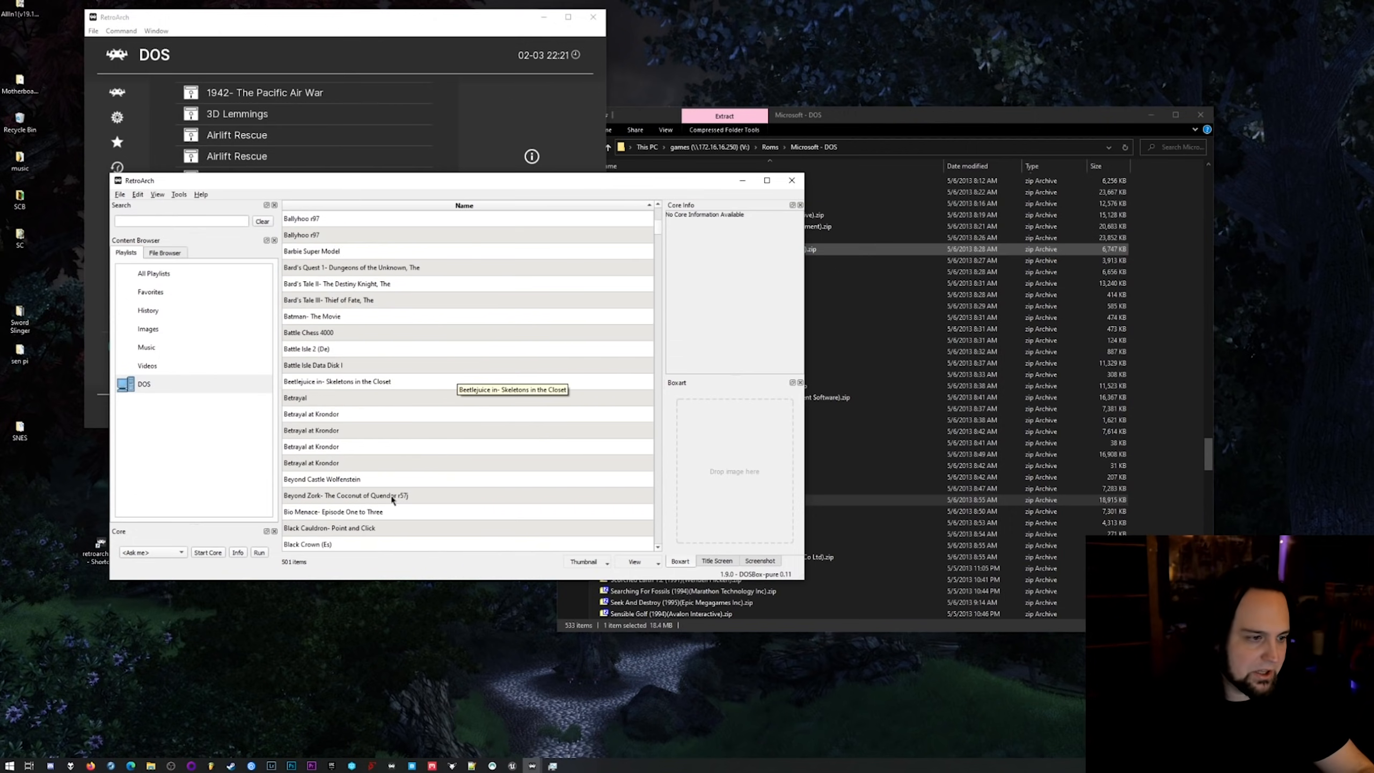
pyautogui.scroll(-18, 658, 232)
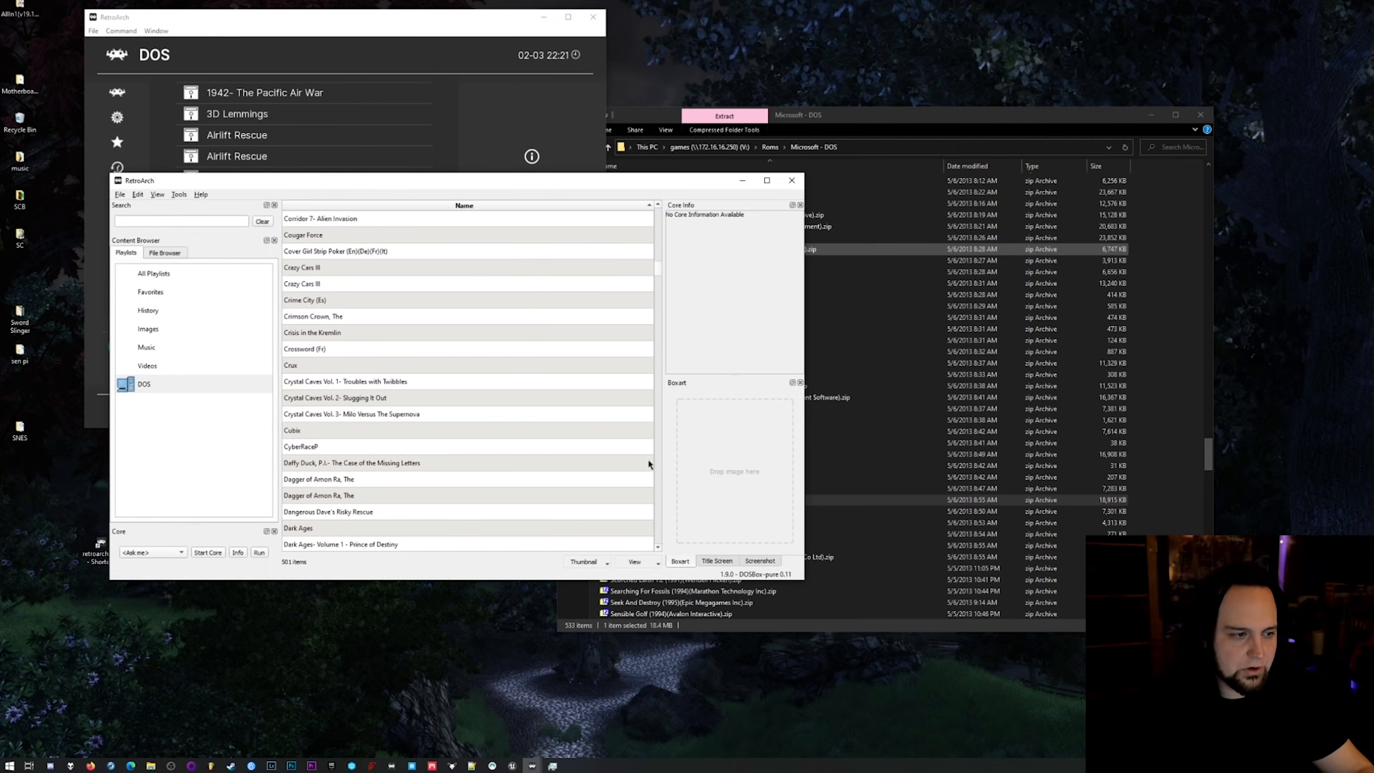
pyautogui.moveTo(659, 274); pyautogui.dragTo(659, 478)
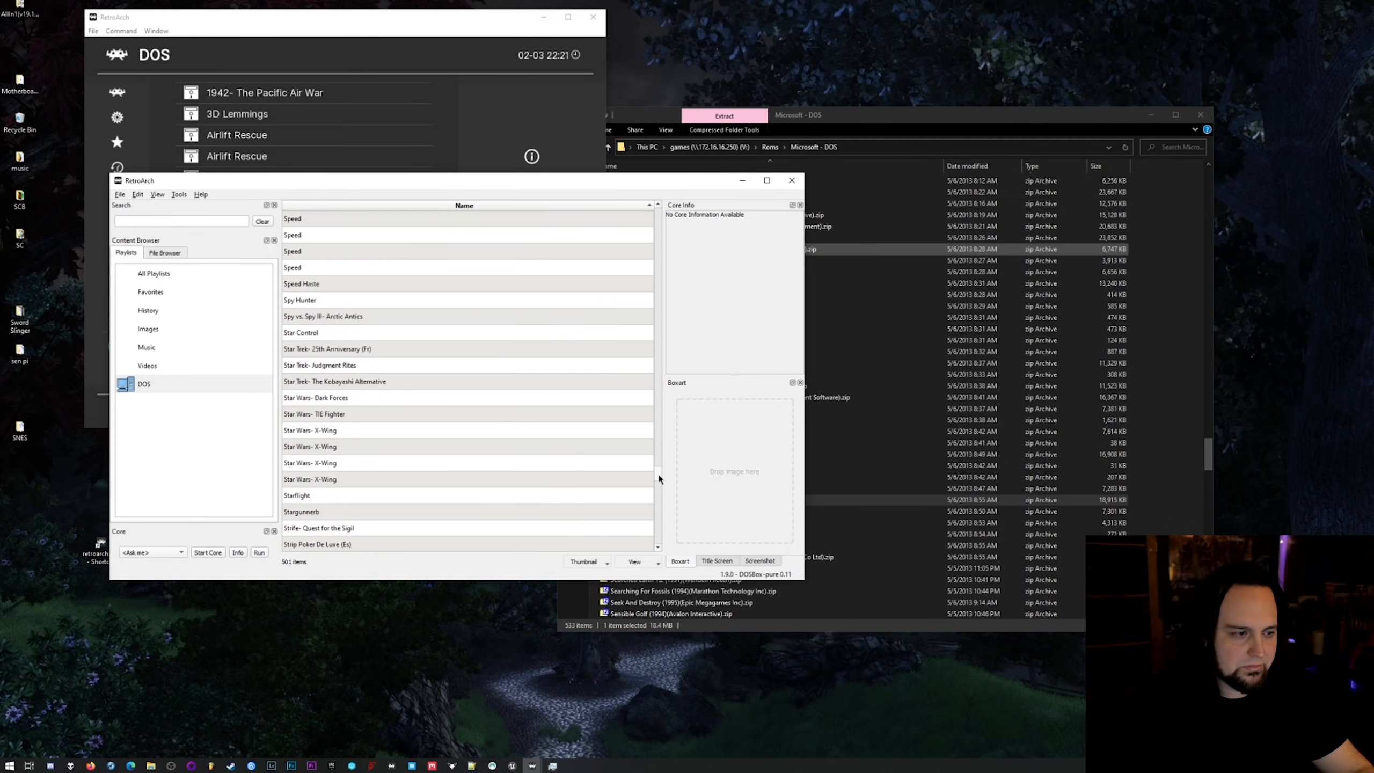
pyautogui.click(192, 219)
pyautogui.write('rise')
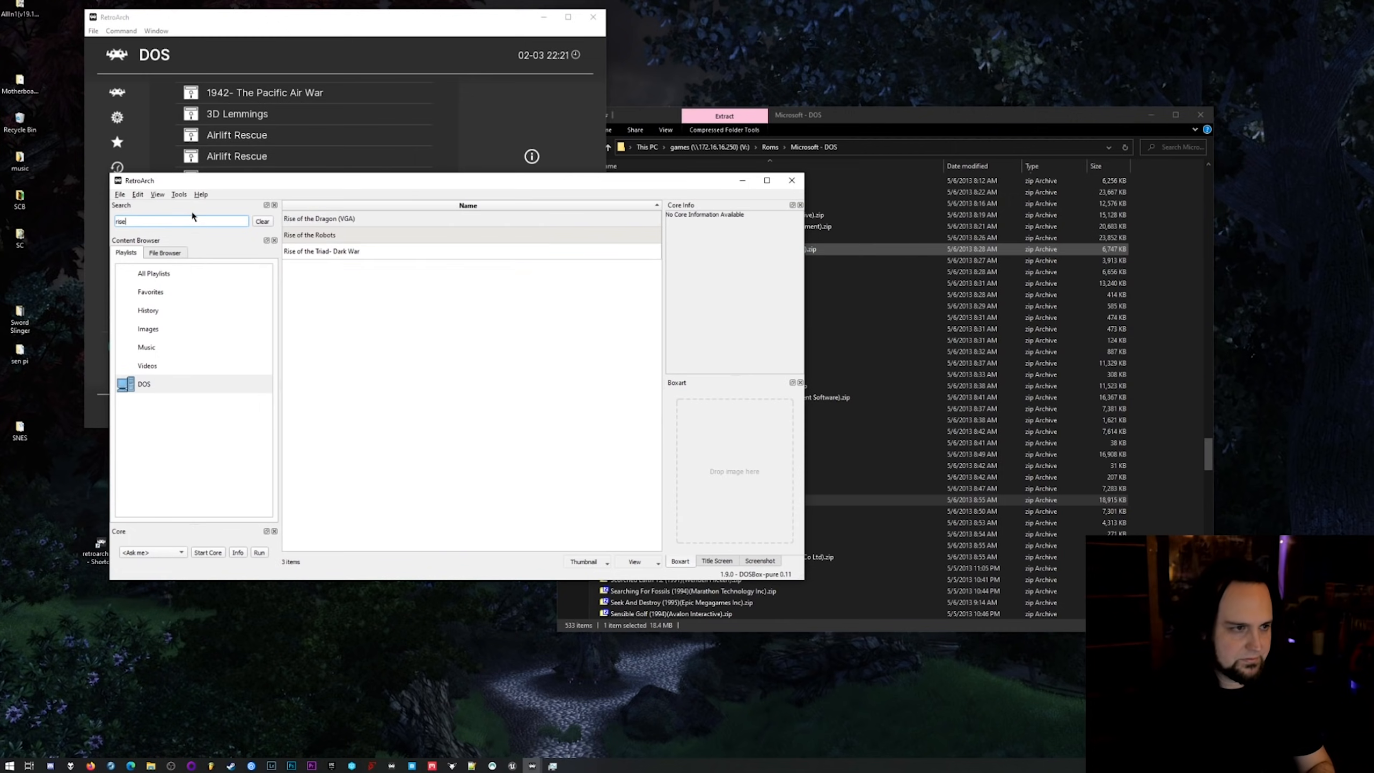
# Try to run Rise of the Triad- Dark War from the playlist search results with the DOSBox Pure core.
pyautogui.click(342, 250)
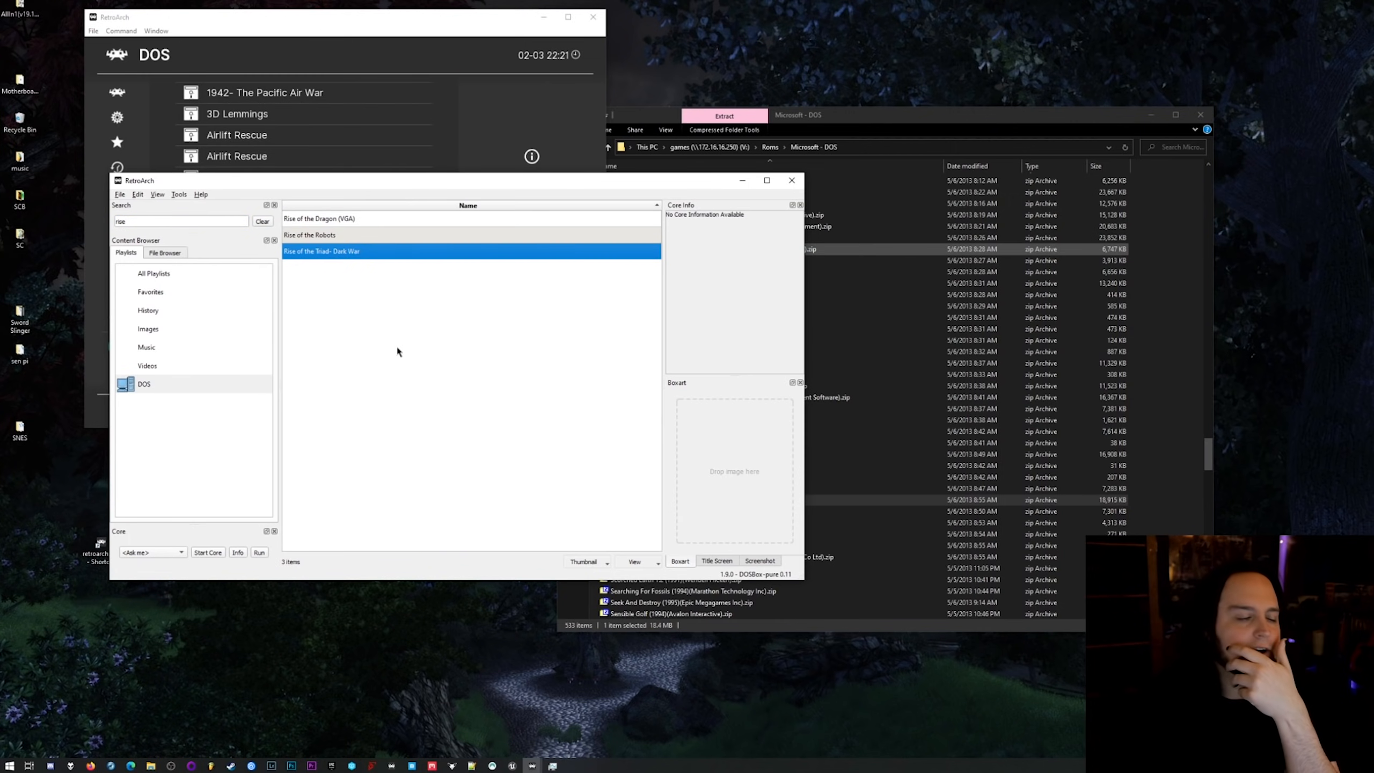
pyautogui.doubleClick(307, 251)
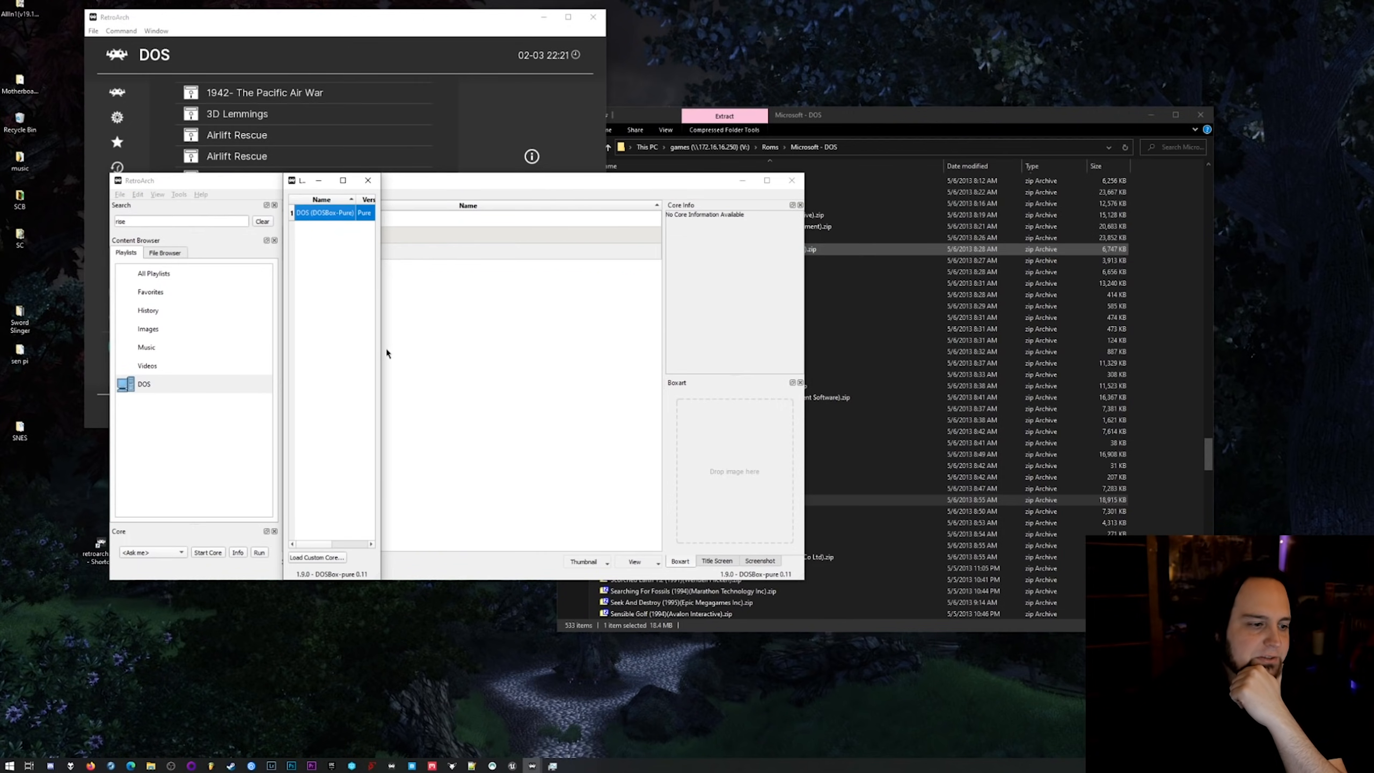
pyautogui.moveTo(383, 372); pyautogui.dragTo(521, 359)
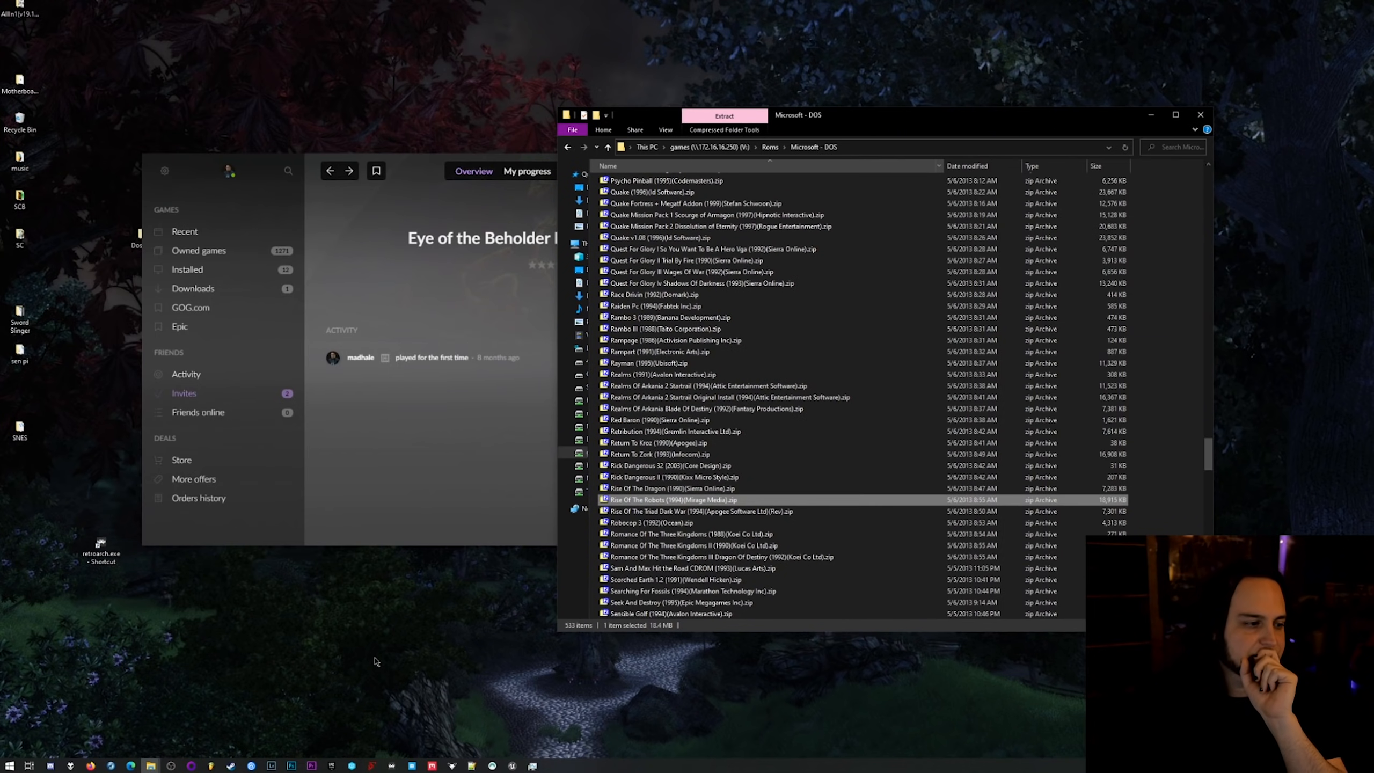
# Restart RetroArch and load the Rise Of The Triad Dark War (1994)(Apogee Software Ltd)(Rev) zip archive from the Microsoft - DOS folder.
pyautogui.doubleClick(100, 547)
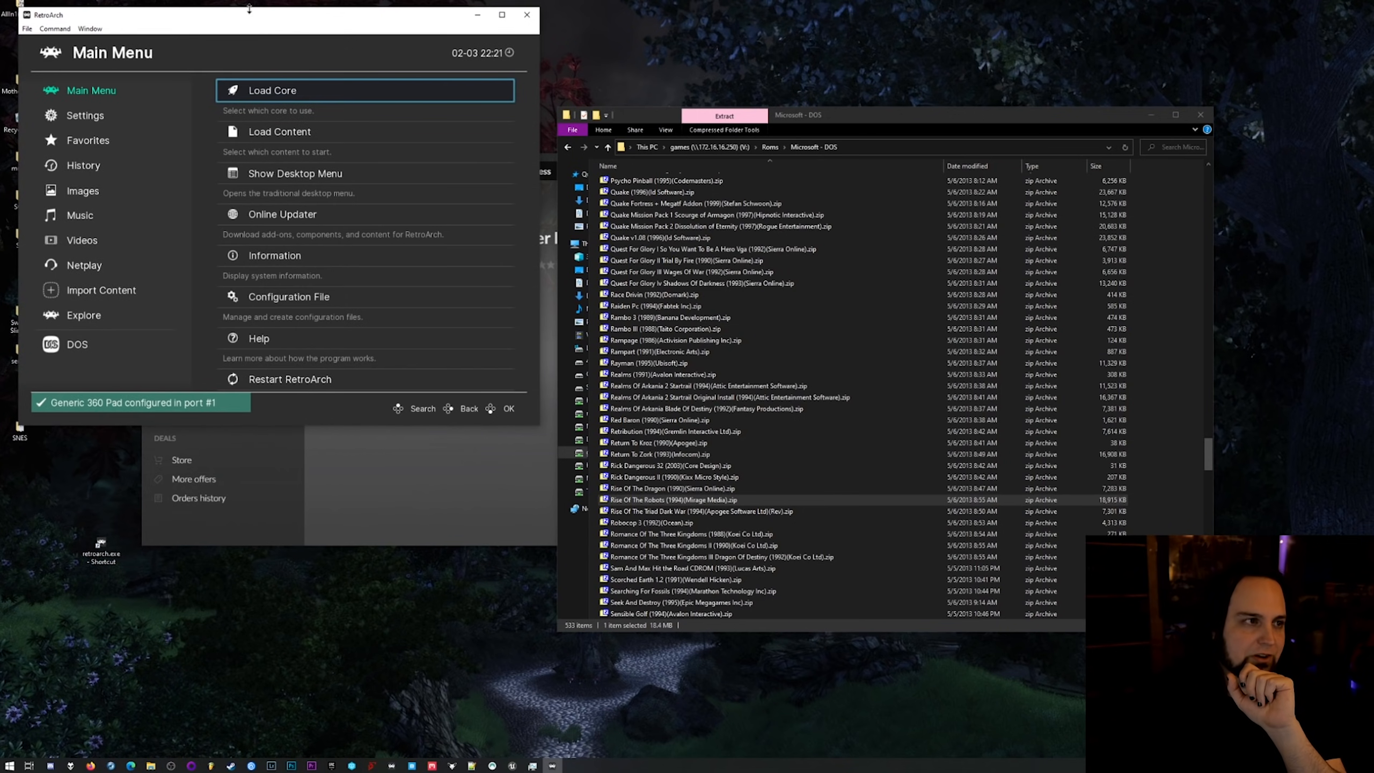
pyautogui.scroll(-2, 327, 242)
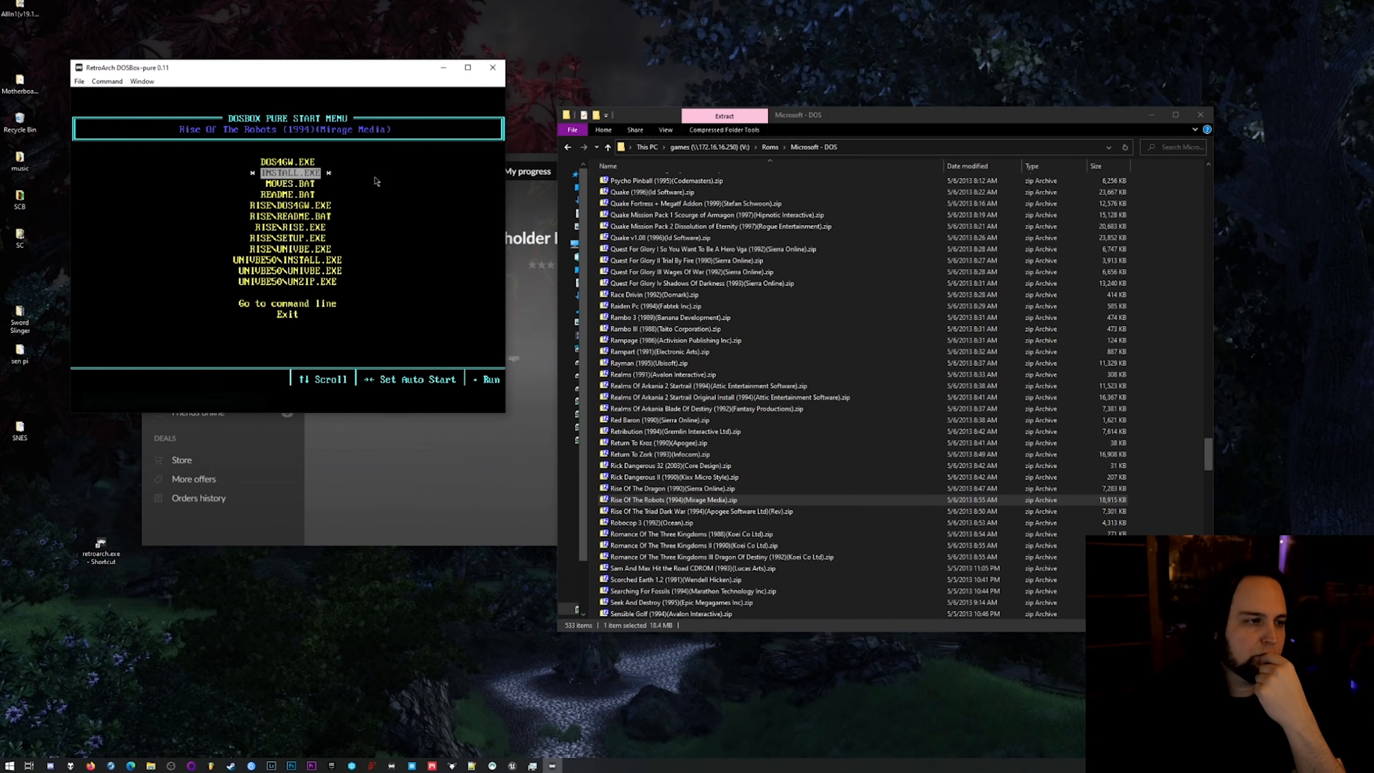
pyautogui.press('Down')
pyautogui.press('Down')
pyautogui.press('Return')
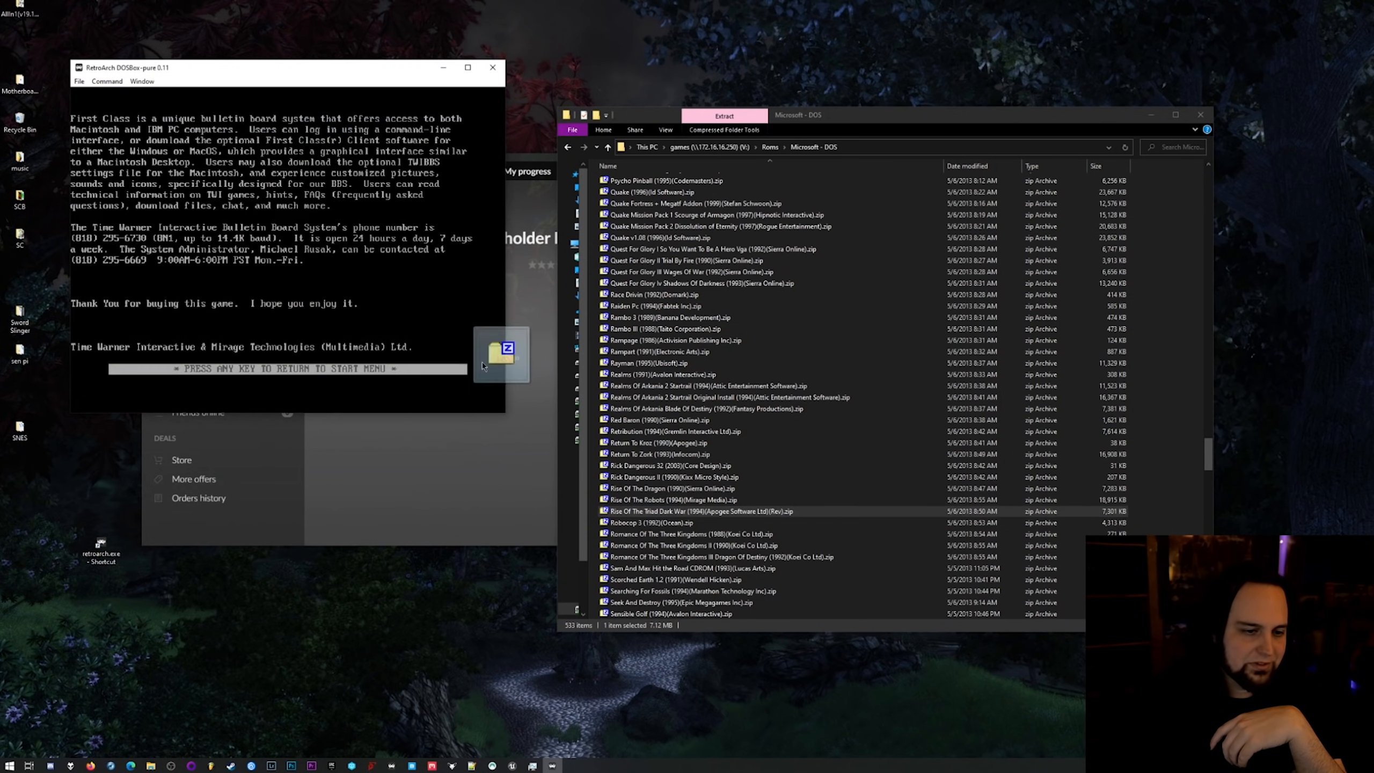
pyautogui.moveTo(452, 344); pyautogui.dragTo(452, 344)
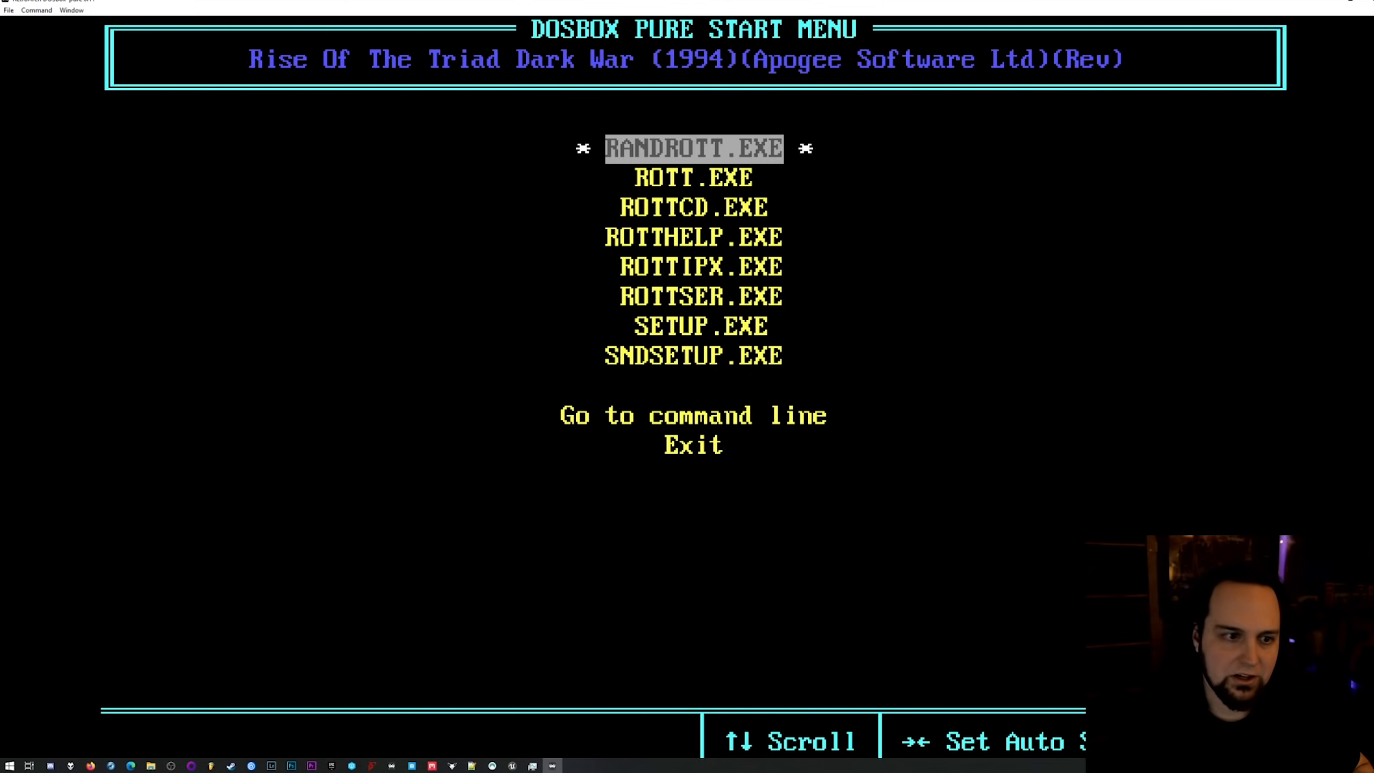
# Run SETUP.EXE from the Rise Of The Triad start menu.
pyautogui.press('Down')
pyautogui.press('Down')
pyautogui.press('Down')
pyautogui.press('Down')
pyautogui.press('Down')
pyautogui.press('Down')
pyautogui.press('Return')
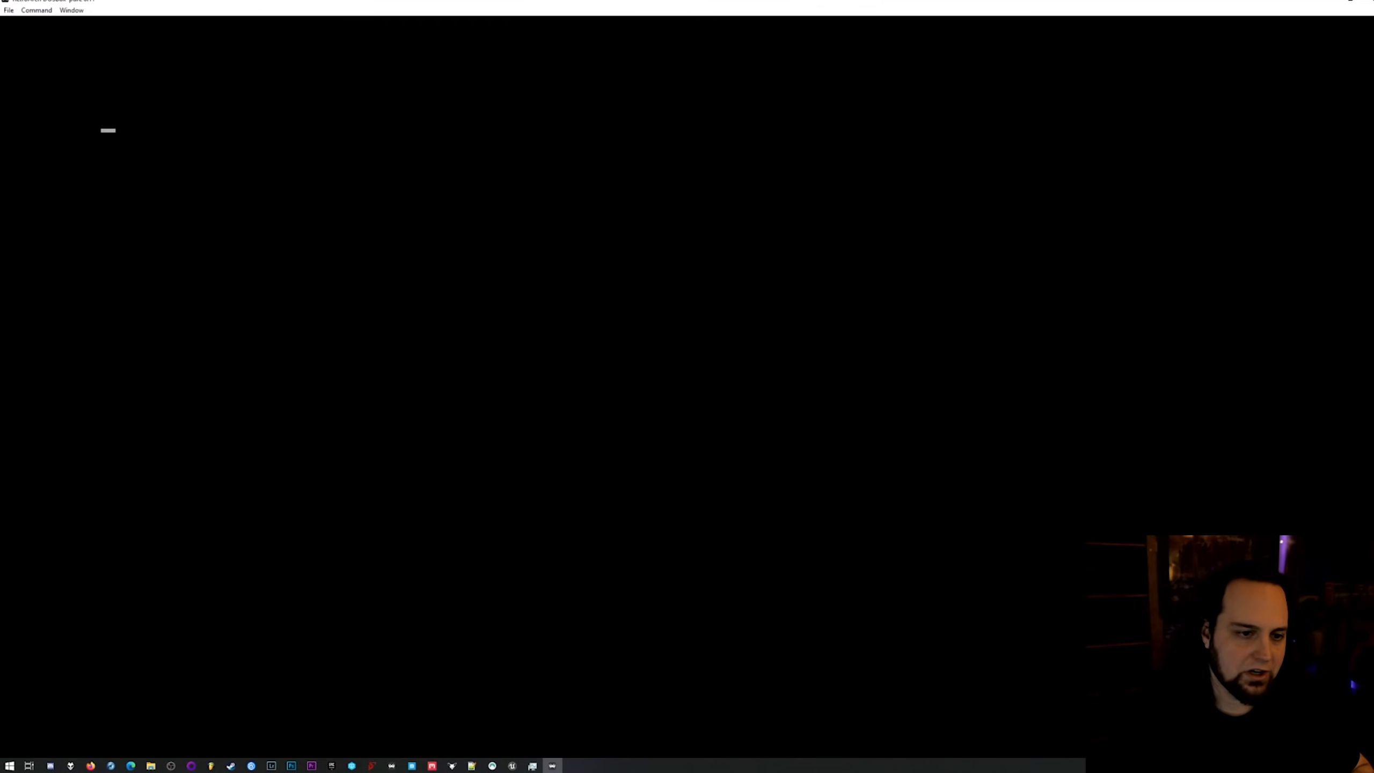
# Open Configure Sounds in the Rise of the Triad setup program.
pyautogui.press('Down')
pyautogui.press('Down')
pyautogui.press('Down')
pyautogui.press('Down')
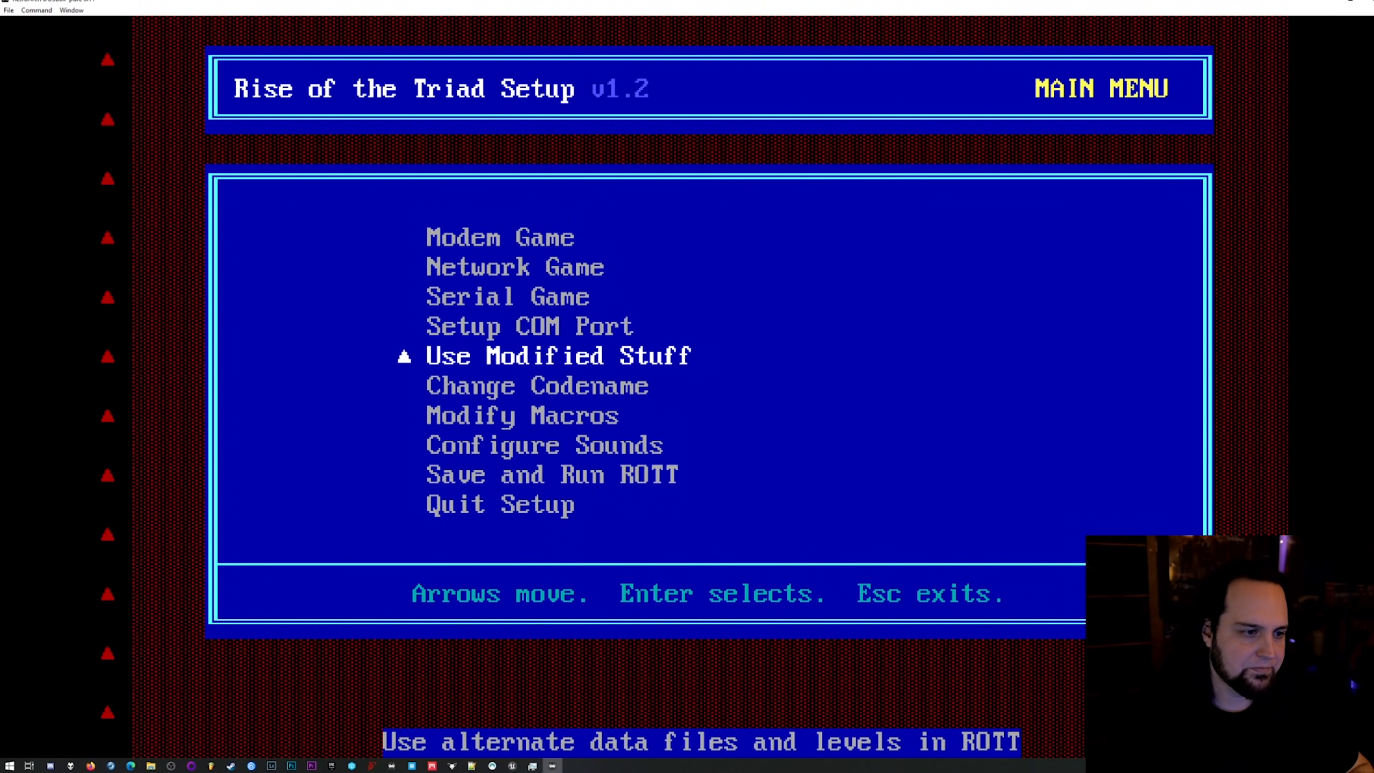
pyautogui.press('Up')
pyautogui.press('Down')
pyautogui.press('Down')
pyautogui.press('Down')
pyautogui.press('Down')
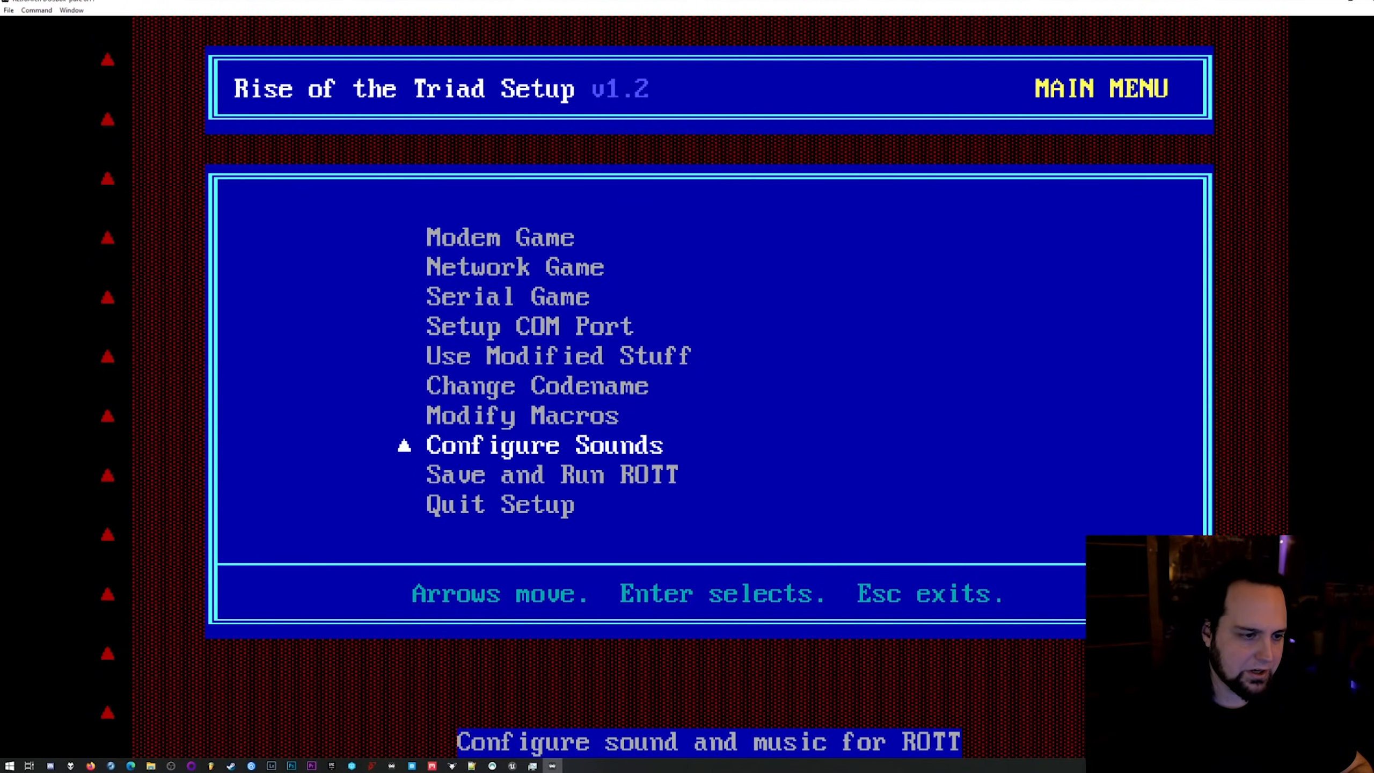
pyautogui.press('Return')
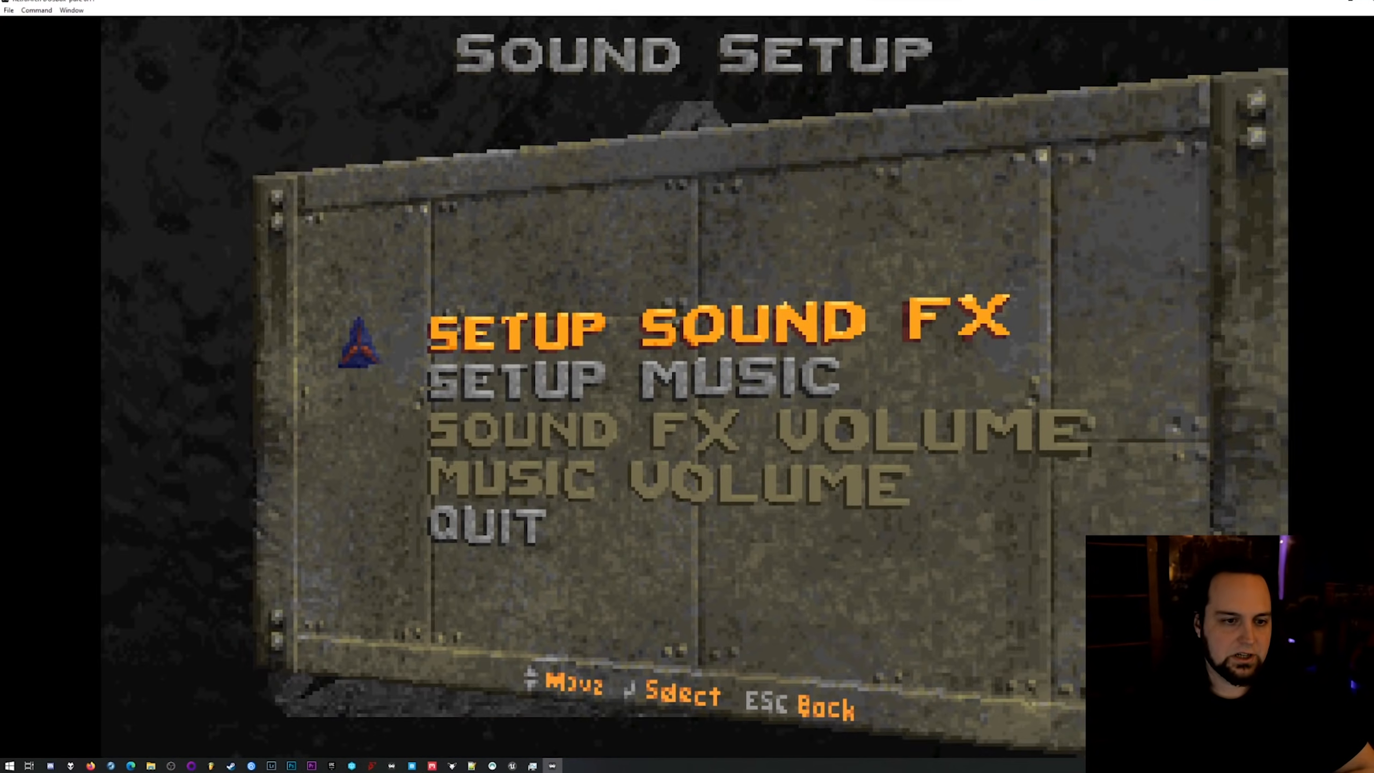
# Set up the sound card used for the game's sound effects.
pyautogui.press('Return')
pyautogui.press('Down')
pyautogui.press('Down')
pyautogui.press('Down')
pyautogui.press('Down')
pyautogui.press('Down')
pyautogui.press('Down')
pyautogui.press('Down')
pyautogui.press('Down')
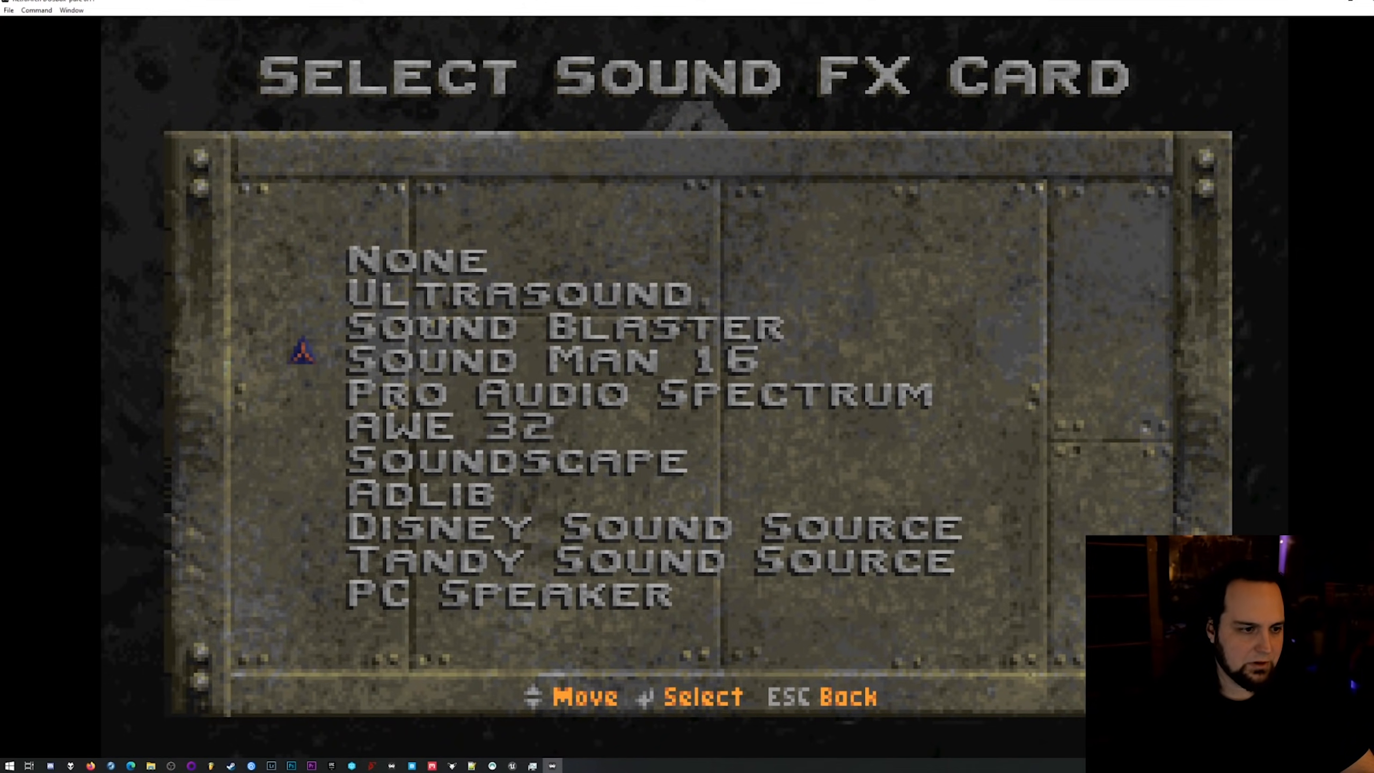
pyautogui.press('Down')
pyautogui.press('Down')
pyautogui.press('Down')
pyautogui.press('Down')
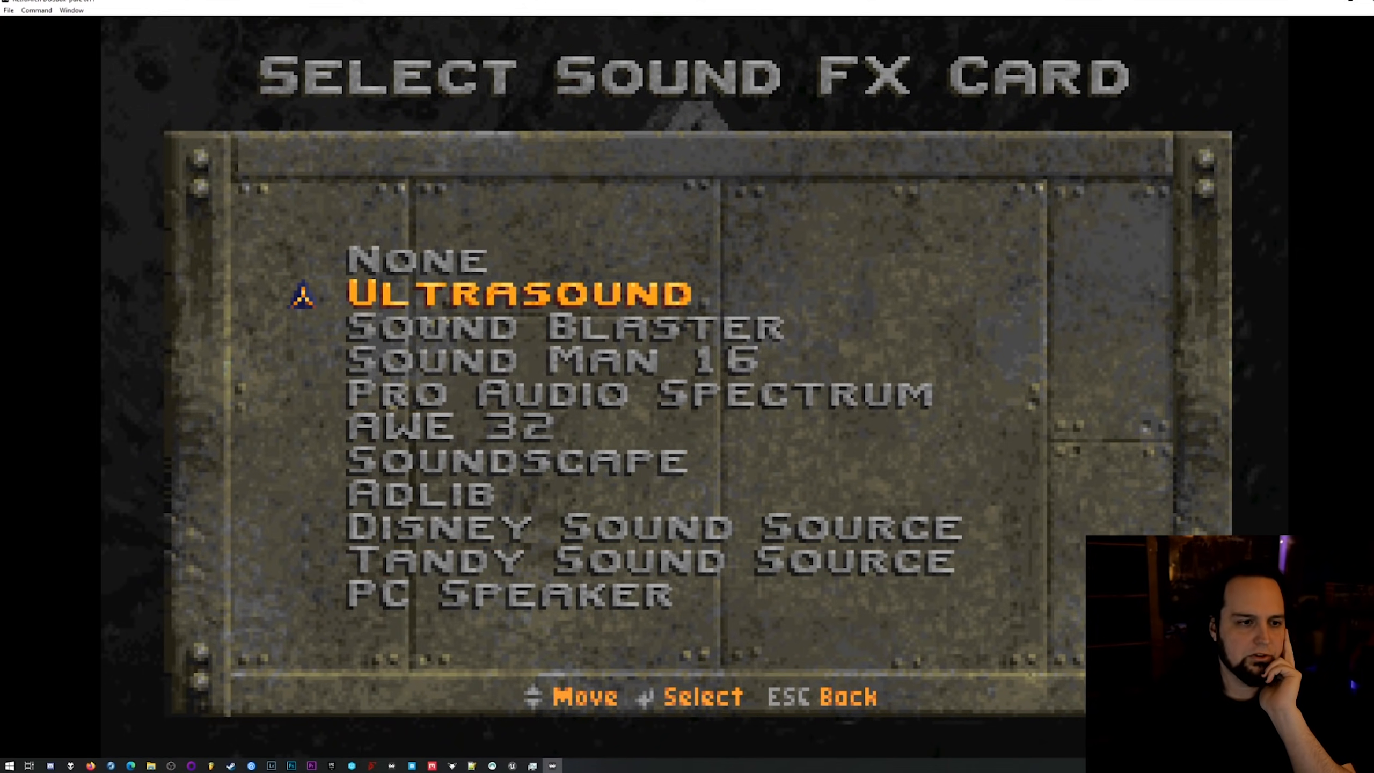
pyautogui.press('Return')
pyautogui.press('Down')
pyautogui.press('Down')
pyautogui.press('Return')
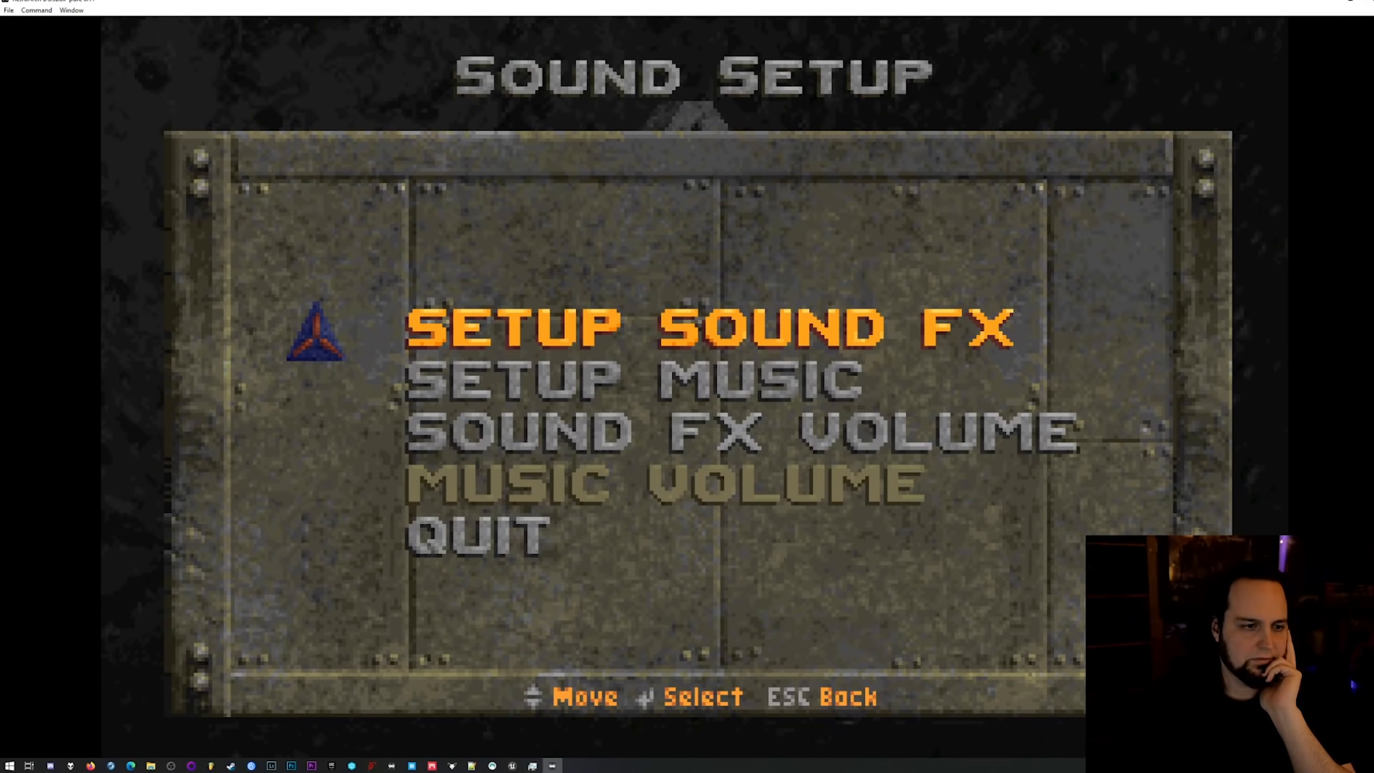
# Try to set Ultrasound as the game's music card.
pyautogui.press('Down')
pyautogui.press('Return')
pyautogui.press('Down')
pyautogui.press('Down')
pyautogui.press('Down')
pyautogui.press('Down')
pyautogui.press('Down')
pyautogui.press('Up')
pyautogui.press('Up')
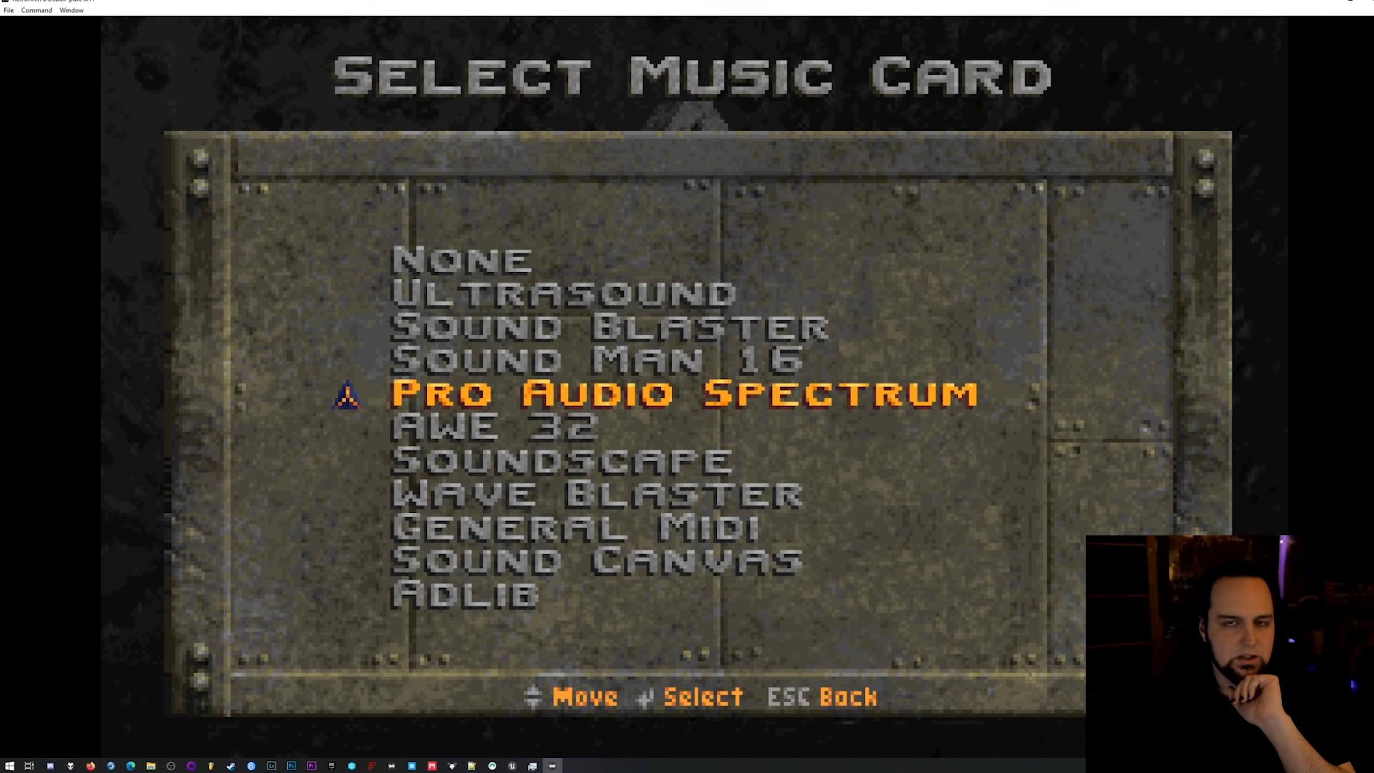
pyautogui.press('Down')
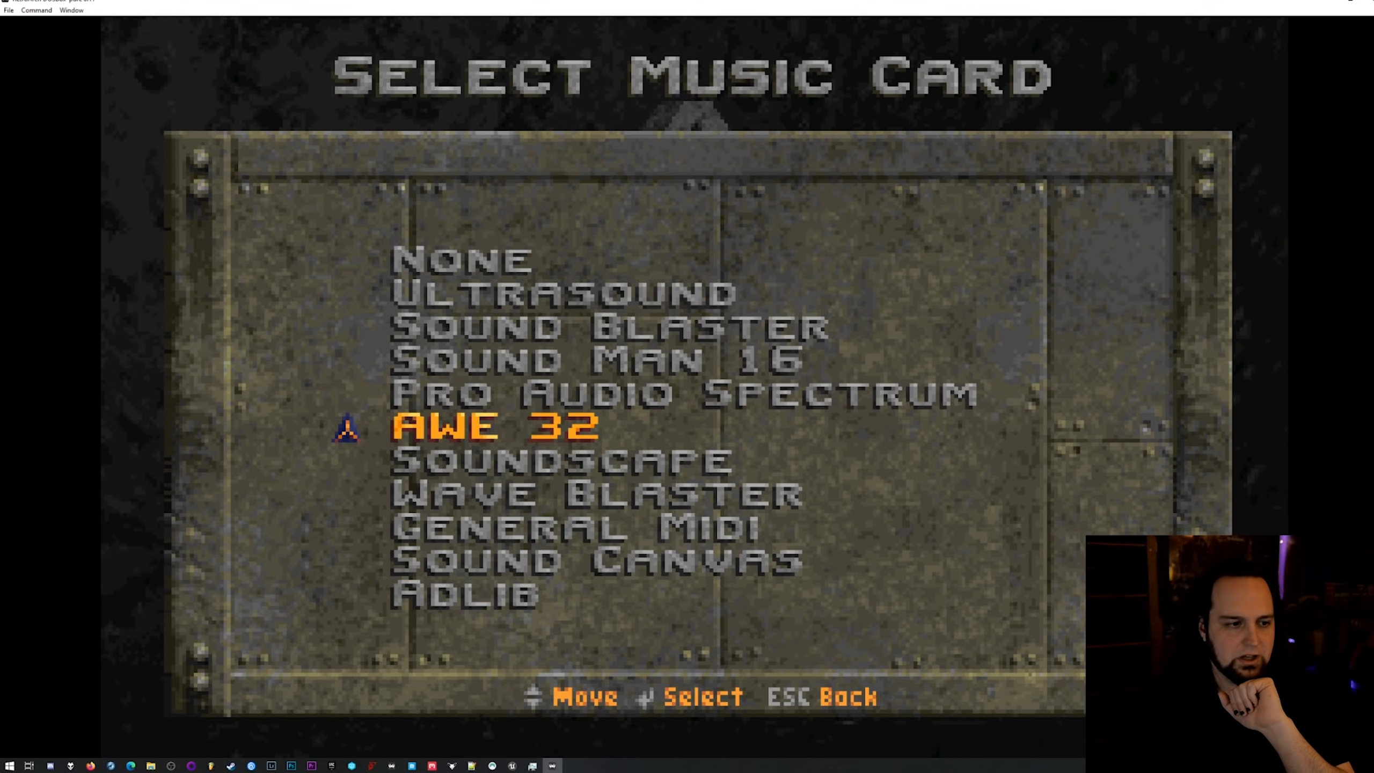
pyautogui.press('Up')
pyautogui.press('Up')
pyautogui.press('Up')
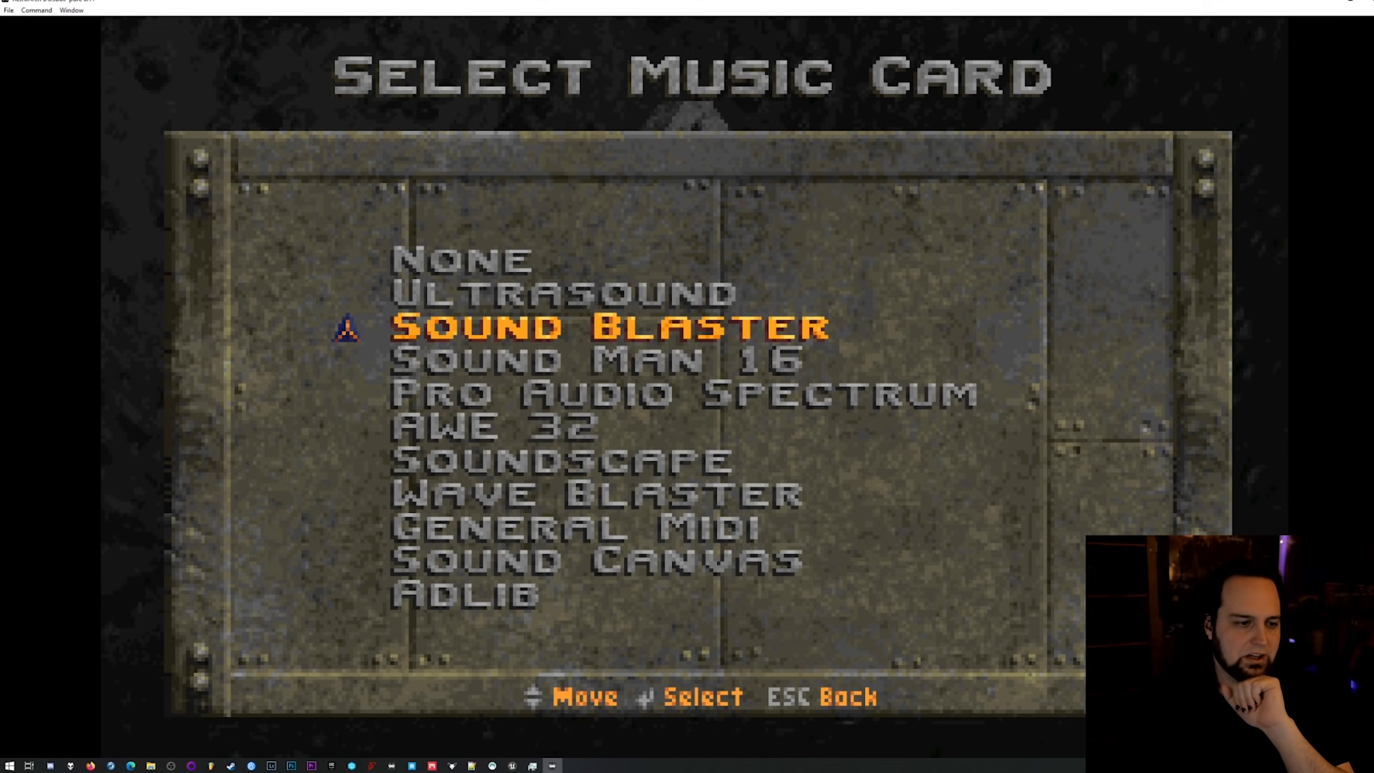
pyautogui.press('Up')
pyautogui.press('Return')
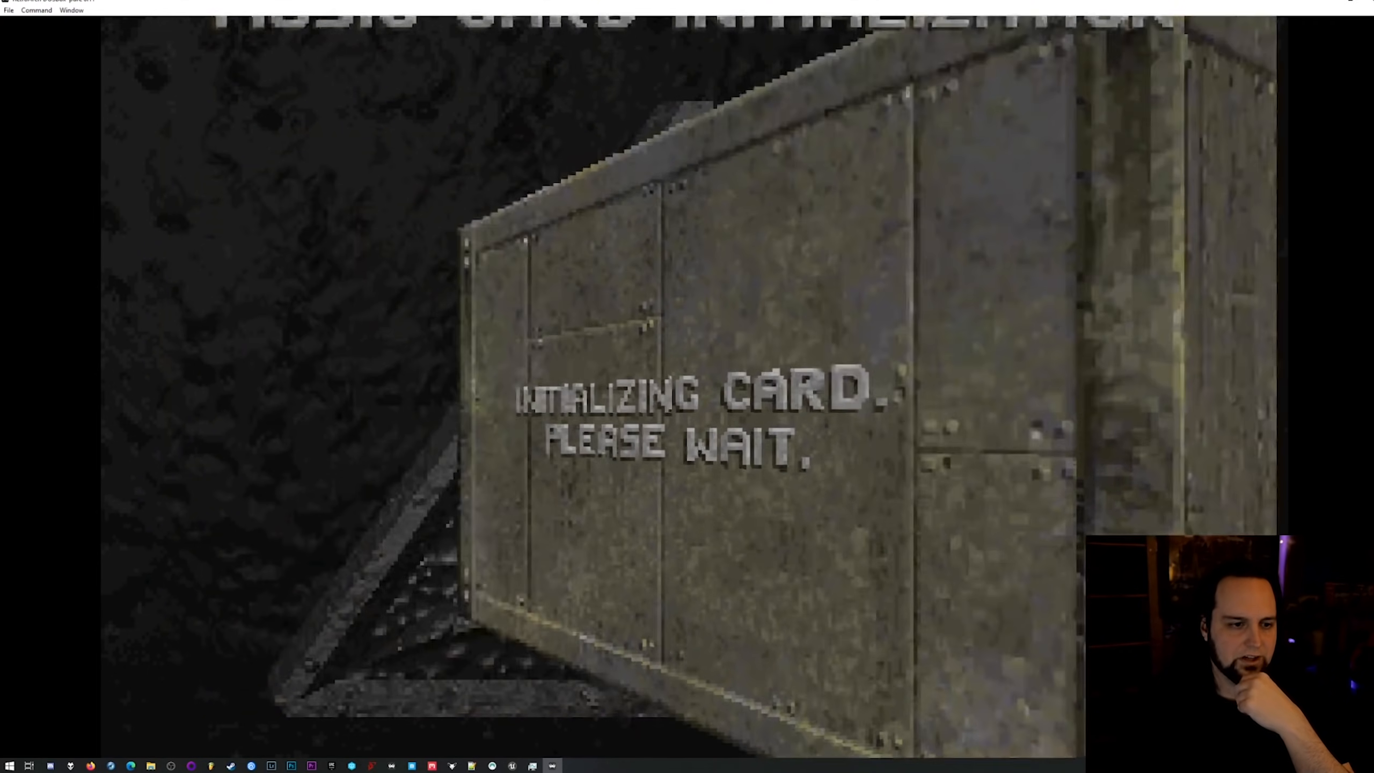
pyautogui.press('Return')
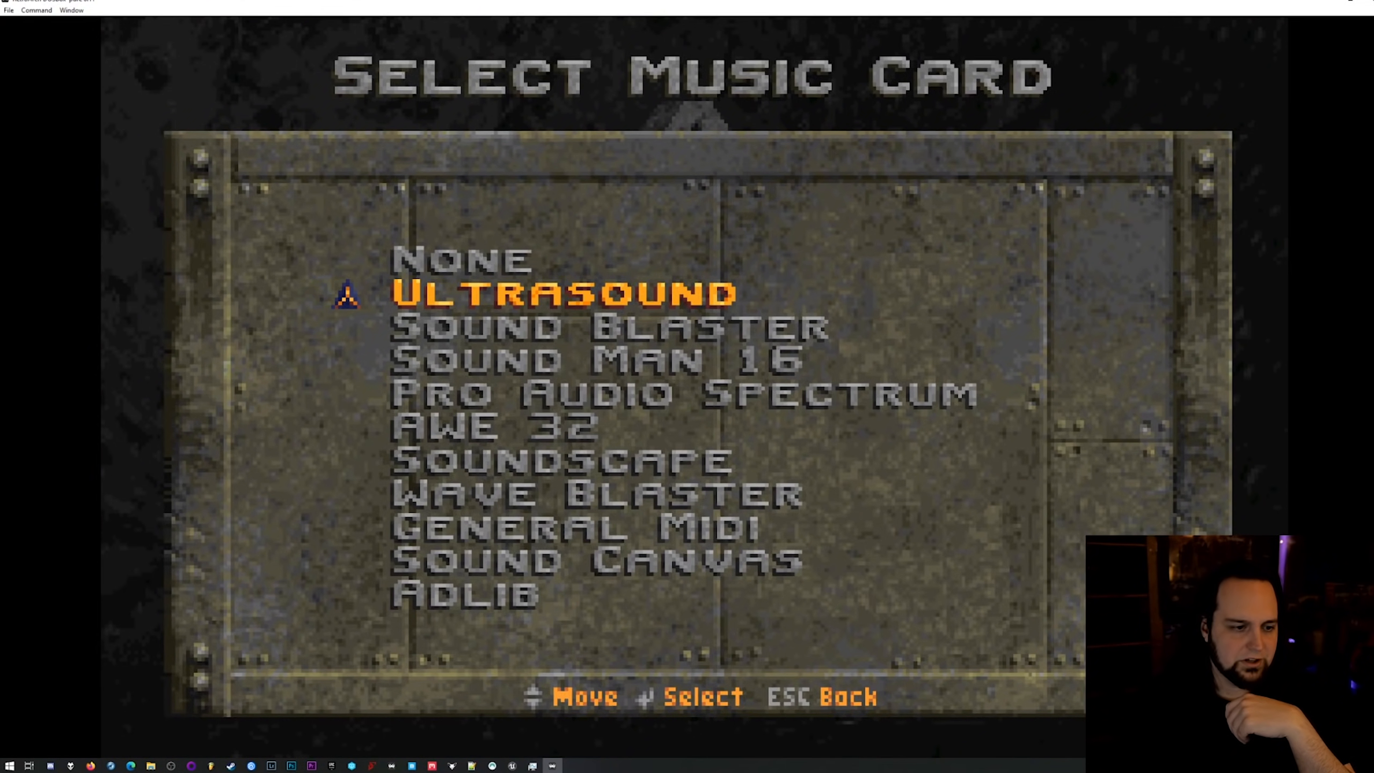
# Select Adlib as the game's music card.
pyautogui.press('Down')
pyautogui.press('Down')
pyautogui.press('Down')
pyautogui.press('Down')
pyautogui.press('Down')
pyautogui.press('Down')
pyautogui.press('Down')
pyautogui.press('Down')
pyautogui.press('Down')
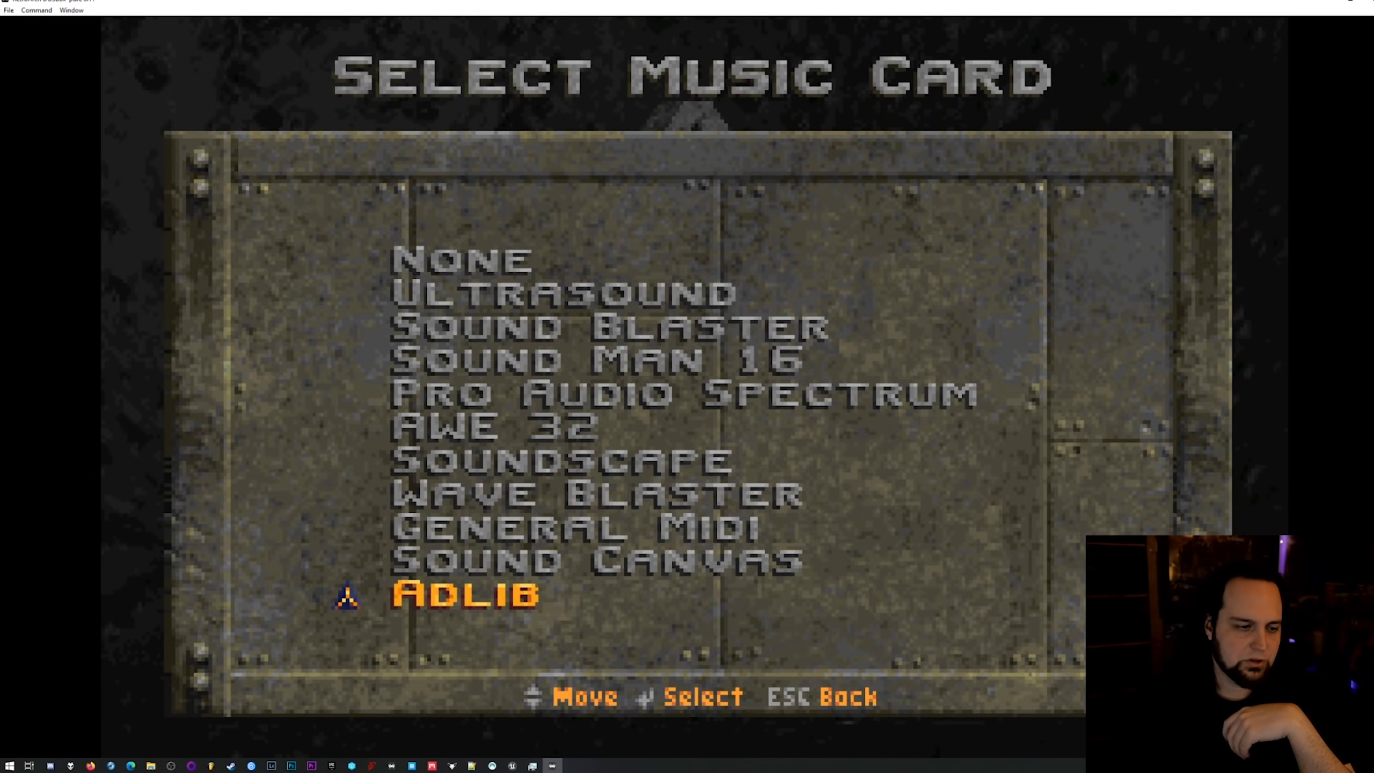
pyautogui.press('Return')
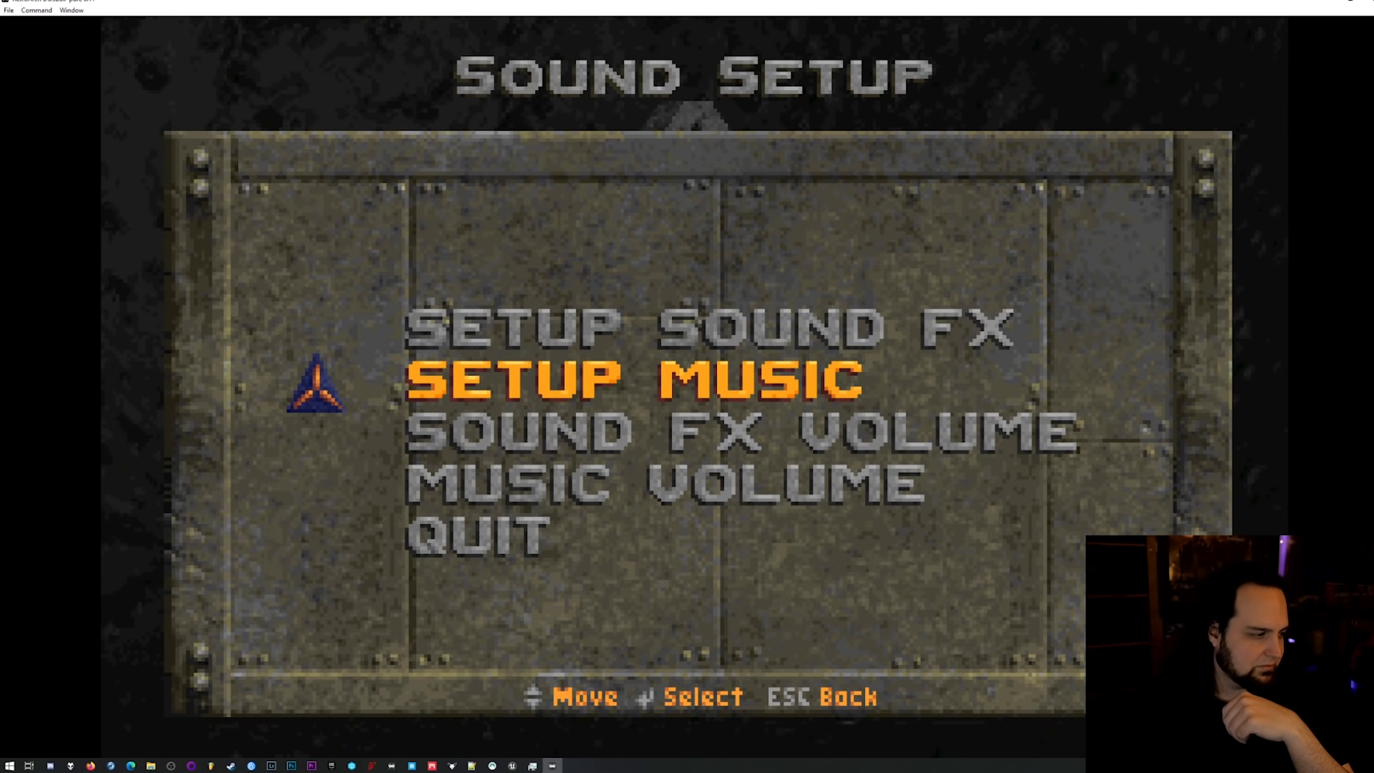
# Raise the music volume close to the High end and return to the sound setup.
pyautogui.press('Down')
pyautogui.press('Down')
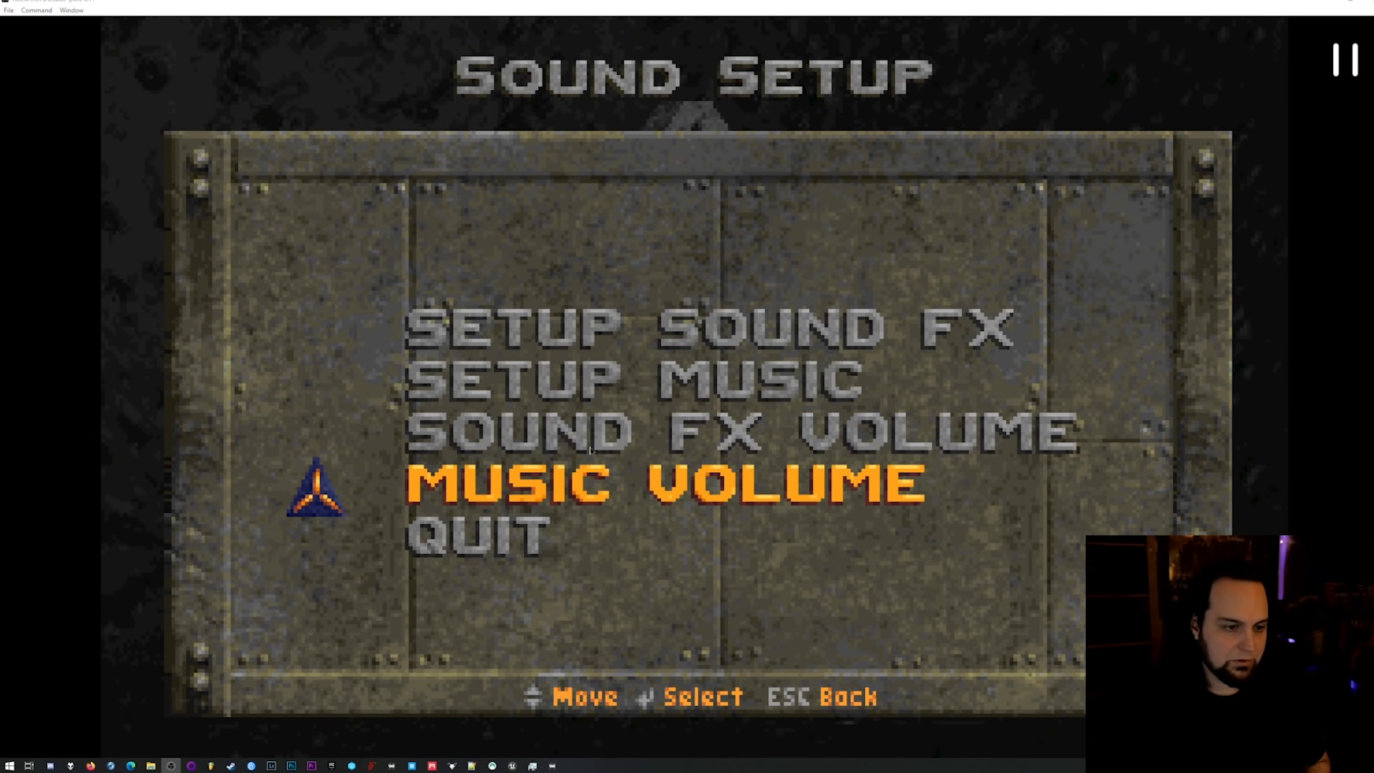
pyautogui.press('Return')
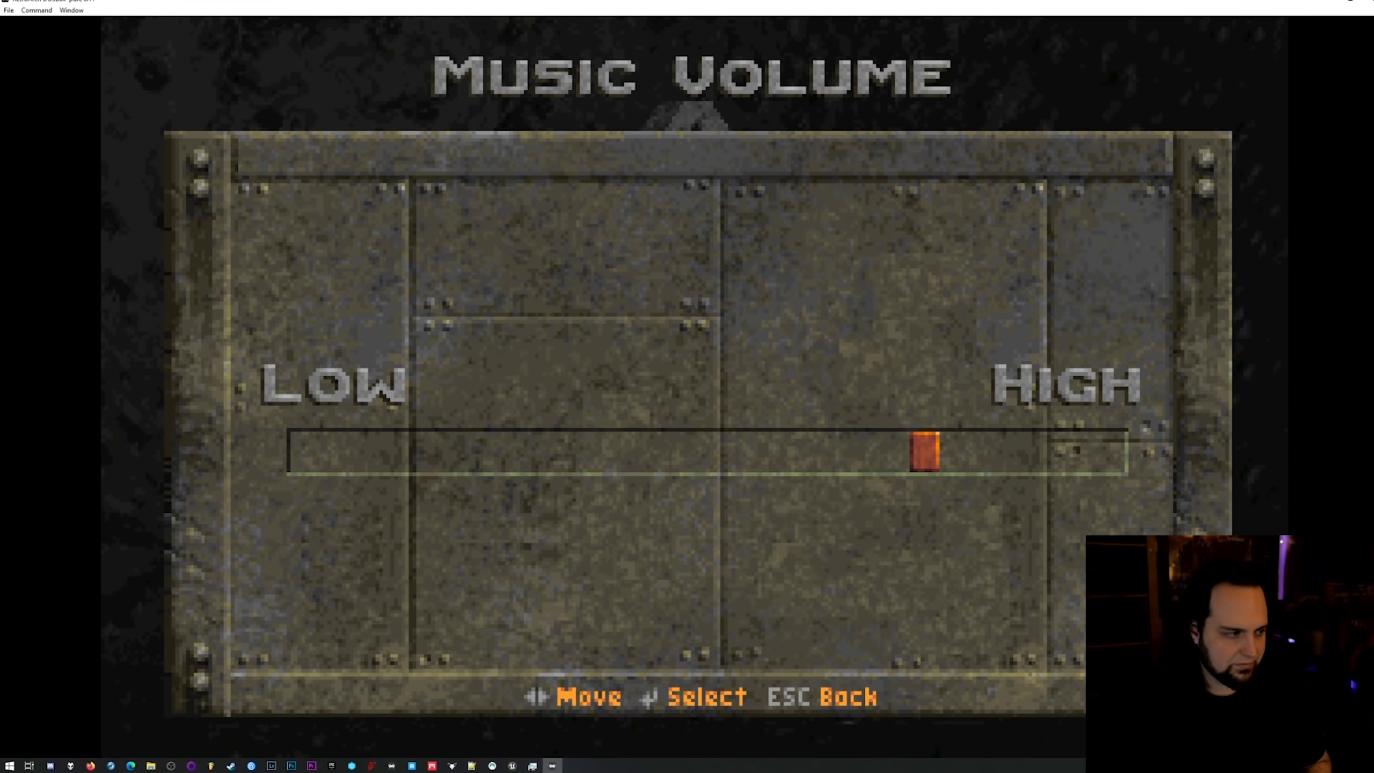
pyautogui.press('Right')
pyautogui.press('Right')
pyautogui.press('Right')
pyautogui.press('Right')
pyautogui.press('Right')
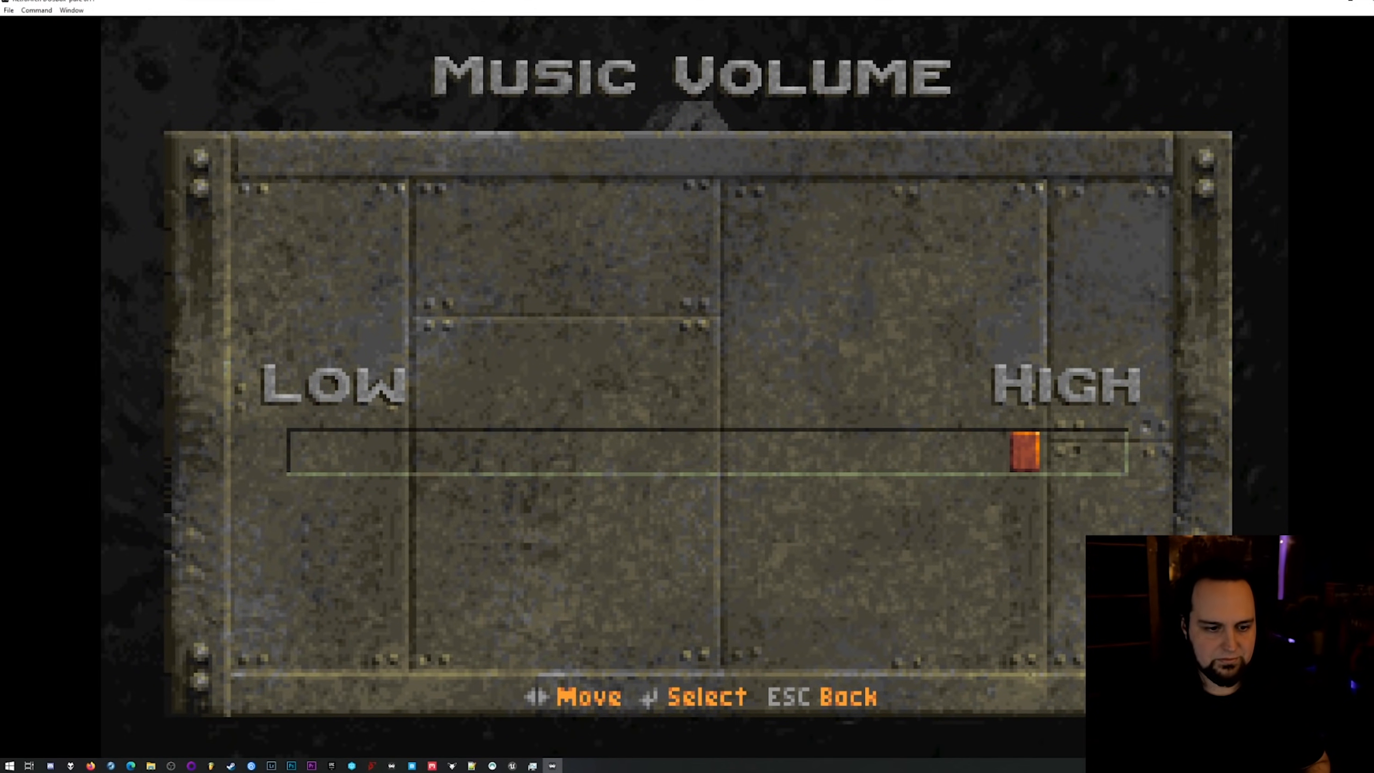
pyautogui.press('Right')
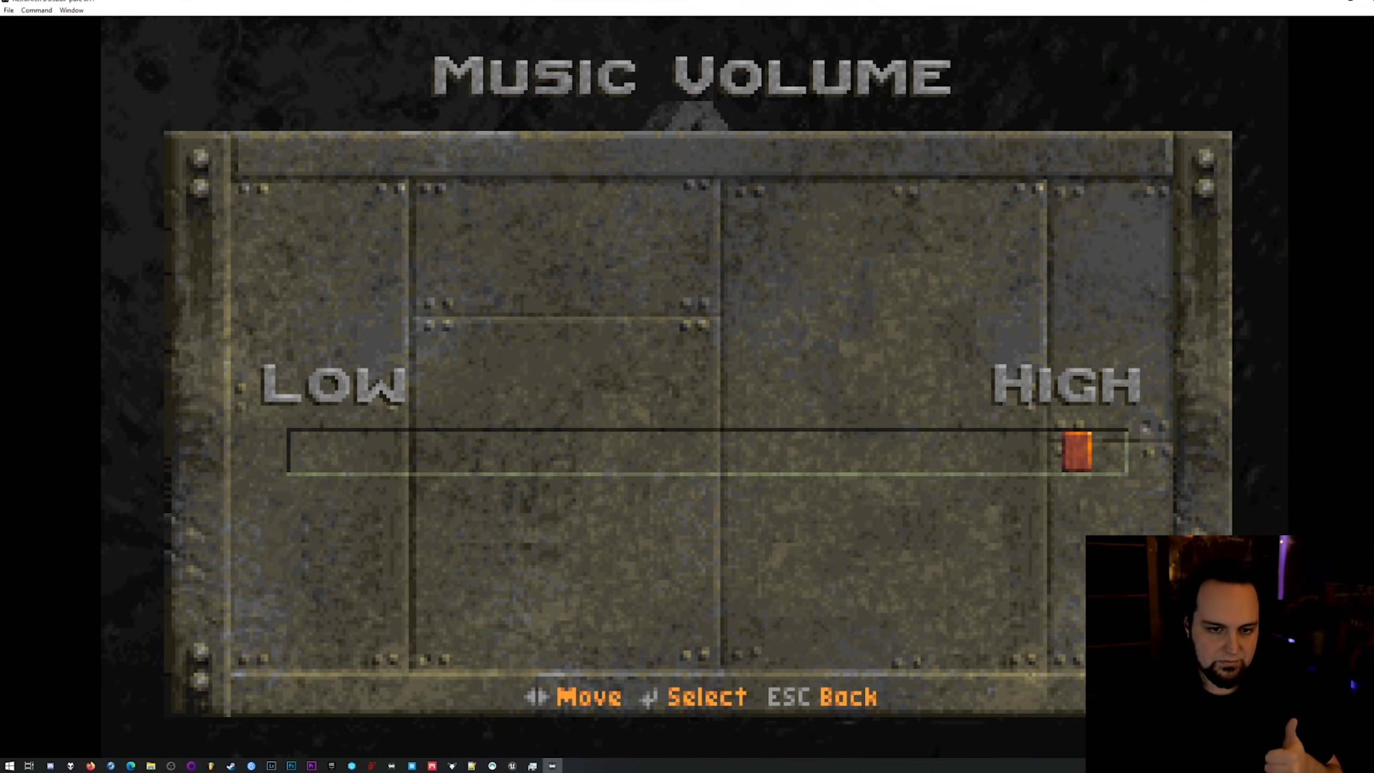
pyautogui.press('Escape')
# Quit the sound setup and save the changes.
pyautogui.press('Down')
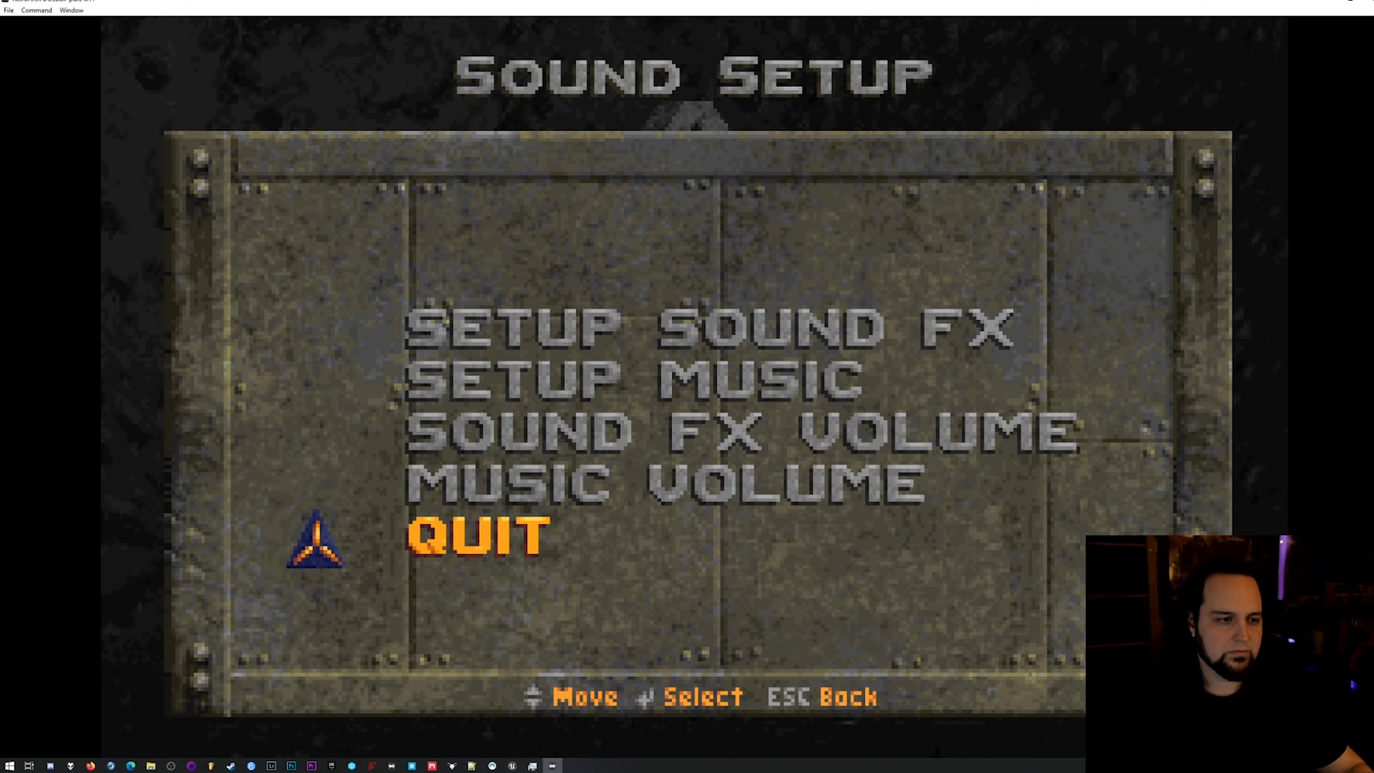
pyautogui.press('Return')
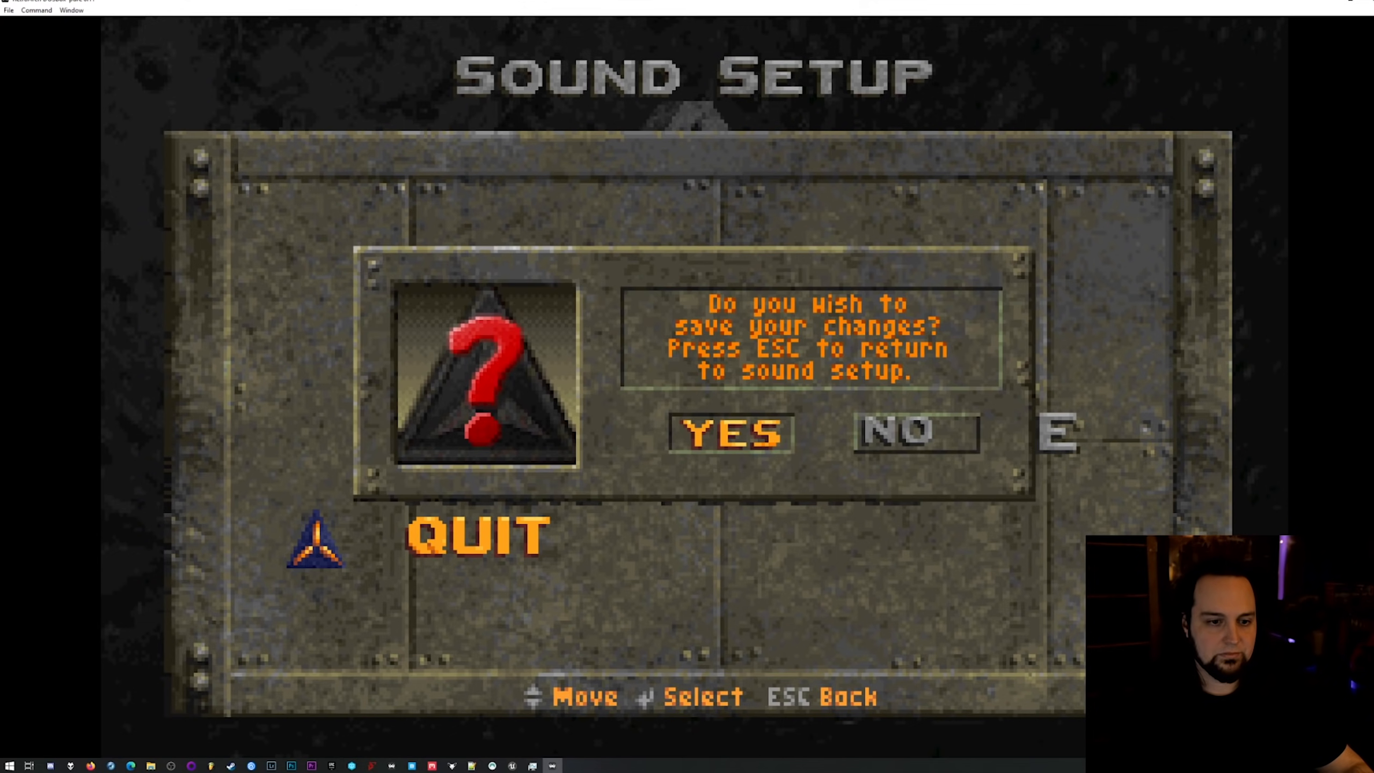
pyautogui.press('Return')
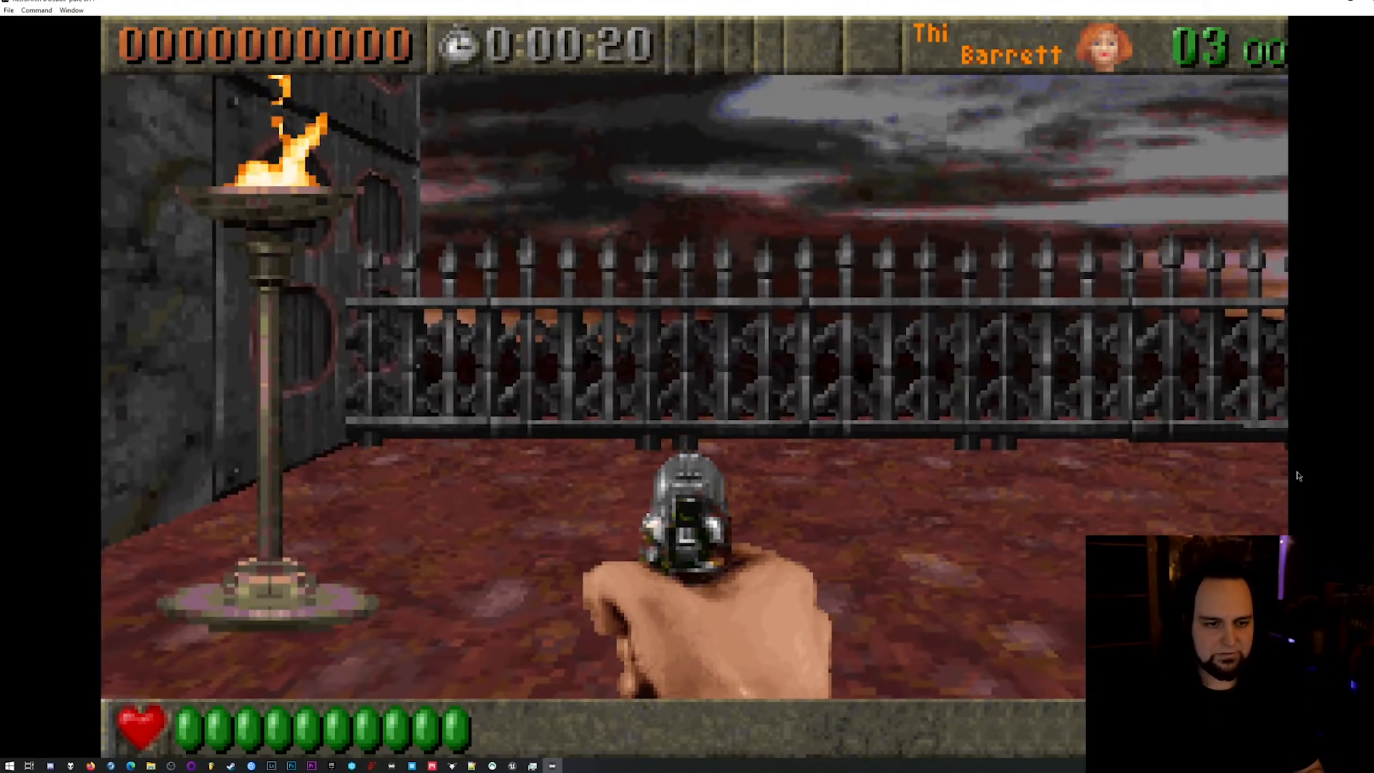
# Turn game focus on, turn away from the fence in the first level and shoot the guard ahead.
pyautogui.press('Right')
pyautogui.press('Left')
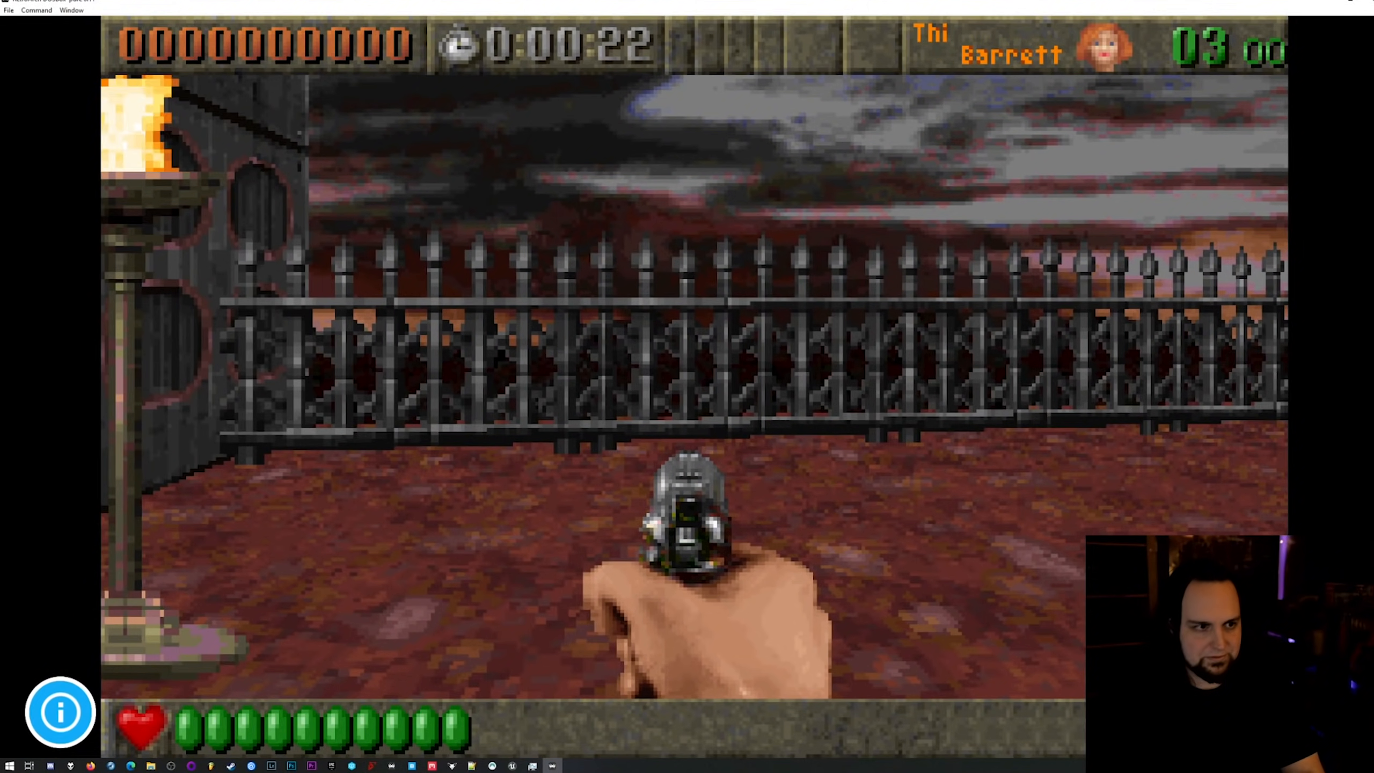
pyautogui.press('Left')
pyautogui.press('Up')
pyautogui.press('ctrl')
pyautogui.press('ctrl')
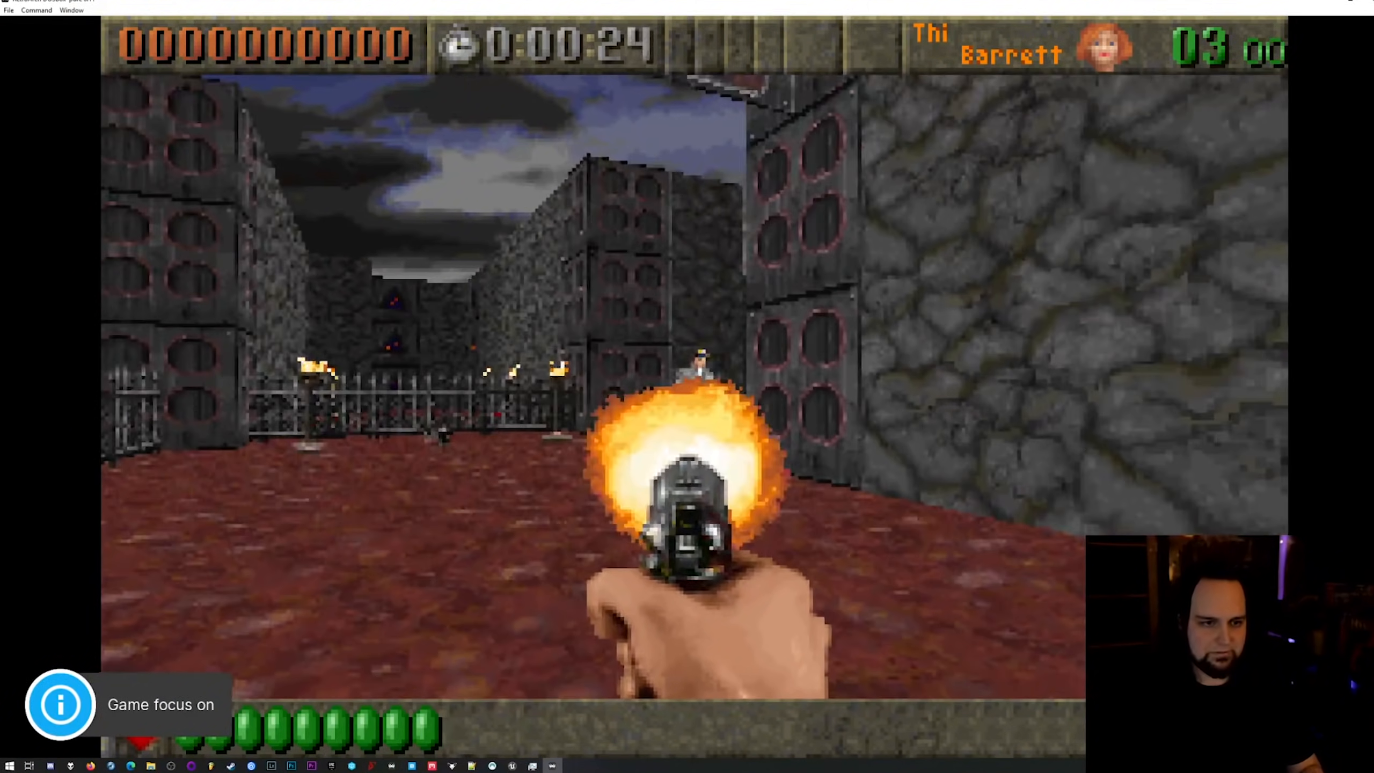
pyautogui.press('Up')
pyautogui.press('ctrl')
pyautogui.press('ctrl')
pyautogui.press('Down')
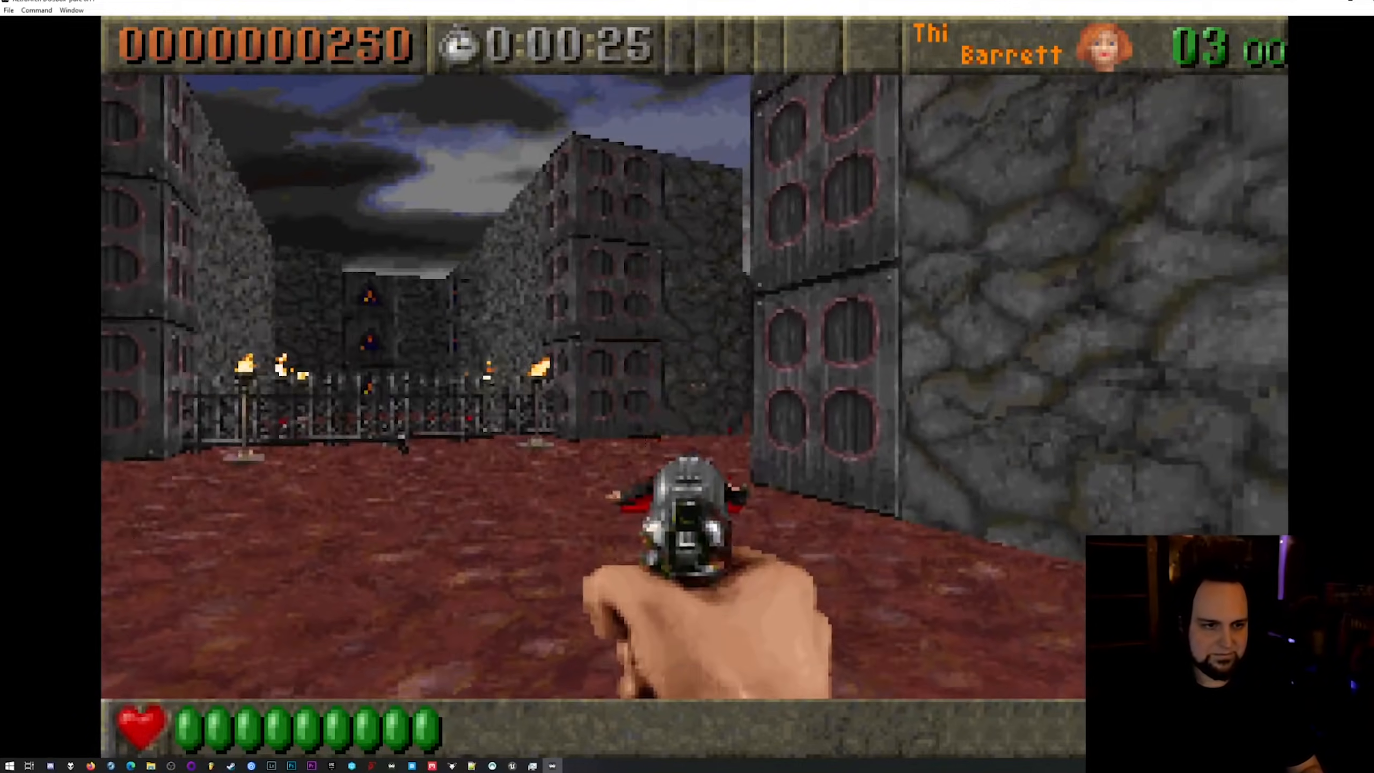
# Advance through the courtyard, shoot the next guard near the passage and collect the extra pistol.
pyautogui.press('Right')
pyautogui.press('Up')
pyautogui.press('ctrl')
pyautogui.press('ctrl')
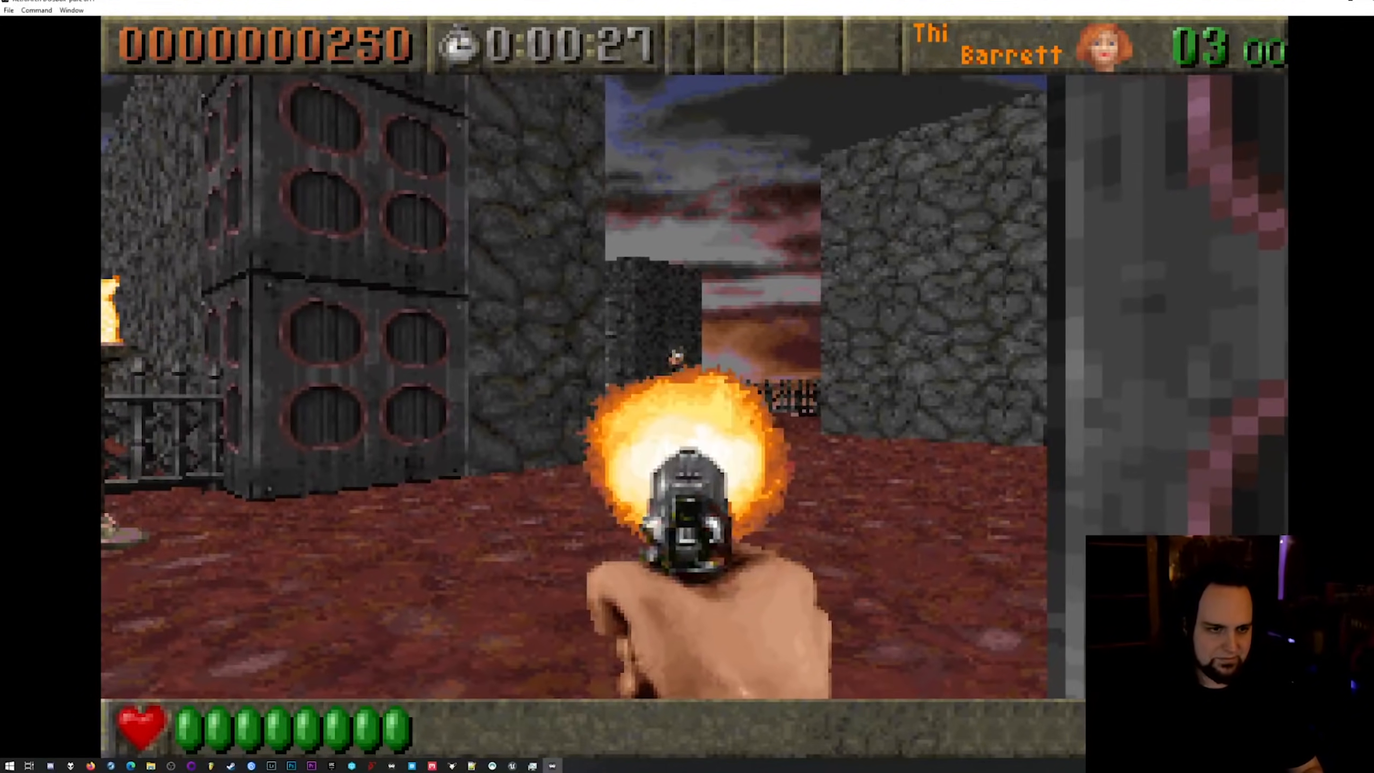
pyautogui.press('Left')
pyautogui.press('Up')
pyautogui.press('Right')
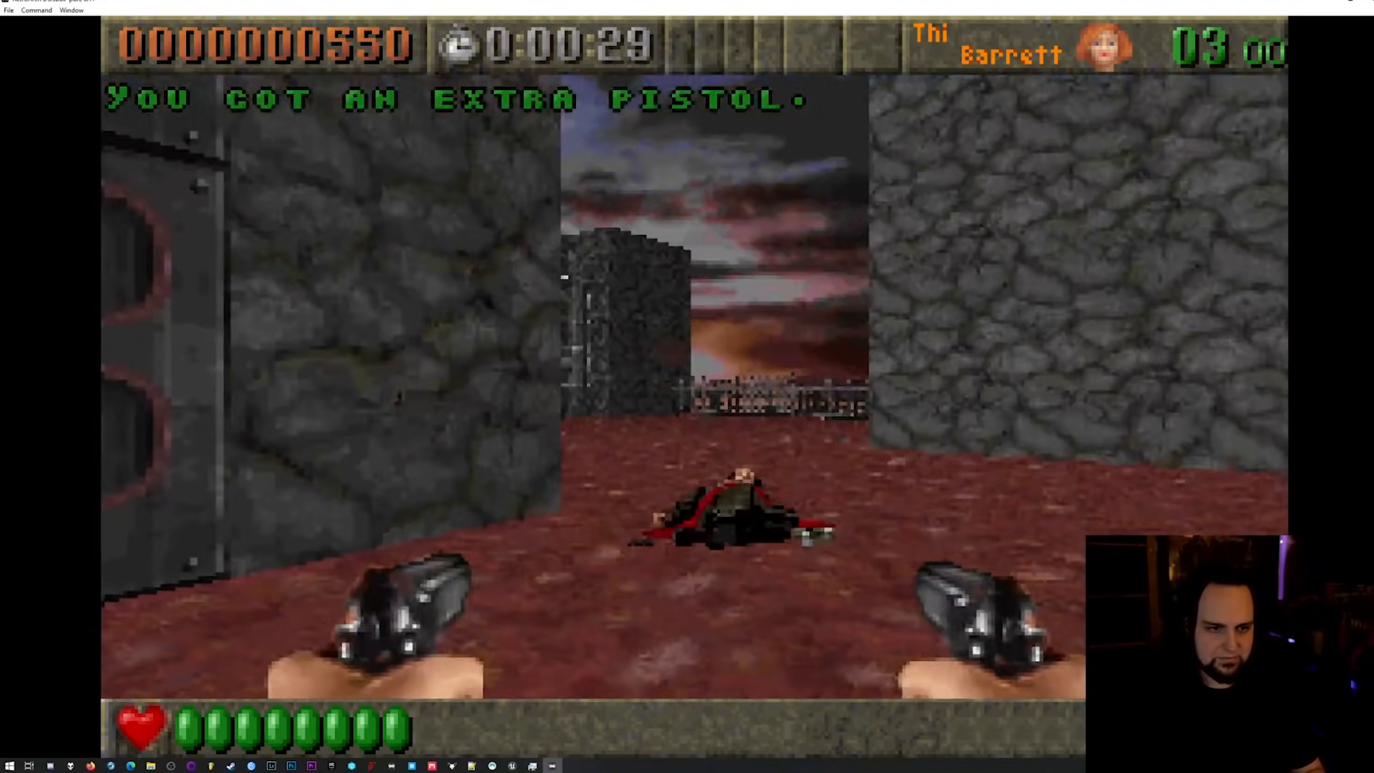